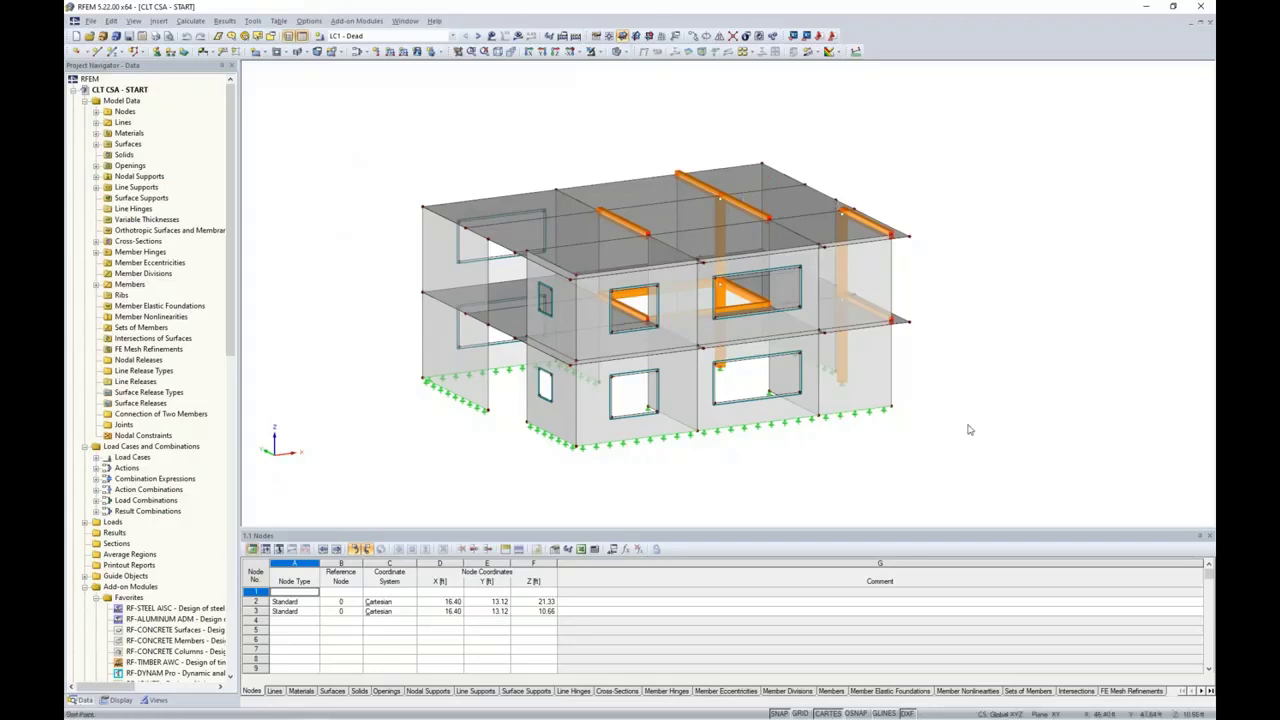
# Step: Inspect the ground-floor end wall's surface properties and examine the building's beams, columns and walls from other sides
pyautogui.doubleClick(444, 358)
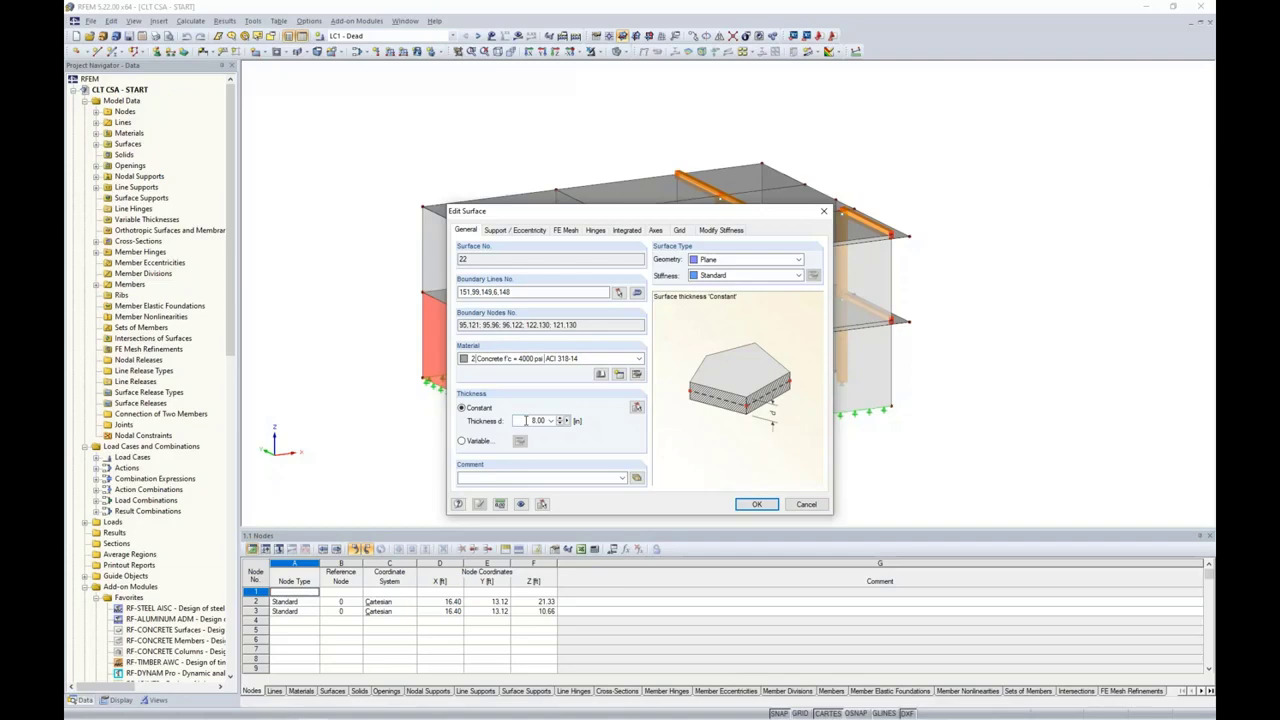
pyautogui.click(800, 507)
pyautogui.keyDown('ctrl'); pyautogui.moveTo(1012, 288); pyautogui.dragTo(728, 272, button='middle'); pyautogui.keyUp('ctrl')
pyautogui.click(960, 309)
pyautogui.keyDown('ctrl'); pyautogui.moveTo(838, 363); pyautogui.dragTo(817, 367, button='middle'); pyautogui.keyUp('ctrl')
pyautogui.scroll(3, 688, 328)
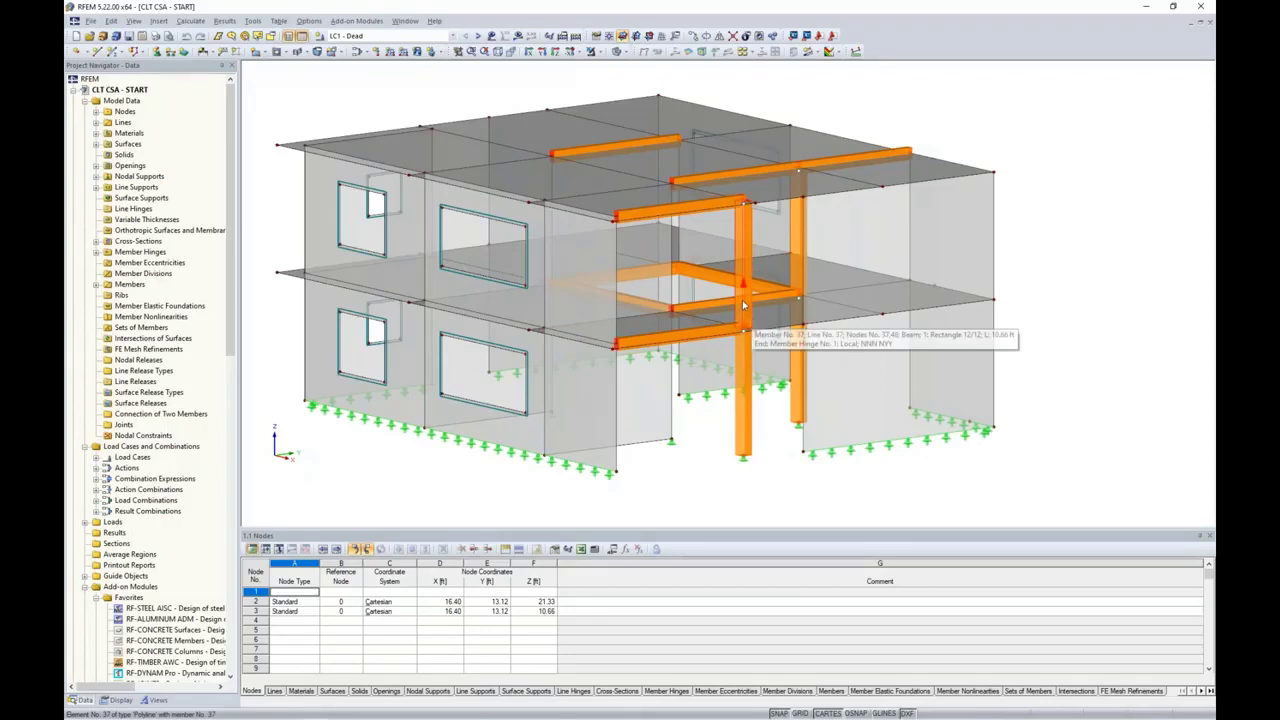
pyautogui.keyDown('ctrl'); pyautogui.moveTo(1089, 234); pyautogui.dragTo(697, 227, button='middle'); pyautogui.keyUp('ctrl')
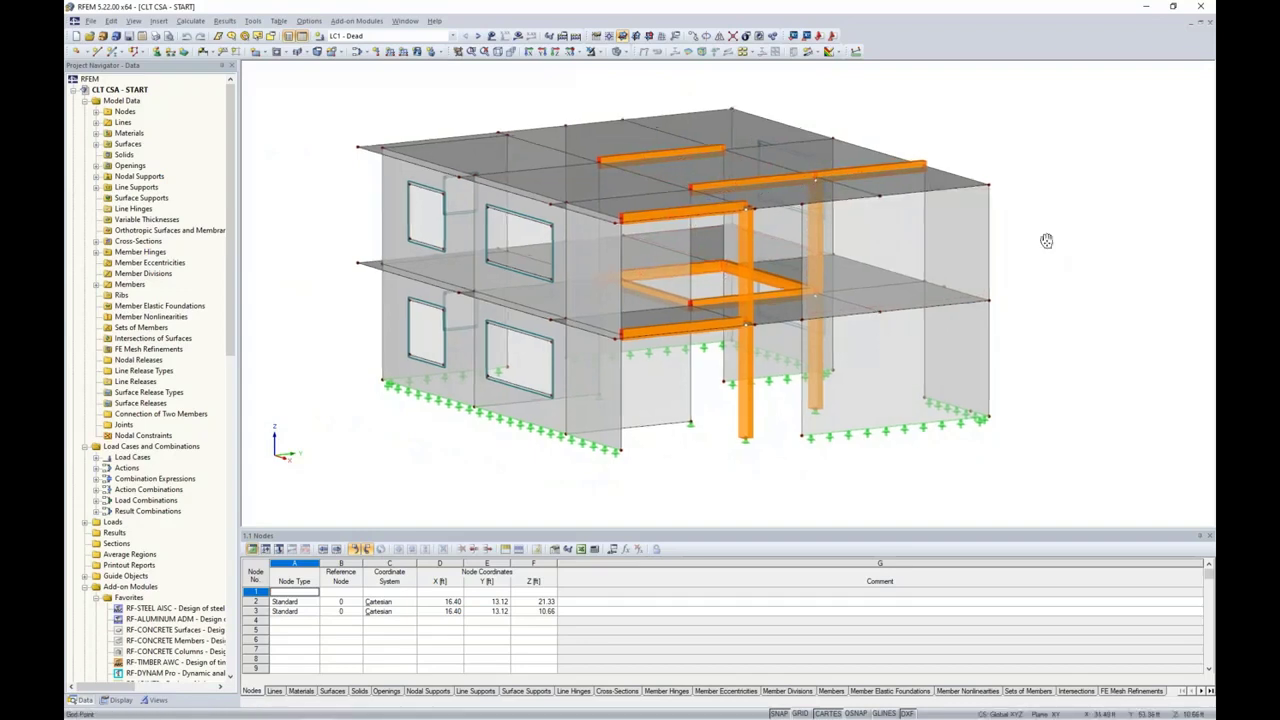
pyautogui.moveTo(1046, 241); pyautogui.dragTo(1030, 267, button='middle')
pyautogui.scroll(-1, 1030, 267)
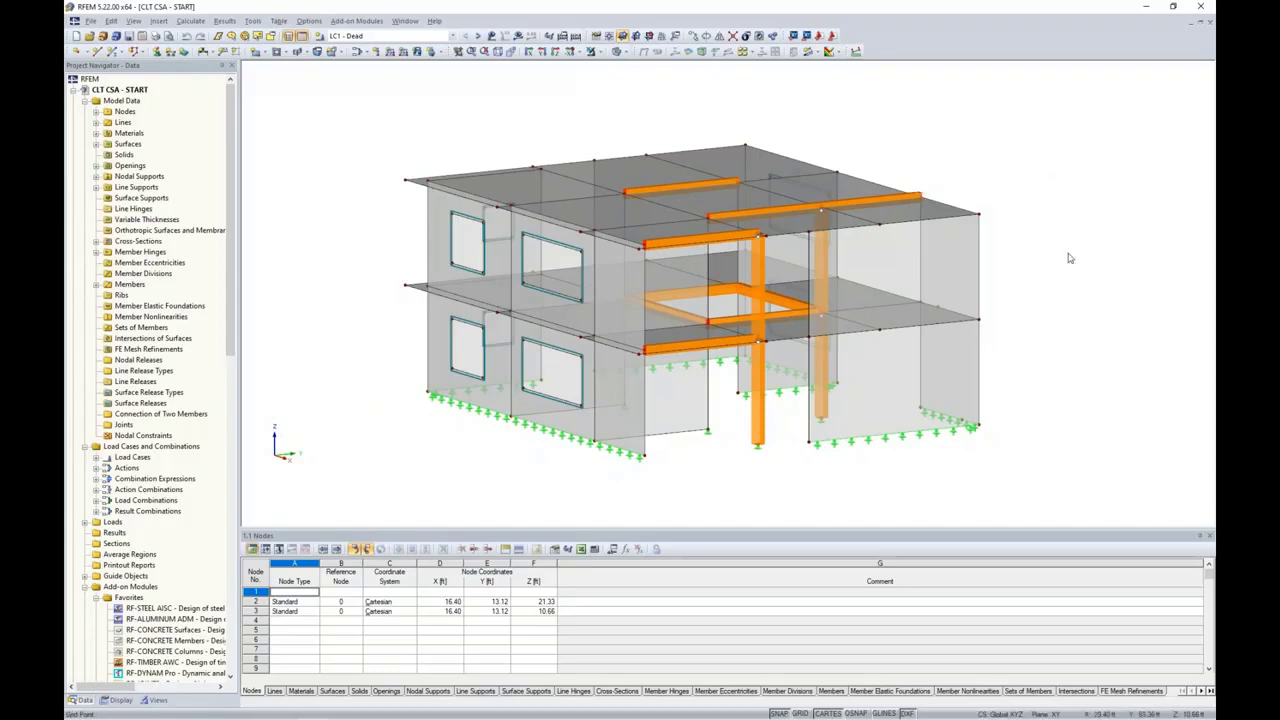
# Step: View the model in wireframe display to check the beam lines, and return to the solid transparent display
pyautogui.scroll(2, 1069, 254)
pyautogui.click(628, 52)
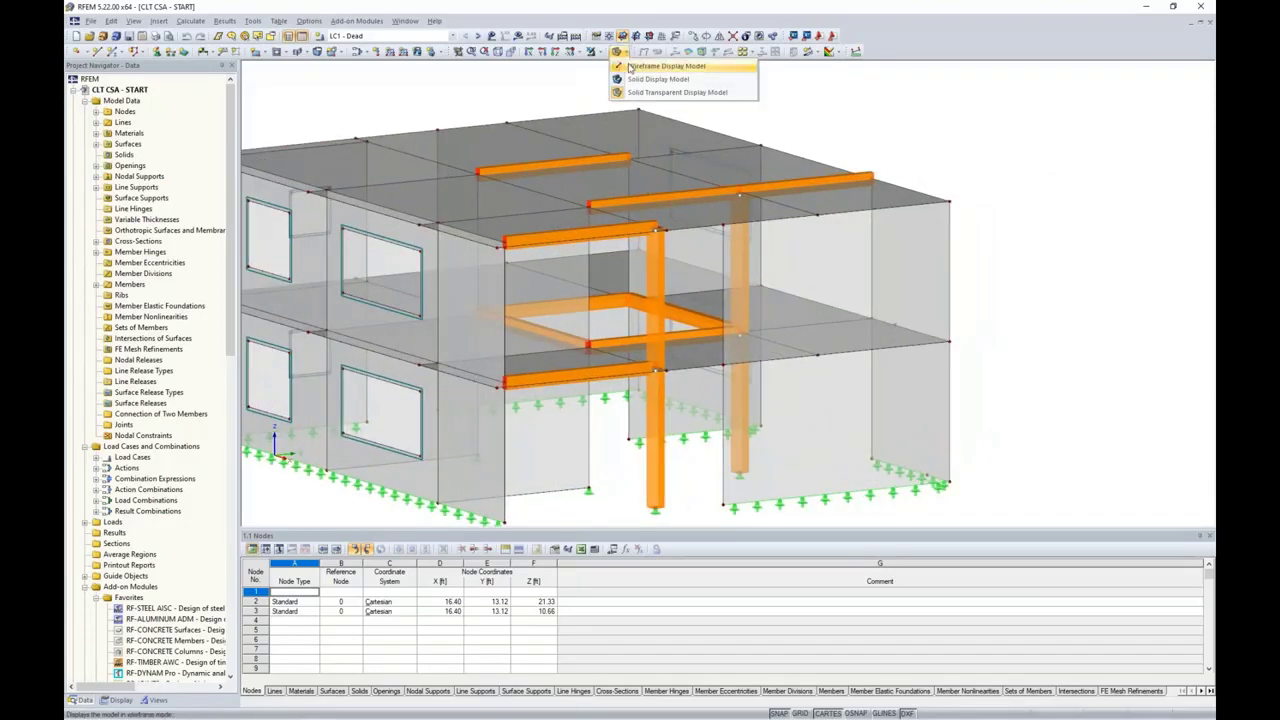
pyautogui.click(632, 74)
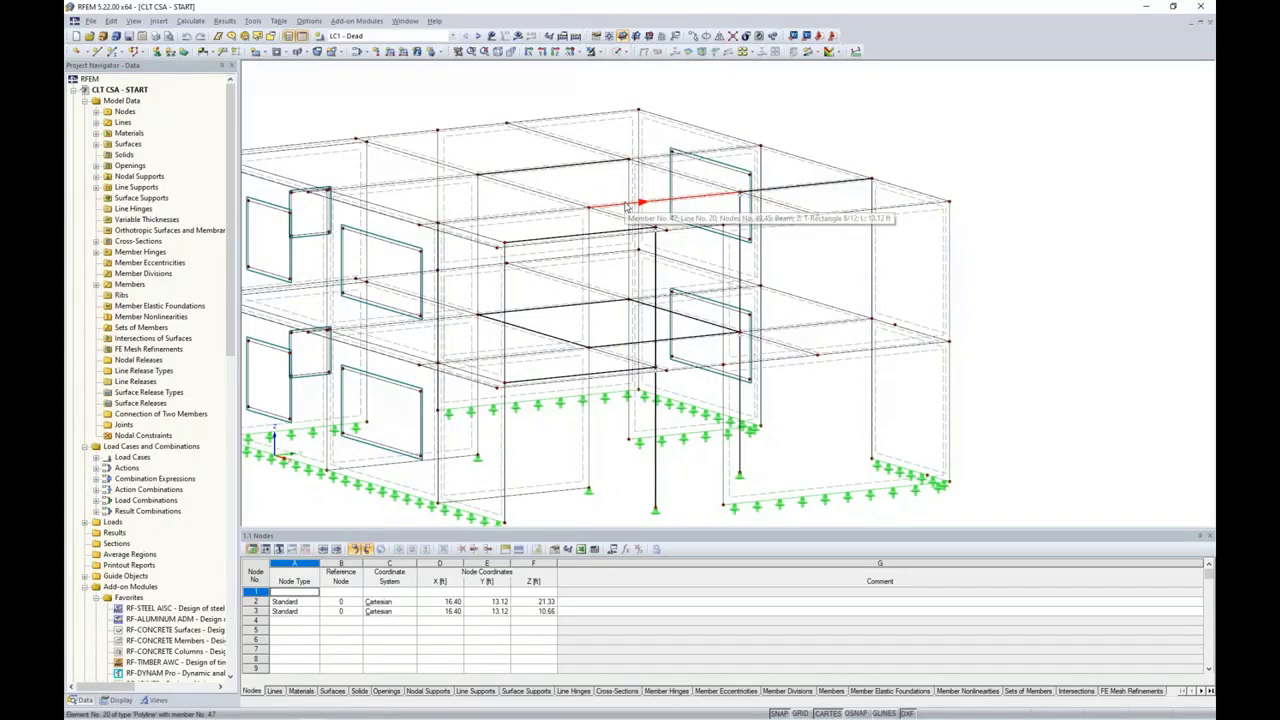
pyautogui.click(626, 52)
pyautogui.click(638, 93)
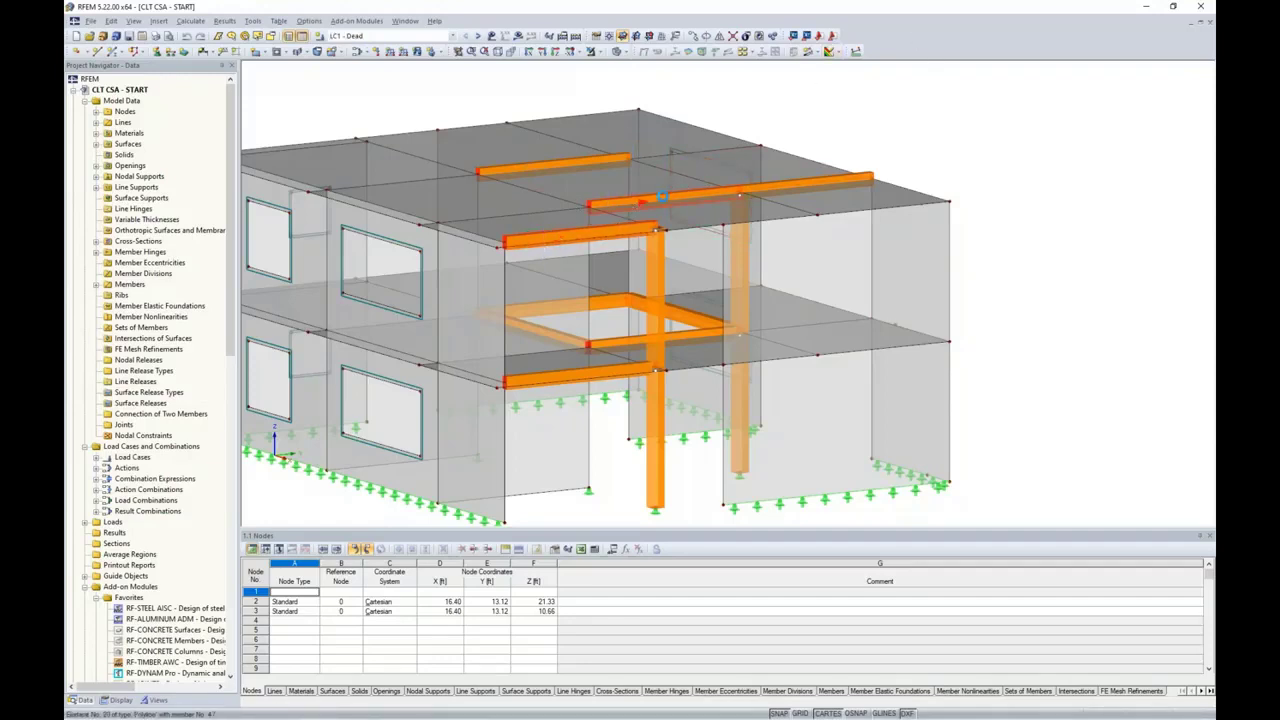
# Step: Create a member eccentricity for roof beams 46-49 with top-centre cross-section alignment and a transverse offset from a surface
pyautogui.rightClick(574, 168)
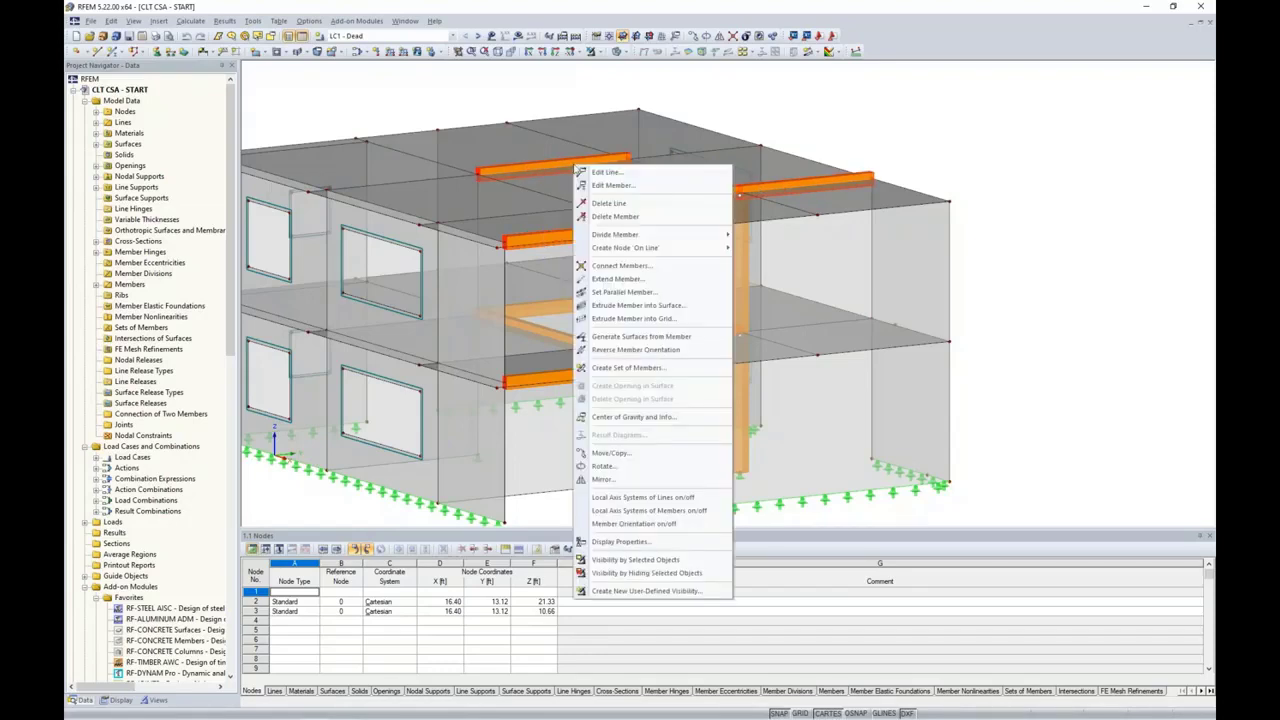
pyautogui.click(666, 186)
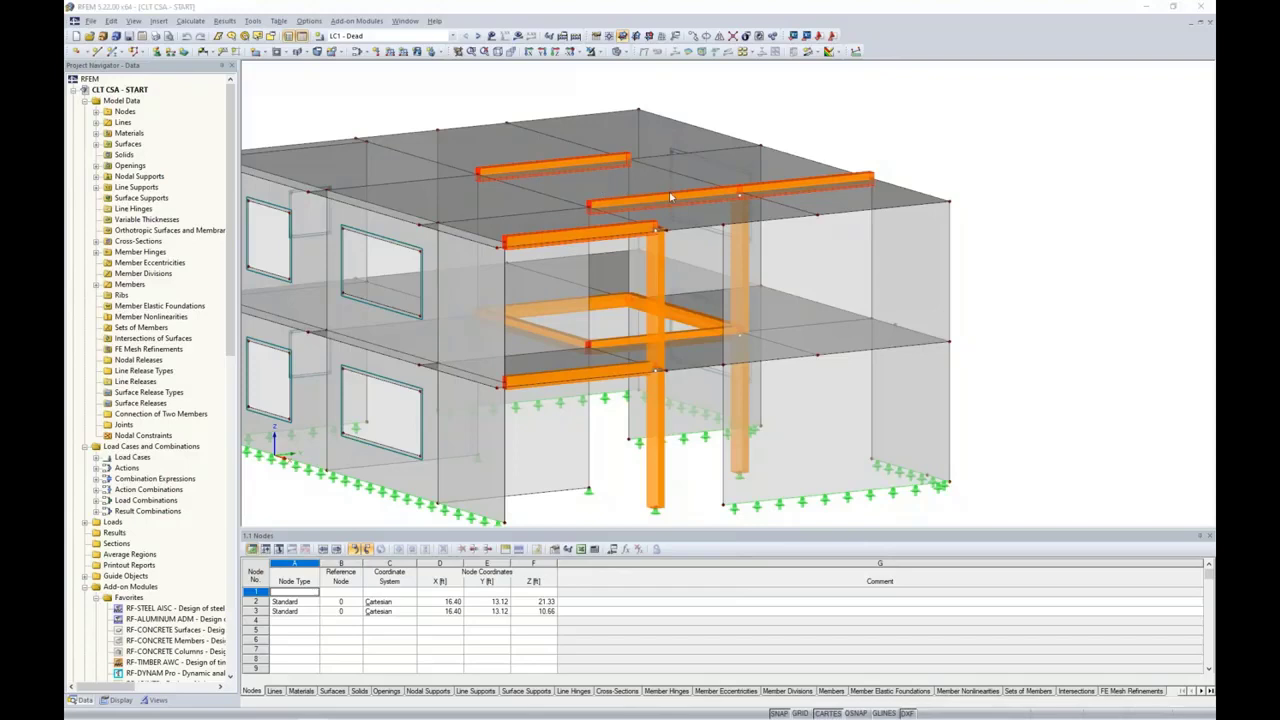
pyautogui.click(612, 183)
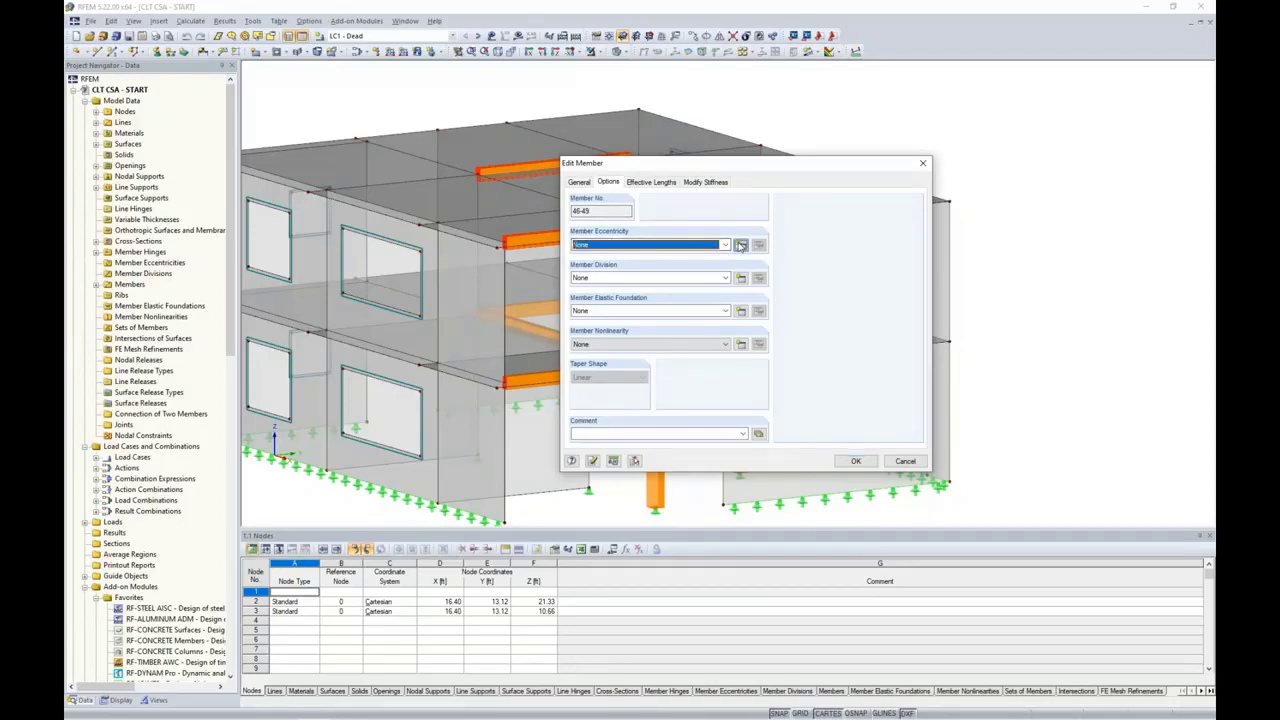
pyautogui.click(740, 245)
pyautogui.moveTo(706, 205); pyautogui.dragTo(853, 189)
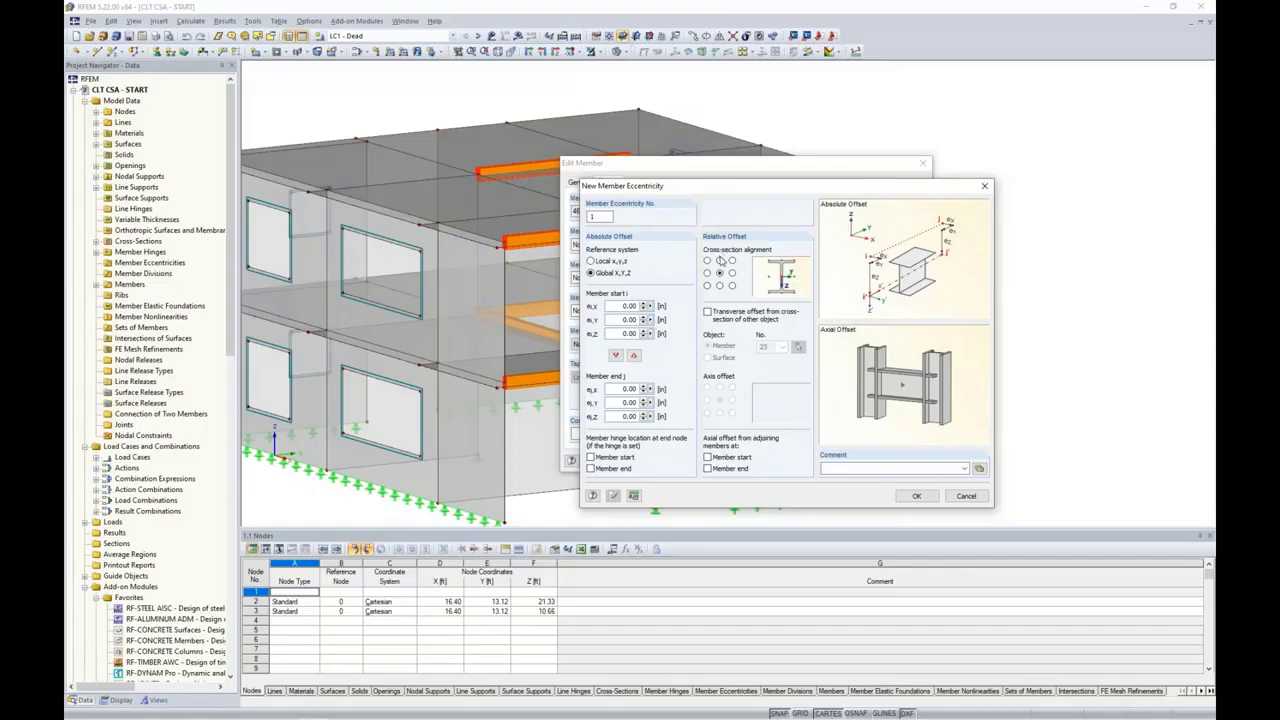
pyautogui.click(720, 260)
pyautogui.click(708, 312)
pyautogui.click(708, 358)
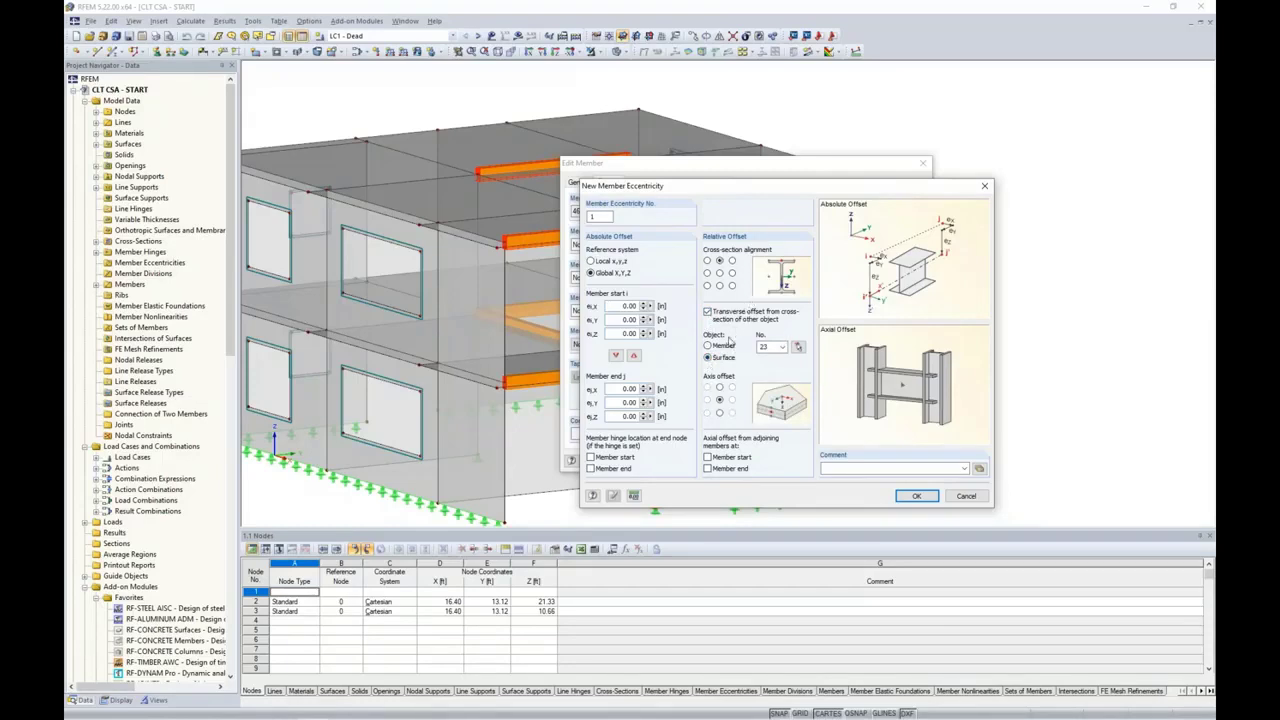
# Step: Reference roof surface 63 with the axis offset at its bottom face, and apply the eccentricity to the roof beams
pyautogui.click(798, 347)
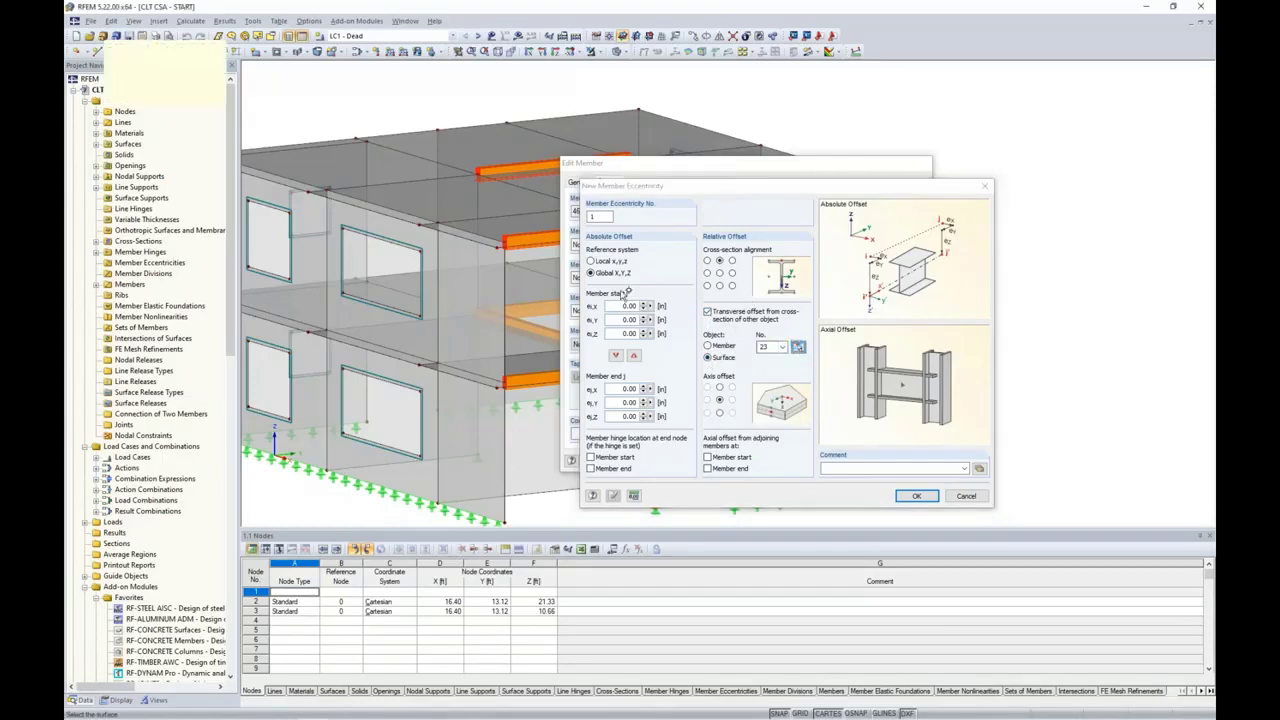
pyautogui.press('Return')
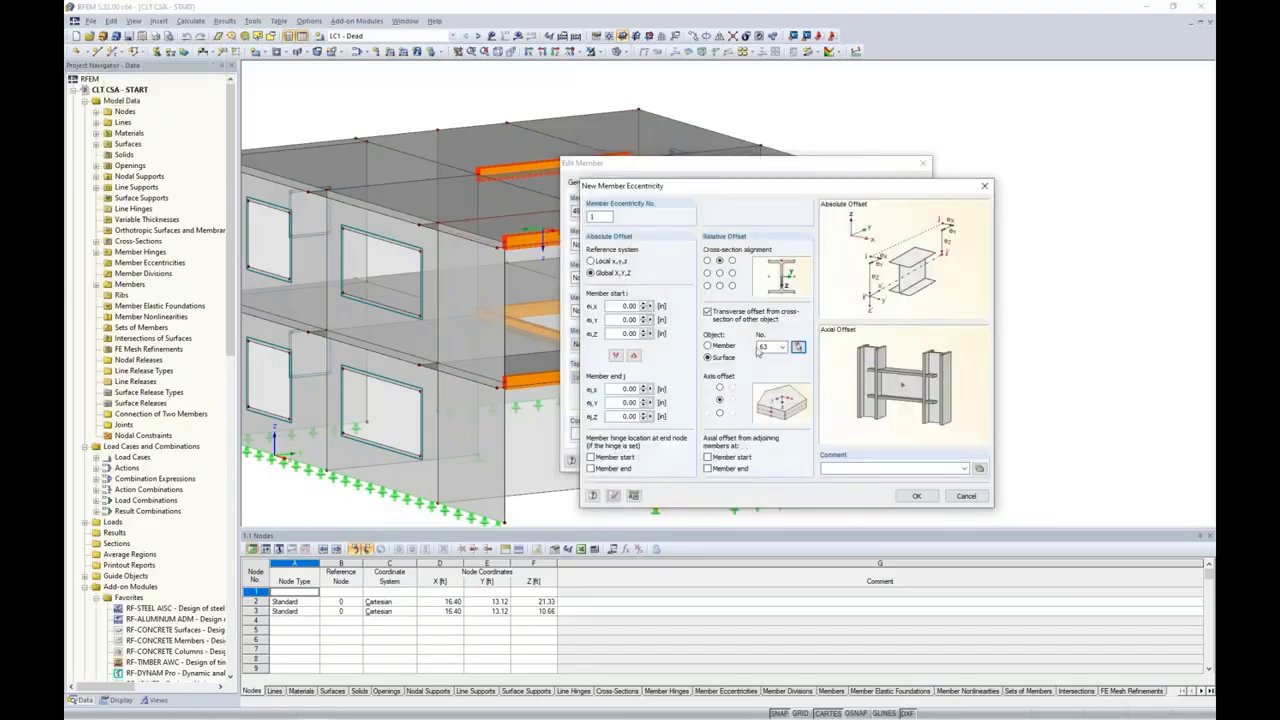
pyautogui.click(720, 414)
pyautogui.click(916, 495)
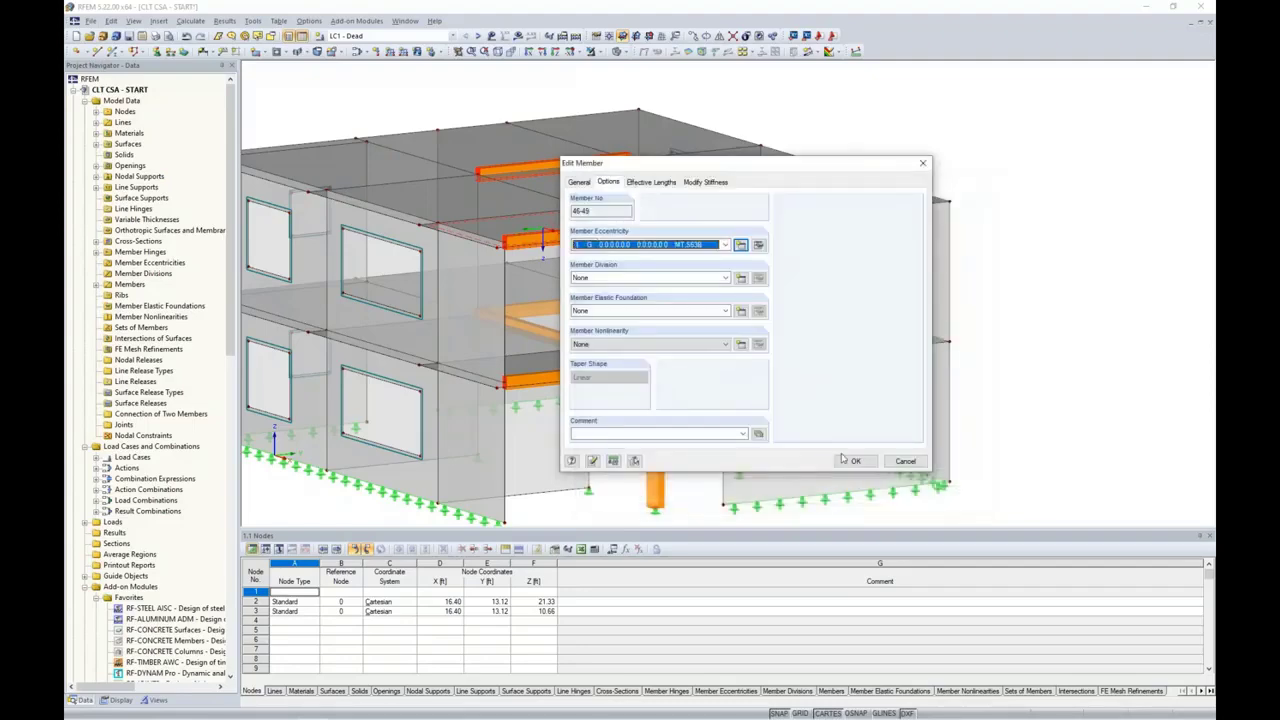
pyautogui.click(856, 461)
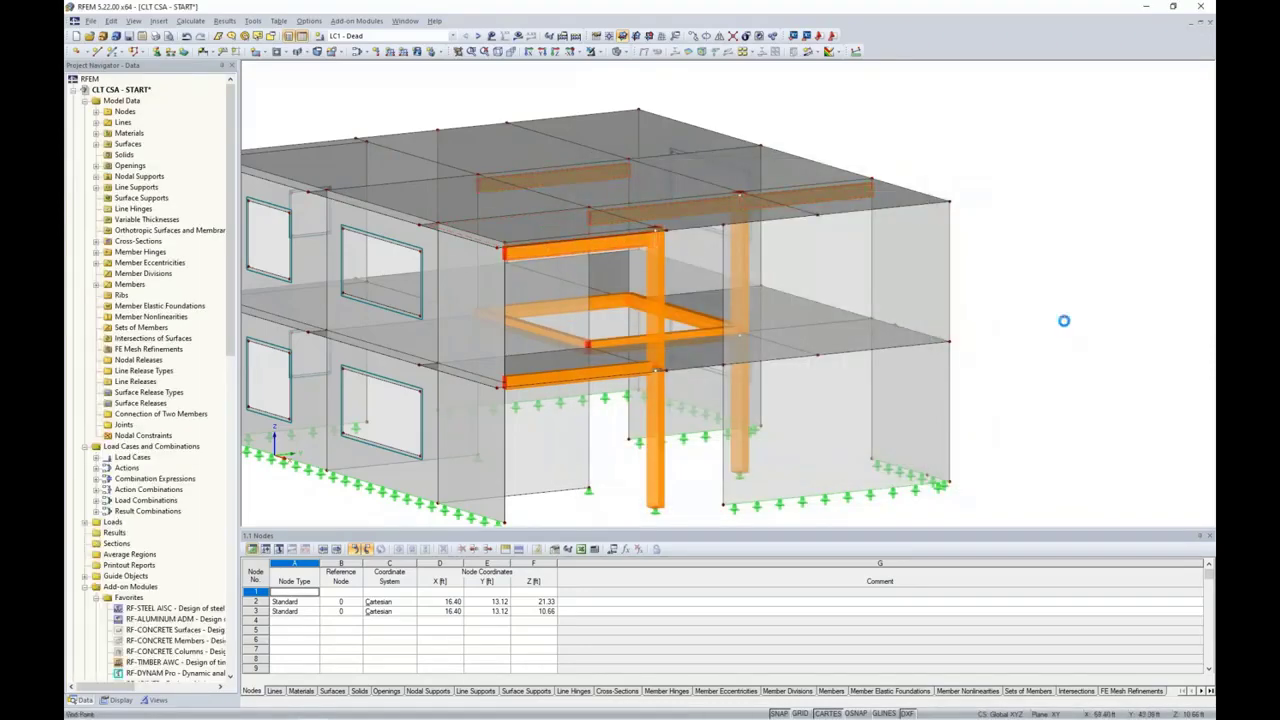
# Step: Create a second member eccentricity for floor beams 41-44 and 50, with top-centre alignment and a transverse offset from a surface
pyautogui.keyDown('ctrl'); pyautogui.moveTo(1006, 300); pyautogui.dragTo(1031, 320, button='middle'); pyautogui.keyUp('ctrl')
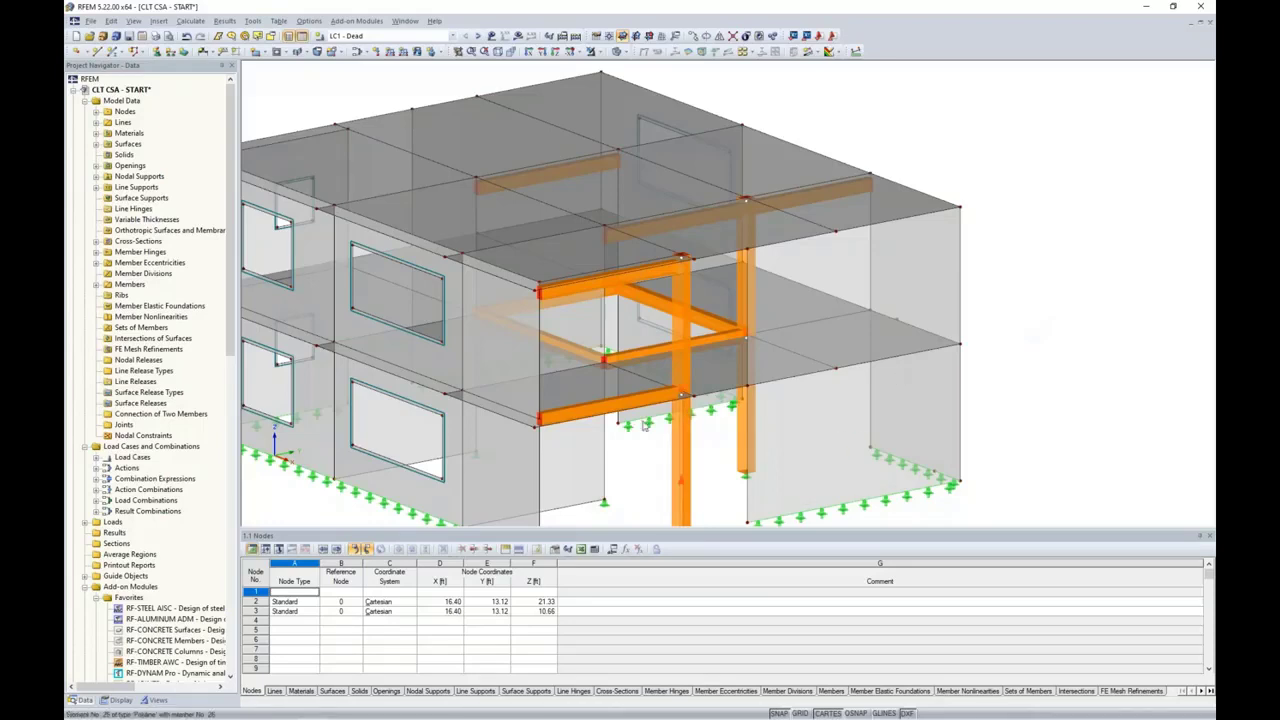
pyautogui.scroll(2, 610, 390)
pyautogui.click(592, 330)
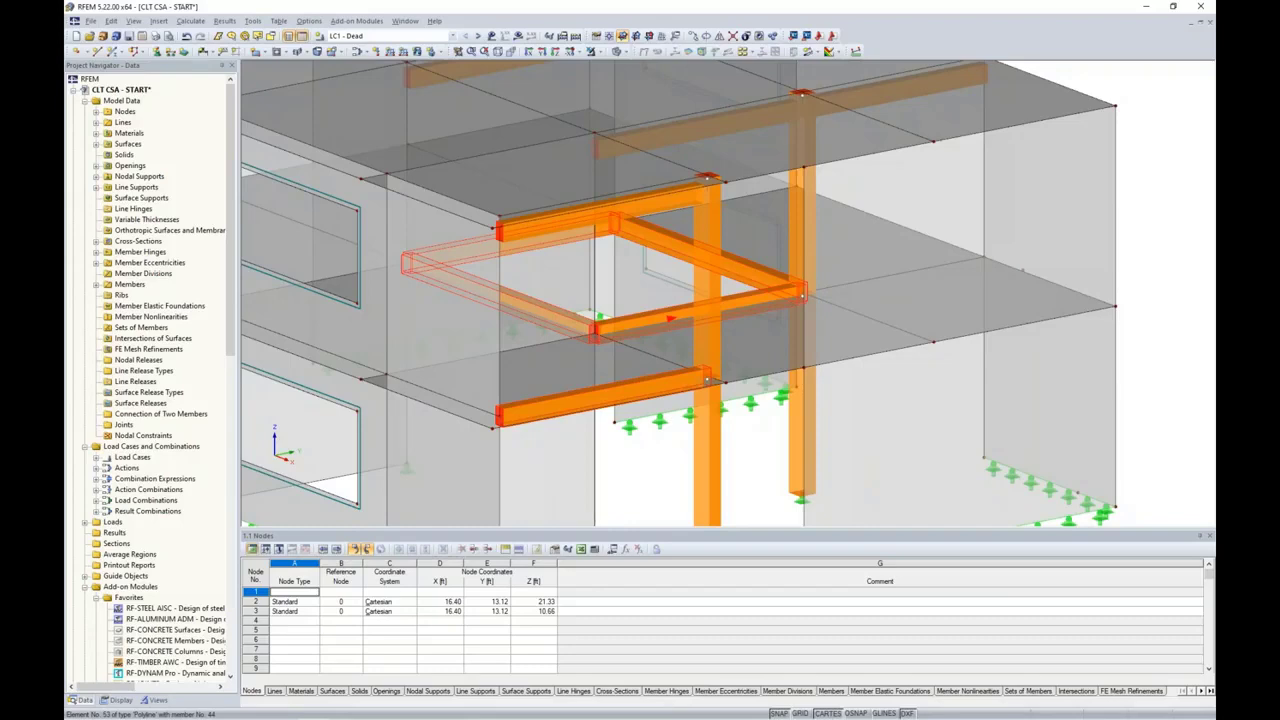
pyautogui.doubleClick(671, 318)
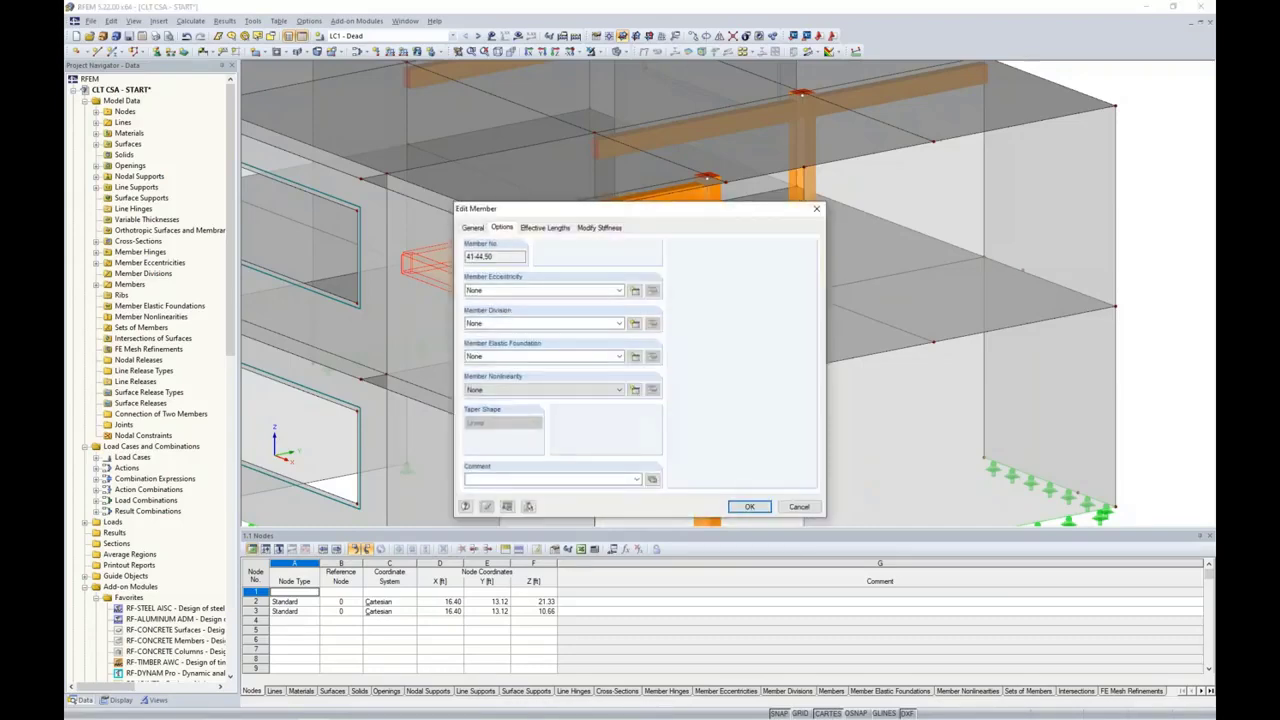
pyautogui.click(635, 291)
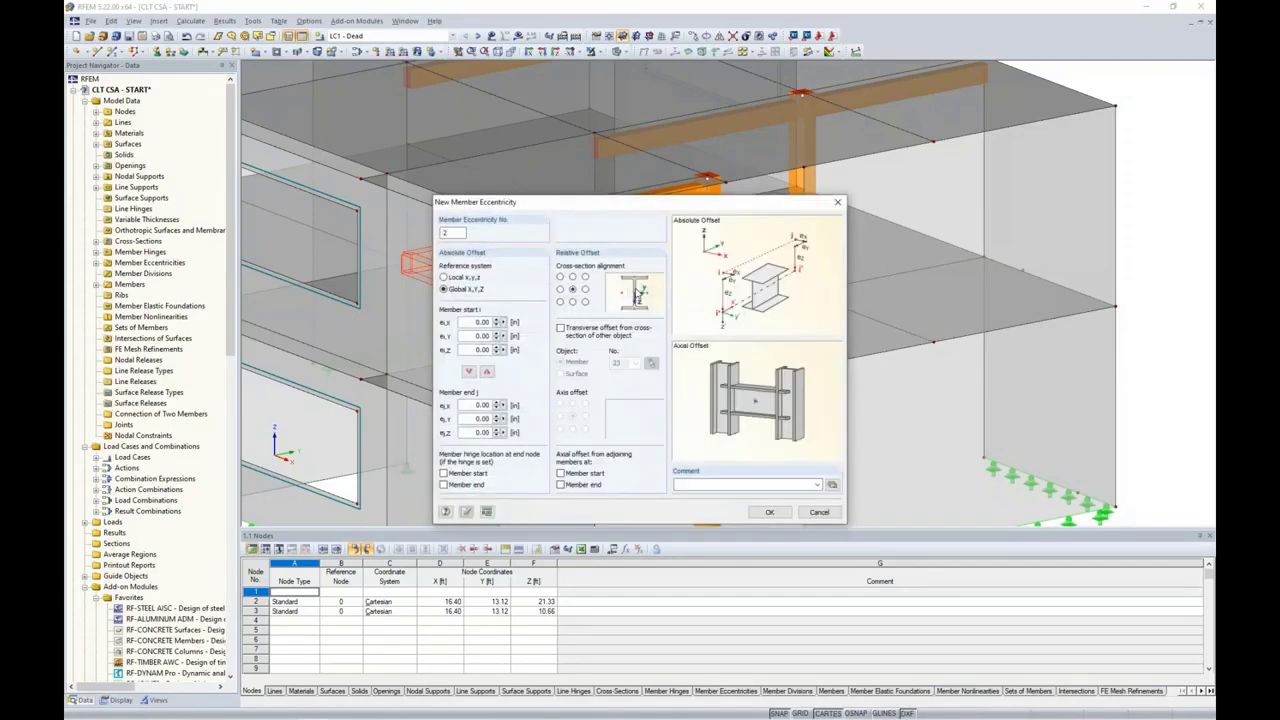
pyautogui.click(573, 277)
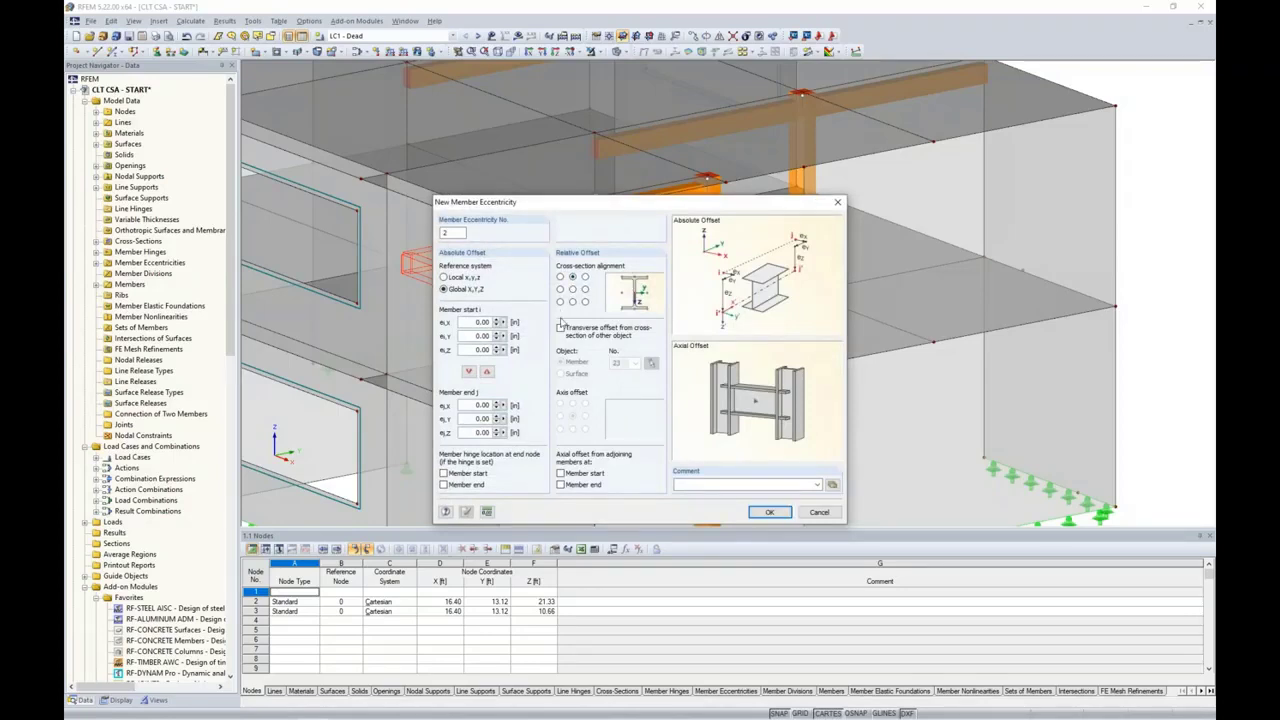
pyautogui.click(561, 327)
pyautogui.click(561, 373)
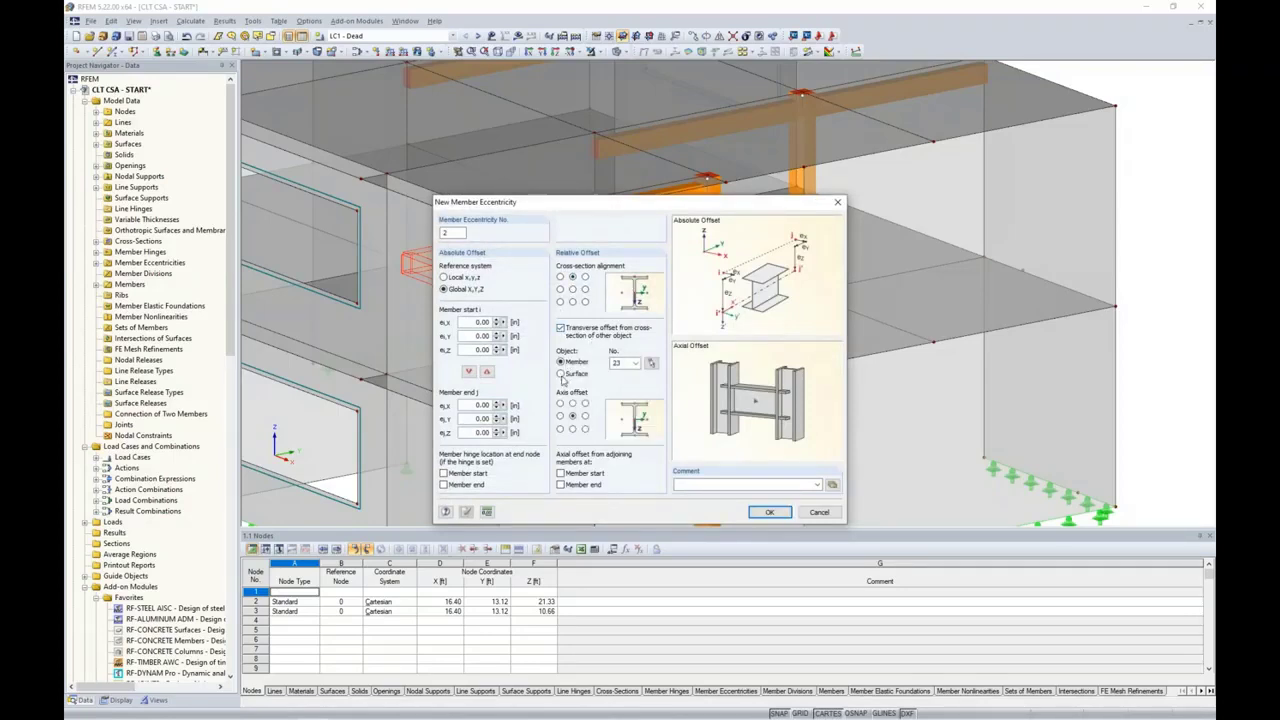
# Step: Reference floor surface 71 with the axis offset at its bottom face, and apply the eccentricity to the floor beams
pyautogui.click(650, 365)
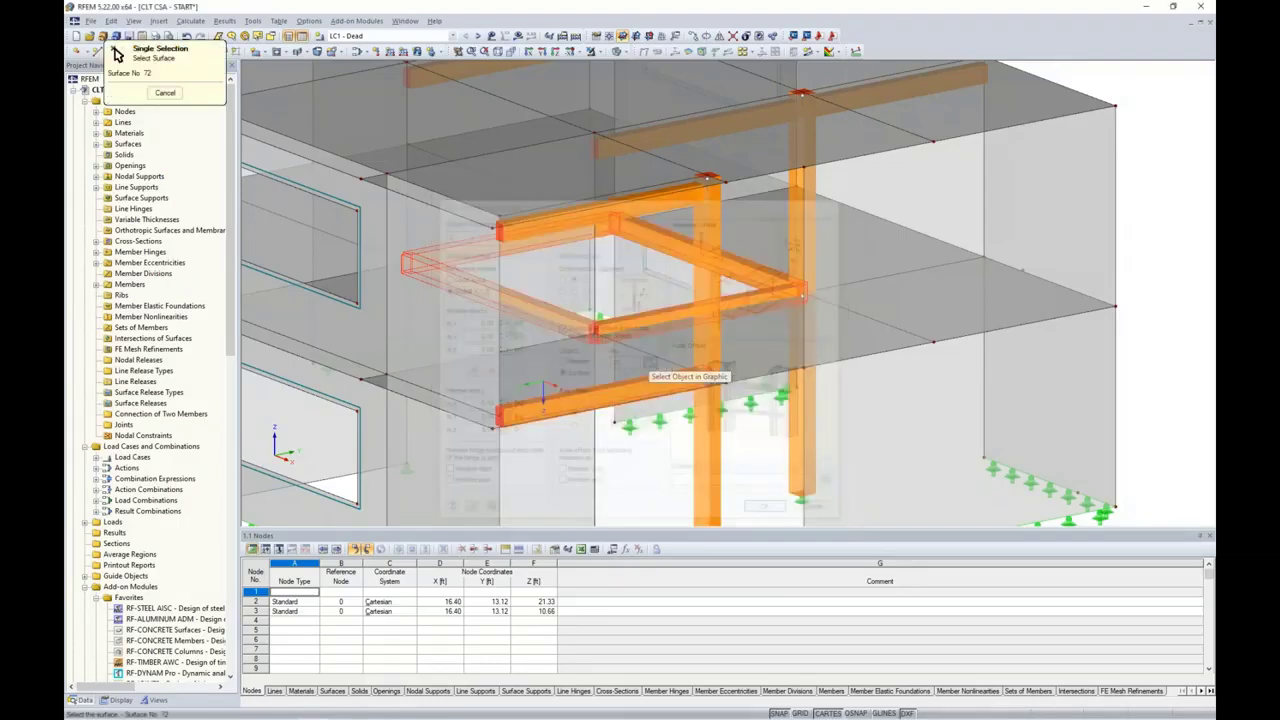
pyautogui.click(763, 345)
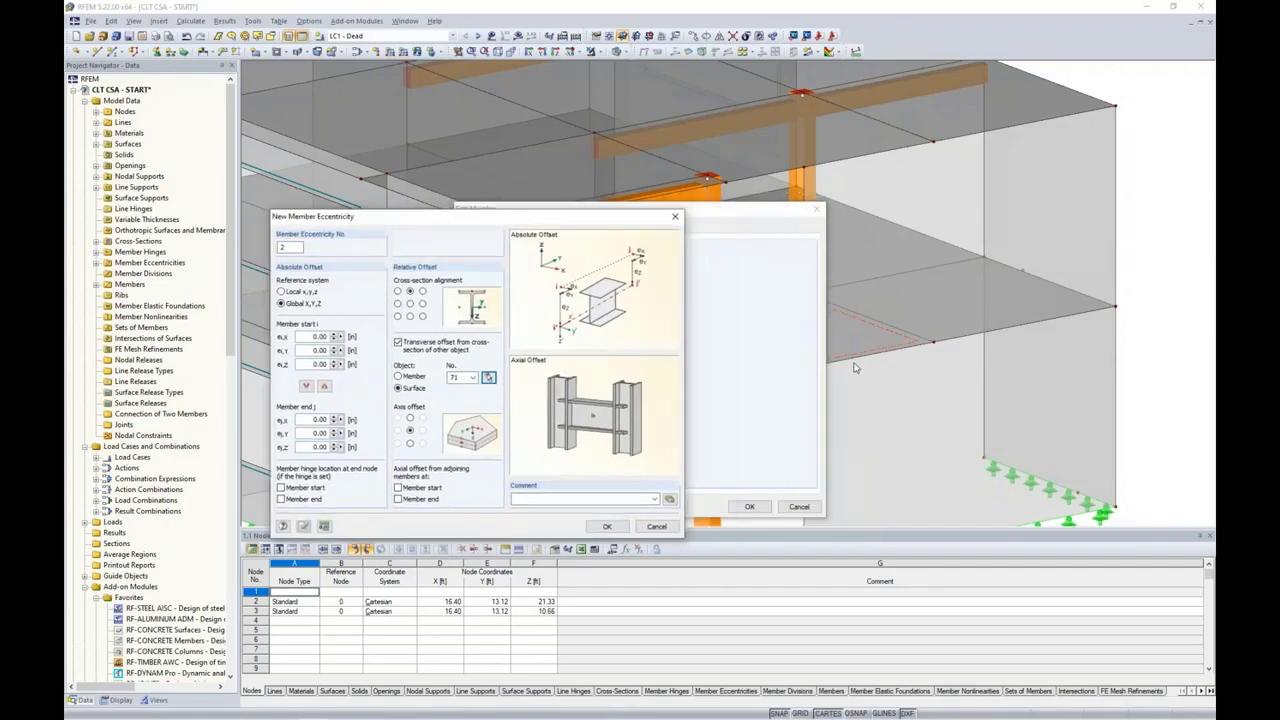
pyautogui.moveTo(562, 224); pyautogui.dragTo(674, 208)
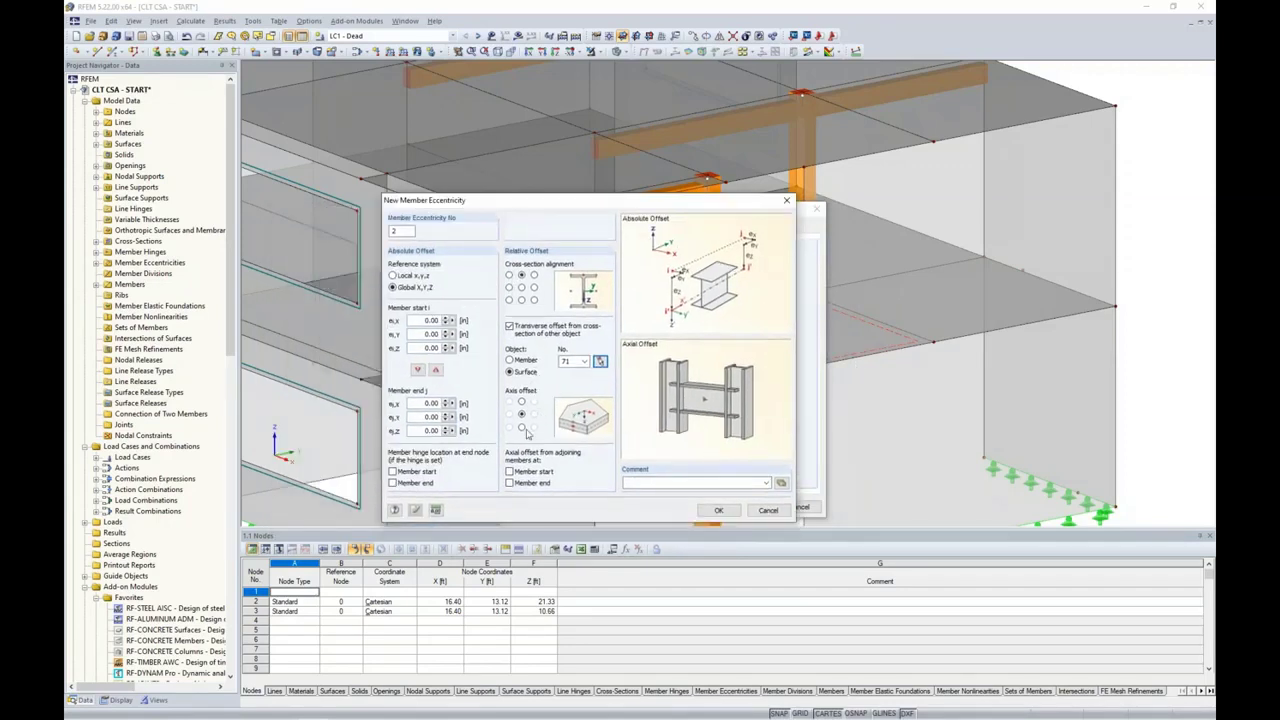
pyautogui.click(718, 510)
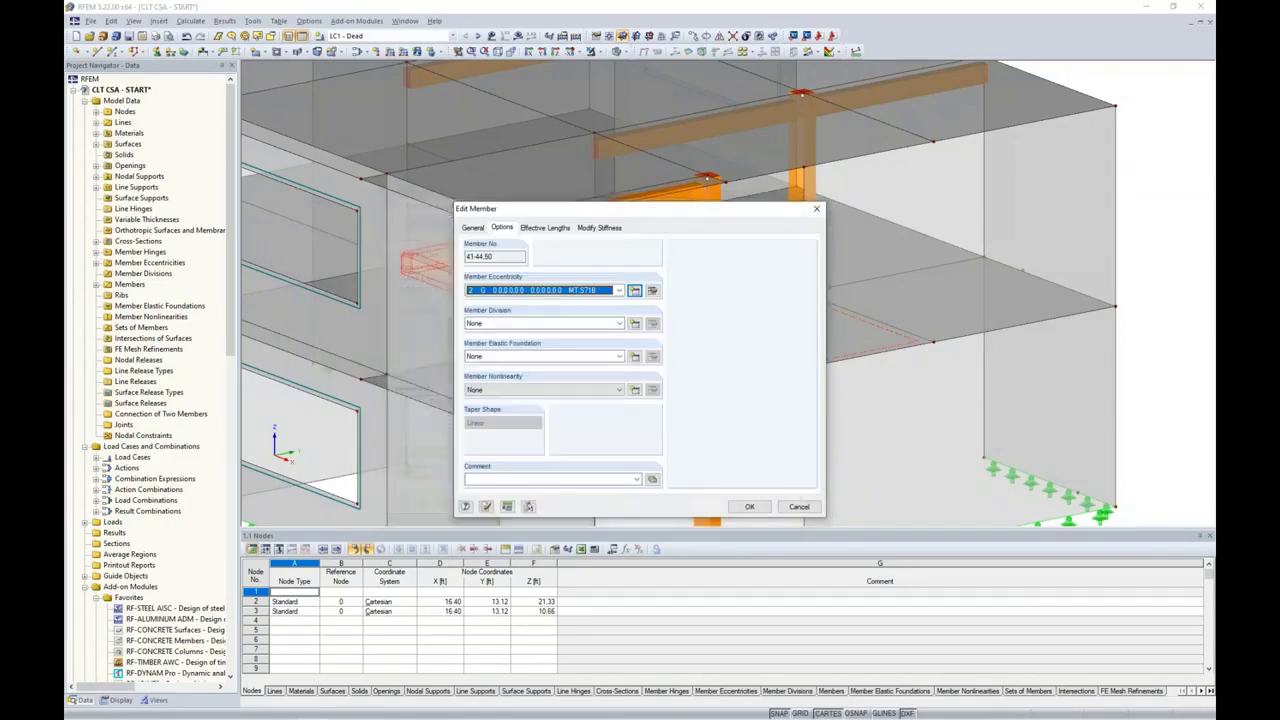
pyautogui.click(748, 507)
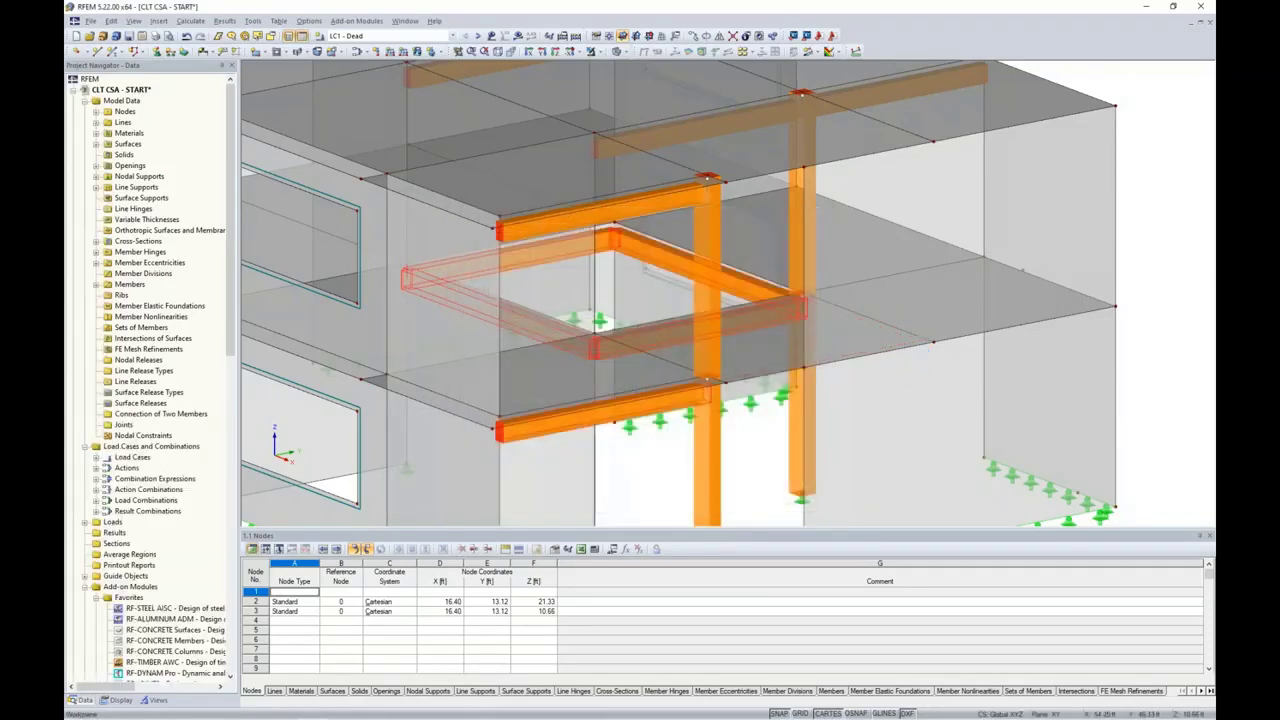
# Step: Display the loads of load case LC1 - Dead on the whole building model
pyautogui.keyDown('ctrl'); pyautogui.moveTo(1087, 279); pyautogui.dragTo(1186, 306, button='middle'); pyautogui.keyUp('ctrl')
pyautogui.scroll(-3, 962, 340)
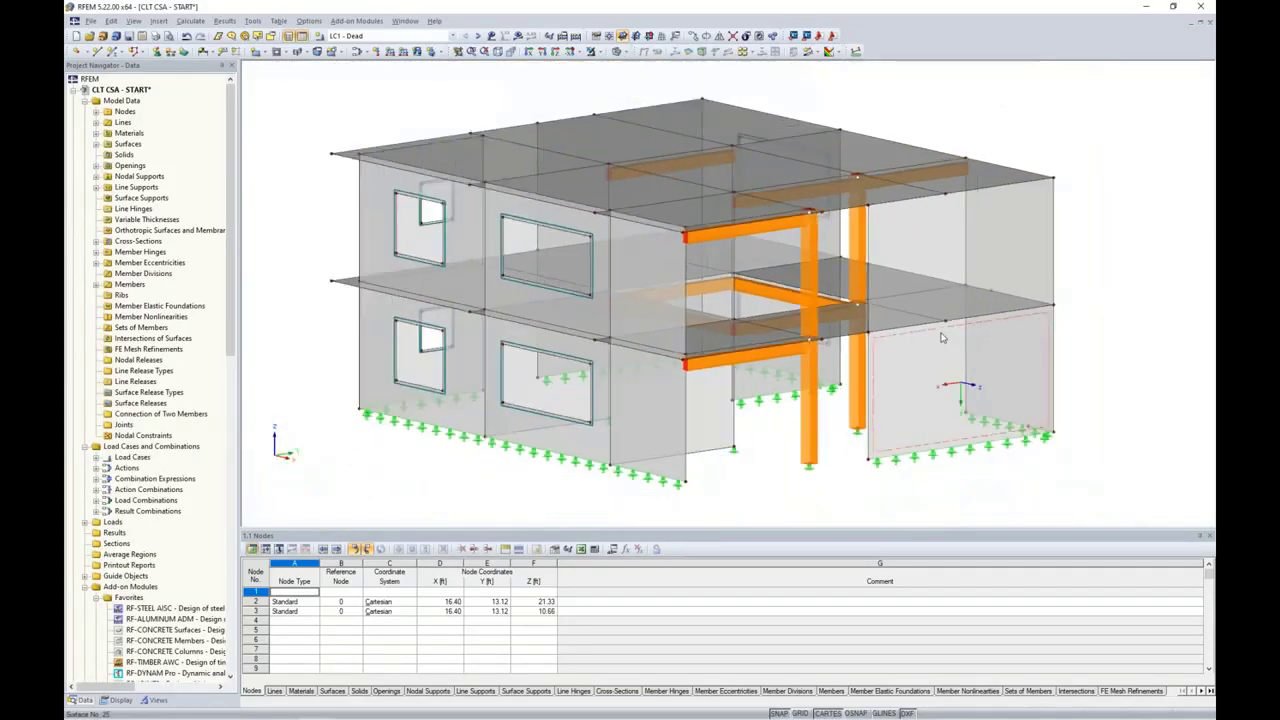
pyautogui.keyDown('ctrl'); pyautogui.moveTo(626, 342); pyautogui.dragTo(440, 170, button='middle'); pyautogui.keyUp('ctrl')
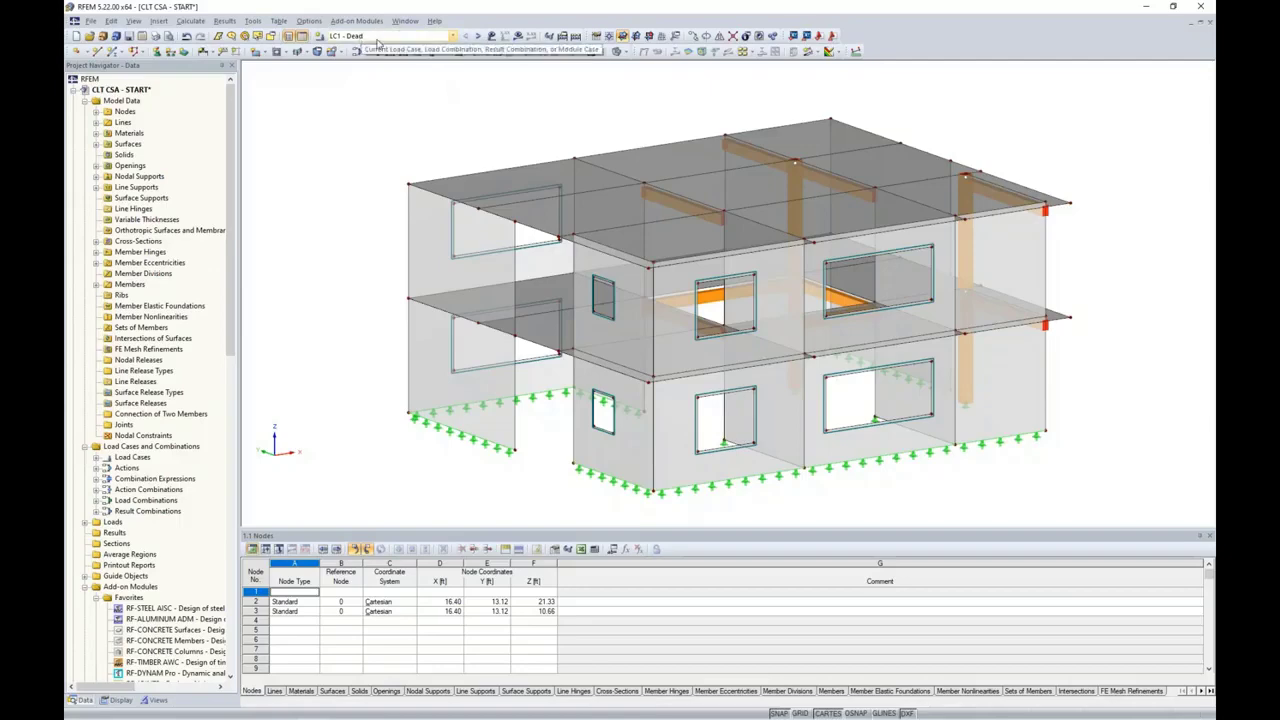
pyautogui.click(491, 36)
pyautogui.keyDown('ctrl'); pyautogui.moveTo(335, 214); pyautogui.dragTo(395, 184, button='middle'); pyautogui.keyUp('ctrl')
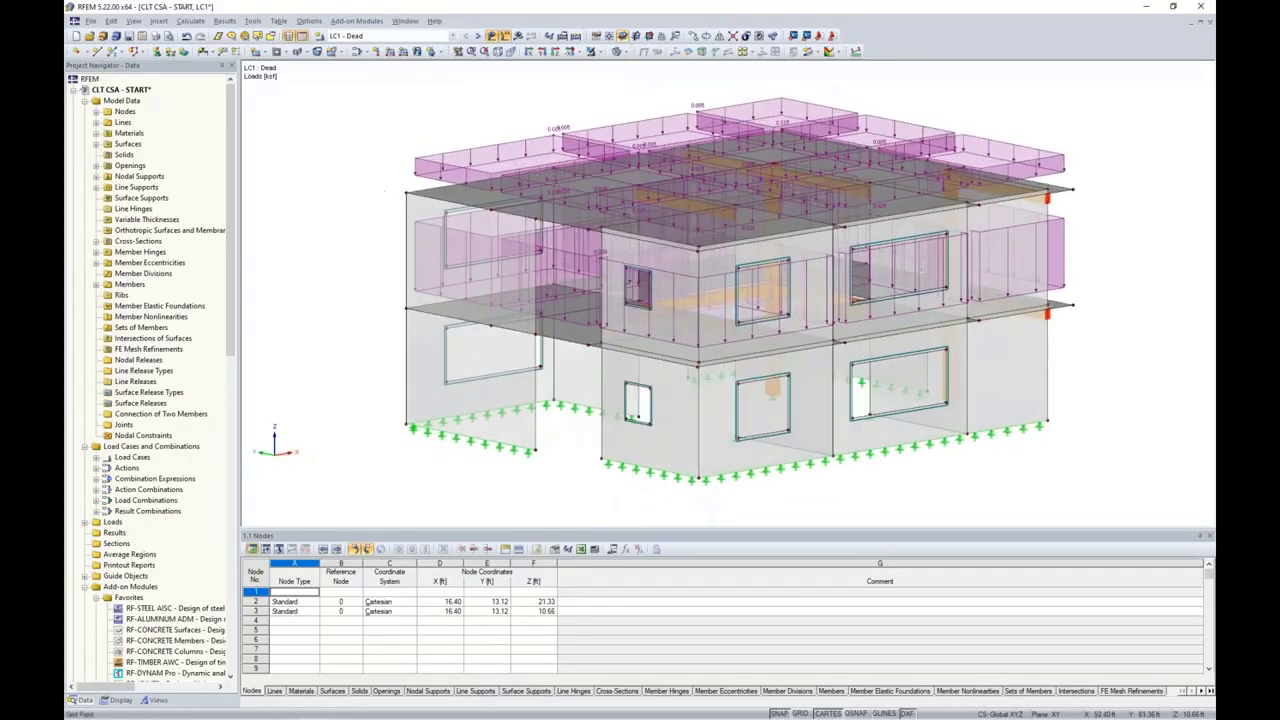
# Step: Review the loads applied in the Live, Snow and Wind load cases in turn
pyautogui.click(477, 36)
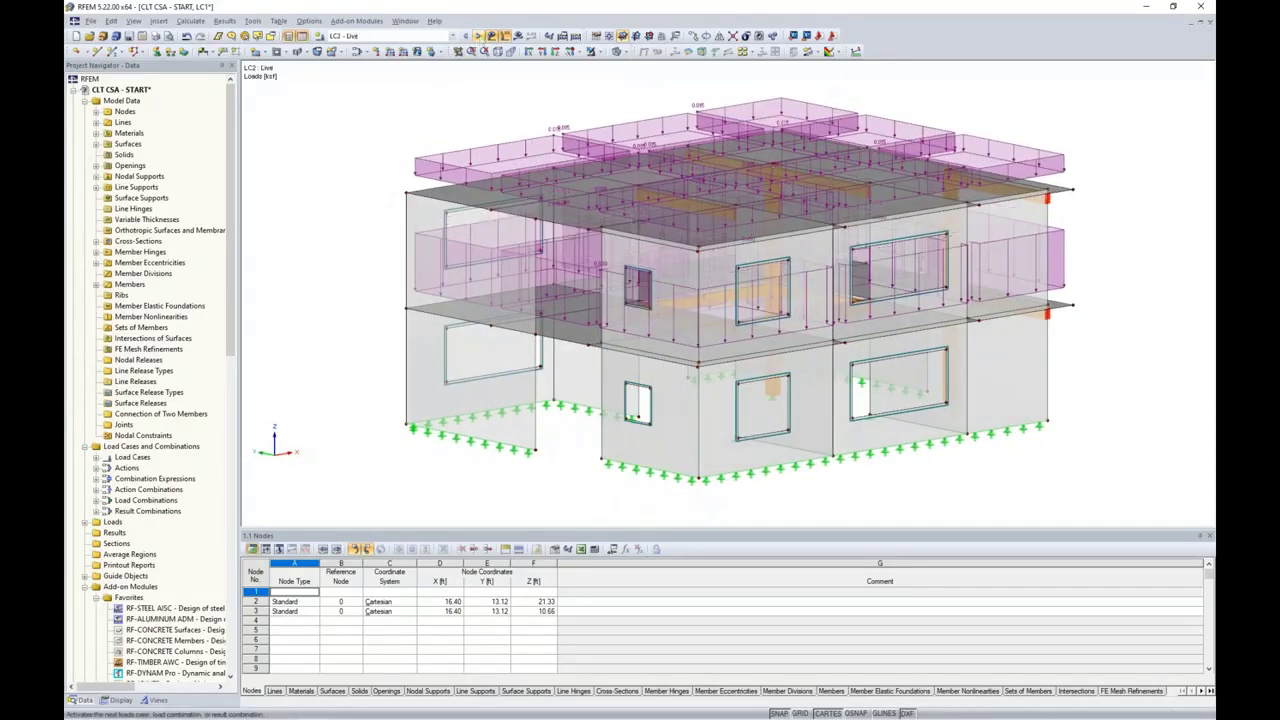
pyautogui.keyDown('ctrl'); pyautogui.moveTo(349, 194); pyautogui.dragTo(432, 136, button='middle'); pyautogui.keyUp('ctrl')
pyautogui.click(477, 36)
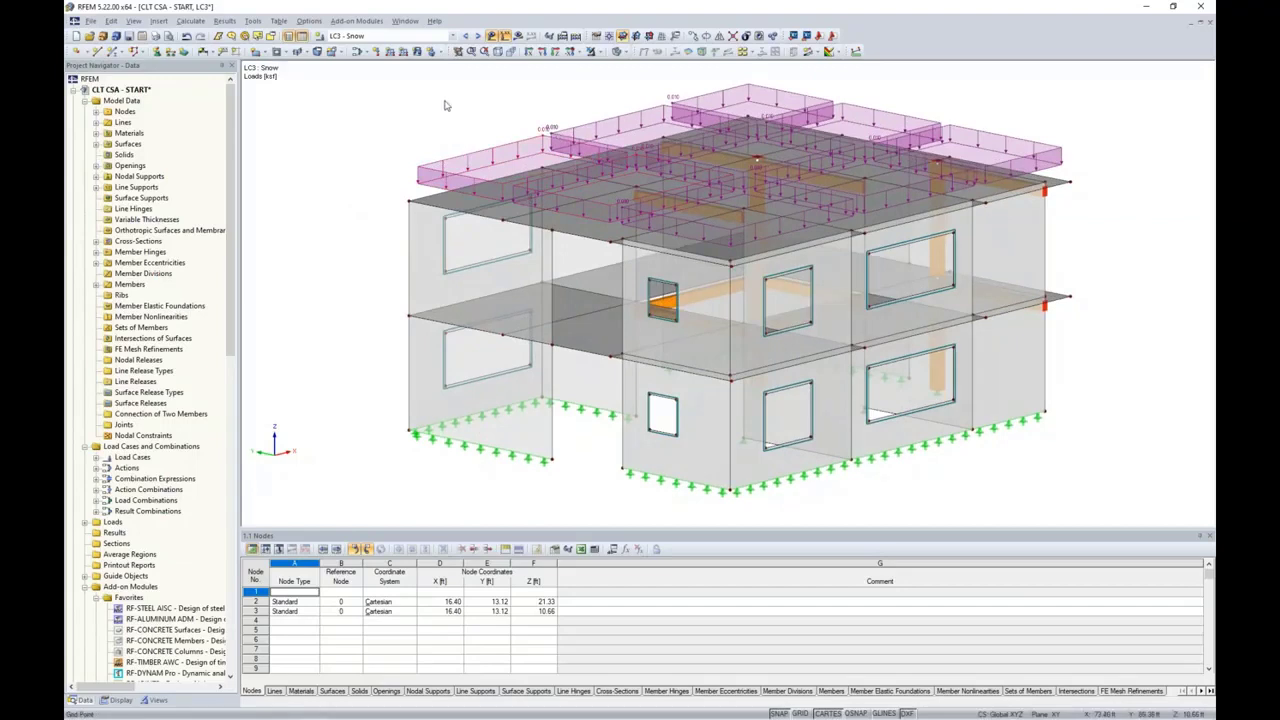
pyautogui.click(477, 36)
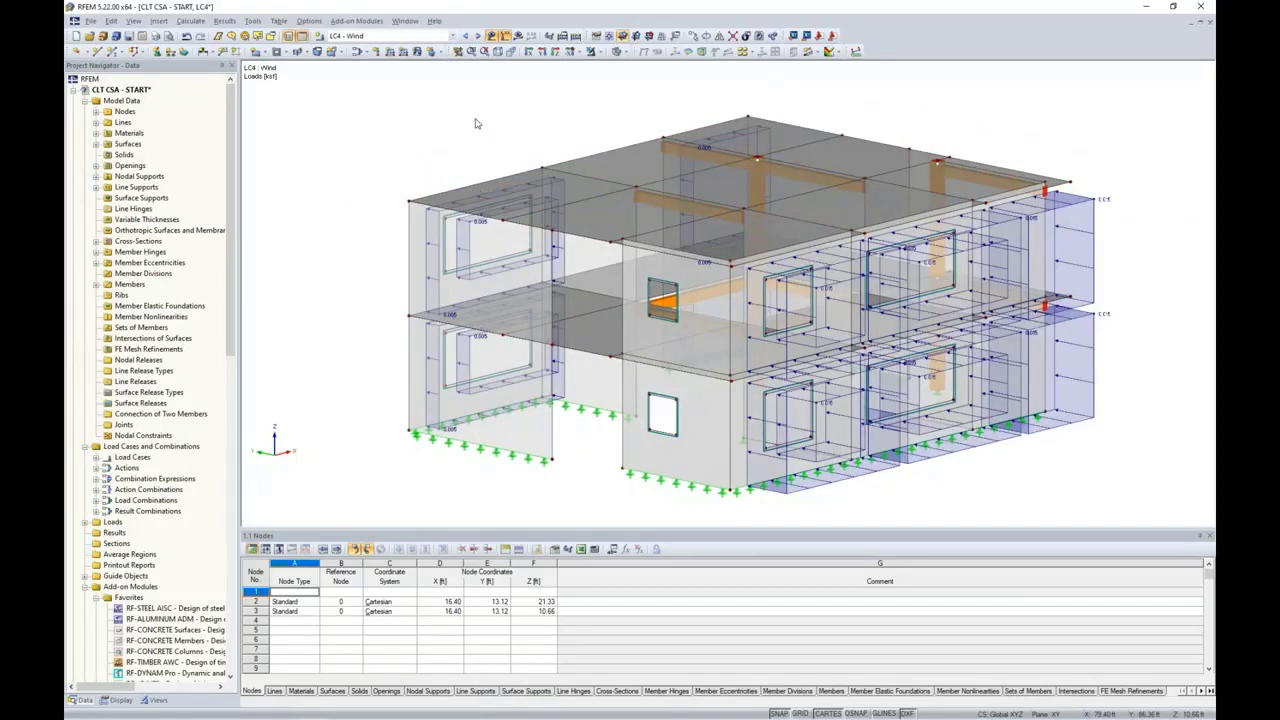
pyautogui.keyDown('ctrl'); pyautogui.moveTo(414, 187); pyautogui.dragTo(724, 193, button='middle'); pyautogui.keyUp('ctrl')
pyautogui.scroll(-2, 424, 148)
pyautogui.moveTo(422, 147); pyautogui.dragTo(489, 166, button='middle')
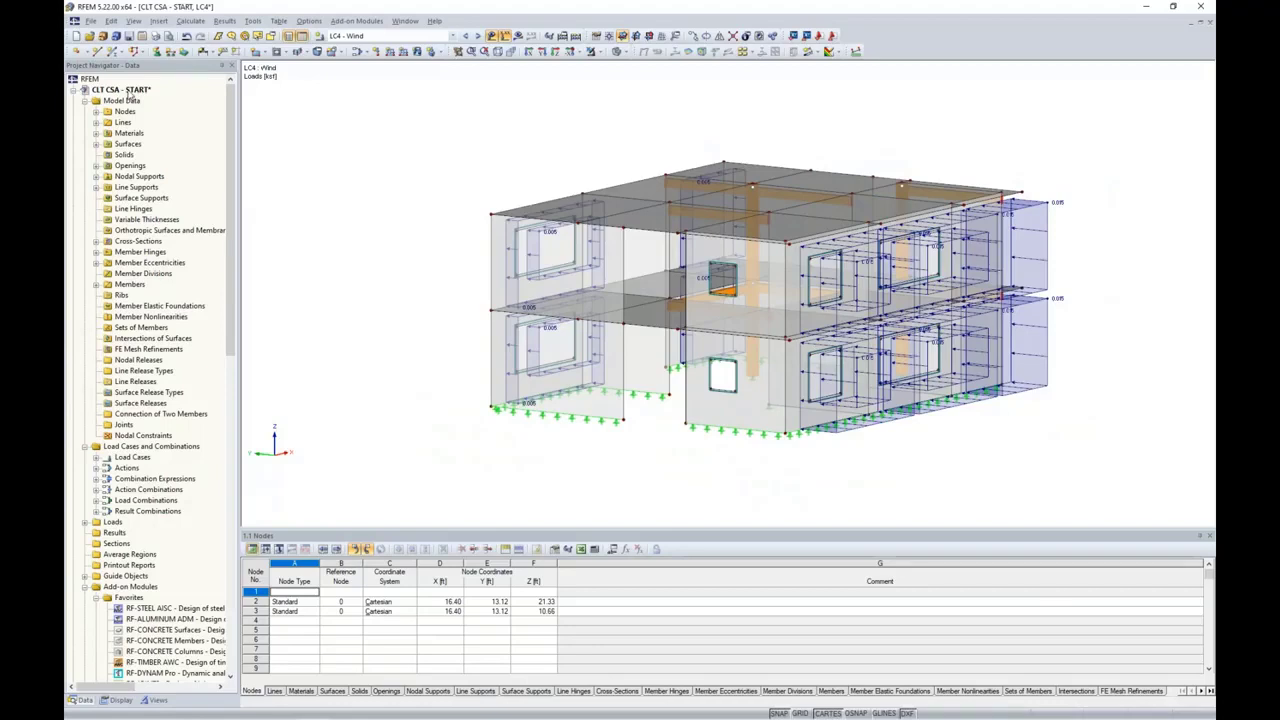
# Step: Review the available standards for classifying load cases and combinations in the model's general data, without changing the setting
pyautogui.rightClick(129, 93)
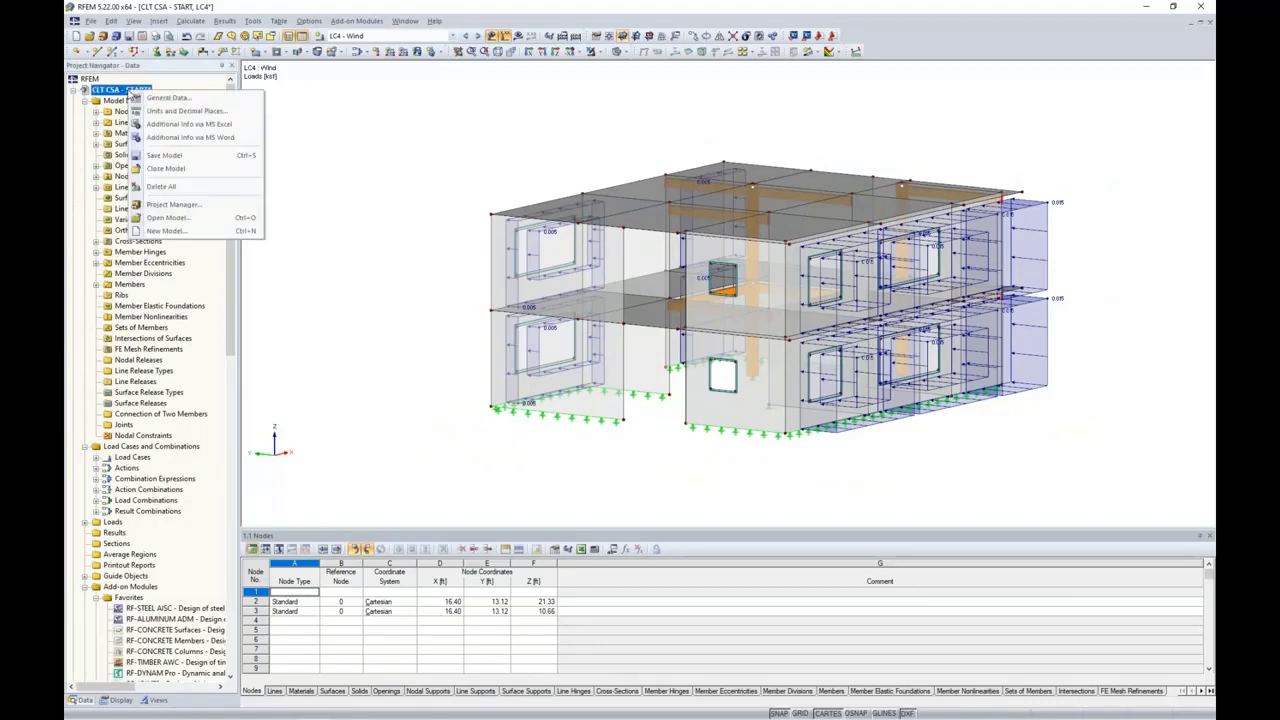
pyautogui.click(150, 99)
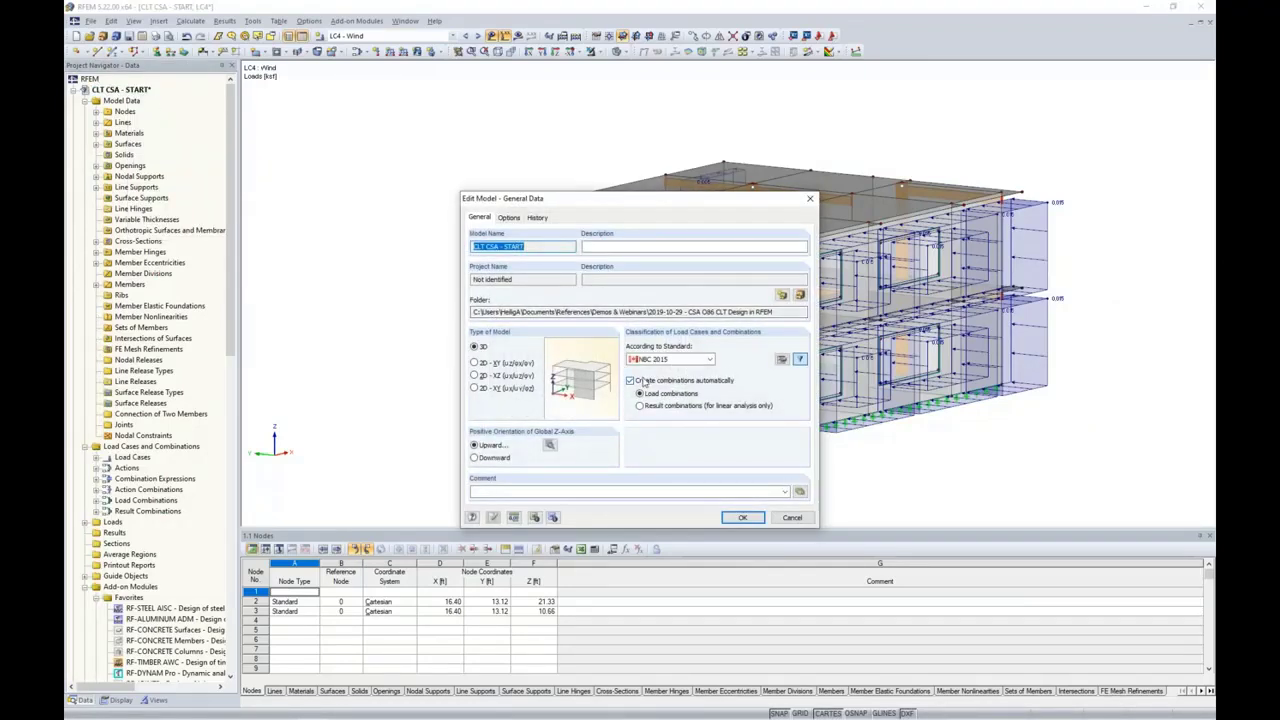
pyautogui.click(708, 365)
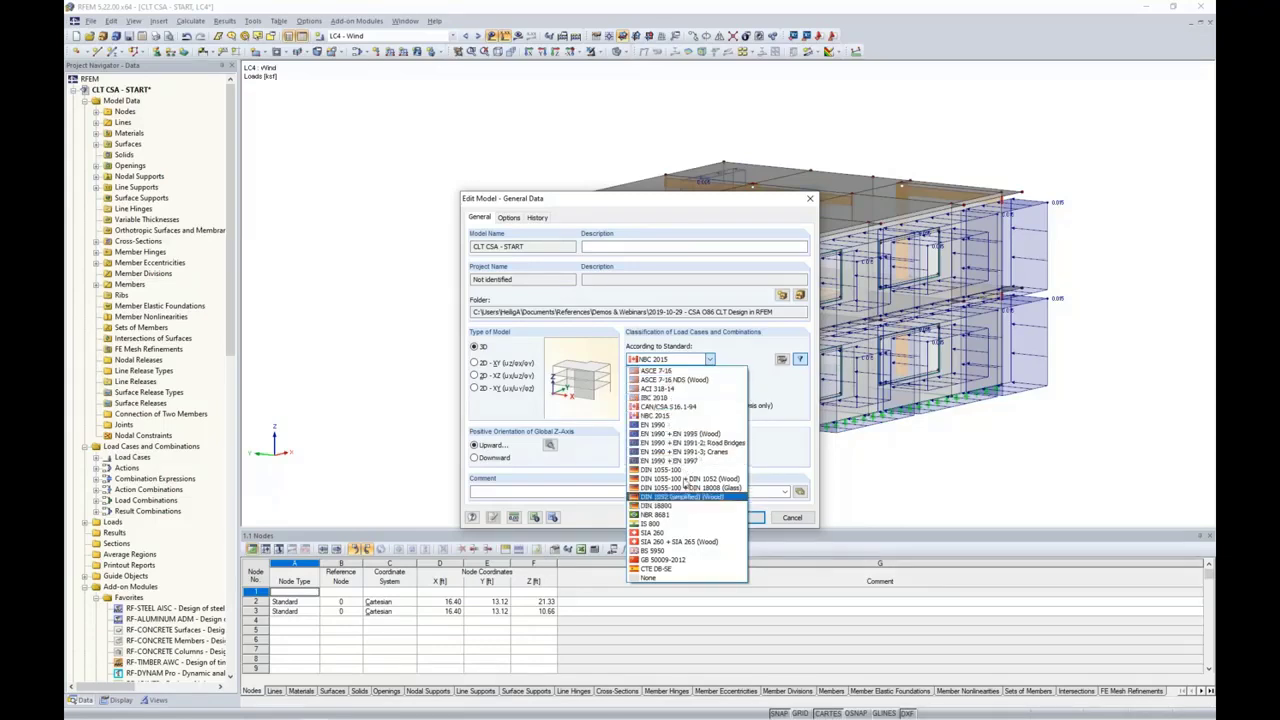
pyautogui.click(758, 394)
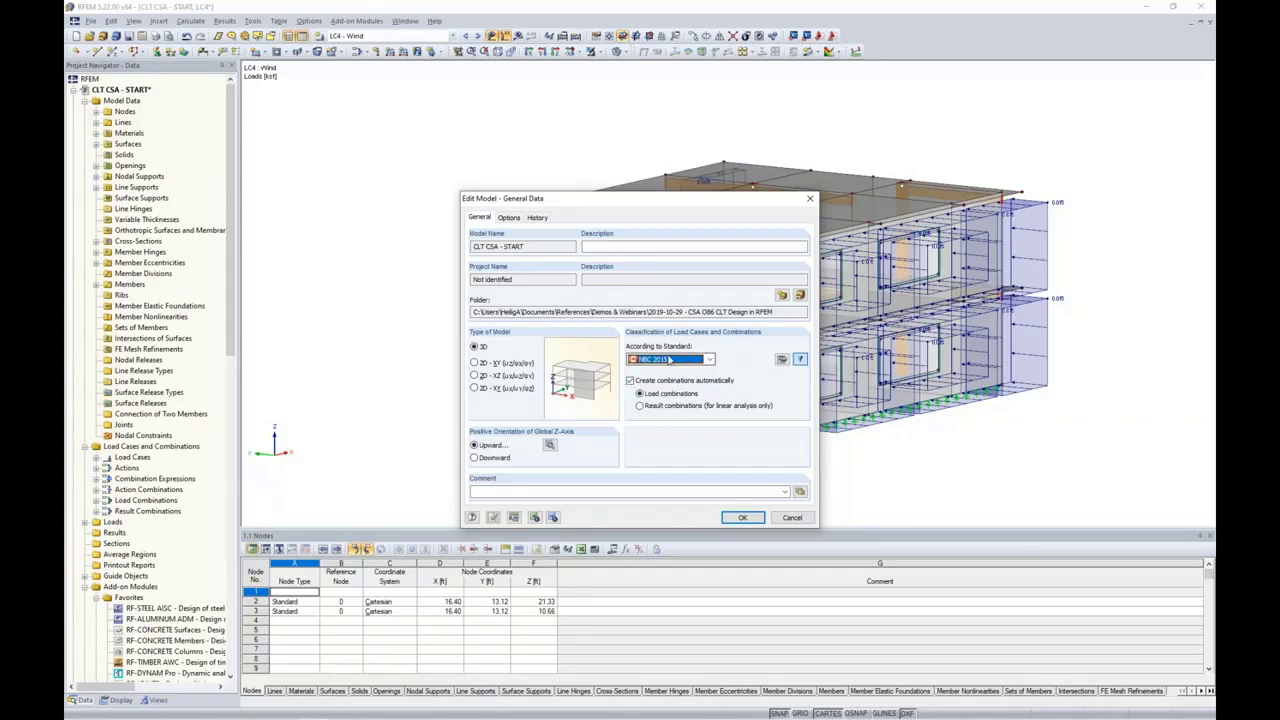
pyautogui.click(790, 519)
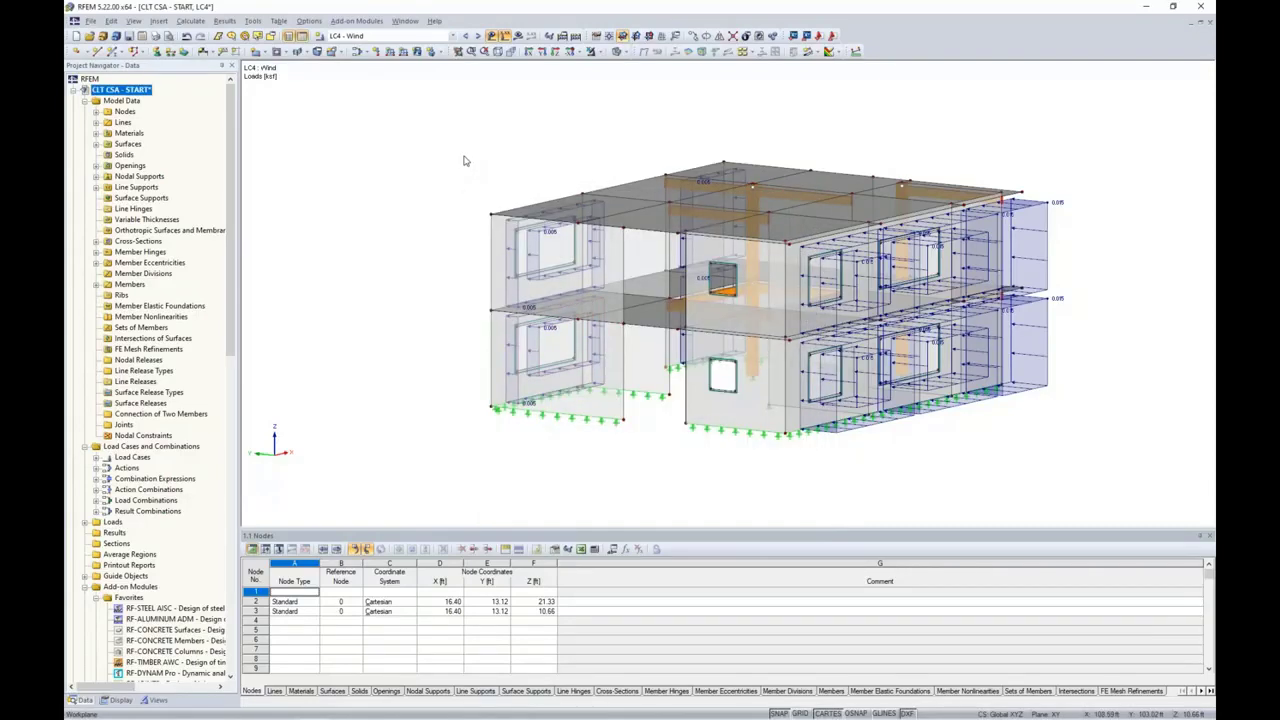
# Step: Examine the Strength and Serviceability combination expressions and the NBC 2015 formulas behind the Limit State of Strength design situation
pyautogui.click(357, 52)
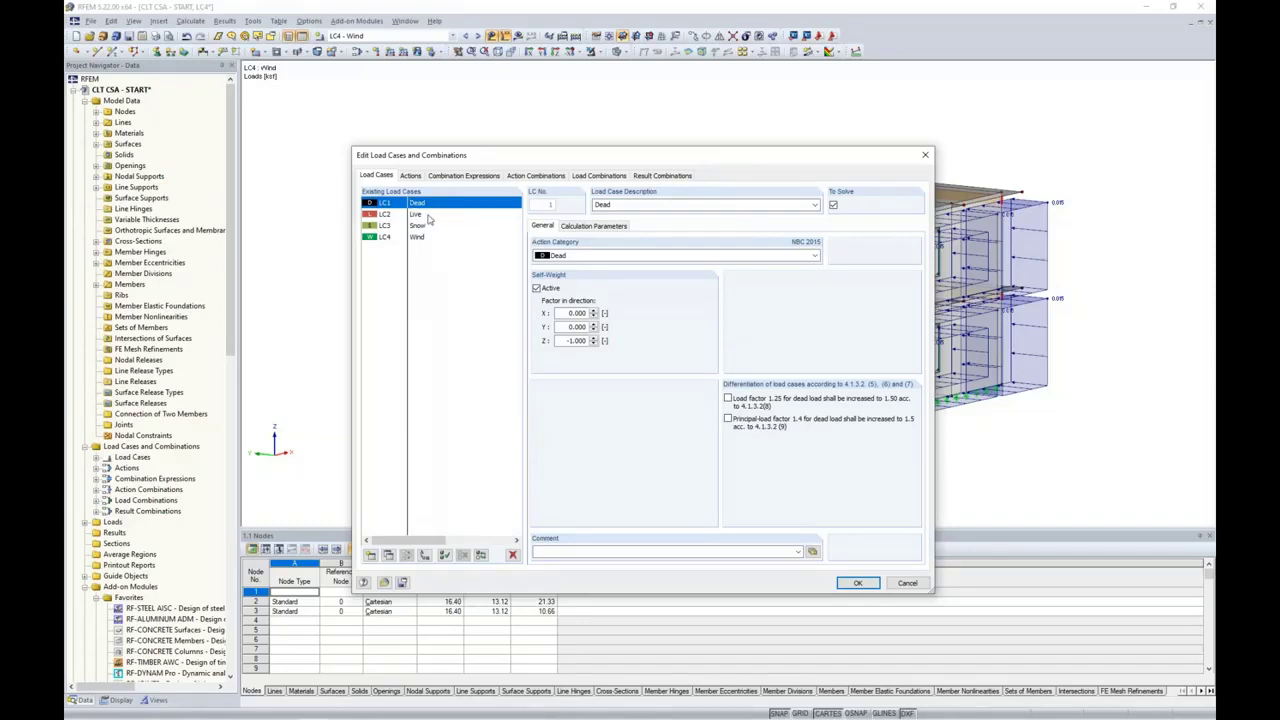
pyautogui.click(466, 175)
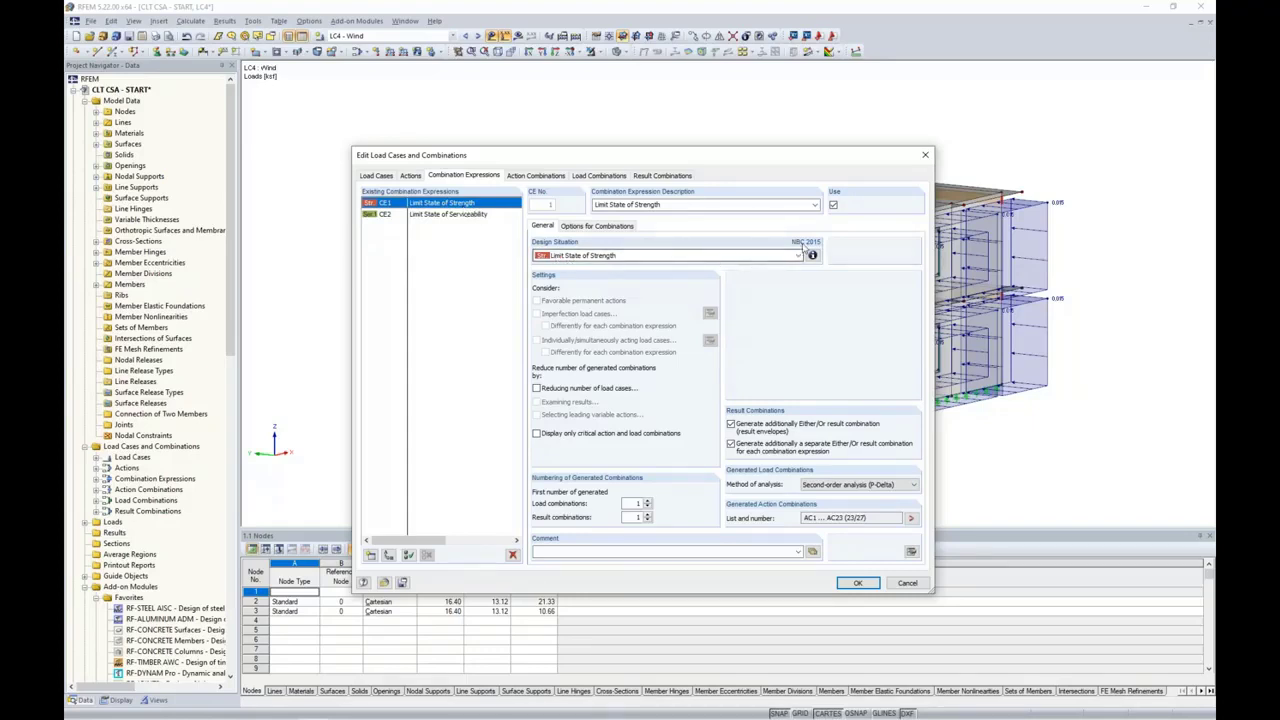
pyautogui.click(480, 216)
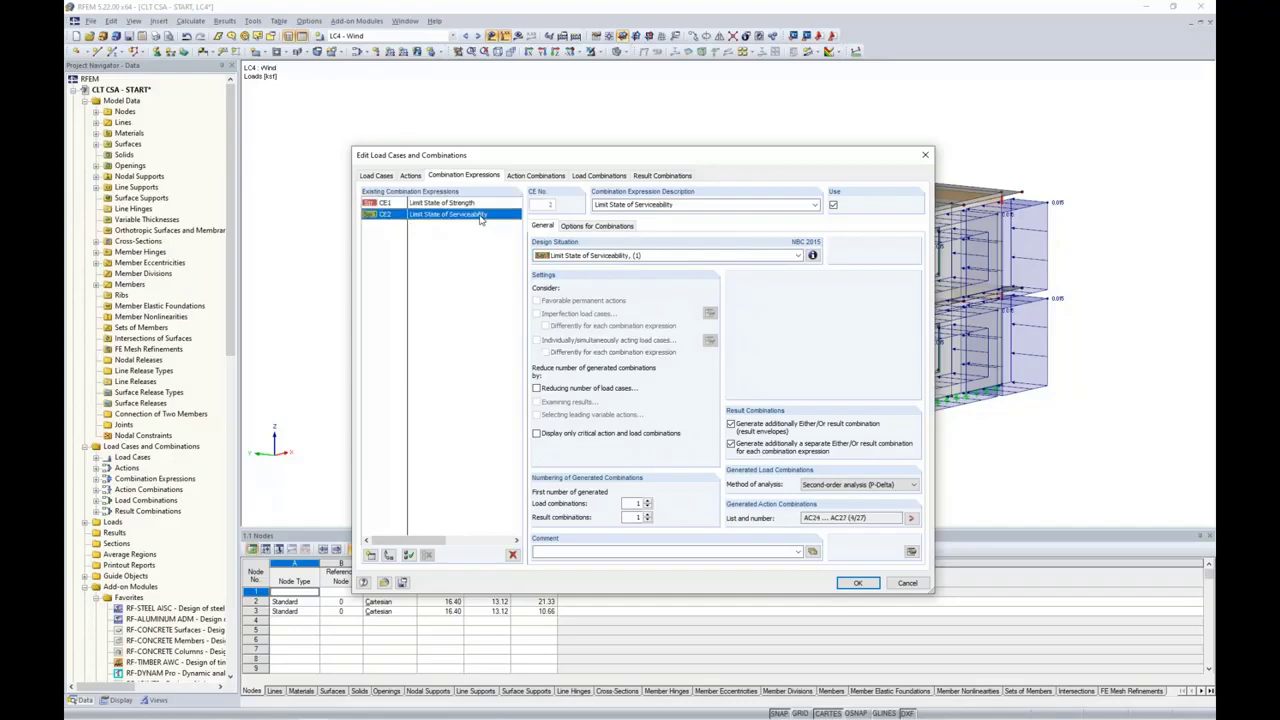
pyautogui.click(468, 205)
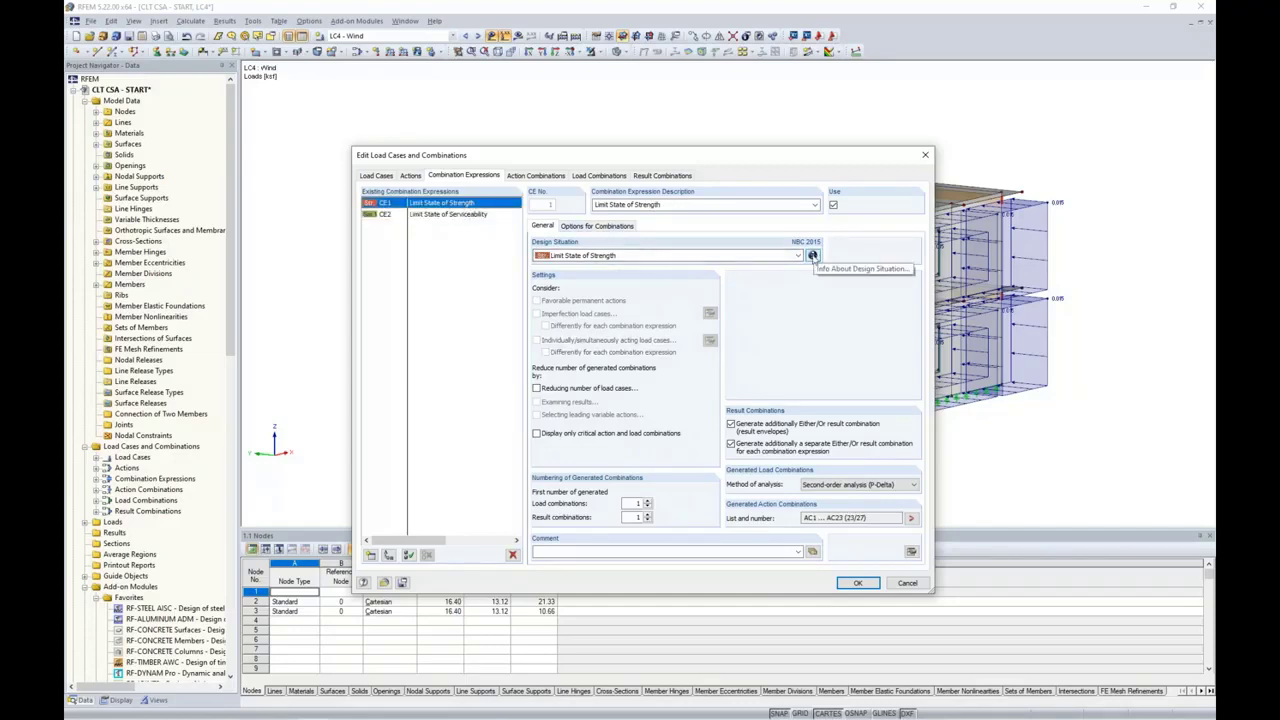
pyautogui.click(813, 255)
pyautogui.moveTo(768, 203); pyautogui.dragTo(746, 311)
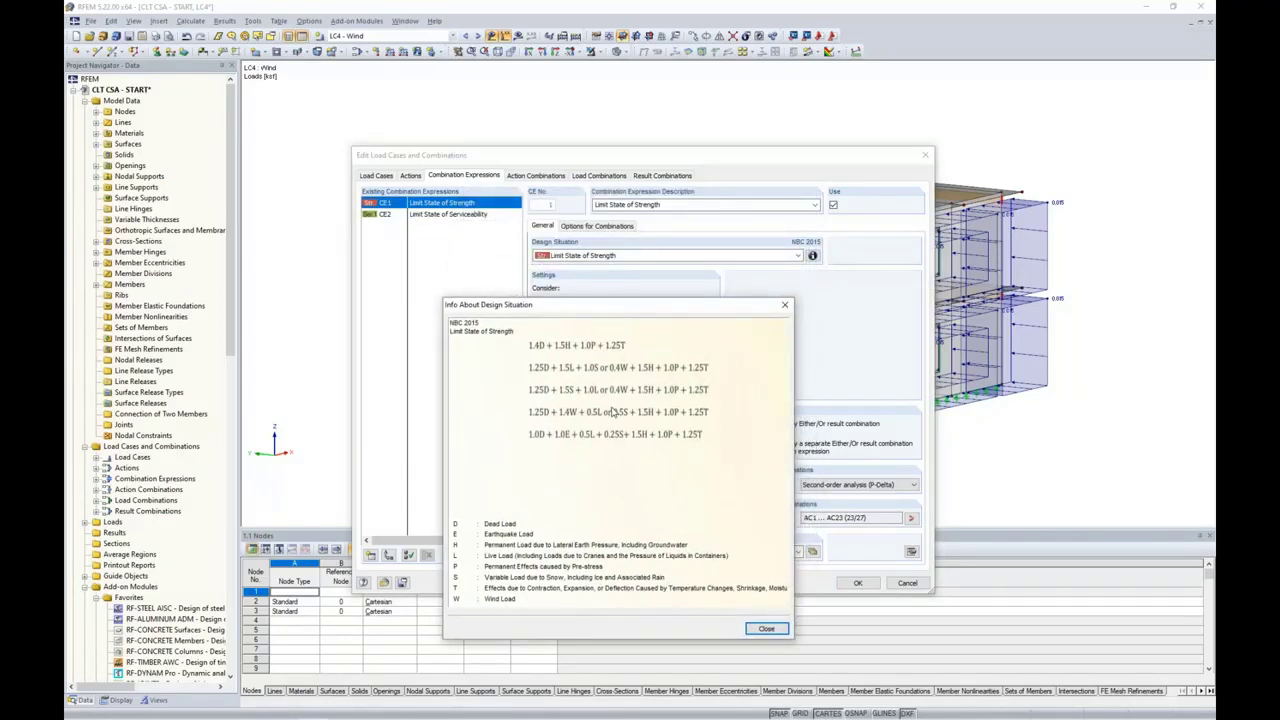
pyautogui.click(768, 630)
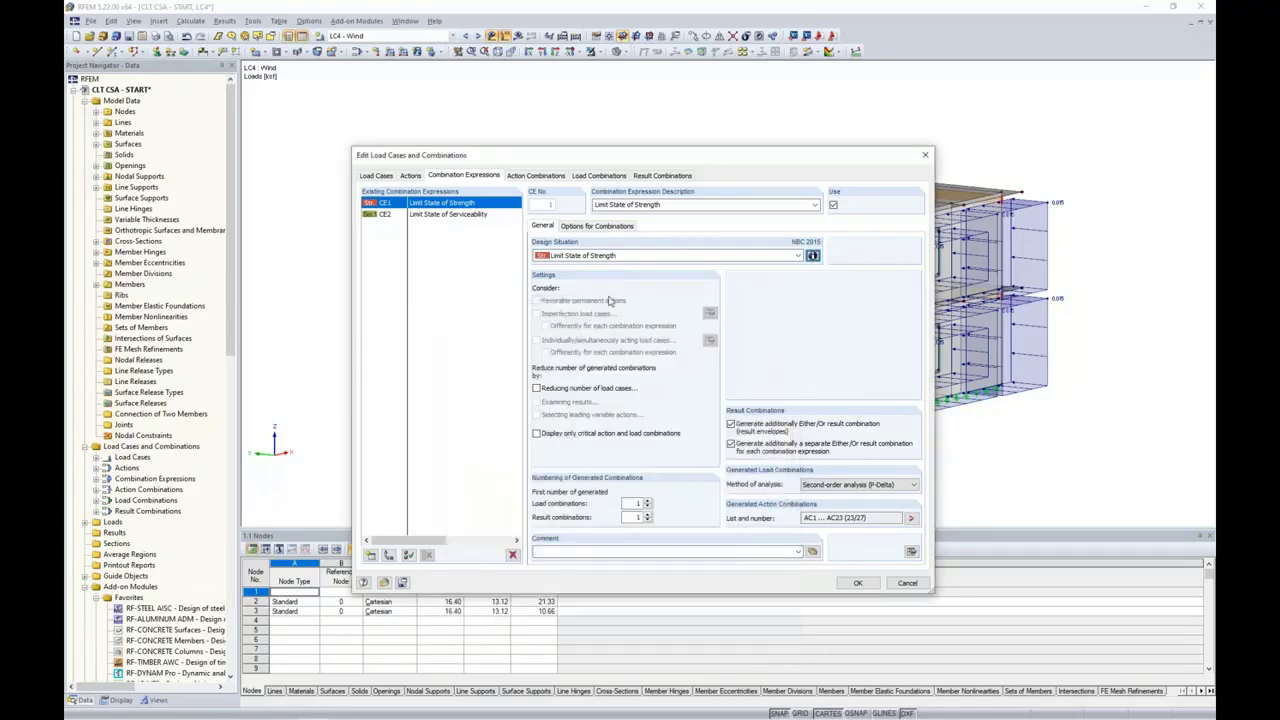
# Step: Review the load combinations, the calculation parameters of CO1 and result combinations RC1 and RC2, leaving them unedited
pyautogui.click(588, 177)
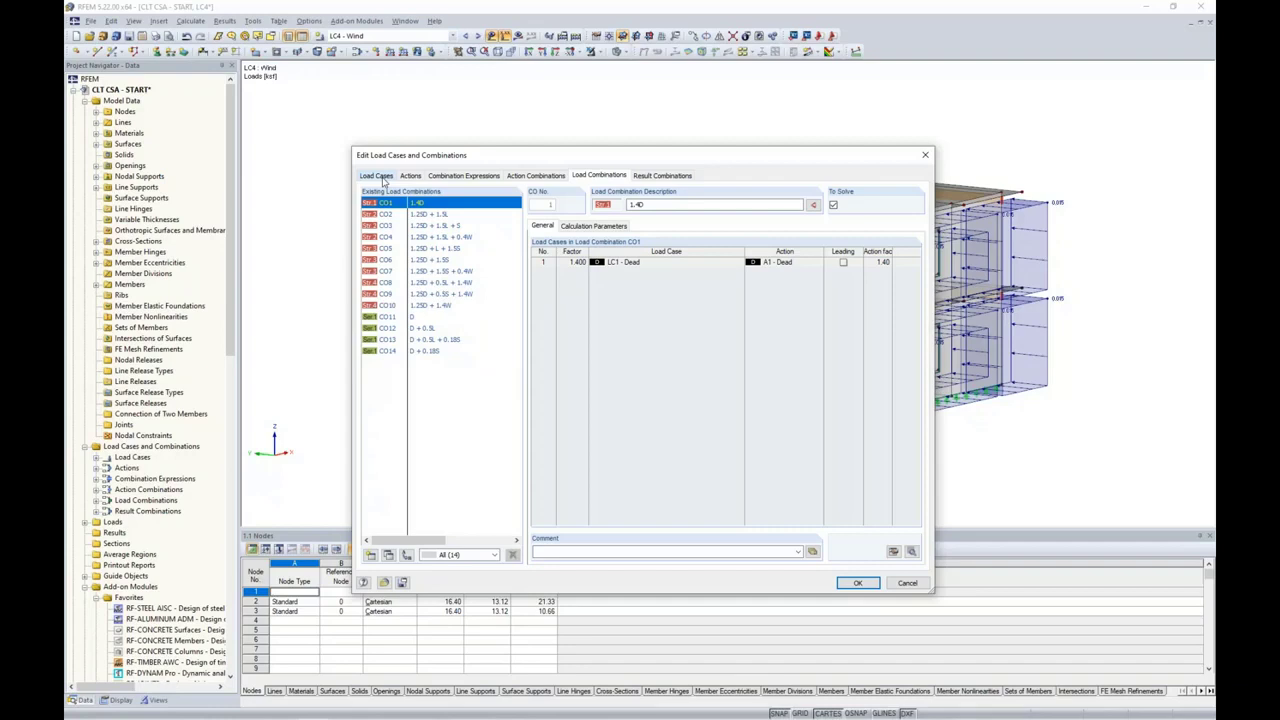
pyautogui.click(585, 228)
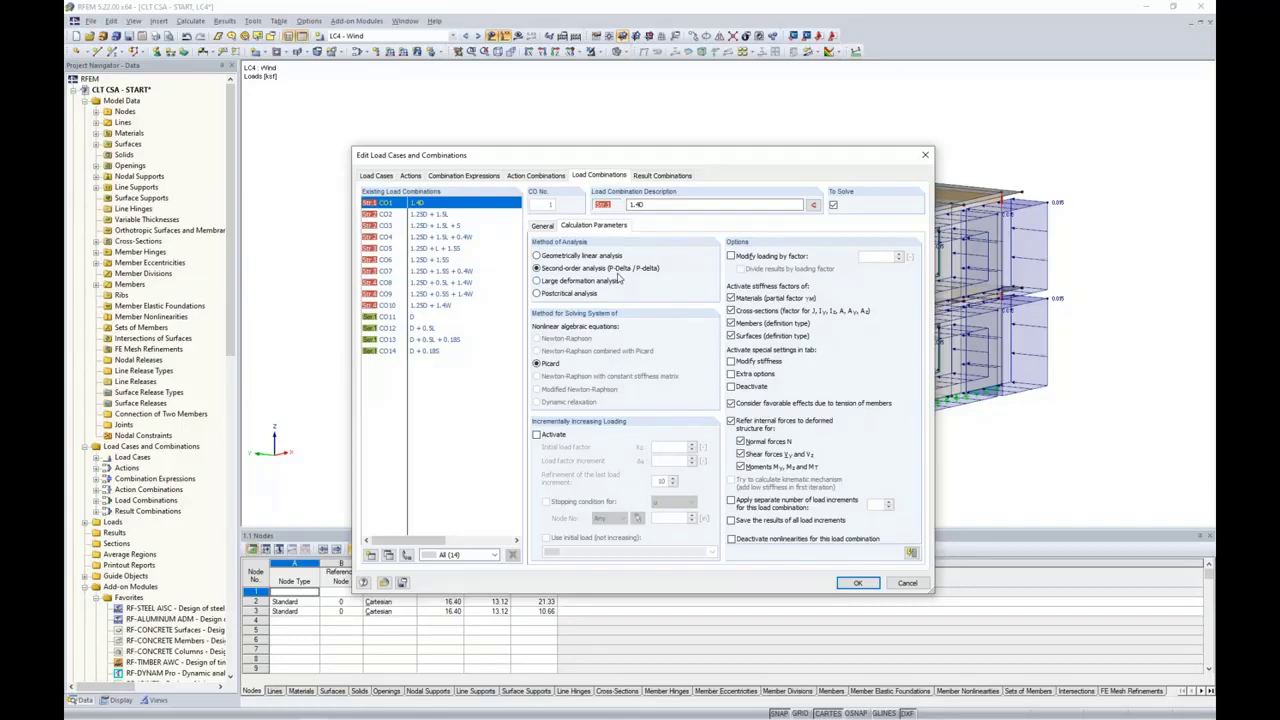
pyautogui.click(664, 175)
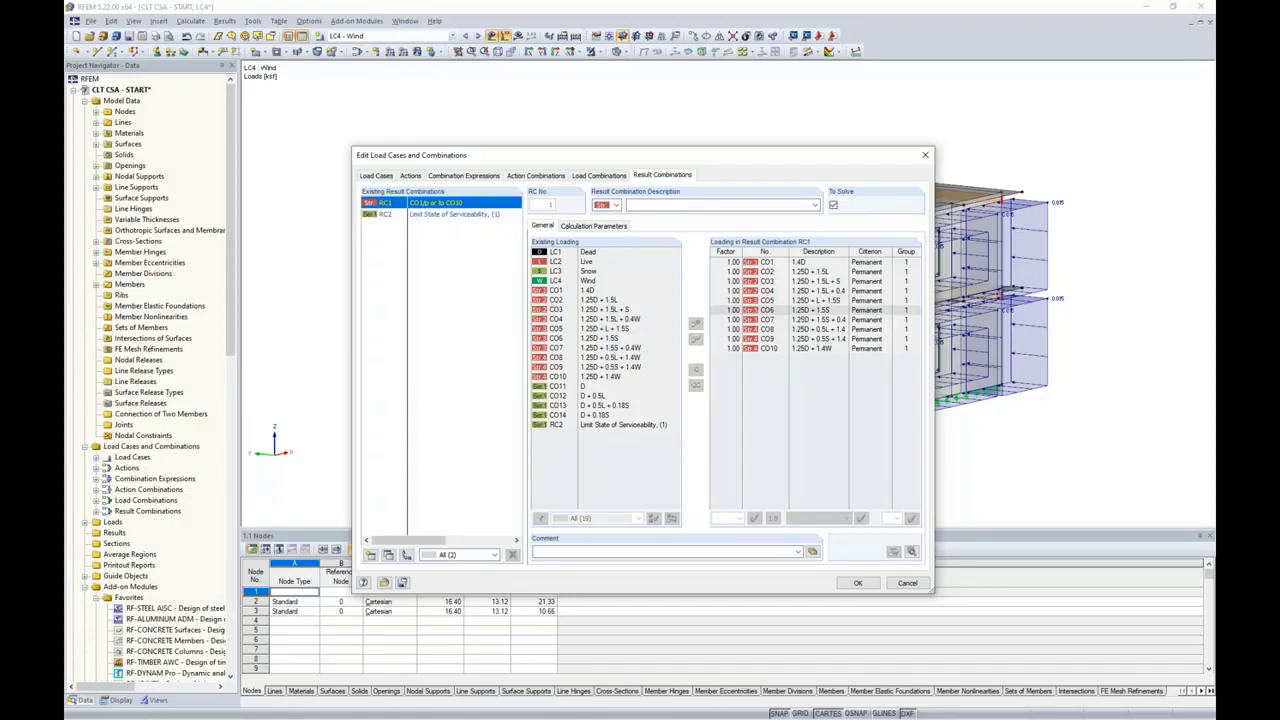
pyautogui.click(433, 215)
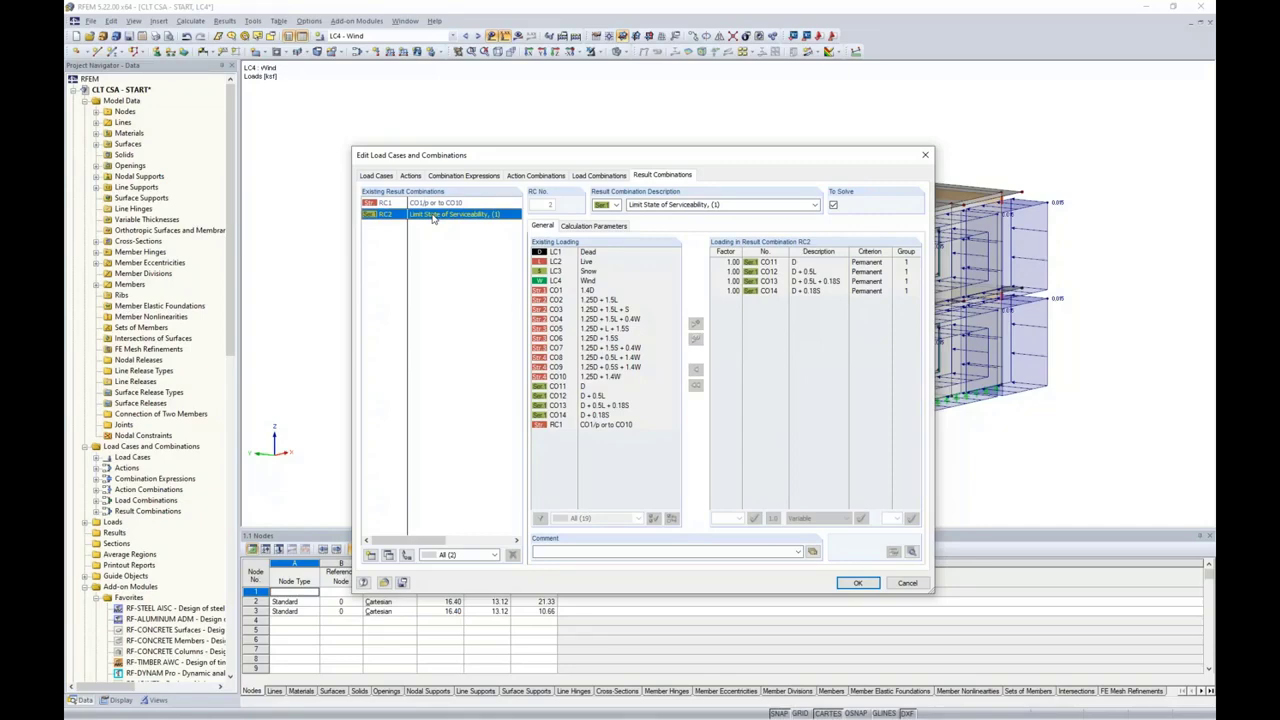
pyautogui.click(897, 583)
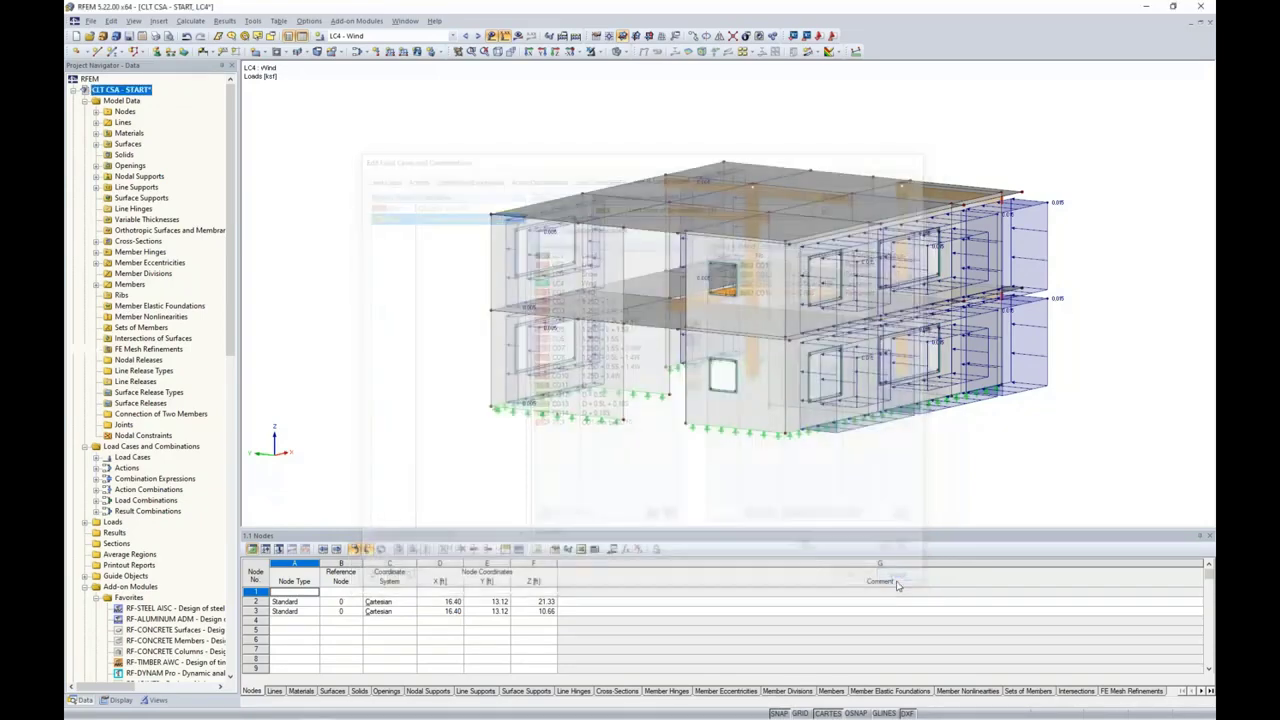
# Step: Display the loads of load combinations CO2, CO3 and CO4 on the building model in turn
pyautogui.click(372, 36)
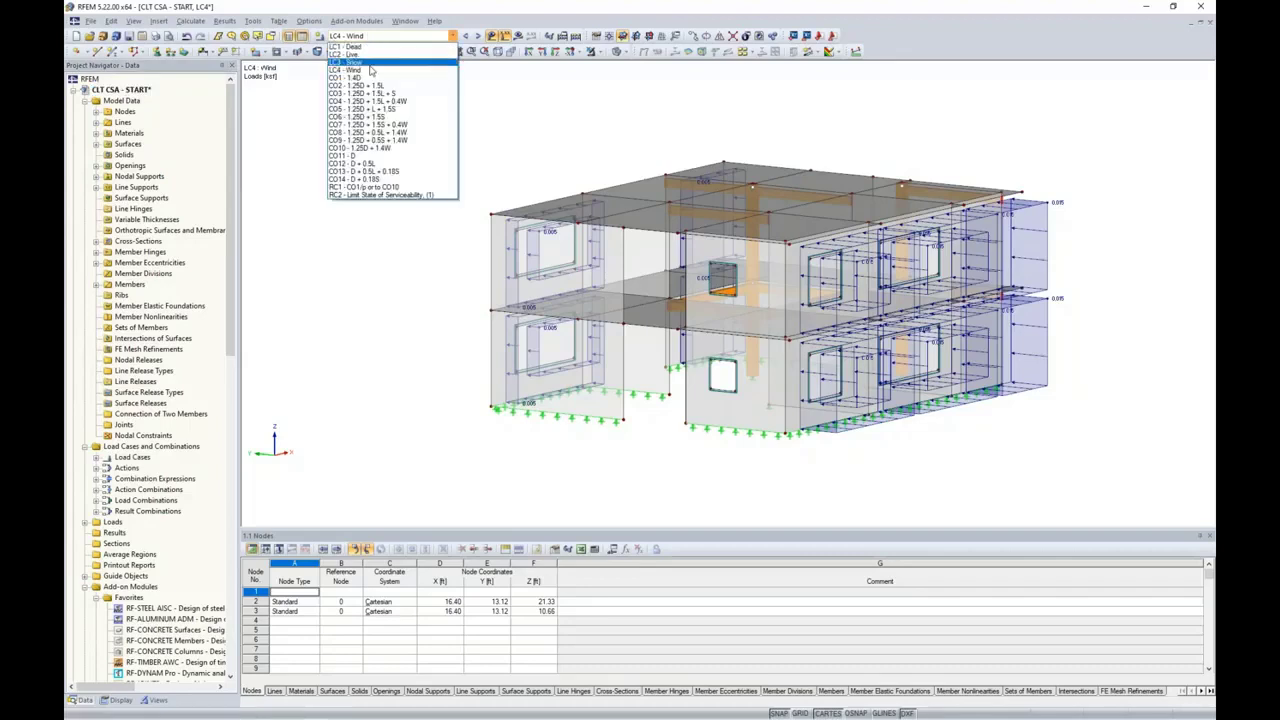
pyautogui.click(372, 85)
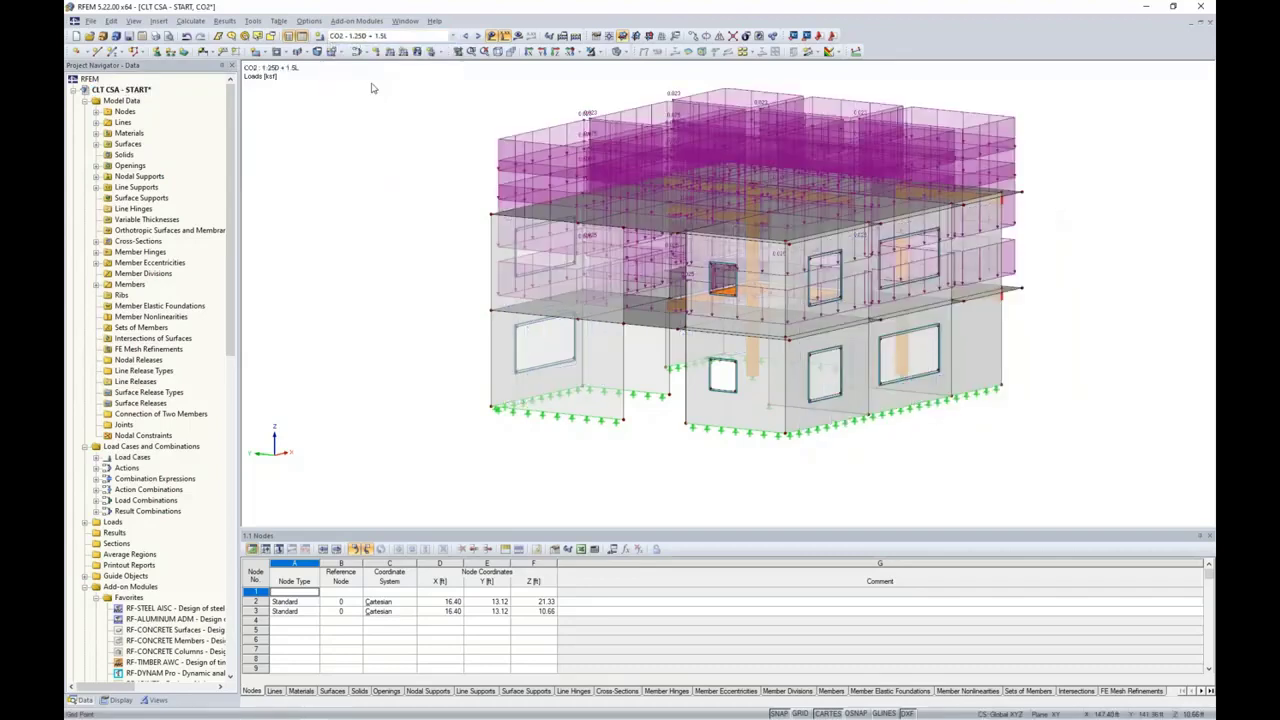
pyautogui.click(477, 36)
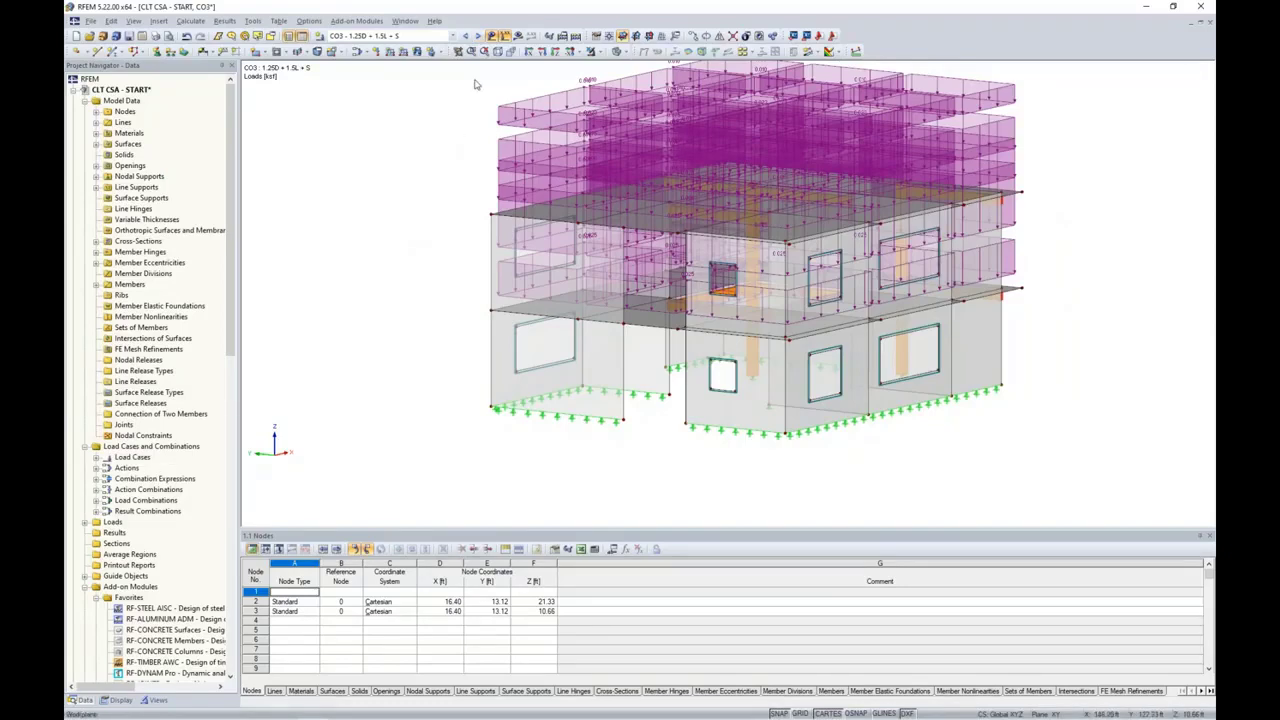
pyautogui.click(477, 36)
pyautogui.keyDown('ctrl'); pyautogui.moveTo(432, 220); pyautogui.dragTo(466, 106, button='middle'); pyautogui.keyUp('ctrl')
# Step: Hide the loads so that only the building structure is displayed
pyautogui.click(491, 36)
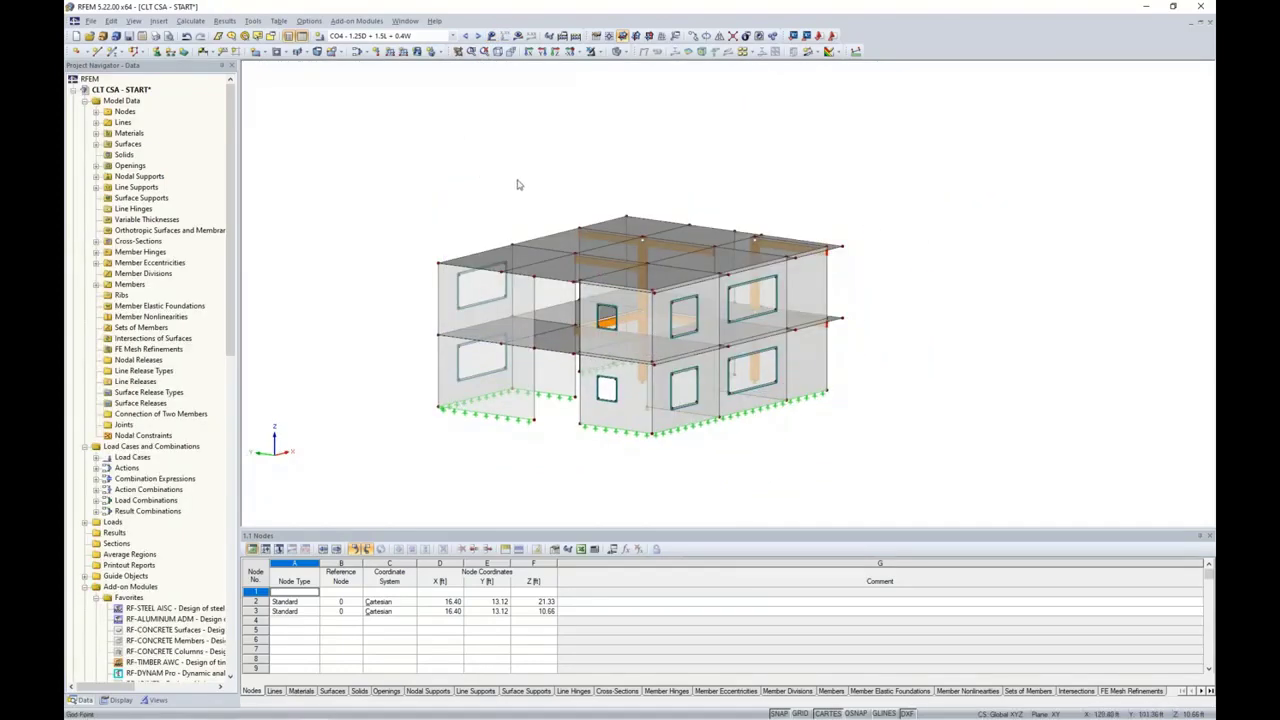
pyautogui.moveTo(517, 182); pyautogui.dragTo(555, 168, button='middle')
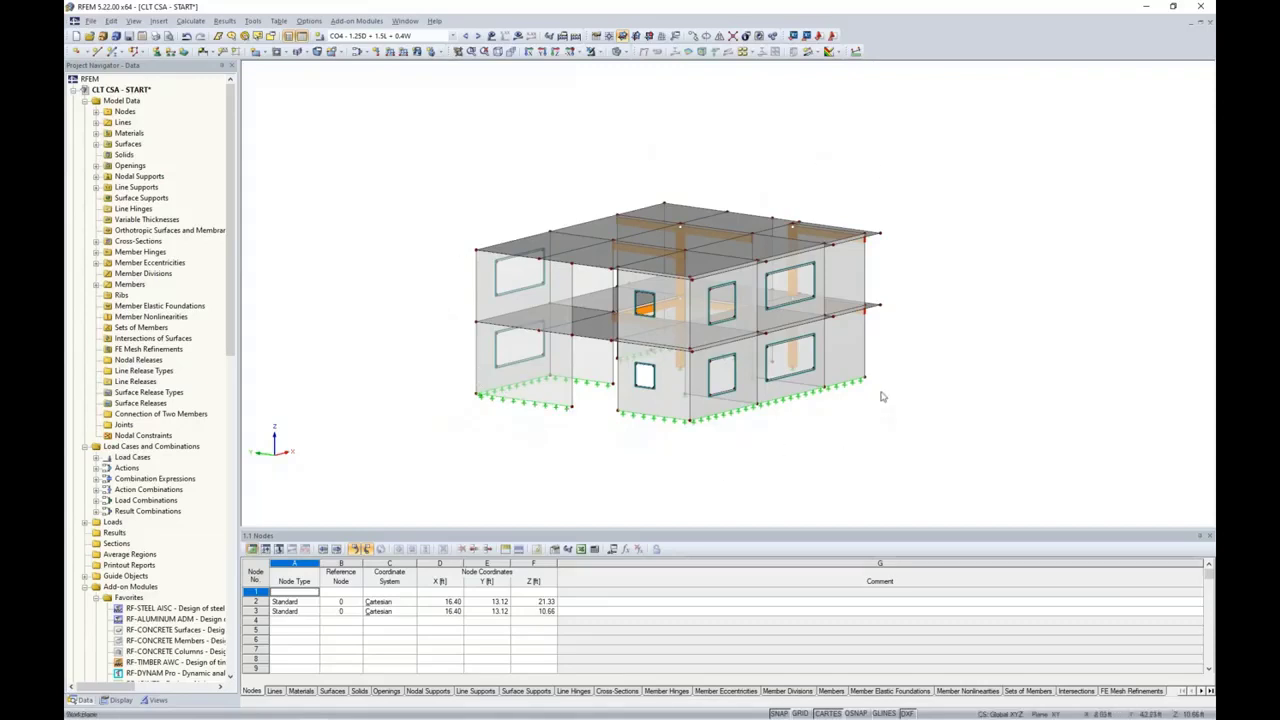
pyautogui.keyDown('ctrl'); pyautogui.moveTo(884, 400); pyautogui.dragTo(748, 443, button='middle'); pyautogui.keyUp('ctrl')
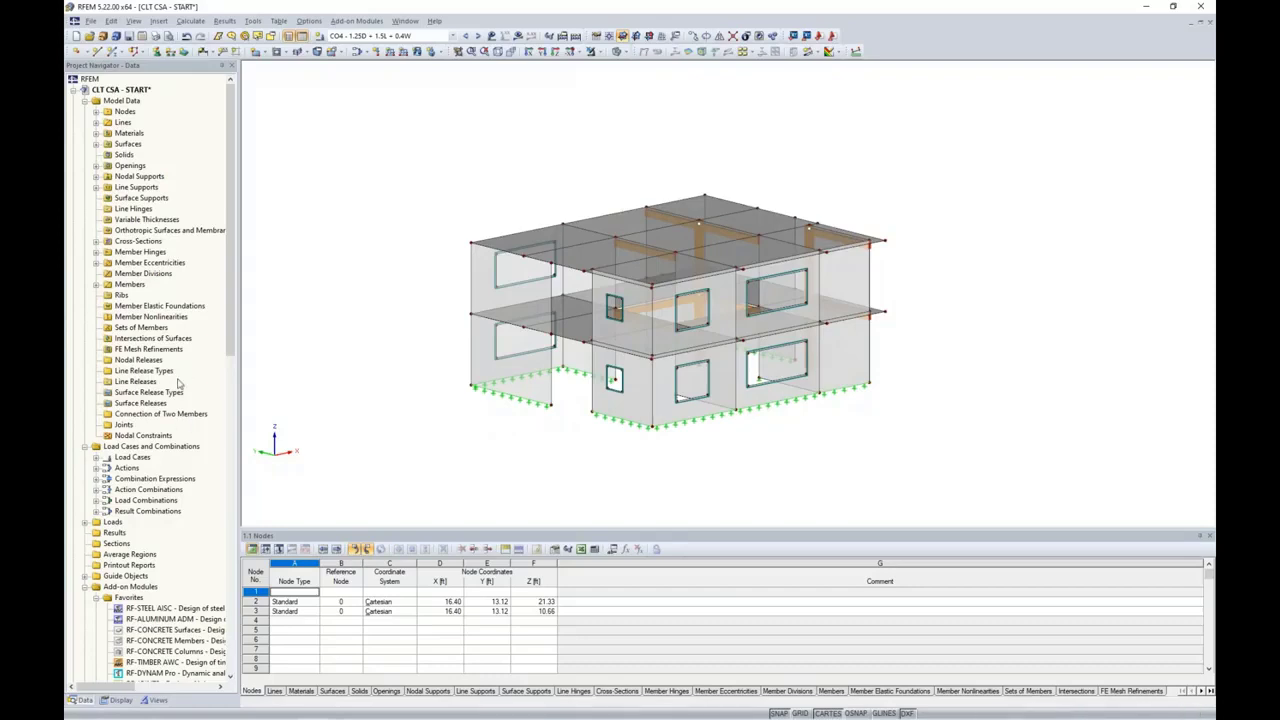
# Step: Open the RF-LAMINATE add-on module for the design of laminate surfaces
pyautogui.scroll(-2, 179, 384)
pyautogui.scroll(-8, 179, 384)
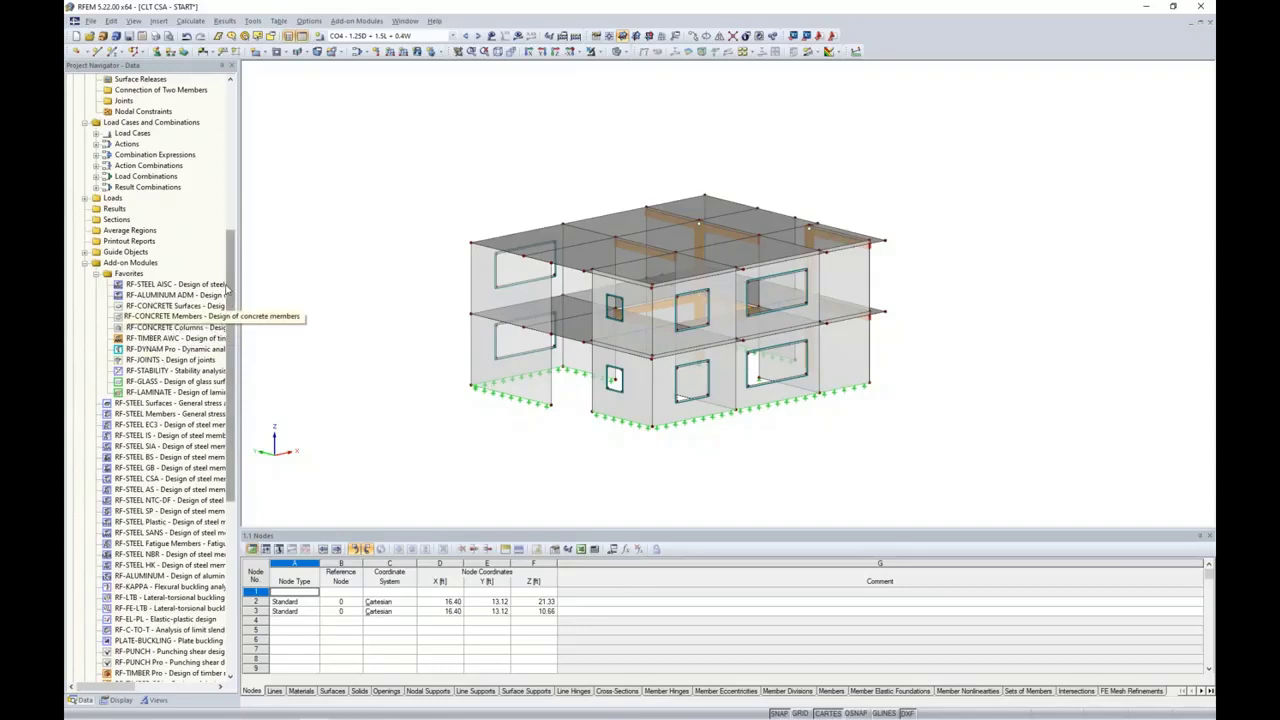
pyautogui.moveTo(228, 289); pyautogui.dragTo(242, 338)
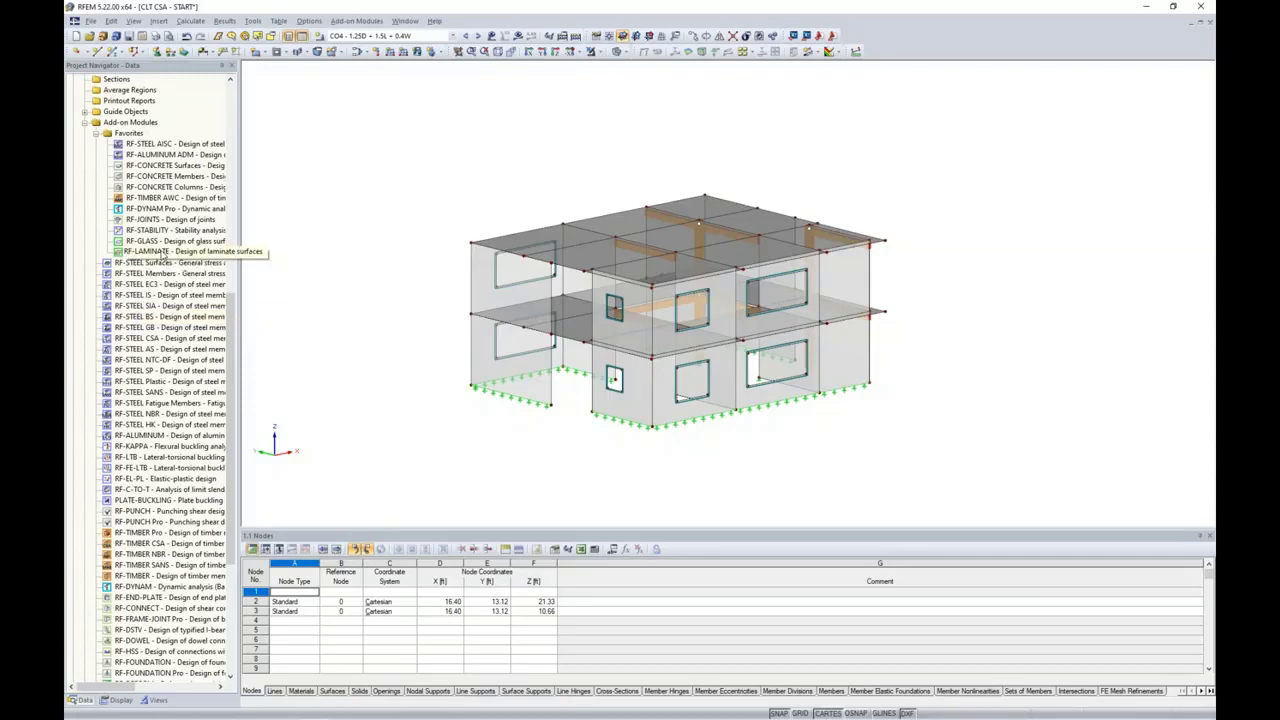
pyautogui.click(360, 22)
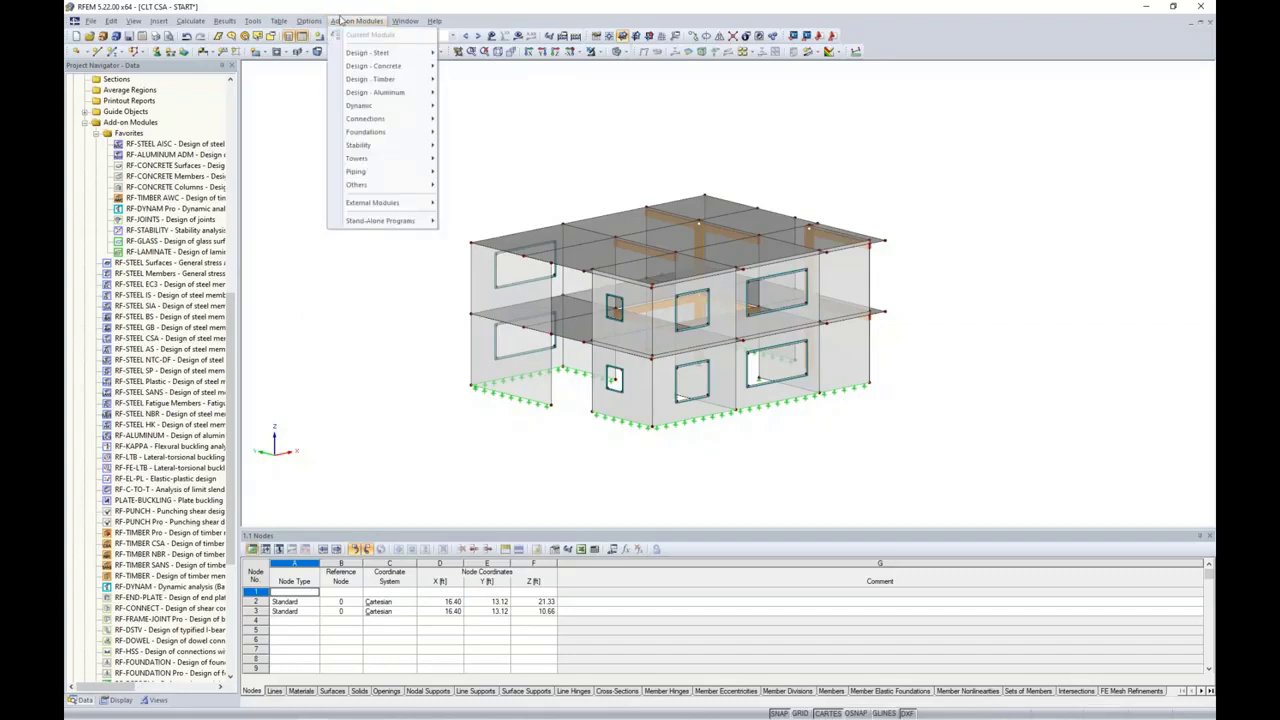
pyautogui.moveTo(374, 188)
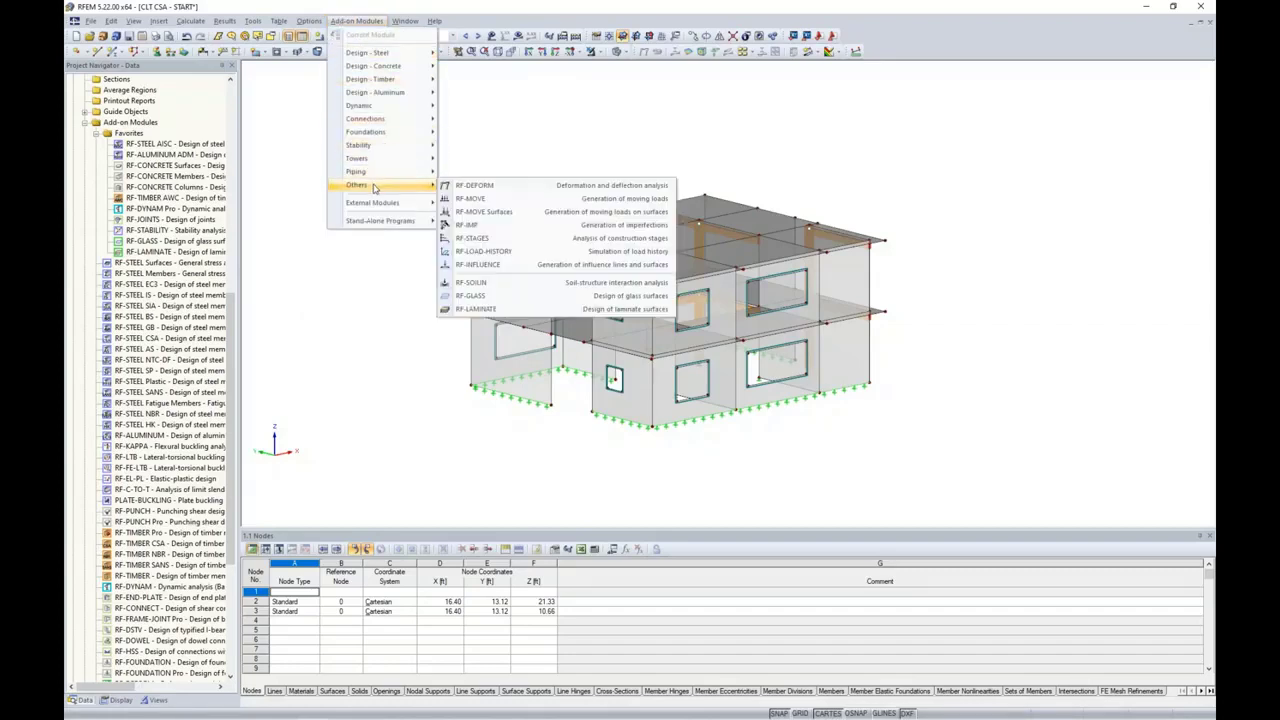
pyautogui.click(476, 309)
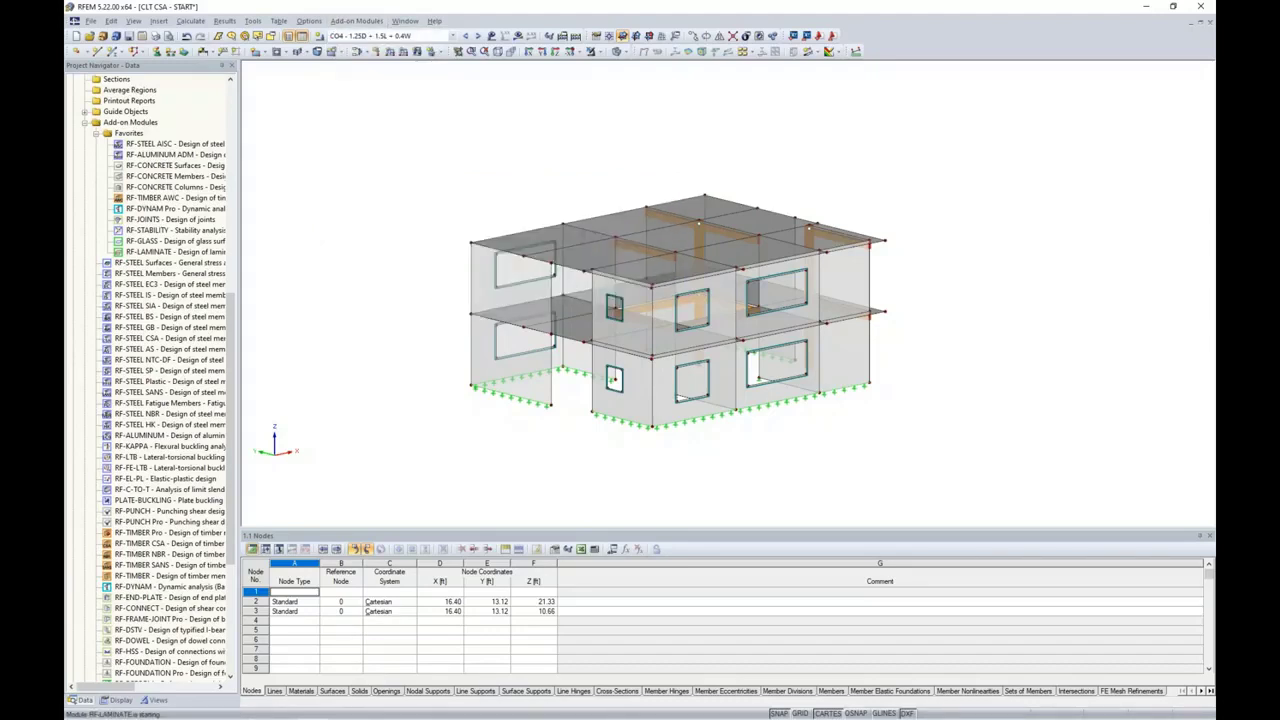
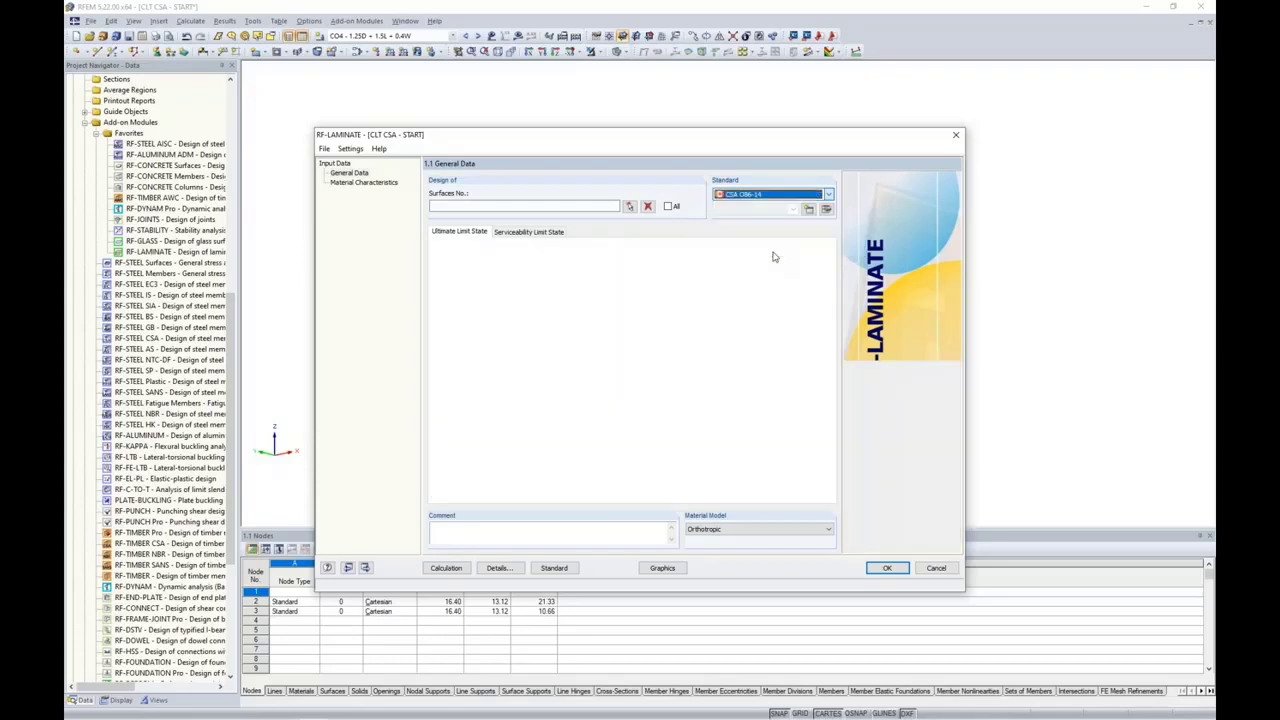
# Step: Graphically select the roof surfaces 57-63, 76 and 79 as surfaces for laminate design
pyautogui.click(481, 206)
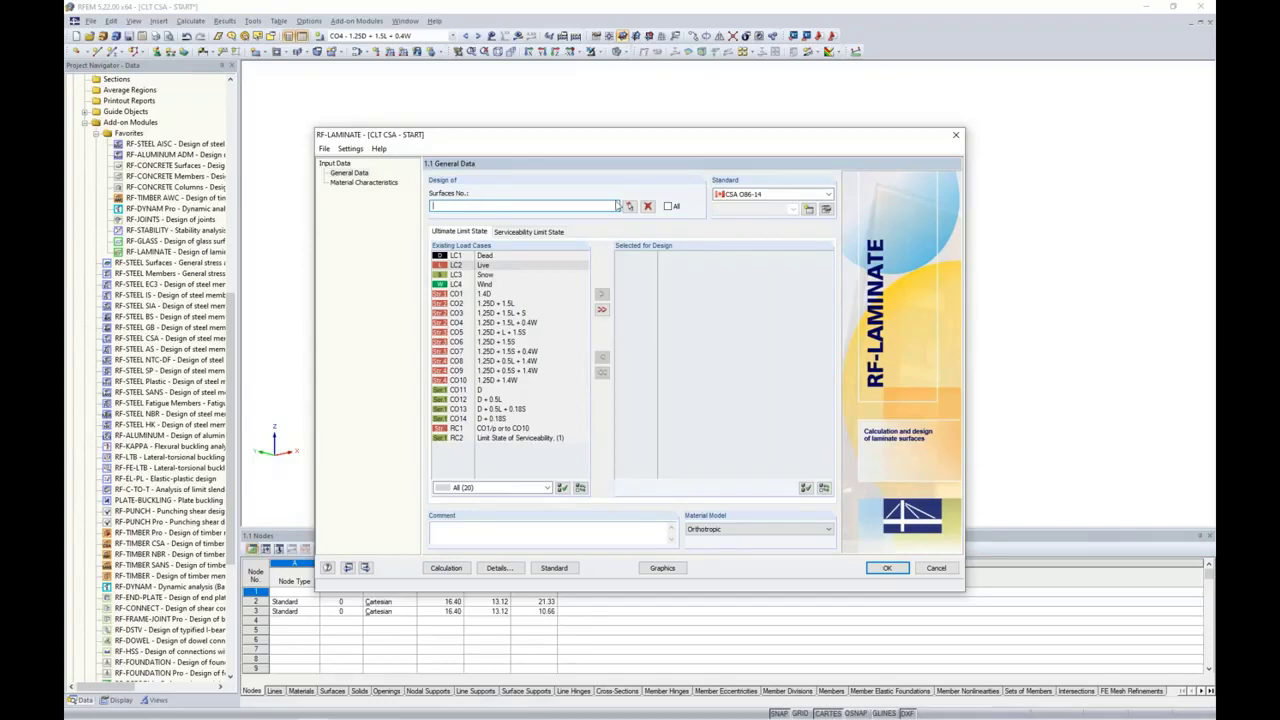
pyautogui.click(629, 205)
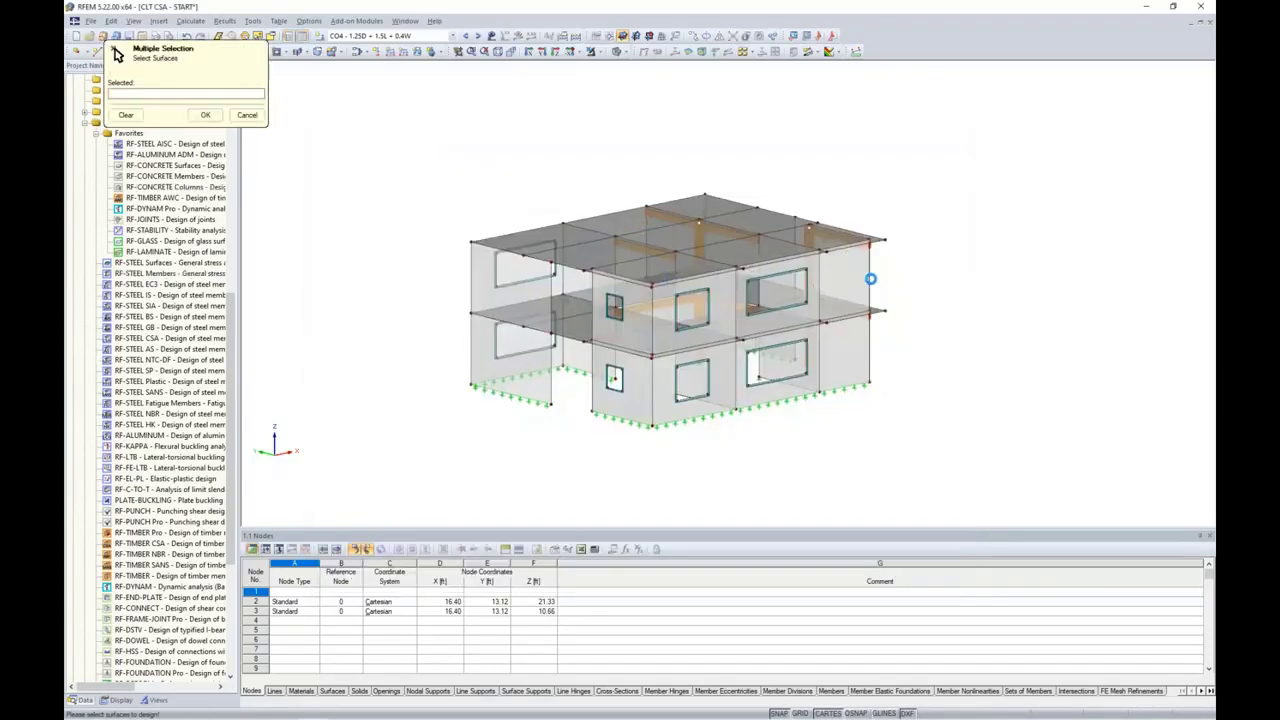
pyautogui.keyDown('ctrl'); pyautogui.moveTo(871, 279); pyautogui.dragTo(750, 265, button='middle'); pyautogui.keyUp('ctrl')
pyautogui.moveTo(470, 214); pyautogui.dragTo(858, 252)
pyautogui.keyDown('ctrl'); pyautogui.moveTo(883, 272); pyautogui.dragTo(920, 316, button='middle'); pyautogui.keyUp('ctrl')
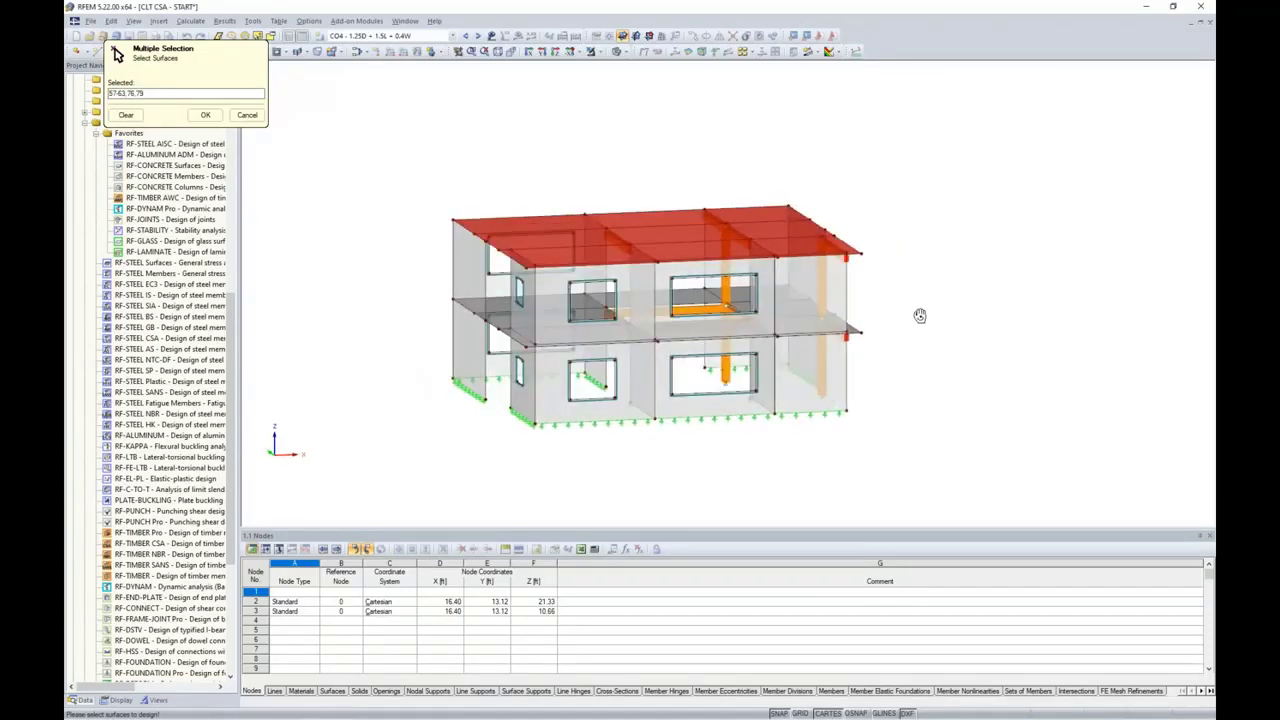
# Step: Add upper-storey wall surfaces 50, 53 and 54 along the long facade to the design selection and accept it
pyautogui.click(643, 327)
pyautogui.click(670, 326)
pyautogui.click(813, 291)
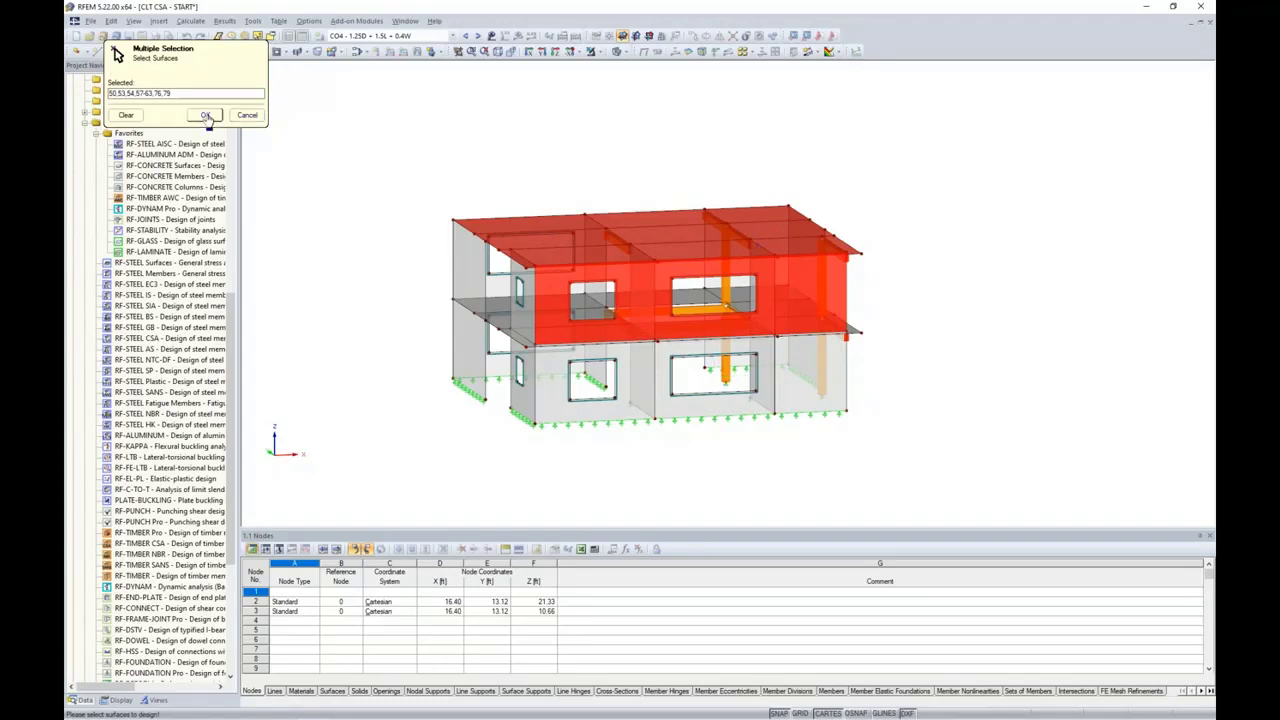
pyautogui.click(206, 116)
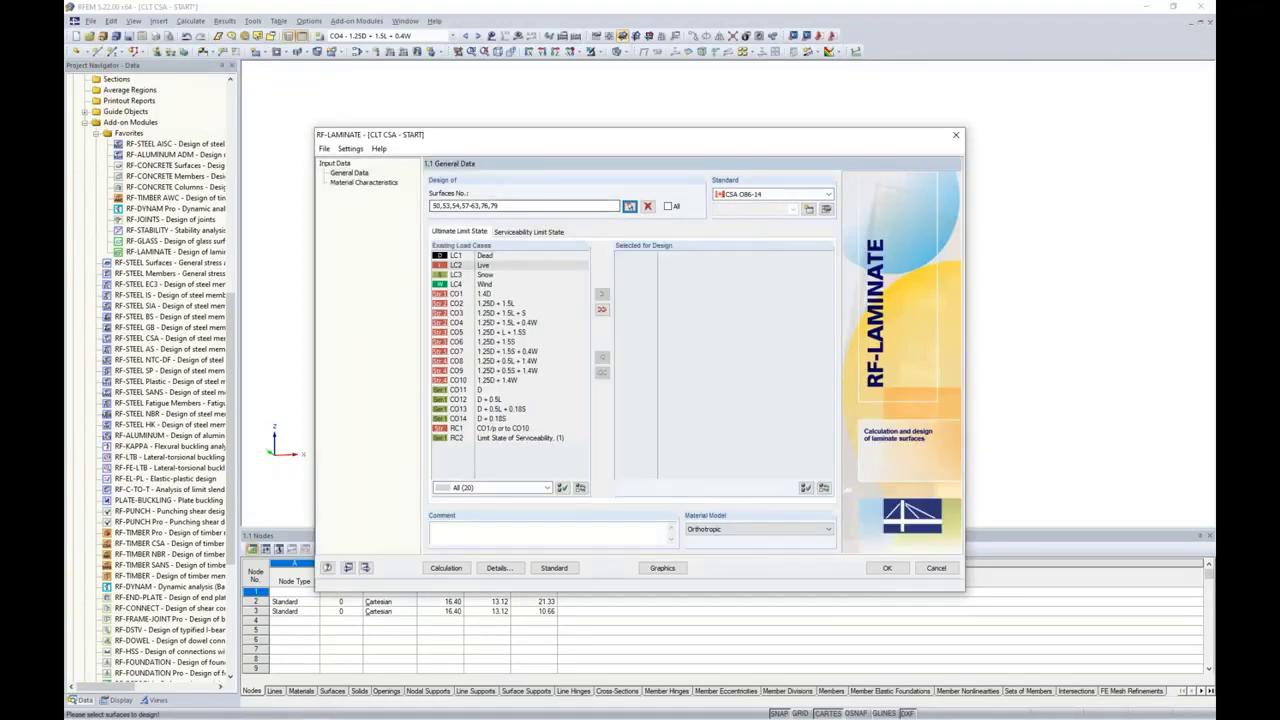
# Step: Add load combinations CO1 to CO10 to the ultimate limit state design
pyautogui.click(486, 294)
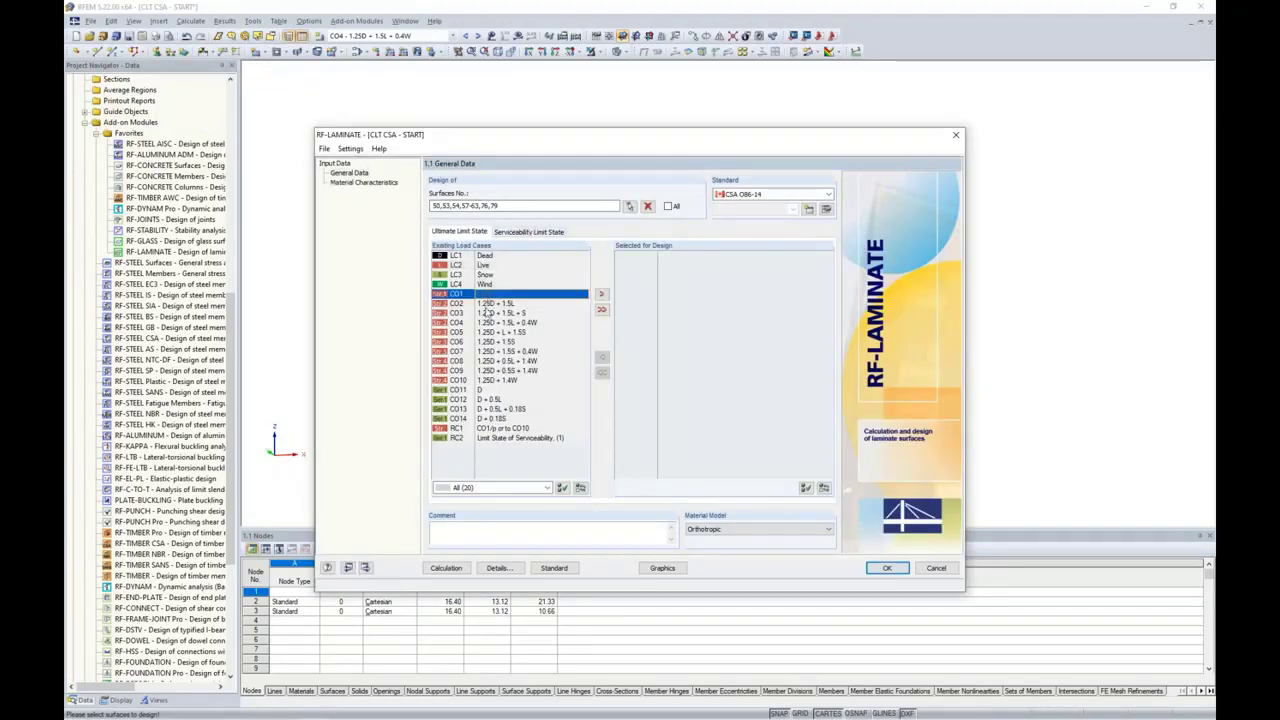
pyautogui.keyDown('shift'); pyautogui.click(482, 381); pyautogui.keyUp('shift')
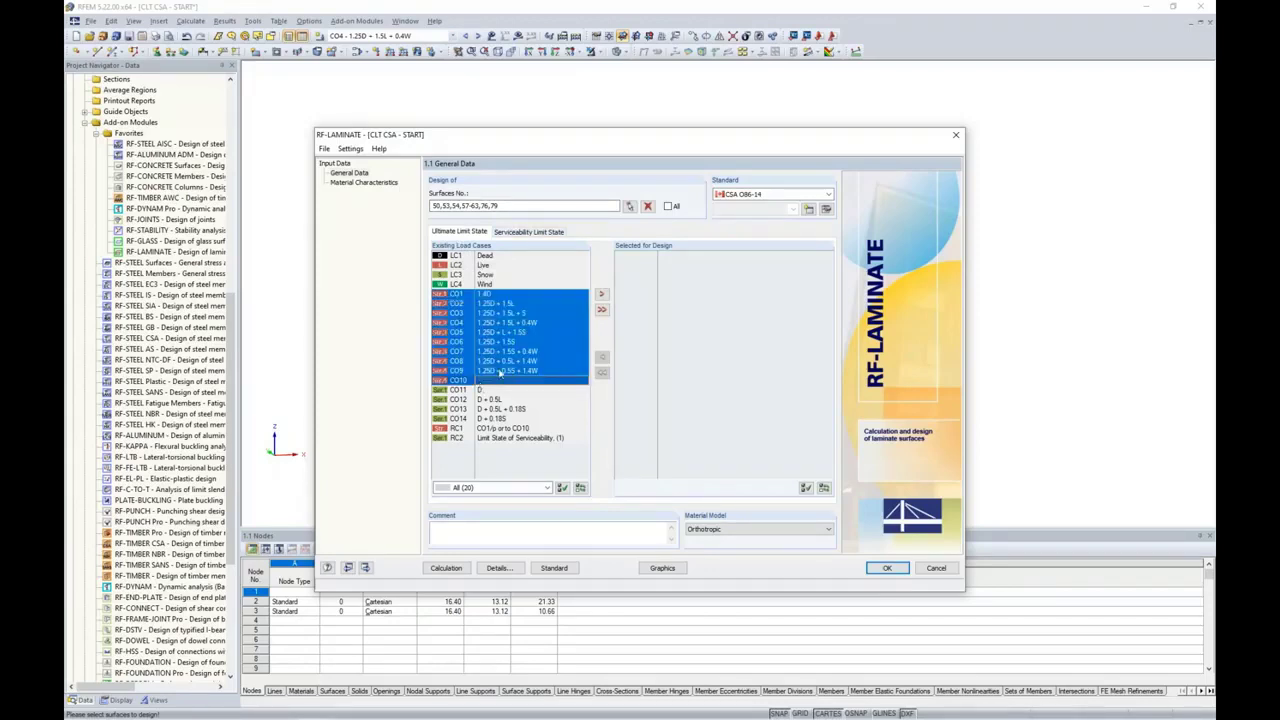
pyautogui.click(601, 293)
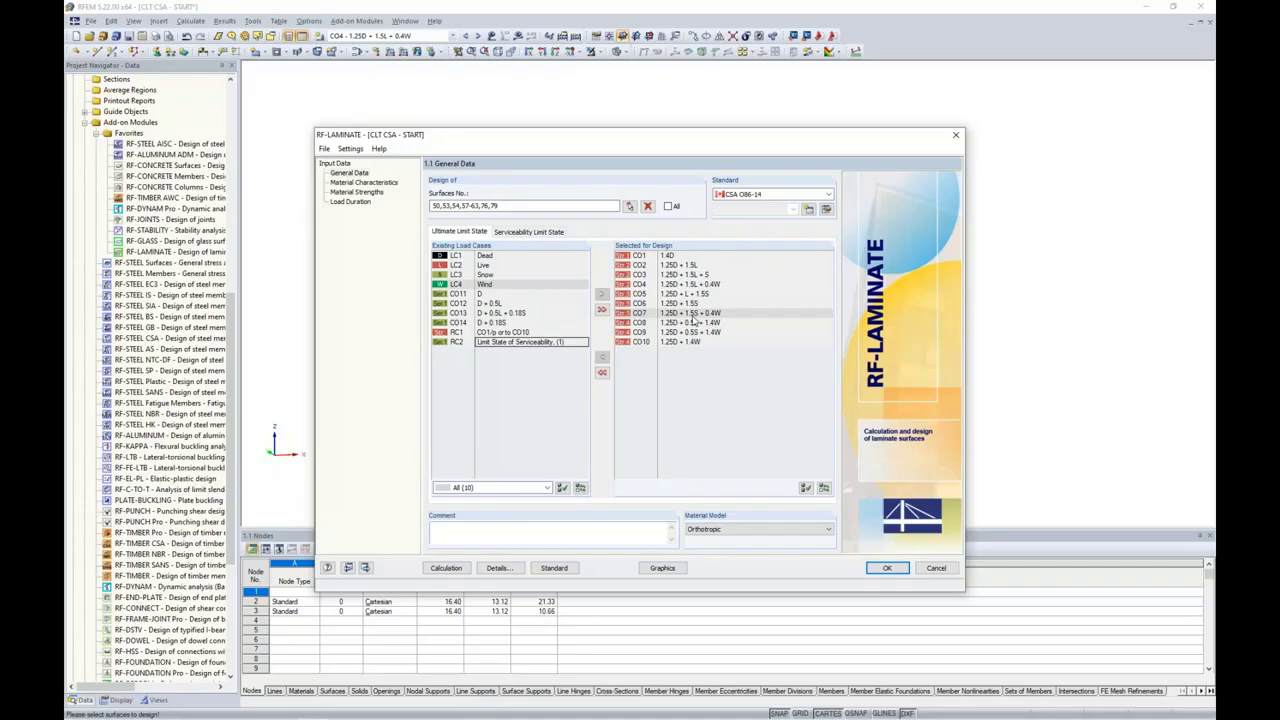
# Step: Add load combinations CO11 to CO14 to the serviceability limit state design
pyautogui.click(531, 232)
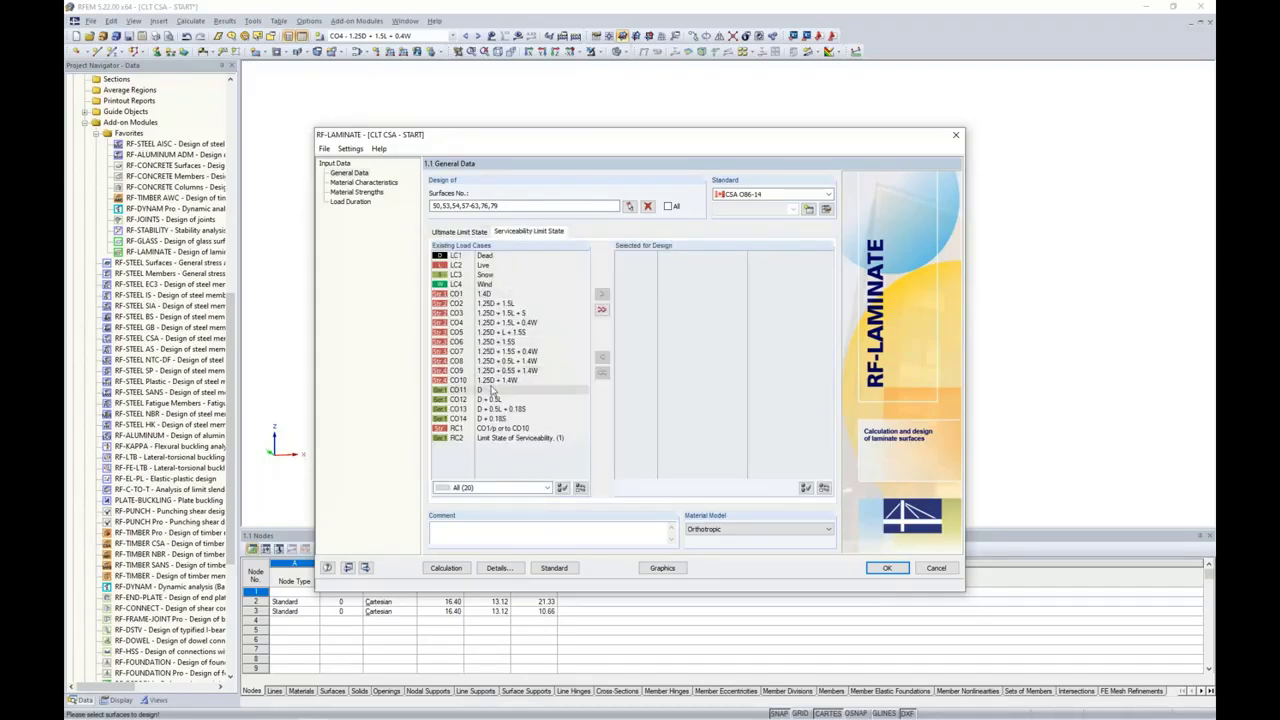
pyautogui.click(490, 390)
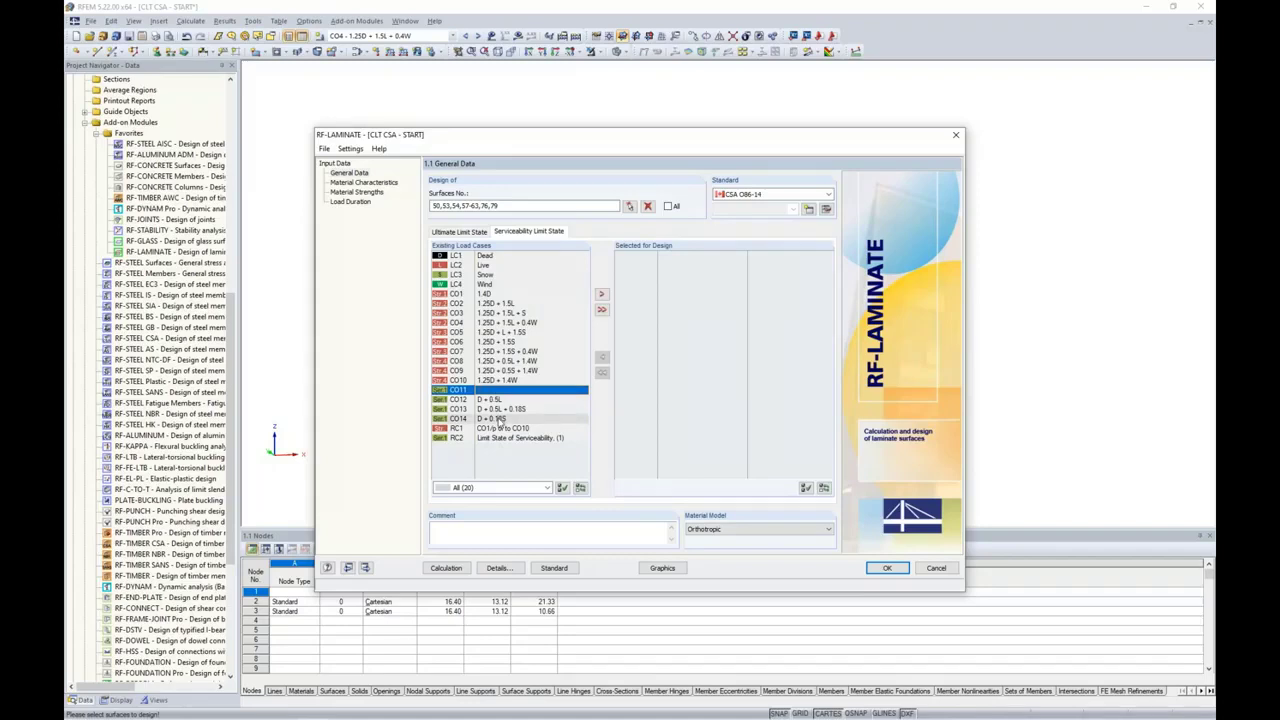
pyautogui.keyDown('shift'); pyautogui.click(499, 419); pyautogui.keyUp('shift')
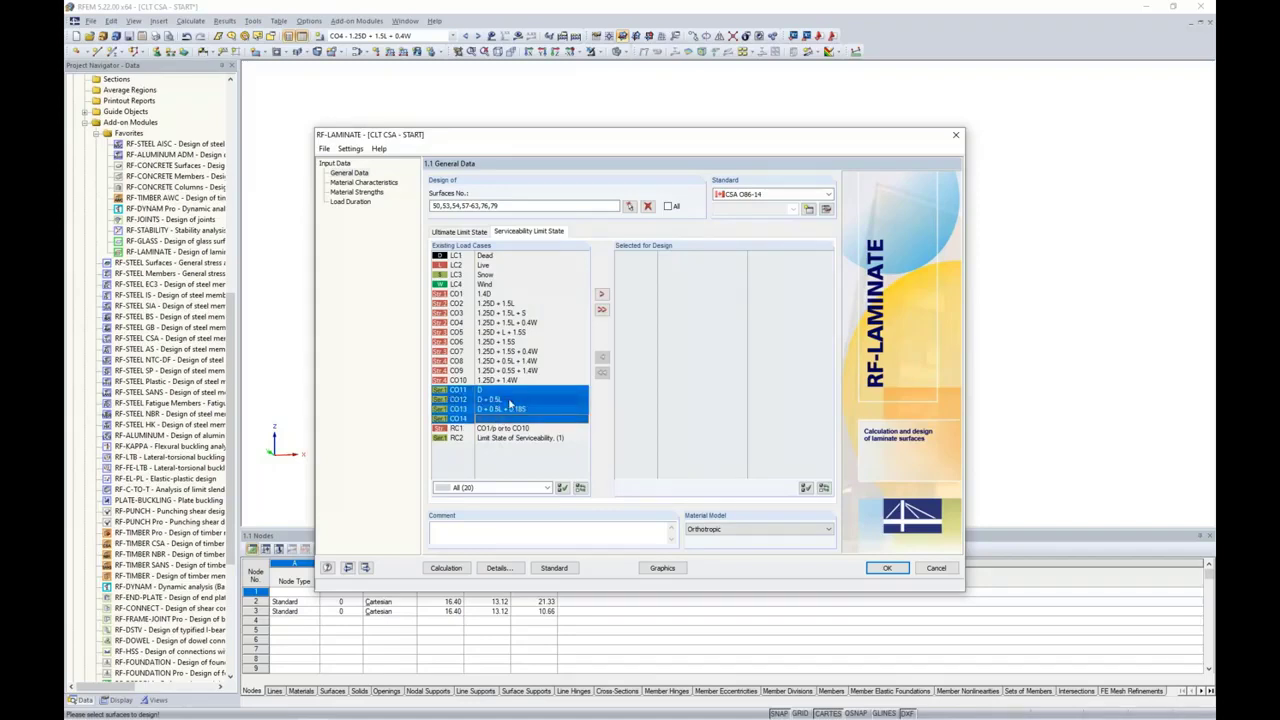
pyautogui.click(601, 294)
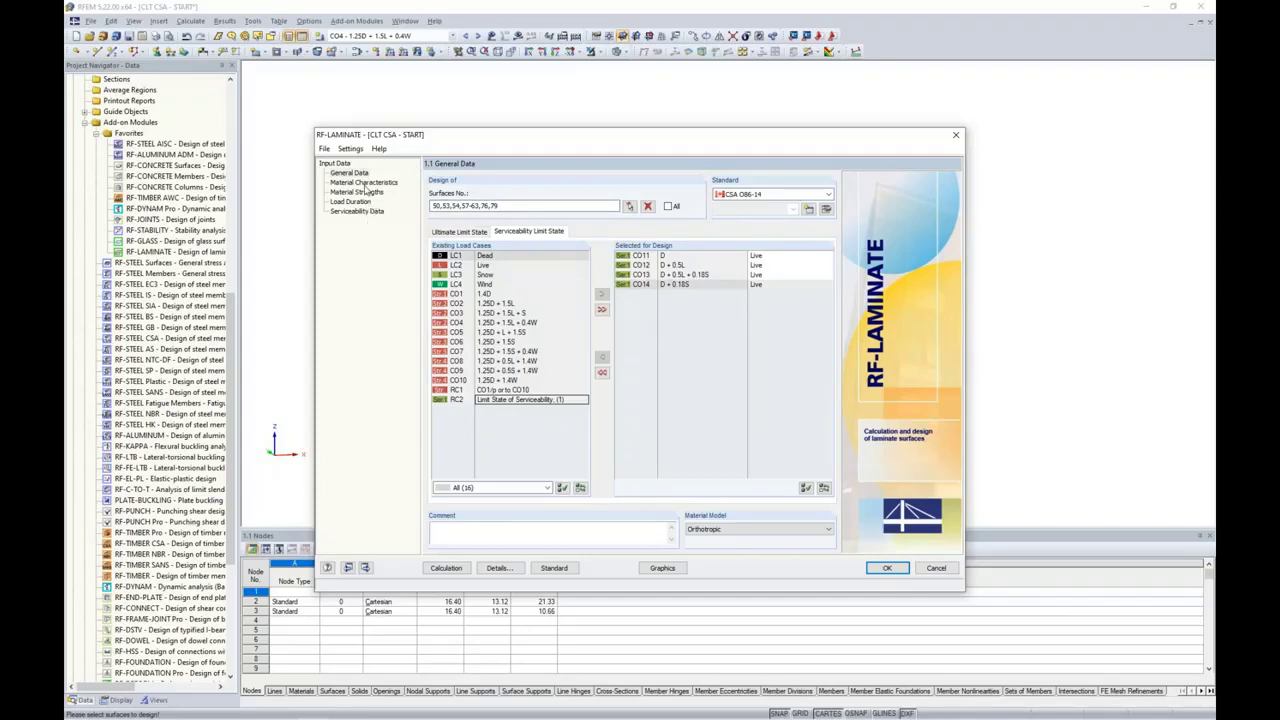
# Step: Rename the first composition in the material characteristics as Floors
pyautogui.click(364, 183)
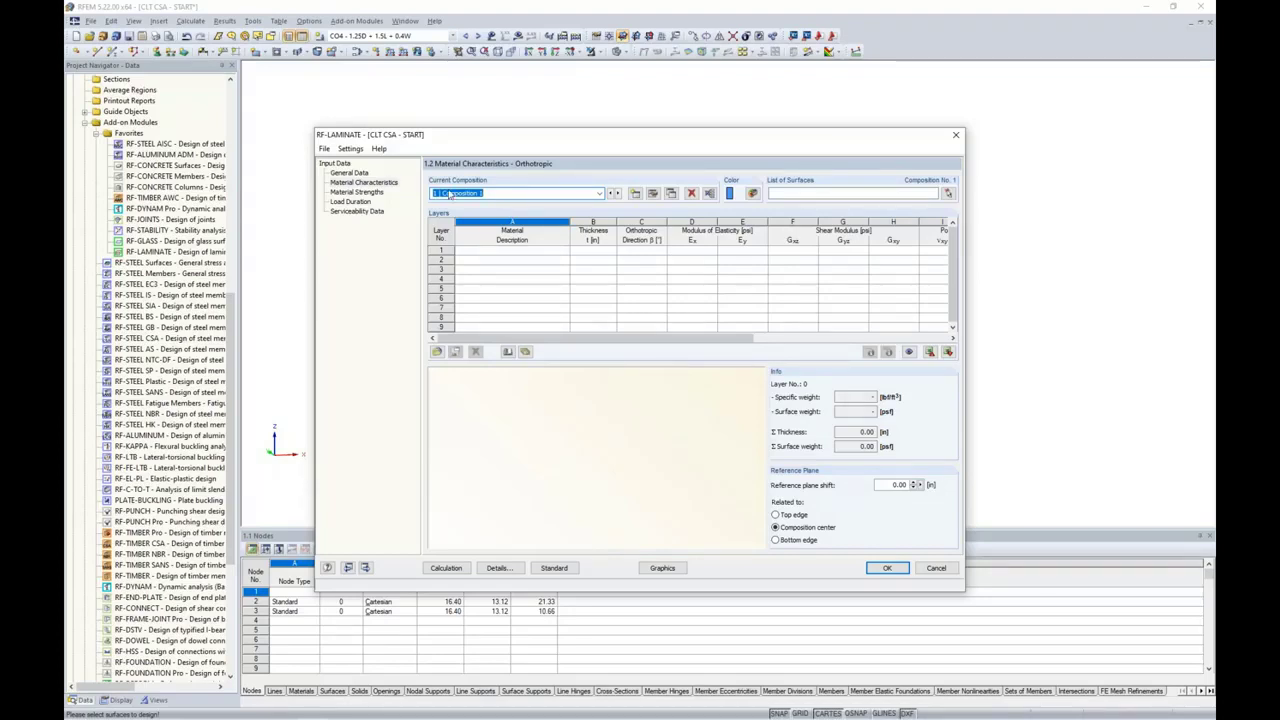
pyautogui.moveTo(500, 194); pyautogui.dragTo(391, 191)
pyautogui.press('BackSpace')
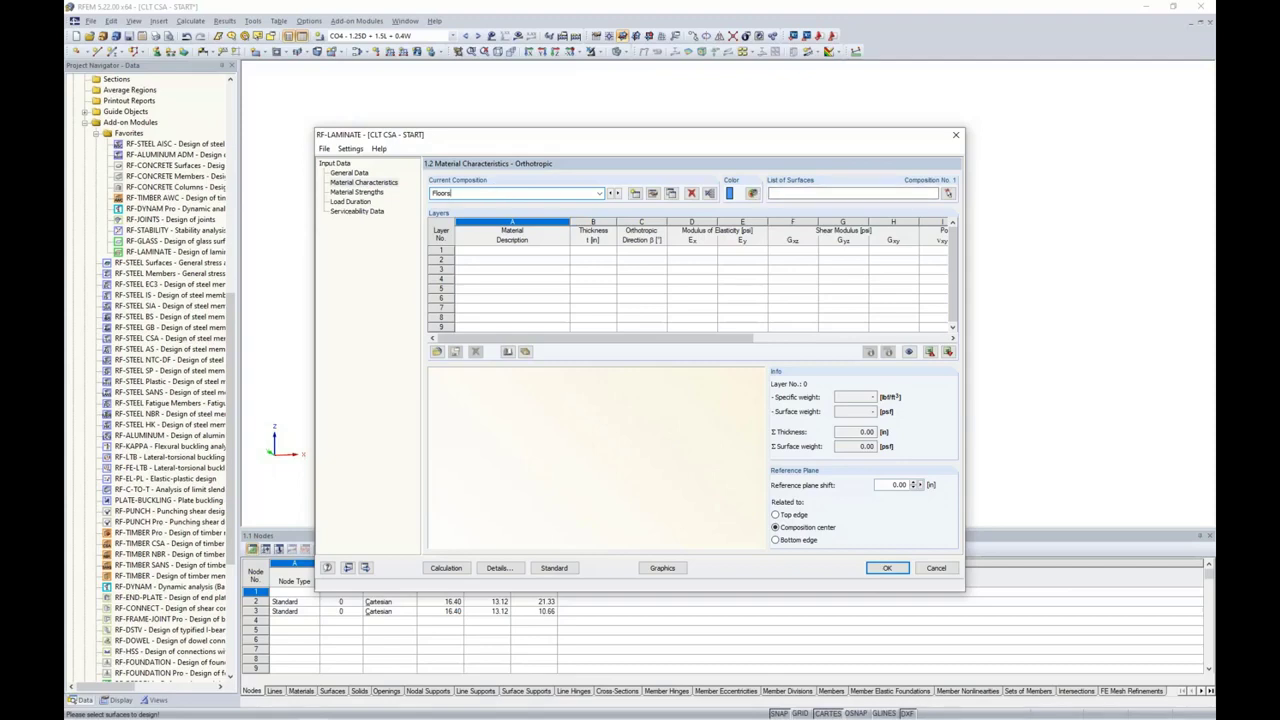
# Step: Graphically assign all roof and intermediate floor surfaces, 57-63, 66, 67, 69-72 and 76-79, to the Floors composition
pyautogui.click(948, 193)
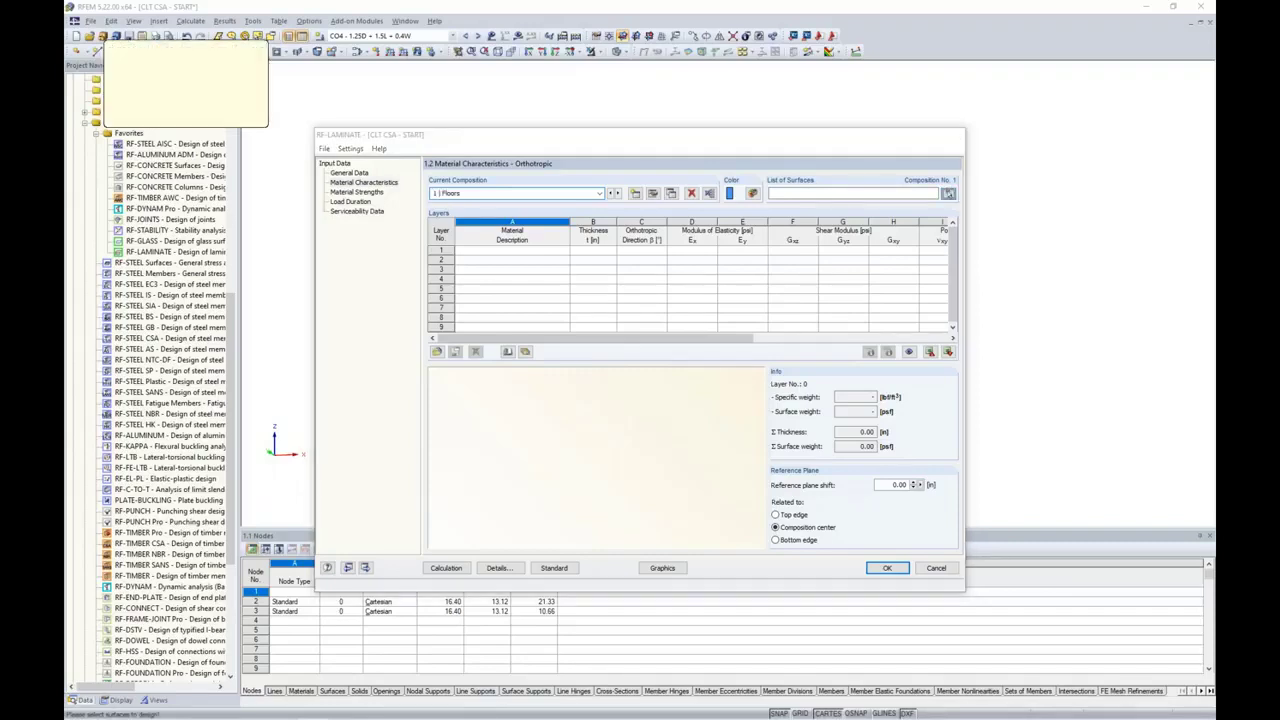
pyautogui.keyDown('ctrl'); pyautogui.moveTo(929, 289); pyautogui.dragTo(729, 263, button='middle'); pyautogui.keyUp('ctrl')
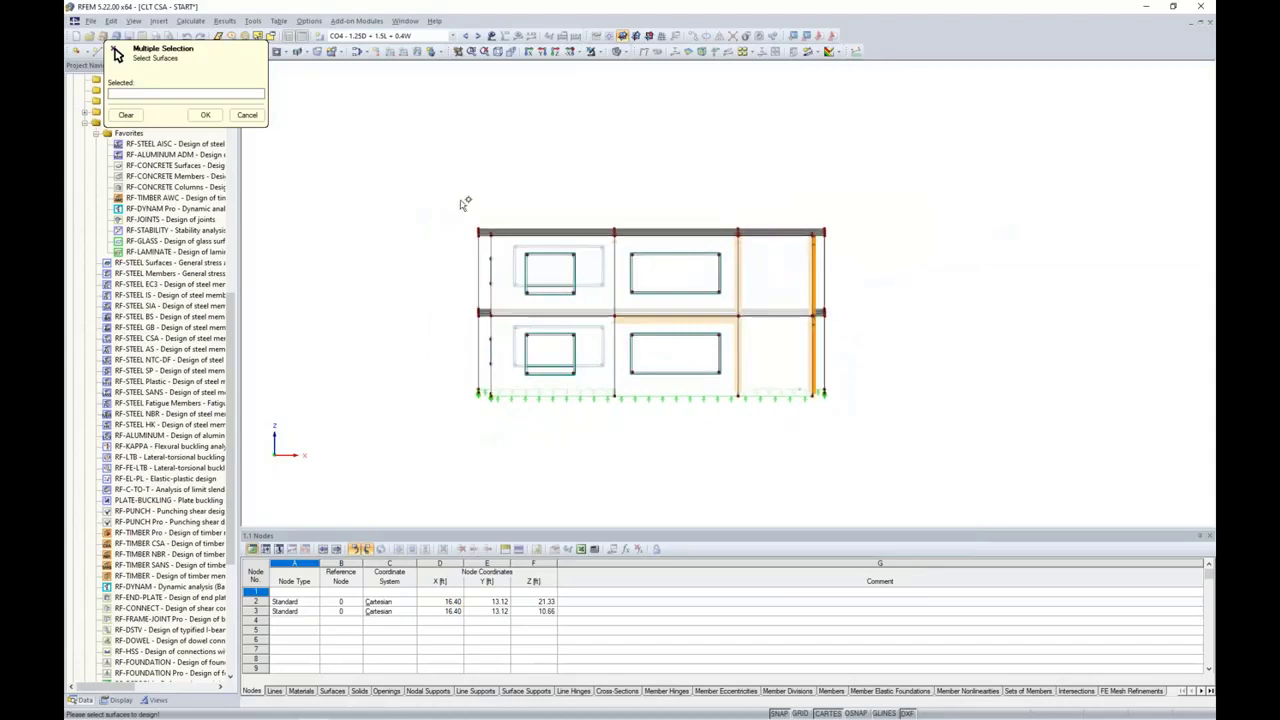
pyautogui.moveTo(454, 199); pyautogui.dragTo(863, 240)
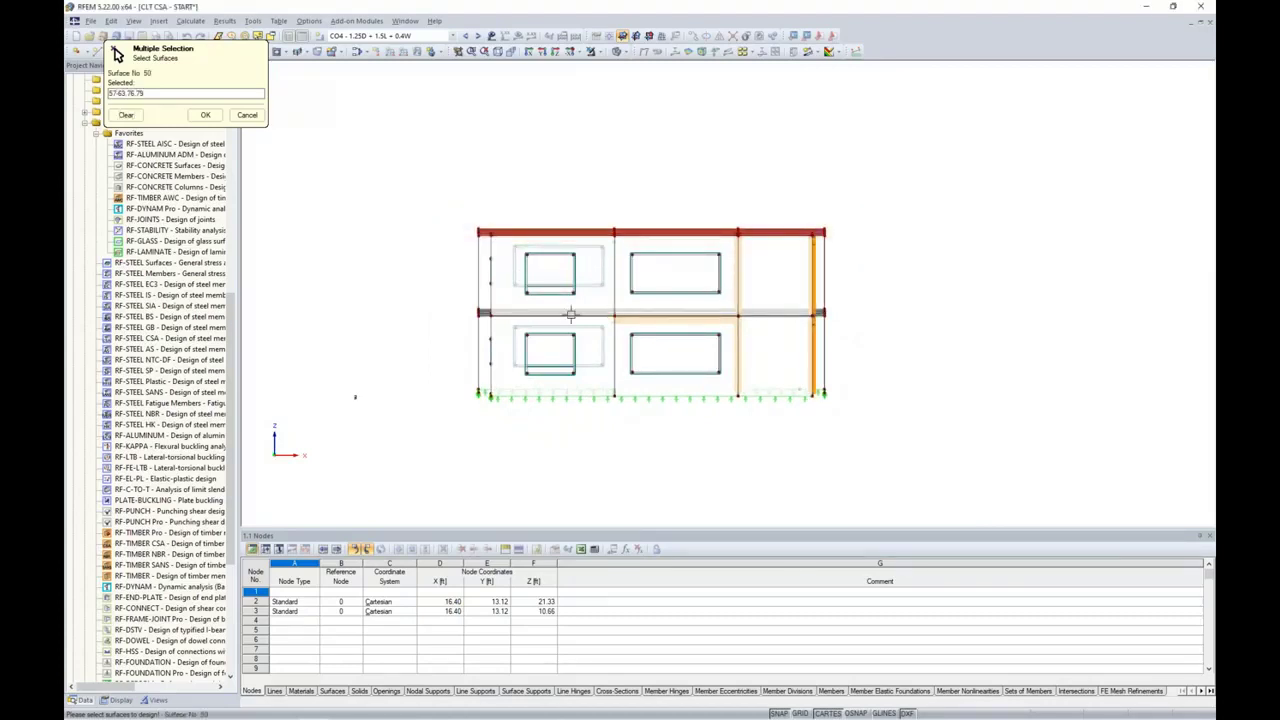
pyautogui.moveTo(458, 298); pyautogui.dragTo(860, 336)
pyautogui.keyDown('ctrl'); pyautogui.moveTo(888, 337); pyautogui.dragTo(948, 359, button='middle'); pyautogui.keyUp('ctrl')
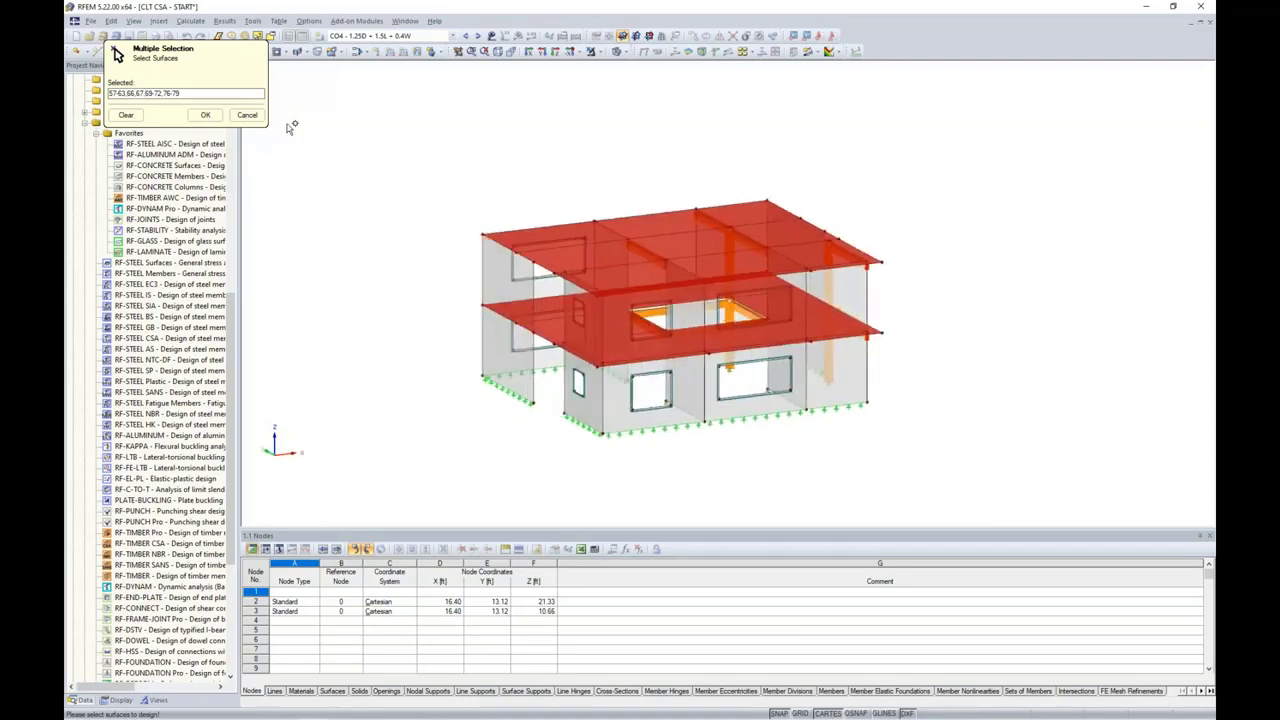
pyautogui.click(205, 114)
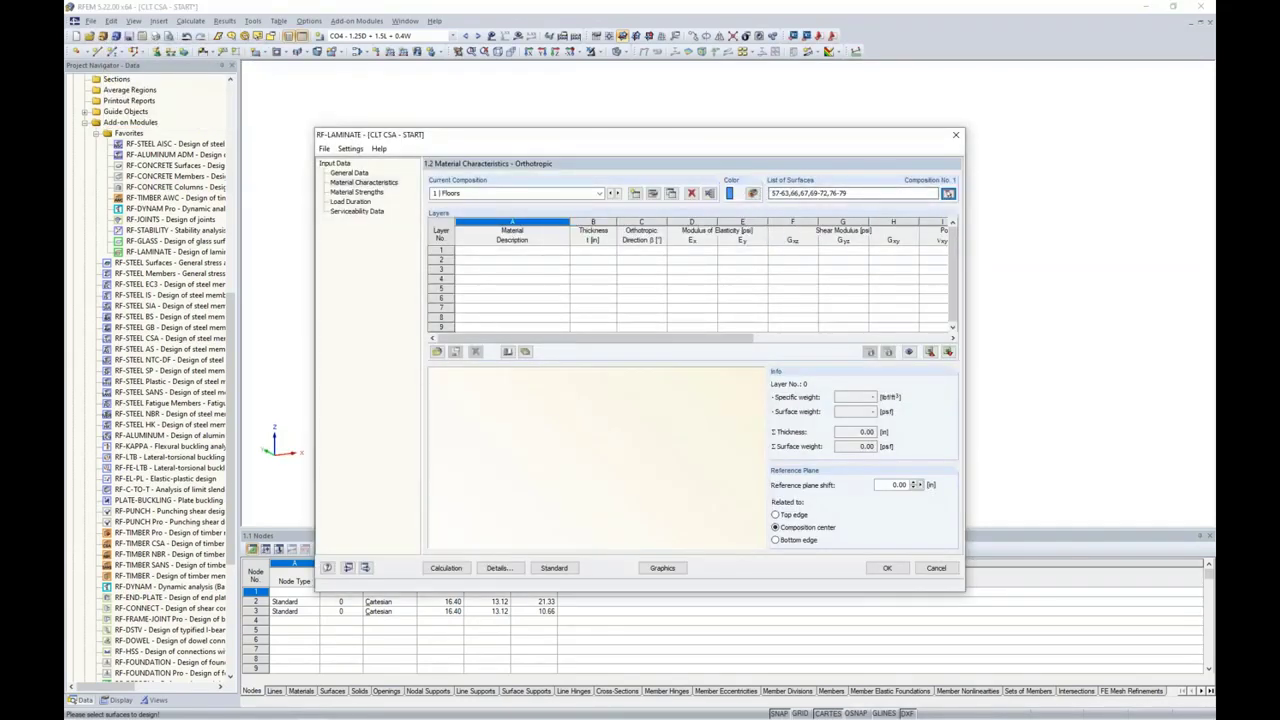
# Step: Set the Floors composition's colour to orange (RGB 255, 128, 0)
pyautogui.click(752, 194)
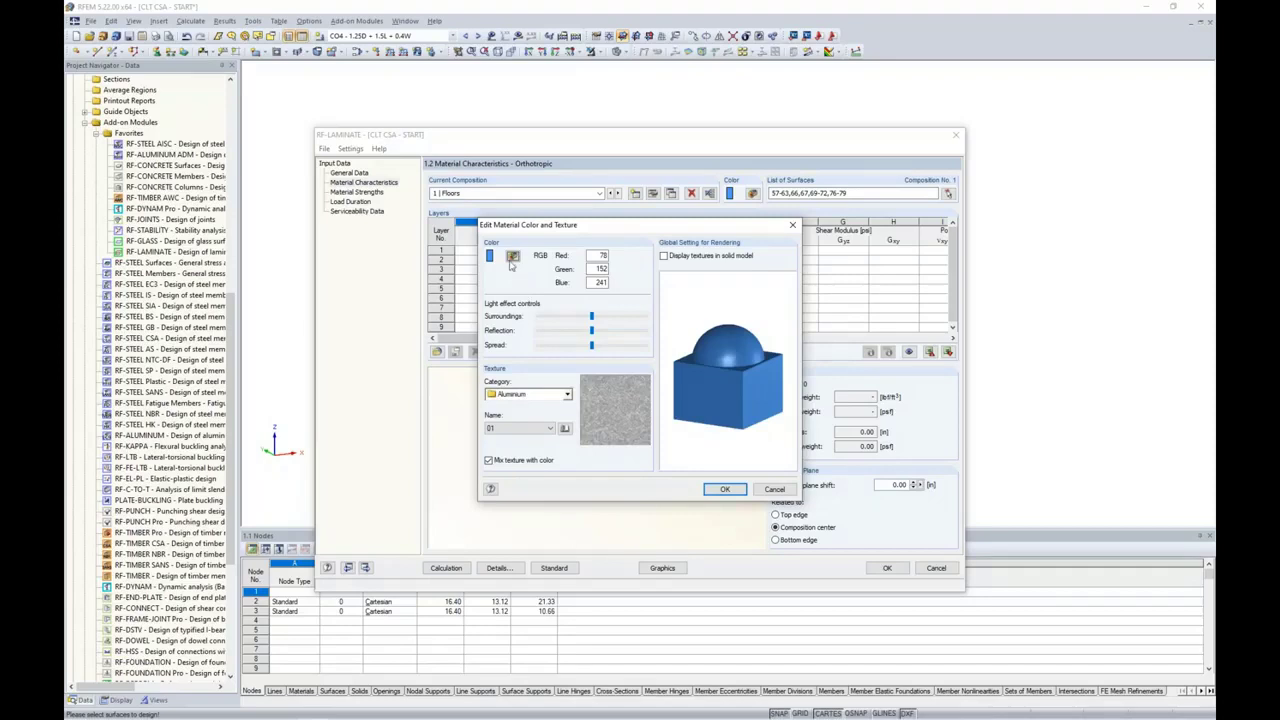
pyautogui.click(512, 258)
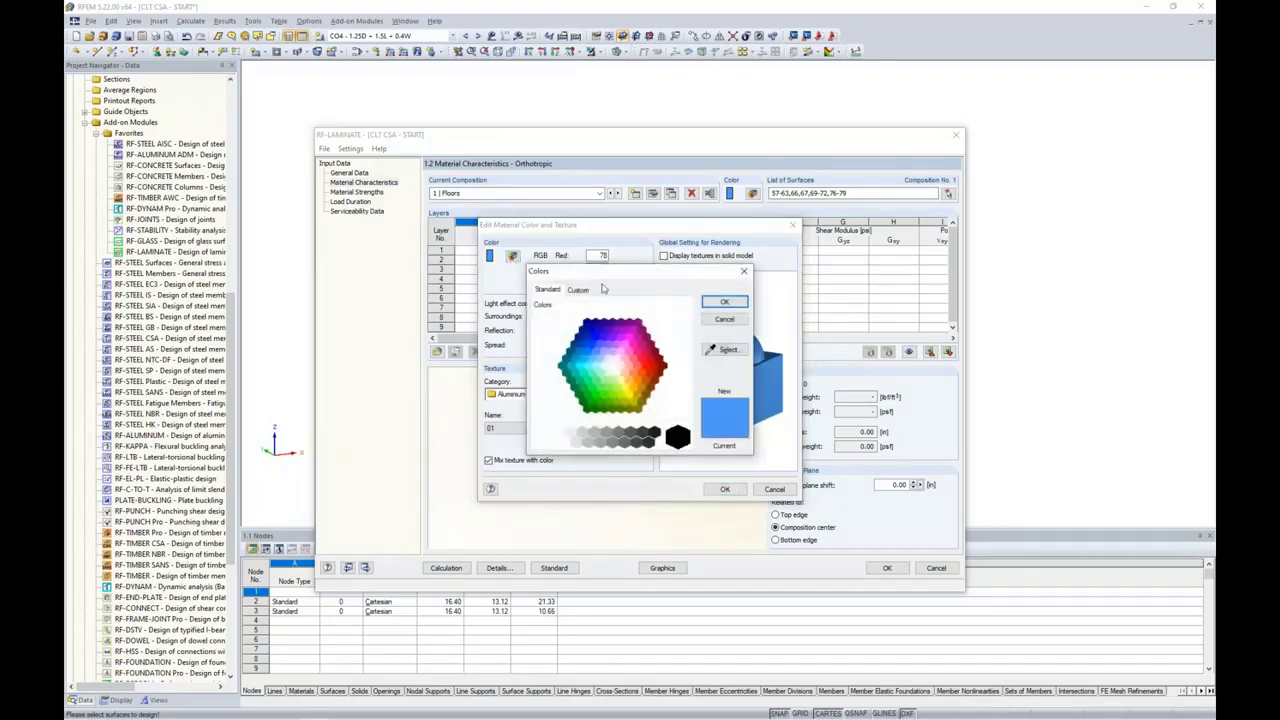
pyautogui.click(638, 382)
pyautogui.click(724, 301)
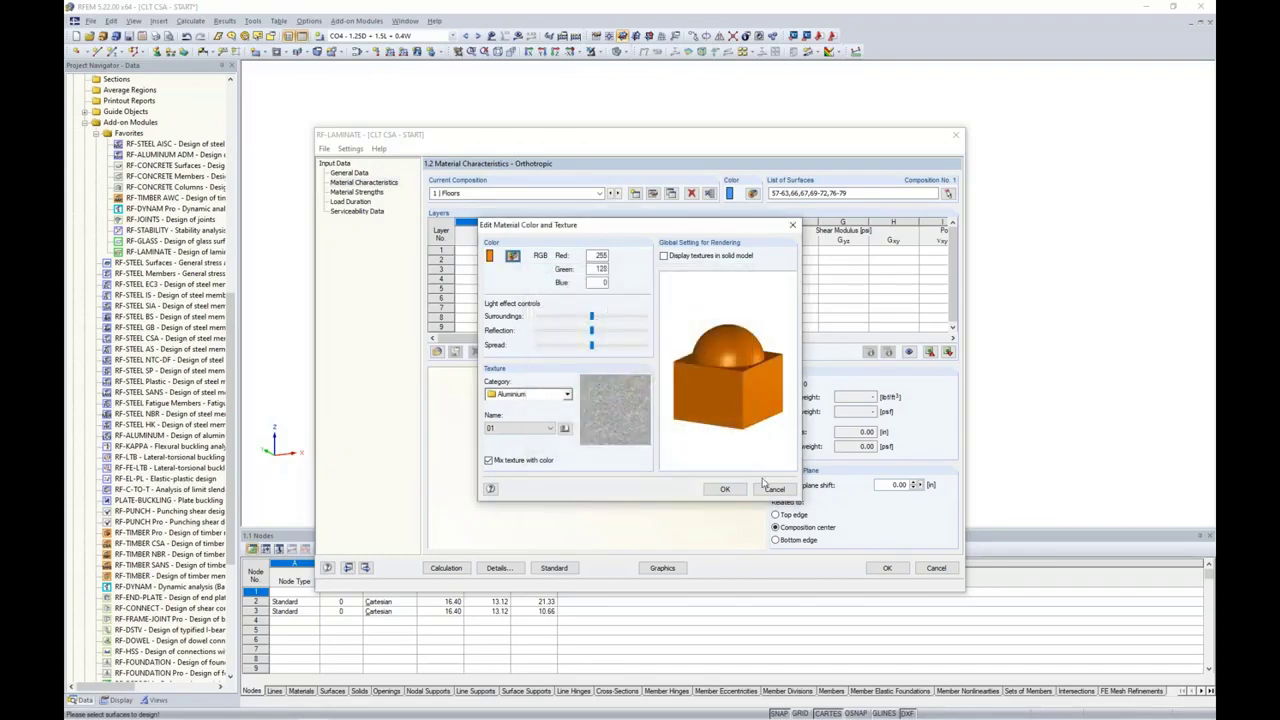
pyautogui.click(724, 489)
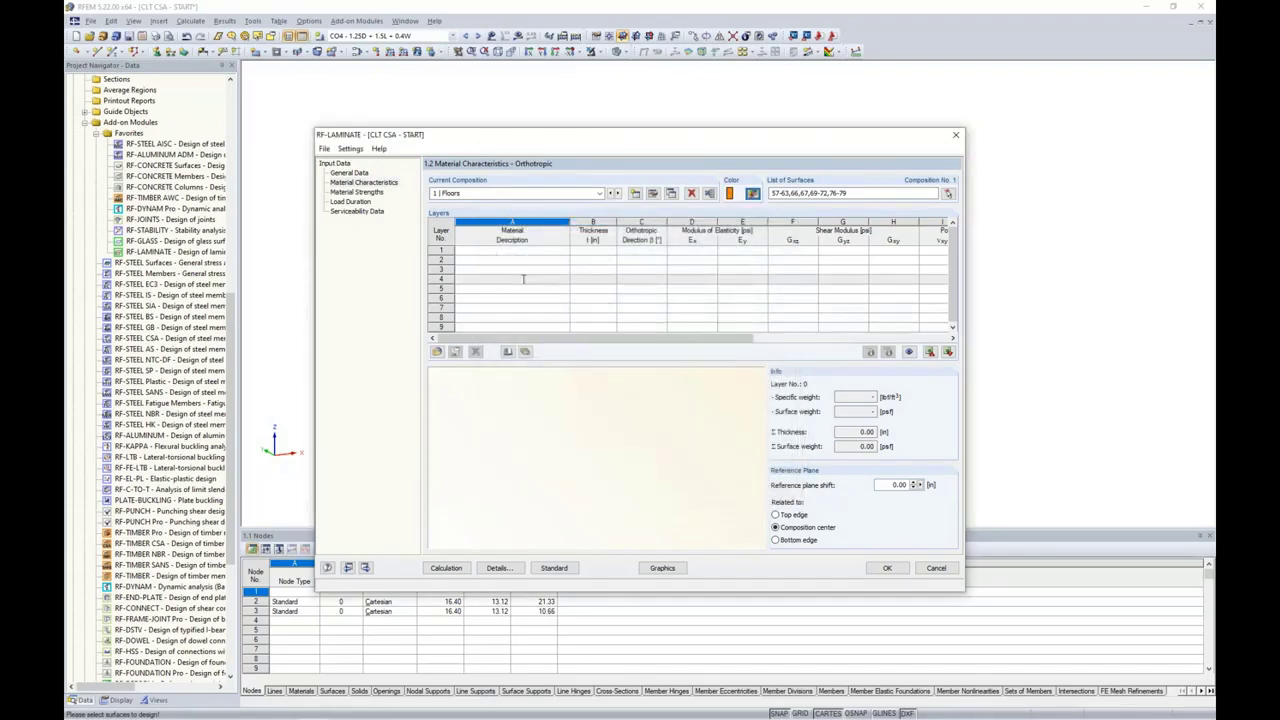
# Step: Open the material library for layer 1 and filter it to Timber, Wood (North America) and the CAN/CSA standard group
pyautogui.click(517, 250)
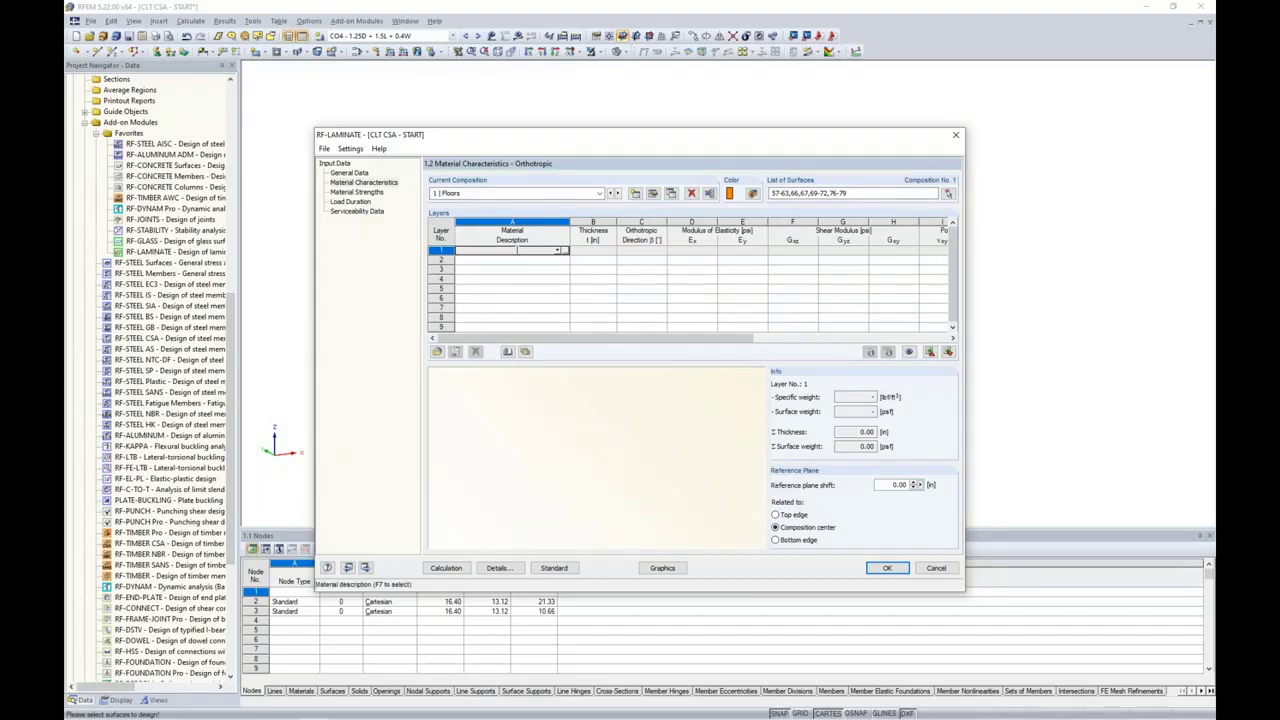
pyautogui.click(562, 252)
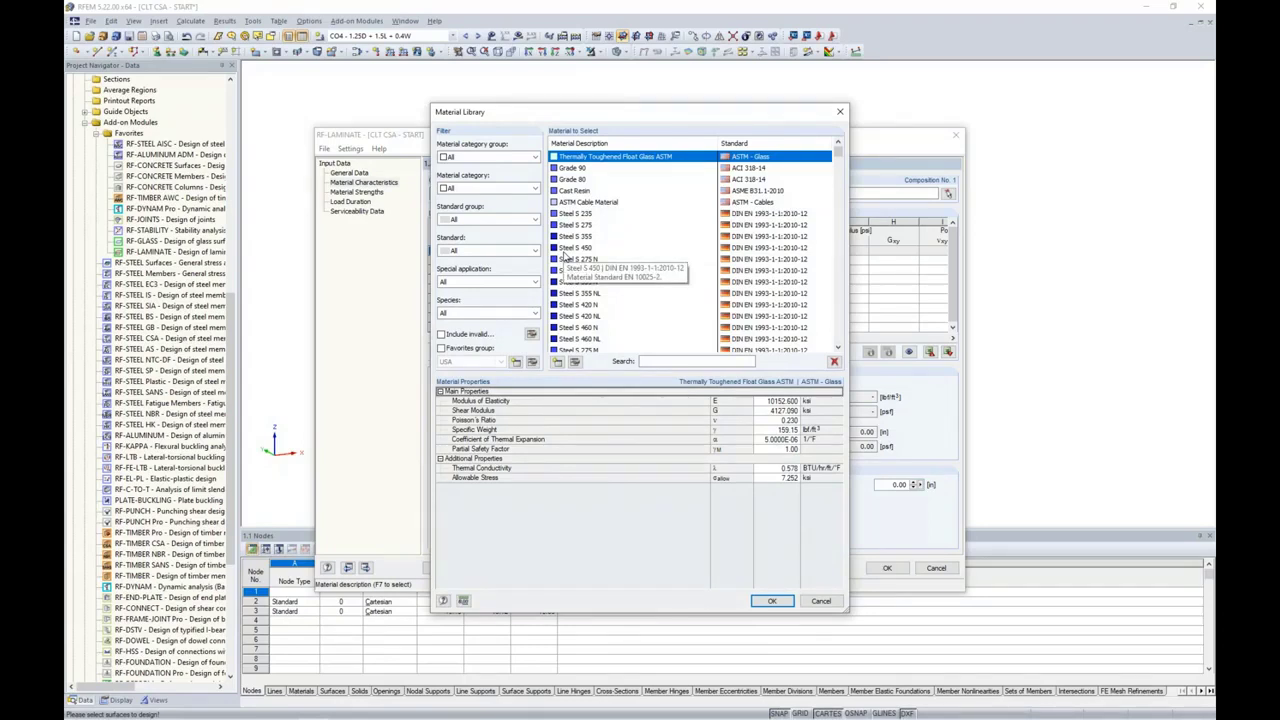
pyautogui.click(510, 160)
pyautogui.click(478, 207)
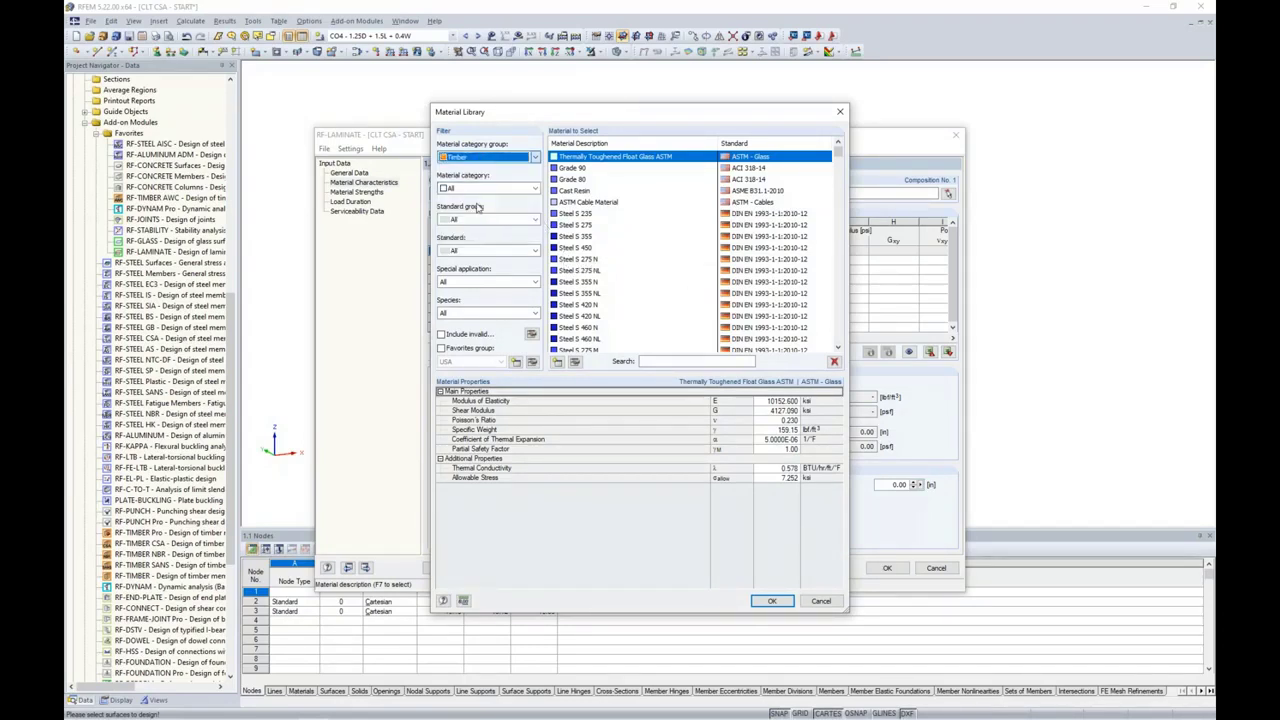
pyautogui.click(485, 190)
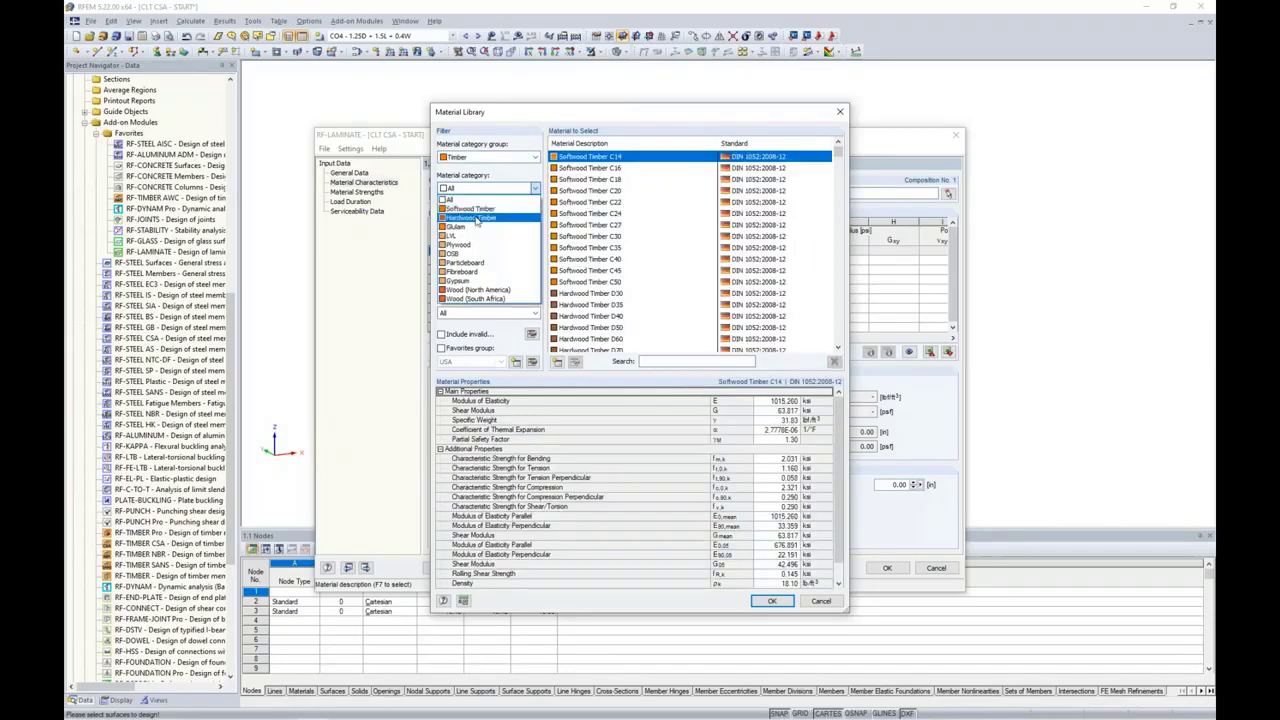
pyautogui.click(479, 289)
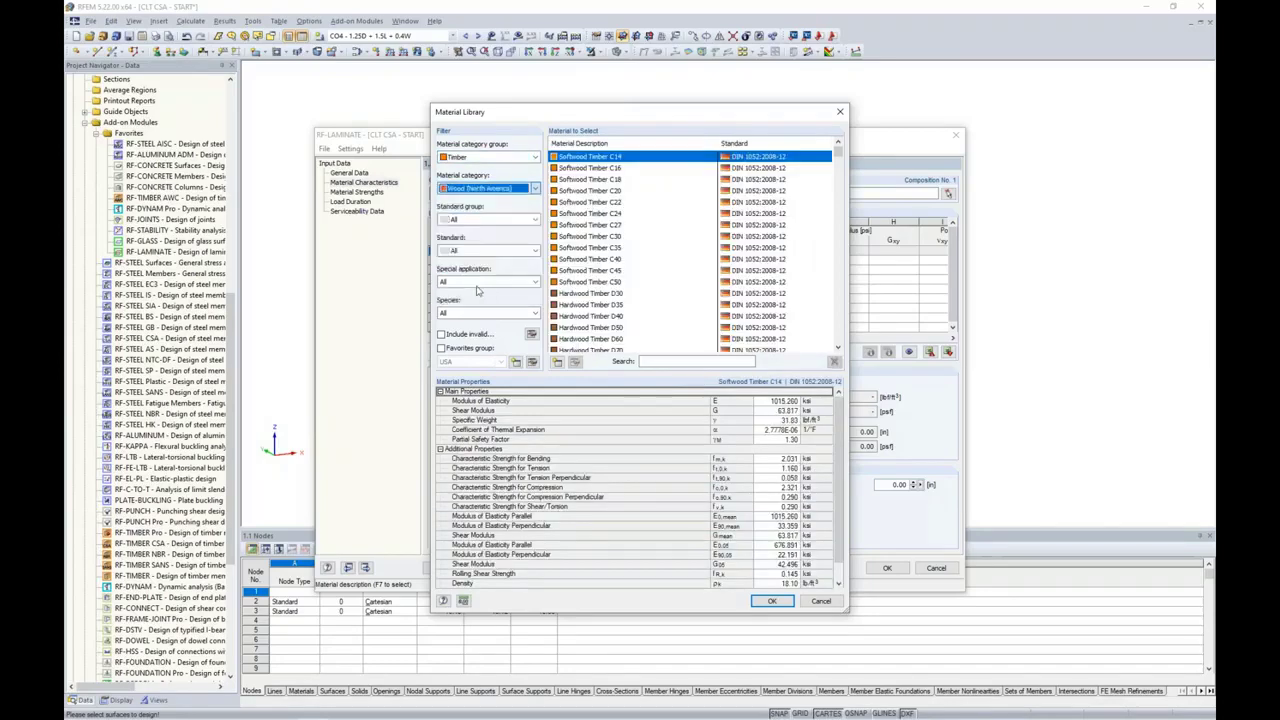
pyautogui.click(489, 222)
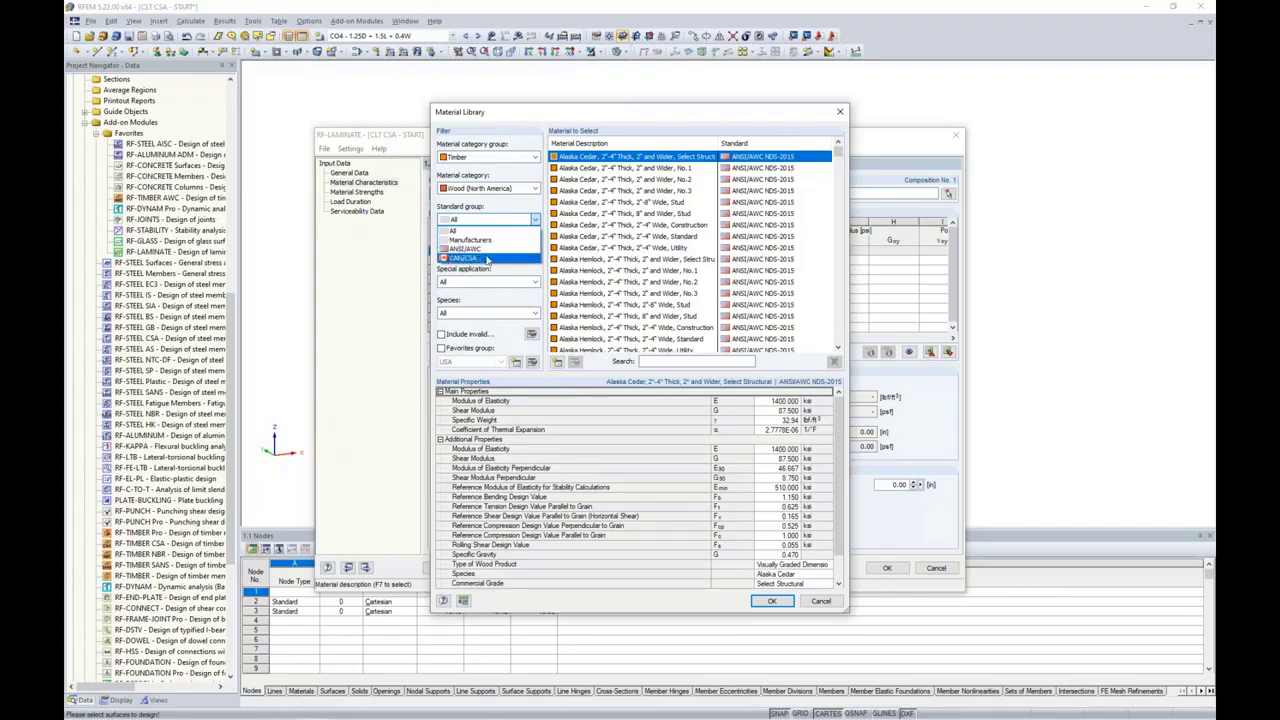
pyautogui.click(480, 258)
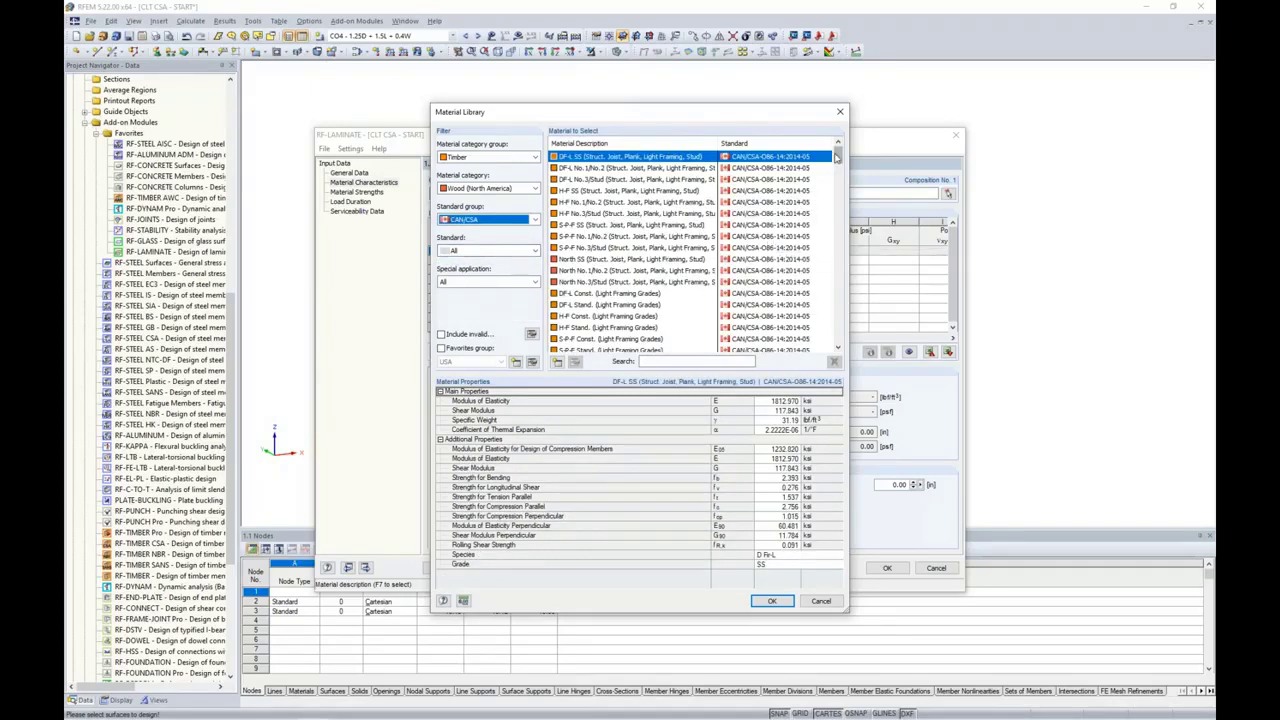
# Step: Assign North 1950Fb-1.7E (MSR Grades 38 mm Thick) to layer 1 and set its thickness to 1.50 in
pyautogui.moveTo(838, 156); pyautogui.dragTo(838, 262)
pyautogui.click(683, 248)
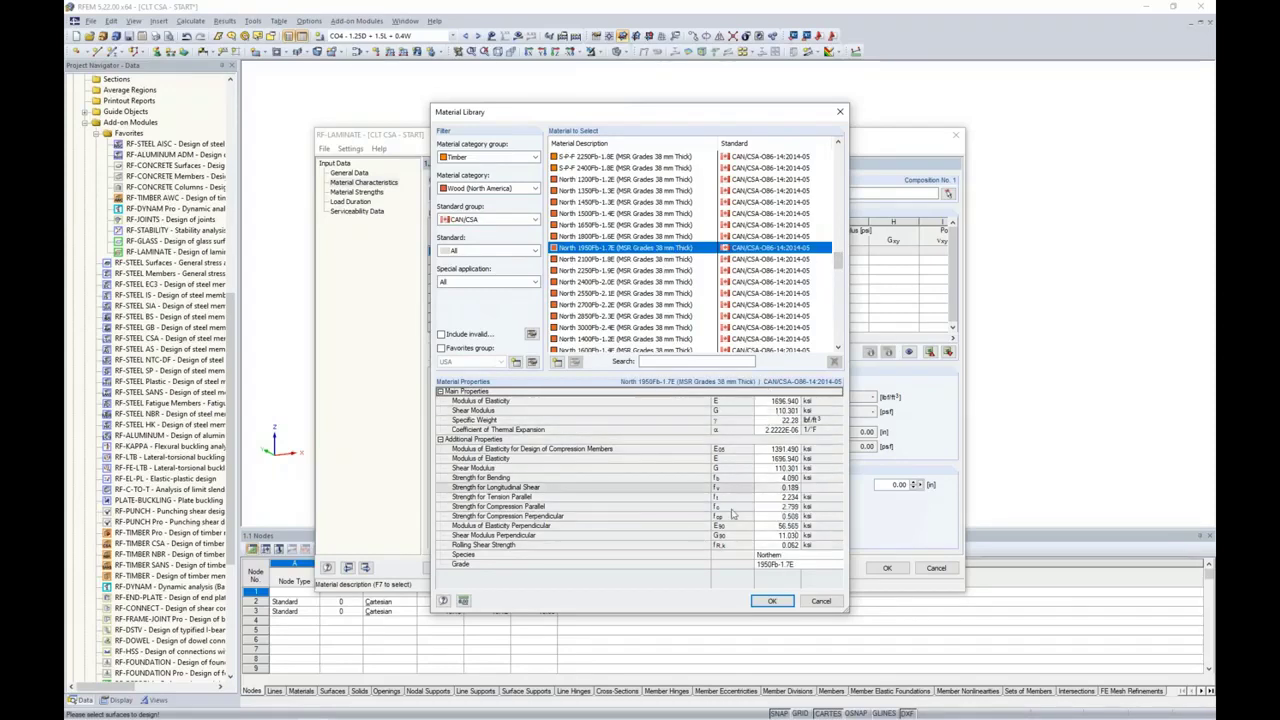
pyautogui.click(772, 601)
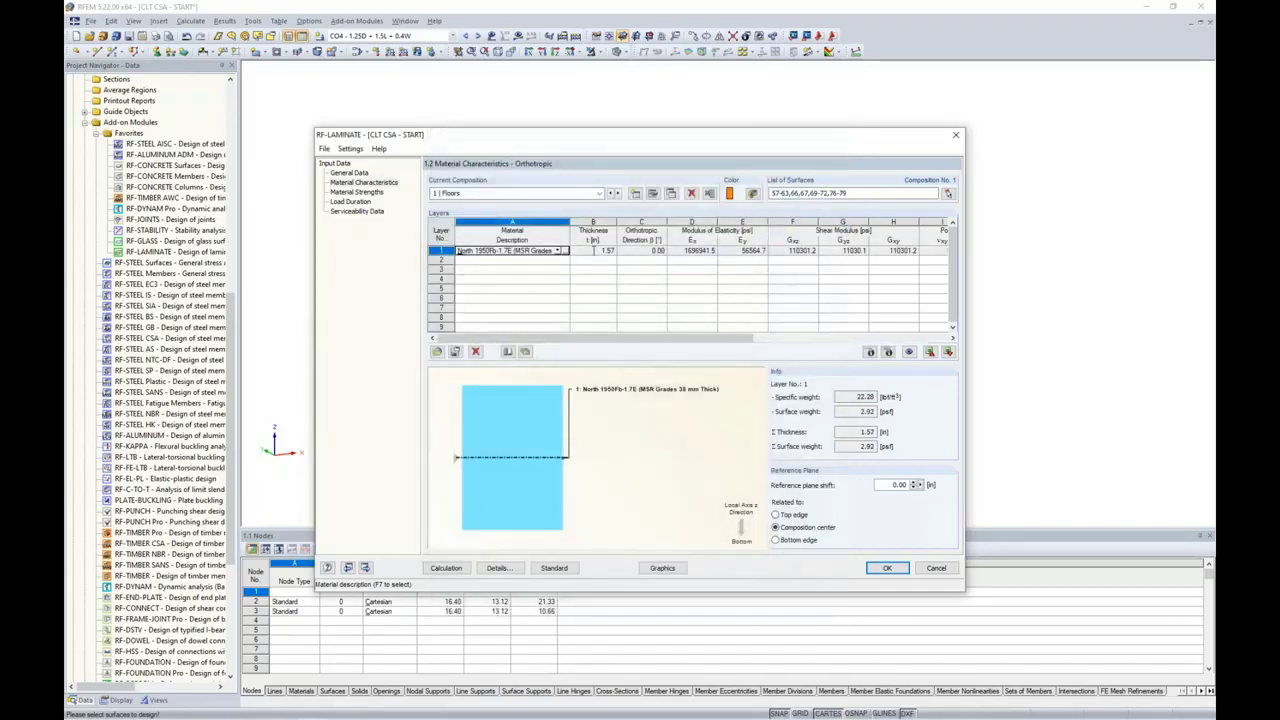
pyautogui.press('Tab')
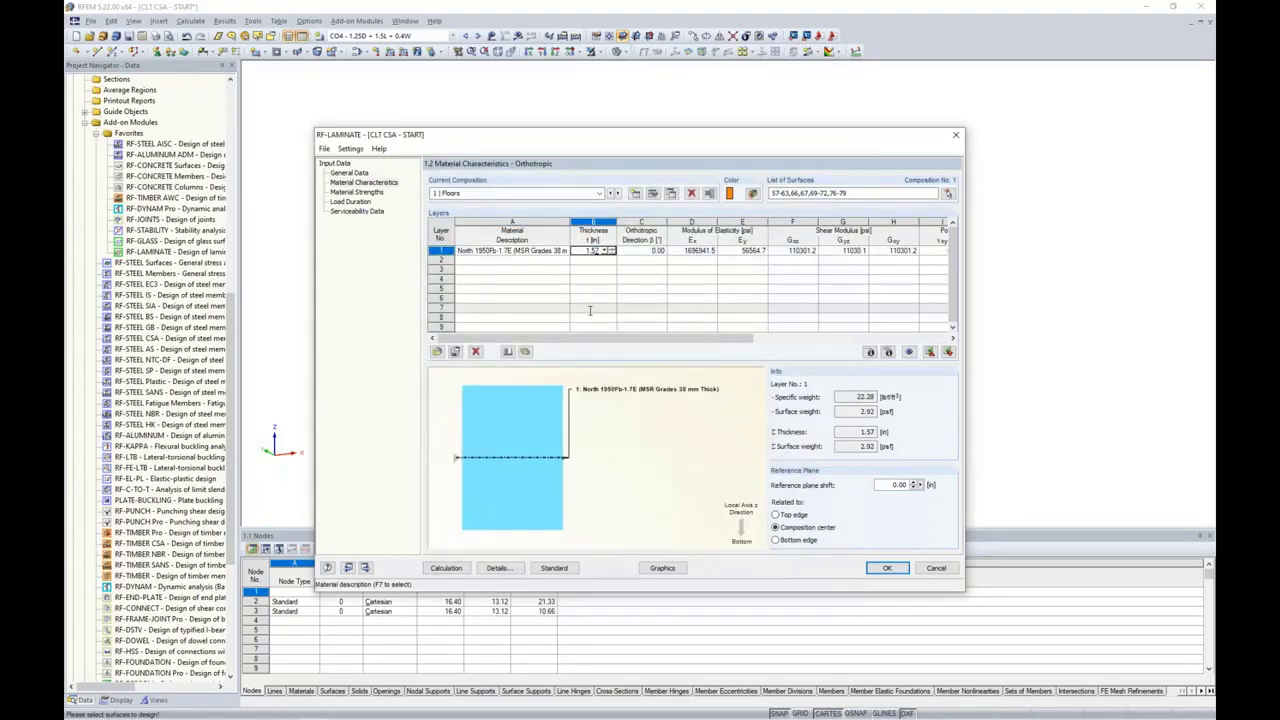
pyautogui.write('1.50')
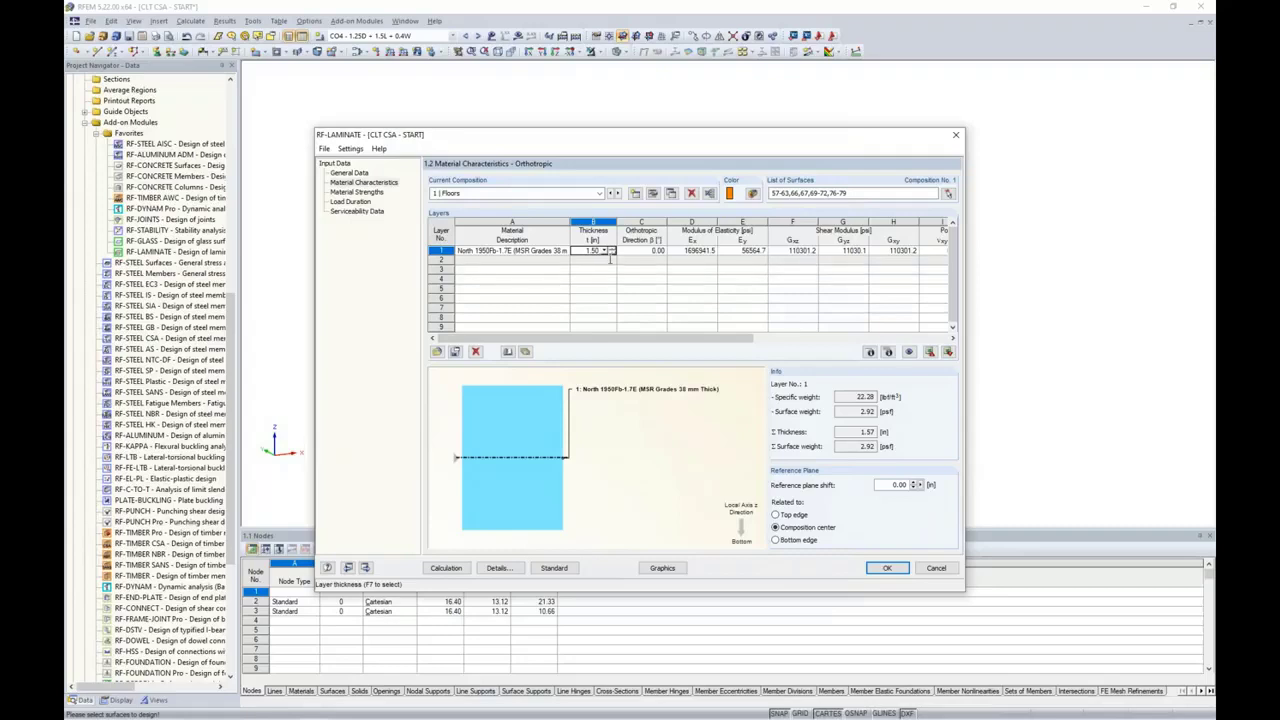
pyautogui.press('Tab')
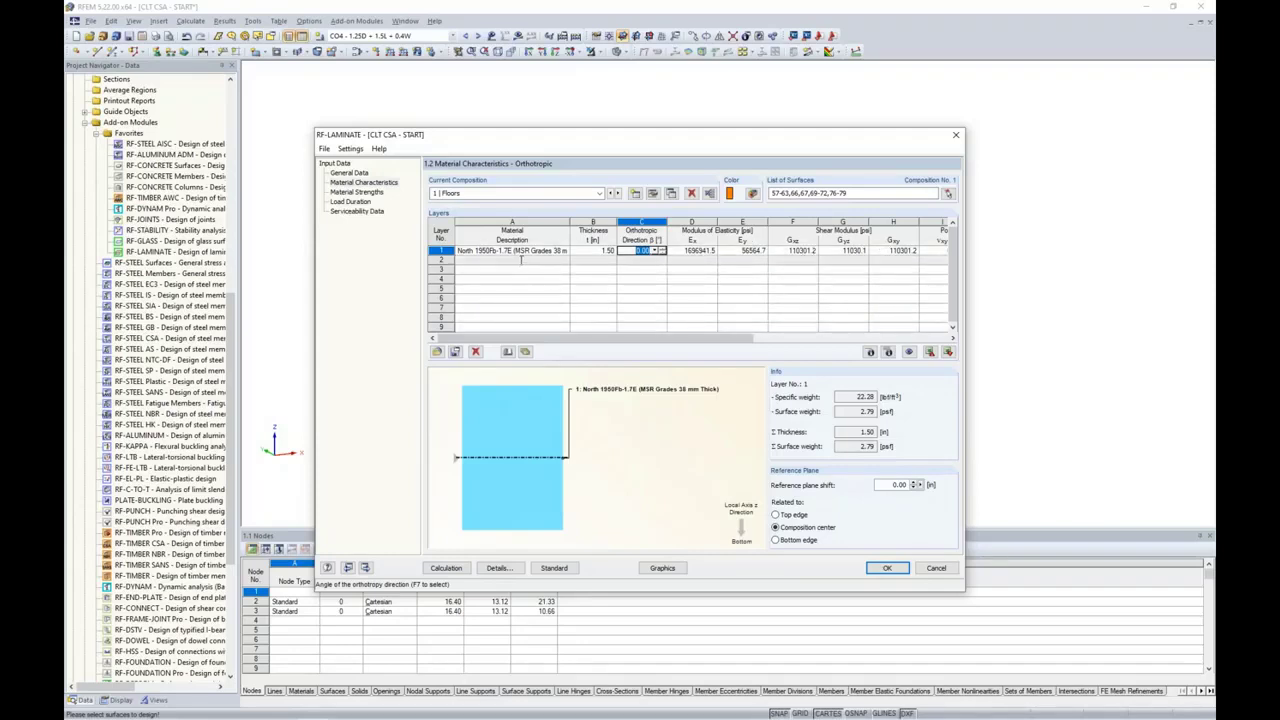
# Step: Add layer 2 with the same North 1950Fb-1.7E material and an orthotropic direction of 90°
pyautogui.click(557, 261)
pyautogui.click(557, 261)
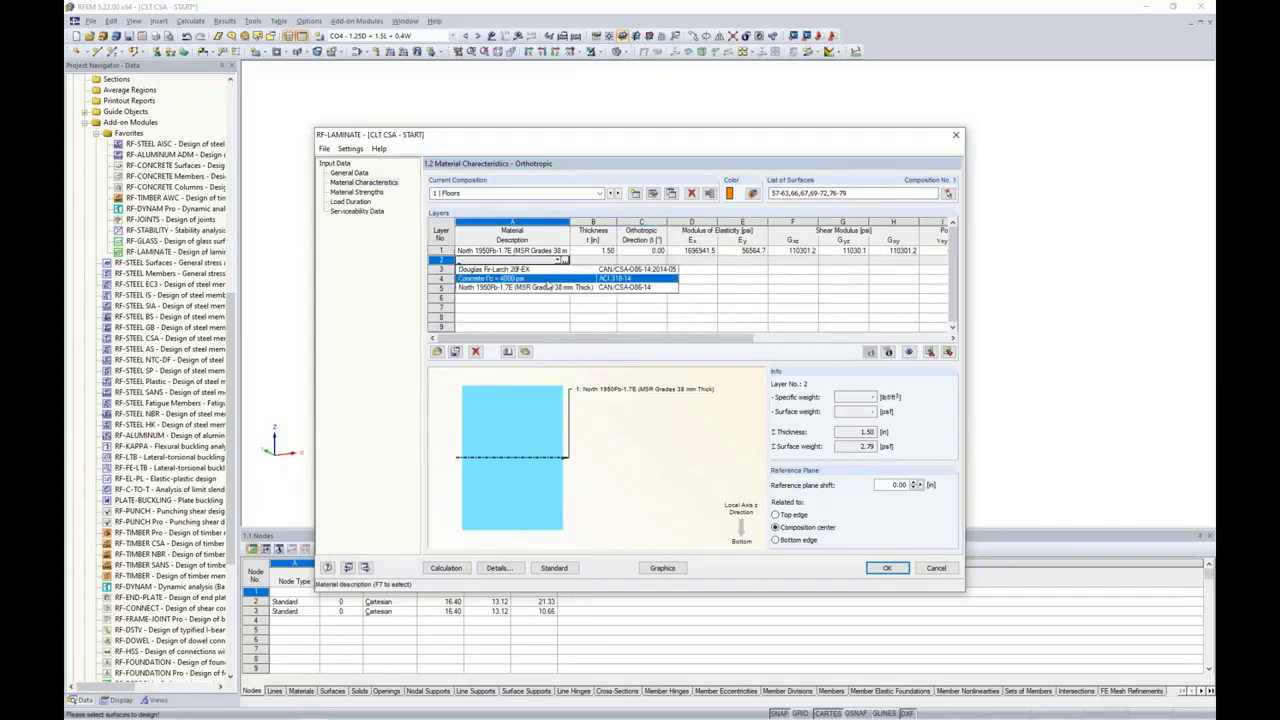
pyautogui.click(548, 290)
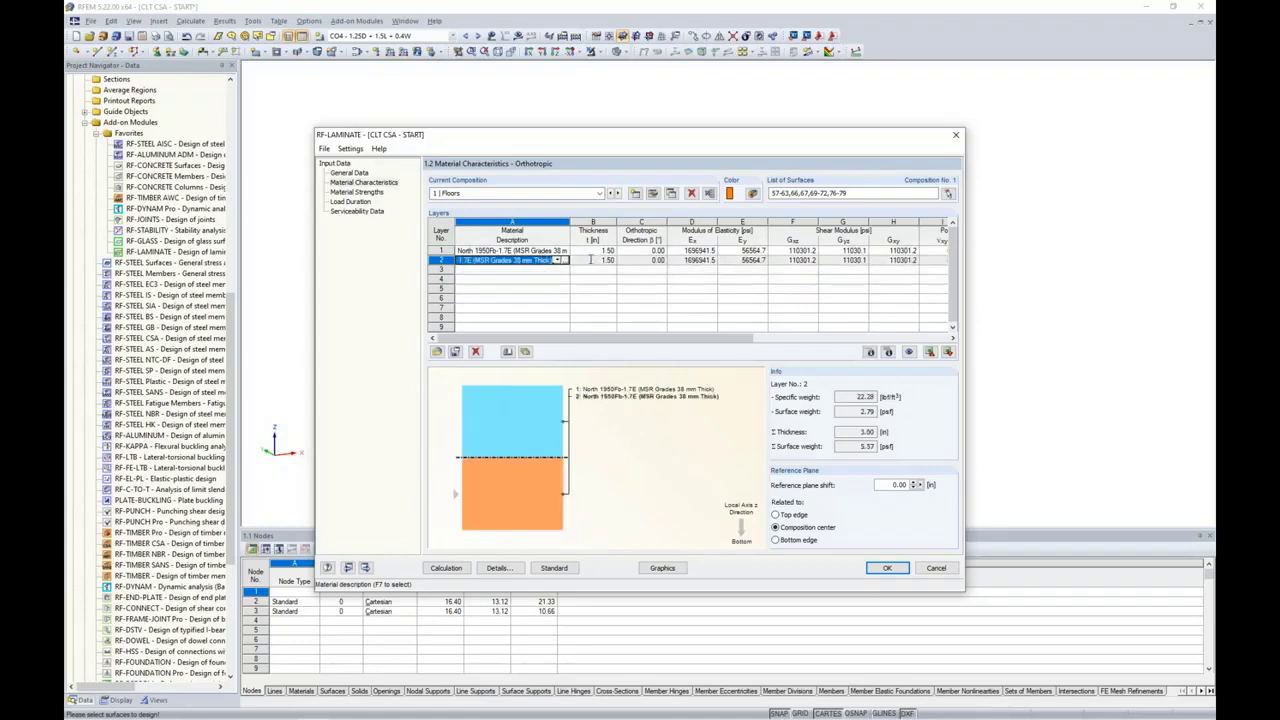
pyautogui.click(626, 261)
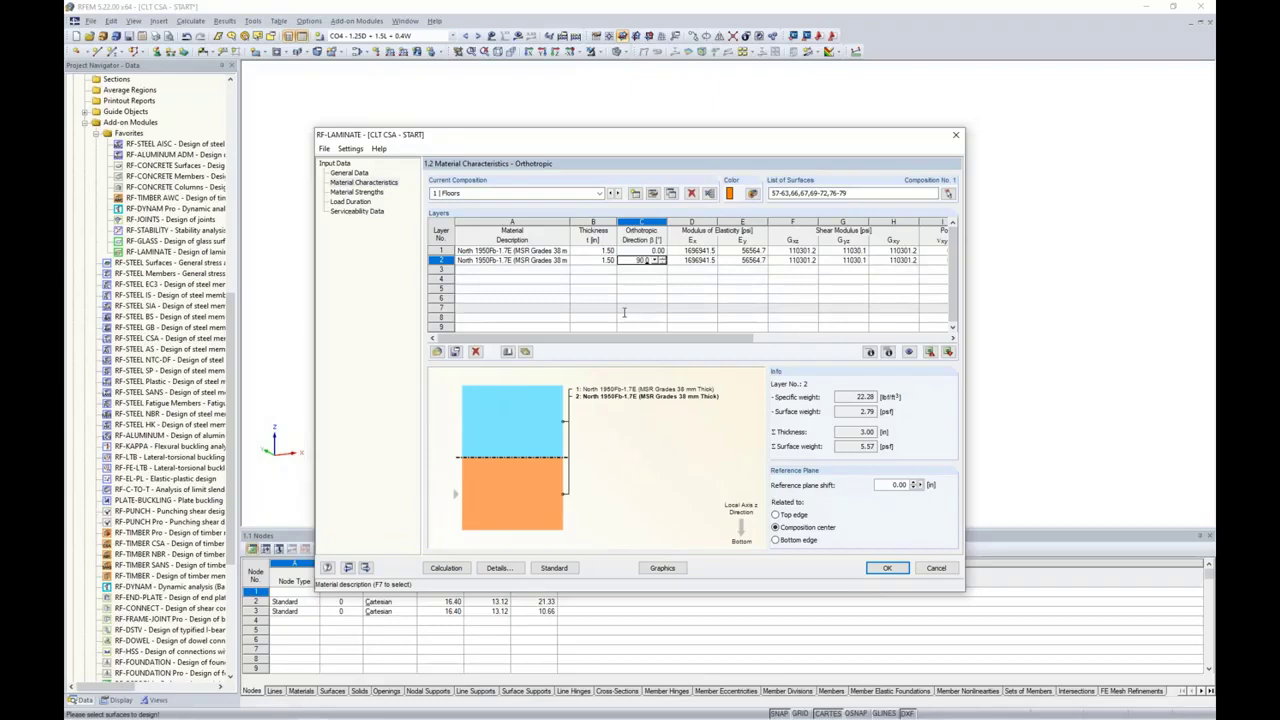
pyautogui.write('90')
pyautogui.press('Tab')
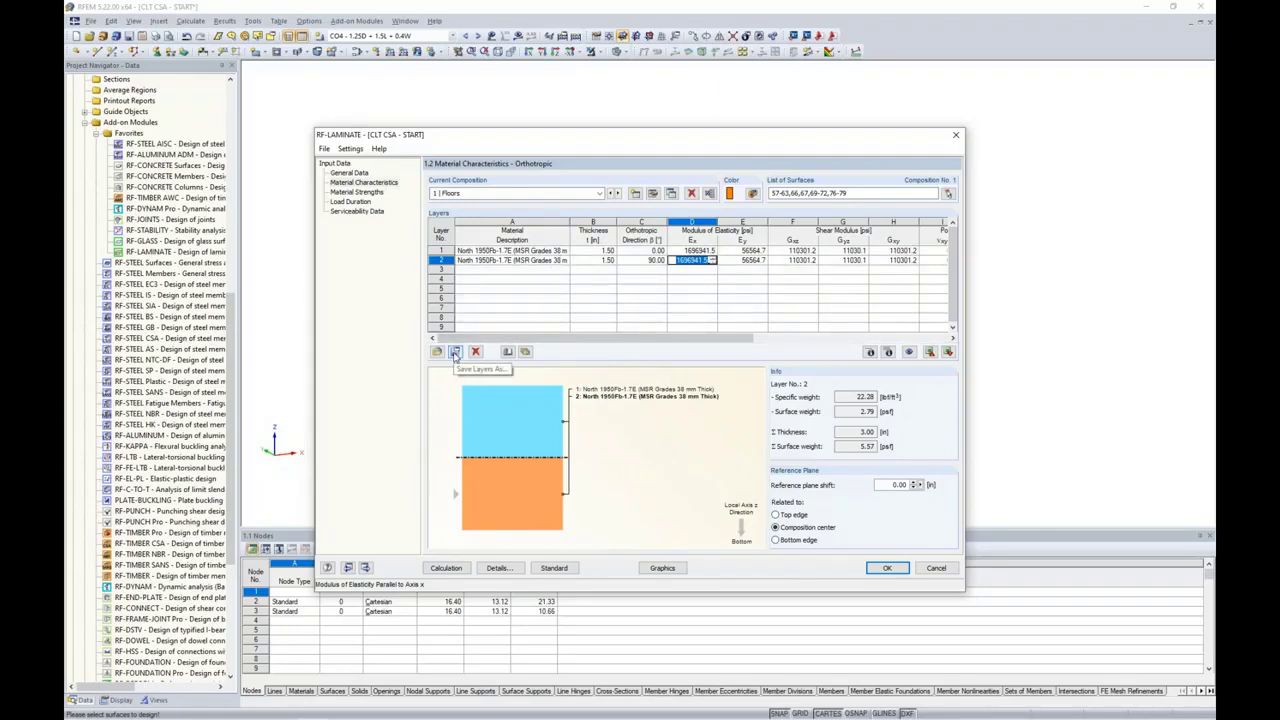
# Step: Import the 105mm CLT Grade E1 layers of producer ANSI/APA PRG 320 CLT - CAN from the library into the Floors composition
pyautogui.click(525, 352)
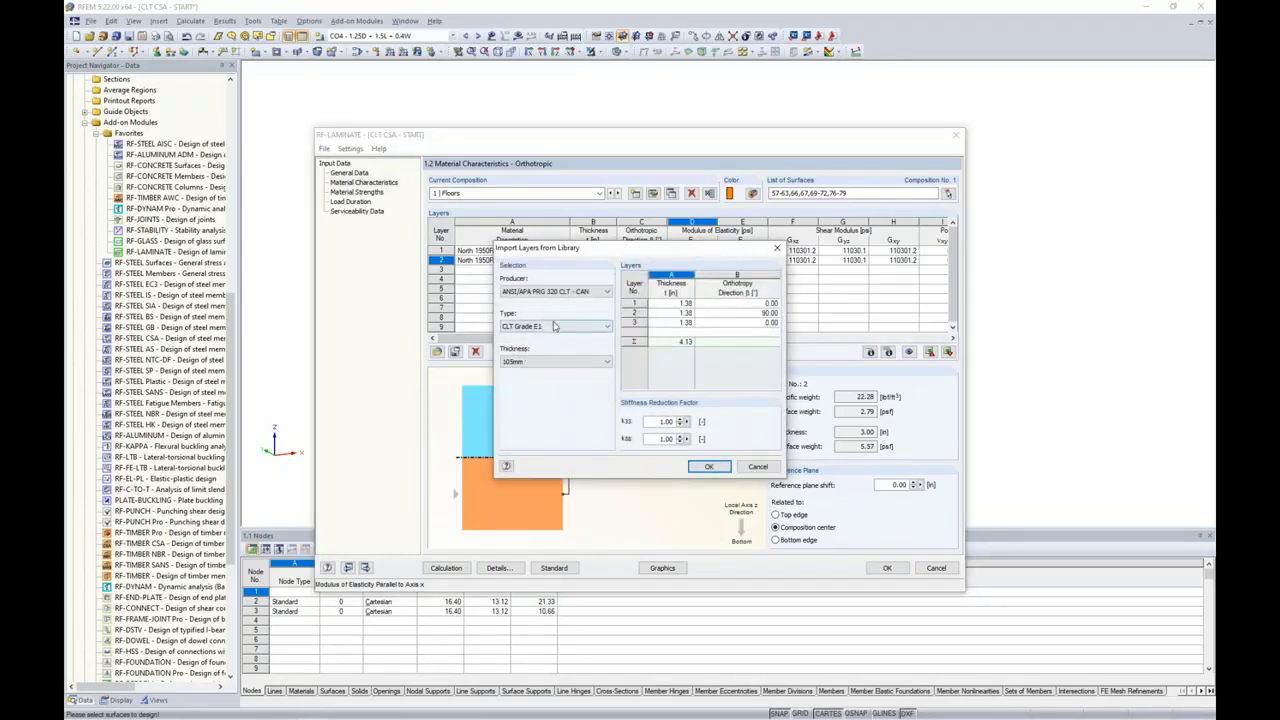
pyautogui.click(566, 292)
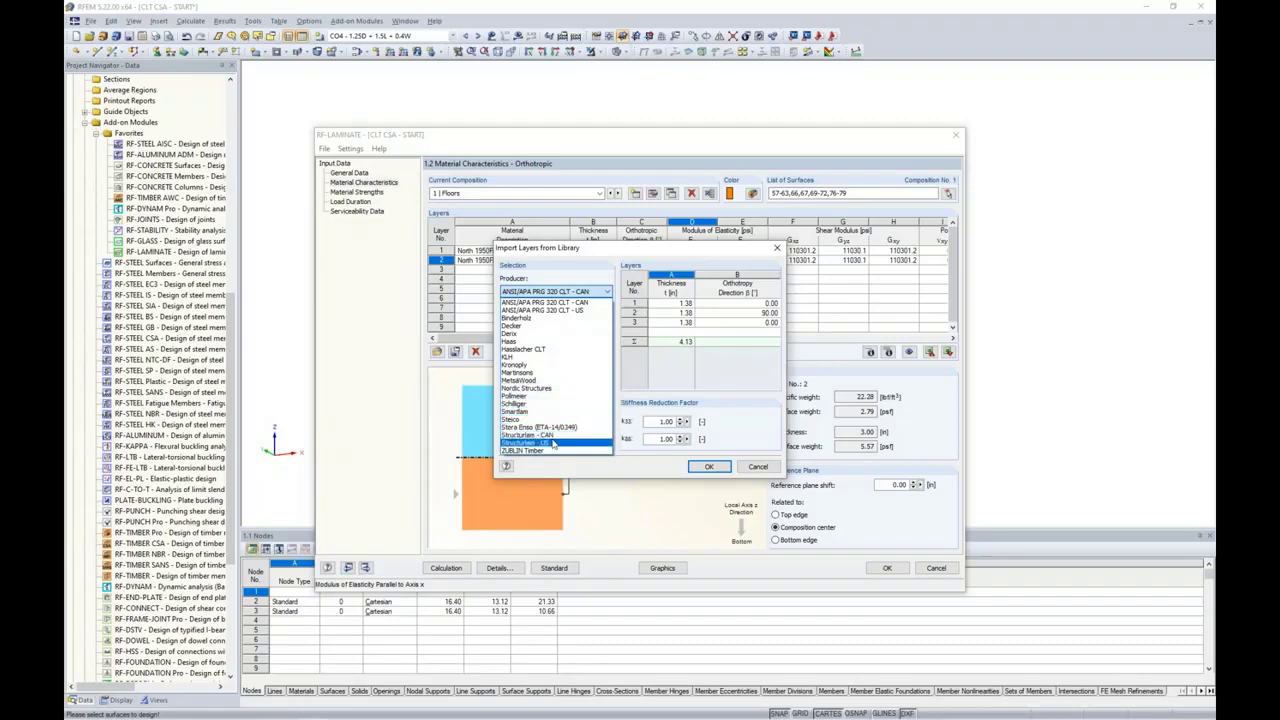
pyautogui.click(569, 303)
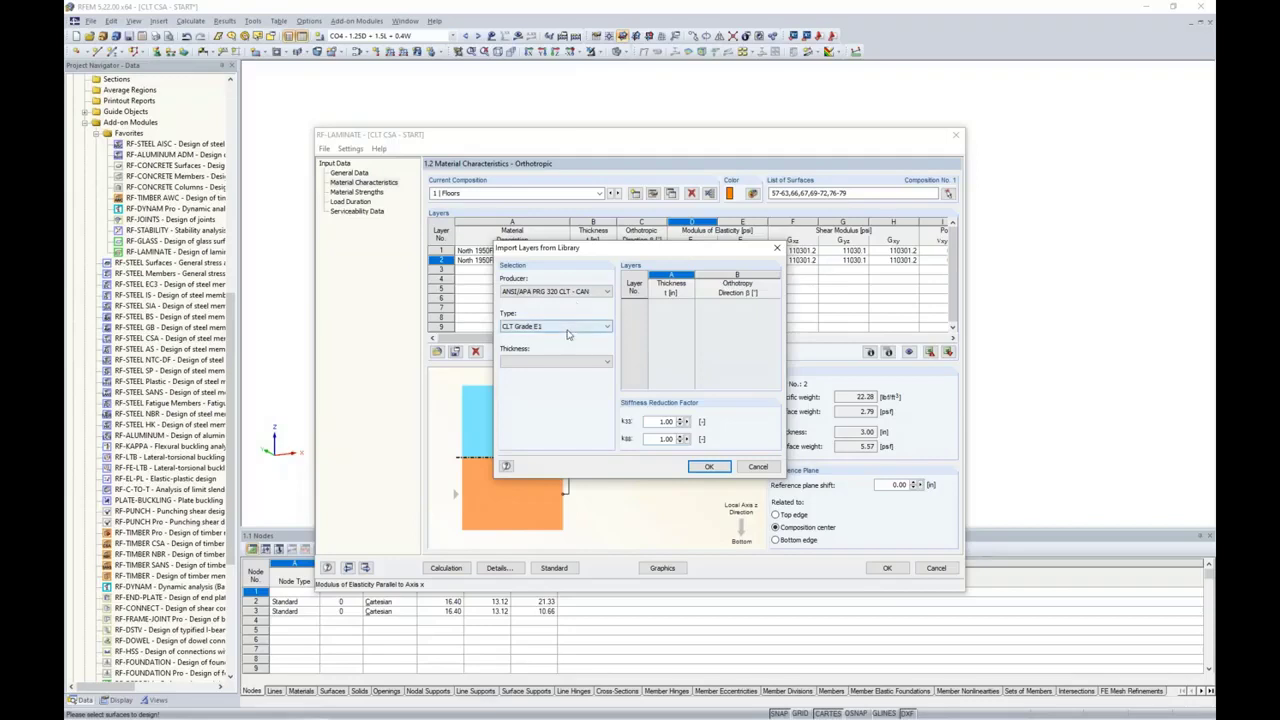
pyautogui.click(565, 327)
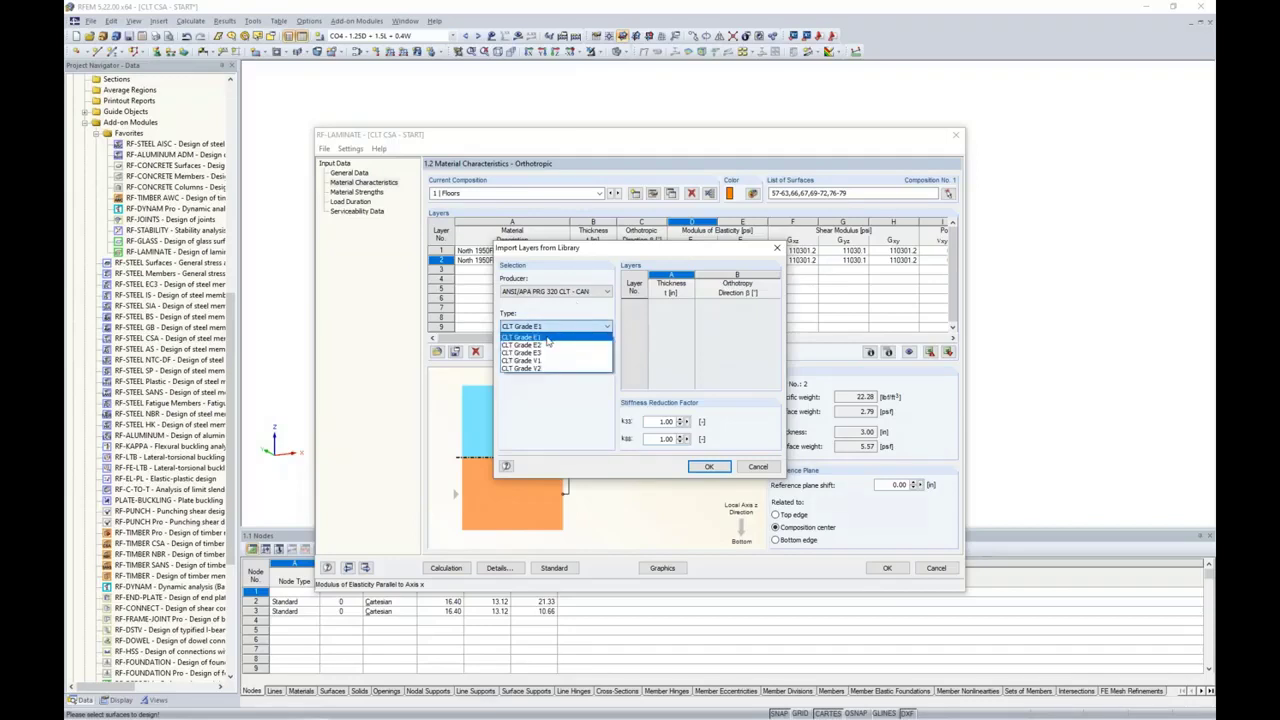
pyautogui.click(548, 338)
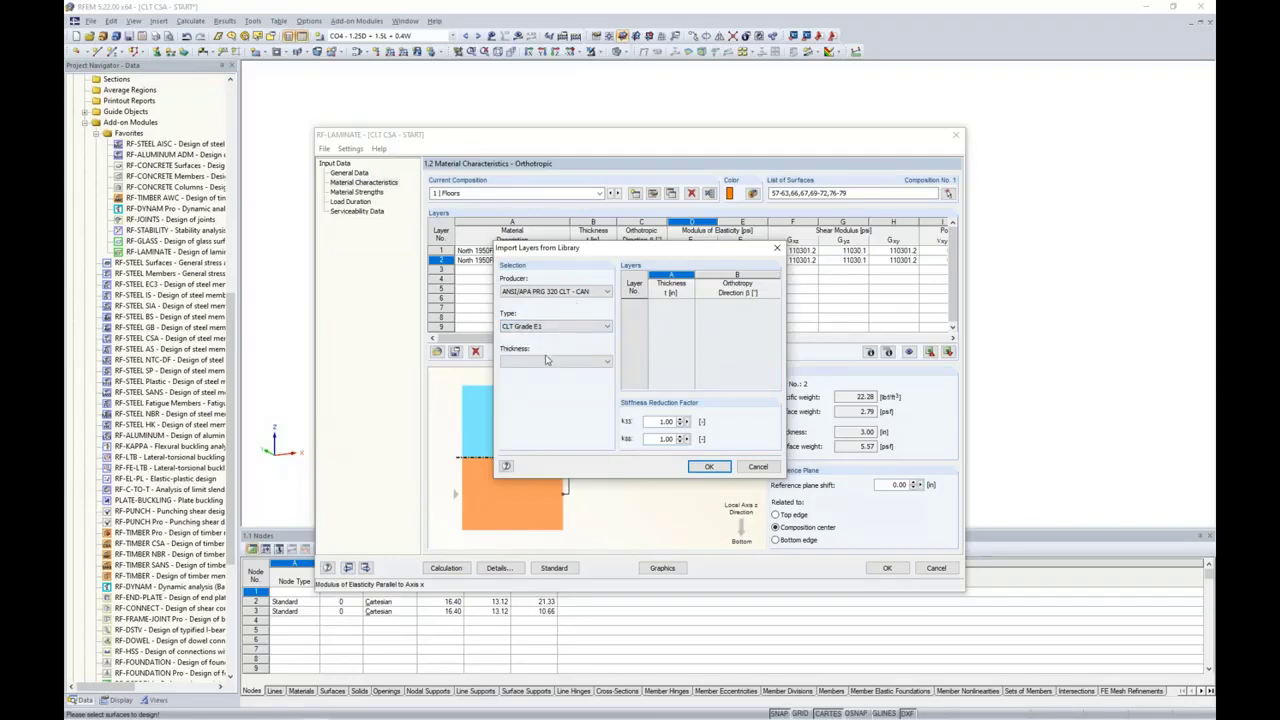
pyautogui.click(550, 362)
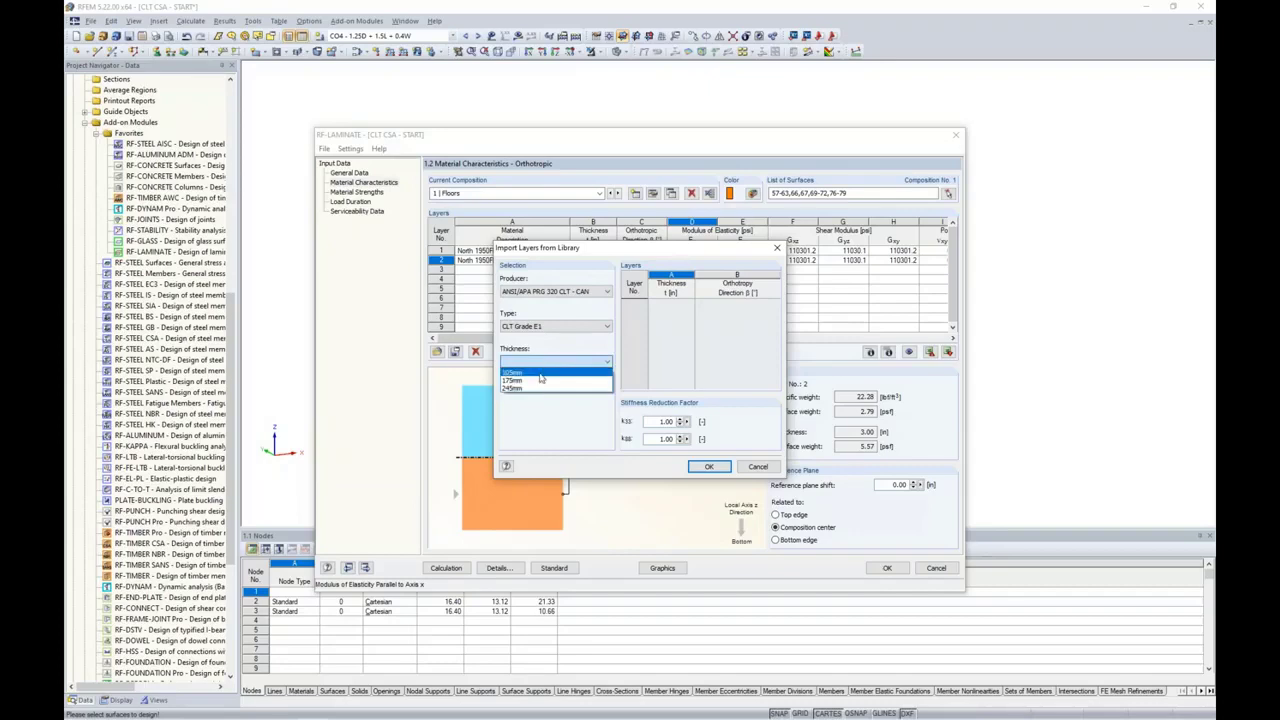
pyautogui.click(540, 377)
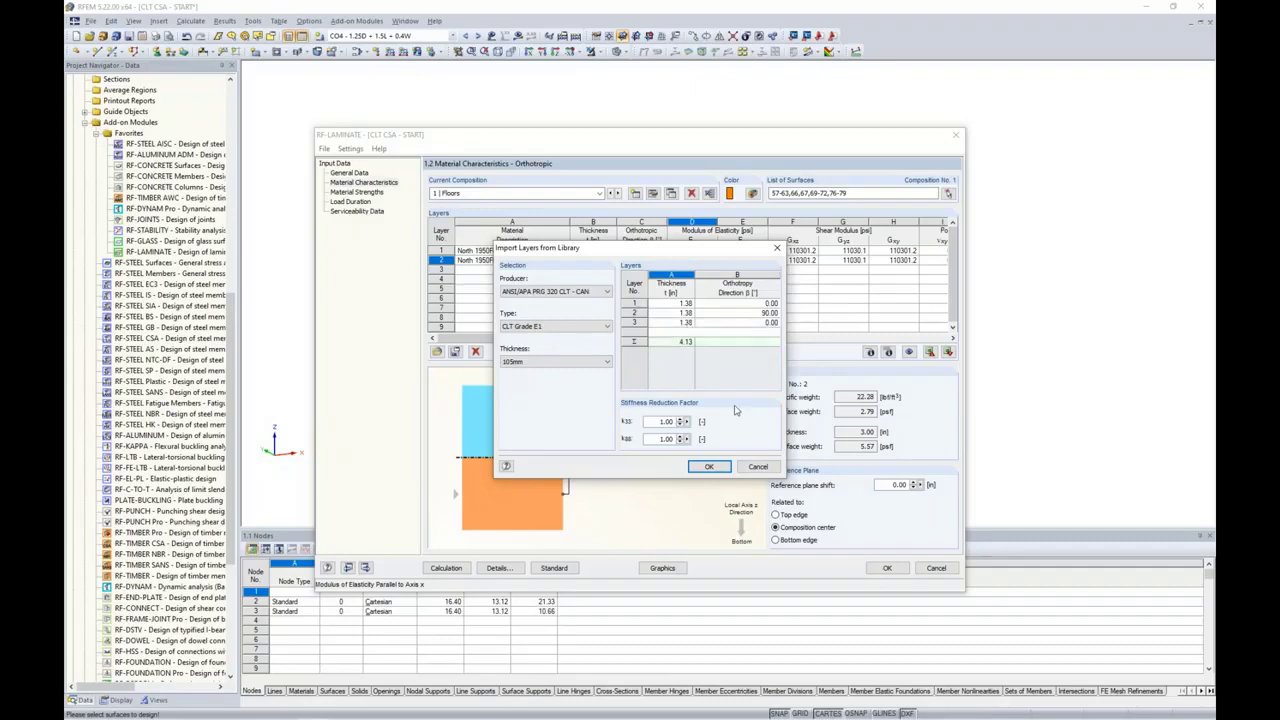
pyautogui.click(707, 467)
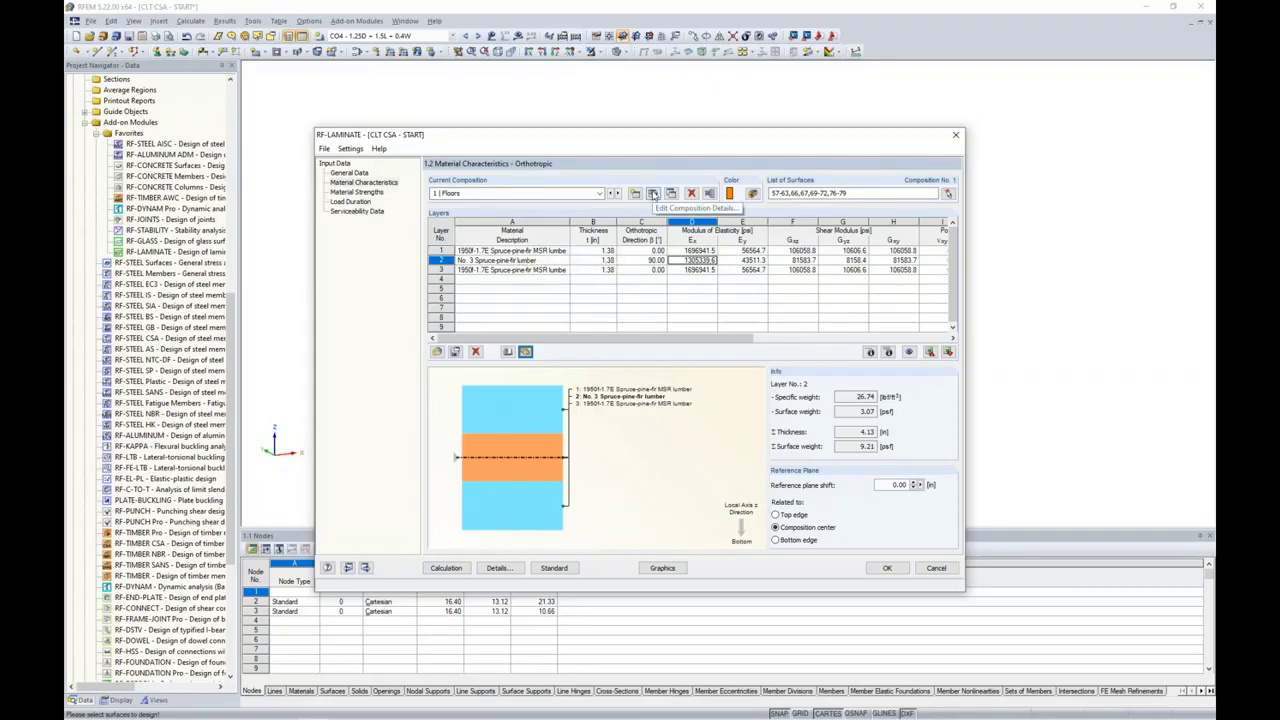
# Step: In the Floors composition details, enable cross laminated timber without glue at narrow sides and shear failure in glued contact surface
pyautogui.click(653, 194)
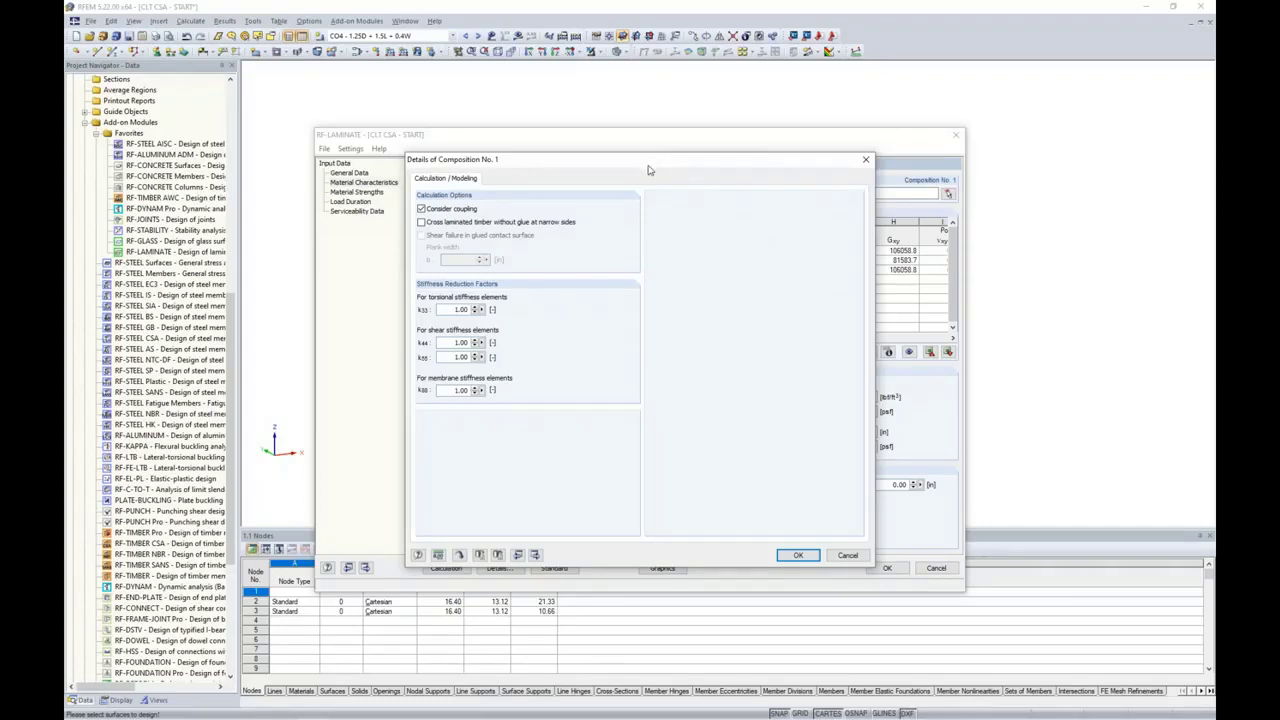
pyautogui.click(421, 222)
pyautogui.click(421, 235)
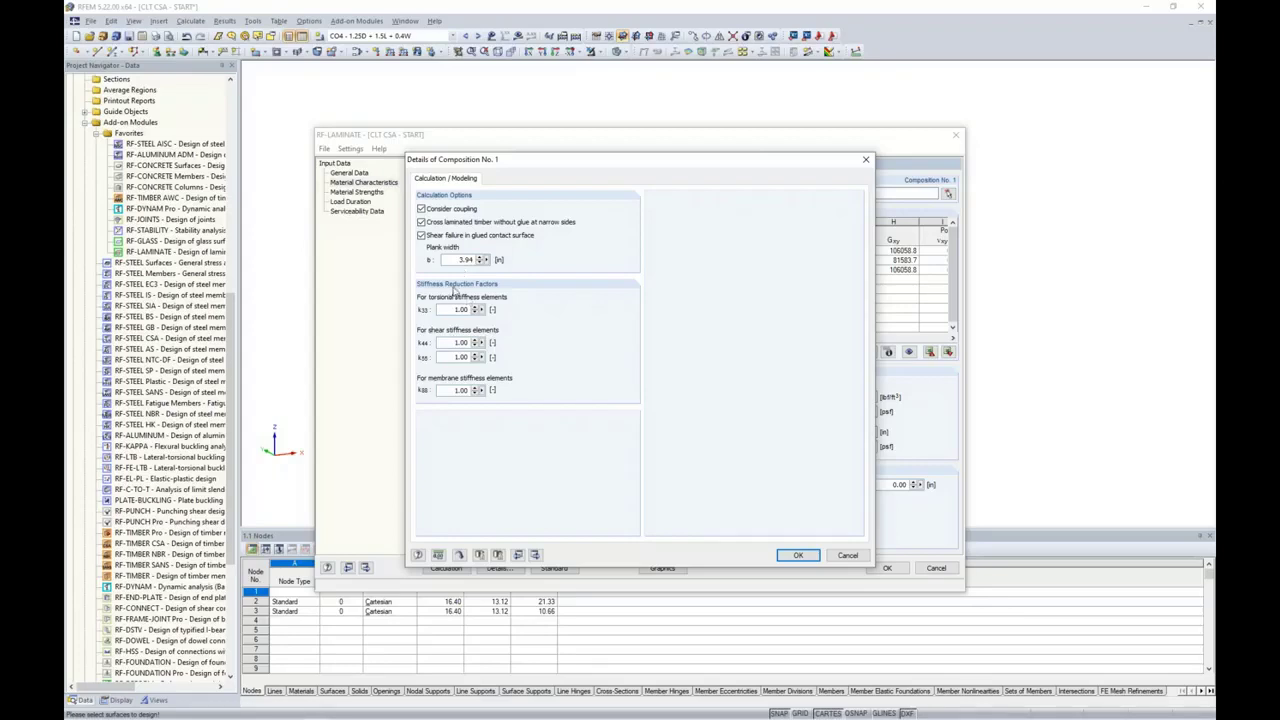
# Step: Switch to the PowerPoint slide show to examine the RF-LAMINATE calculation options for coupling and unglued narrow sides
pyautogui.press('super+Tab')
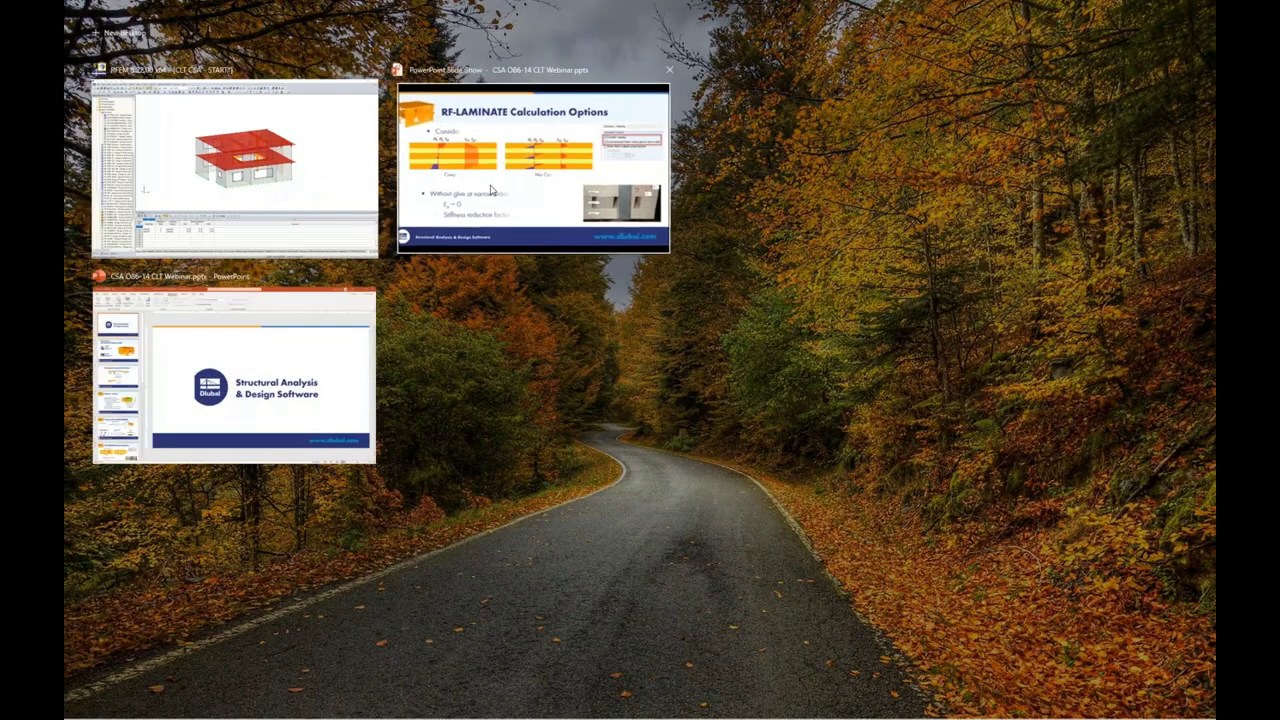
pyautogui.click(490, 190)
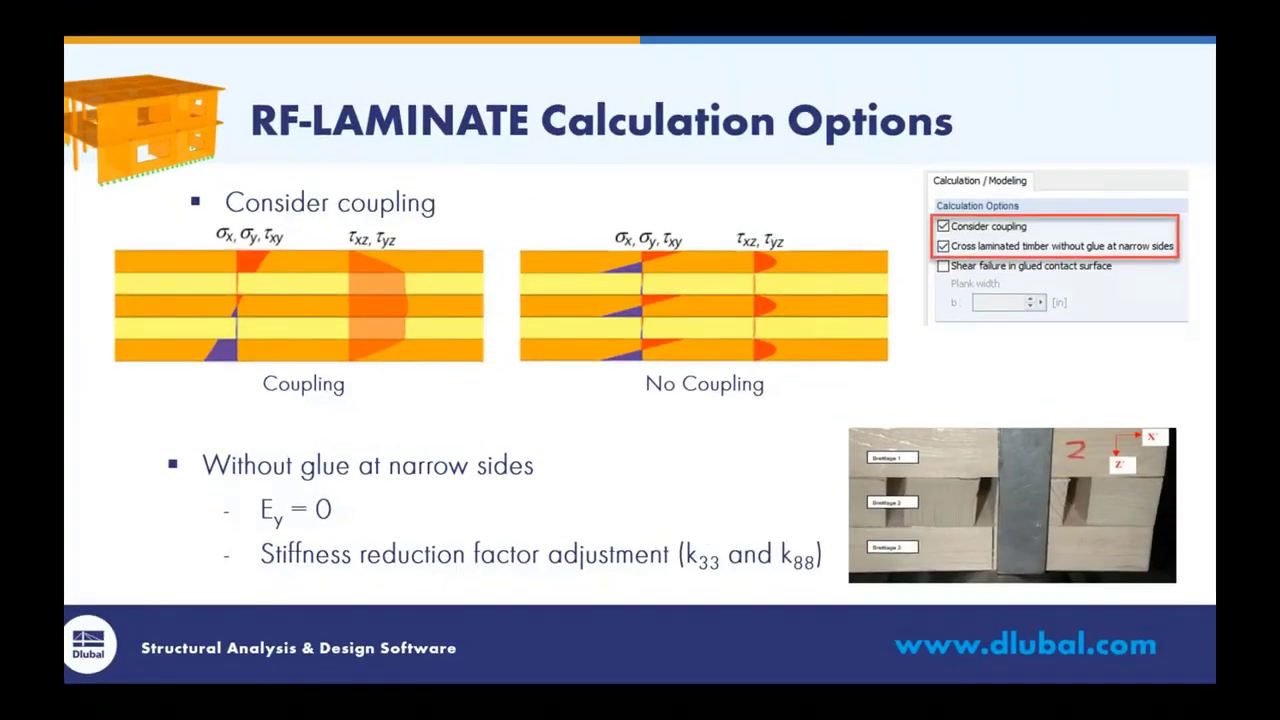
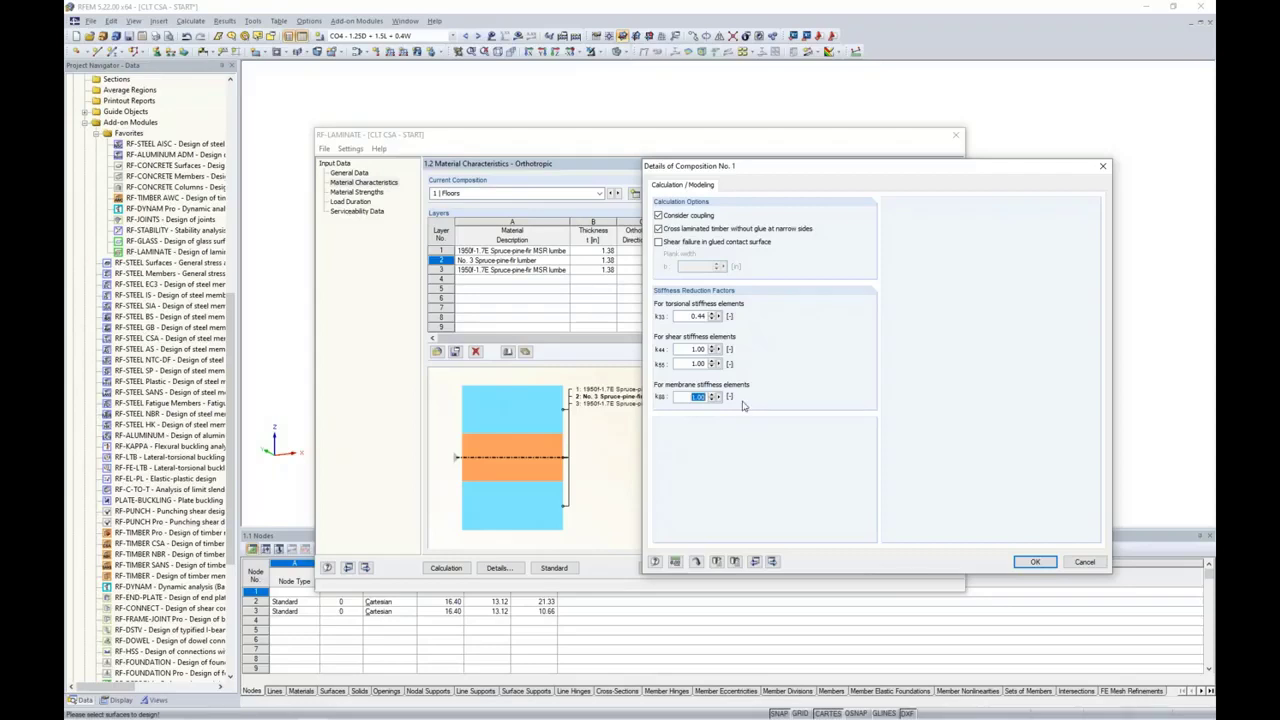
# Step: Set the Floors composition's membrane stiffness reduction factor k88 to 0.533 and accept the composition details
pyautogui.write('0.533')
pyautogui.click(1035, 561)
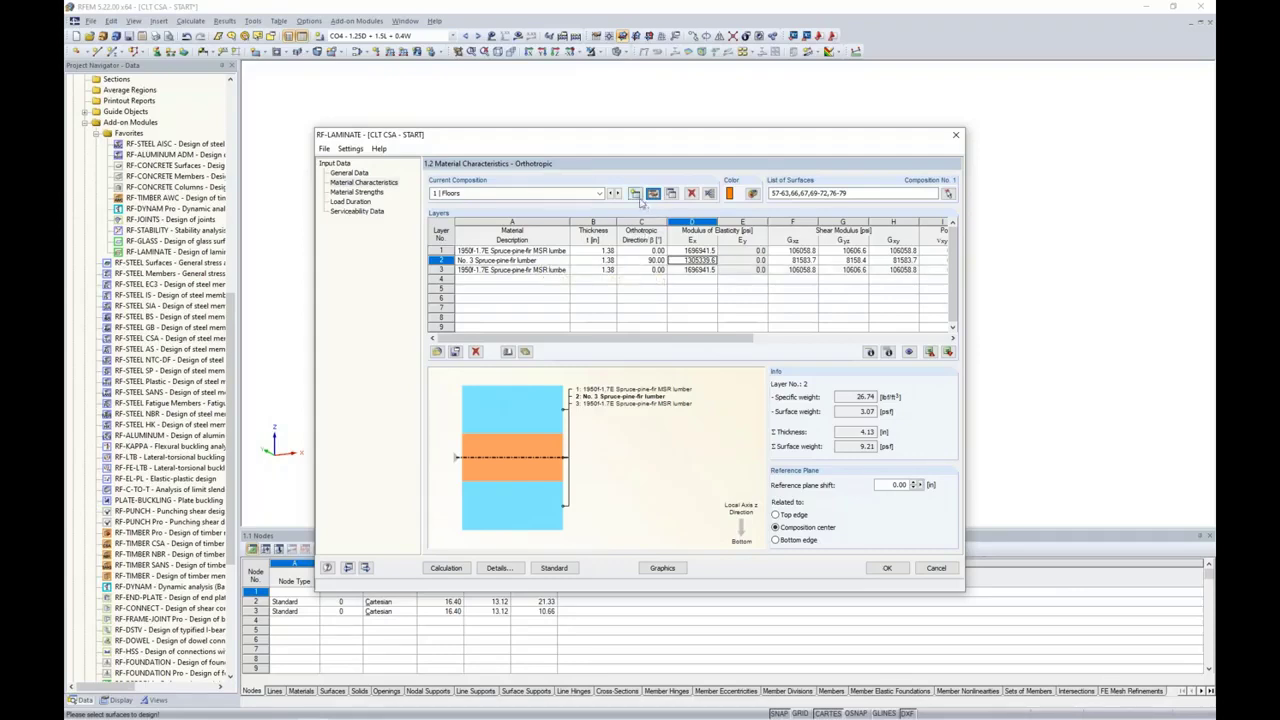
# Step: Create a new composition named Walls and set its colour to orange (RGB 255, 128, 0)
pyautogui.click(635, 194)
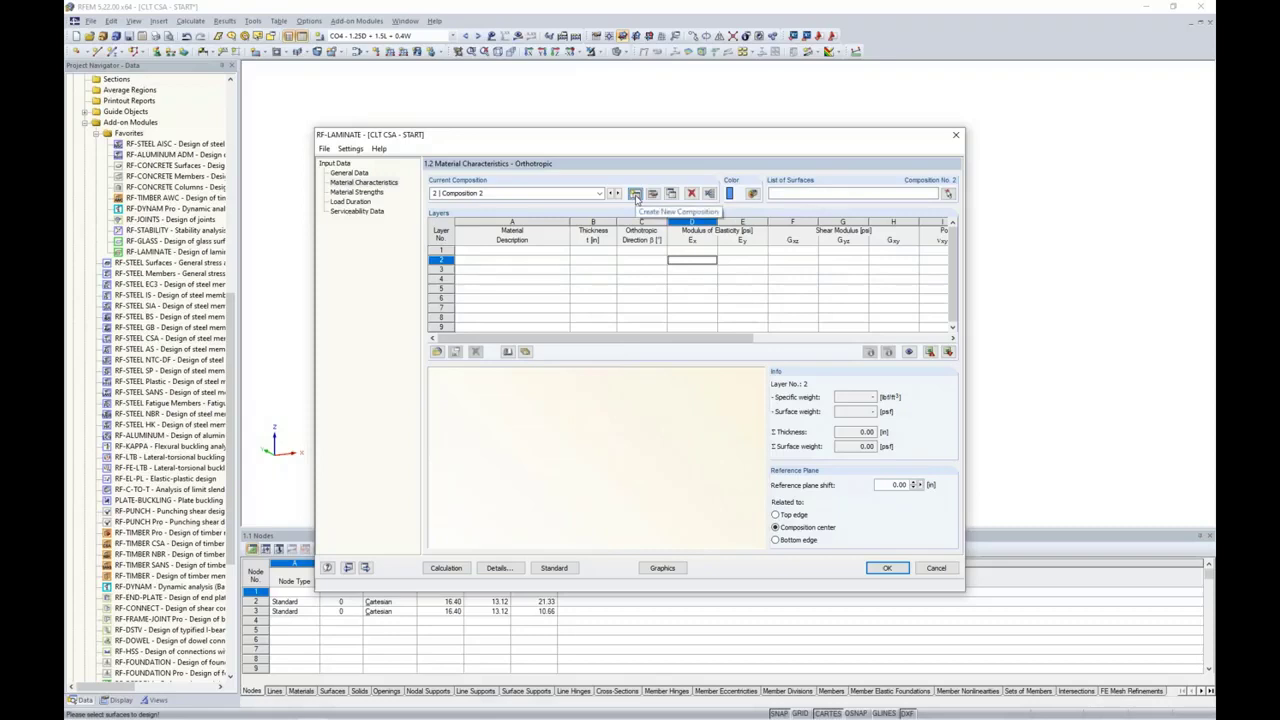
pyautogui.click(513, 194)
pyautogui.write('Walls')
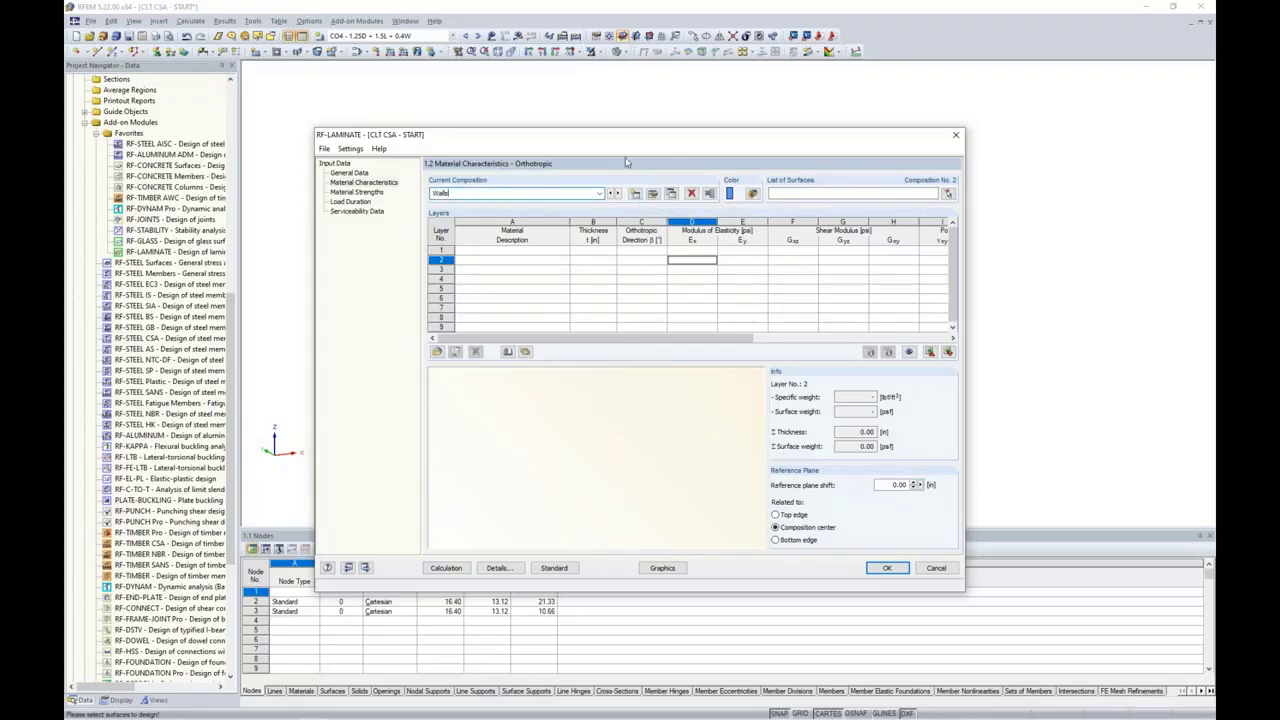
pyautogui.click(753, 194)
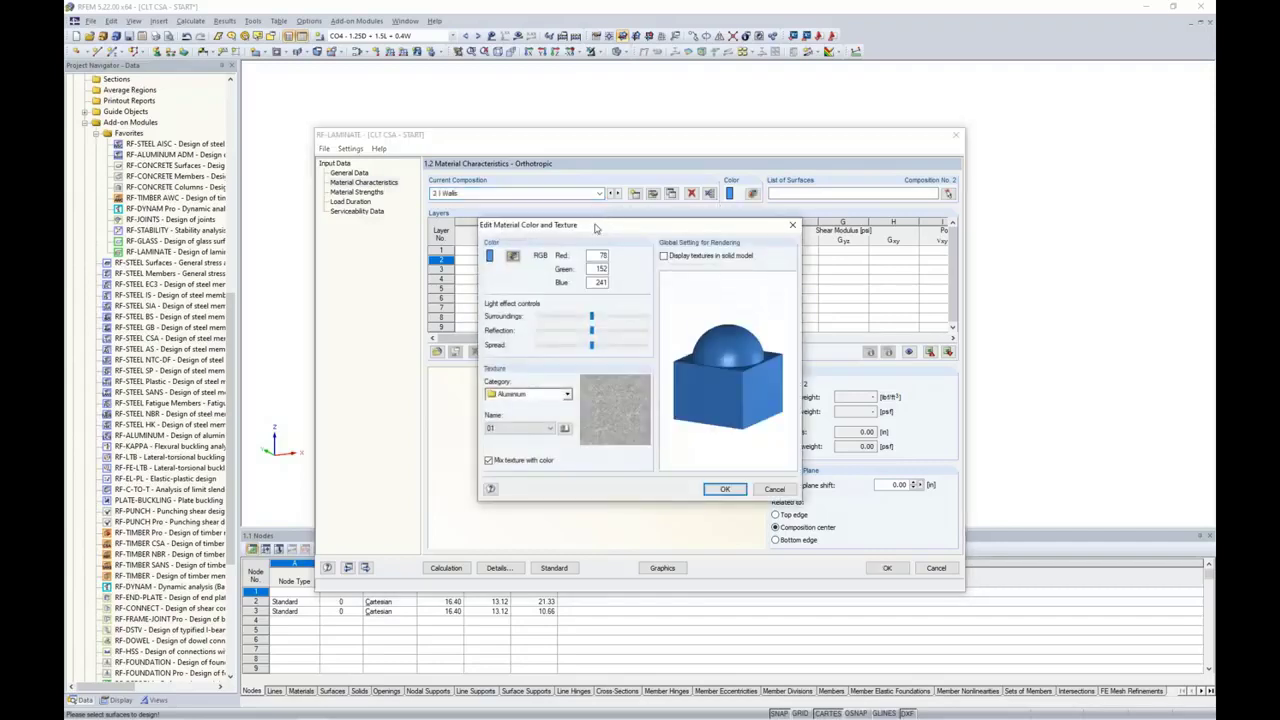
pyautogui.click(512, 256)
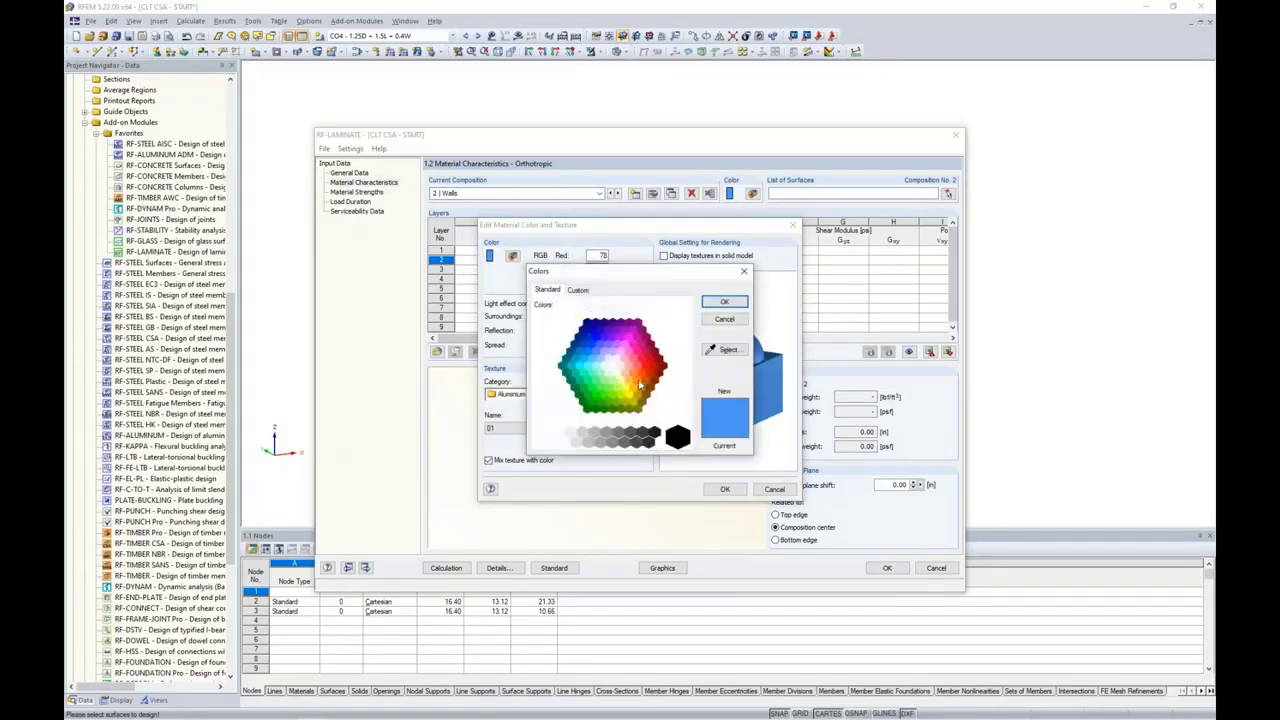
pyautogui.click(652, 383)
pyautogui.click(724, 301)
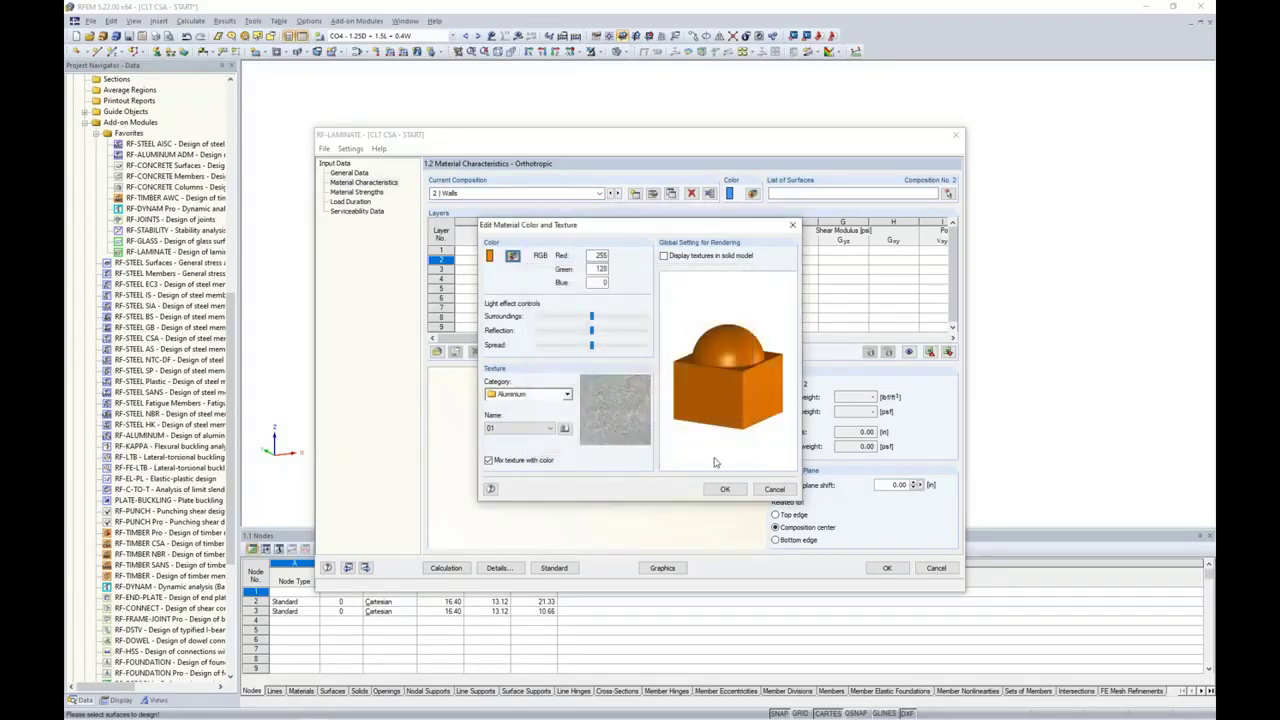
pyautogui.click(724, 489)
# Step: Assign the wall surfaces of both storeys to the Walls composition and import the 105mm CLT Grade E1 layers from ANSI/APA PRG 320 CLT - CAN
pyautogui.click(950, 193)
pyautogui.keyDown('ctrl'); pyautogui.moveTo(932, 320); pyautogui.dragTo(834, 300, button='middle'); pyautogui.keyUp('ctrl')
pyautogui.scroll(-1, 846, 300)
pyautogui.moveTo(881, 293); pyautogui.dragTo(527, 287)
pyautogui.moveTo(874, 361); pyautogui.dragTo(527, 345)
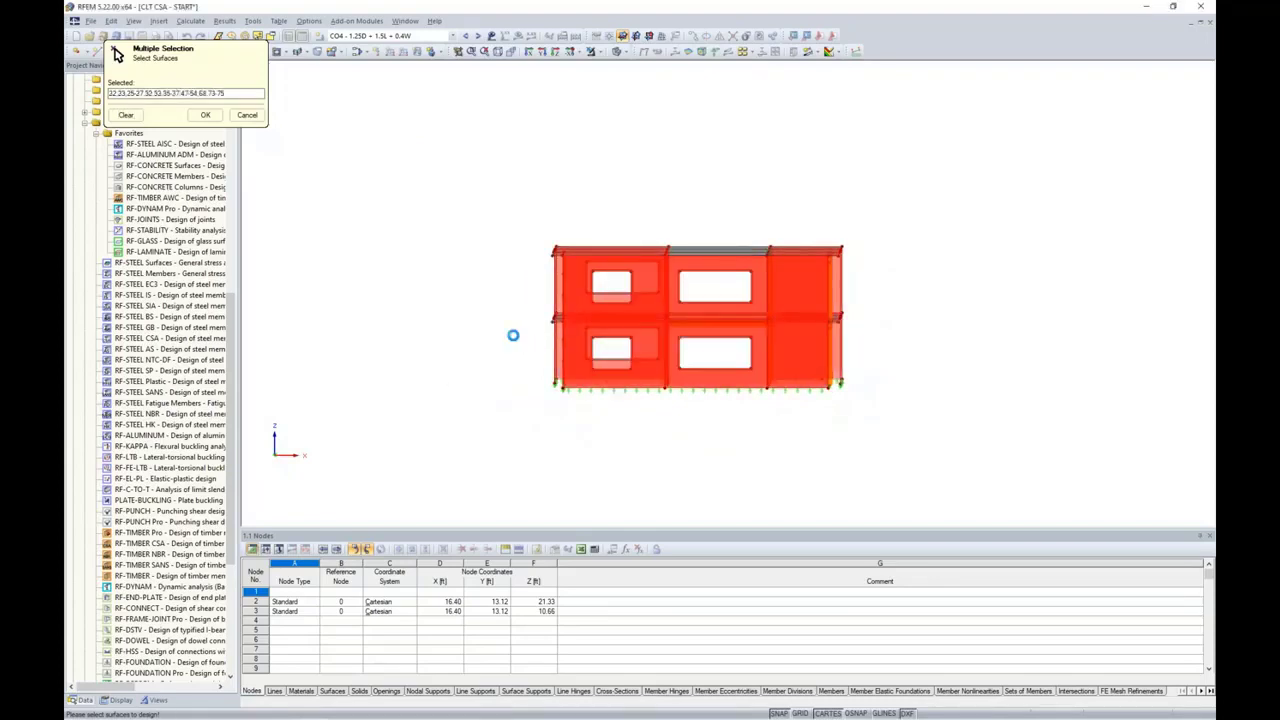
pyautogui.click(205, 115)
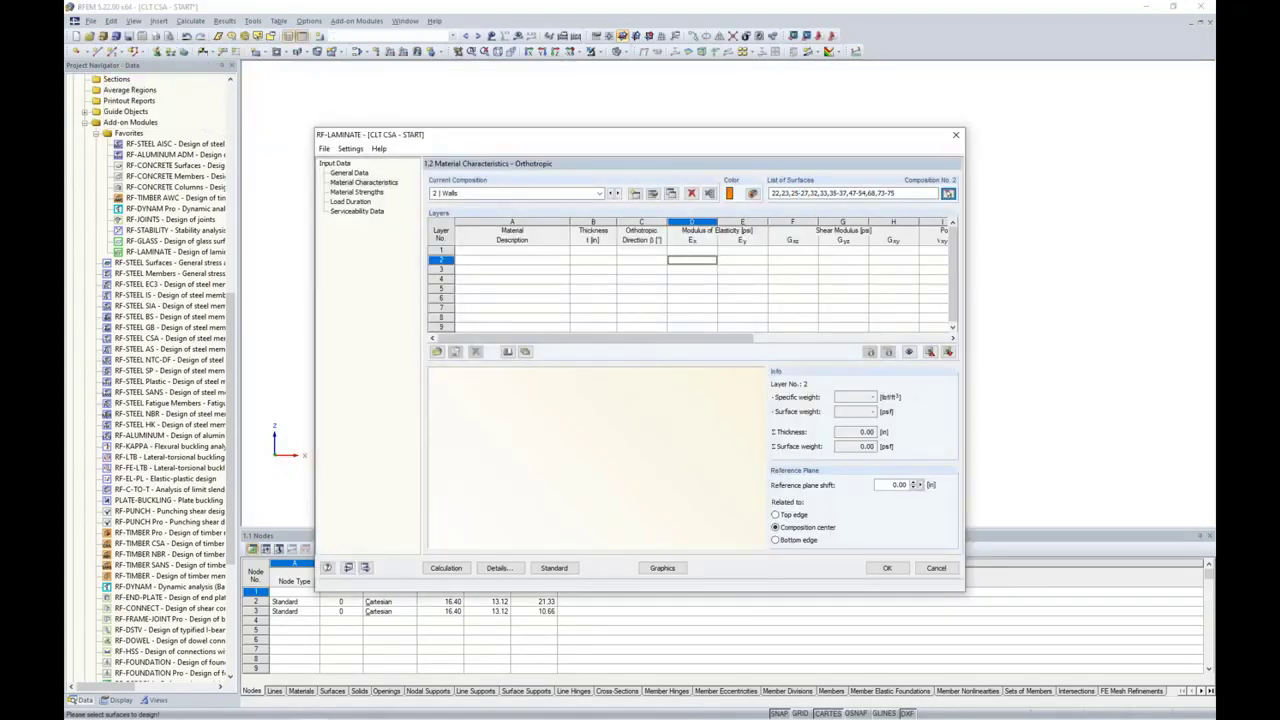
pyautogui.click(527, 354)
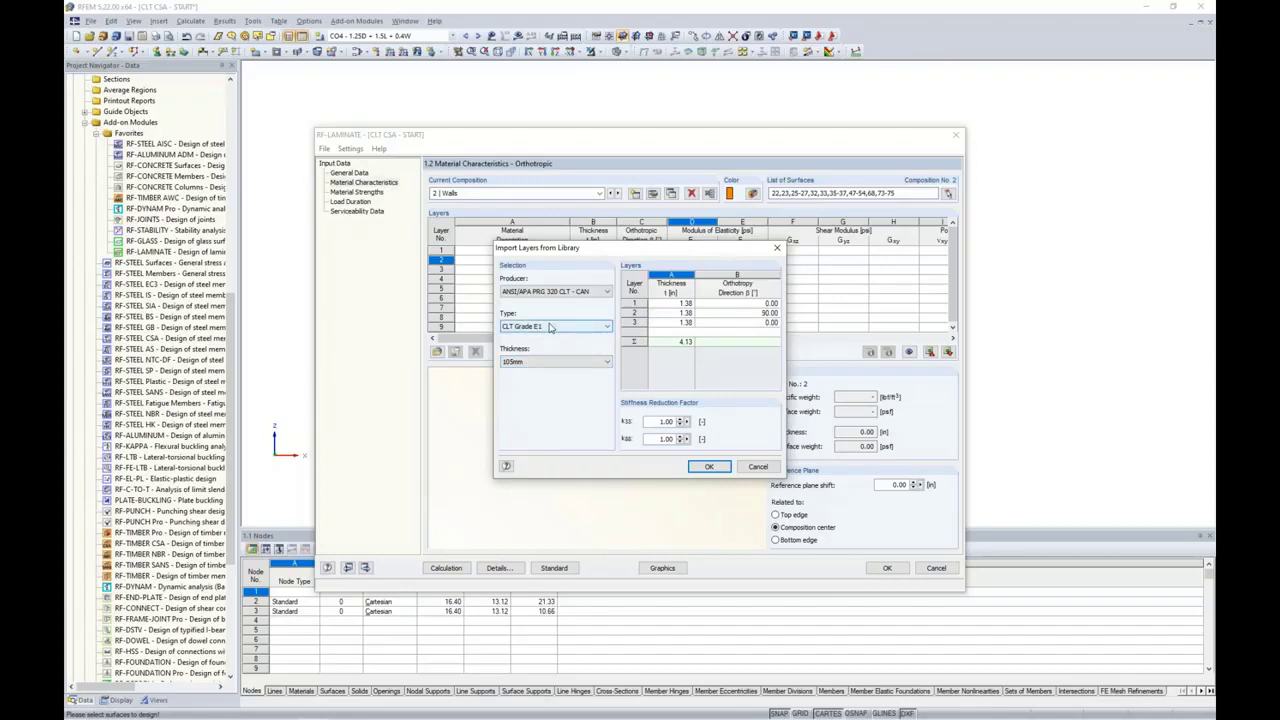
pyautogui.click(708, 466)
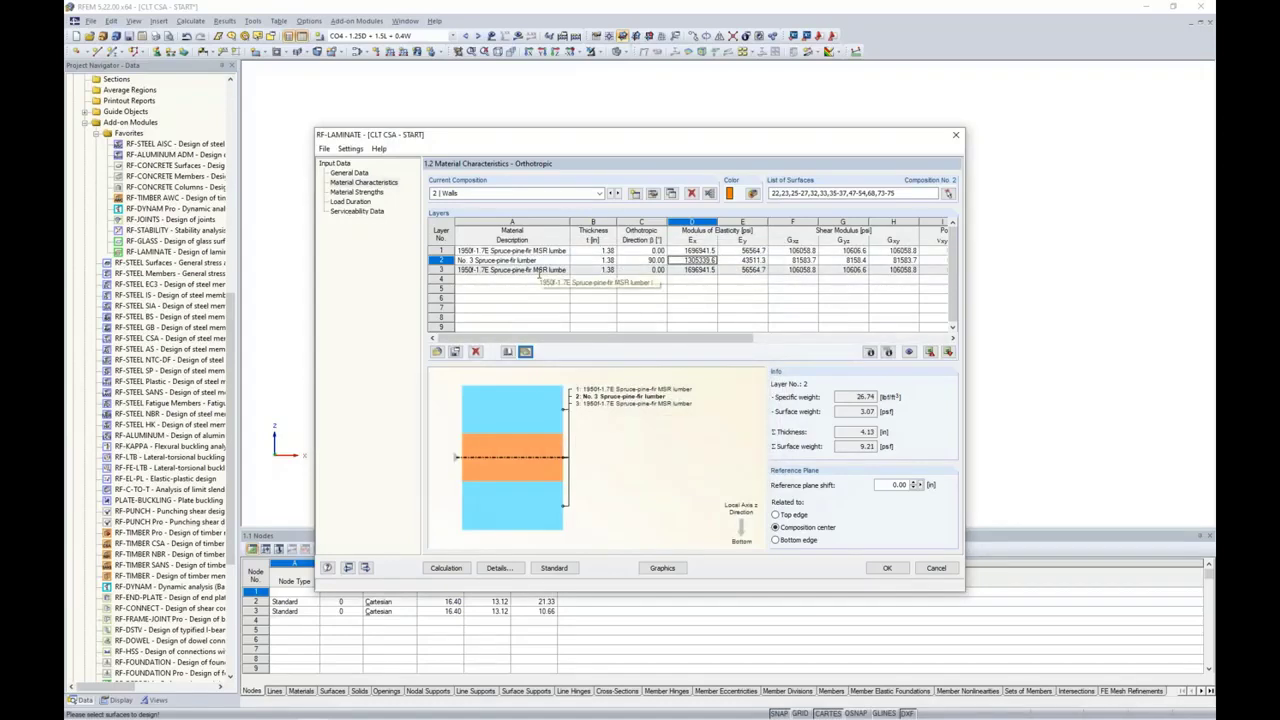
# Step: For the Walls composition, enable no glue at narrow sides and shear failure in glued contact surface, with a plank width of 4 in
pyautogui.click(654, 196)
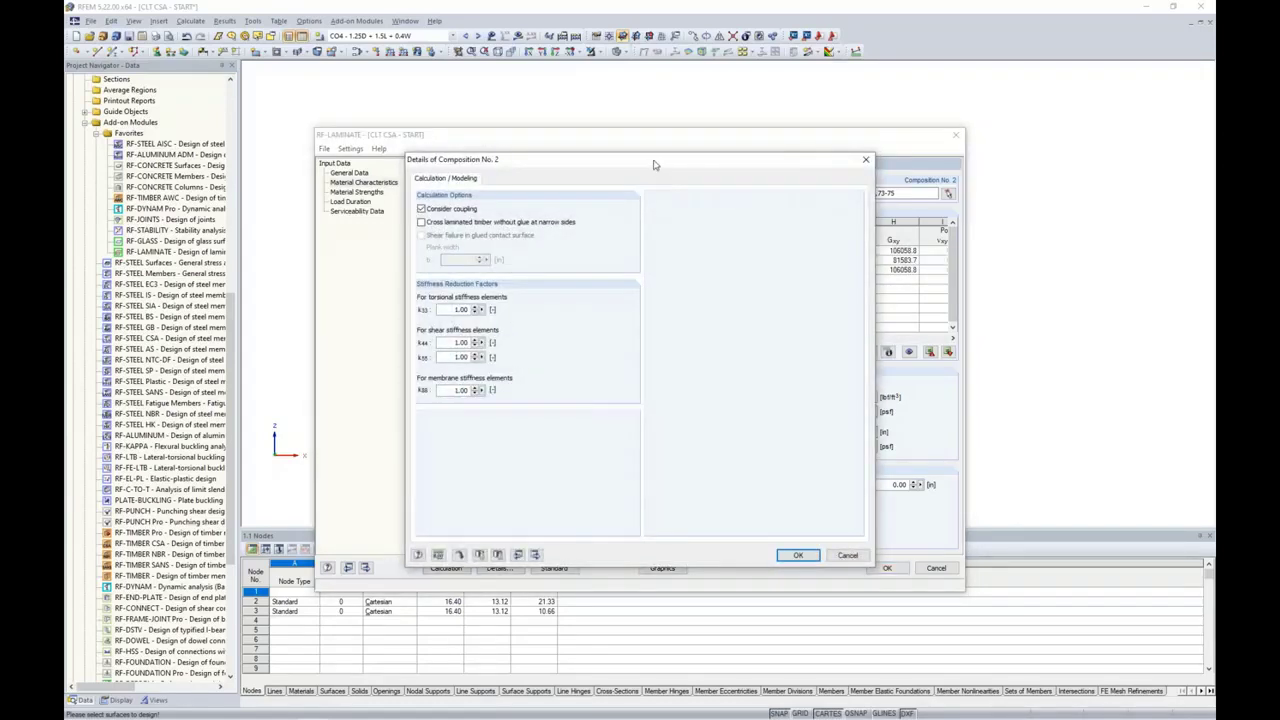
pyautogui.moveTo(658, 168); pyautogui.dragTo(686, 260)
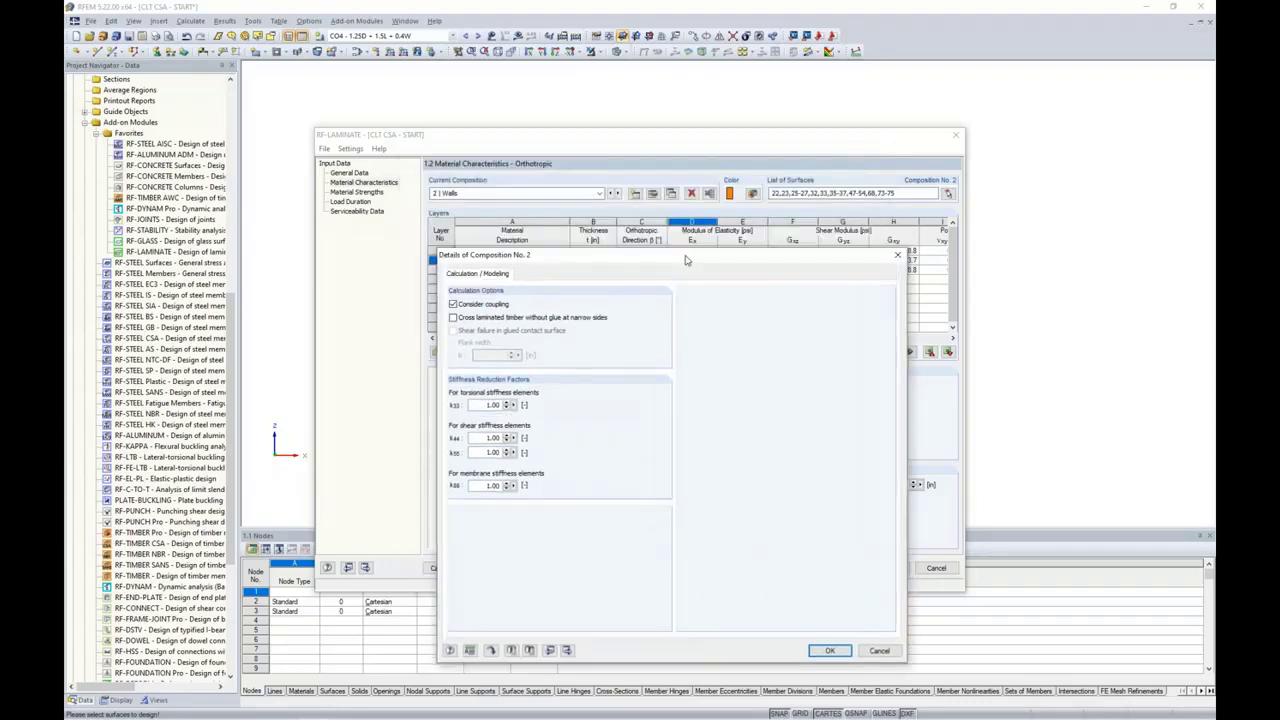
pyautogui.click(453, 318)
pyautogui.click(453, 331)
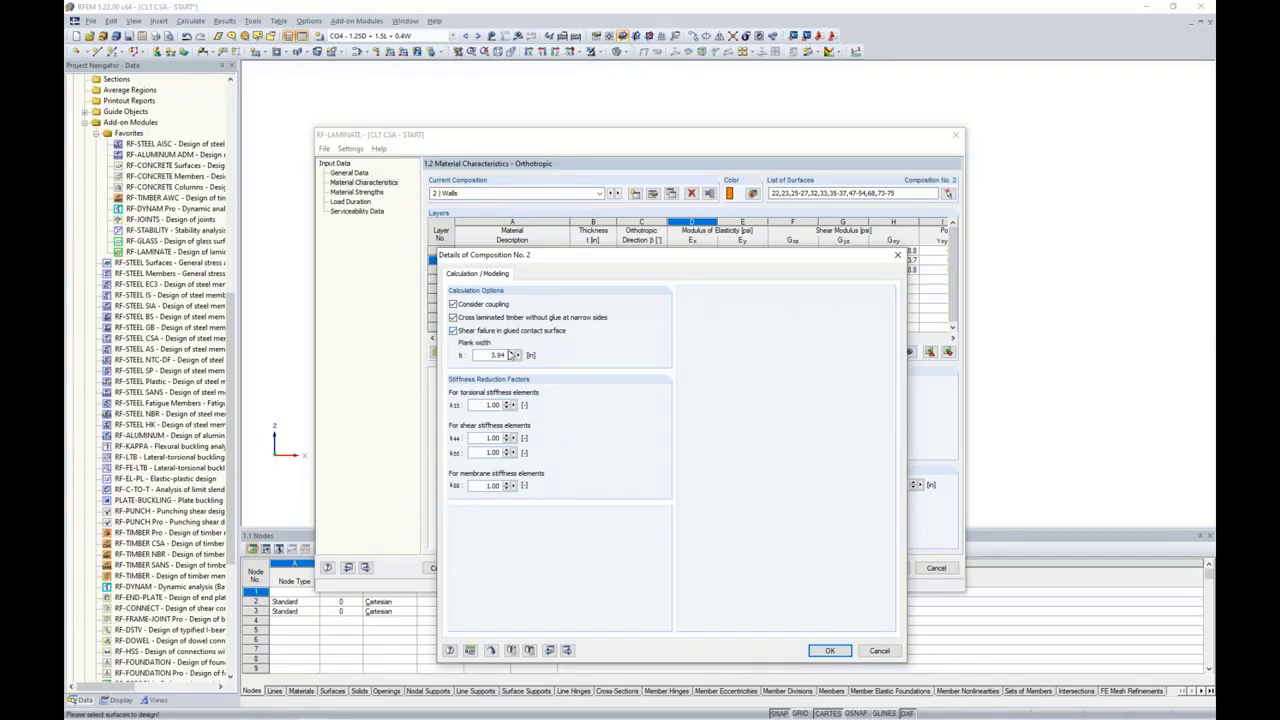
pyautogui.doubleClick(490, 355)
pyautogui.write('4.')
# Step: Set the Walls composition's stiffness reduction factors to 0.433 for torsion (k33) and 0.533 for membrane (k88)
pyautogui.doubleClick(492, 405)
pyautogui.write('0.433')
pyautogui.doubleClick(492, 485)
pyautogui.write('0.533')
pyautogui.click(827, 651)
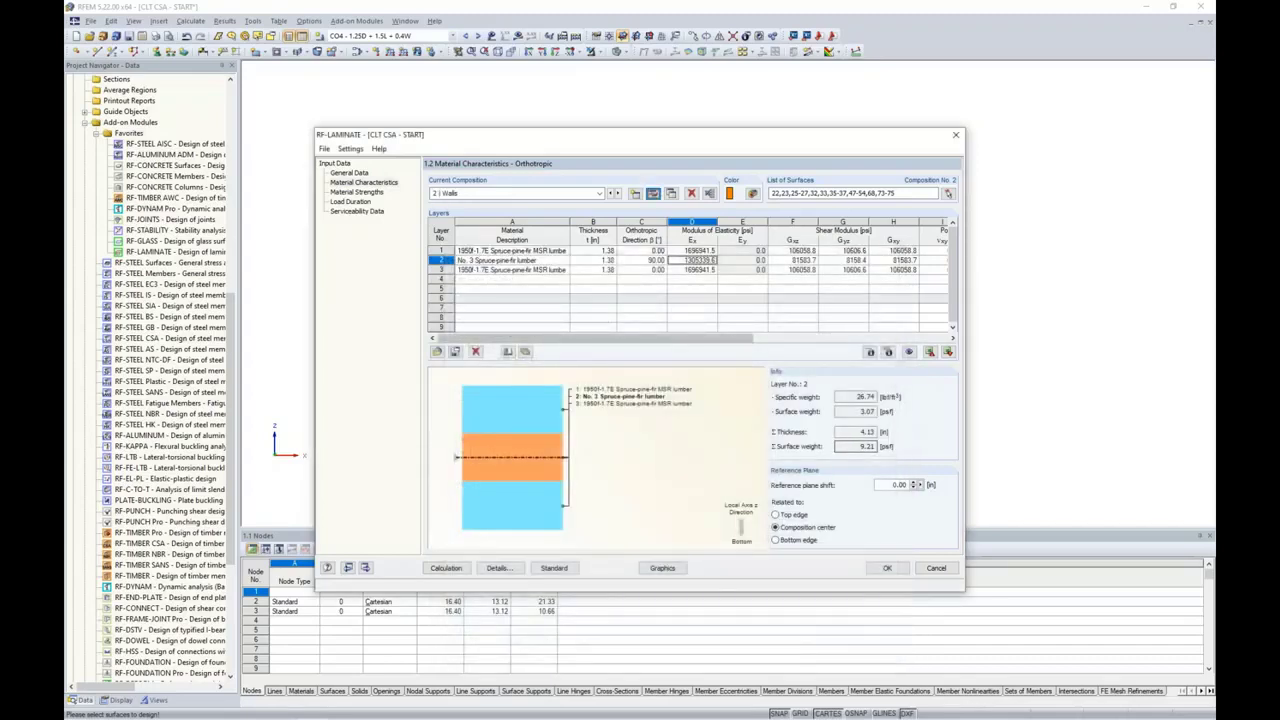
# Step: Examine the partial stiffness matrix elements of layer 1 and the extended stiffness matrix elements of the Walls composition
pyautogui.click(561, 252)
pyautogui.click(547, 251)
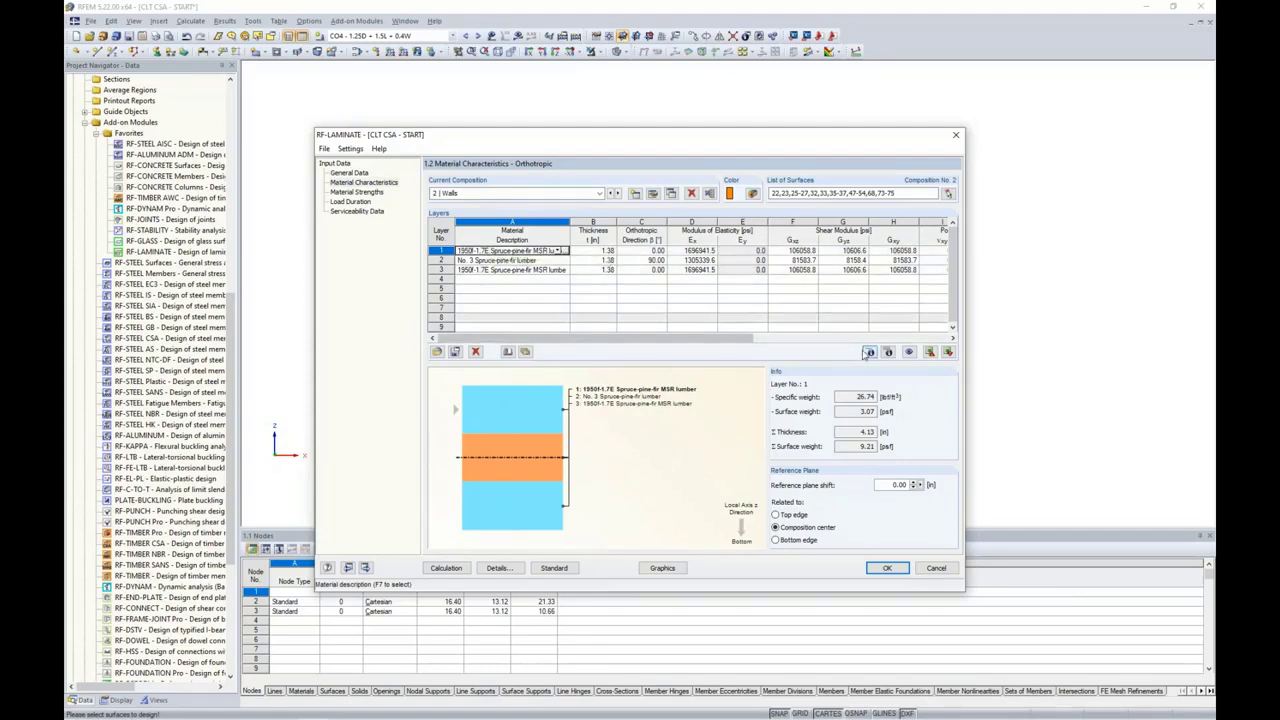
pyautogui.click(870, 352)
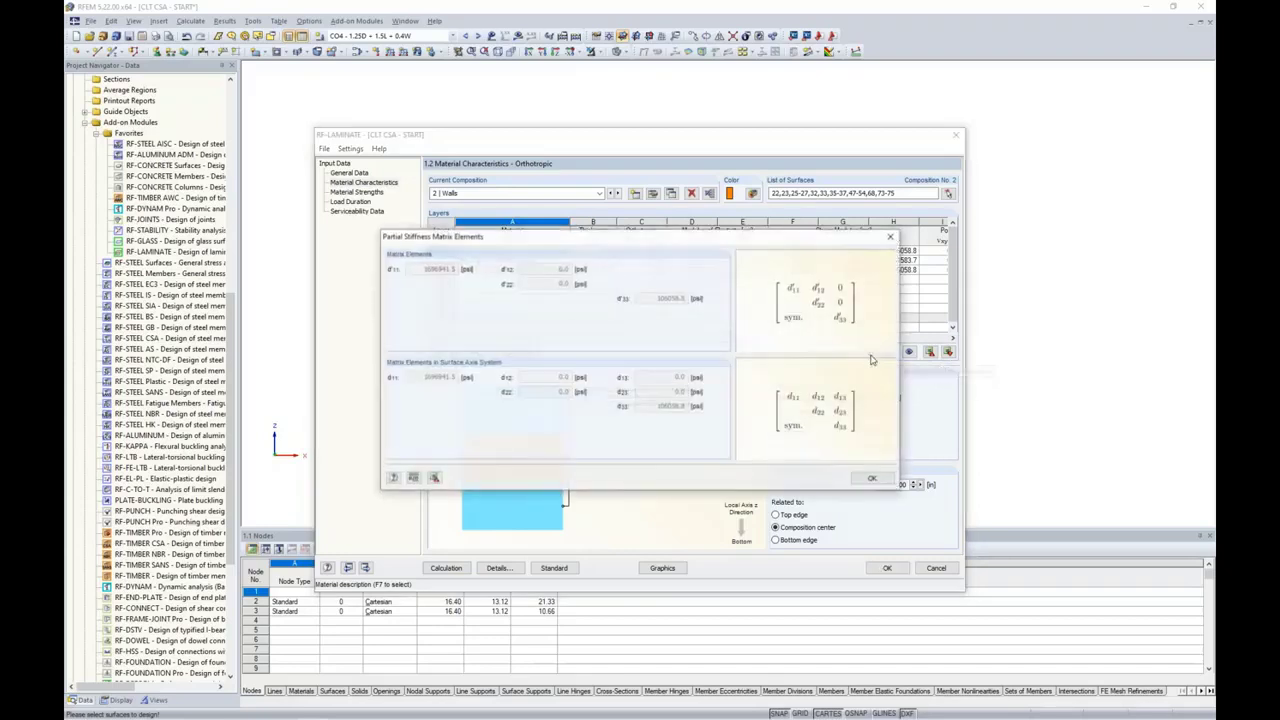
pyautogui.moveTo(790, 244); pyautogui.dragTo(698, 290)
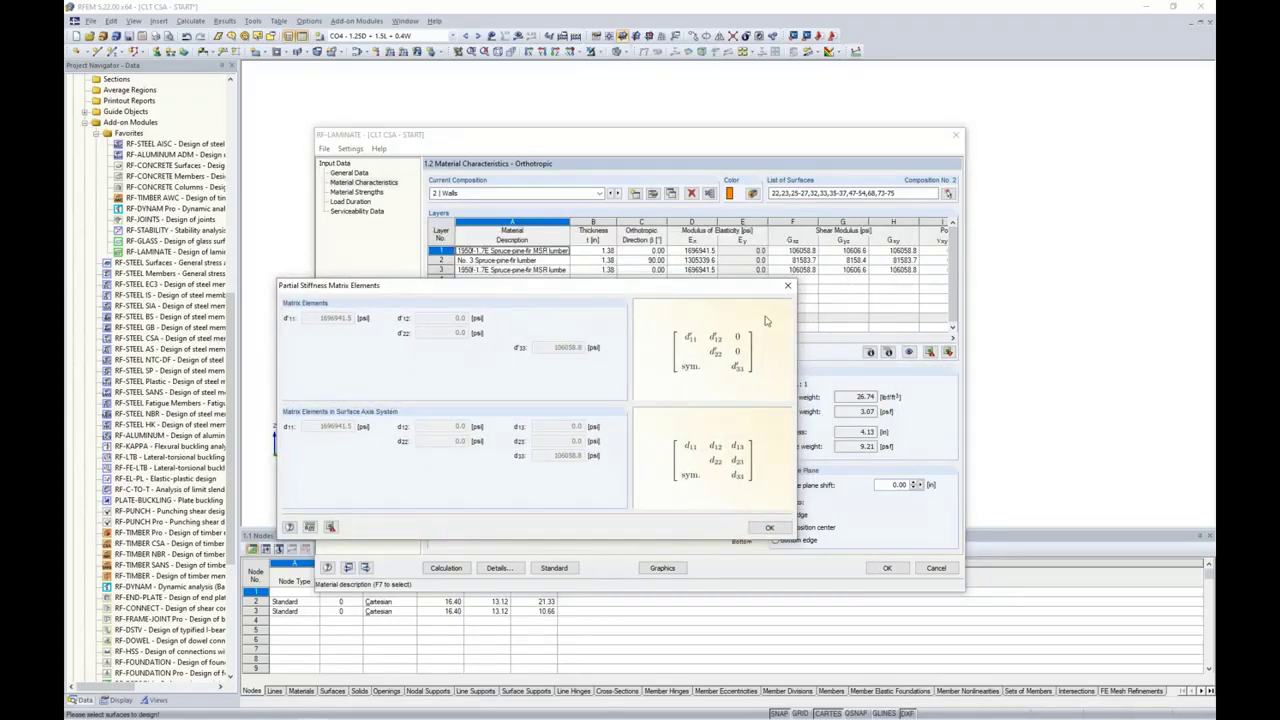
pyautogui.click(787, 286)
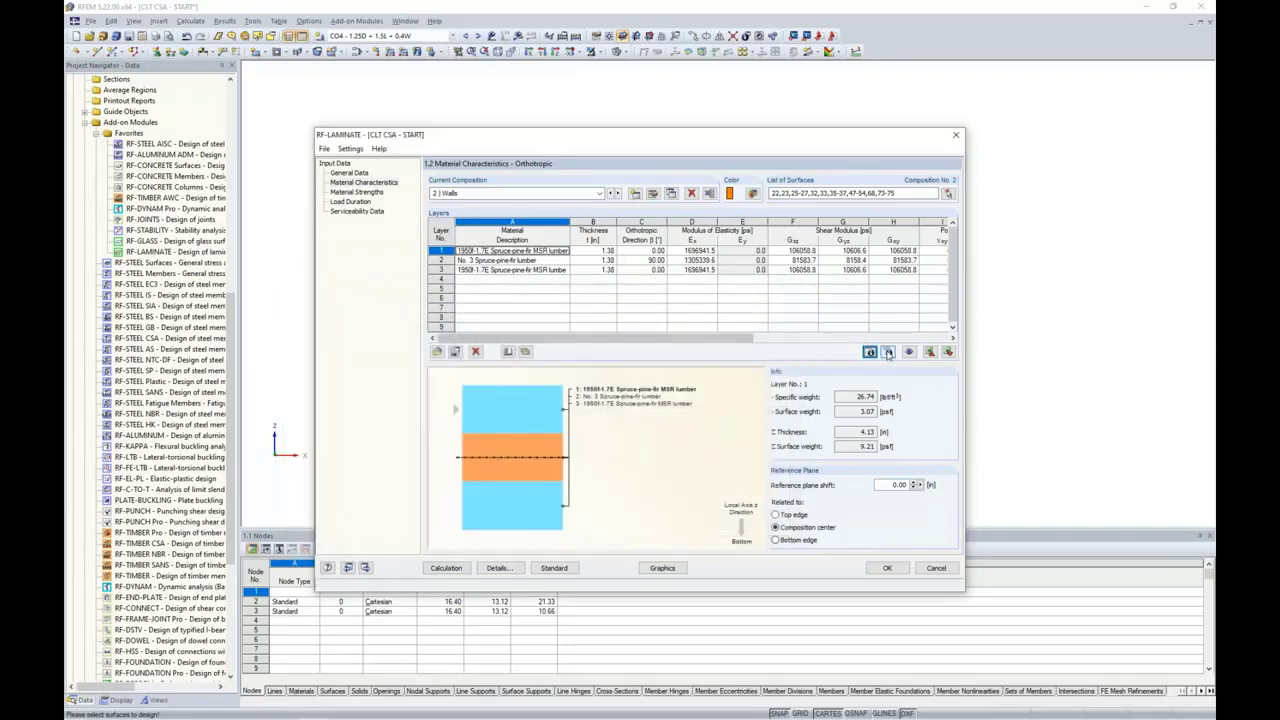
pyautogui.click(888, 354)
pyautogui.moveTo(808, 208); pyautogui.dragTo(737, 303)
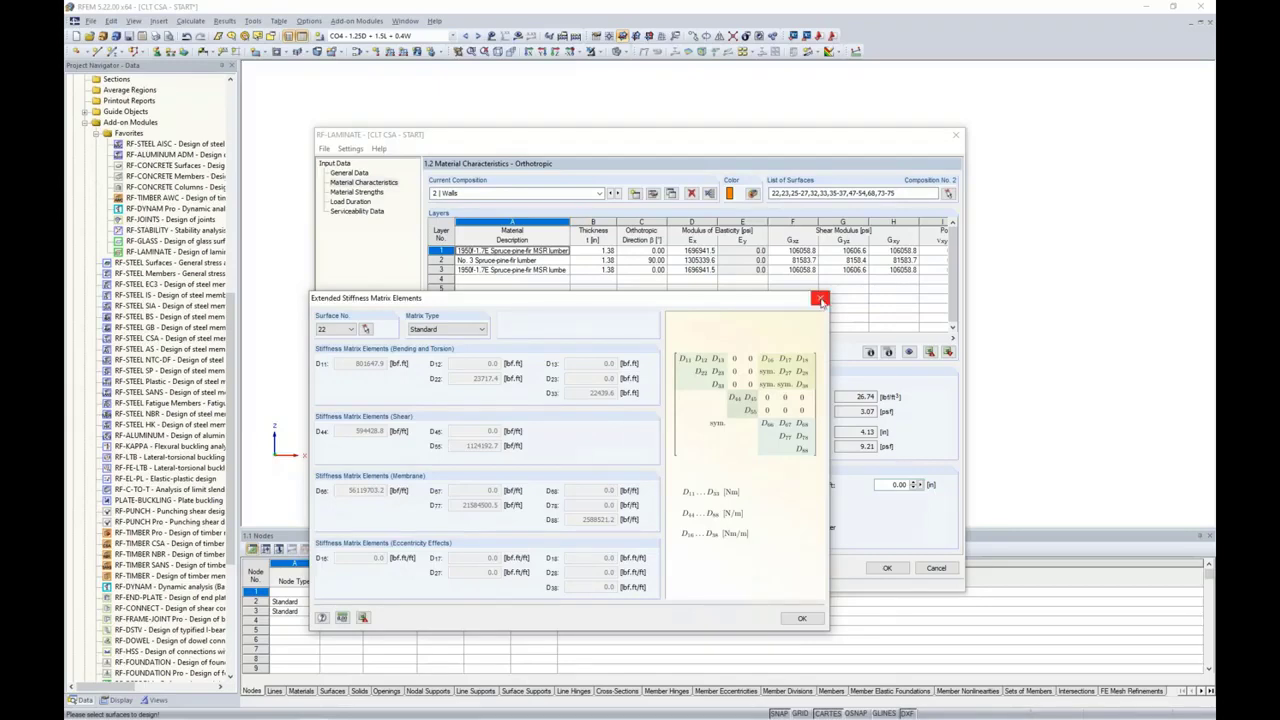
pyautogui.click(820, 298)
# Step: Review the material strengths of the layers in the Walls and Floors compositions
pyautogui.click(362, 192)
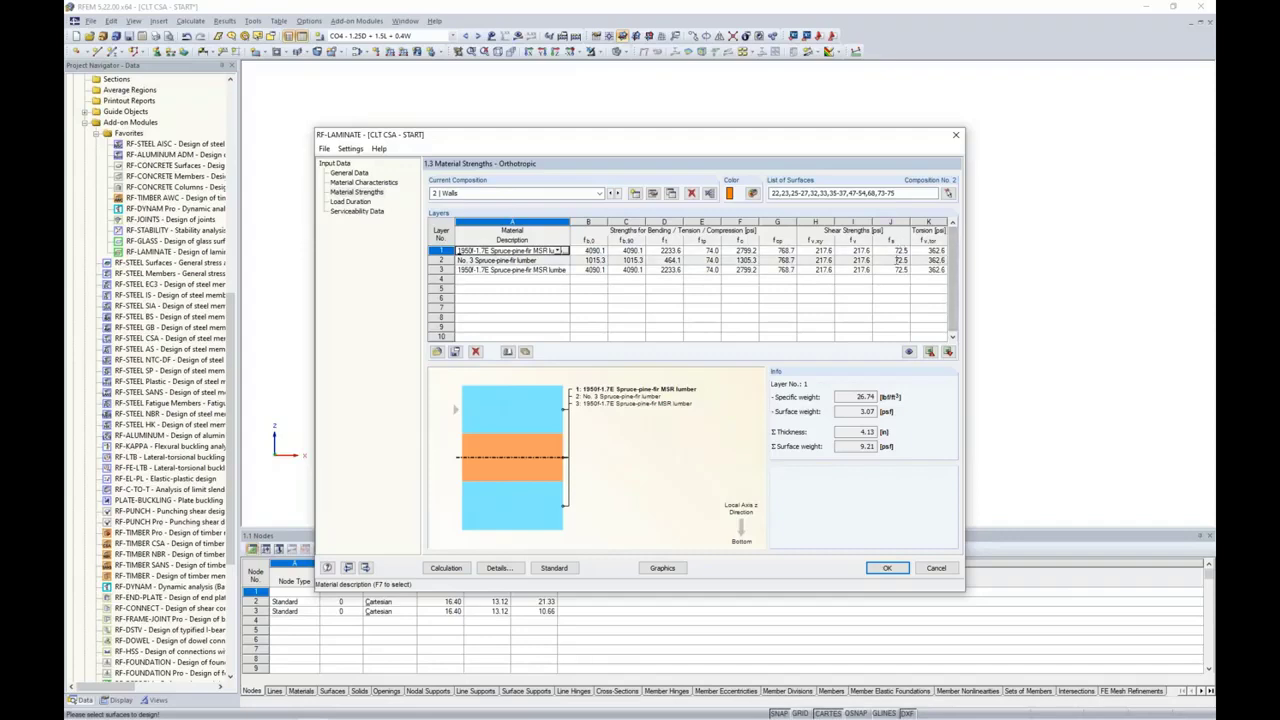
pyautogui.click(612, 194)
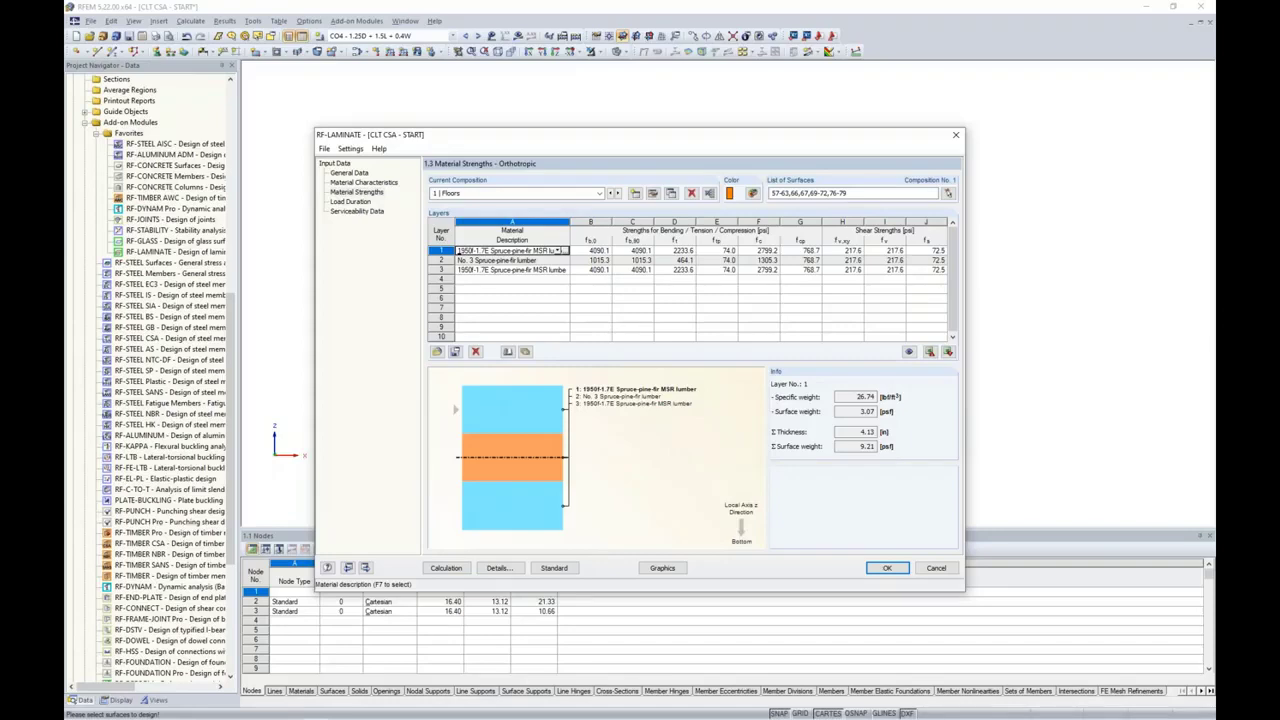
# Step: Open the CSA O86-14 standard settings to review the design factors
pyautogui.click(552, 568)
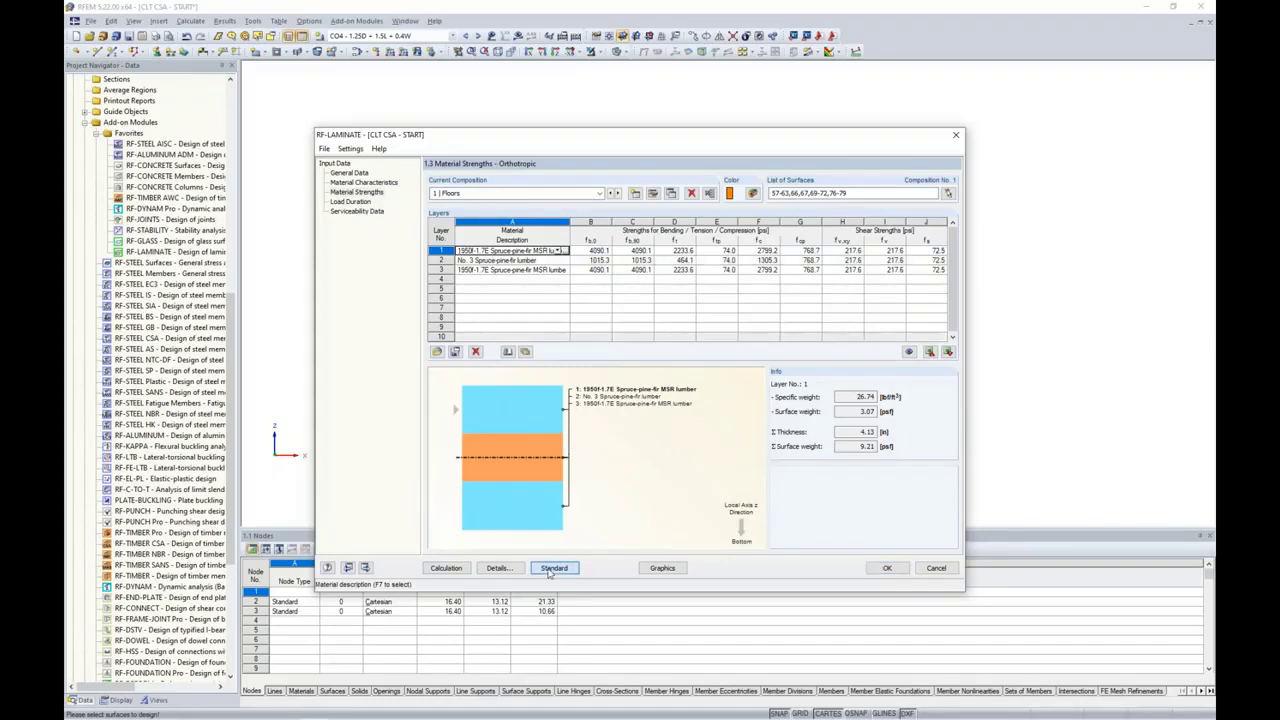
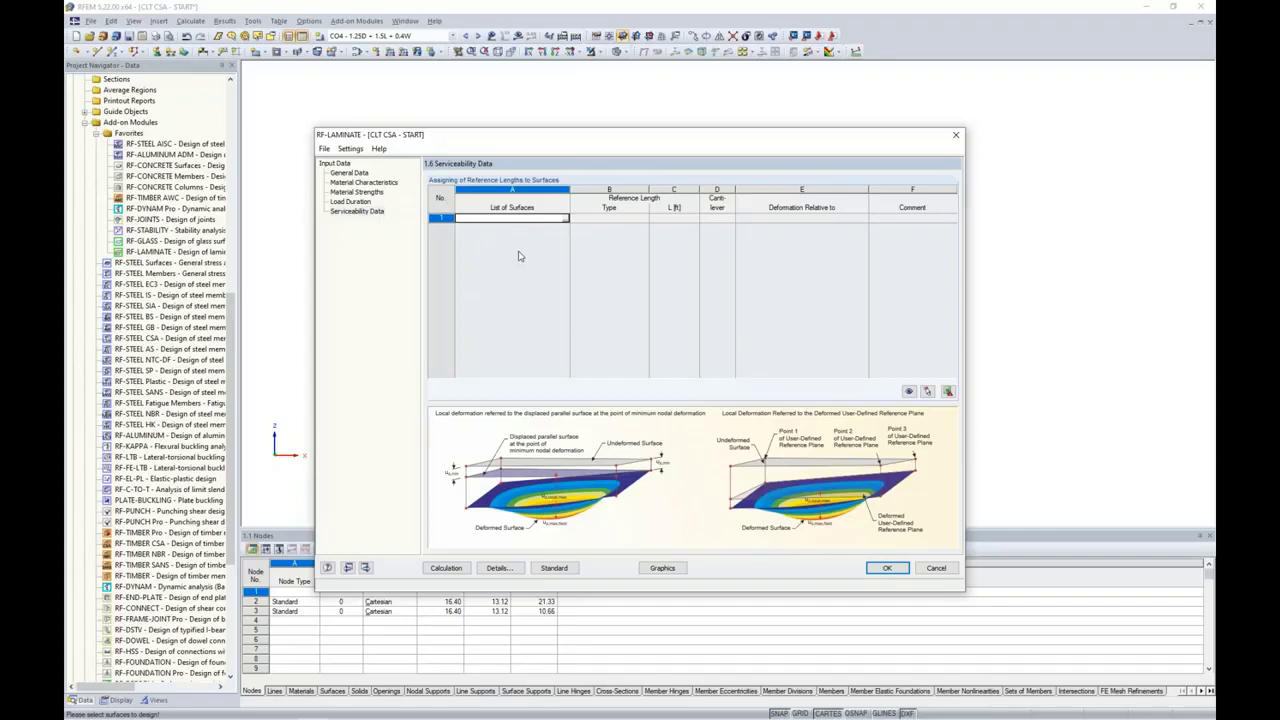
# Step: Assign the roof surfaces 57-63, 76 and 79 to the first row of the serviceability data by picking them in the model
pyautogui.click(565, 219)
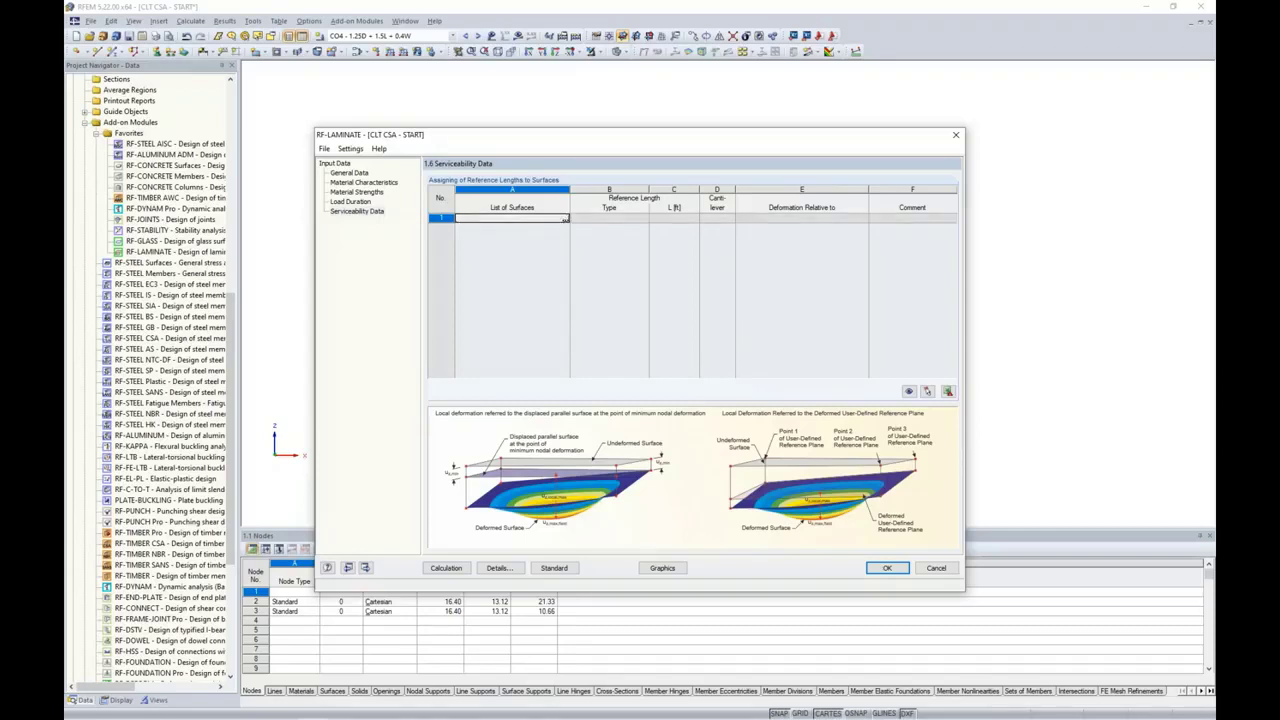
pyautogui.moveTo(502, 209); pyautogui.dragTo(886, 277)
pyautogui.keyDown('ctrl'); pyautogui.moveTo(886, 277); pyautogui.dragTo(894, 306, button='middle'); pyautogui.keyUp('ctrl')
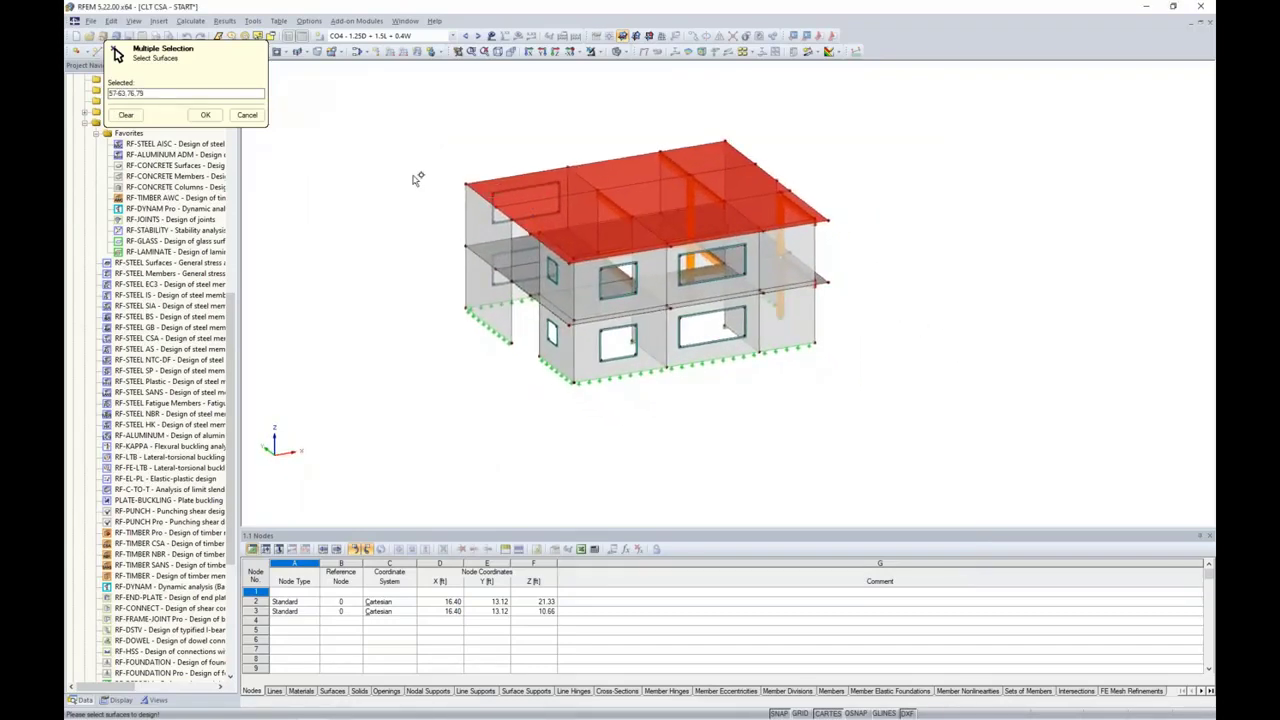
pyautogui.click(205, 114)
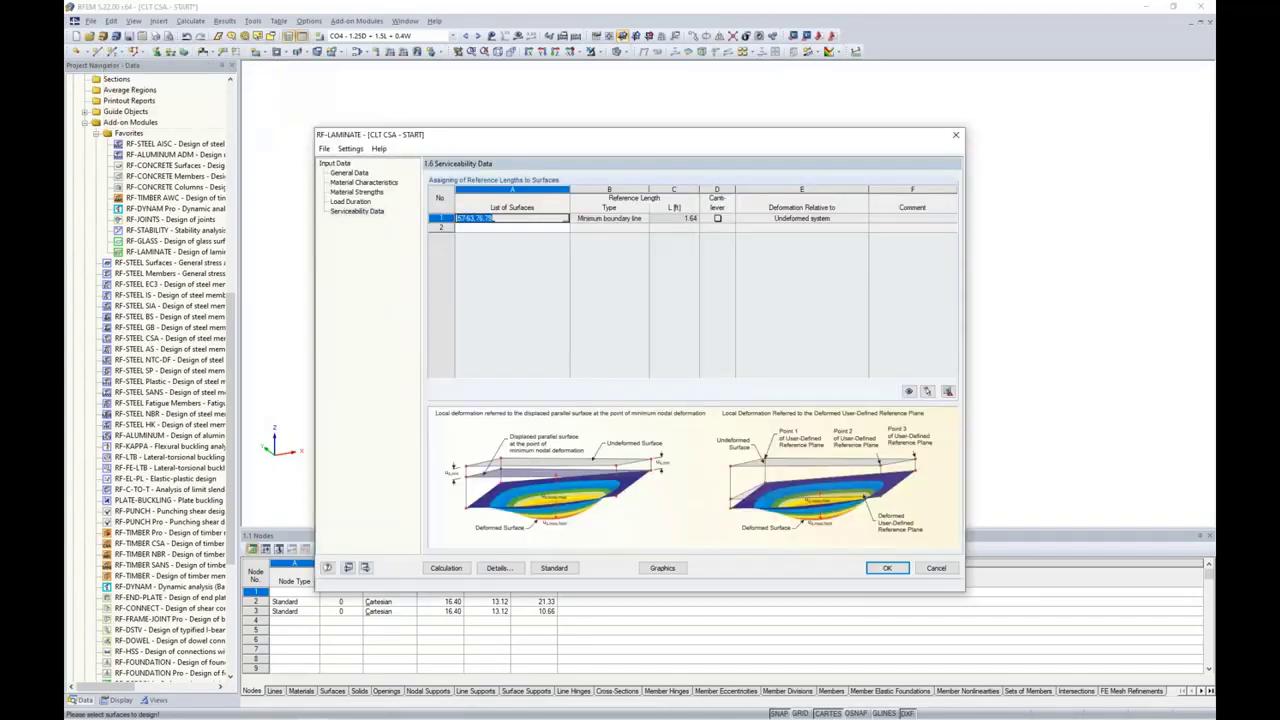
# Step: Set the roof surfaces' reference length to the maximum boundary line, with deformation relative to the undeformed system
pyautogui.click(643, 218)
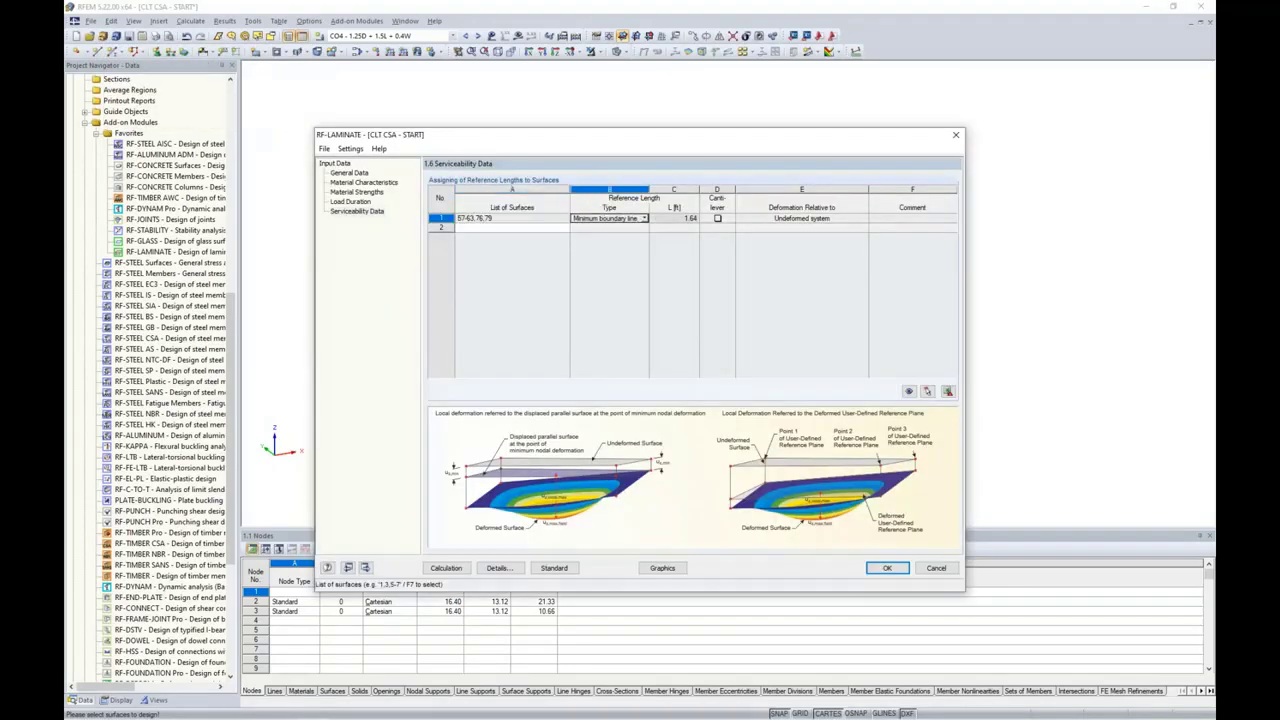
pyautogui.click(645, 218)
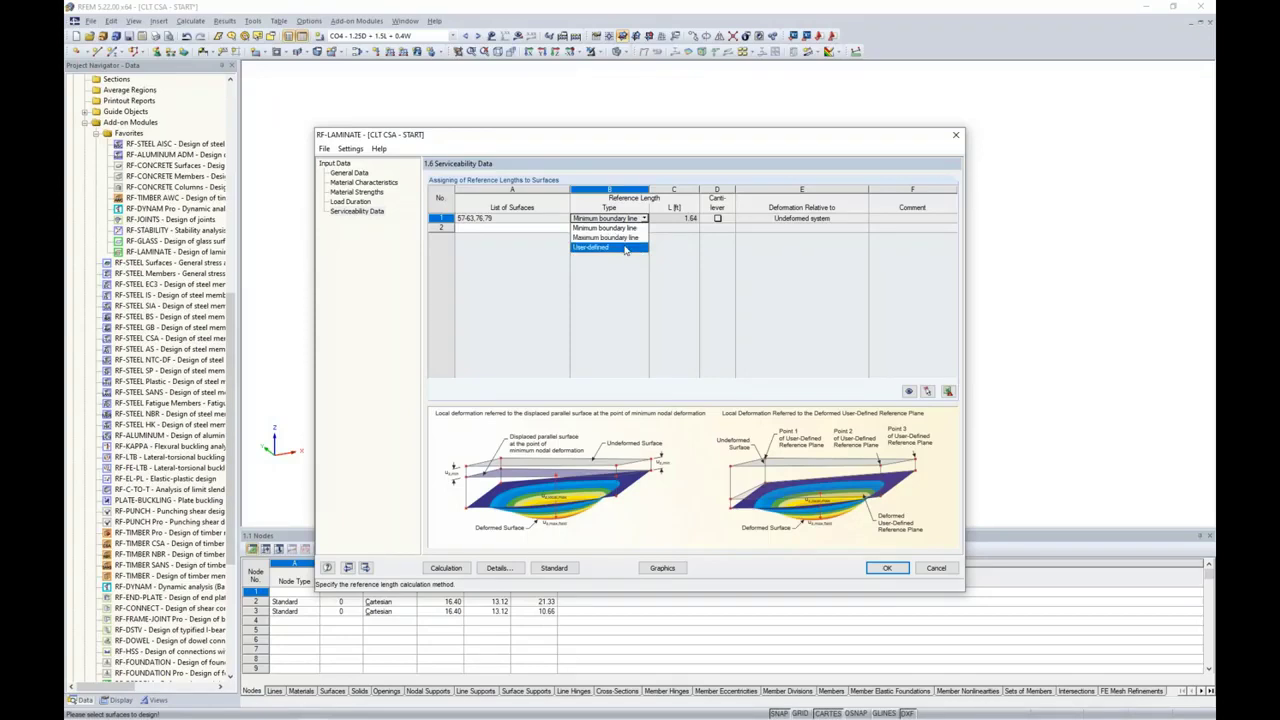
pyautogui.click(610, 237)
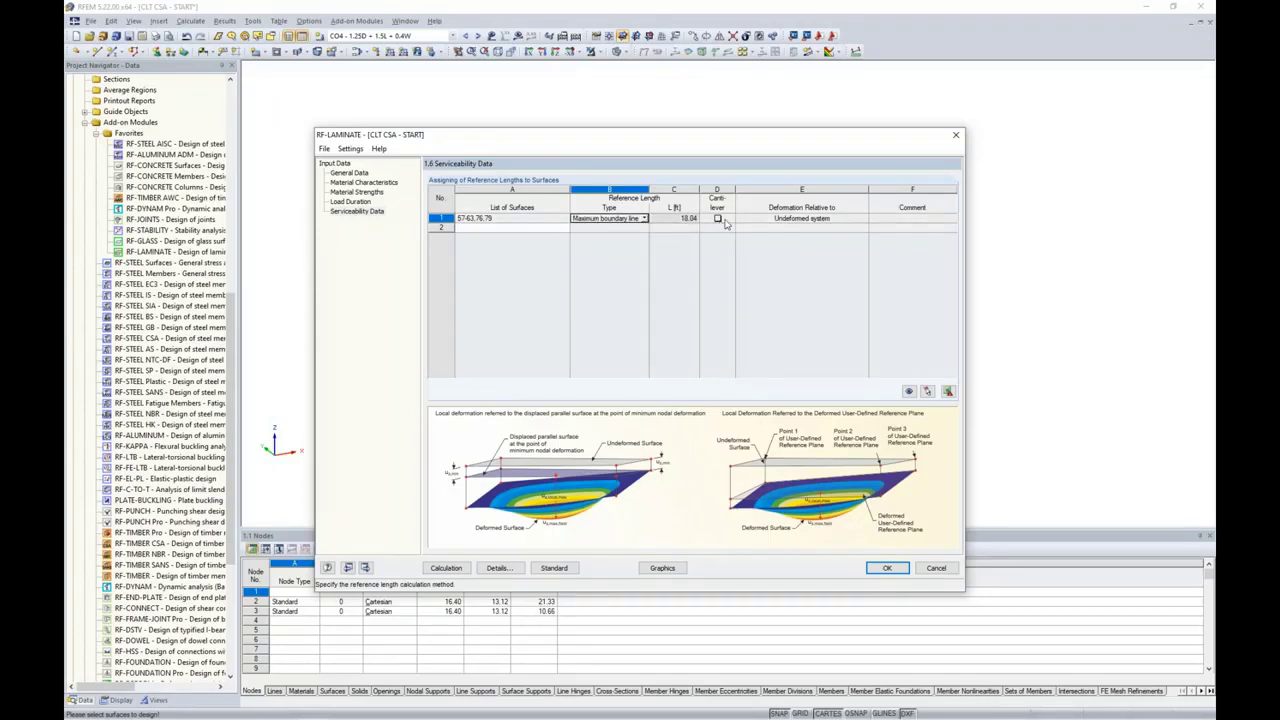
pyautogui.click(759, 220)
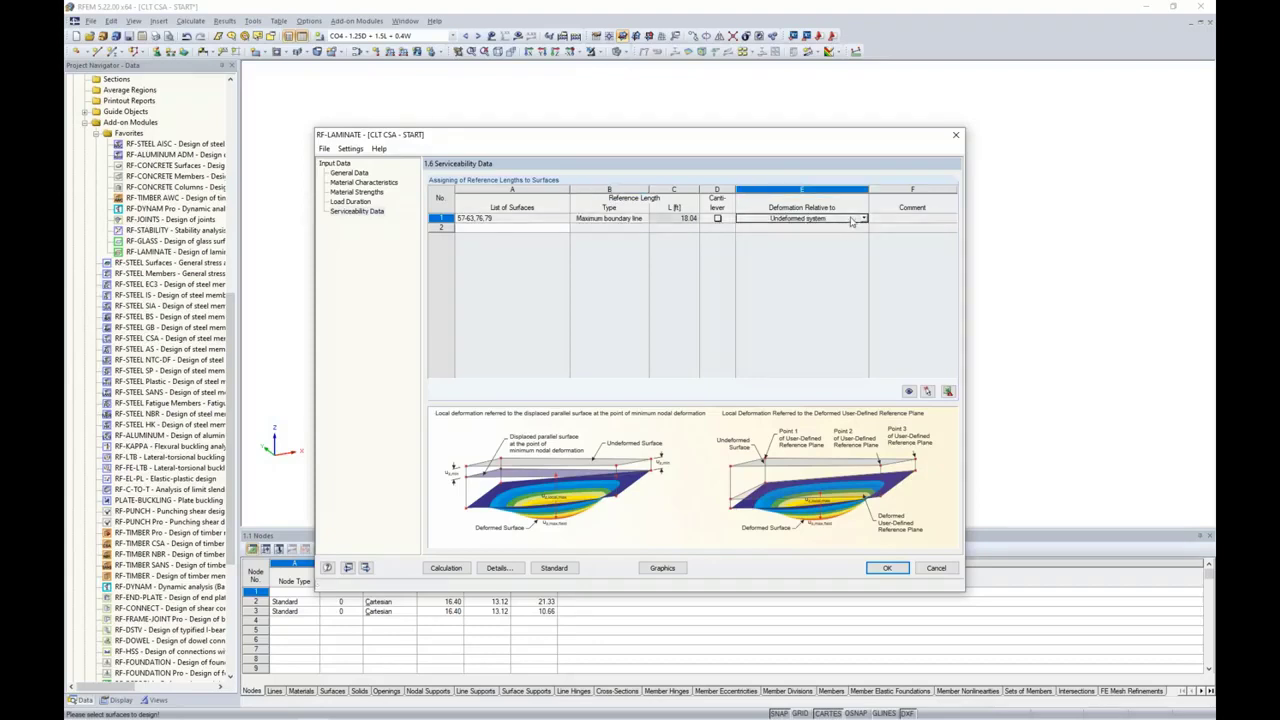
pyautogui.click(864, 218)
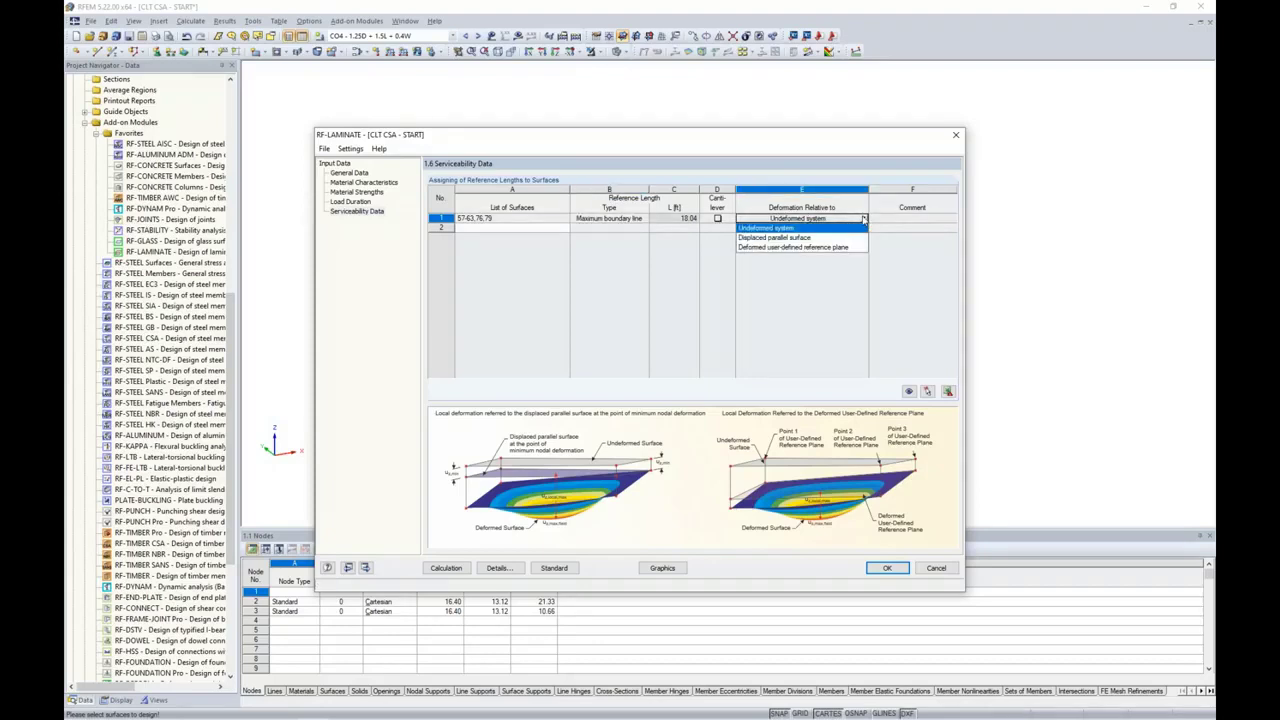
pyautogui.click(798, 227)
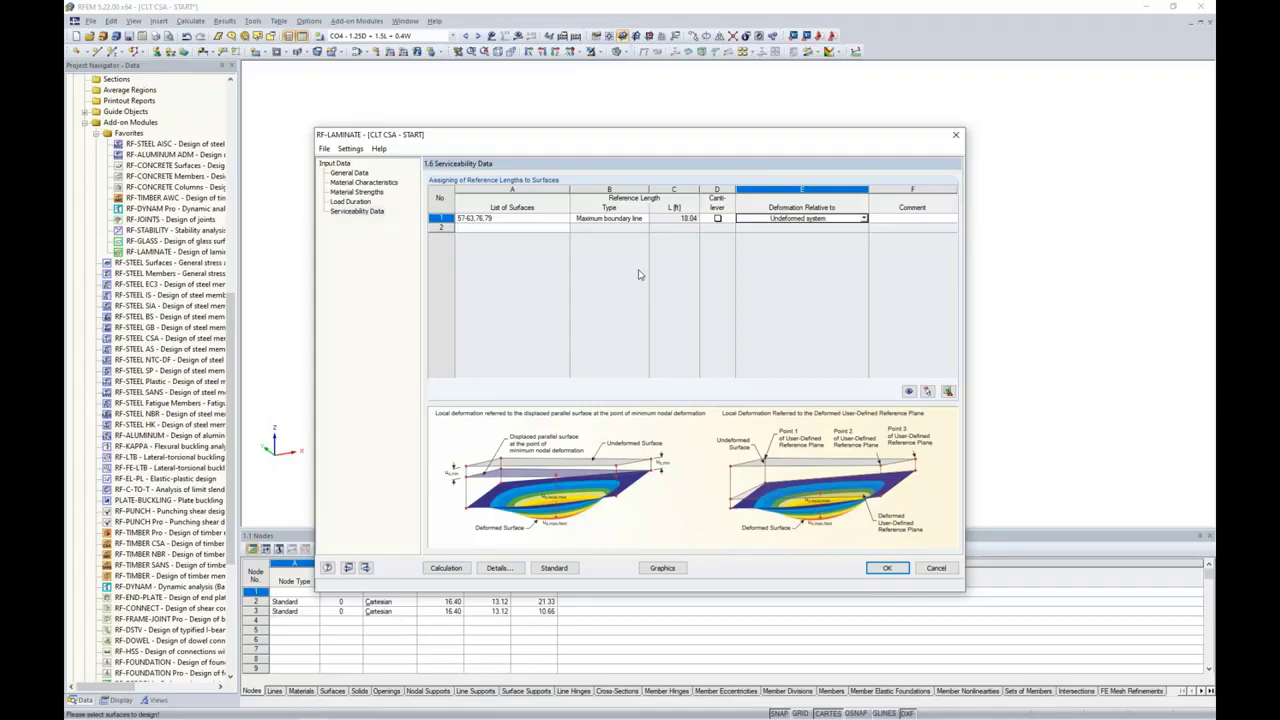
# Step: Review the live, permanent and total deflection limits in the CSA O86-14 standard settings
pyautogui.click(555, 568)
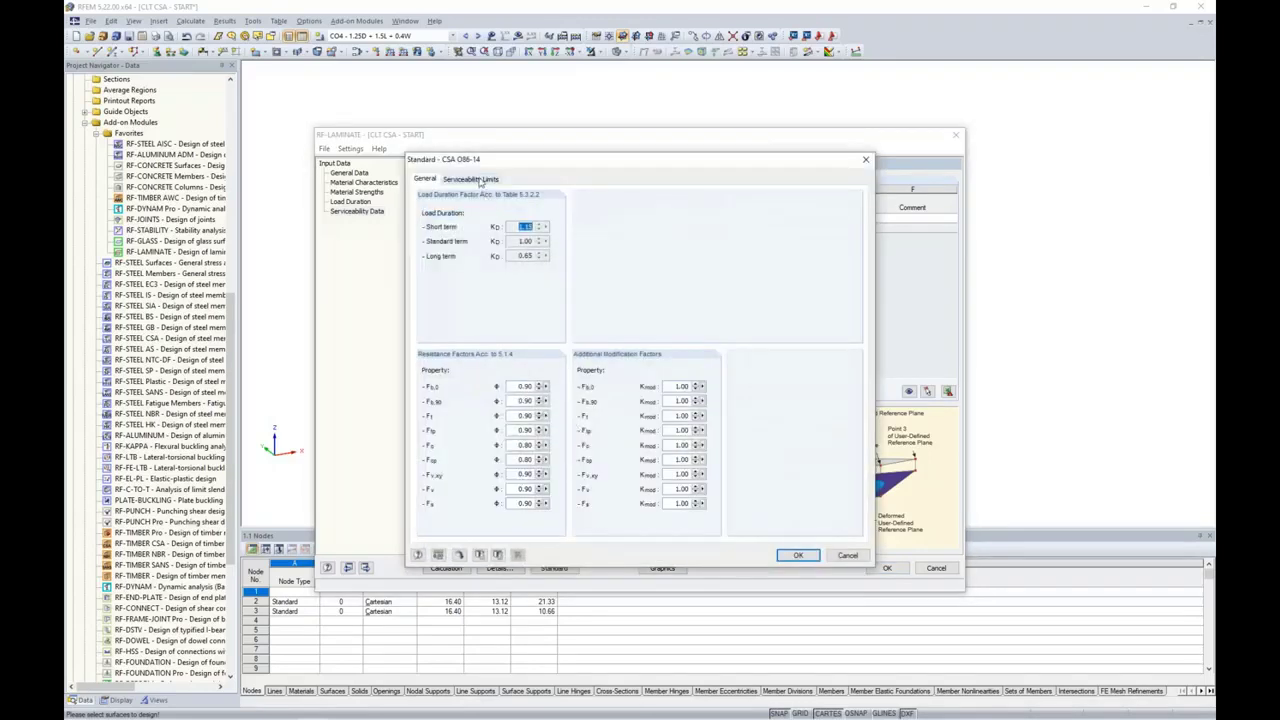
pyautogui.click(474, 179)
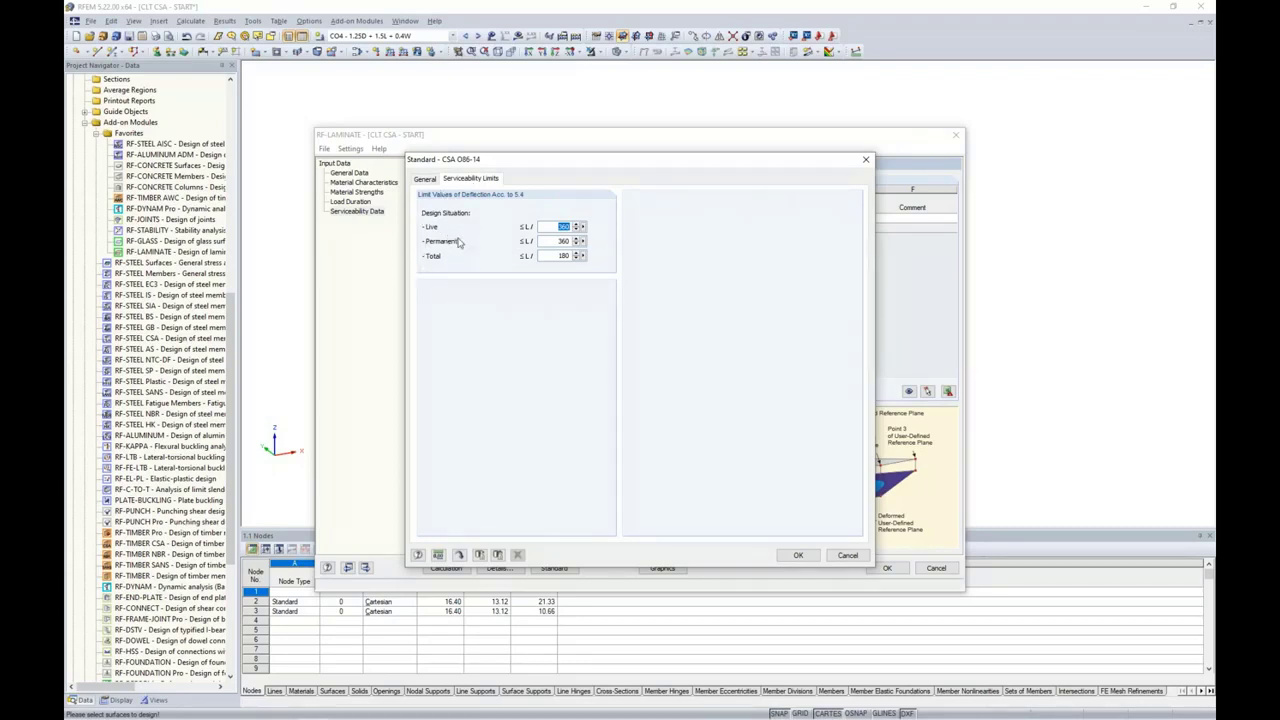
pyautogui.click(547, 227)
pyautogui.click(798, 555)
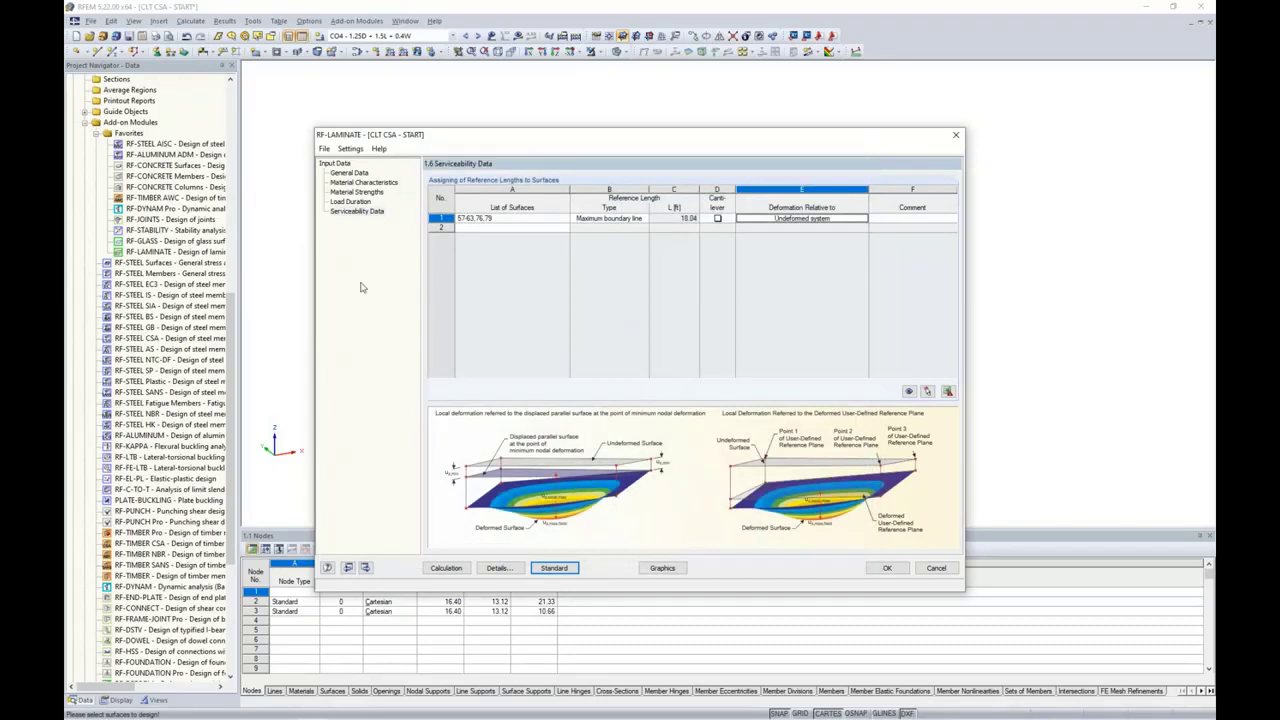
# Step: Set the serviceability design situation of combinations CO11 to CO14 to Permanent and accept the RF-LAMINATE input
pyautogui.click(352, 173)
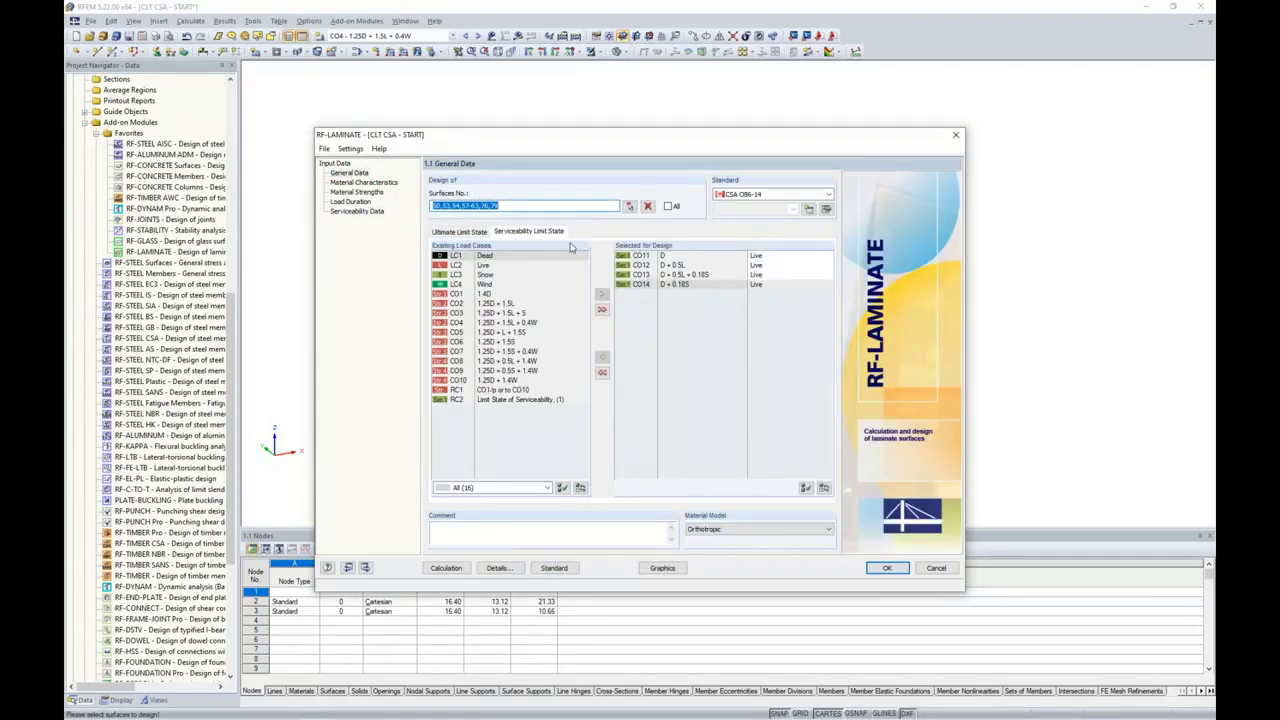
pyautogui.click(668, 276)
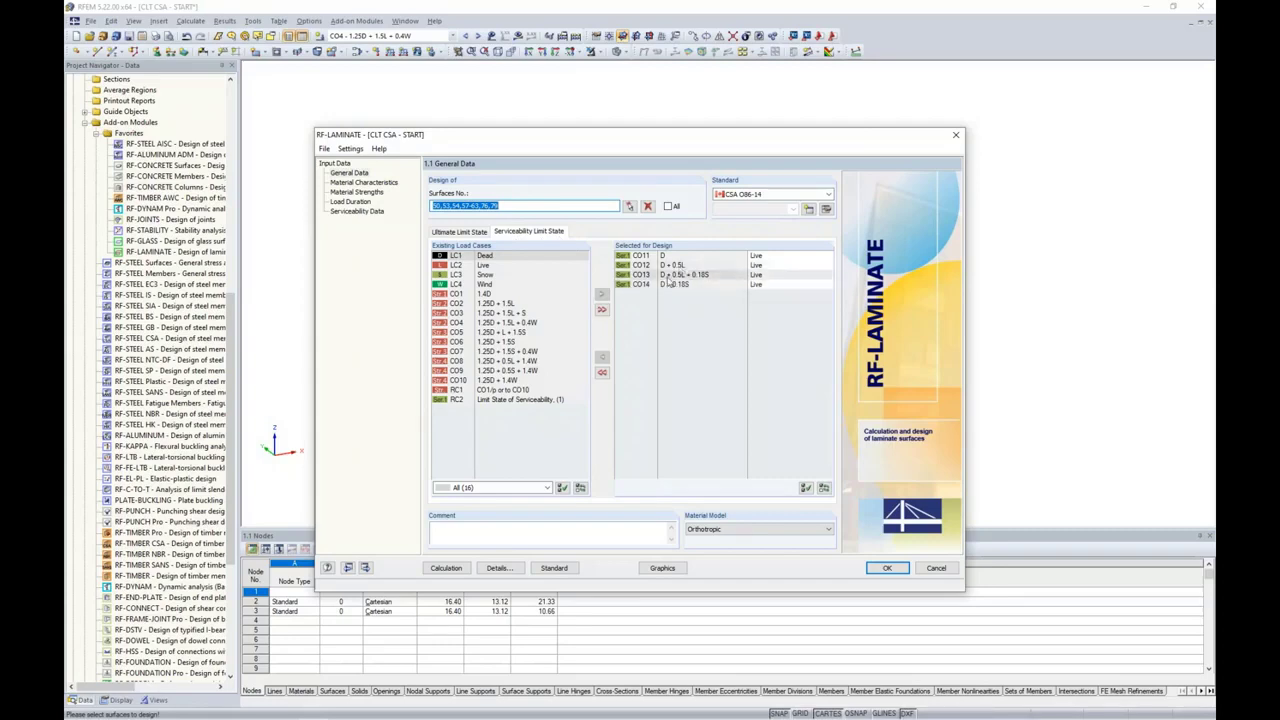
pyautogui.click(766, 257)
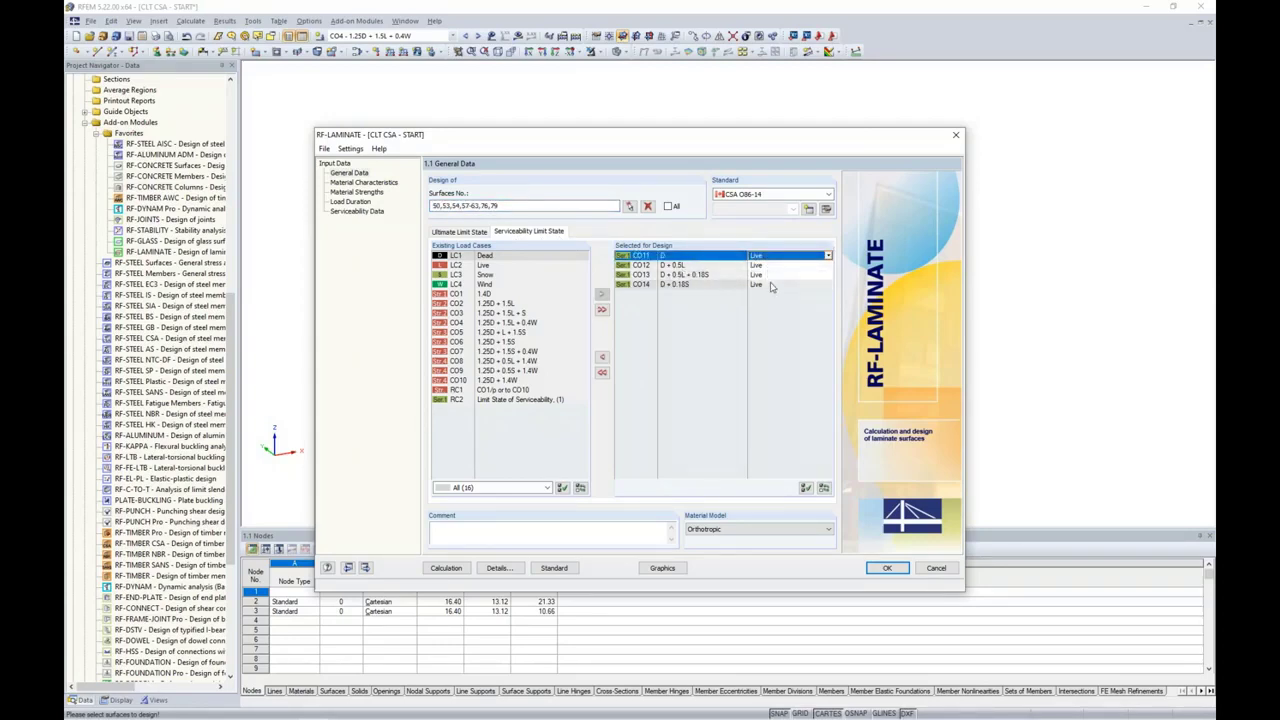
pyautogui.keyDown('shift'); pyautogui.click(770, 287); pyautogui.keyUp('shift')
pyautogui.click(828, 256)
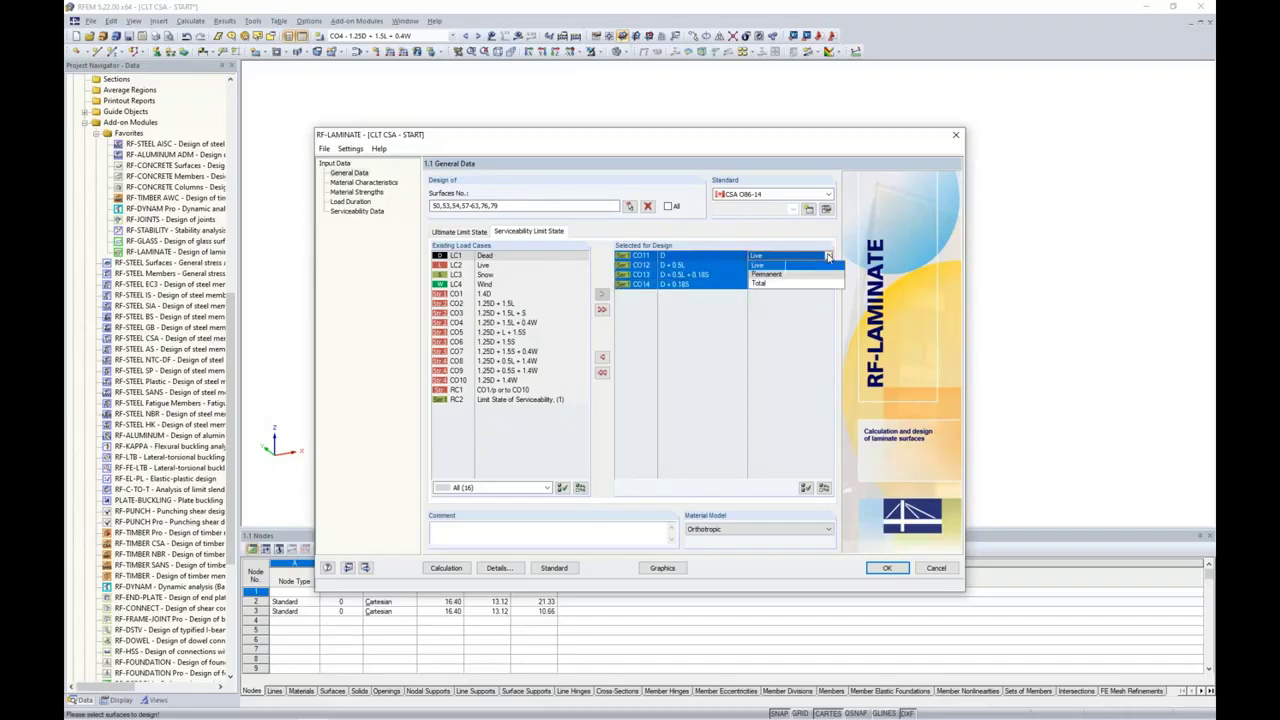
pyautogui.click(764, 275)
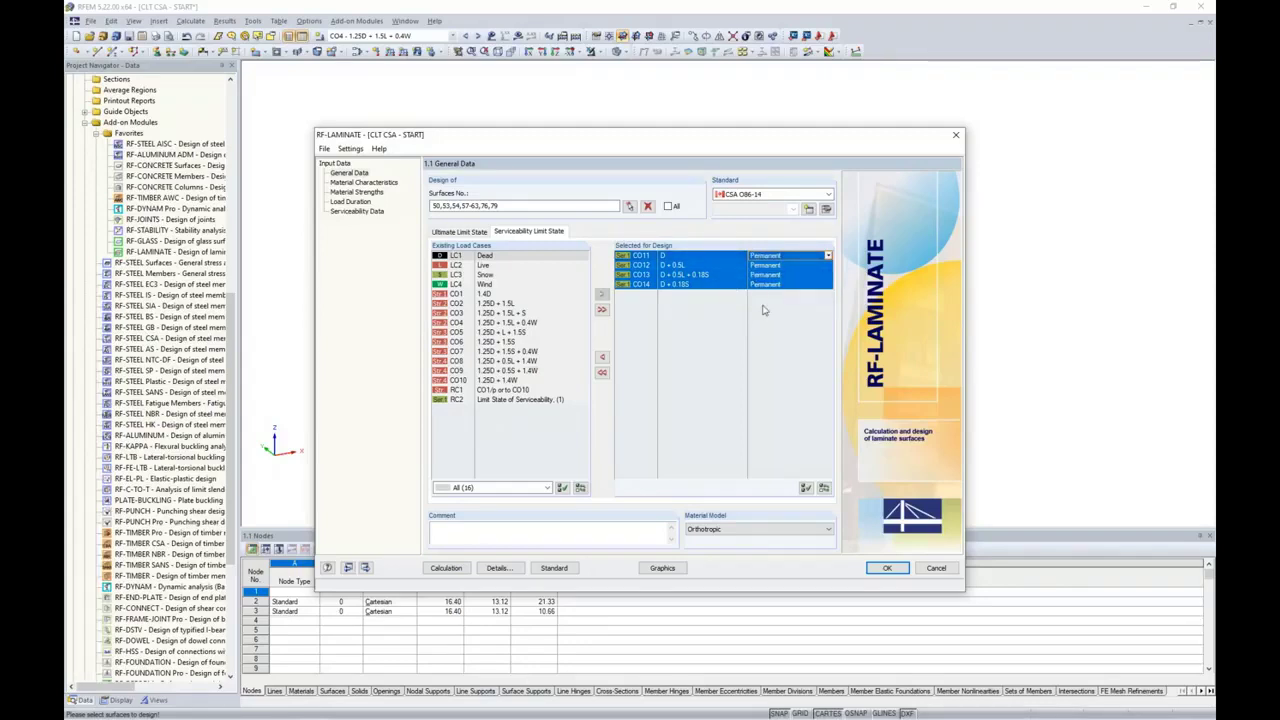
pyautogui.click(716, 277)
pyautogui.click(717, 284)
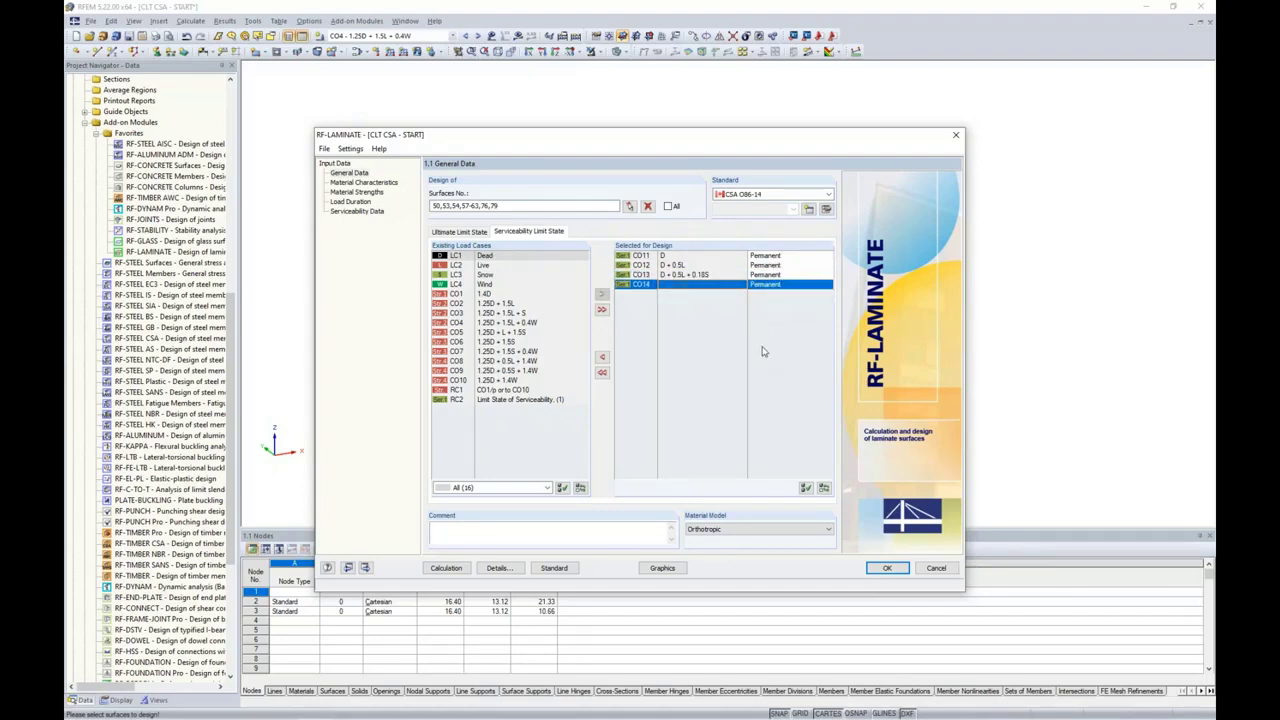
pyautogui.click(882, 573)
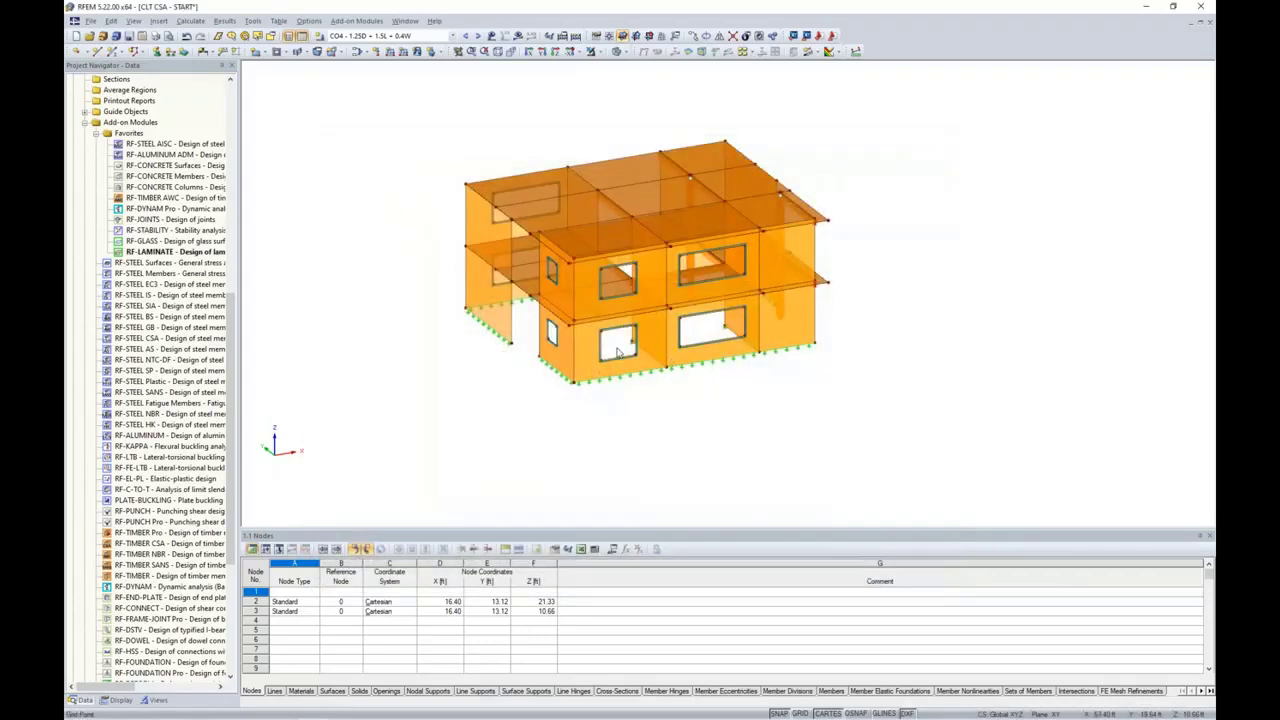
# Step: Inspect the laminate stiffness matrix elements of wall surface 32 without changing the surface
pyautogui.keyDown('ctrl'); pyautogui.moveTo(576, 316); pyautogui.dragTo(960, 303, button='middle'); pyautogui.keyUp('ctrl')
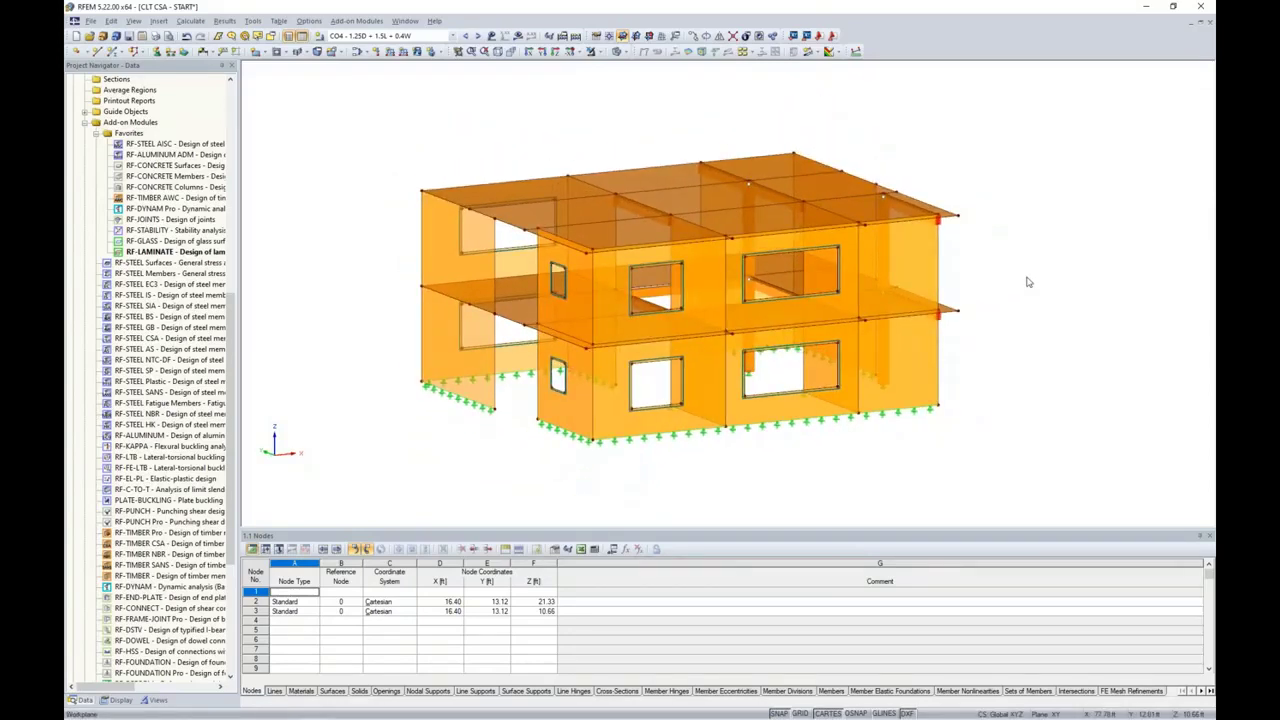
pyautogui.doubleClick(462, 268)
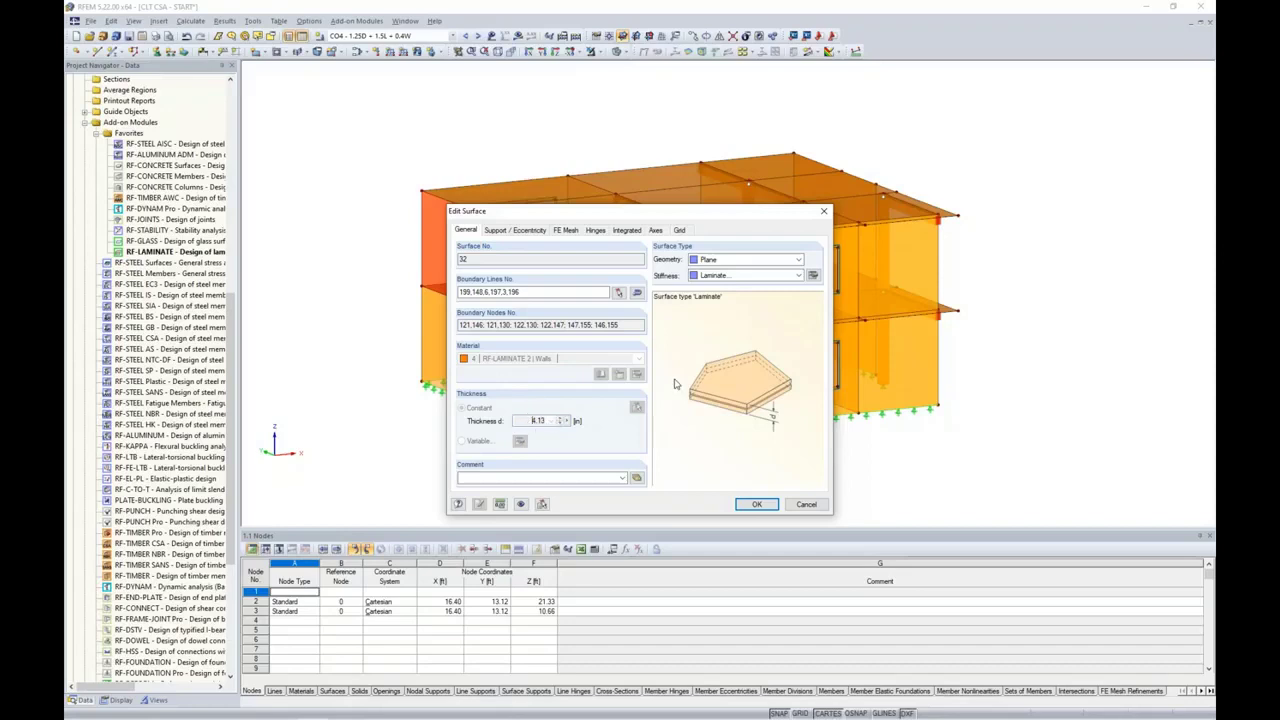
pyautogui.click(814, 277)
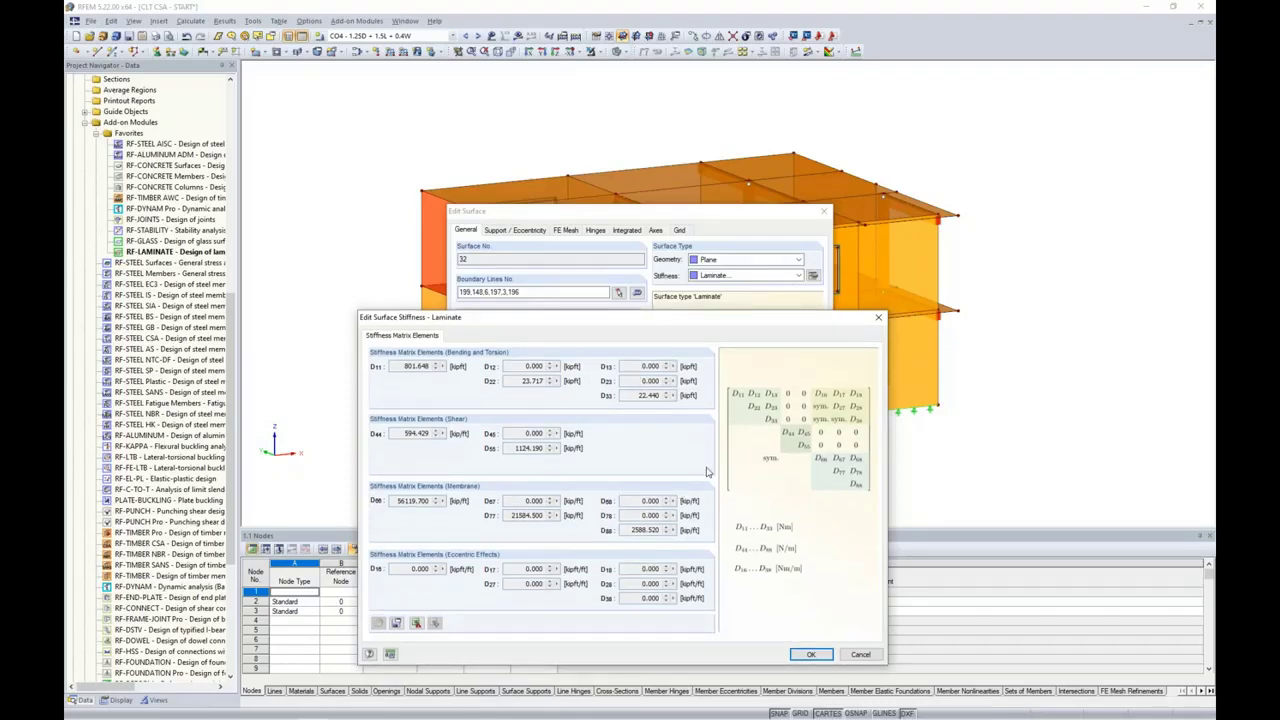
pyautogui.click(848, 653)
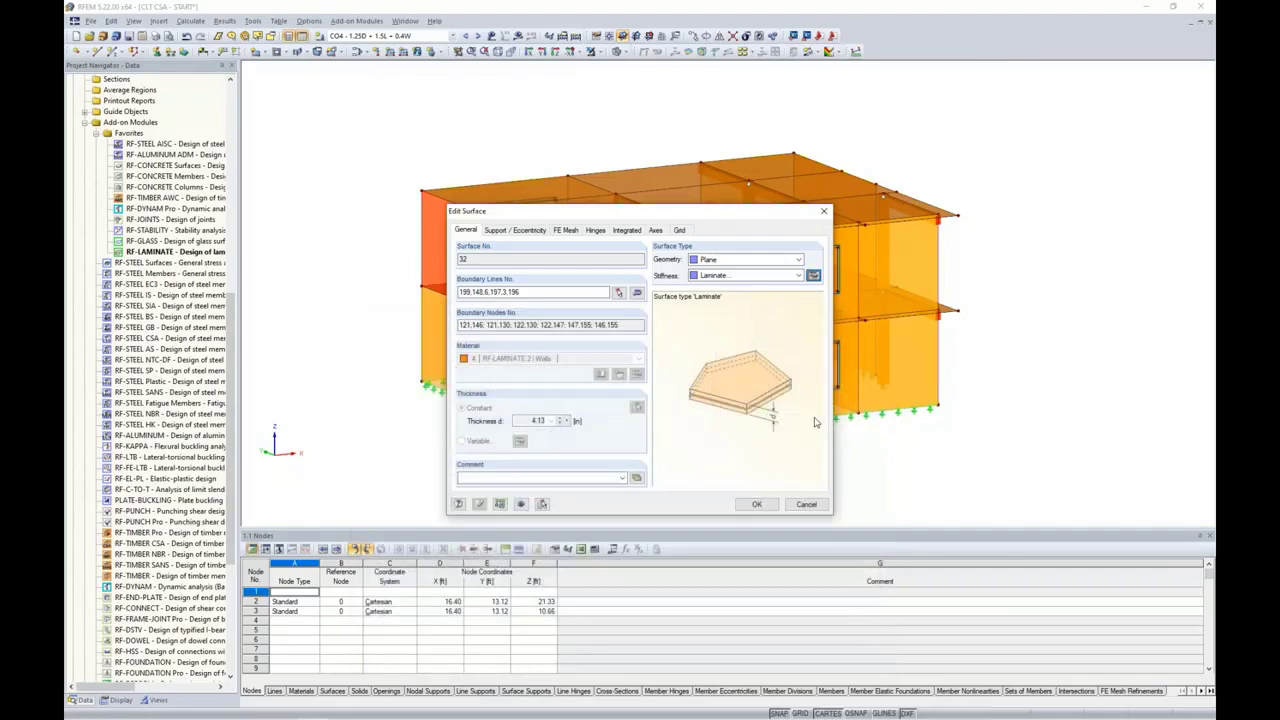
pyautogui.click(806, 504)
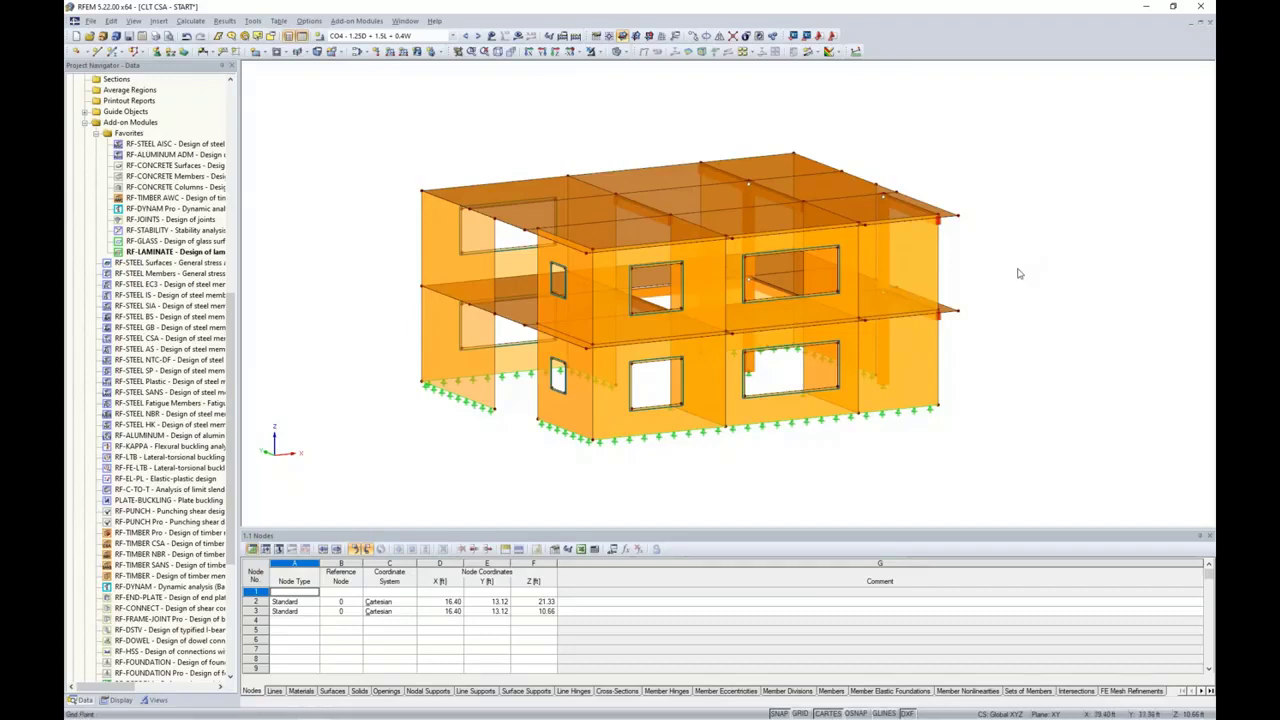
pyautogui.keyDown('ctrl'); pyautogui.moveTo(1024, 266); pyautogui.dragTo(945, 290, button='middle'); pyautogui.keyUp('ctrl')
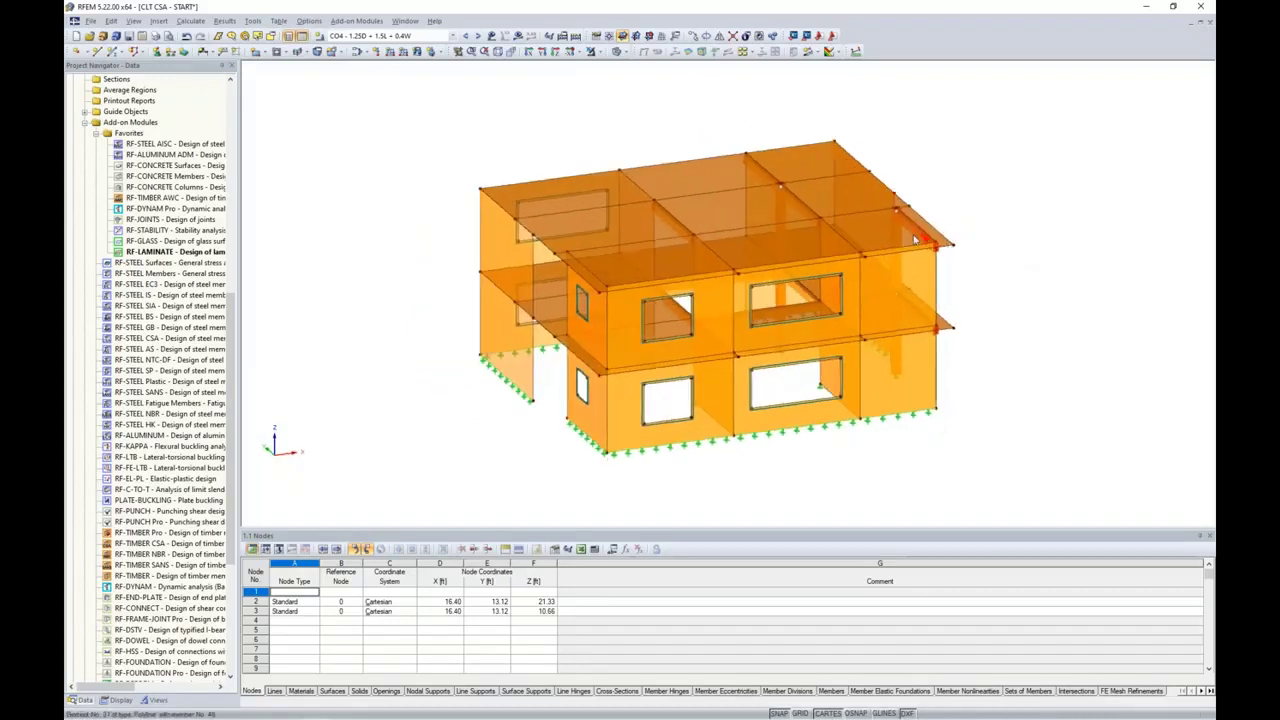
pyautogui.keyDown('ctrl'); pyautogui.moveTo(914, 236); pyautogui.dragTo(957, 323, button='middle'); pyautogui.keyUp('ctrl')
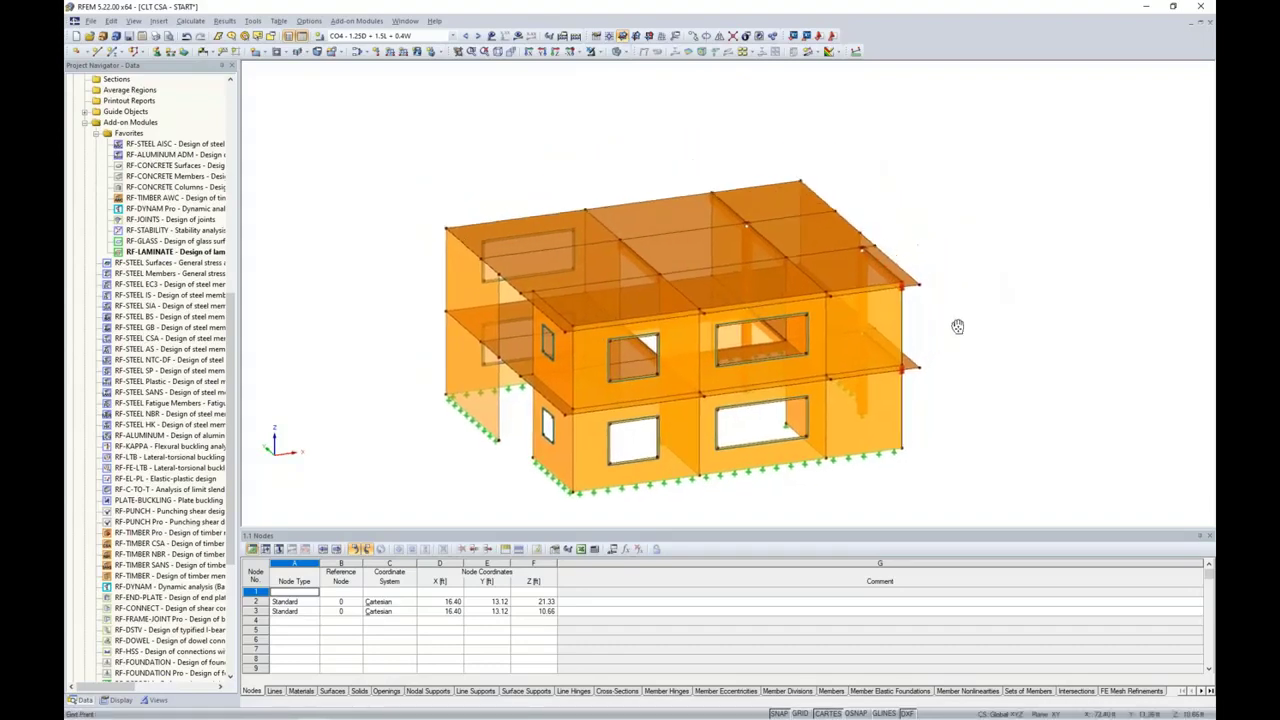
pyautogui.scroll(5, 920, 312)
pyautogui.scroll(-3, 934, 304)
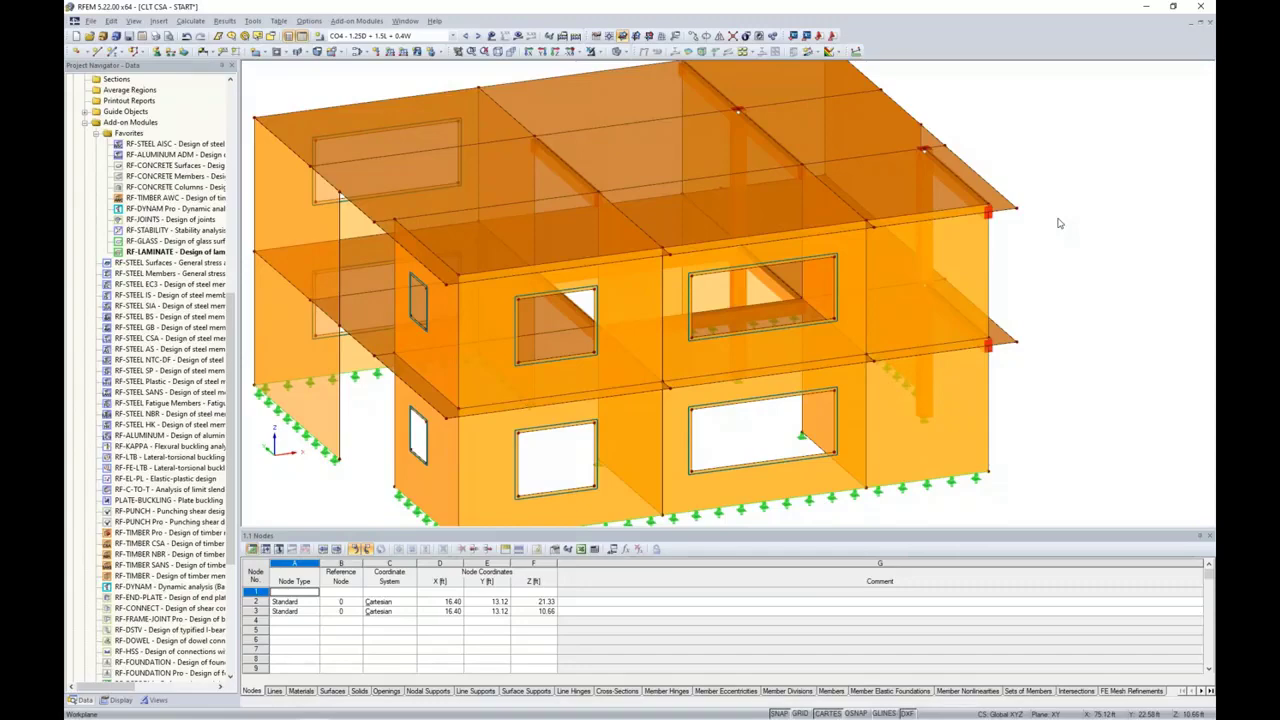
pyautogui.scroll(-2, 1020, 244)
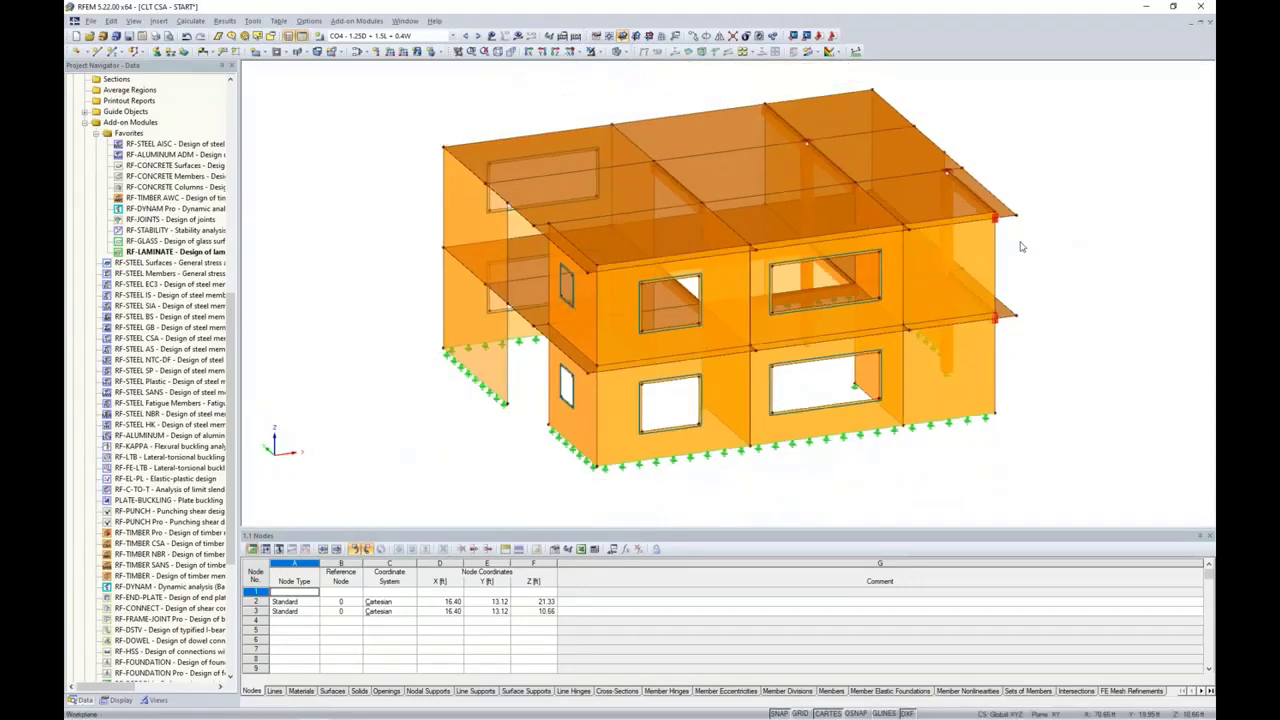
# Step: Isolate corner roof surface 63 and the beam along its outer edge using visibility by selected objects
pyautogui.keyDown('ctrl'); pyautogui.moveTo(1021, 246); pyautogui.dragTo(778, 295, button='middle'); pyautogui.keyUp('ctrl')
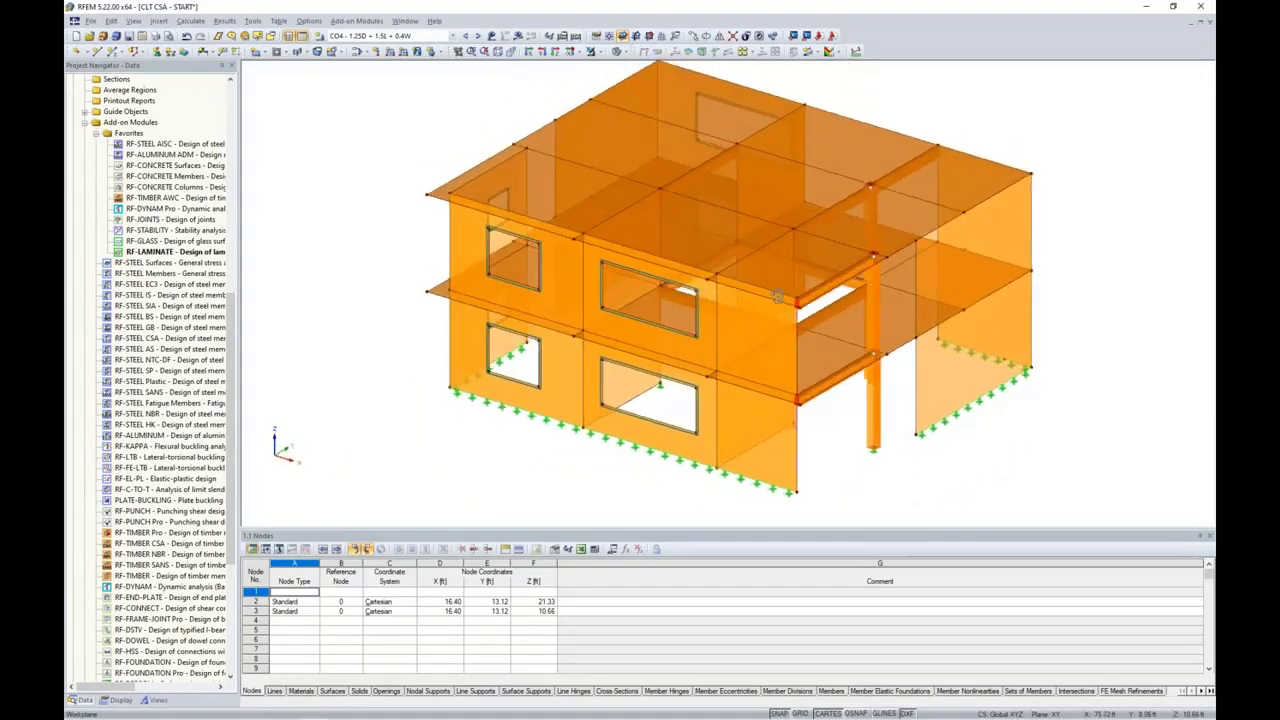
pyautogui.scroll(4, 777, 296)
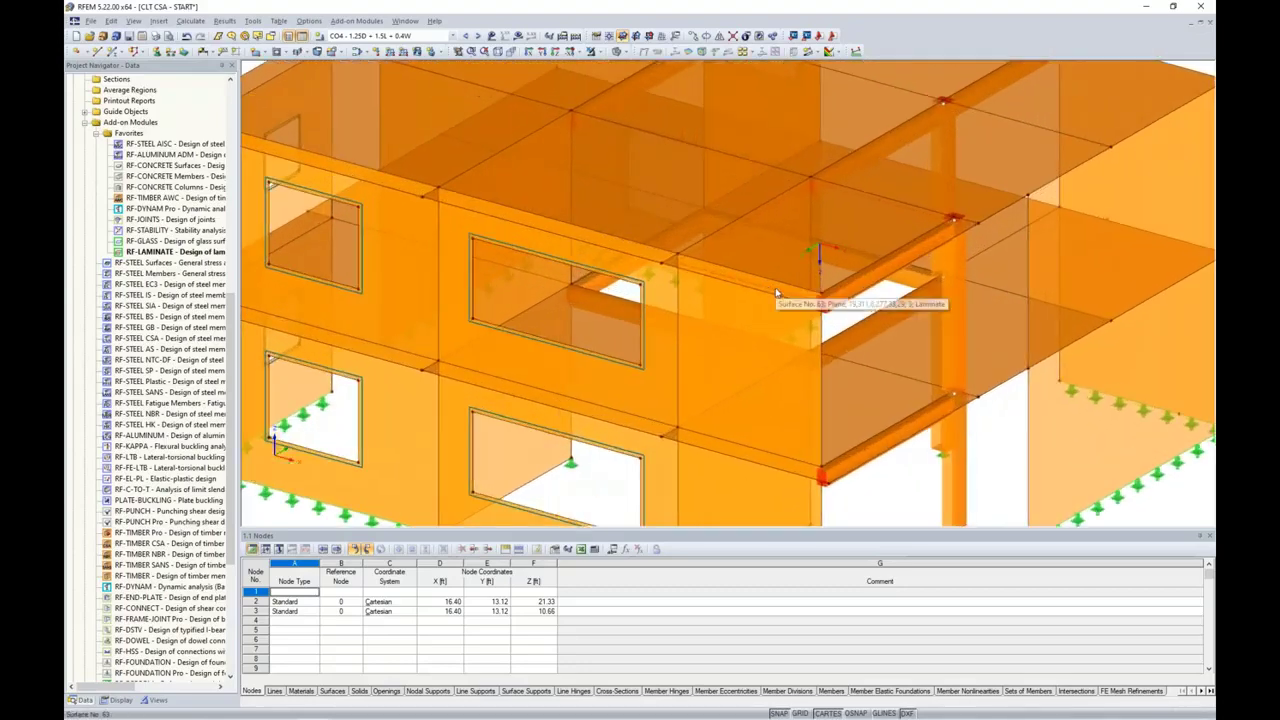
pyautogui.scroll(1, 776, 292)
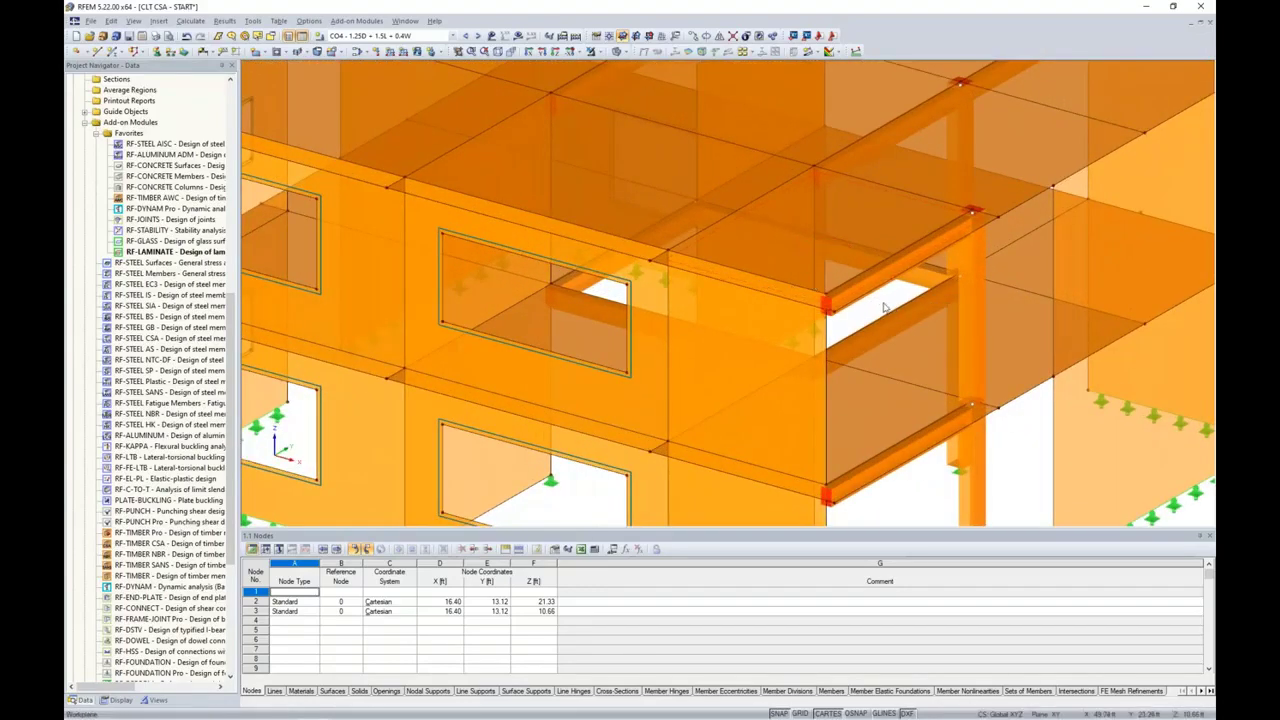
pyautogui.click(849, 272)
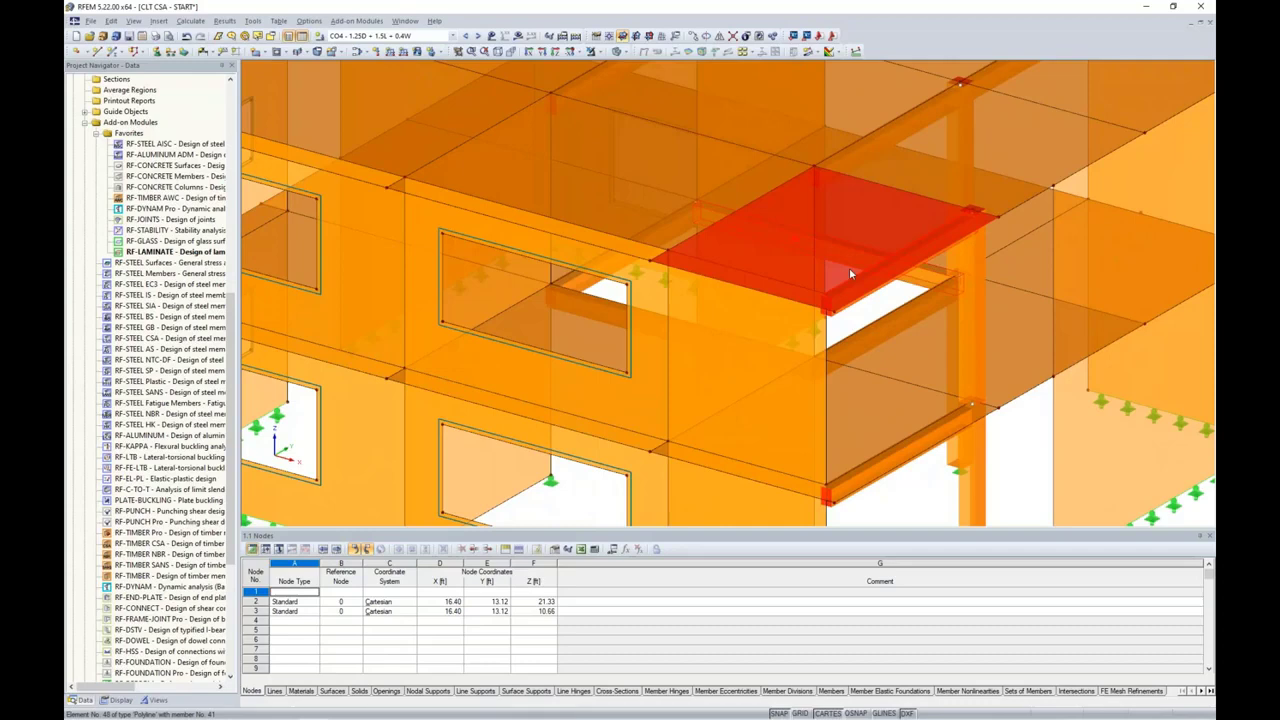
pyautogui.click(868, 304)
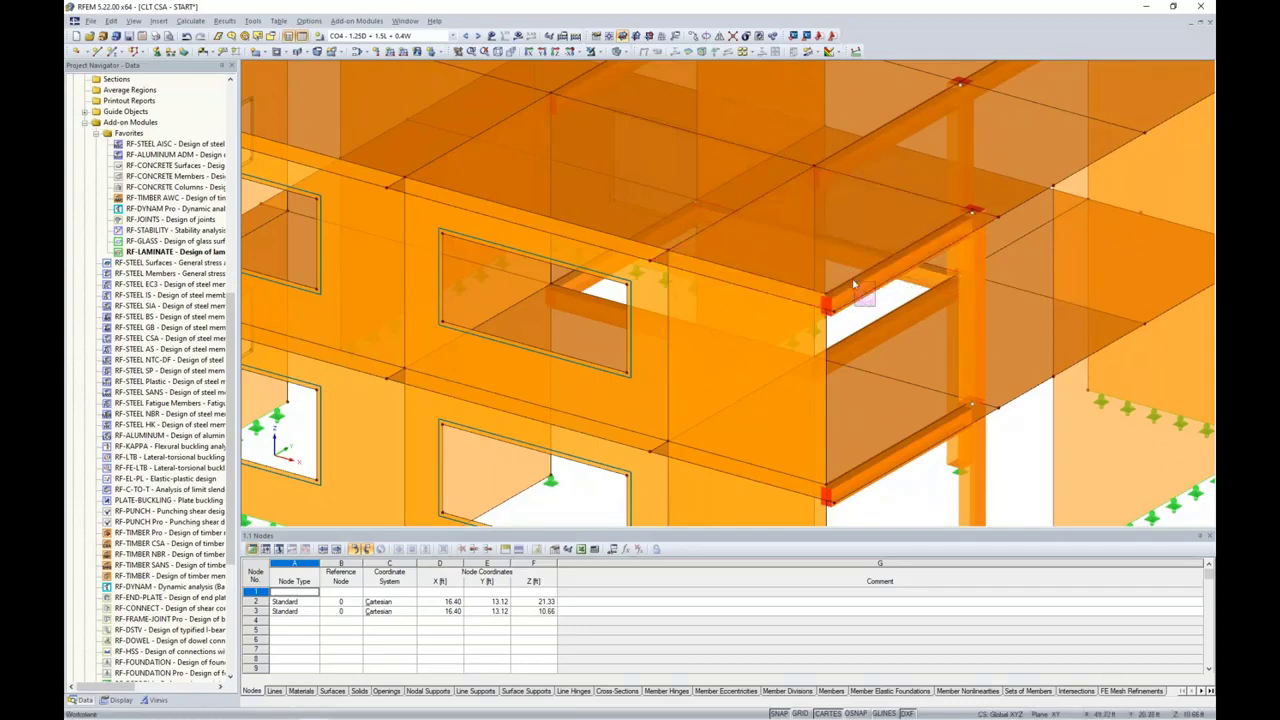
pyautogui.click(848, 277)
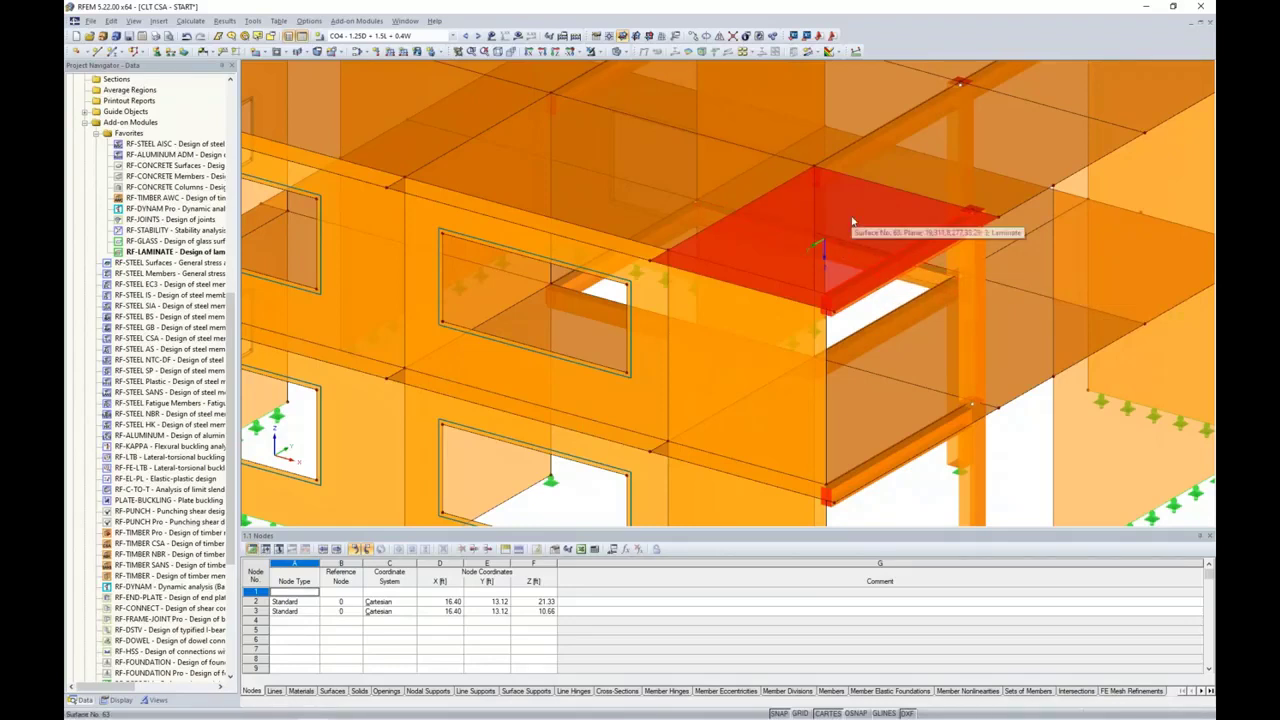
pyautogui.click(592, 51)
pyautogui.click(607, 66)
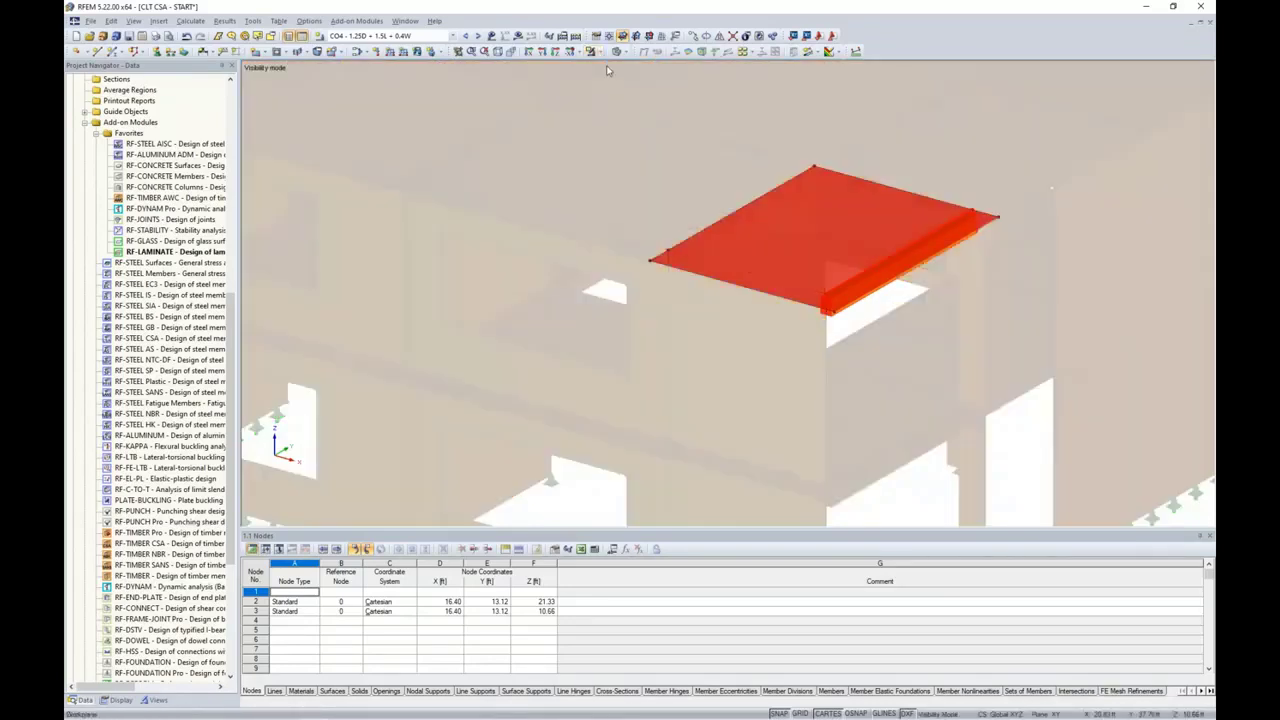
pyautogui.click(631, 231)
pyautogui.keyDown('ctrl'); pyautogui.moveTo(644, 279); pyautogui.dragTo(657, 253, button='middle'); pyautogui.keyUp('ctrl')
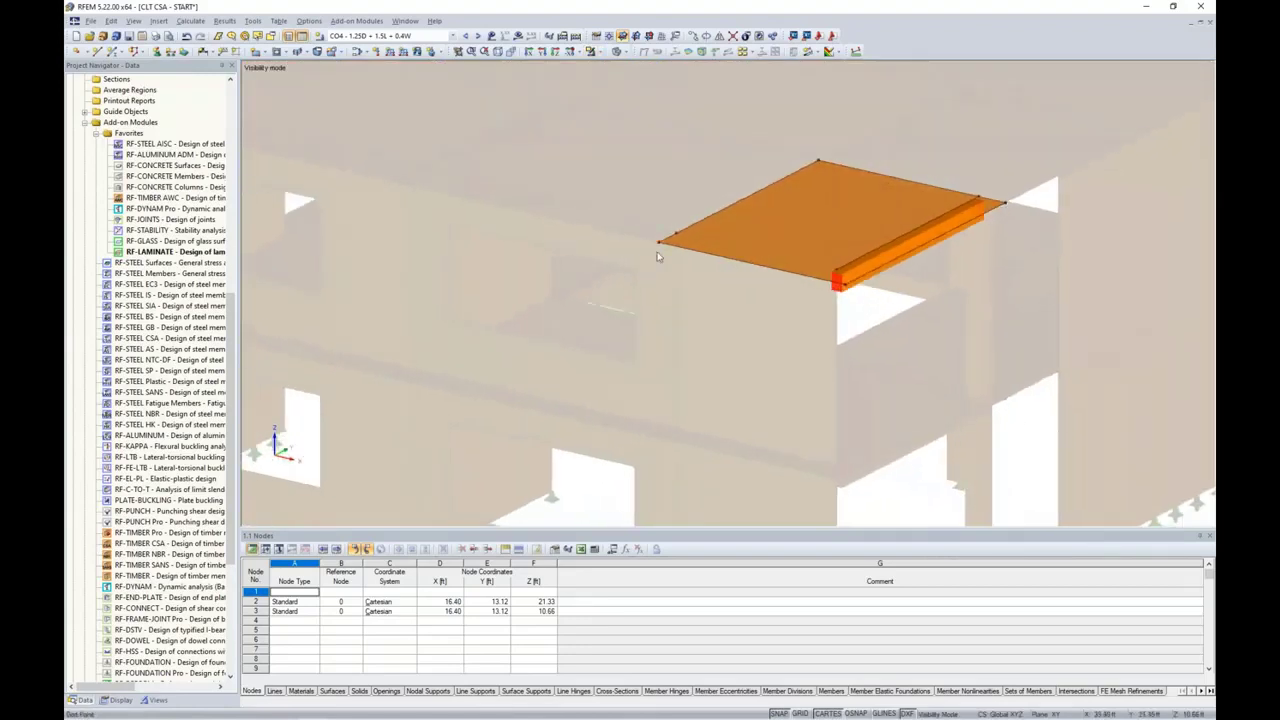
# Step: Start a new line release and assign it to line 31 along the beam at the roof panel's edge
pyautogui.scroll(14, 143, 376)
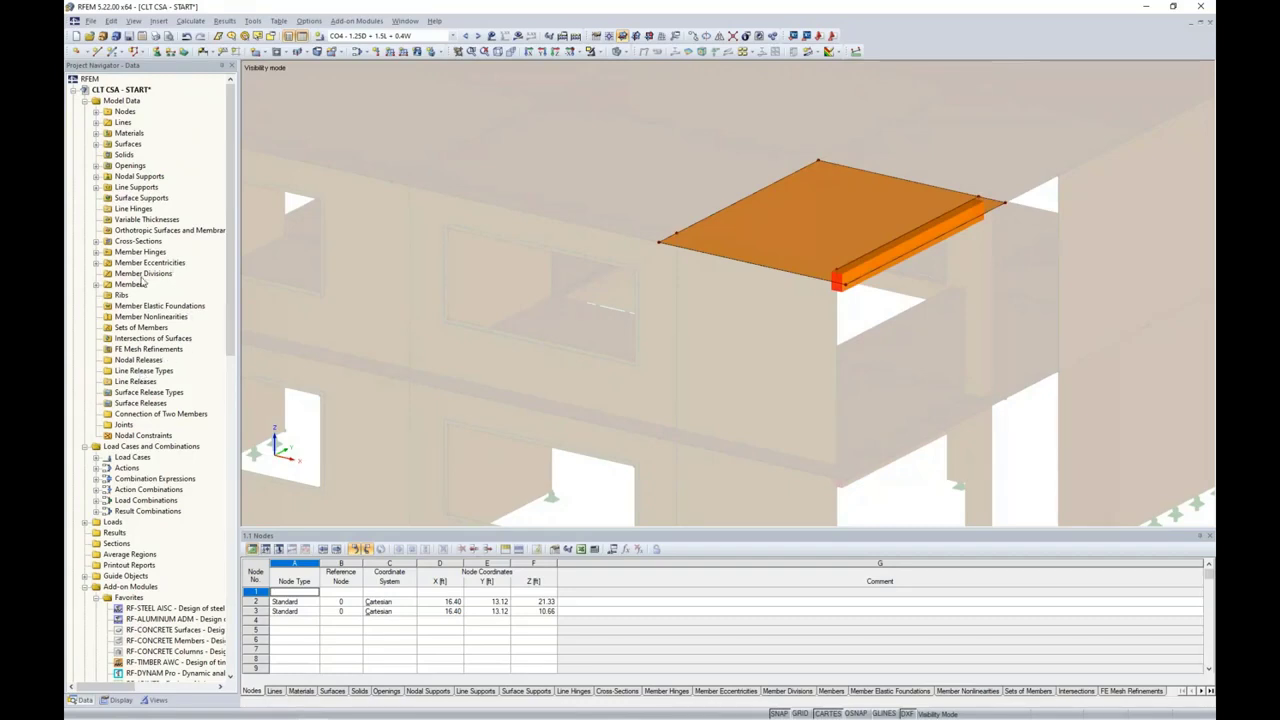
pyautogui.rightClick(128, 382)
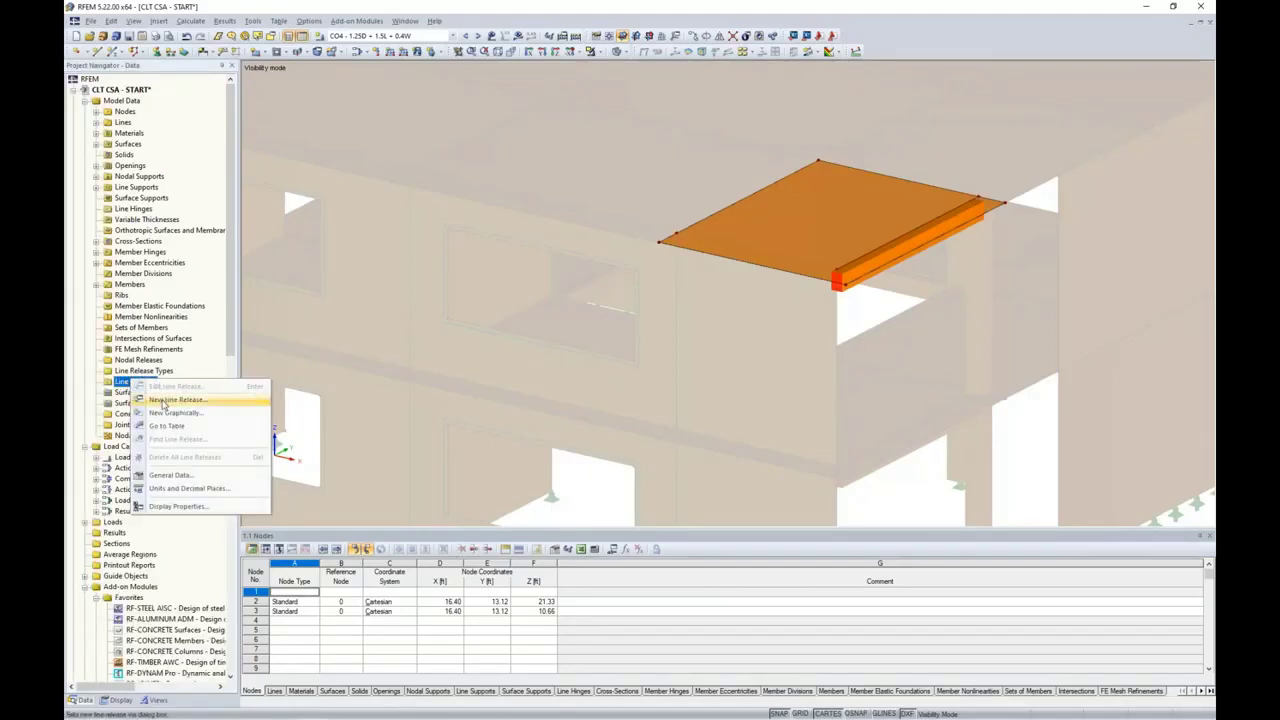
pyautogui.click(163, 402)
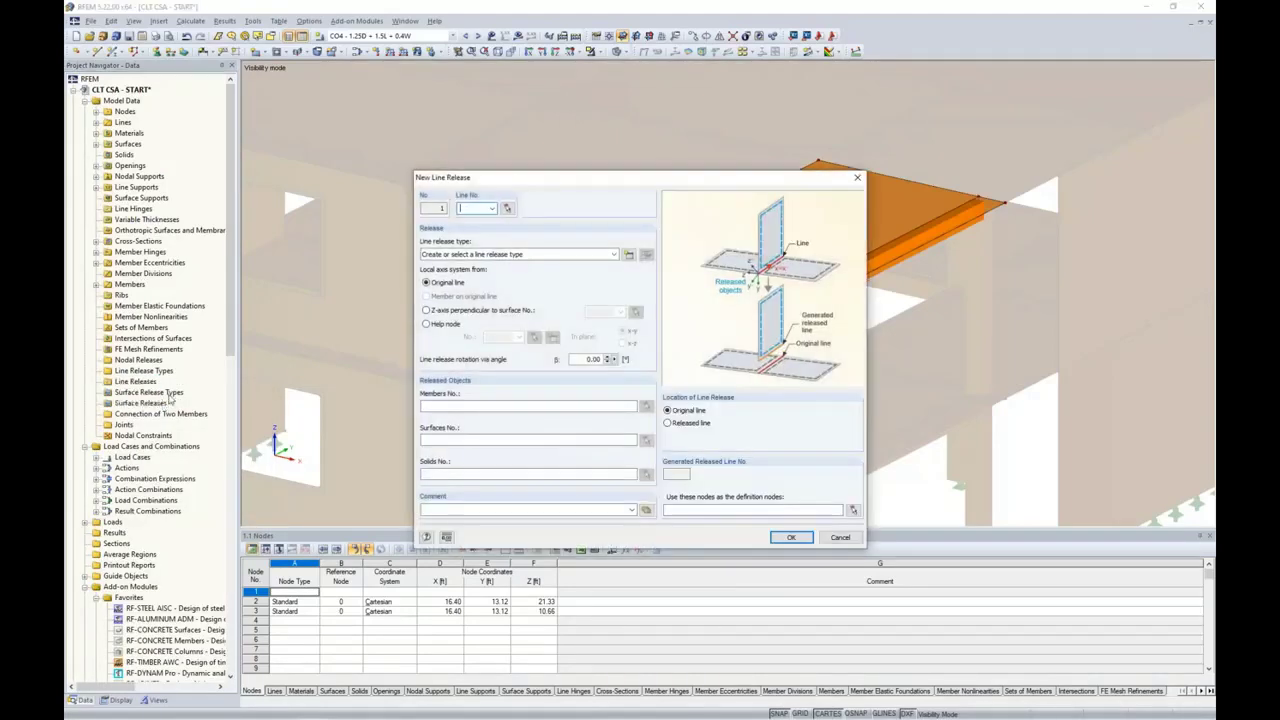
pyautogui.click(507, 209)
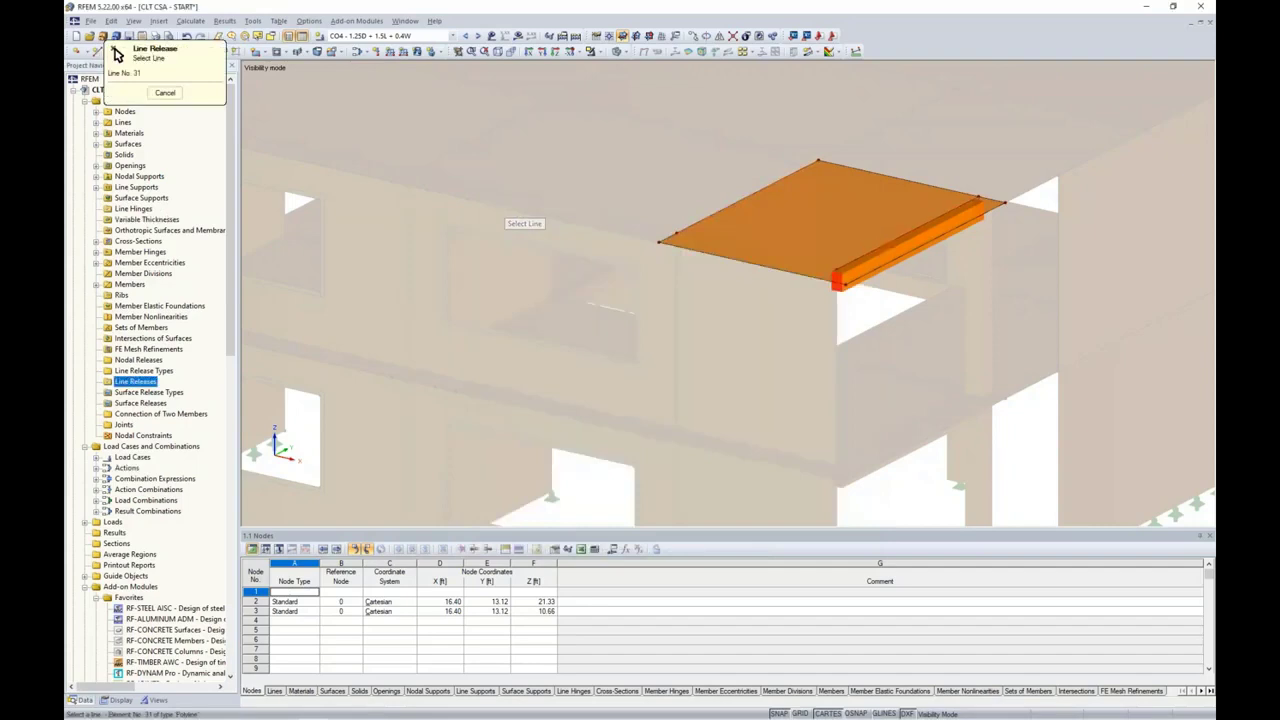
pyautogui.click(884, 246)
pyautogui.moveTo(793, 180); pyautogui.dragTo(735, 180)
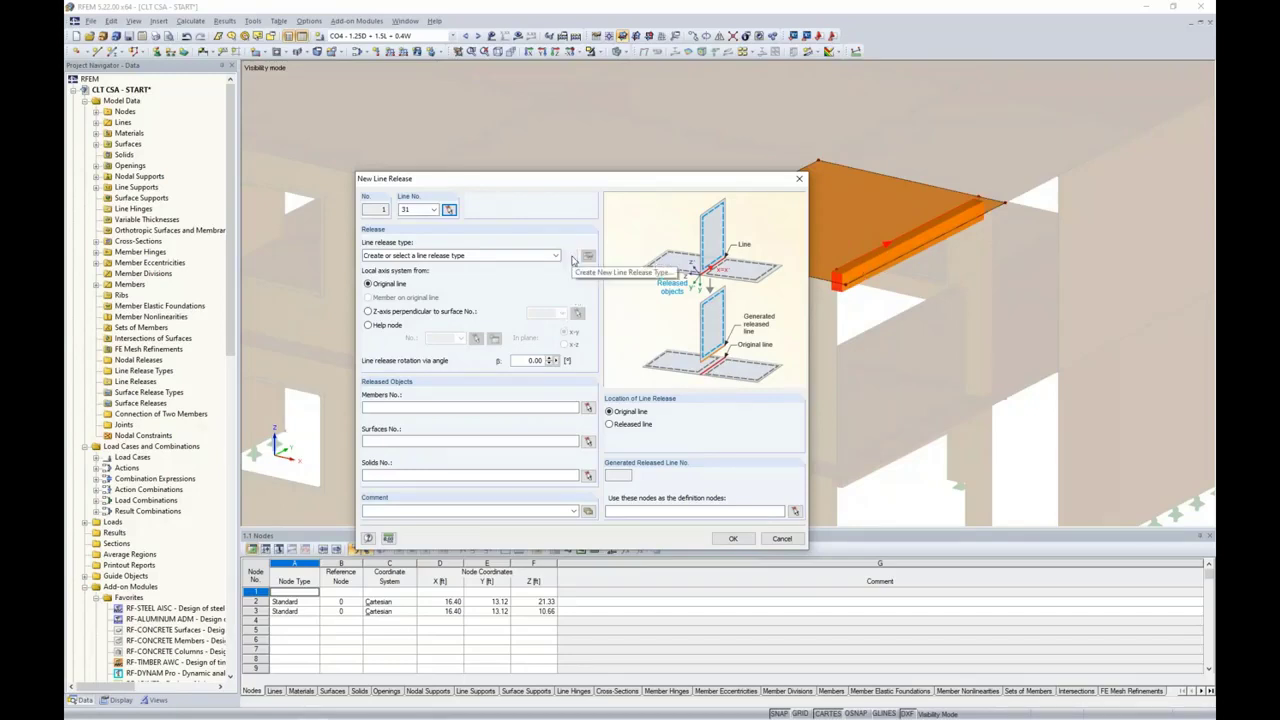
# Step: Define a new line release type with φx released and ux released with a spring constant of 50 kip/ft²
pyautogui.click(587, 256)
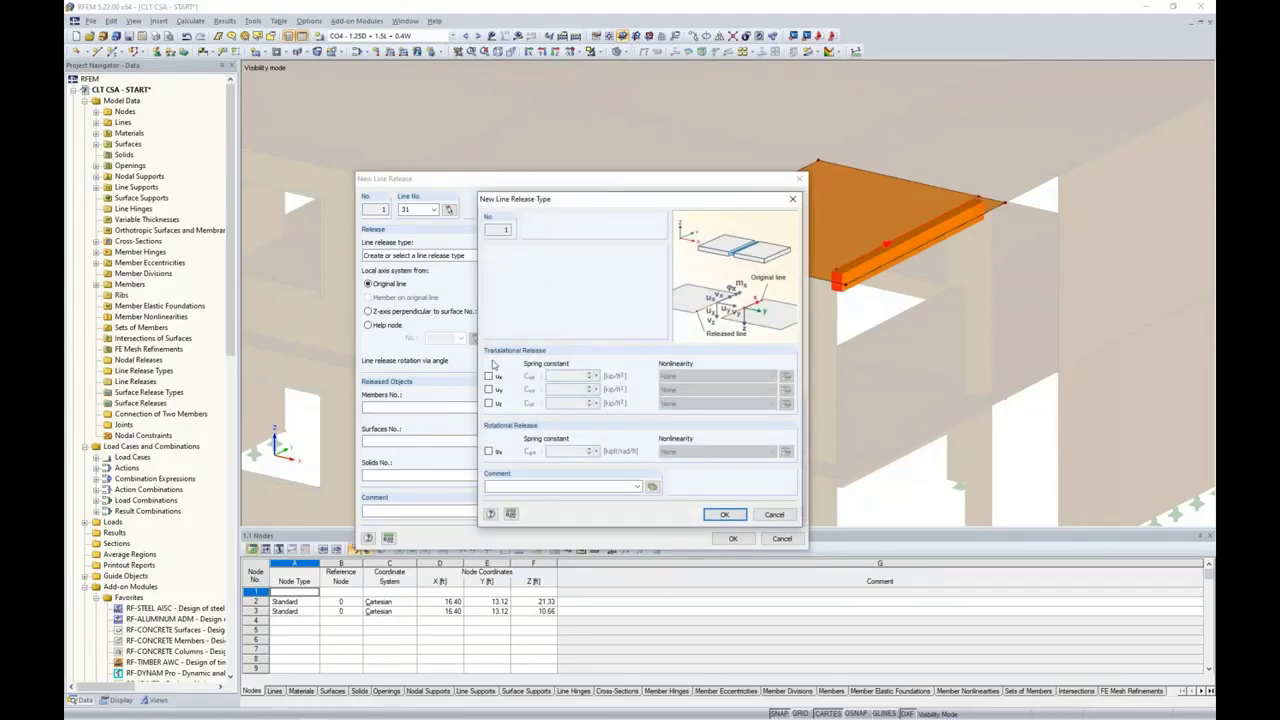
pyautogui.click(488, 451)
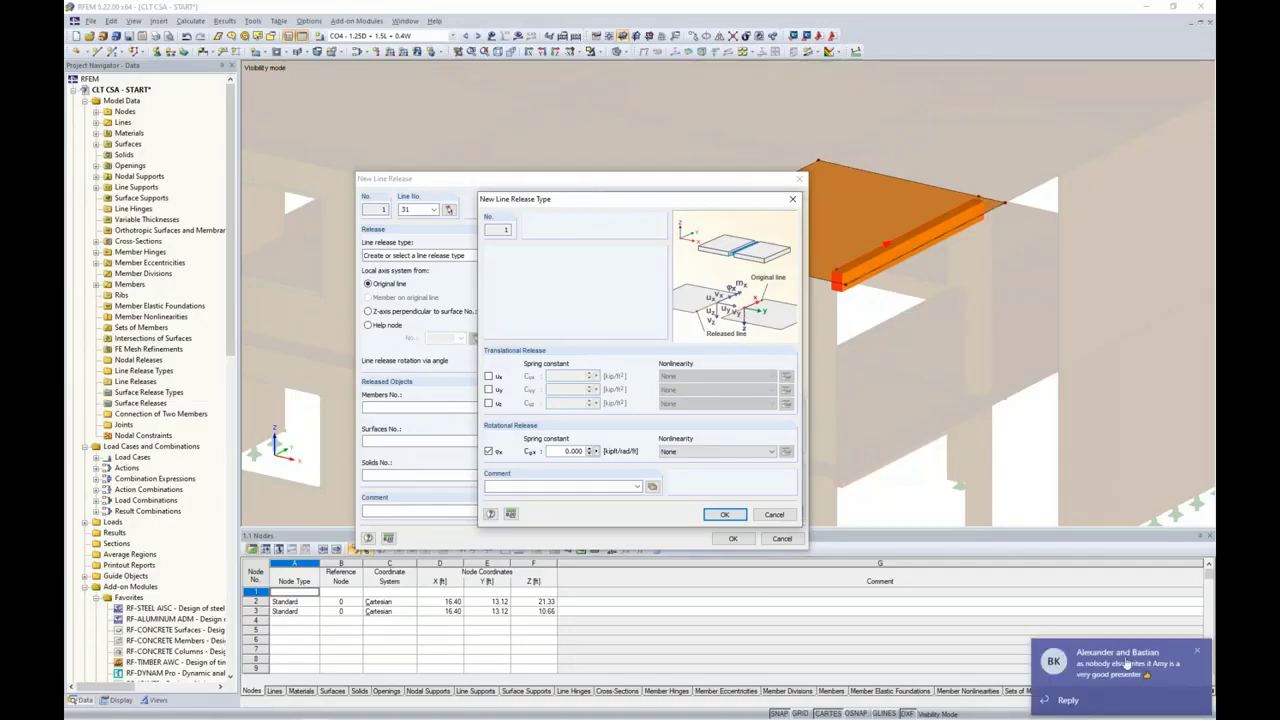
pyautogui.click(1196, 651)
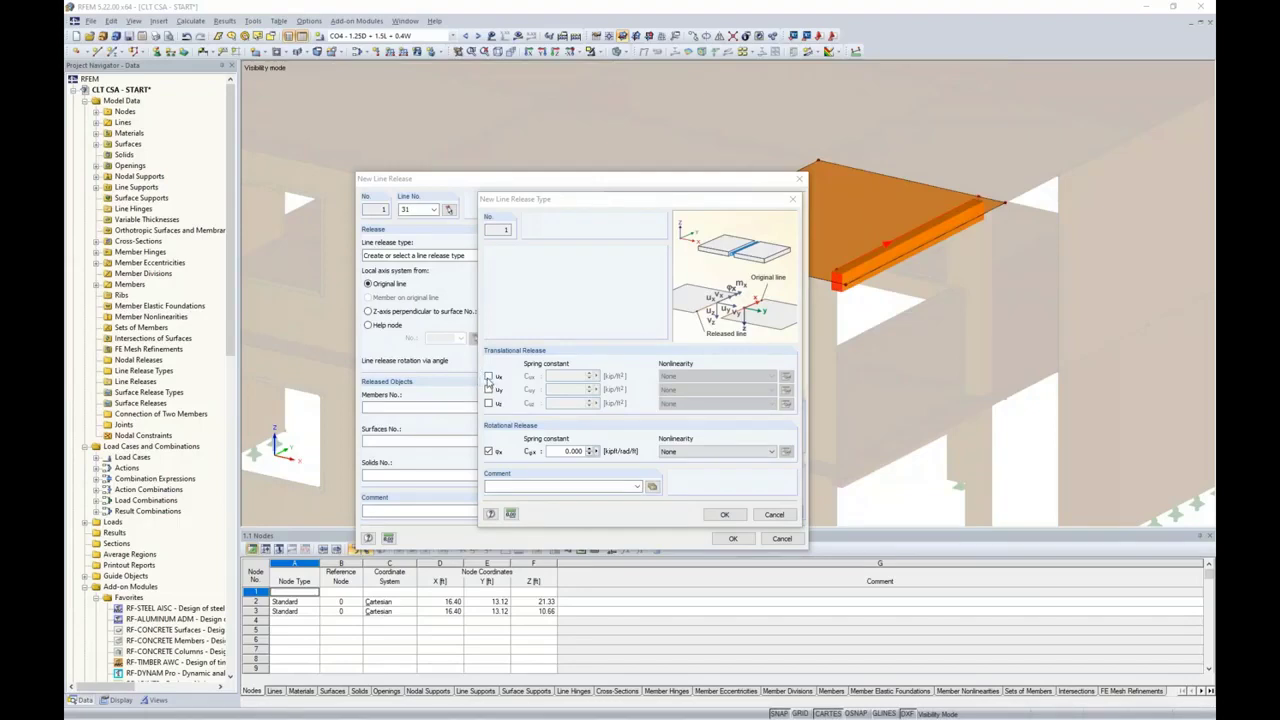
pyautogui.click(488, 377)
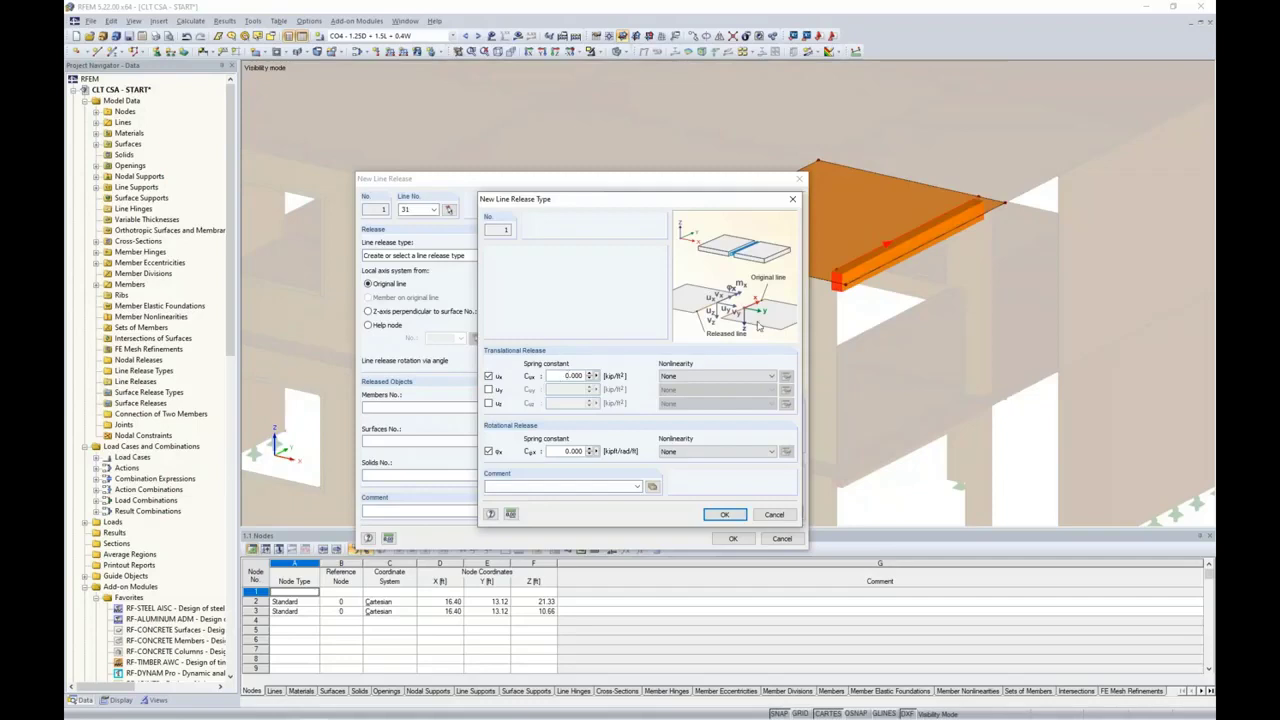
pyautogui.moveTo(556, 375); pyautogui.dragTo(614, 370)
pyautogui.write('50')
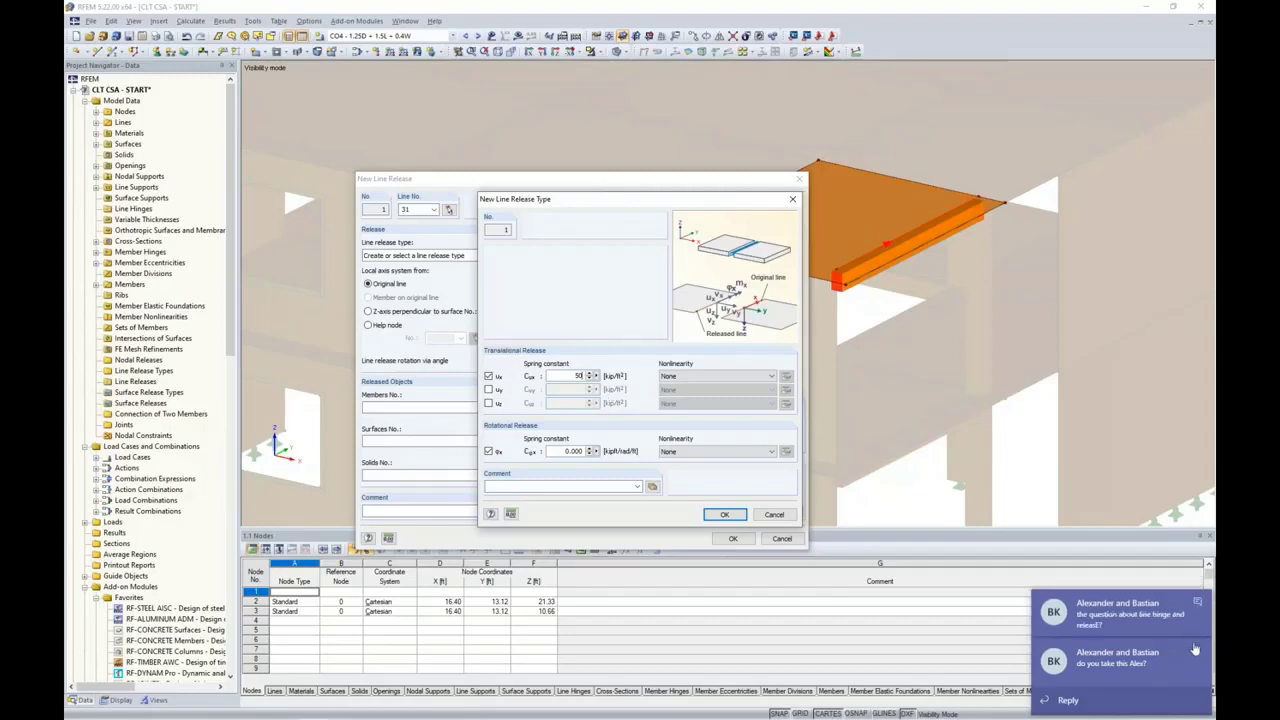
pyautogui.click(1203, 606)
pyautogui.click(1197, 651)
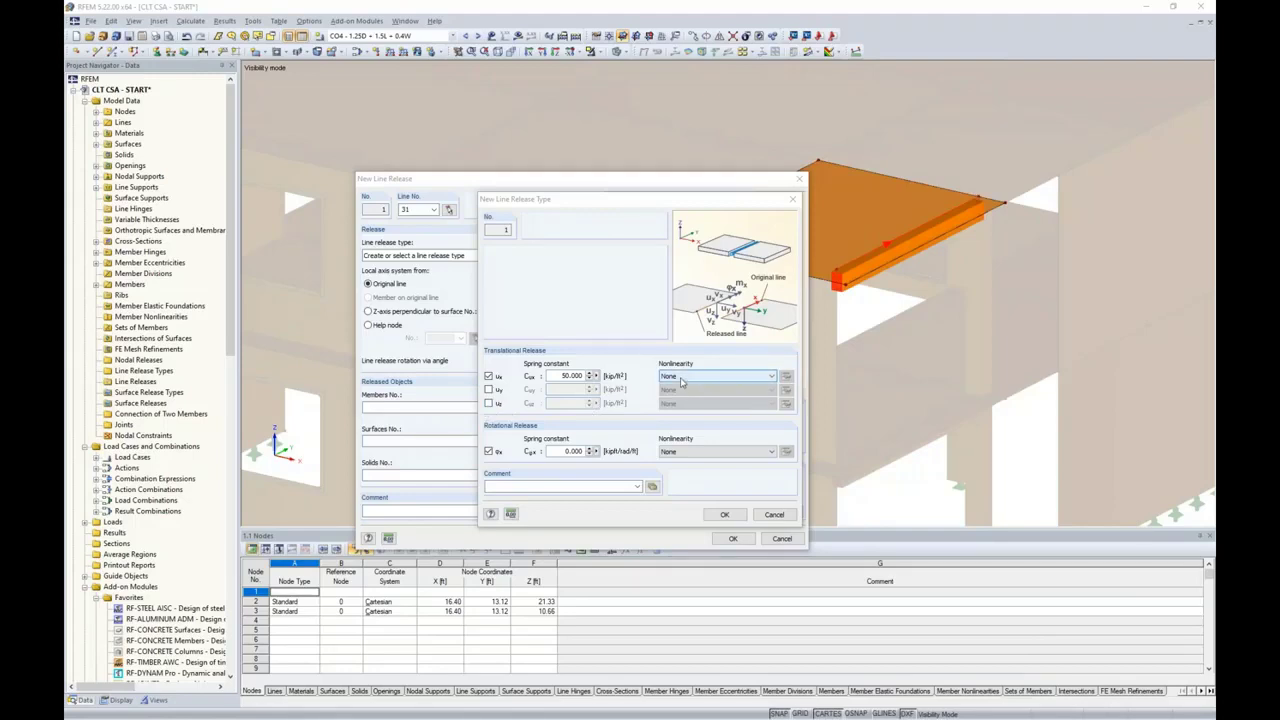
# Step: Try a uz release with the nonlinearity "Fixed if positive vz", and switch the uz release off again
pyautogui.click(489, 403)
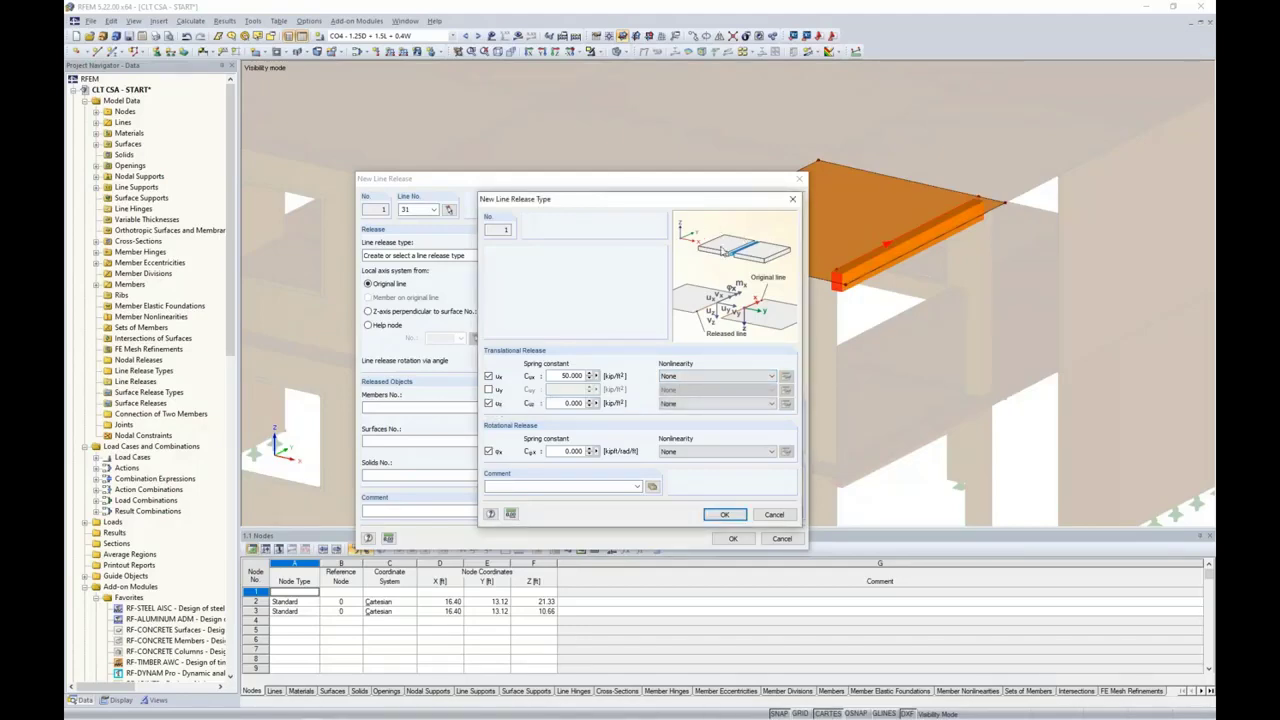
pyautogui.click(687, 404)
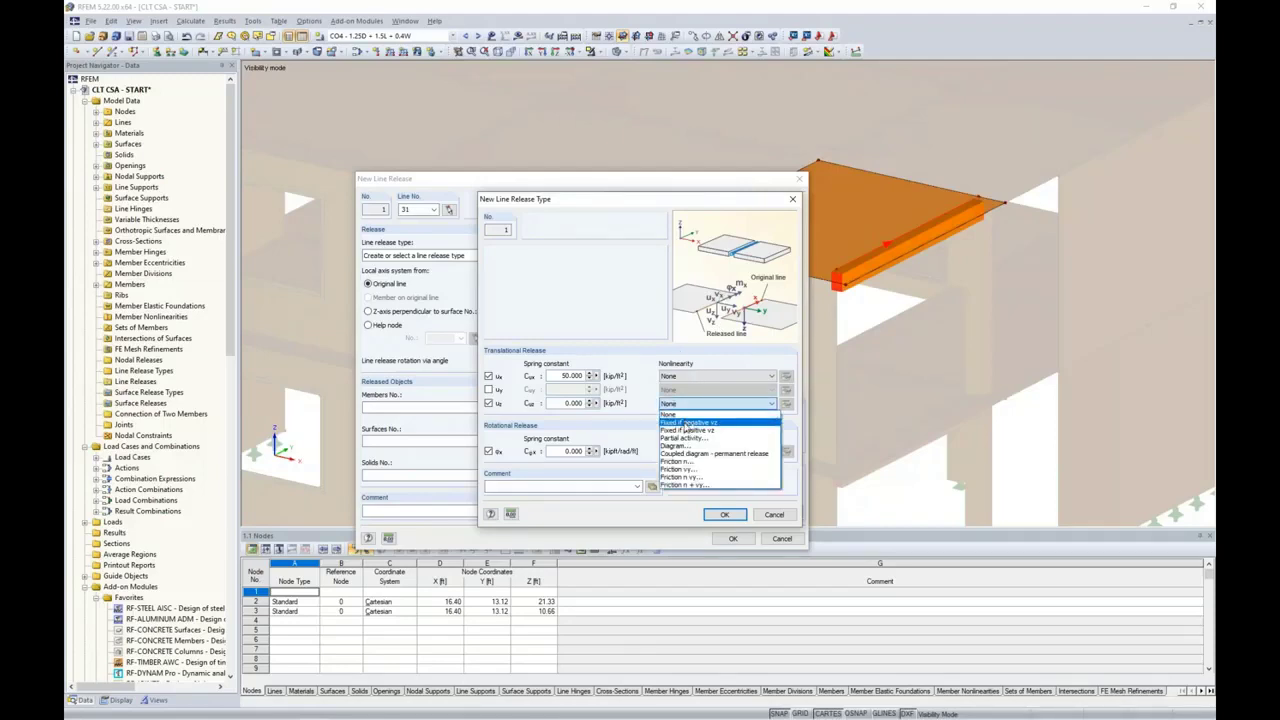
pyautogui.click(687, 431)
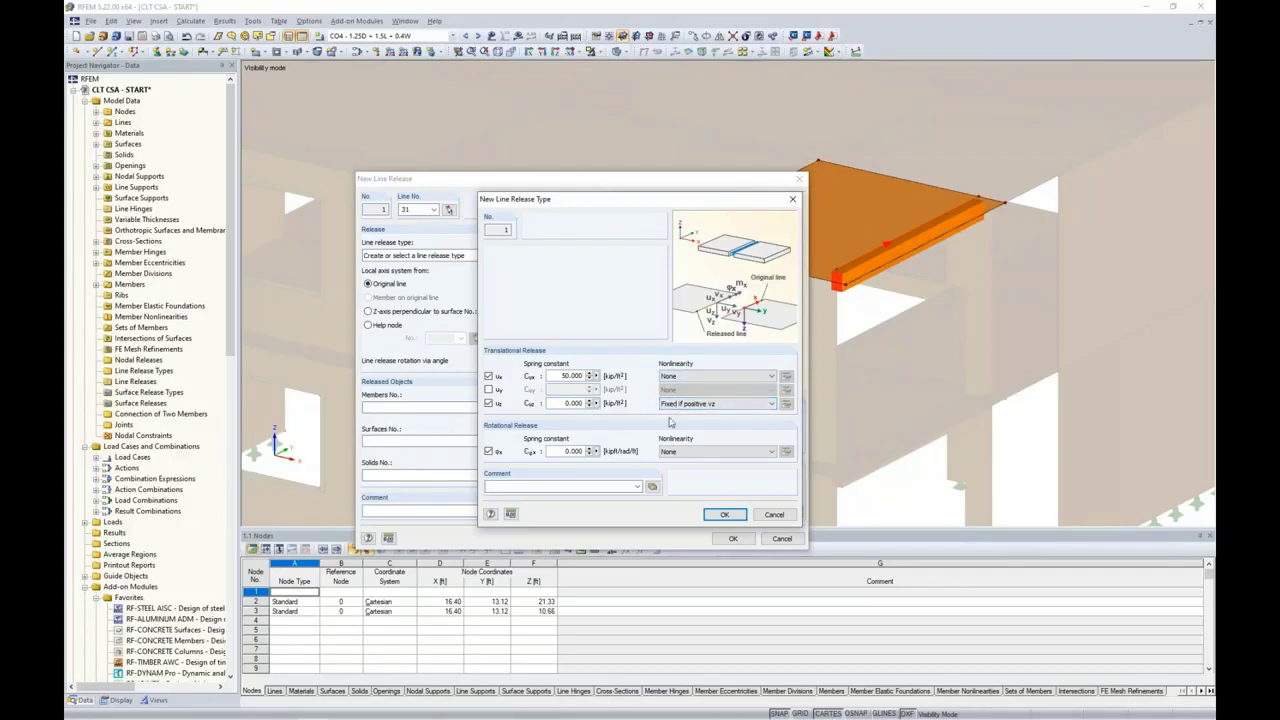
pyautogui.click(489, 403)
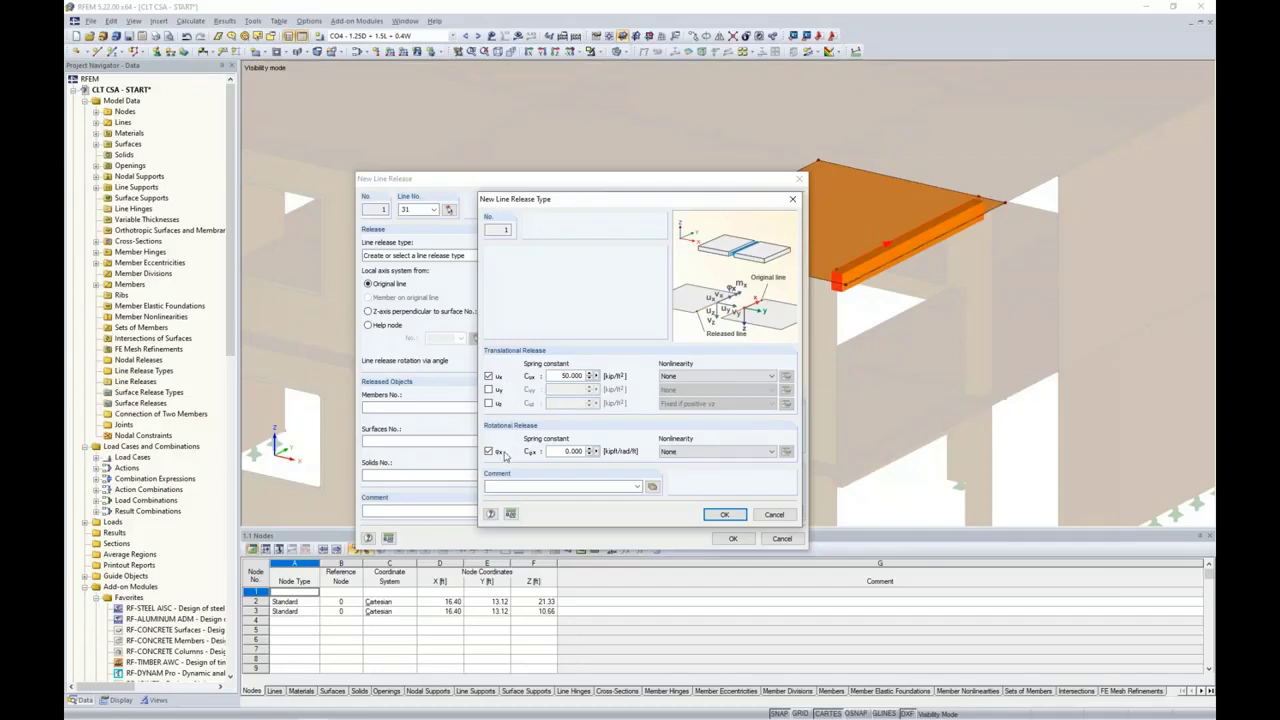
# Step: Accept the line release type, set surface 63 as the released object, and create the line release on line 31
pyautogui.click(724, 514)
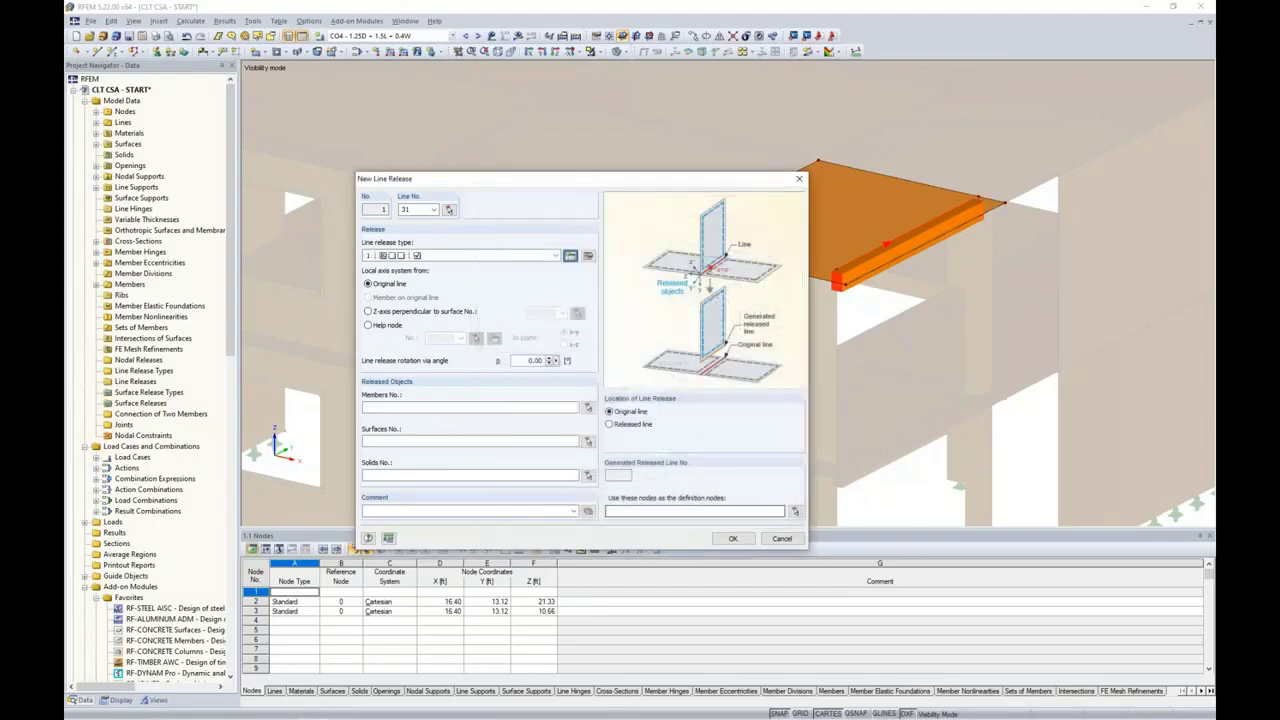
pyautogui.click(587, 443)
pyautogui.click(825, 232)
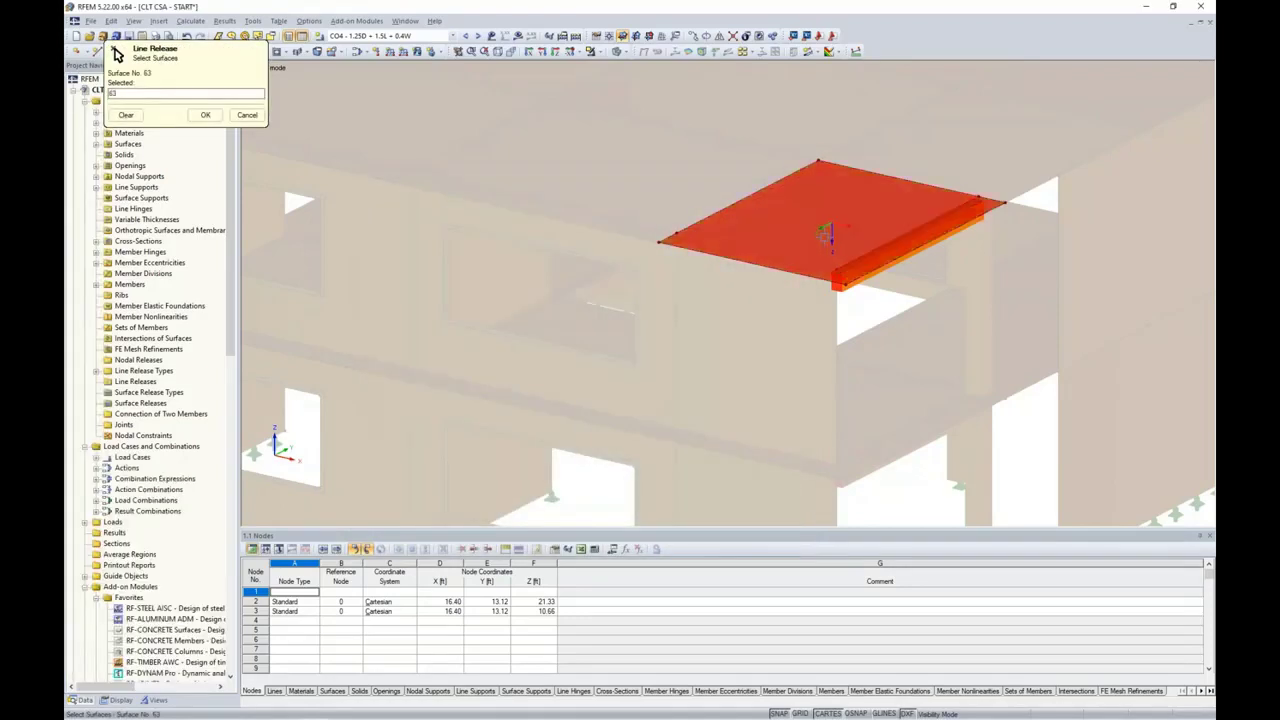
pyautogui.click(205, 115)
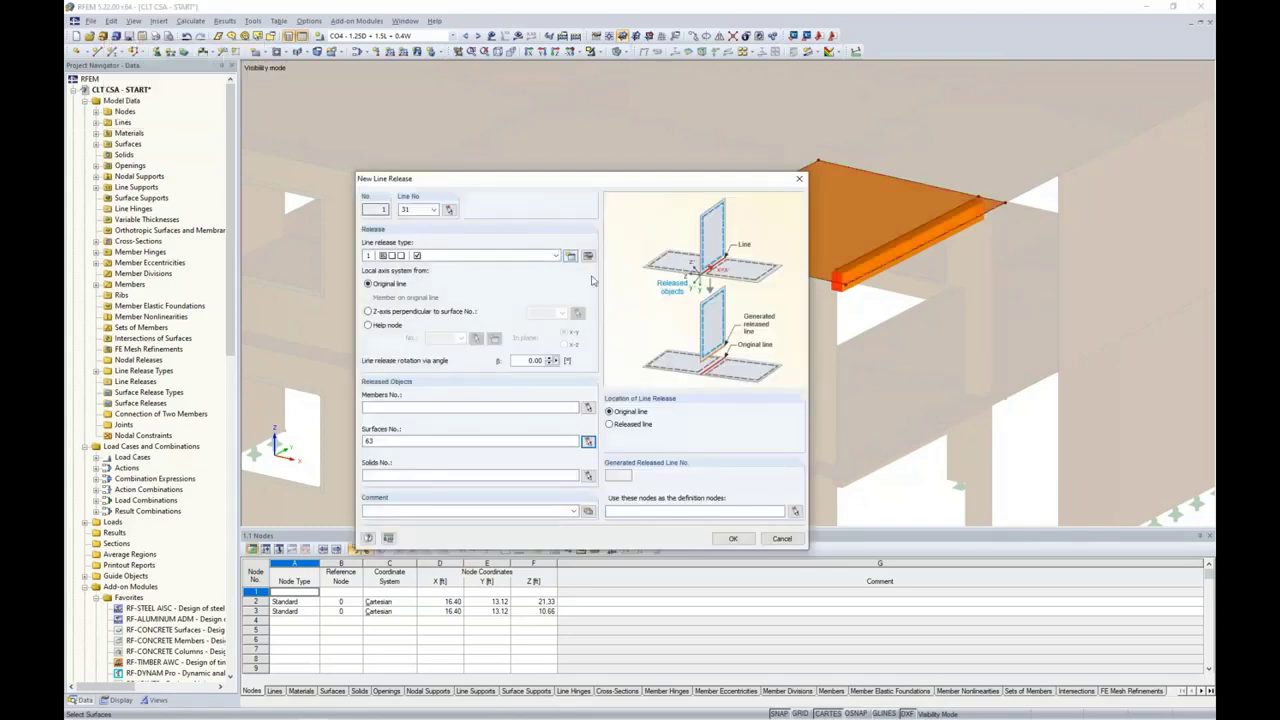
pyautogui.click(732, 540)
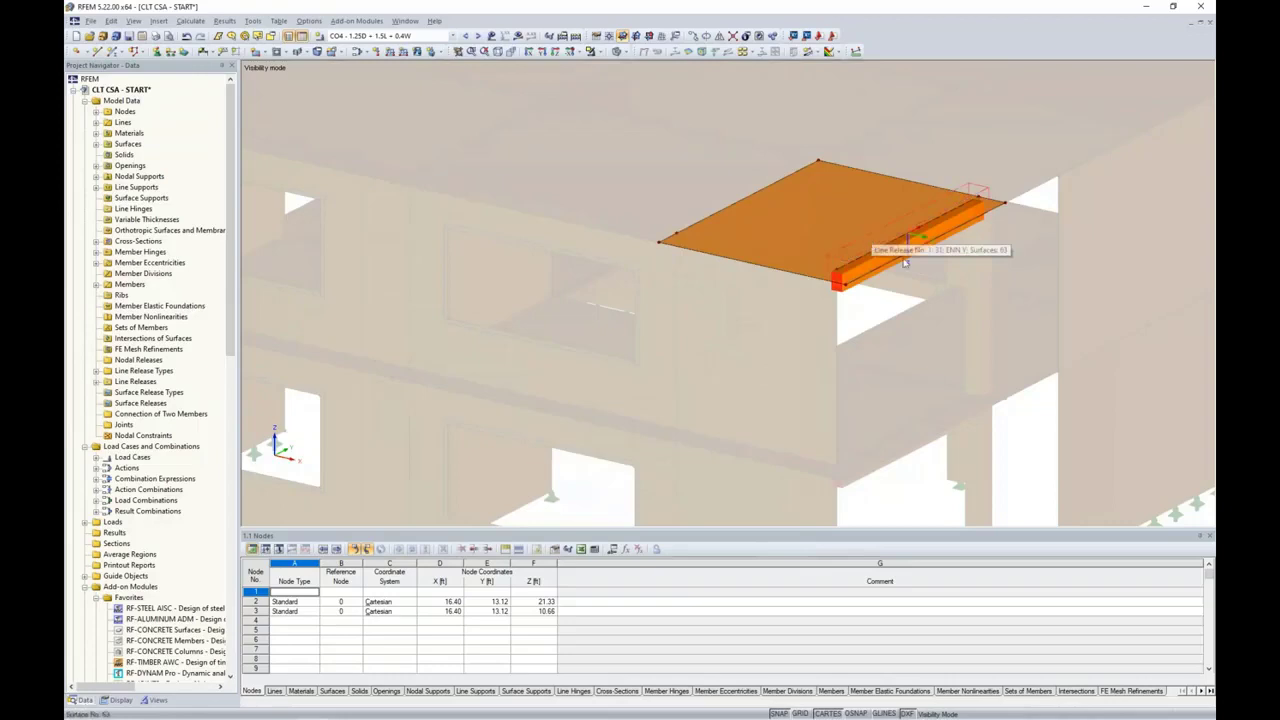
# Step: Examine the line release at the beam, and cancel the visibility mode to show the whole building
pyautogui.keyDown('ctrl'); pyautogui.moveTo(974, 309); pyautogui.dragTo(699, 330, button='middle'); pyautogui.keyUp('ctrl')
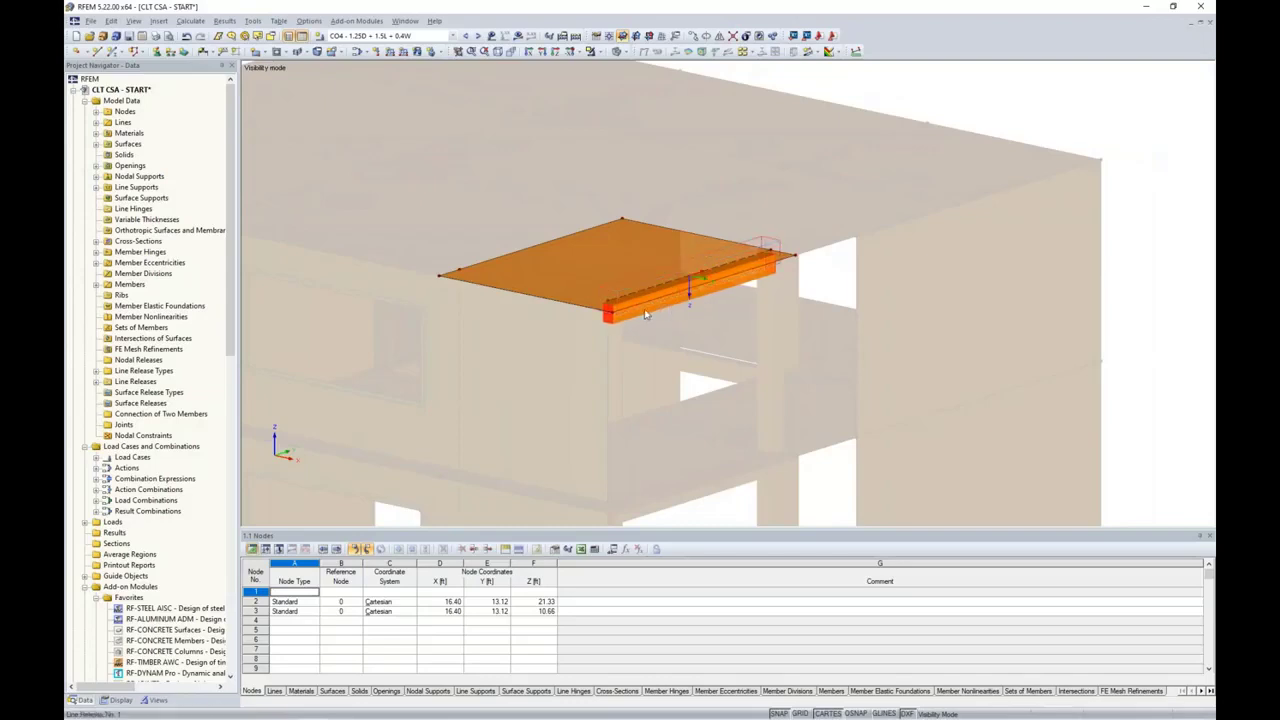
pyautogui.click(598, 53)
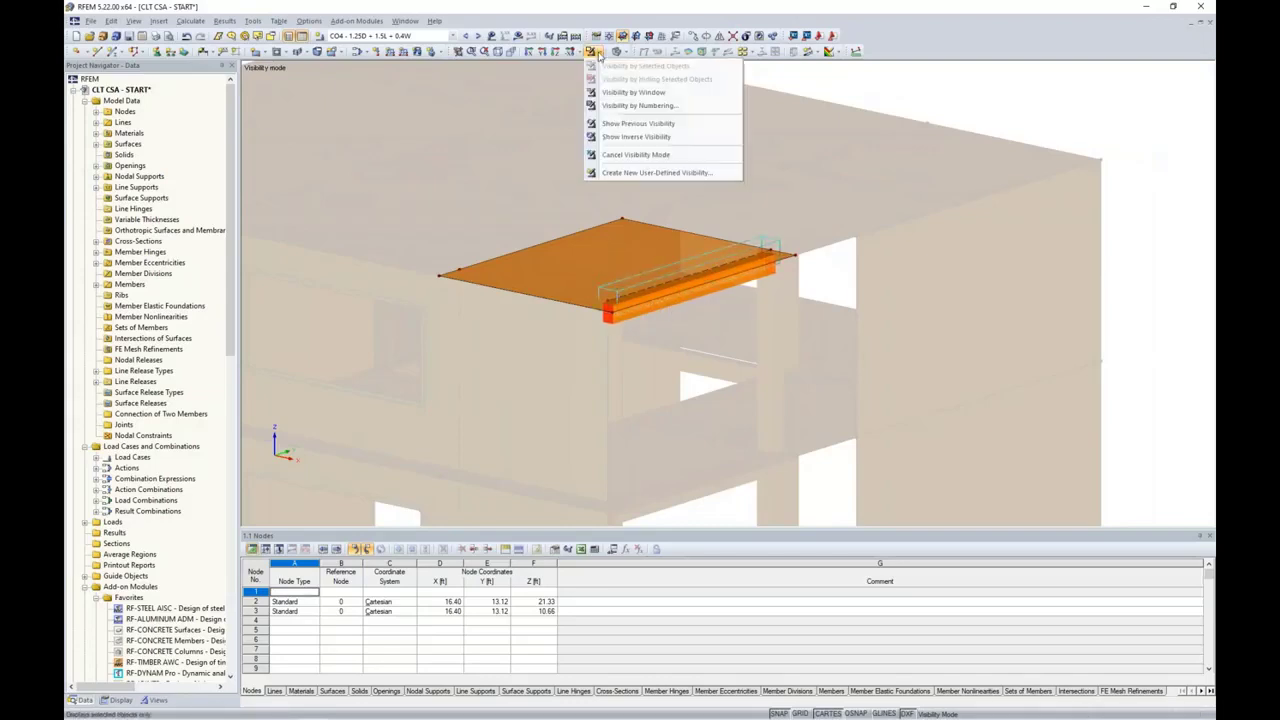
pyautogui.click(612, 155)
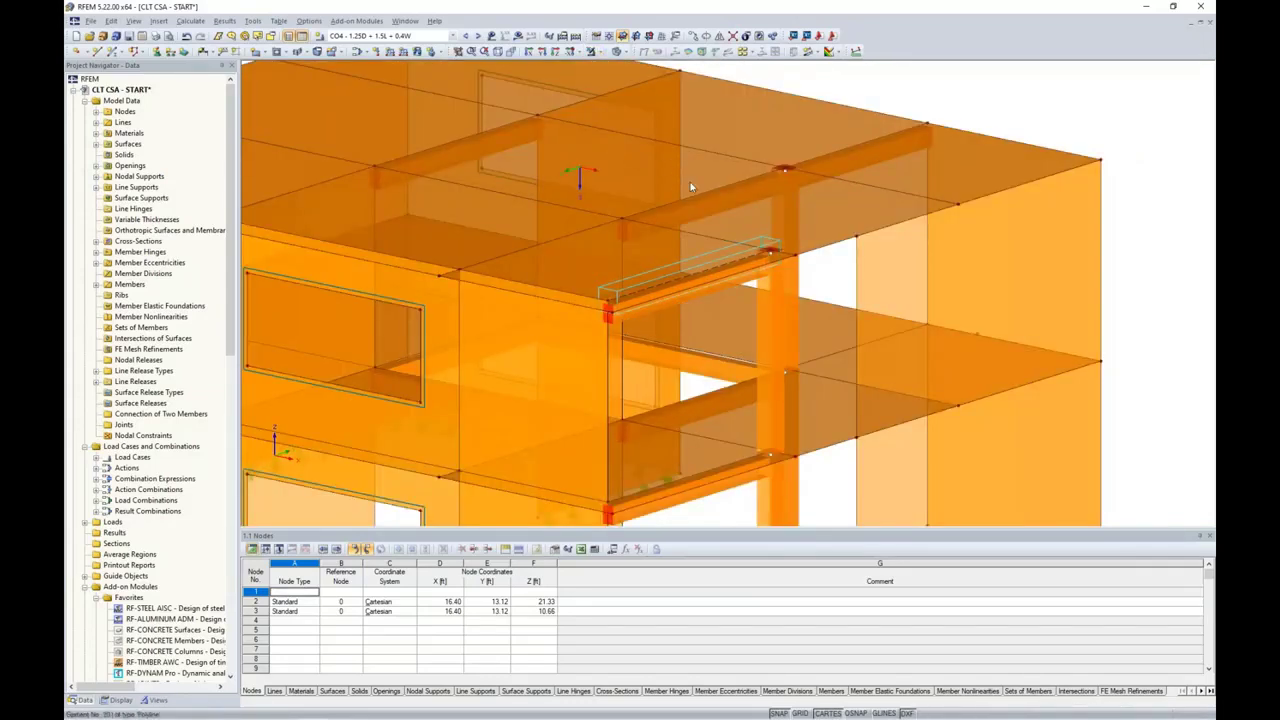
# Step: Start a new line release and assign it to line 20 along the inner roof beam
pyautogui.moveTo(701, 211)
pyautogui.click(140, 382)
pyautogui.rightClick(145, 387)
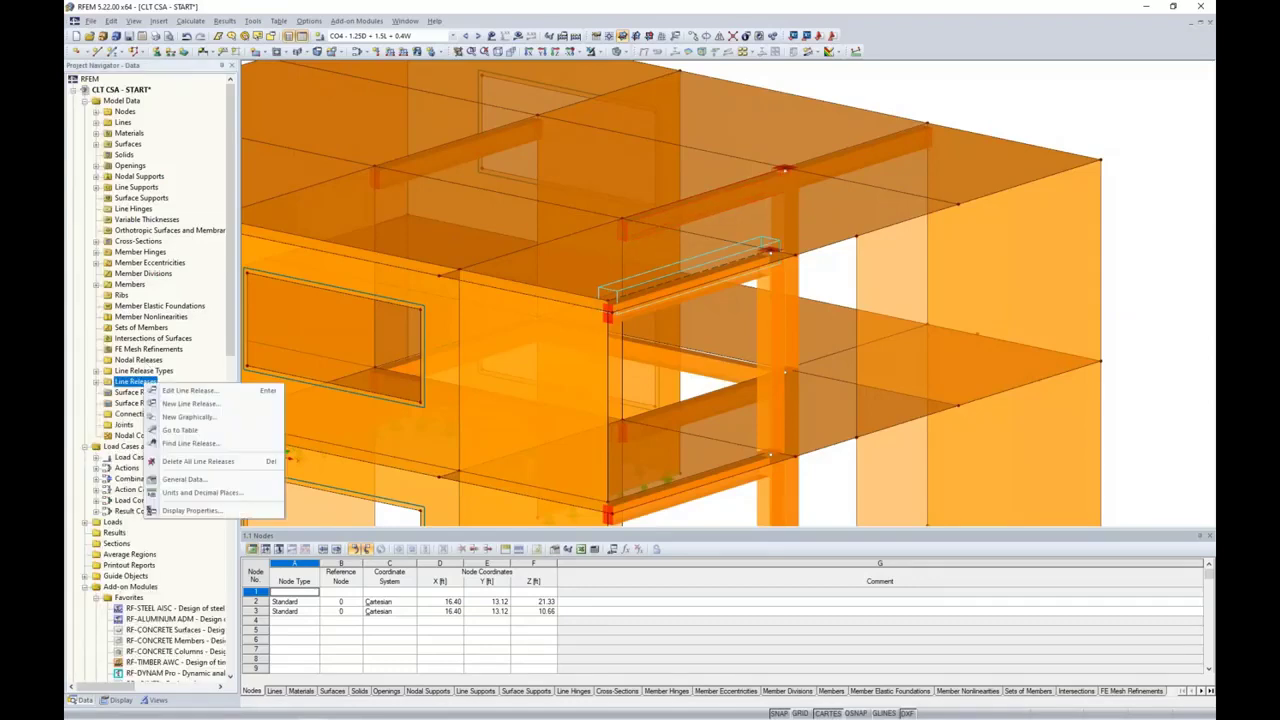
pyautogui.click(190, 404)
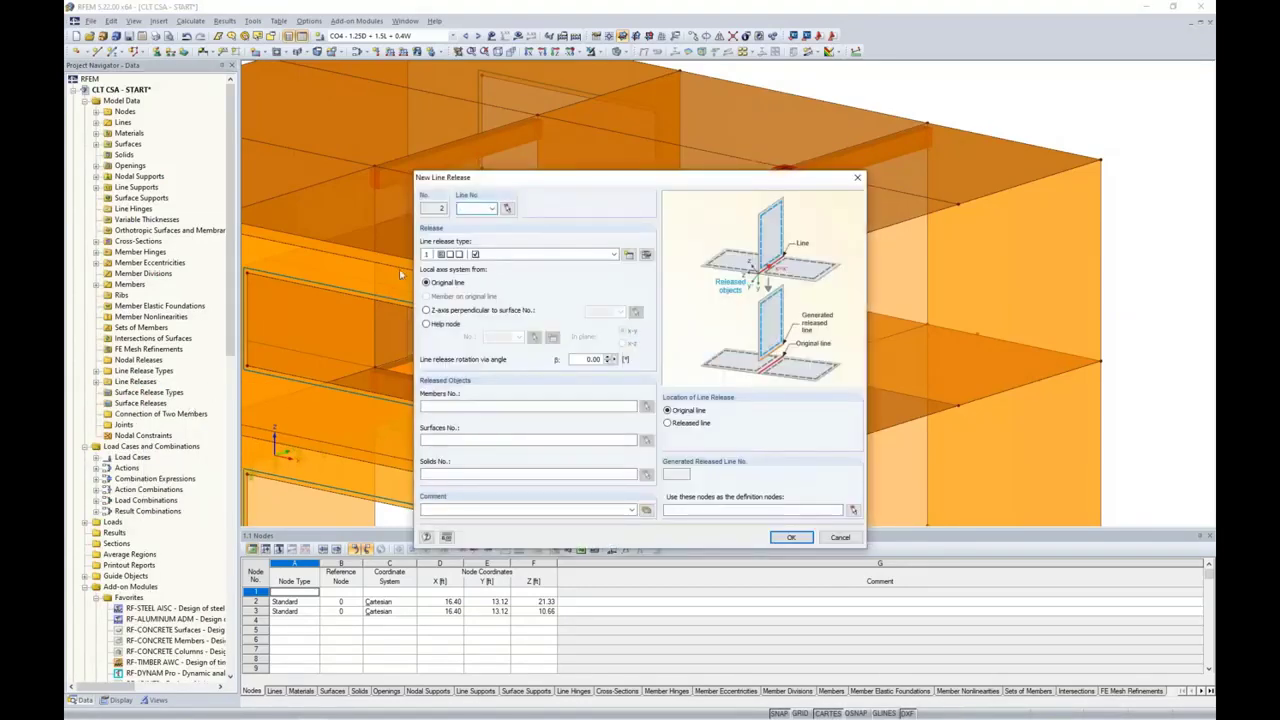
pyautogui.click(508, 207)
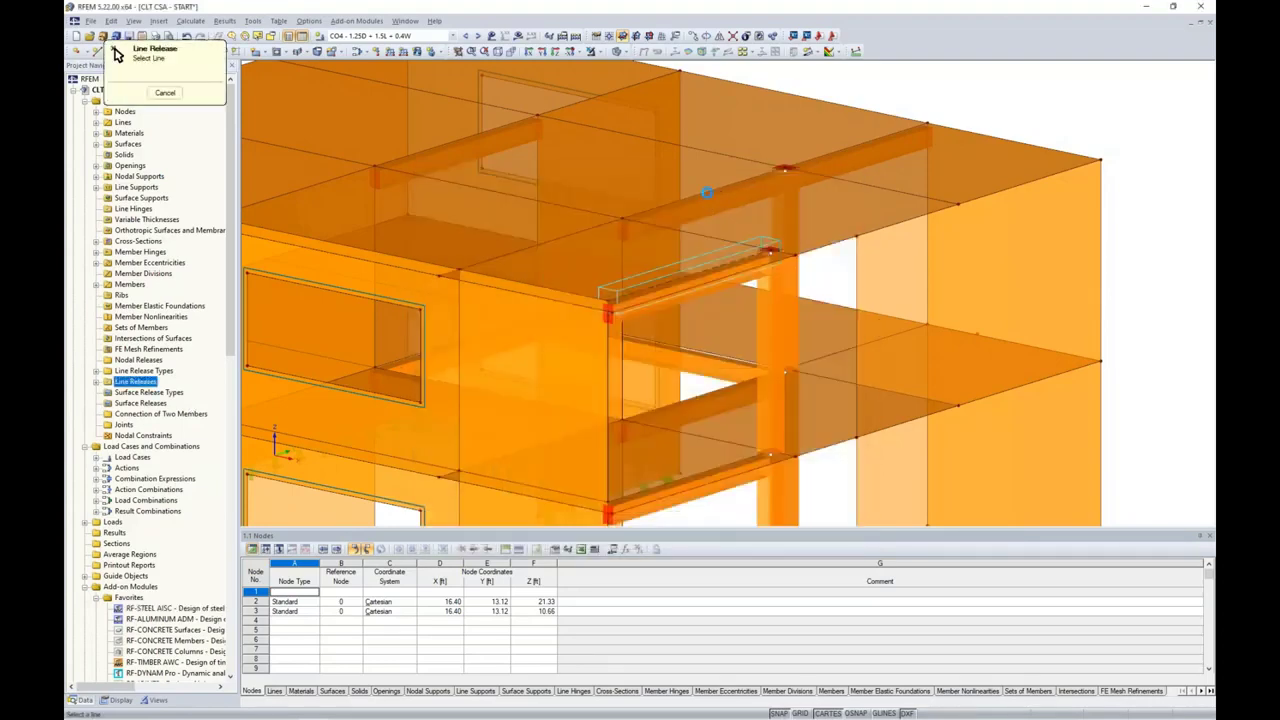
pyautogui.click(660, 486)
pyautogui.moveTo(705, 176); pyautogui.dragTo(687, 267)
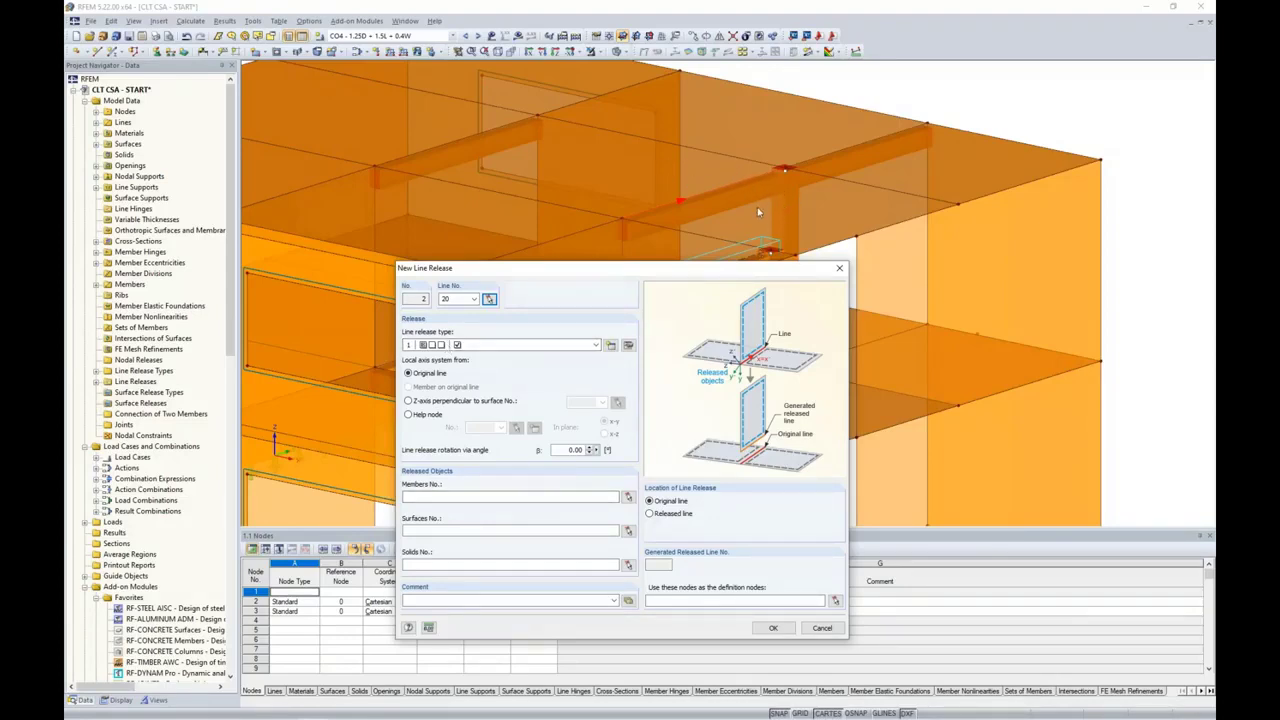
# Step: Set roof surfaces 59 and 62 as the released objects and create the line release with line release type 1
pyautogui.click(628, 531)
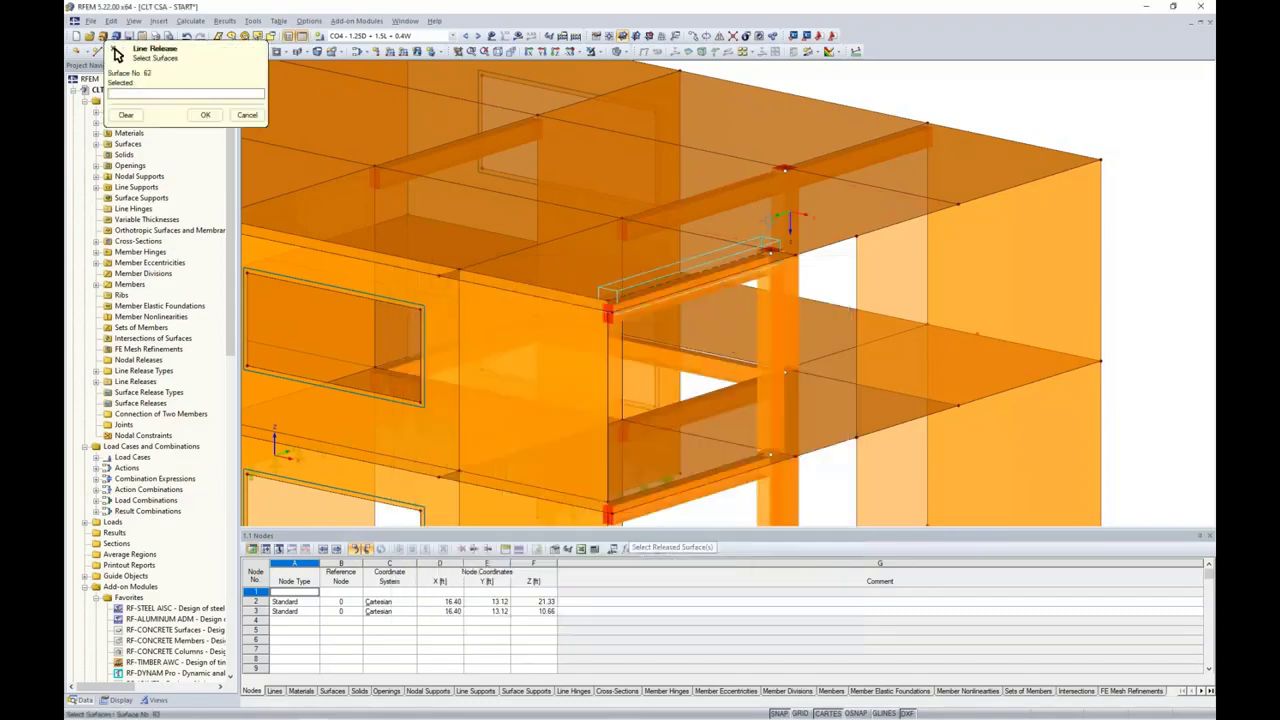
pyautogui.click(769, 213)
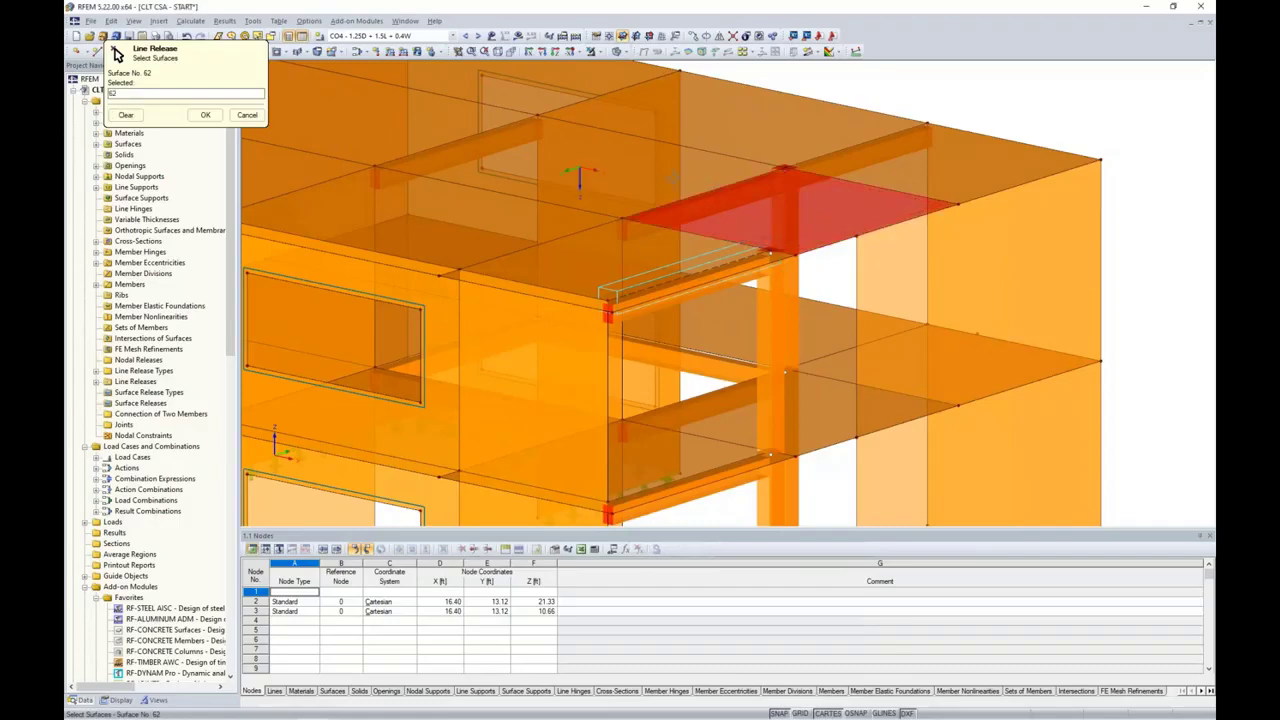
pyautogui.click(443, 148)
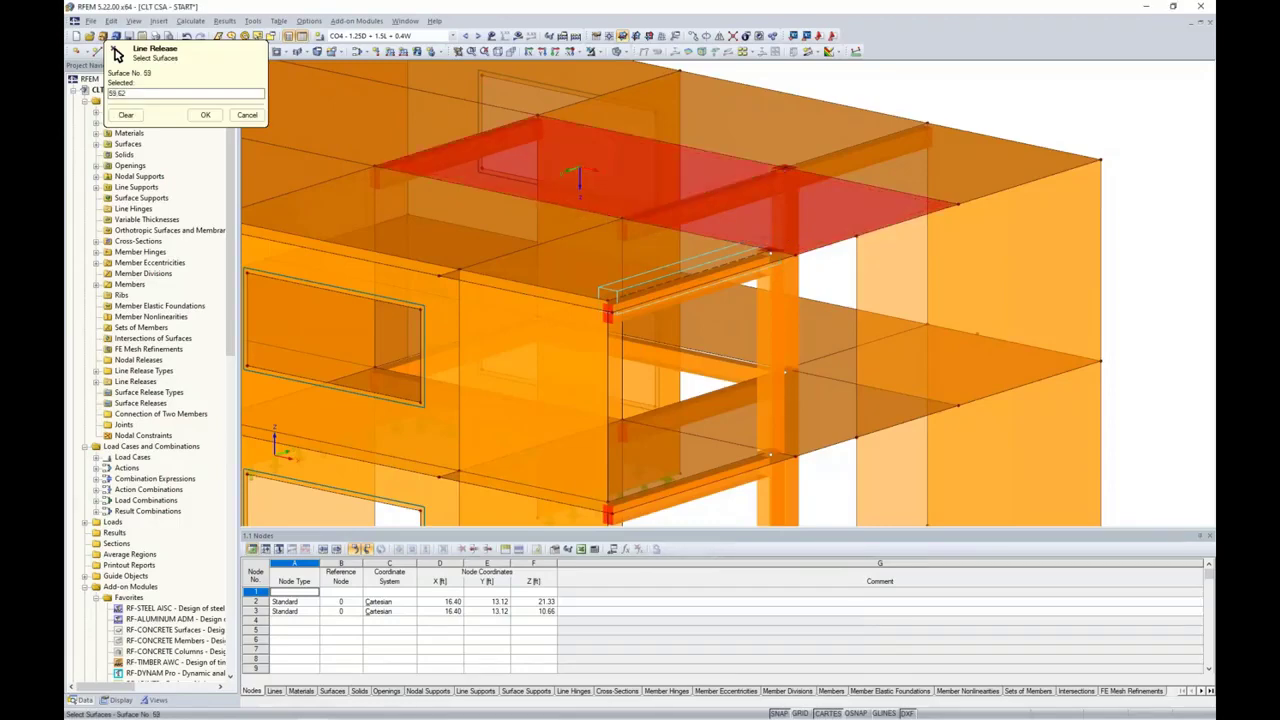
pyautogui.click(205, 115)
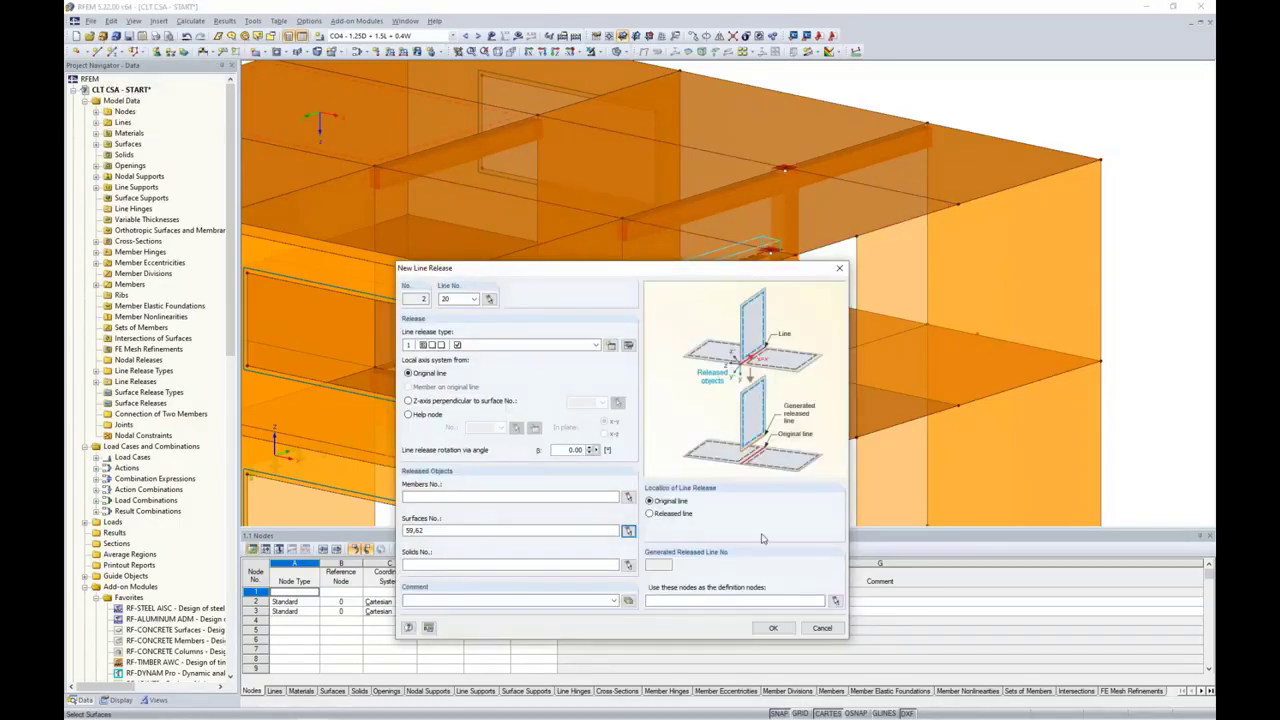
pyautogui.click(773, 627)
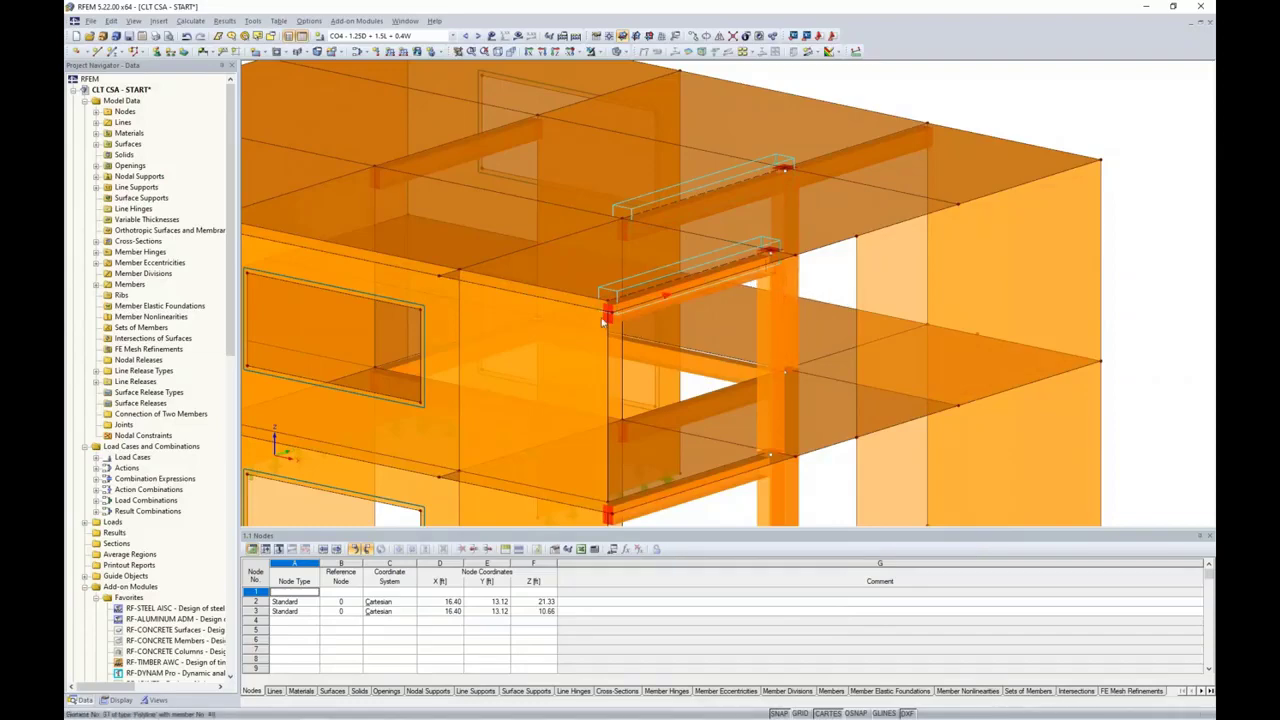
# Step: Start inserting a new object into the building model
pyautogui.scroll(-2, 606, 314)
pyautogui.keyDown('ctrl'); pyautogui.moveTo(606, 314); pyautogui.dragTo(742, 379, button='middle'); pyautogui.keyUp('ctrl')
pyautogui.moveTo(528, 374); pyautogui.dragTo(708, 357, button='middle')
pyautogui.scroll(1, 708, 357)
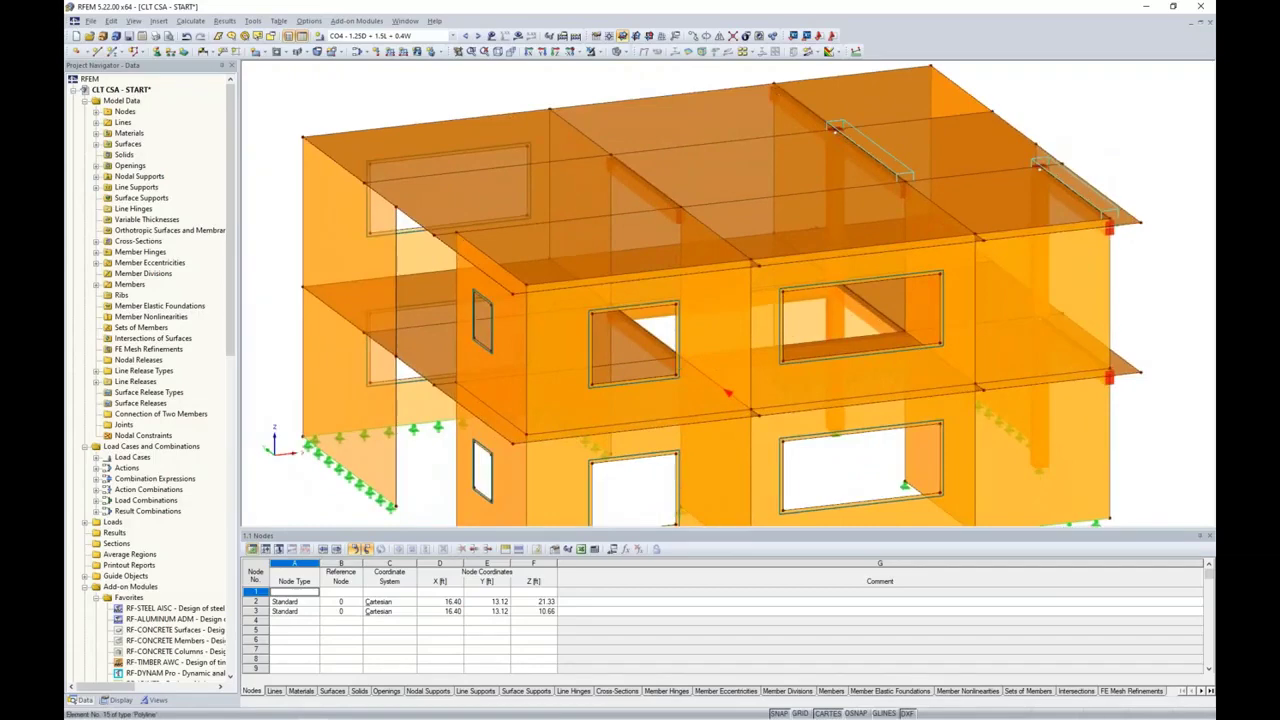
pyautogui.keyDown('ctrl'); pyautogui.moveTo(492, 338); pyautogui.dragTo(561, 353, button='middle'); pyautogui.keyUp('ctrl')
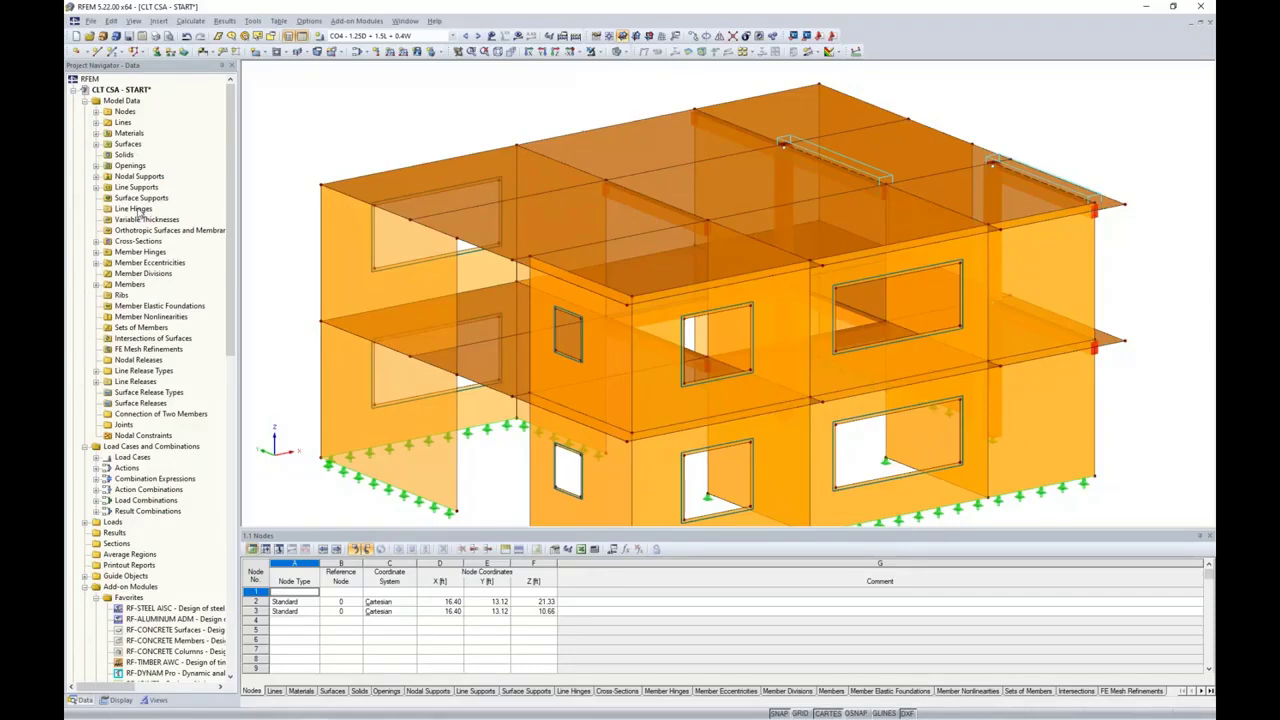
pyautogui.click(160, 22)
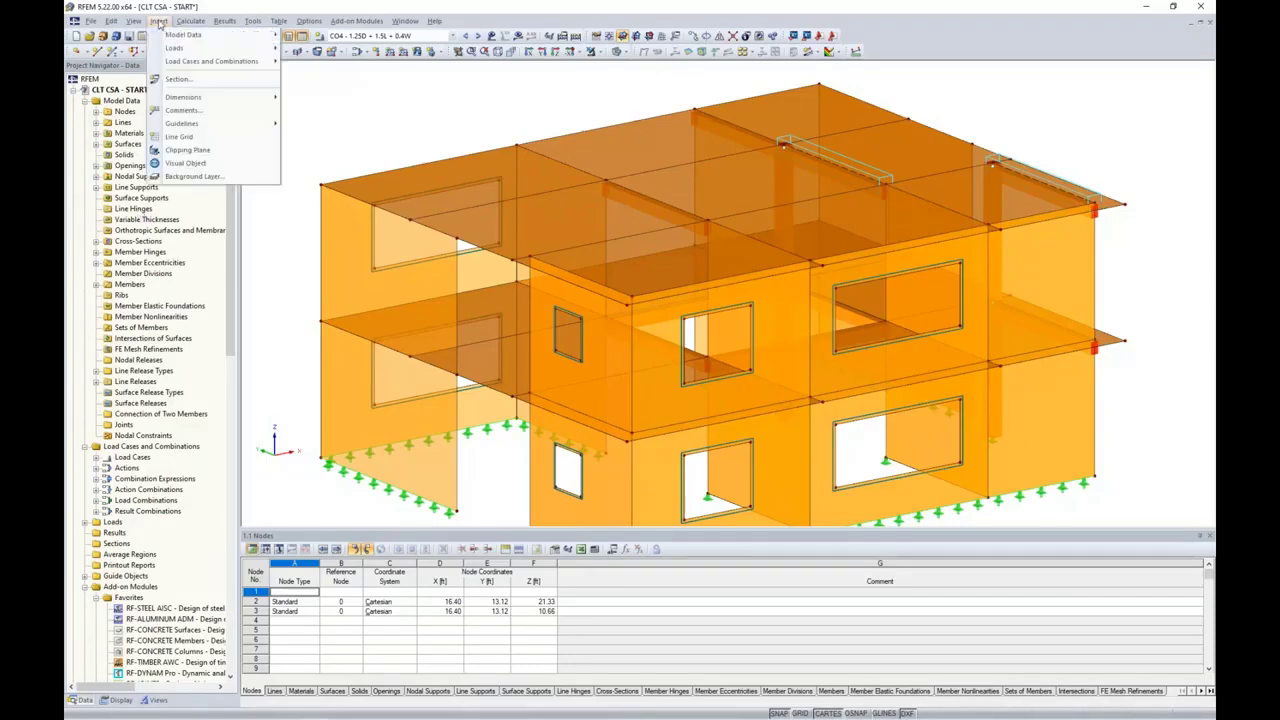
# Step: Create a line hinge for graphical line assignment, with released rotation φx and a translational spring constant of 50 kip/ft² in ux
pyautogui.moveTo(161, 36)
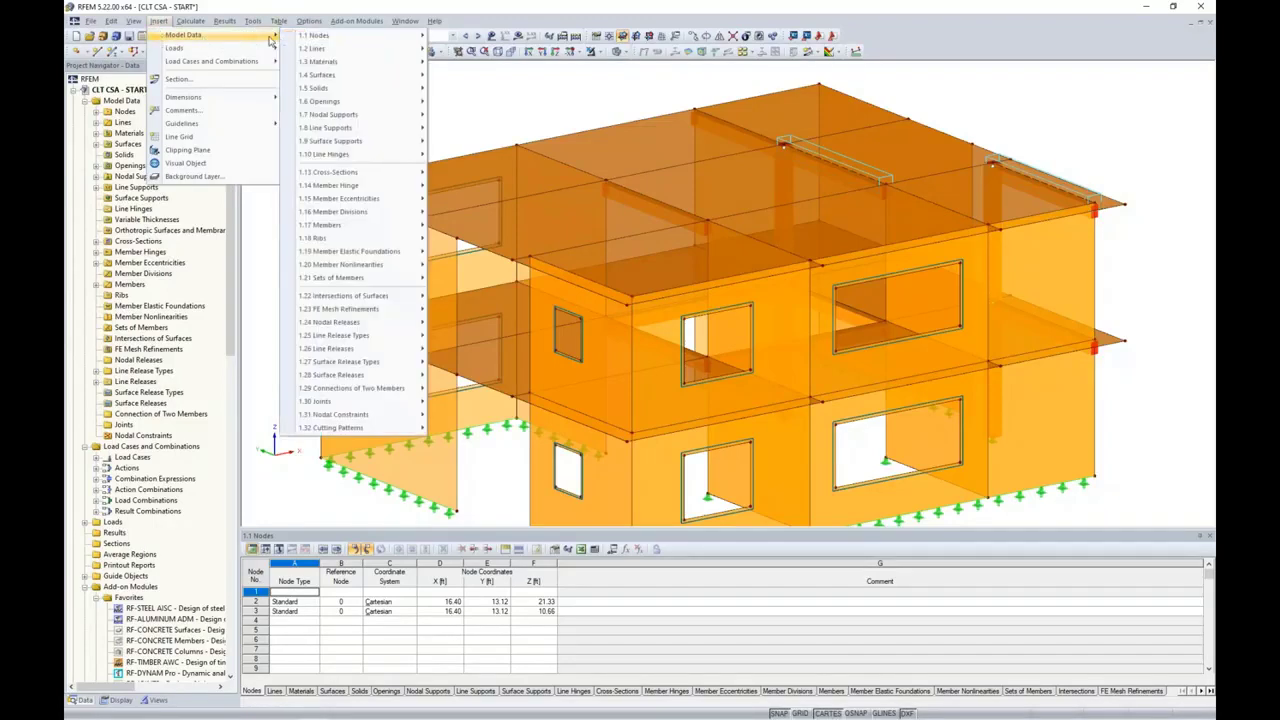
pyautogui.moveTo(381, 157)
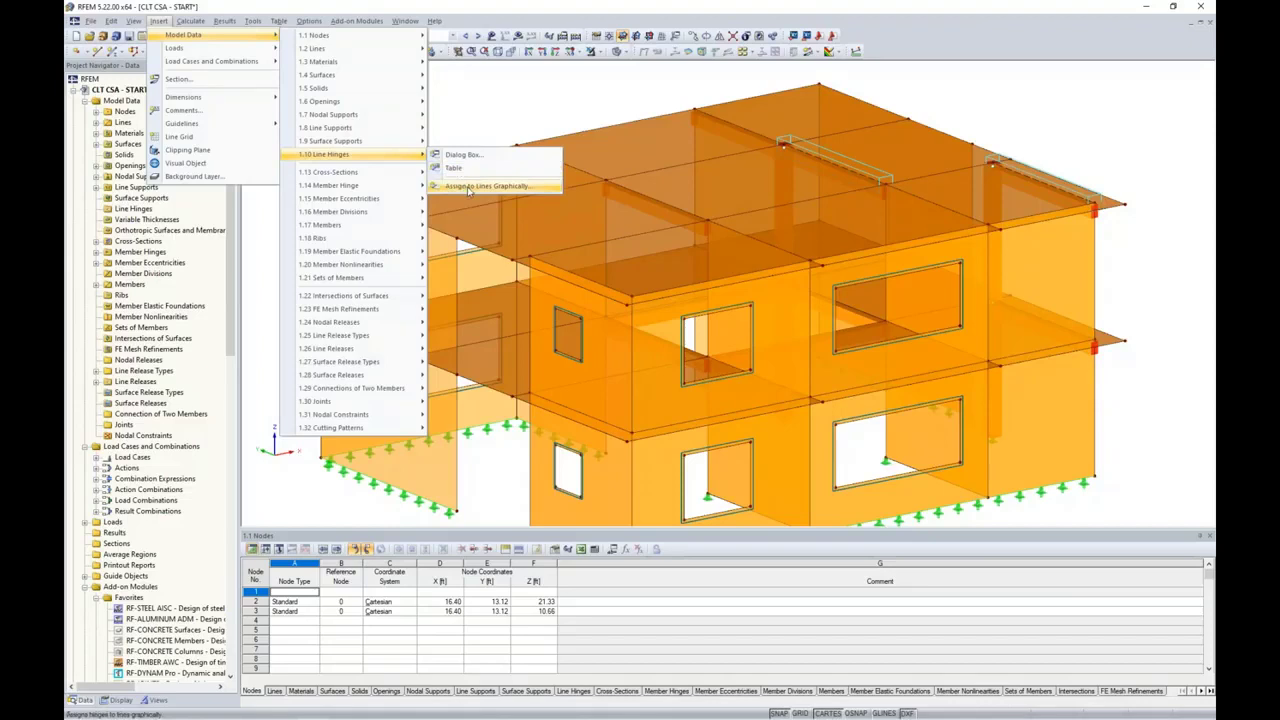
pyautogui.click(469, 188)
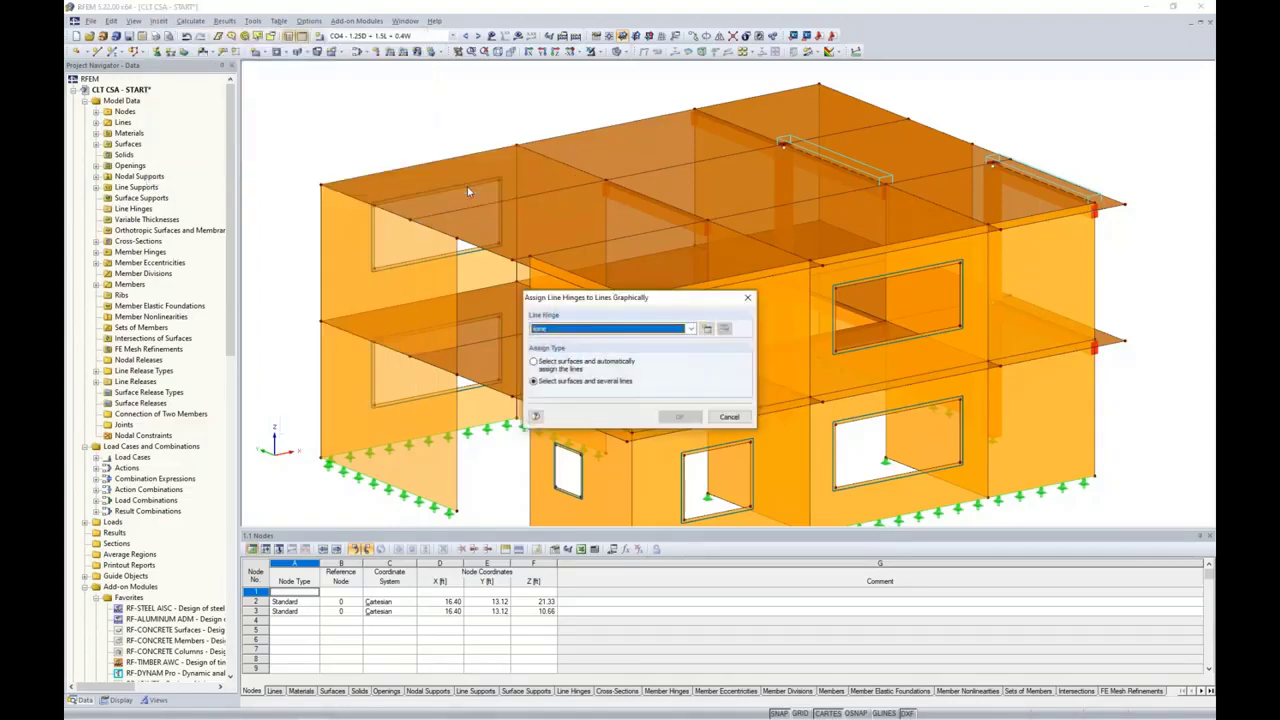
pyautogui.click(720, 329)
pyautogui.moveTo(695, 265); pyautogui.dragTo(773, 203)
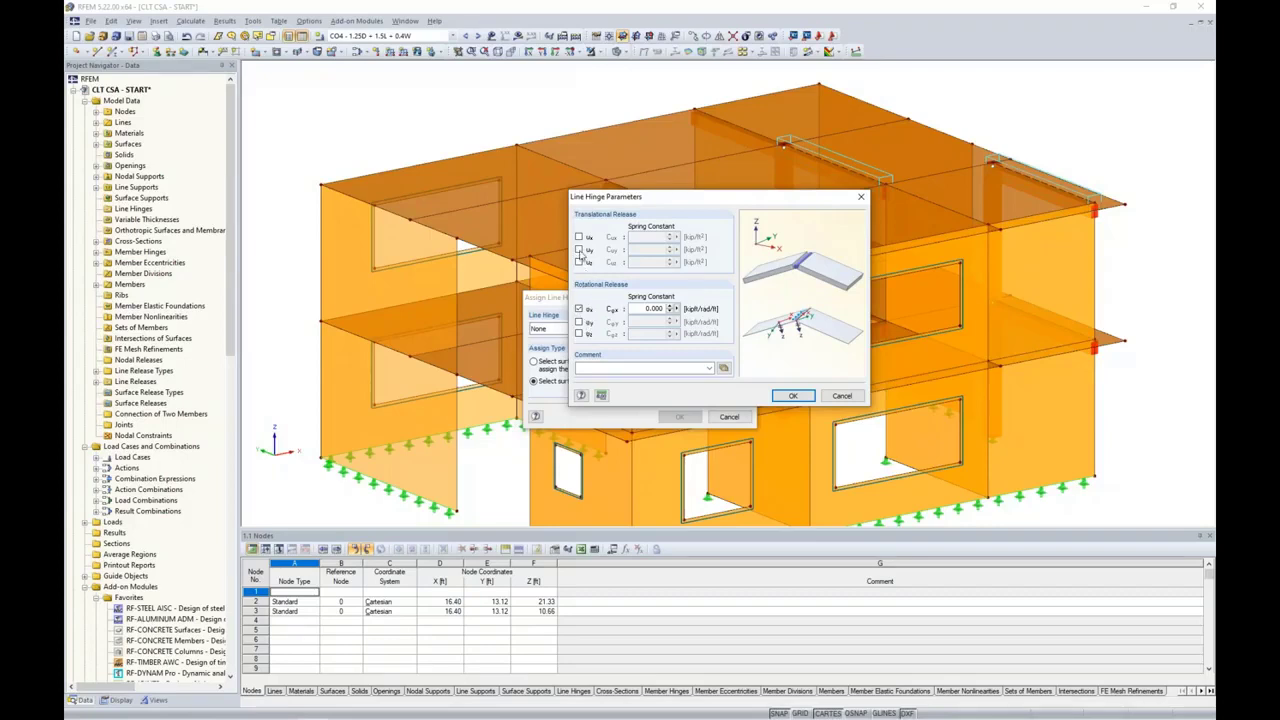
pyautogui.click(579, 237)
pyautogui.doubleClick(638, 237)
pyautogui.write('50')
pyautogui.click(792, 395)
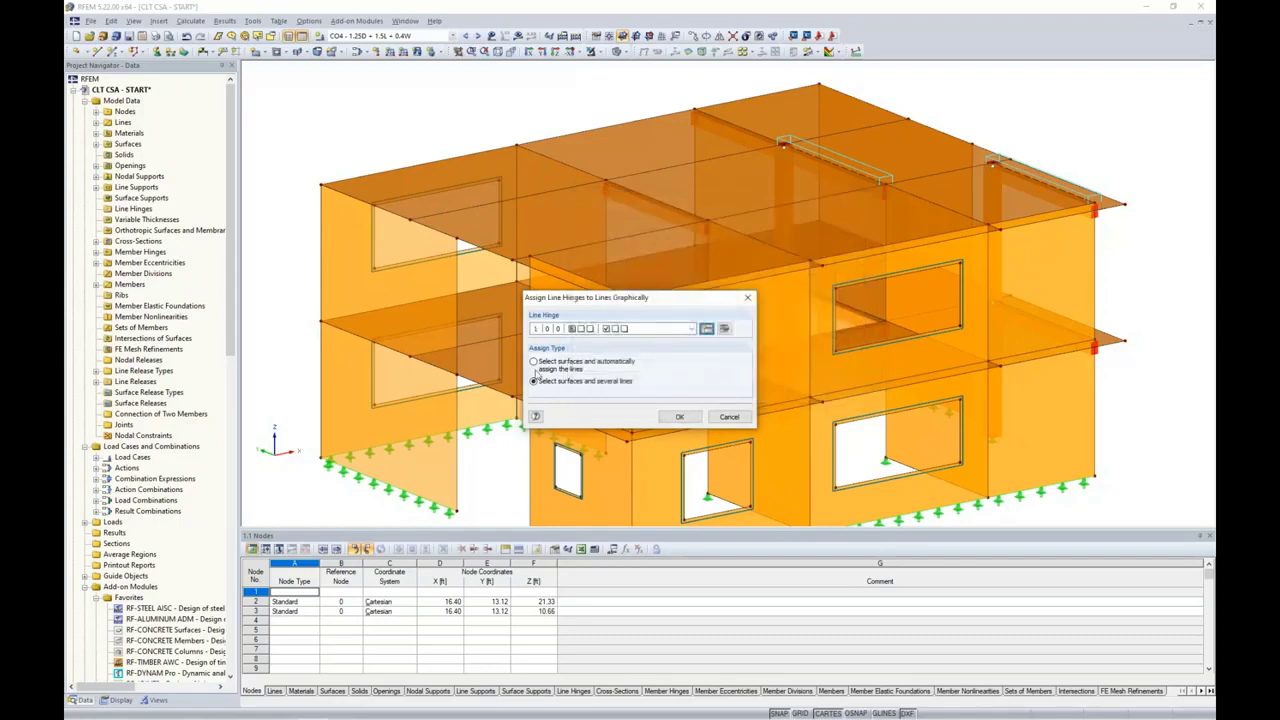
# Step: Assign the line hinge automatically to the shared lines of all roof surfaces
pyautogui.click(533, 362)
pyautogui.click(679, 416)
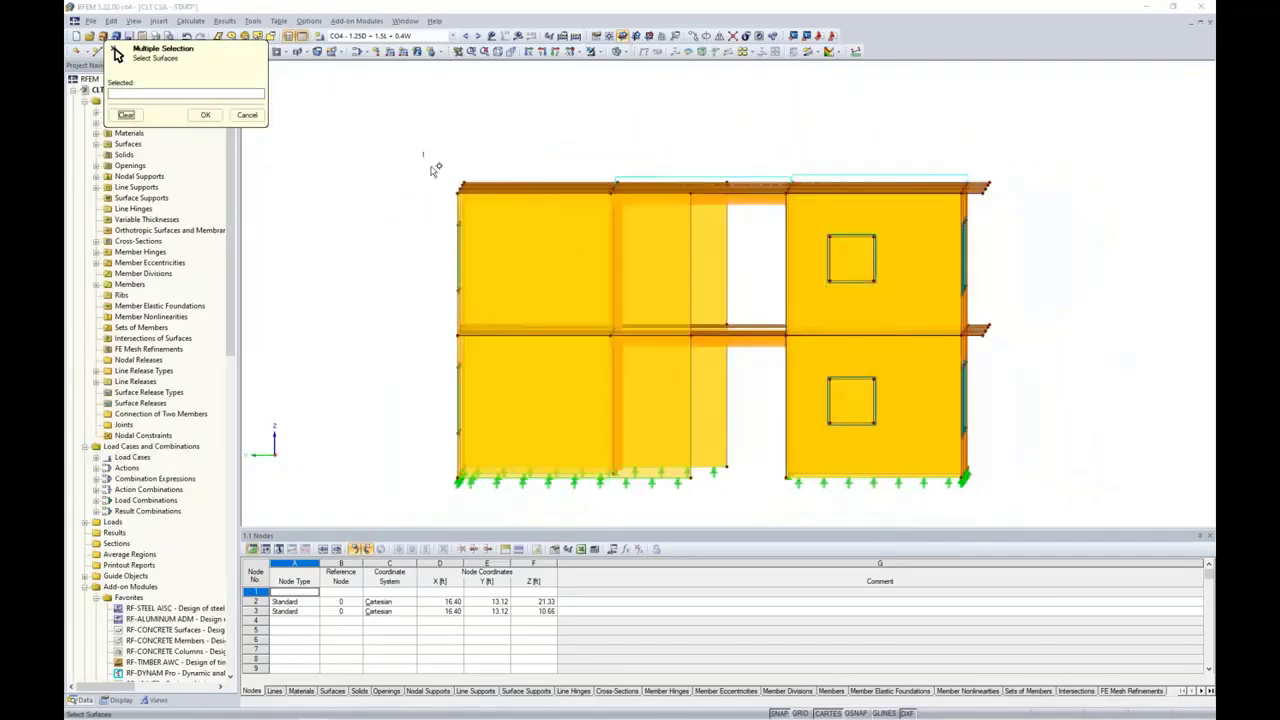
pyautogui.moveTo(423, 151); pyautogui.dragTo(1020, 210)
pyautogui.keyDown('ctrl'); pyautogui.moveTo(1063, 257); pyautogui.dragTo(859, 320, button='middle'); pyautogui.keyUp('ctrl')
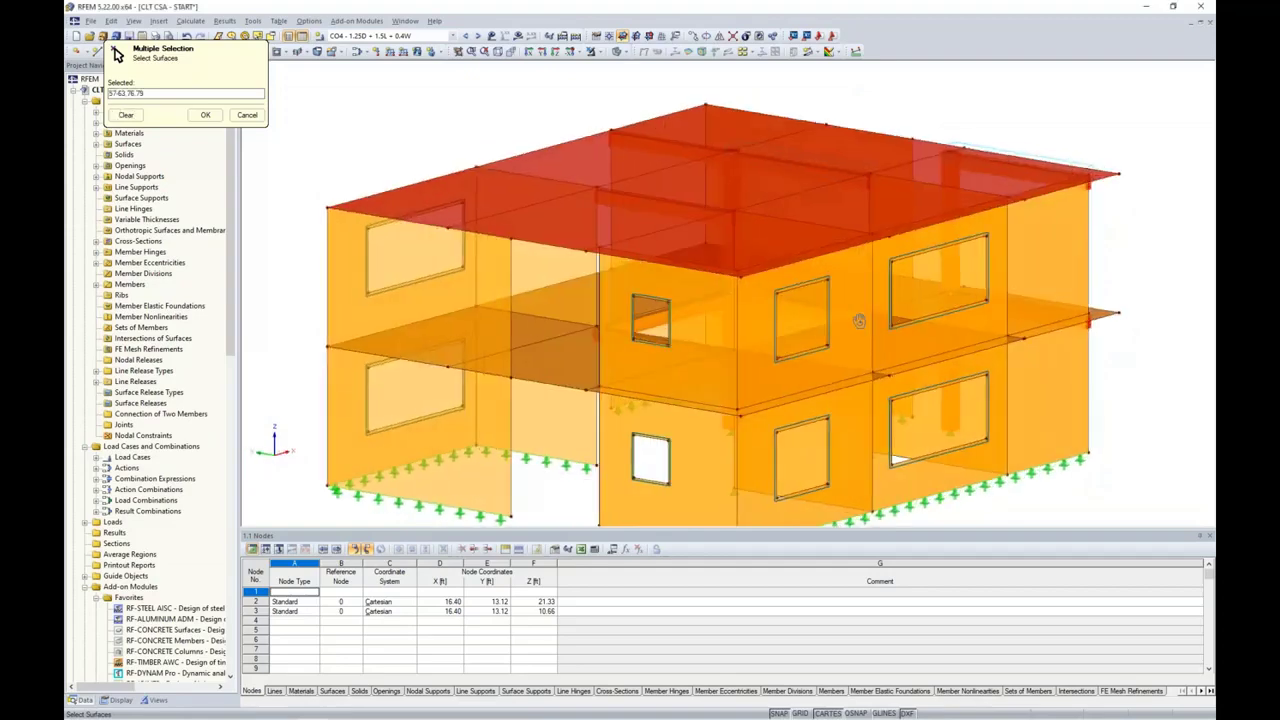
pyautogui.click(205, 115)
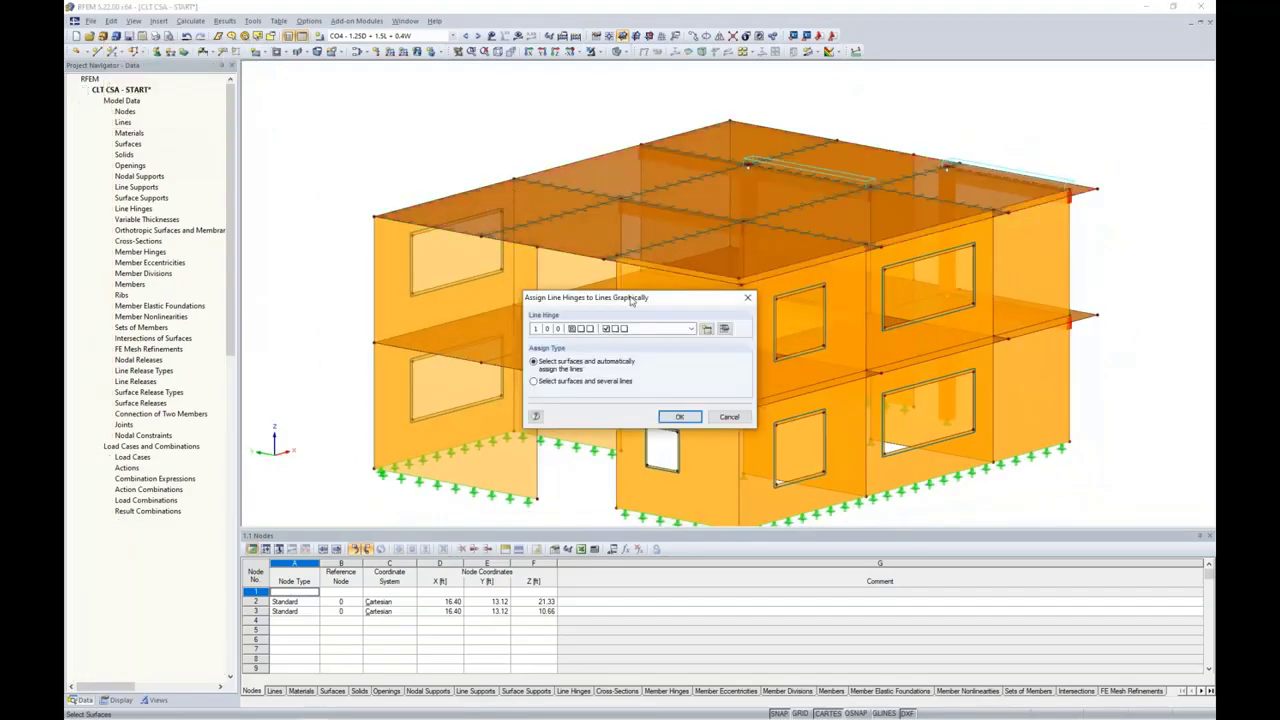
pyautogui.click(679, 416)
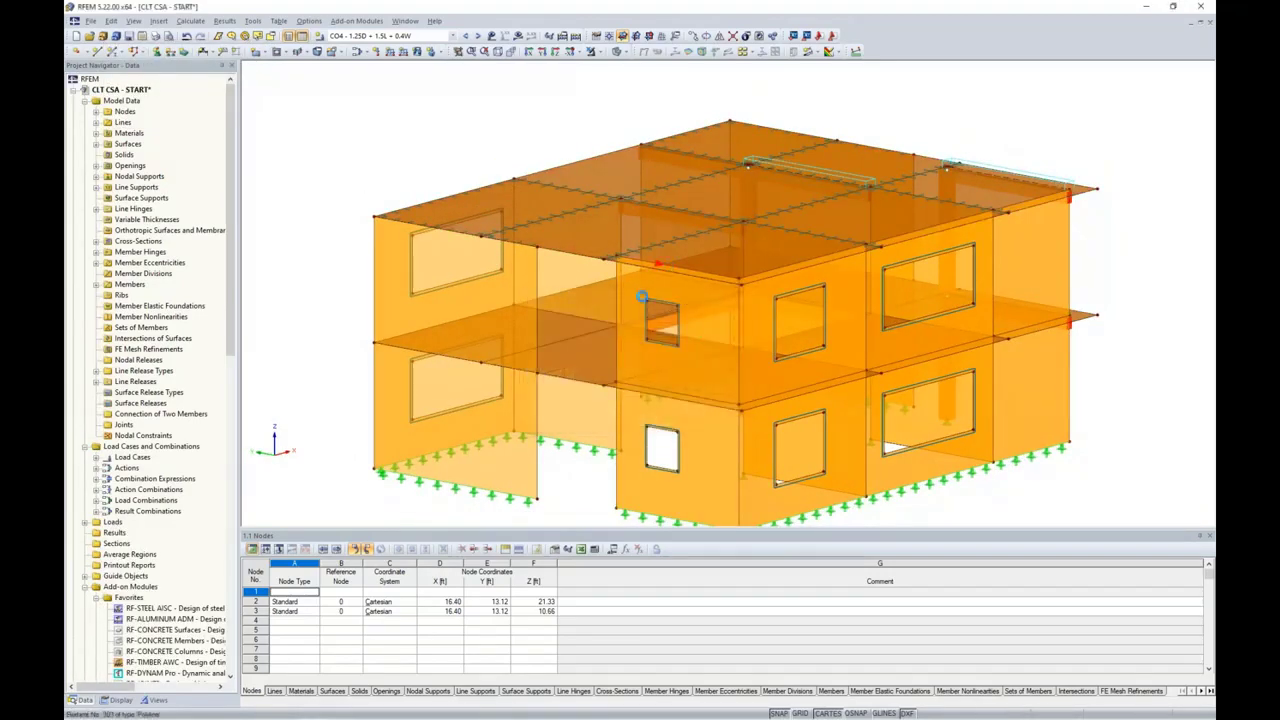
# Step: Examine the line hinges on the roof panels and the adjoining upper wall and roof surfaces
pyautogui.moveTo(660, 268)
pyautogui.keyDown('ctrl'); pyautogui.mouseDown(button='middle')
pyautogui.moveTo(630, 294)
pyautogui.moveTo(651, 291)
pyautogui.mouseUp(button='middle'); pyautogui.keyUp('ctrl')
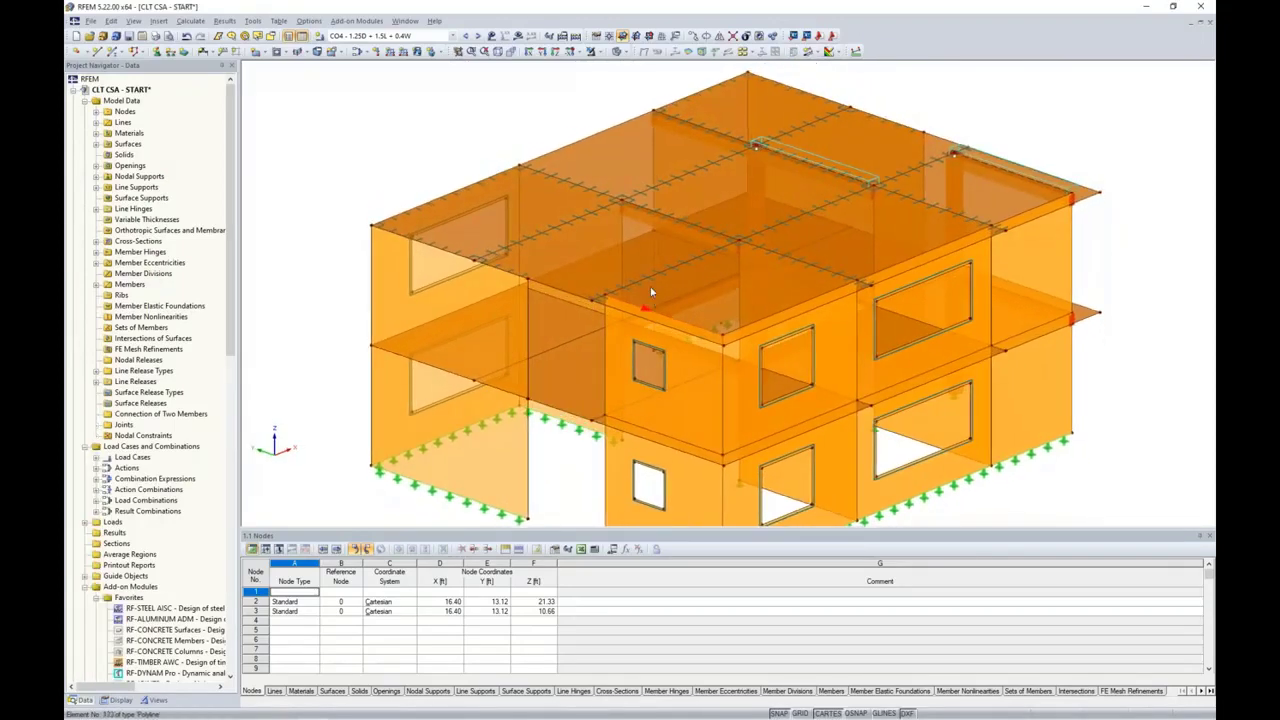
pyautogui.click(576, 190)
pyautogui.scroll(4, 448, 189)
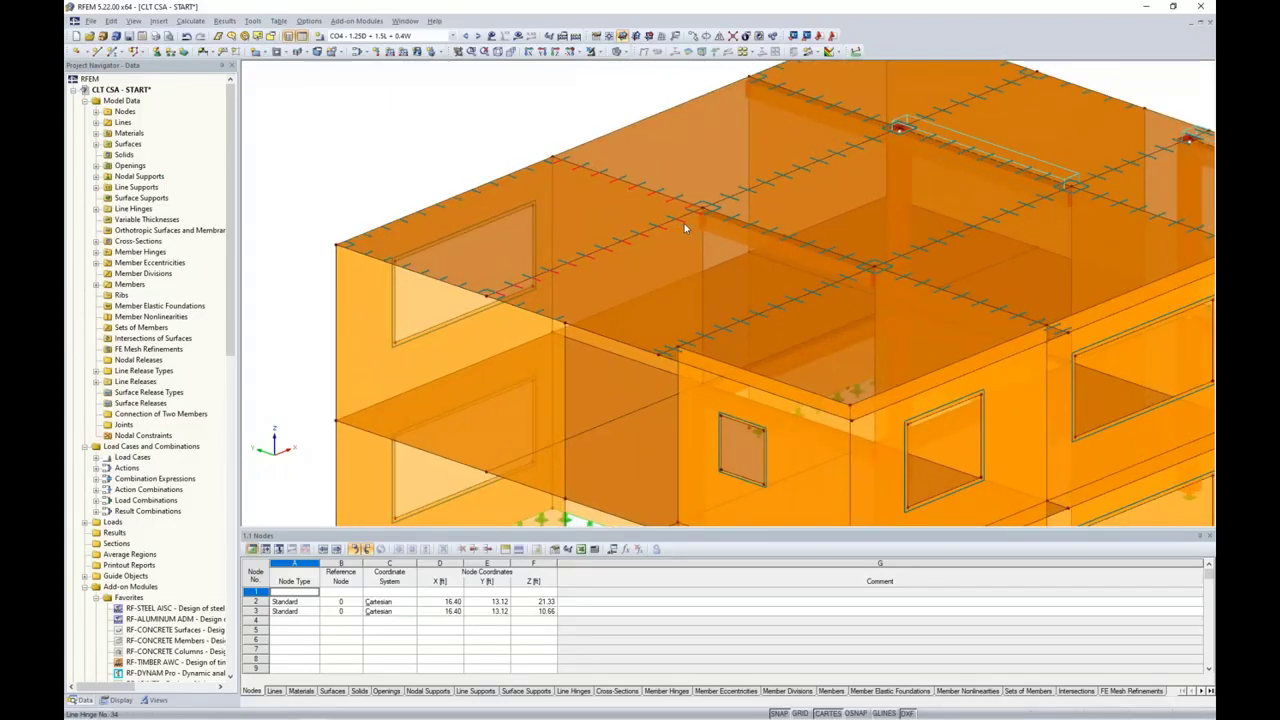
pyautogui.moveTo(702, 368); pyautogui.dragTo(632, 340, button='middle')
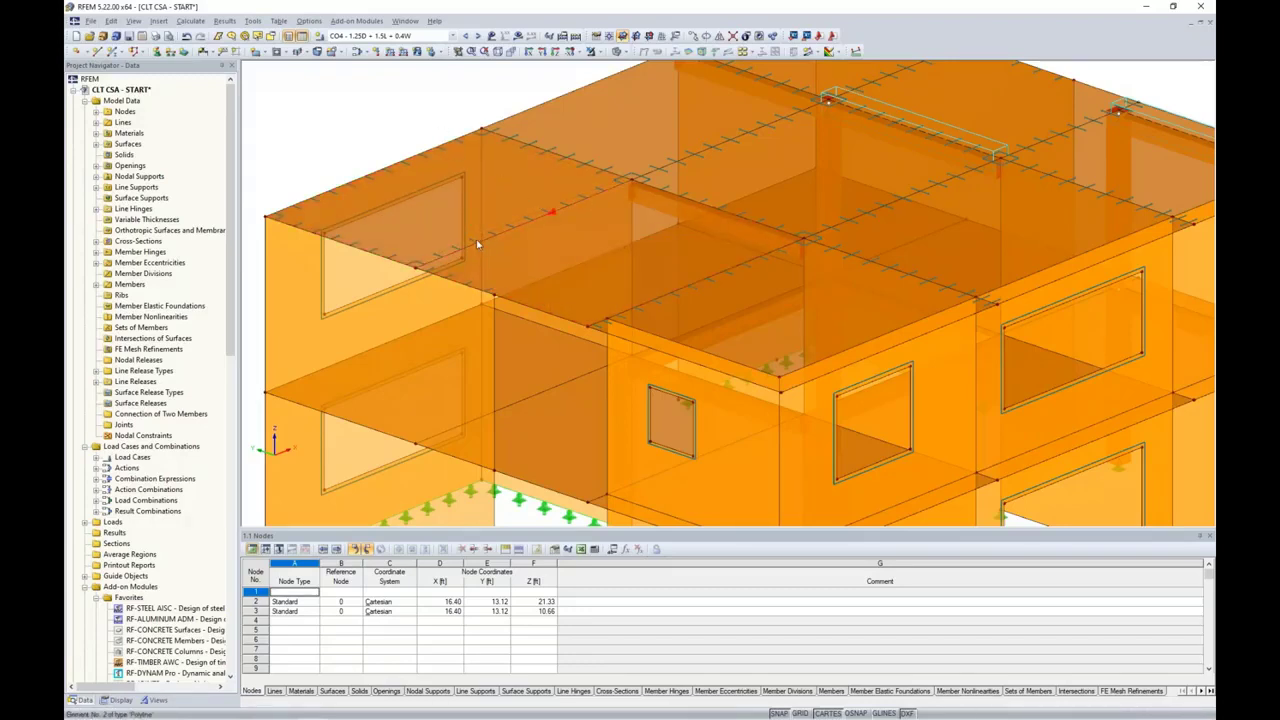
pyautogui.moveTo(306, 152); pyautogui.dragTo(363, 140, button='middle')
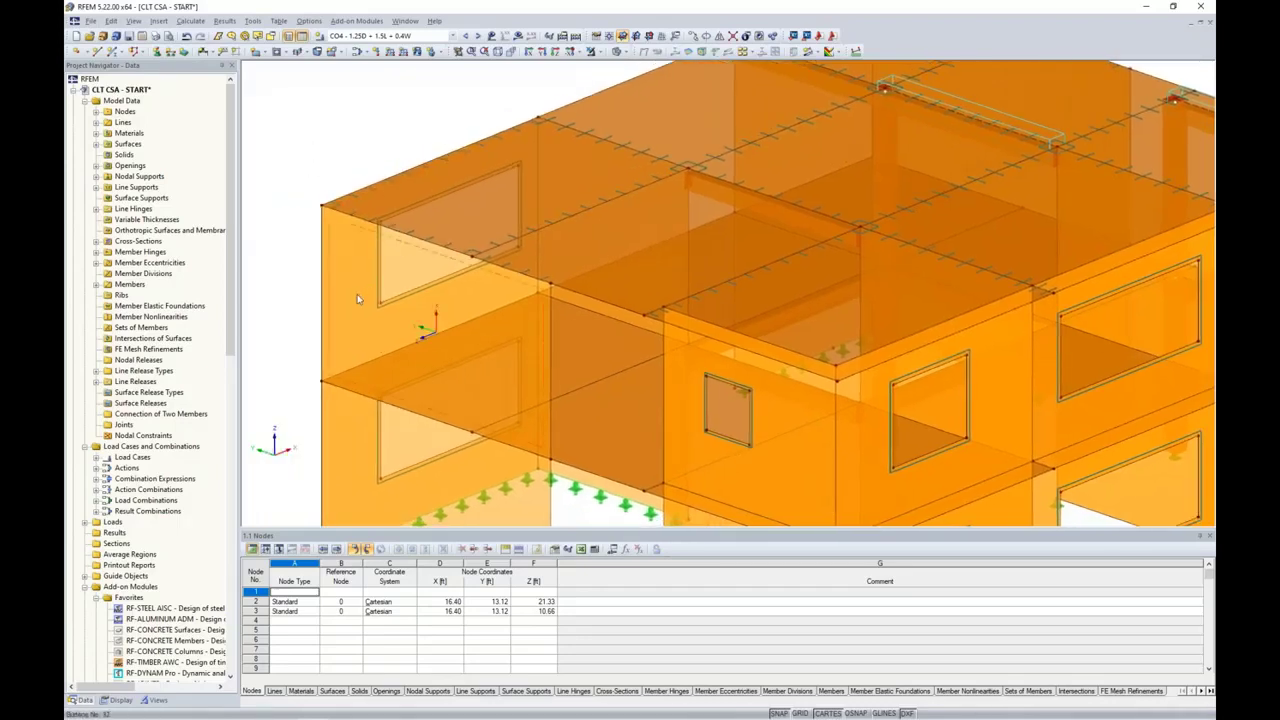
pyautogui.click(388, 244)
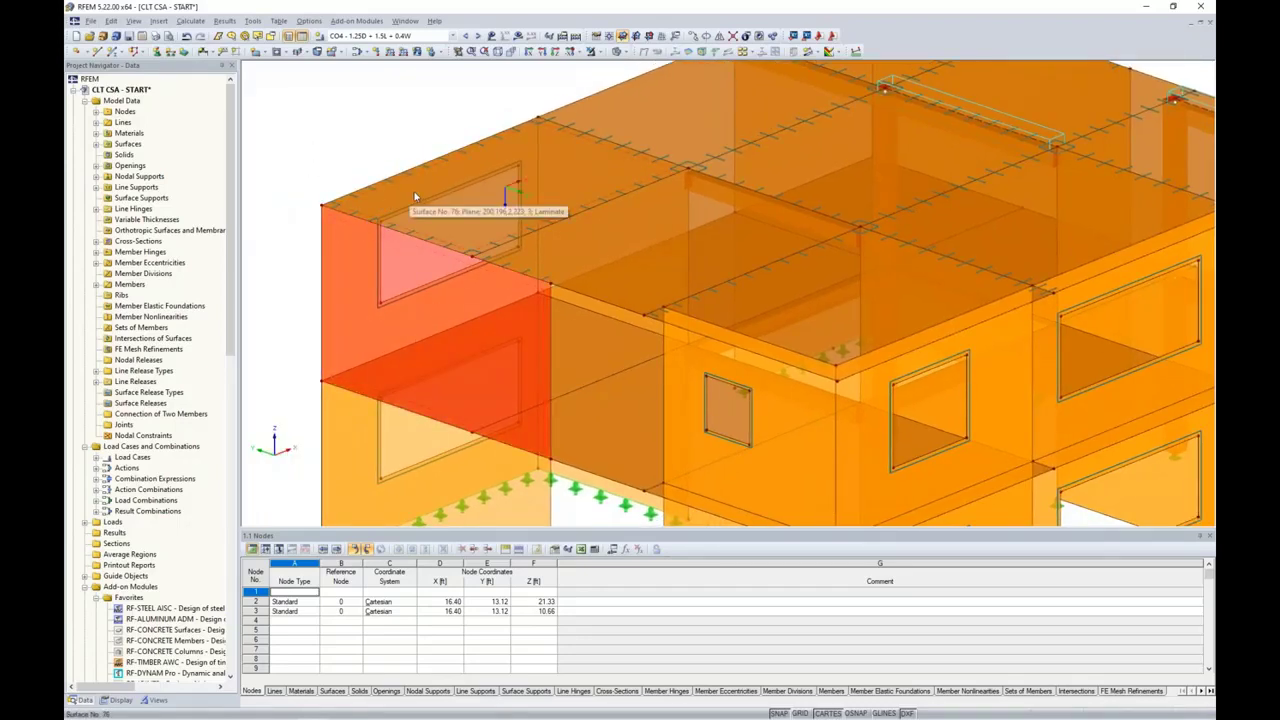
pyautogui.click(366, 151)
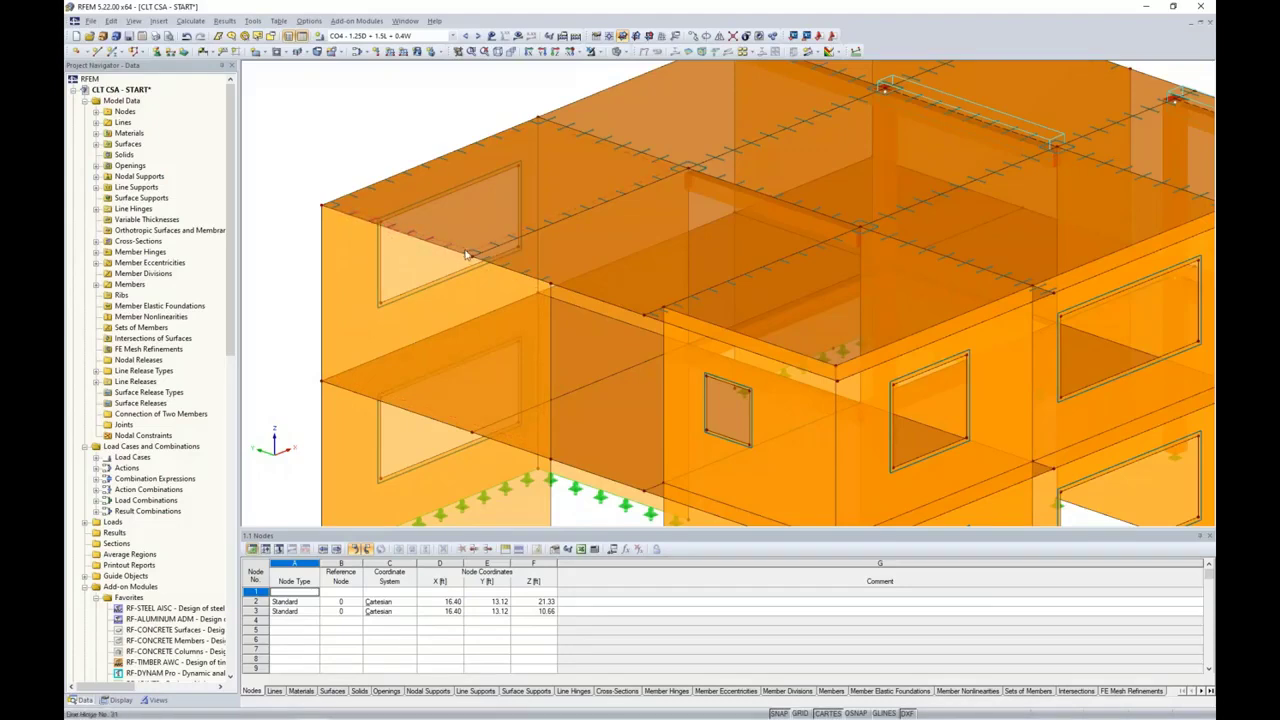
pyautogui.scroll(-2, 405, 200)
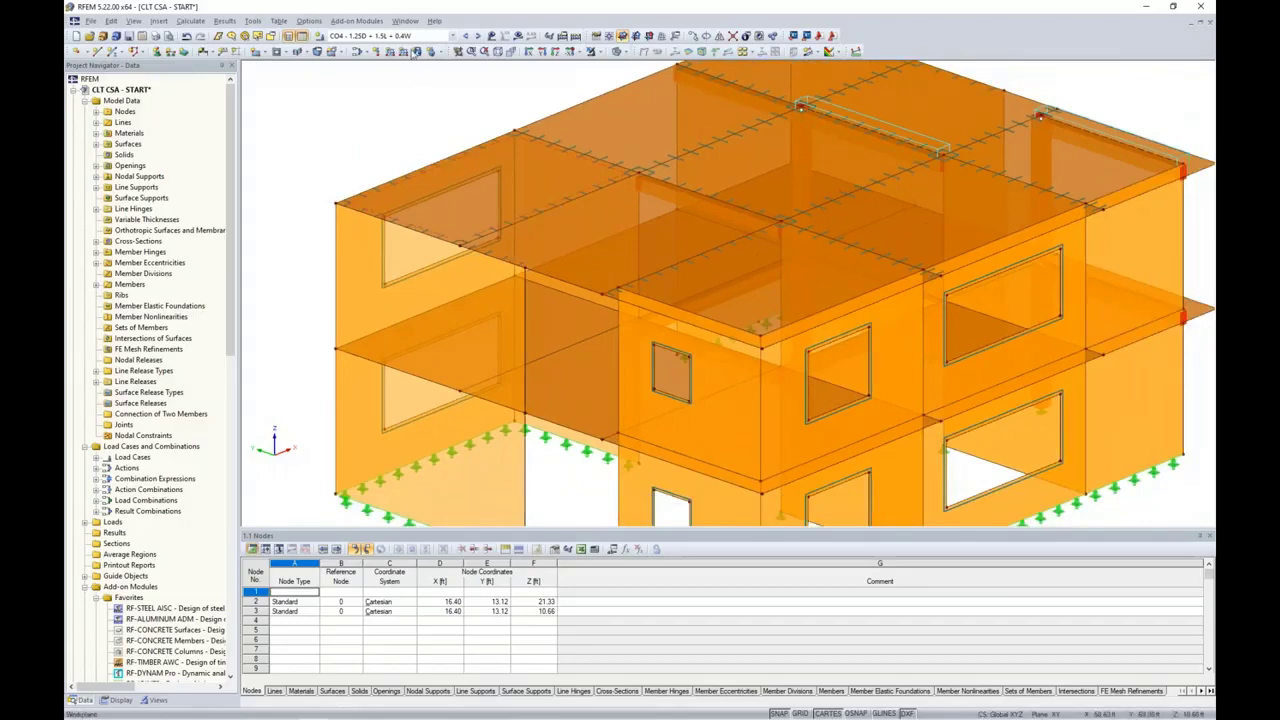
# Step: Switch to the CLT CSA - HINGES model and examine the line hinges along its walls and floors from several sides
pyautogui.click(405, 21)
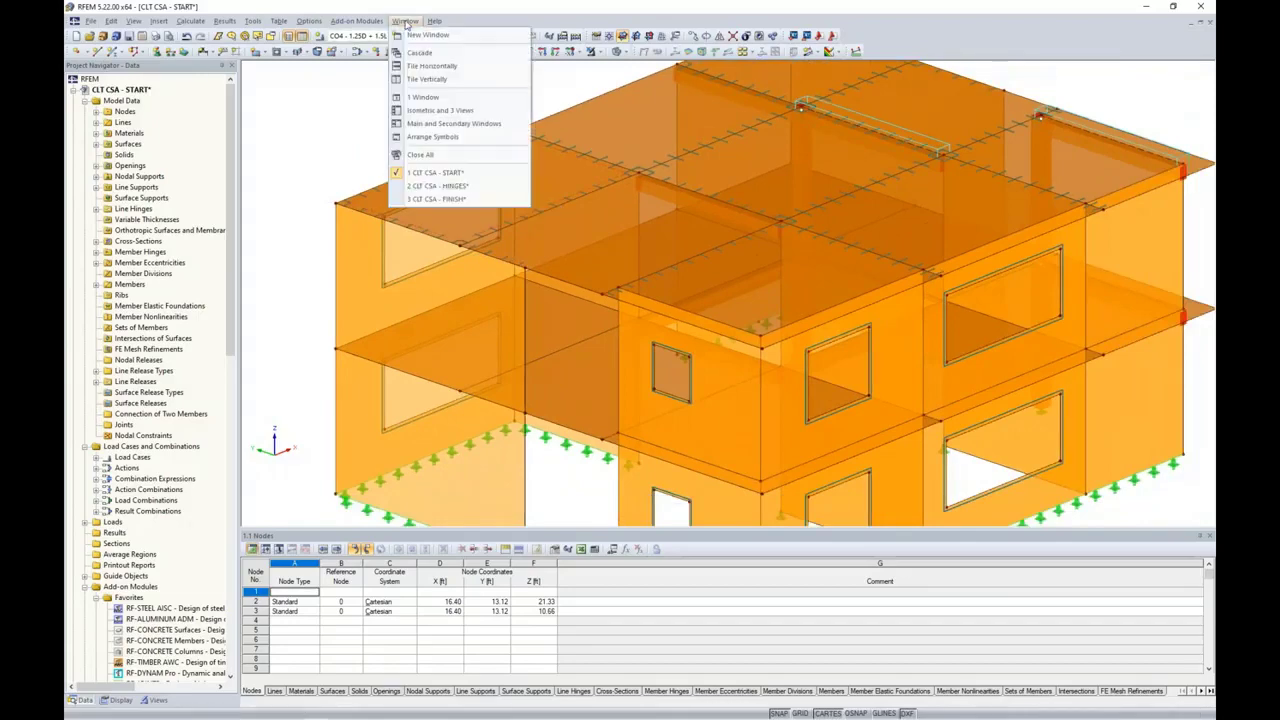
pyautogui.click(426, 186)
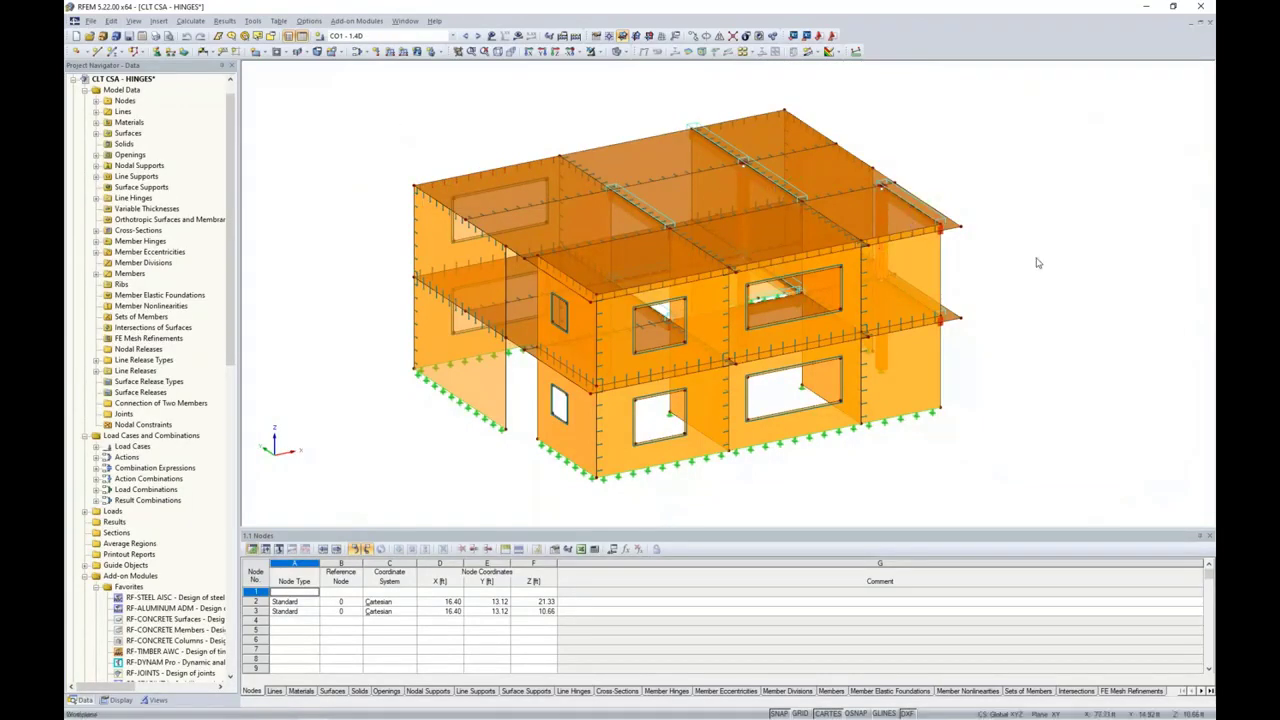
pyautogui.keyDown('ctrl'); pyautogui.moveTo(1037, 306); pyautogui.dragTo(642, 283, button='middle'); pyautogui.keyUp('ctrl')
pyautogui.scroll(2, 641, 283)
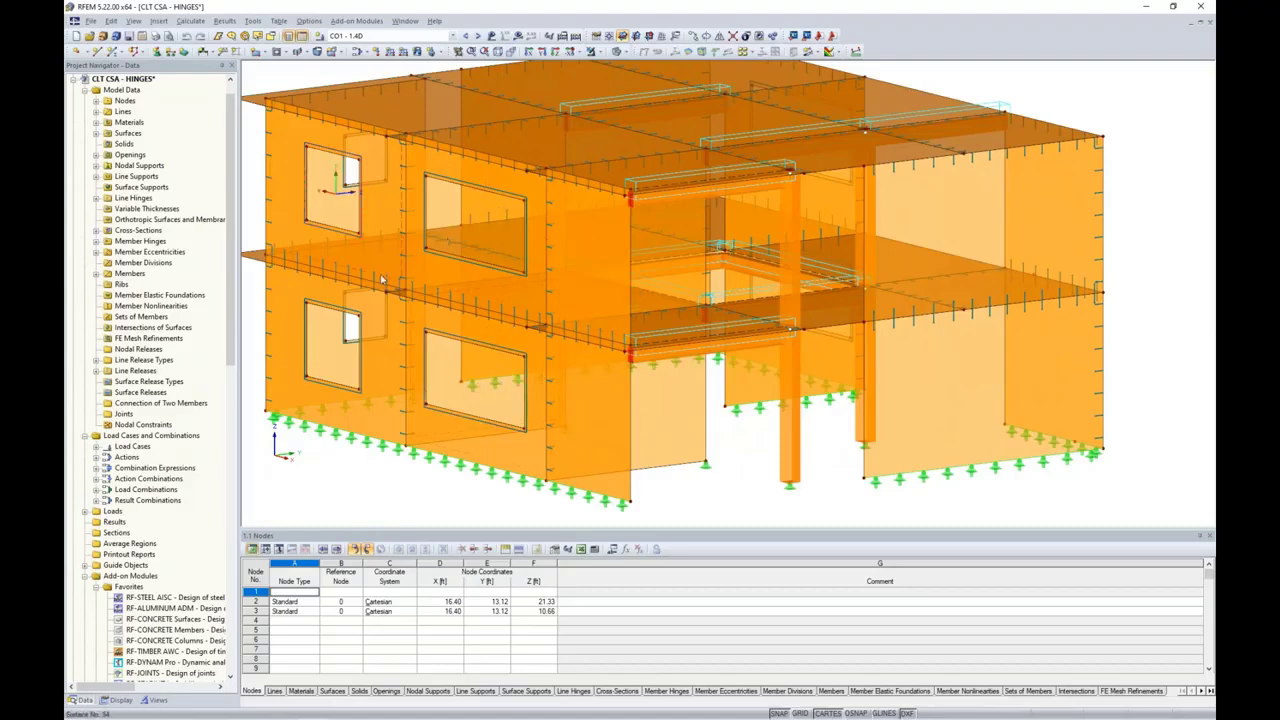
pyautogui.keyDown('ctrl'); pyautogui.moveTo(378, 324); pyautogui.dragTo(889, 364, button='middle'); pyautogui.keyUp('ctrl')
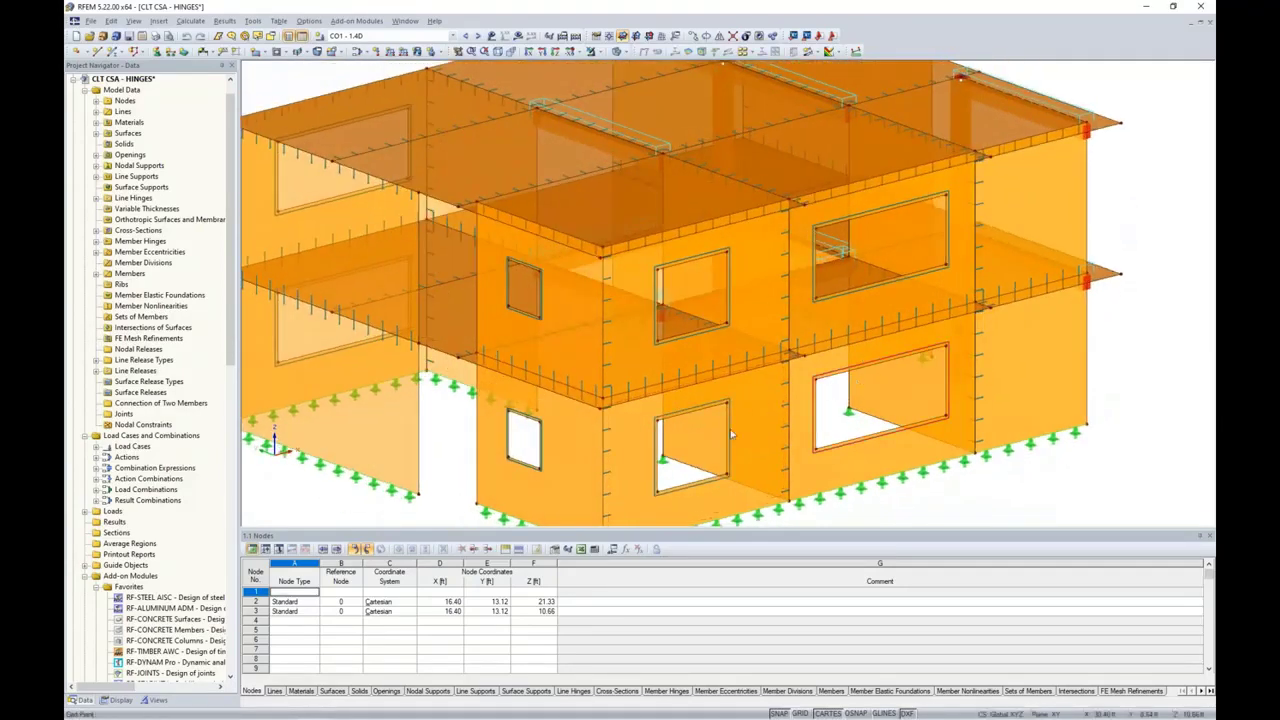
pyautogui.scroll(-1, 738, 433)
pyautogui.scroll(-1, 738, 437)
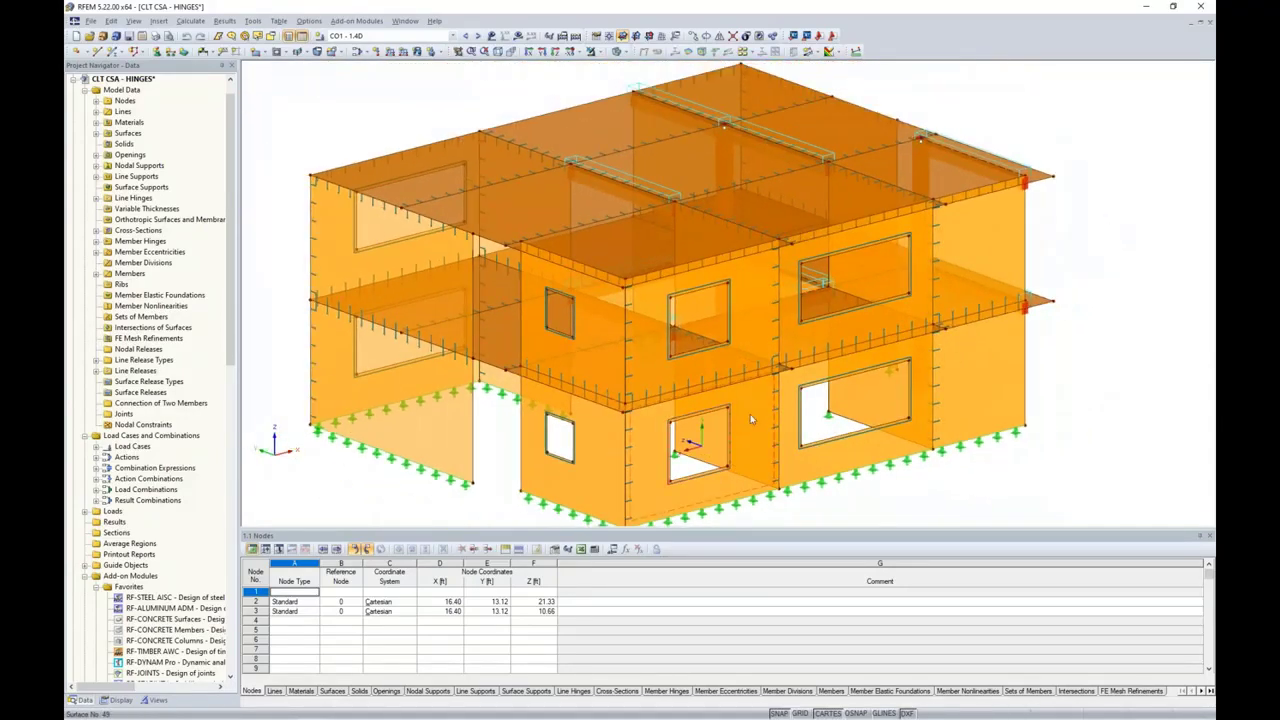
pyautogui.scroll(-3, 756, 410)
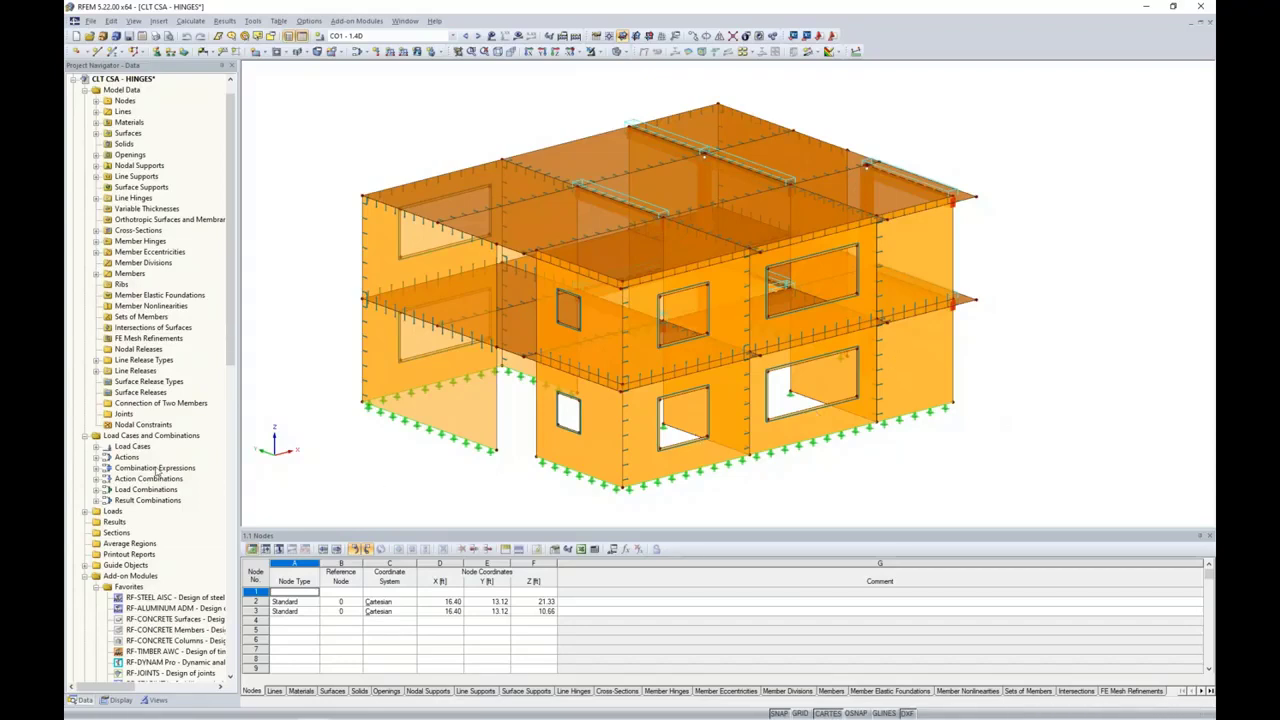
# Step: Open the RF-LAMINATE module and review the layers and orthotropic directions of the Floors and Walls compositions
pyautogui.scroll(-5, 157, 470)
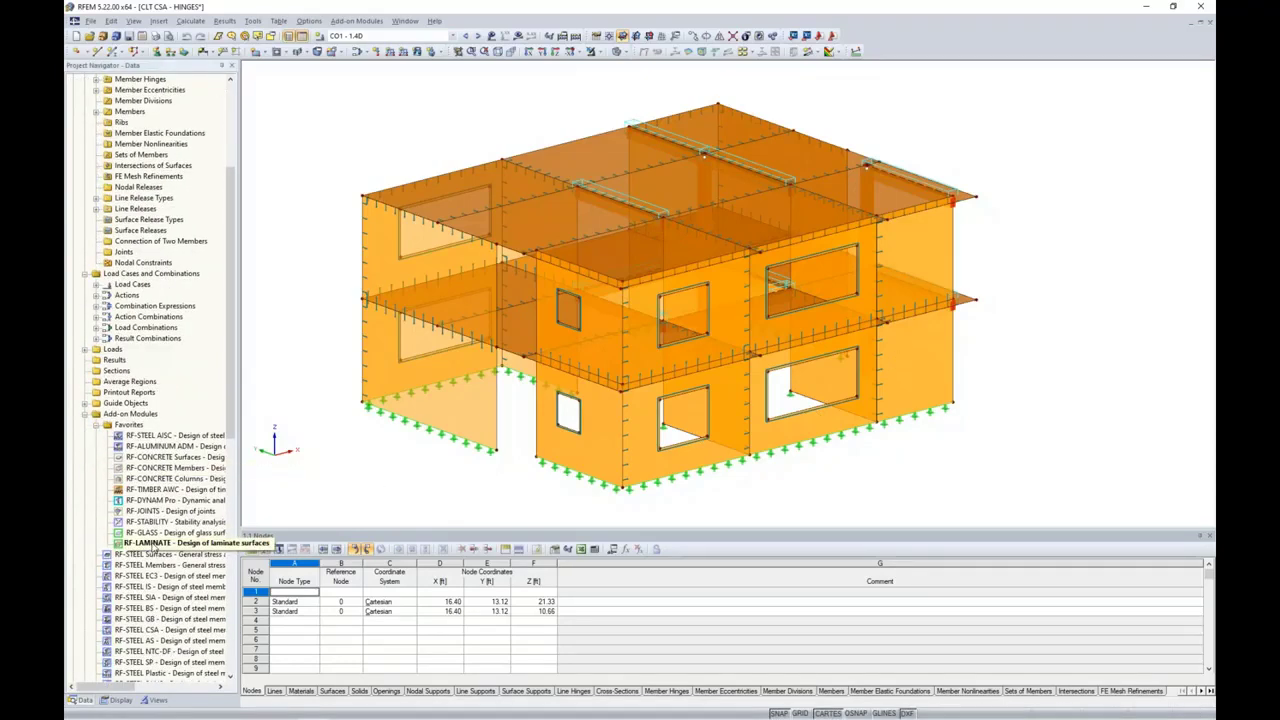
pyautogui.doubleClick(155, 546)
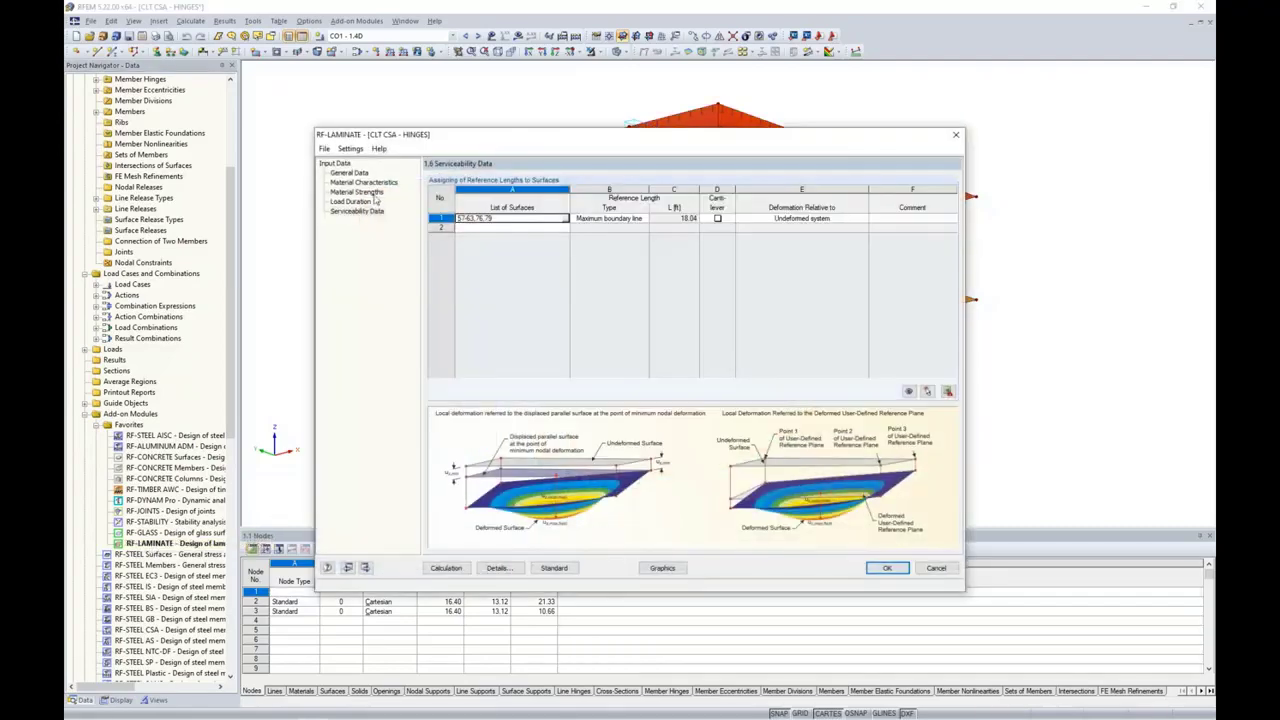
pyautogui.click(364, 182)
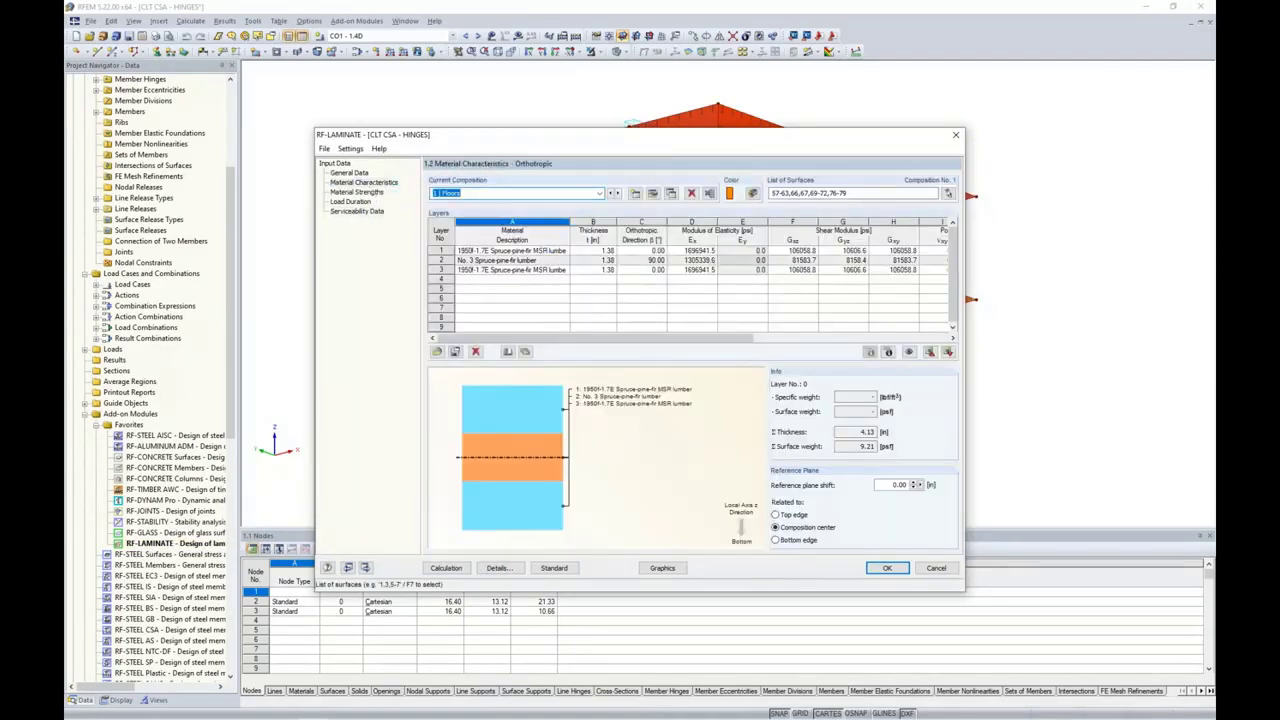
pyautogui.click(641, 251)
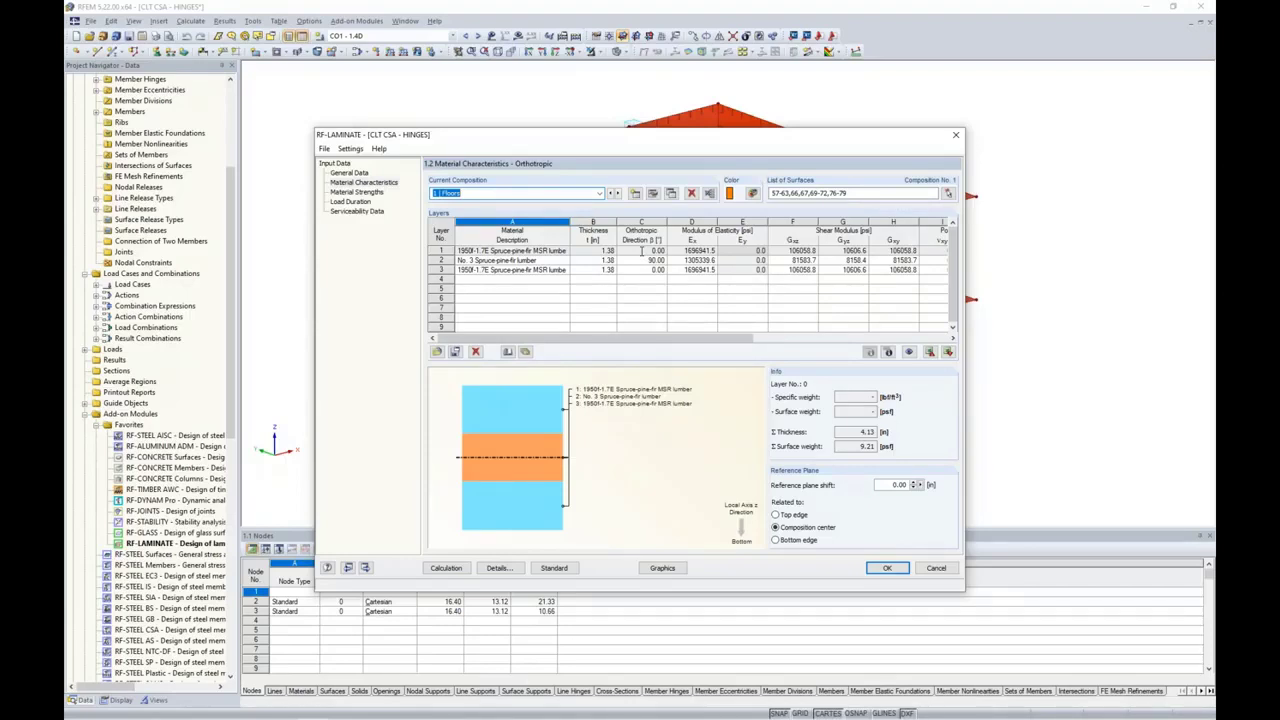
pyautogui.click(640, 259)
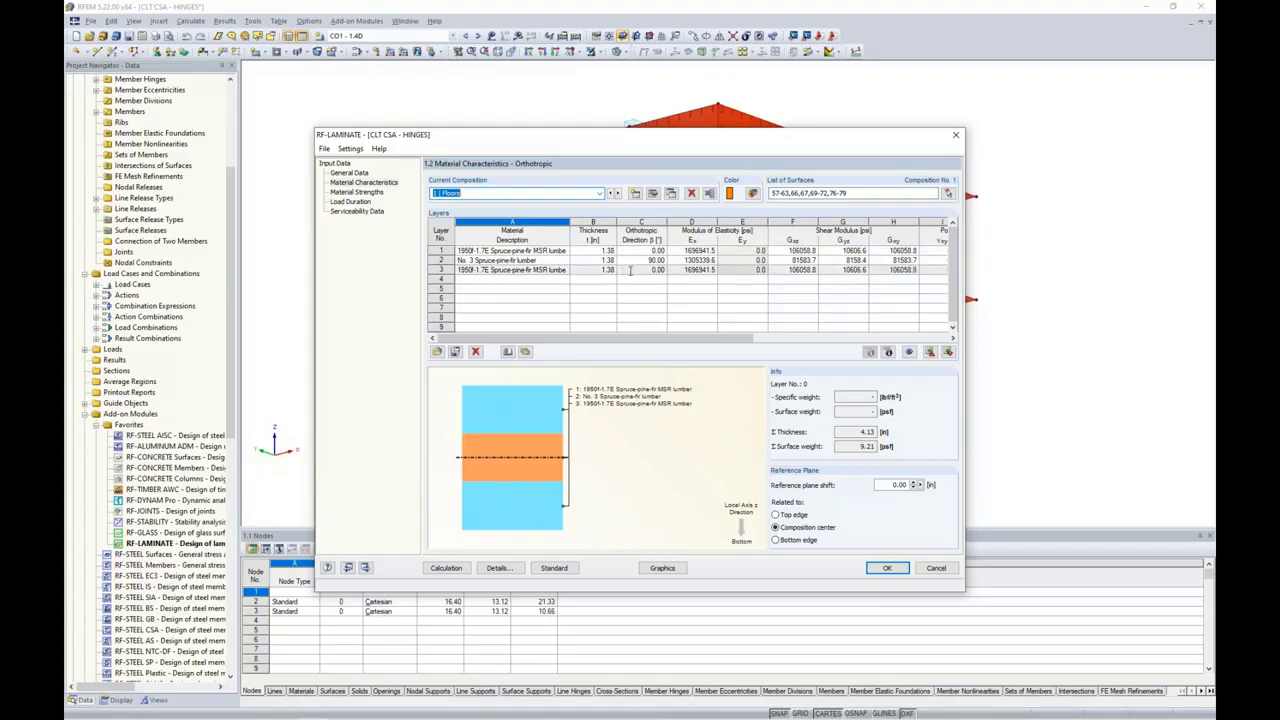
pyautogui.click(617, 194)
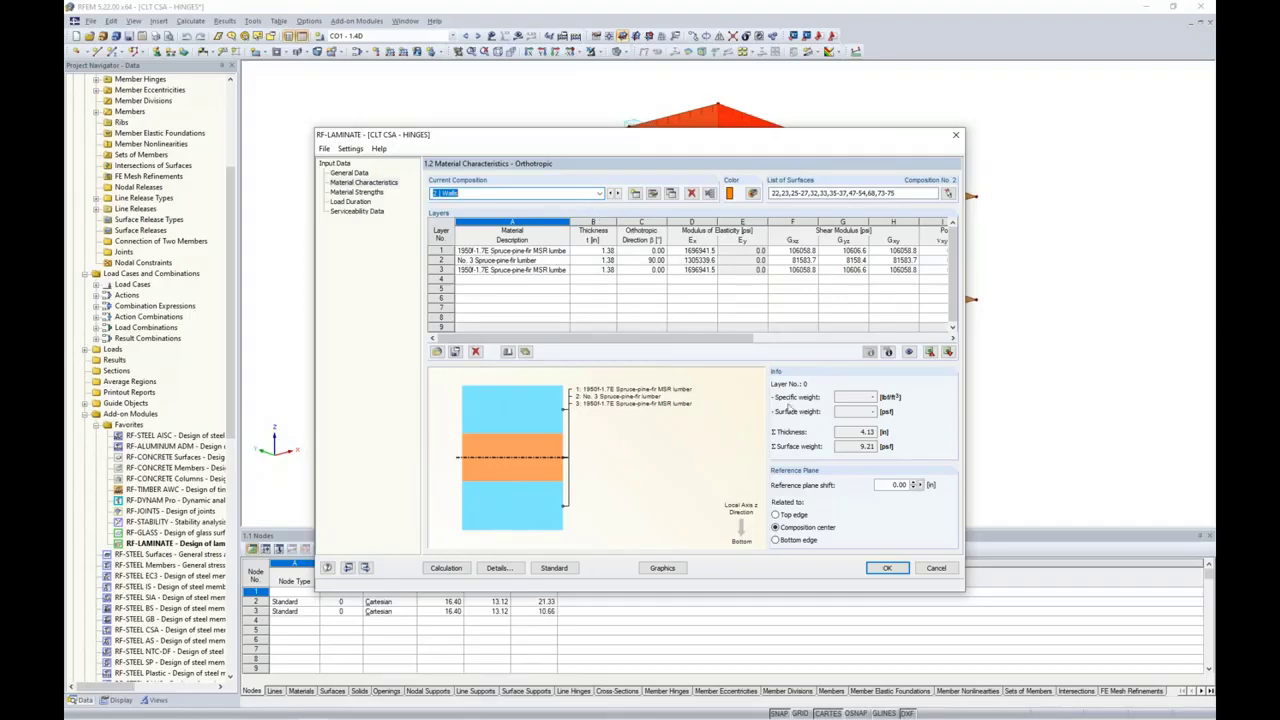
pyautogui.click(893, 569)
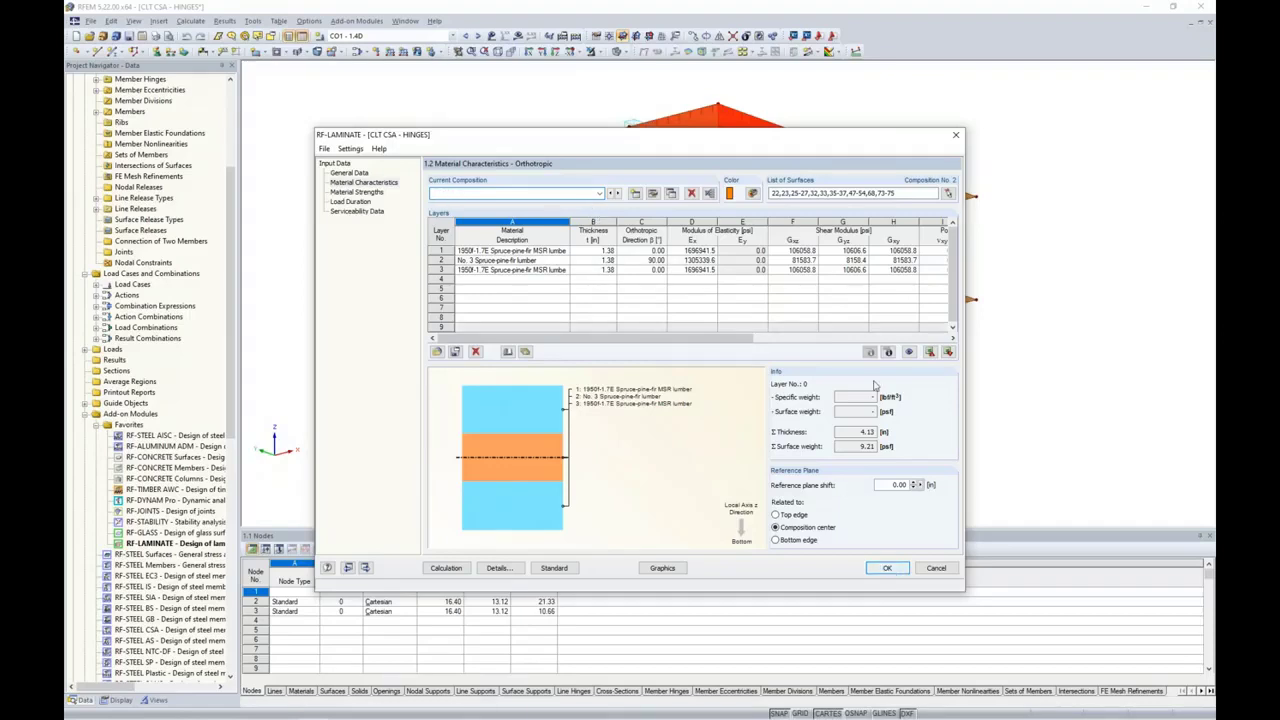
# Step: Isolate the walls and columns of both storeys so that the floor and roof surfaces are hidden
pyautogui.keyDown('ctrl'); pyautogui.moveTo(1045, 415); pyautogui.dragTo(938, 405, button='middle'); pyautogui.keyUp('ctrl')
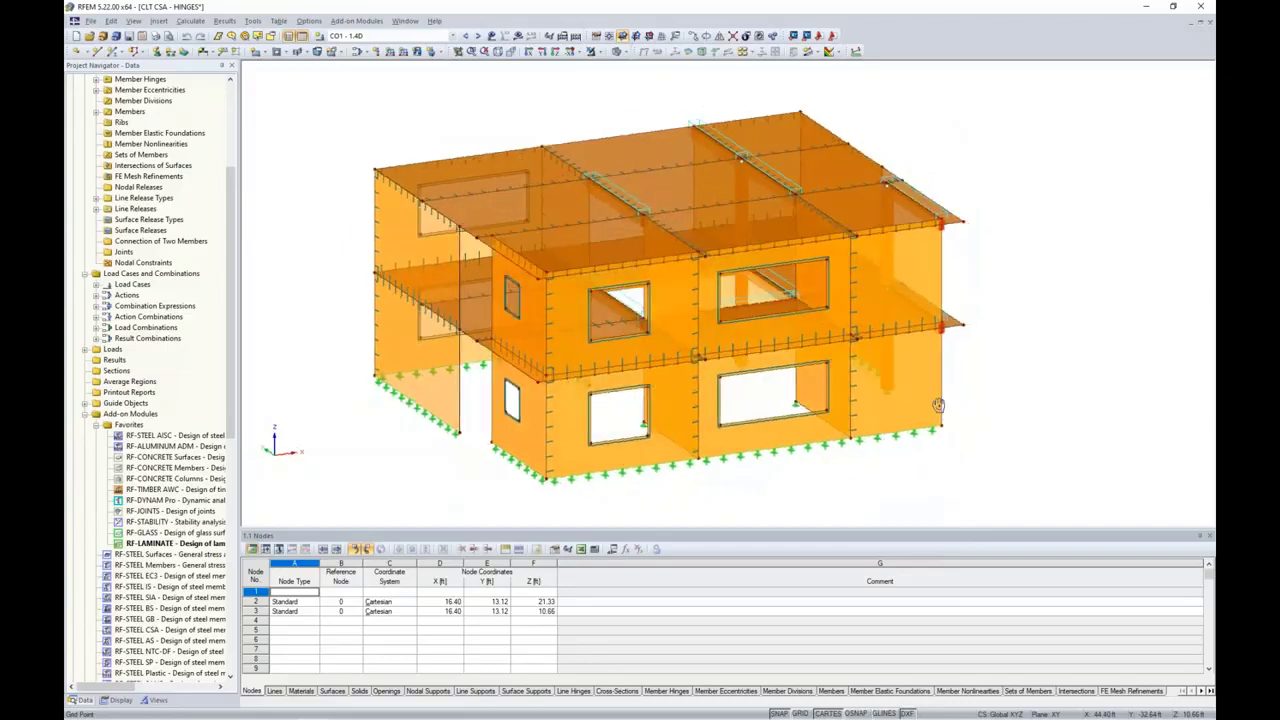
pyautogui.moveTo(955, 380); pyautogui.dragTo(437, 354)
pyautogui.moveTo(992, 282); pyautogui.dragTo(437, 237)
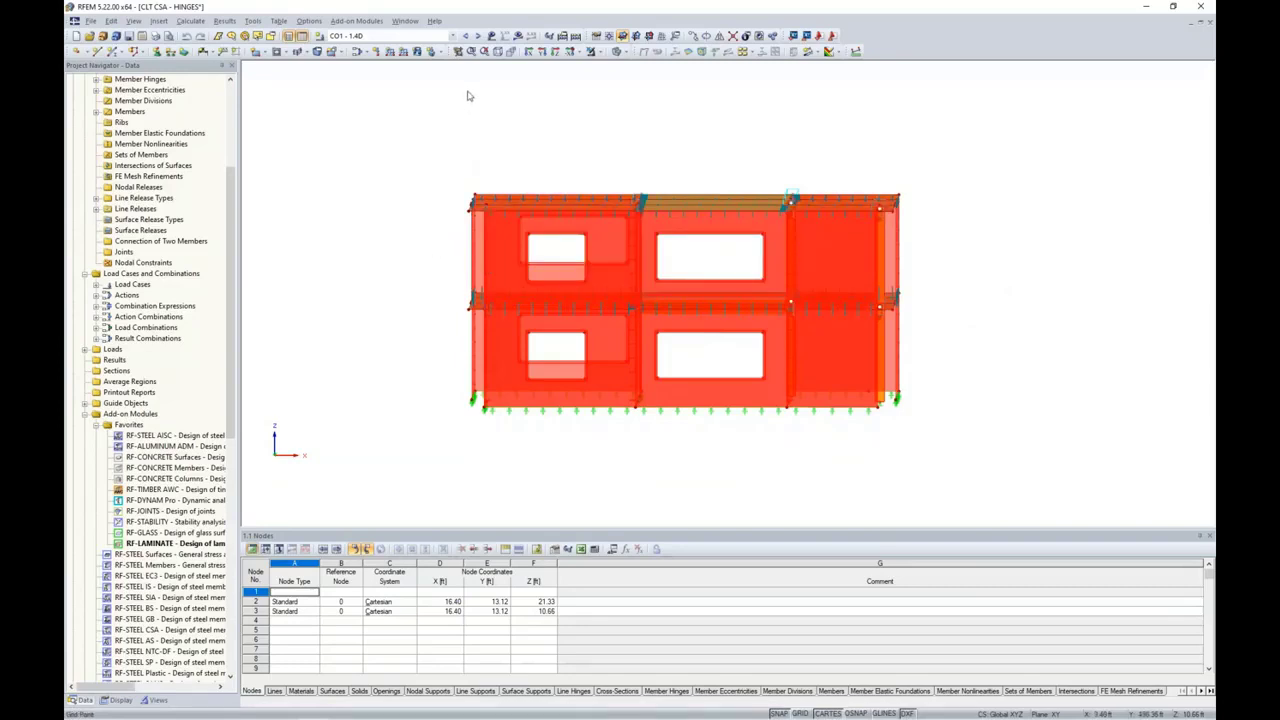
pyautogui.click(601, 54)
pyautogui.click(606, 66)
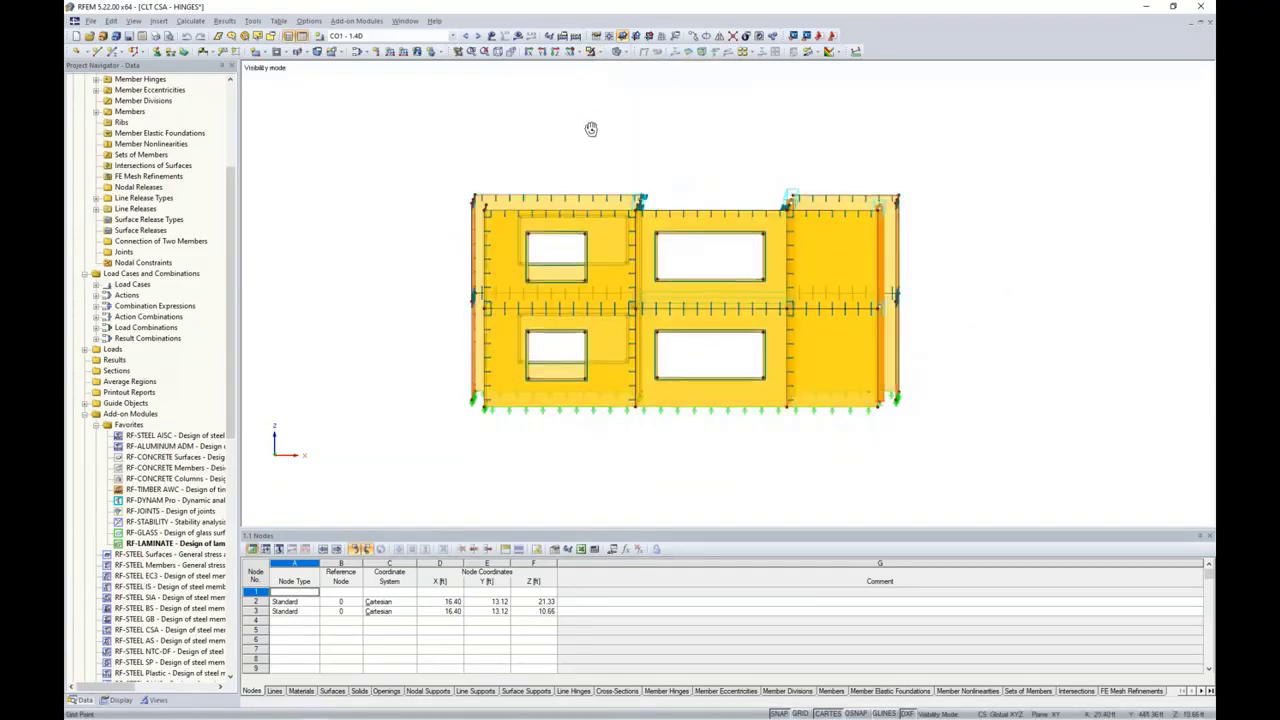
pyautogui.keyDown('ctrl'); pyautogui.moveTo(591, 129); pyautogui.dragTo(900, 320, button='middle'); pyautogui.keyUp('ctrl')
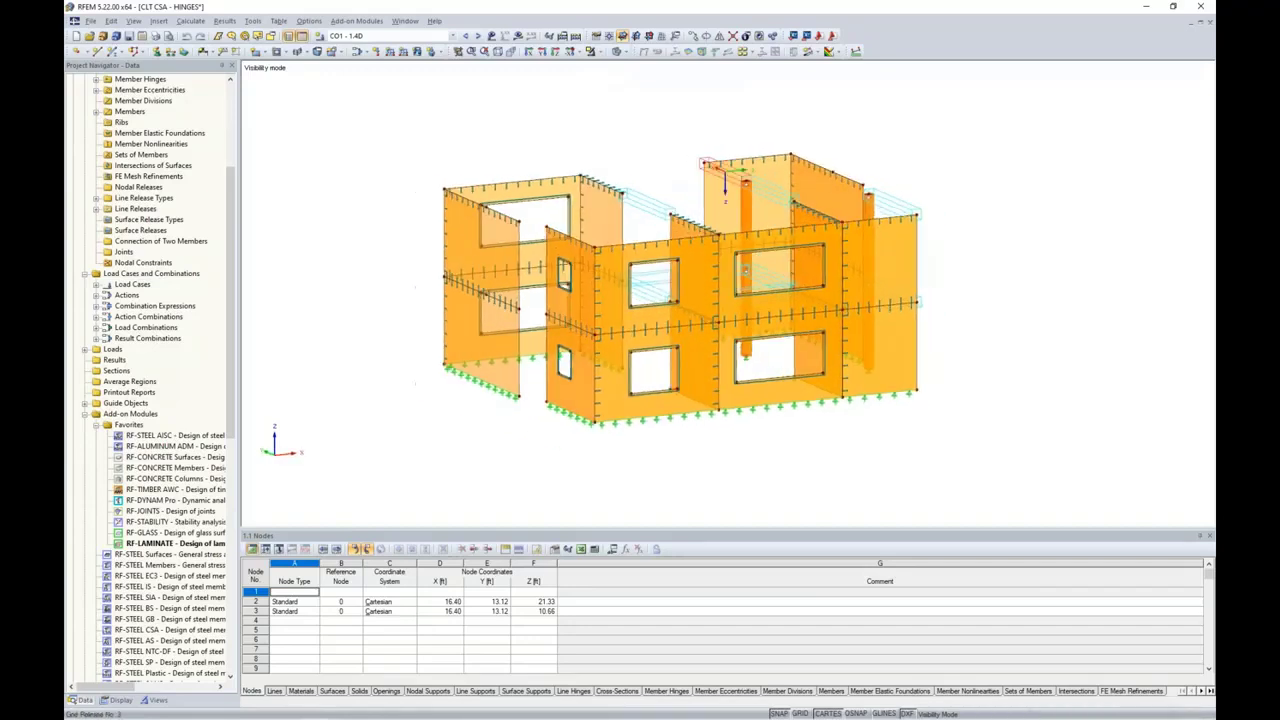
# Step: Turn on the surface local axis systems, starting from the upper-storey end wall panel beside the large window
pyautogui.click(906, 276)
pyautogui.rightClick(906, 271)
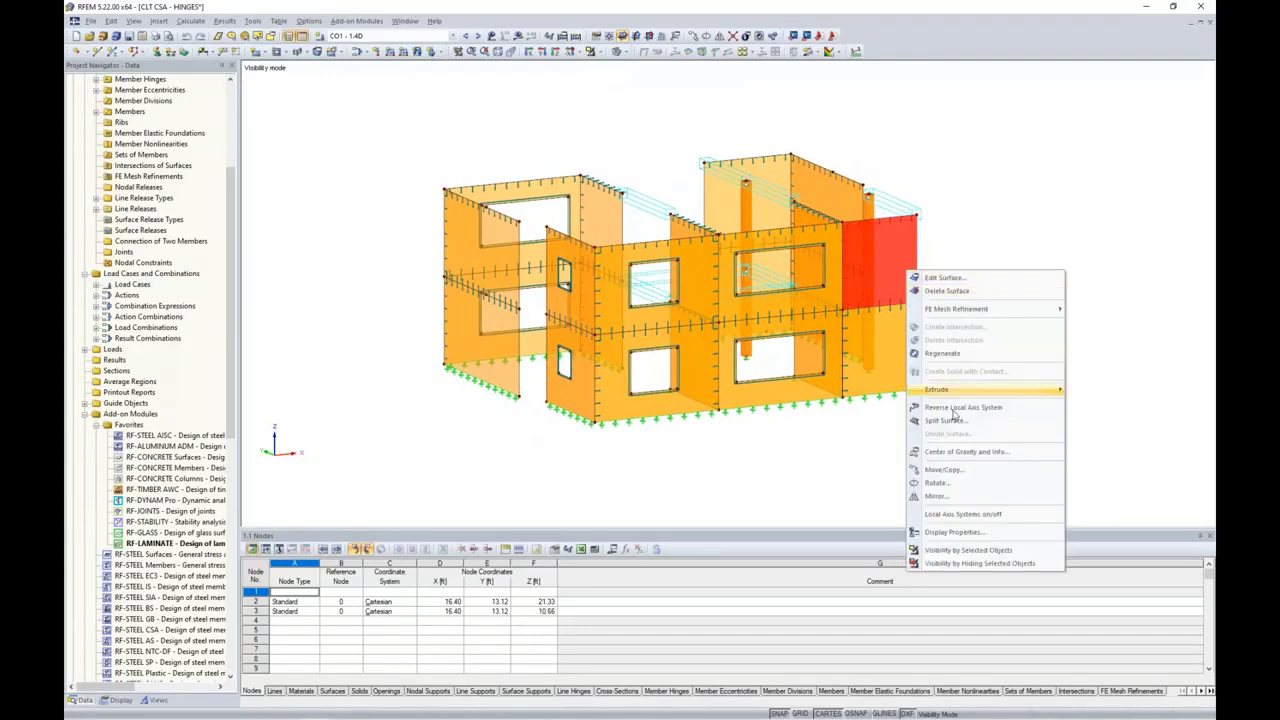
pyautogui.click(962, 514)
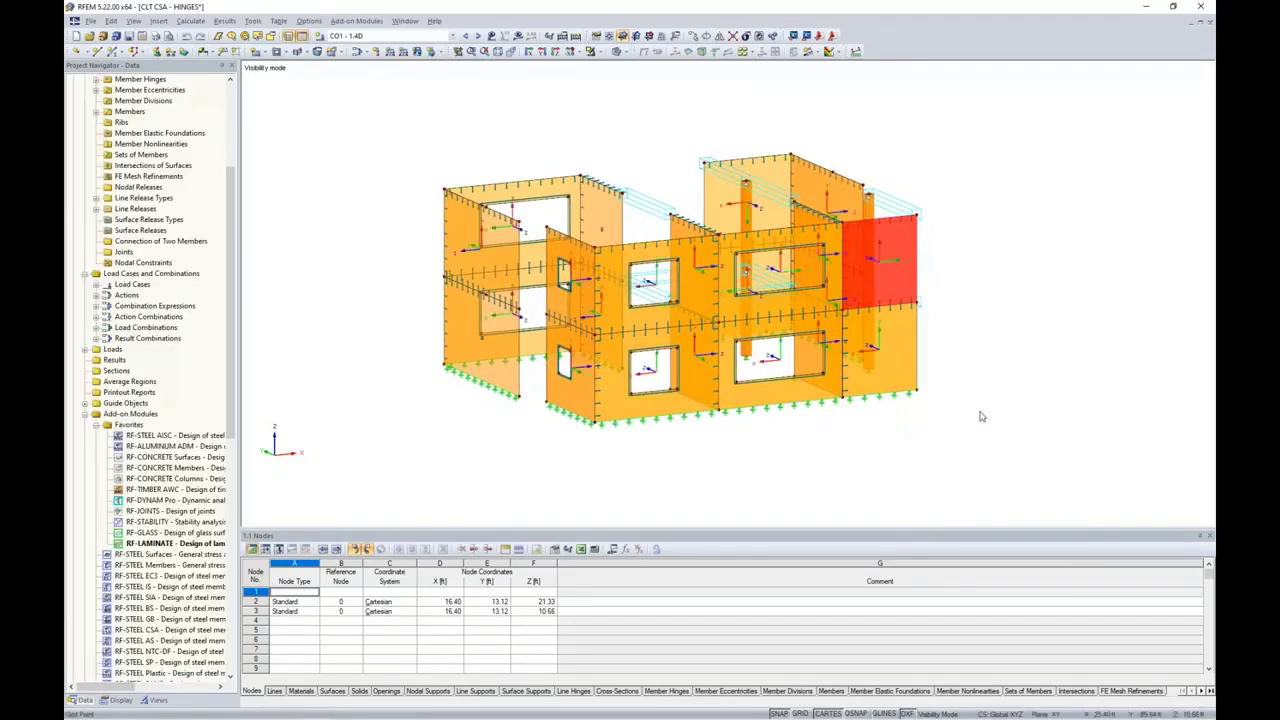
# Step: Examine the local axes of the upper-storey end wall panel and compare them with the adjoining wall surfaces
pyautogui.scroll(3, 967, 282)
pyautogui.click(975, 277)
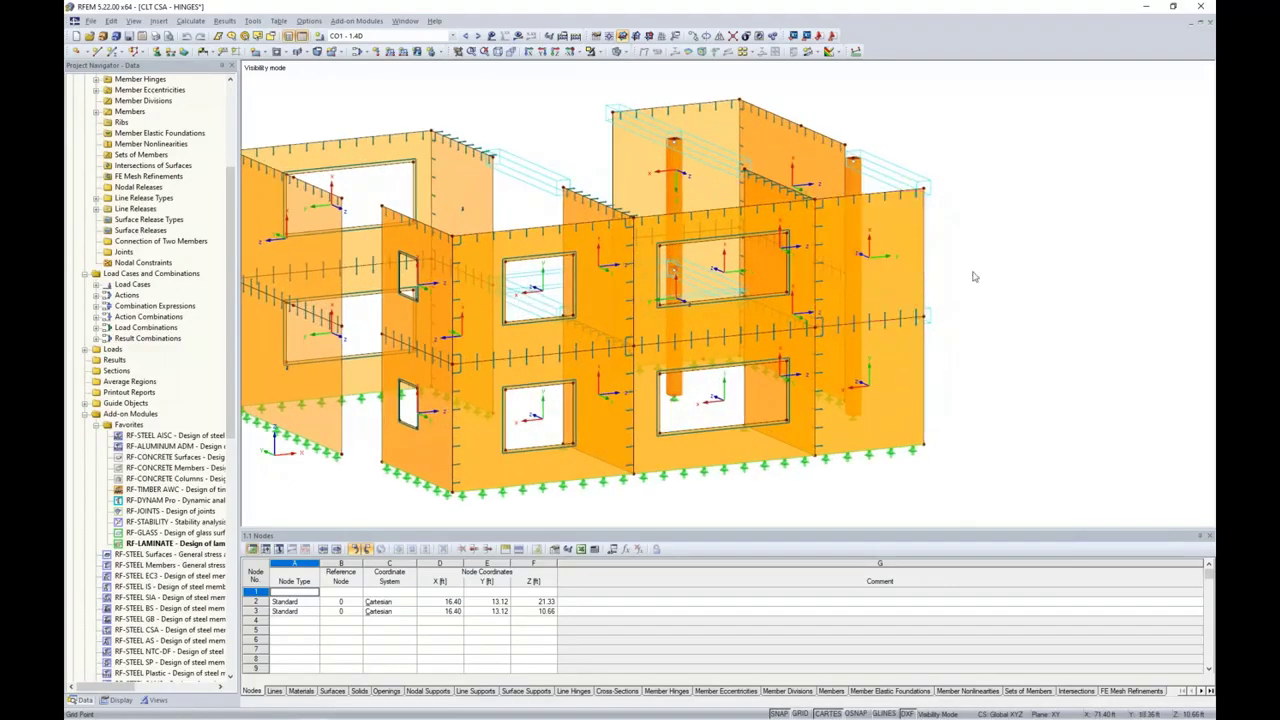
pyautogui.click(898, 264)
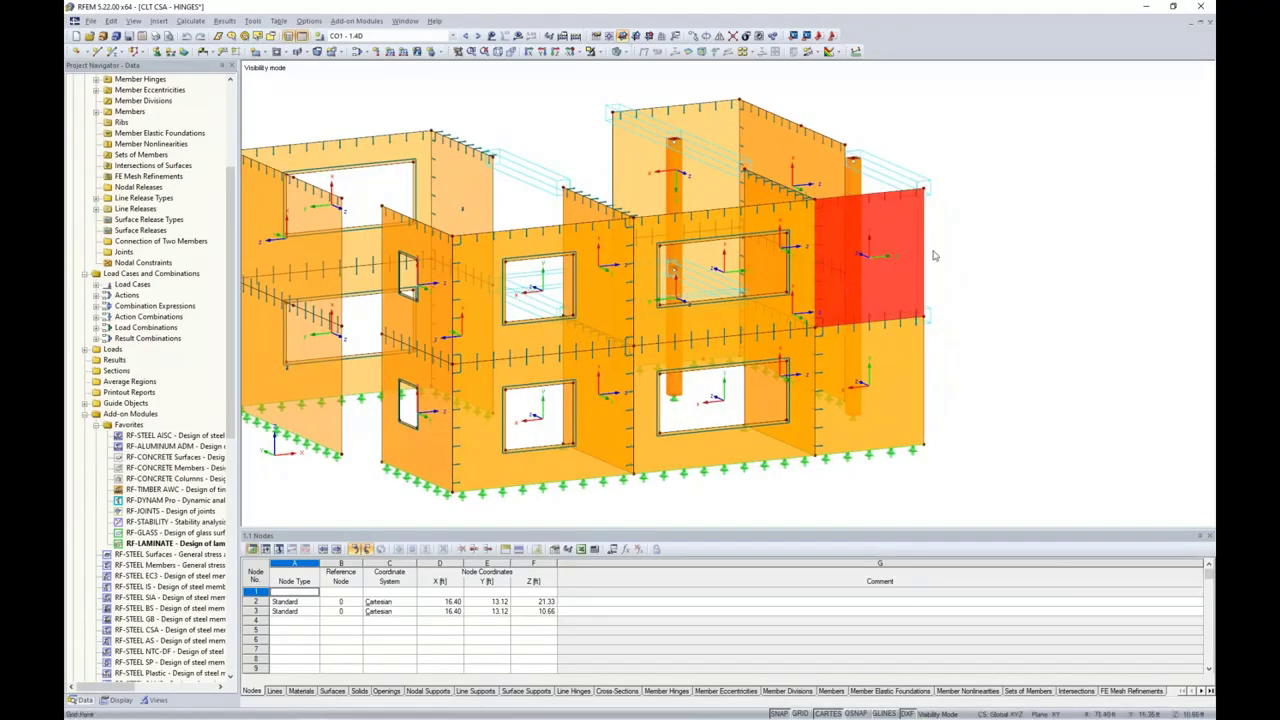
pyautogui.click(948, 282)
pyautogui.scroll(1, 948, 282)
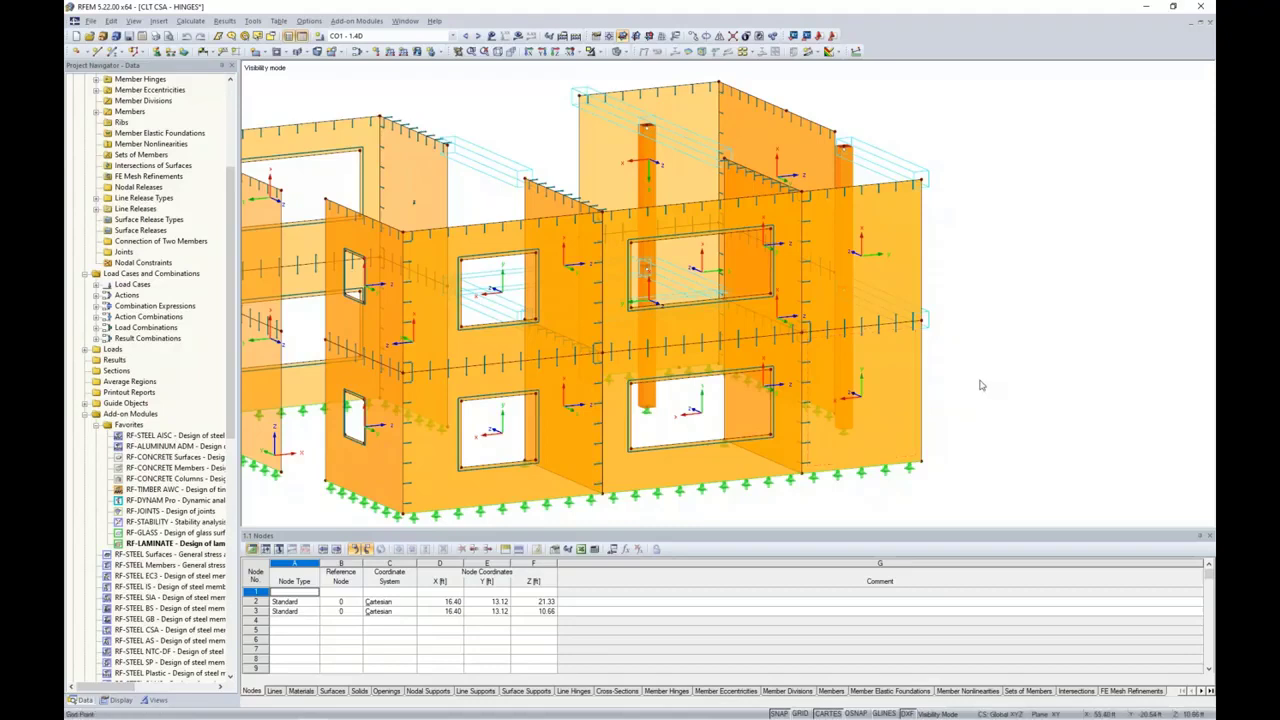
pyautogui.scroll(-3, 980, 385)
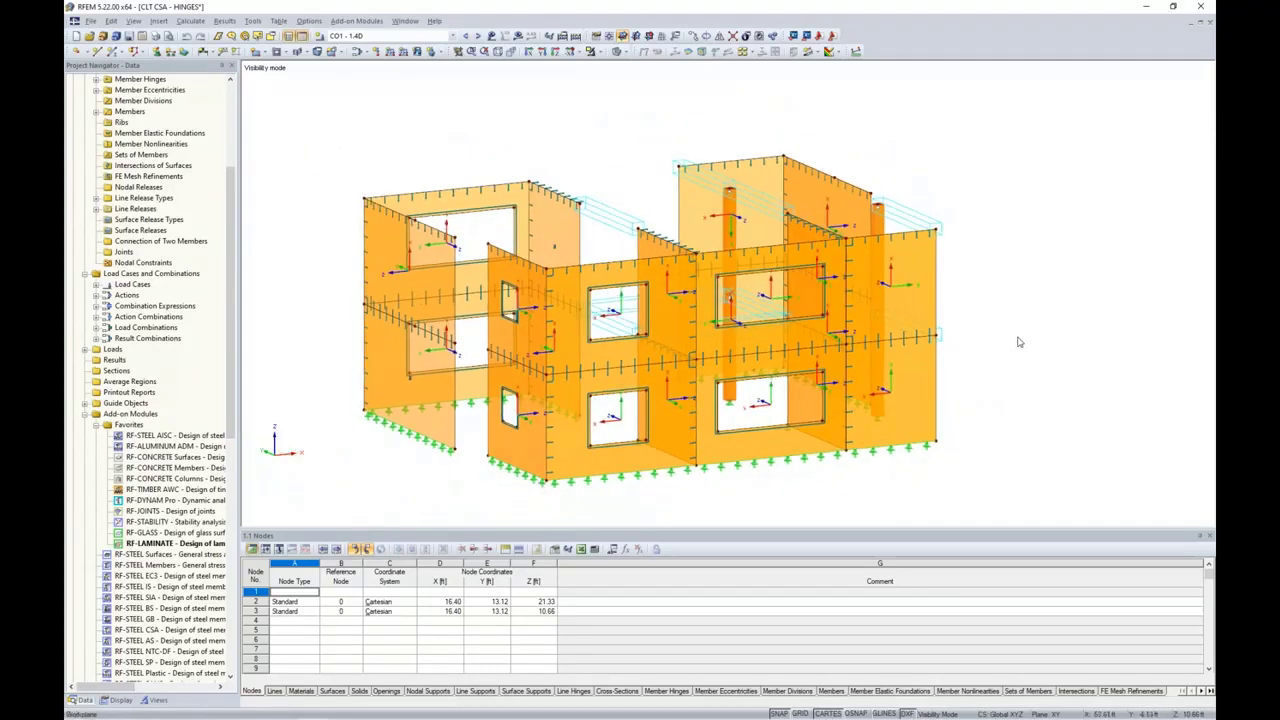
pyautogui.moveTo(990, 467); pyautogui.dragTo(972, 442, button='middle')
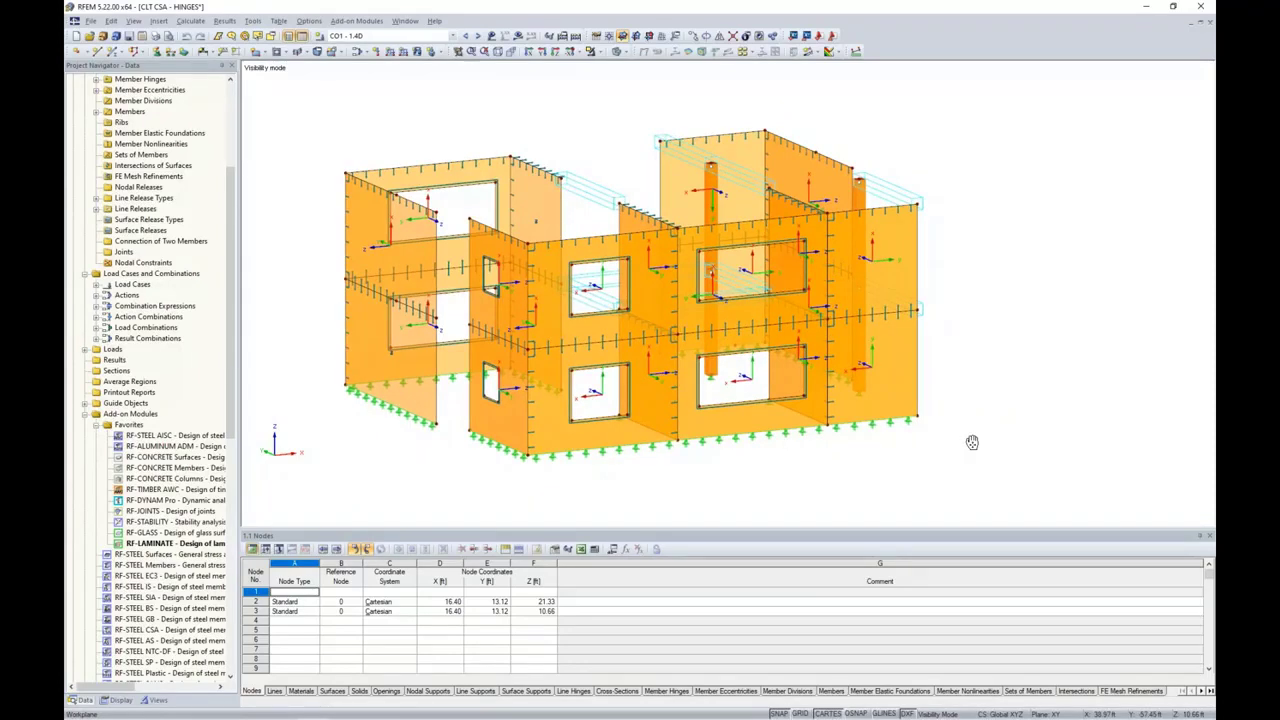
# Step: Align the local x-axis of all wall surfaces parallel to line 40, the outer vertical edge of the upper-storey end panel
pyautogui.moveTo(986, 466); pyautogui.dragTo(309, 112)
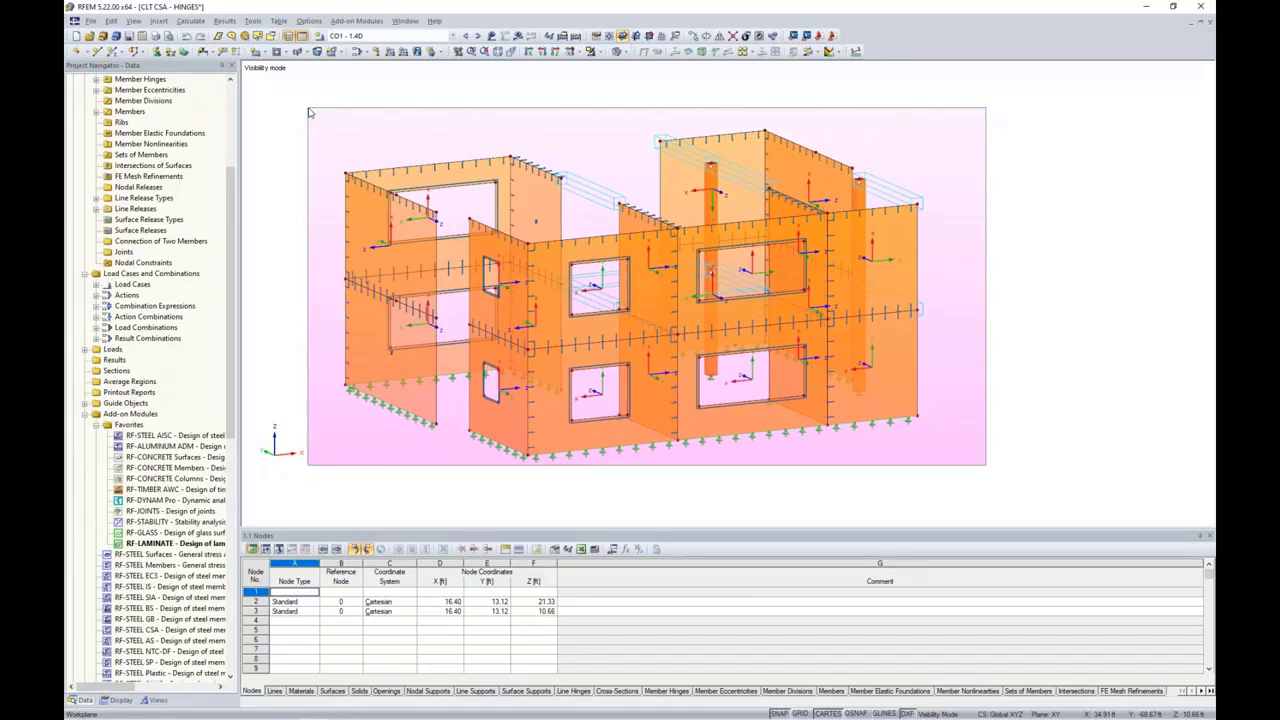
pyautogui.moveTo(309, 112); pyautogui.dragTo(309, 112)
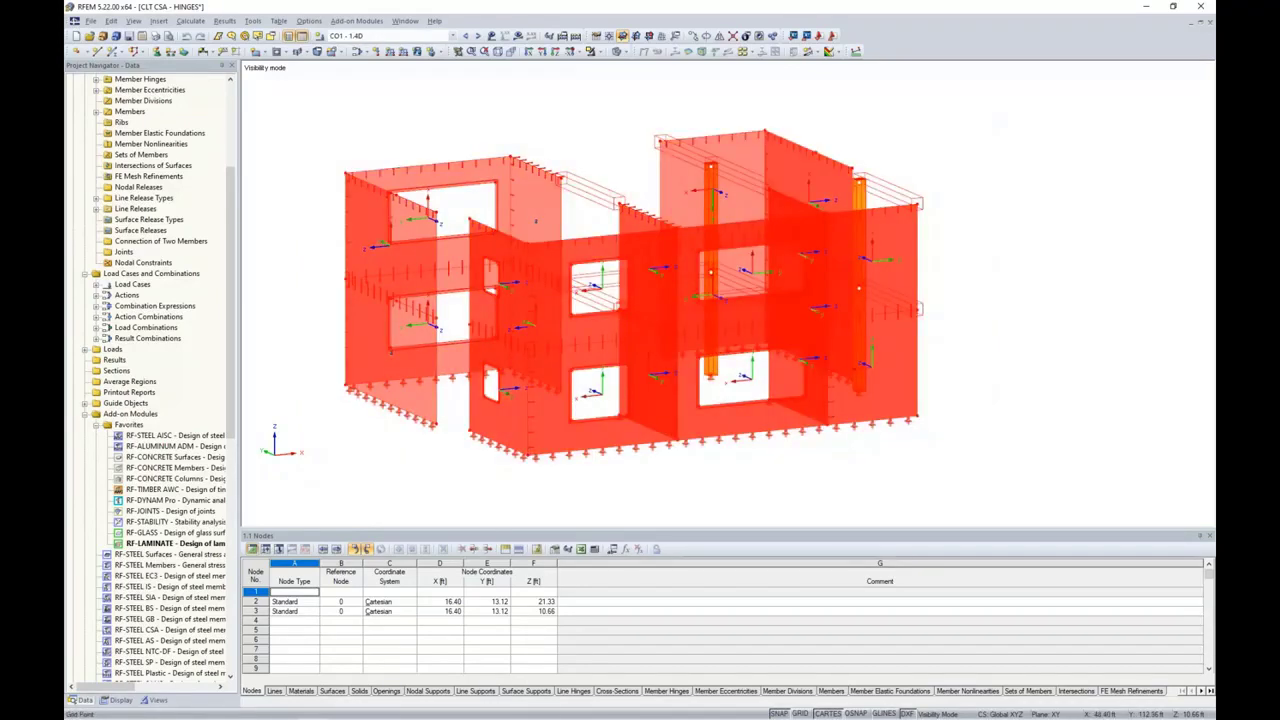
pyautogui.doubleClick(898, 393)
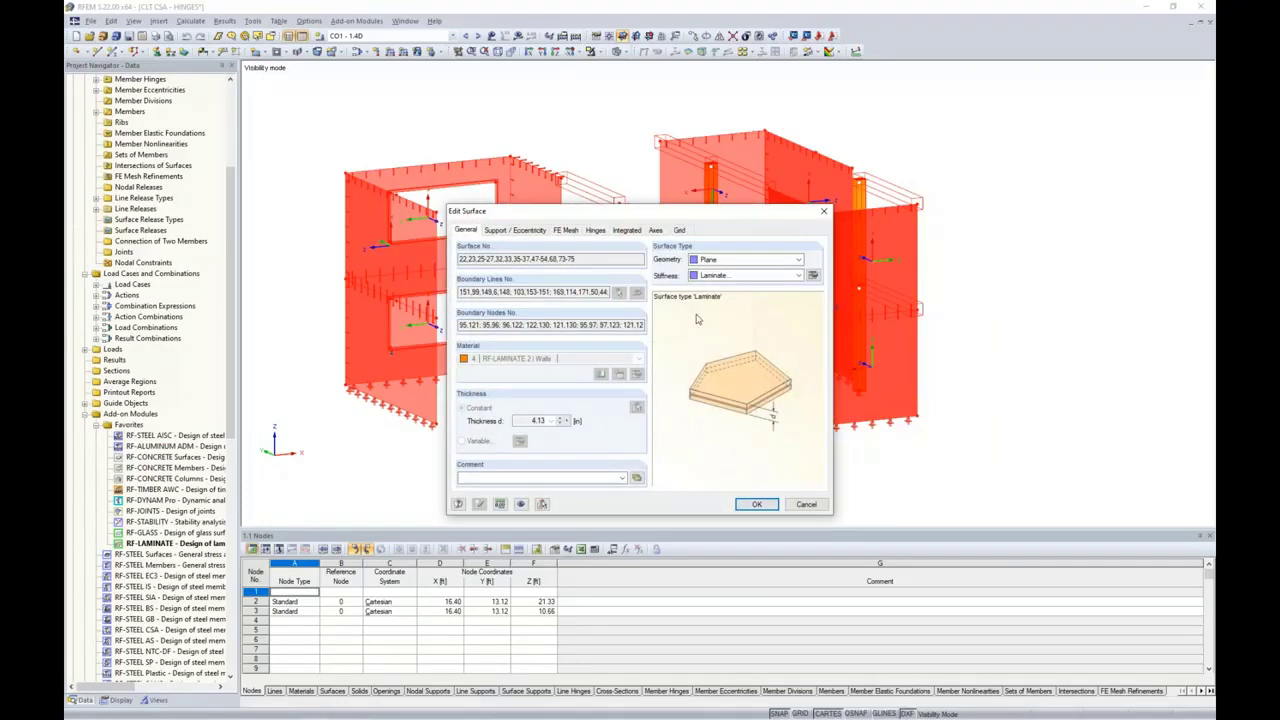
pyautogui.click(655, 231)
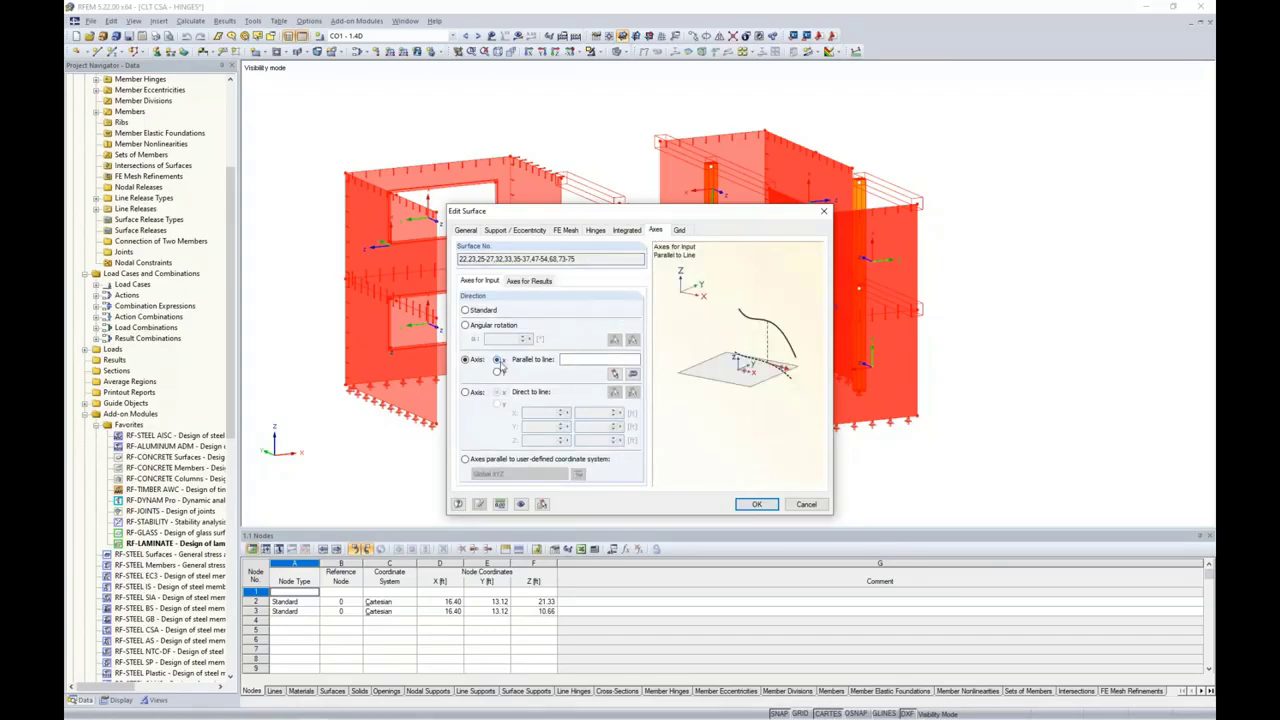
pyautogui.click(614, 372)
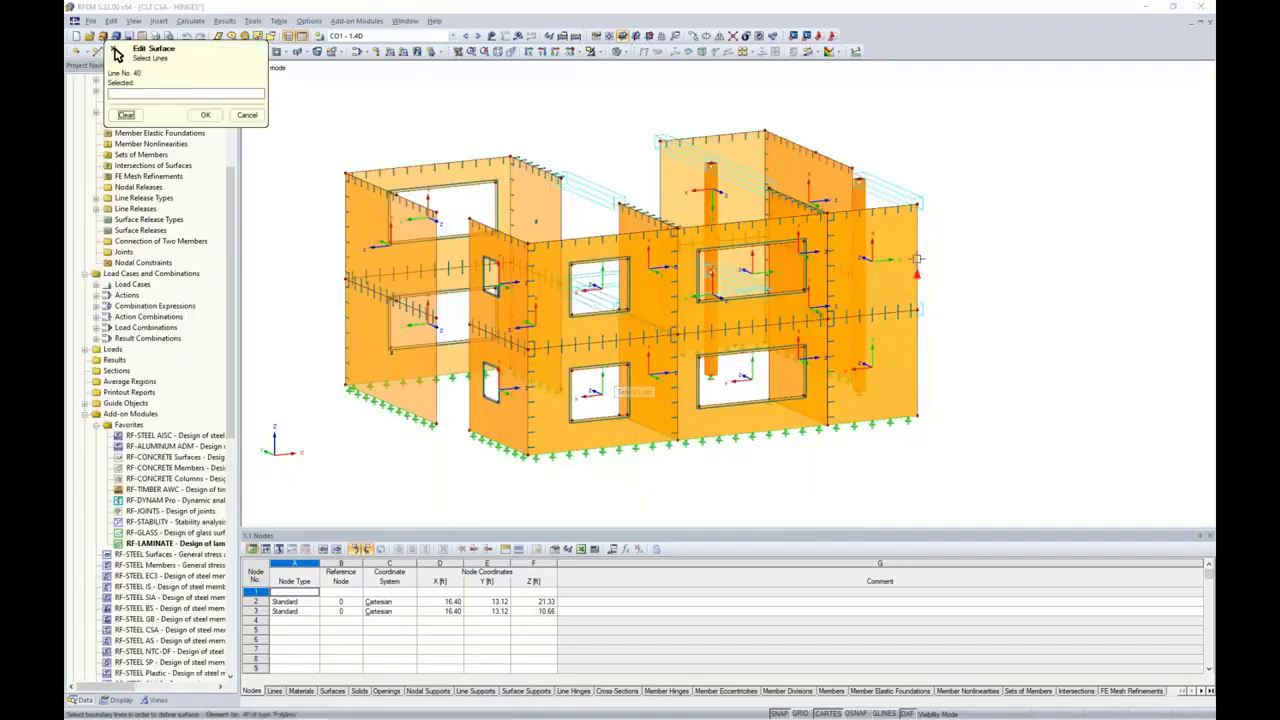
pyautogui.click(927, 258)
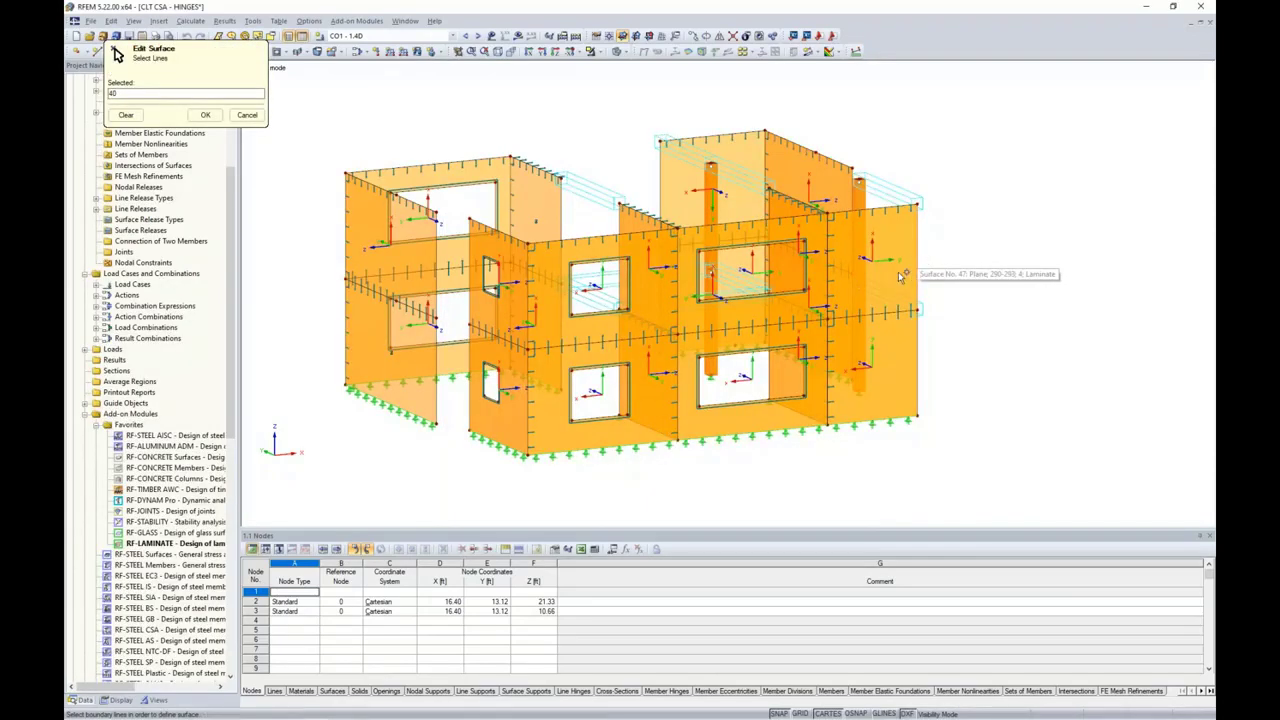
pyautogui.click(205, 115)
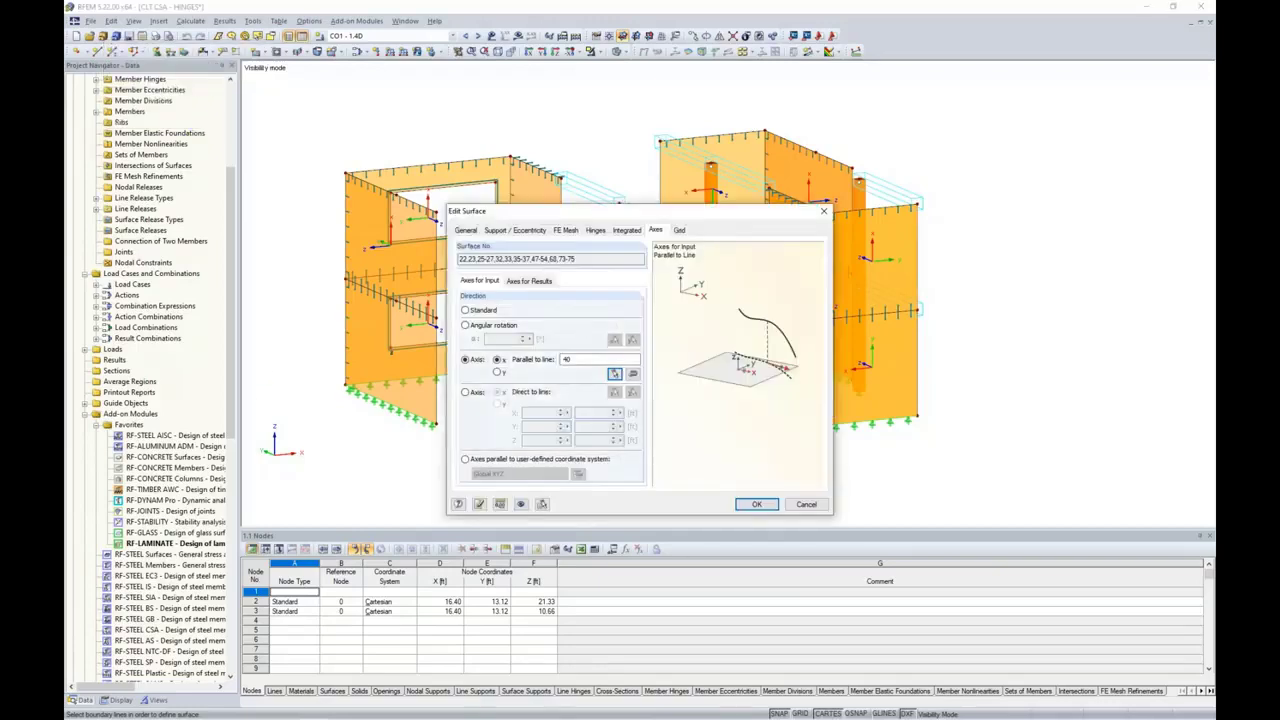
pyautogui.press('Return')
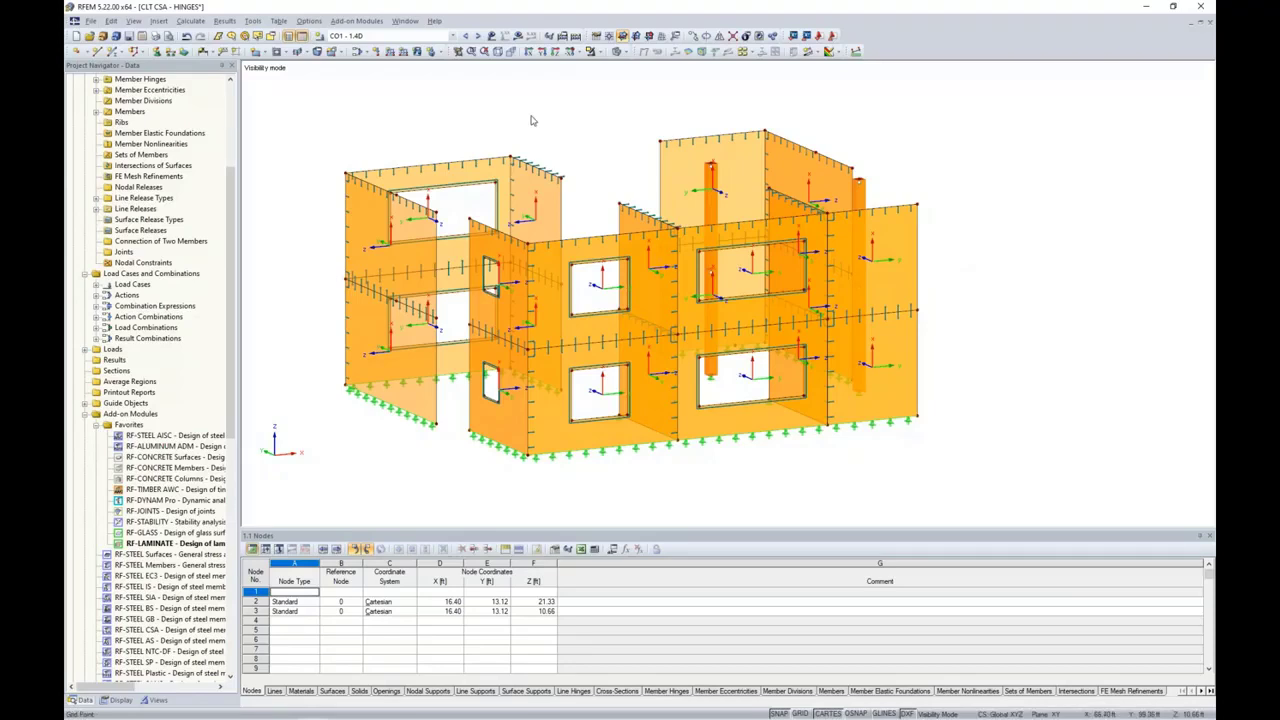
# Step: Invert the visibility to isolate the floor and roof surfaces and check their local axes
pyautogui.click(600, 52)
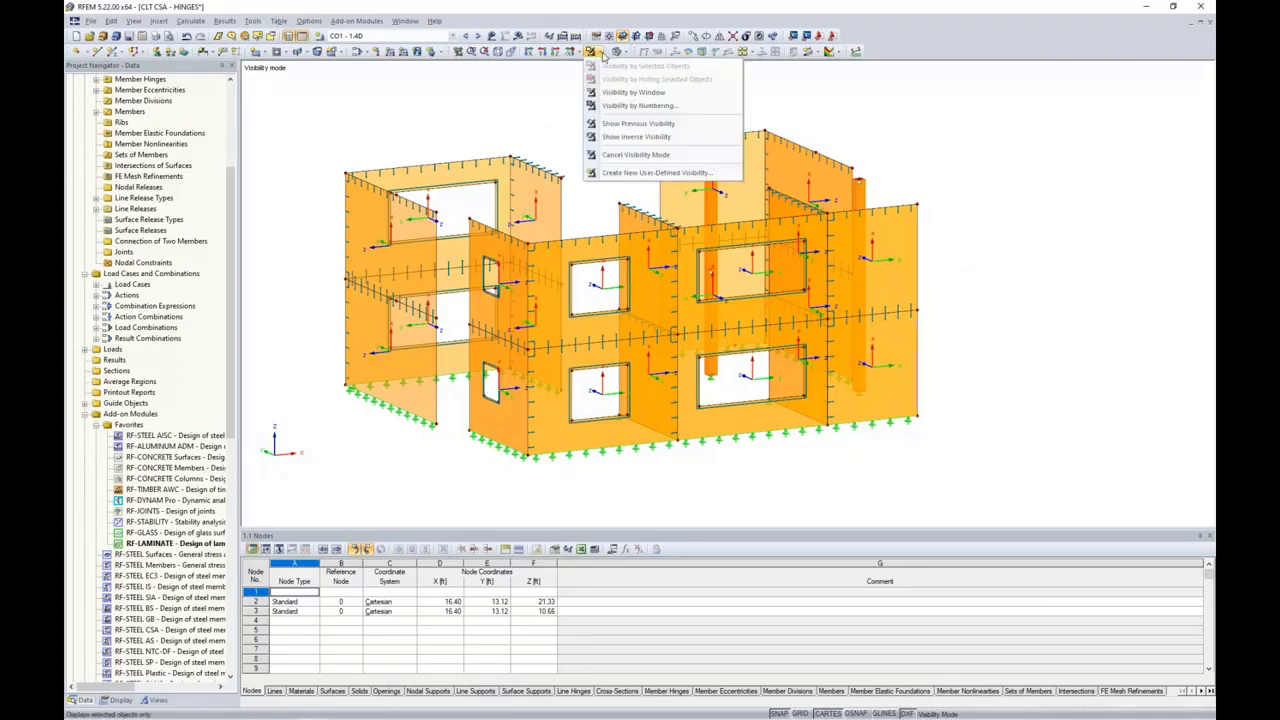
pyautogui.click(620, 136)
pyautogui.keyDown('ctrl'); pyautogui.moveTo(1000, 257); pyautogui.dragTo(988, 290, button='middle'); pyautogui.keyUp('ctrl')
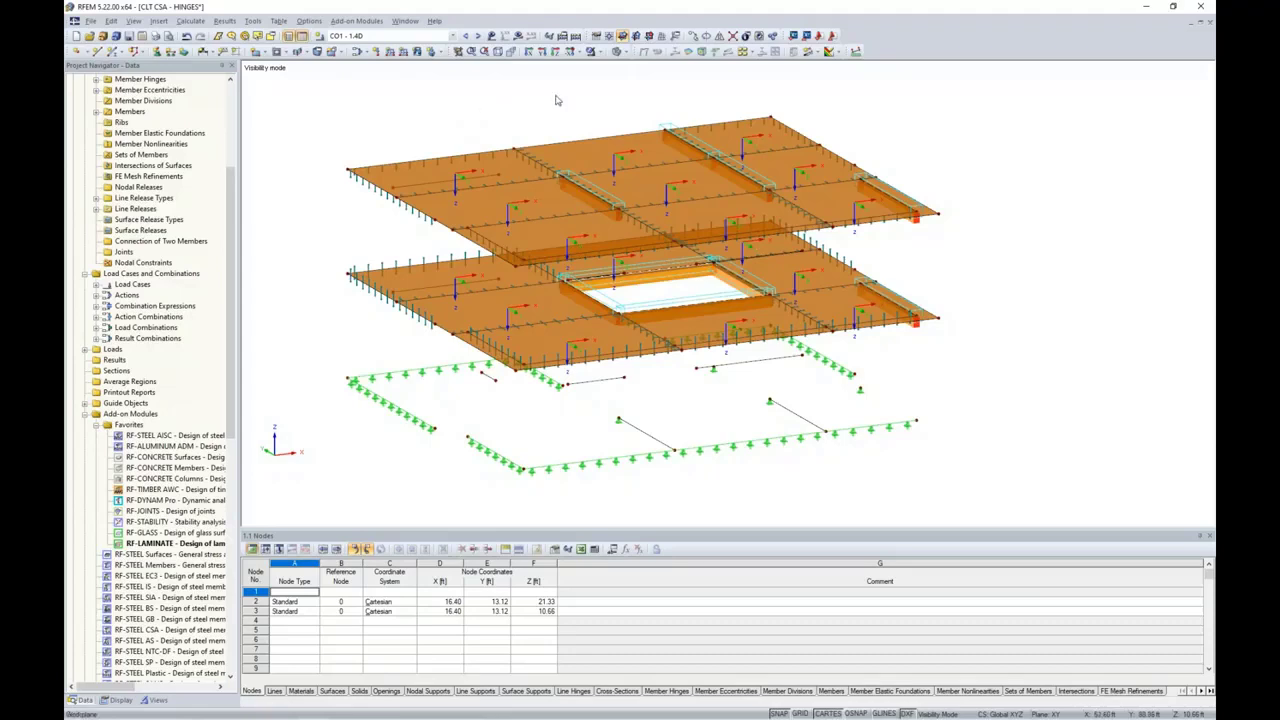
# Step: Cancel the visibility mode to show the whole building and turn off the surface local axis systems
pyautogui.click(600, 53)
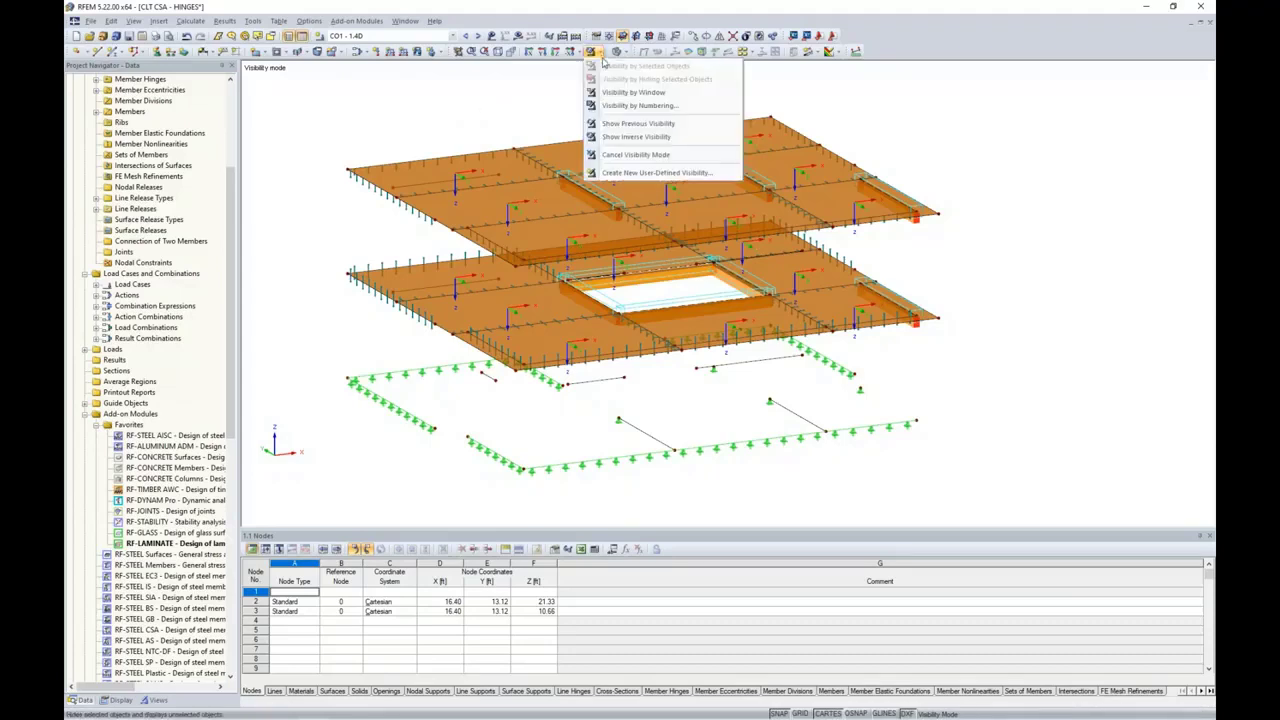
pyautogui.click(636, 154)
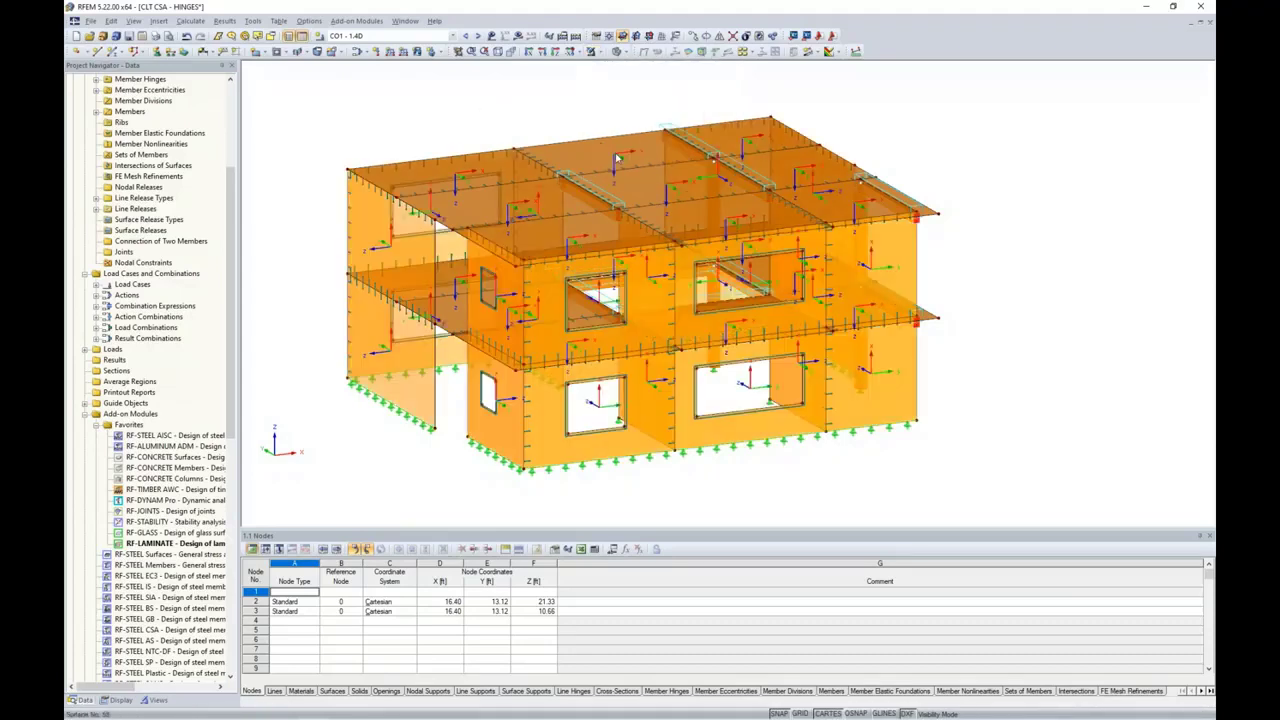
pyautogui.rightClick(888, 387)
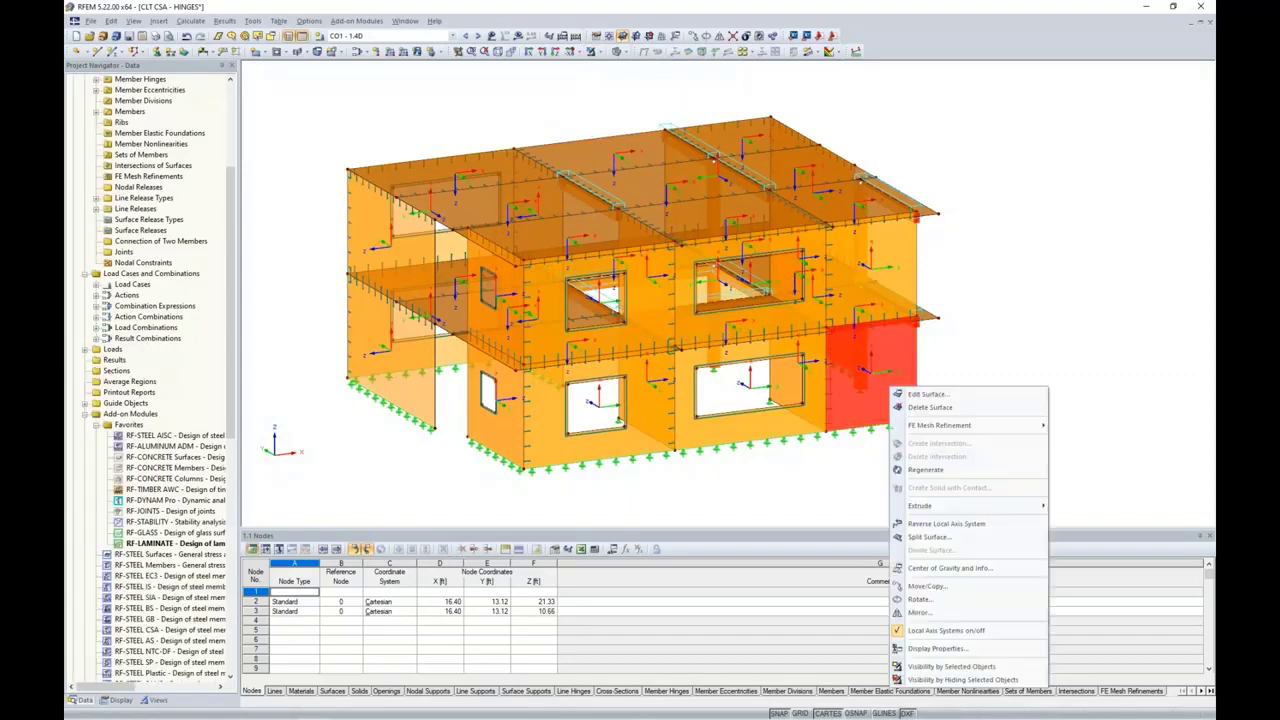
pyautogui.click(920, 633)
pyautogui.click(997, 397)
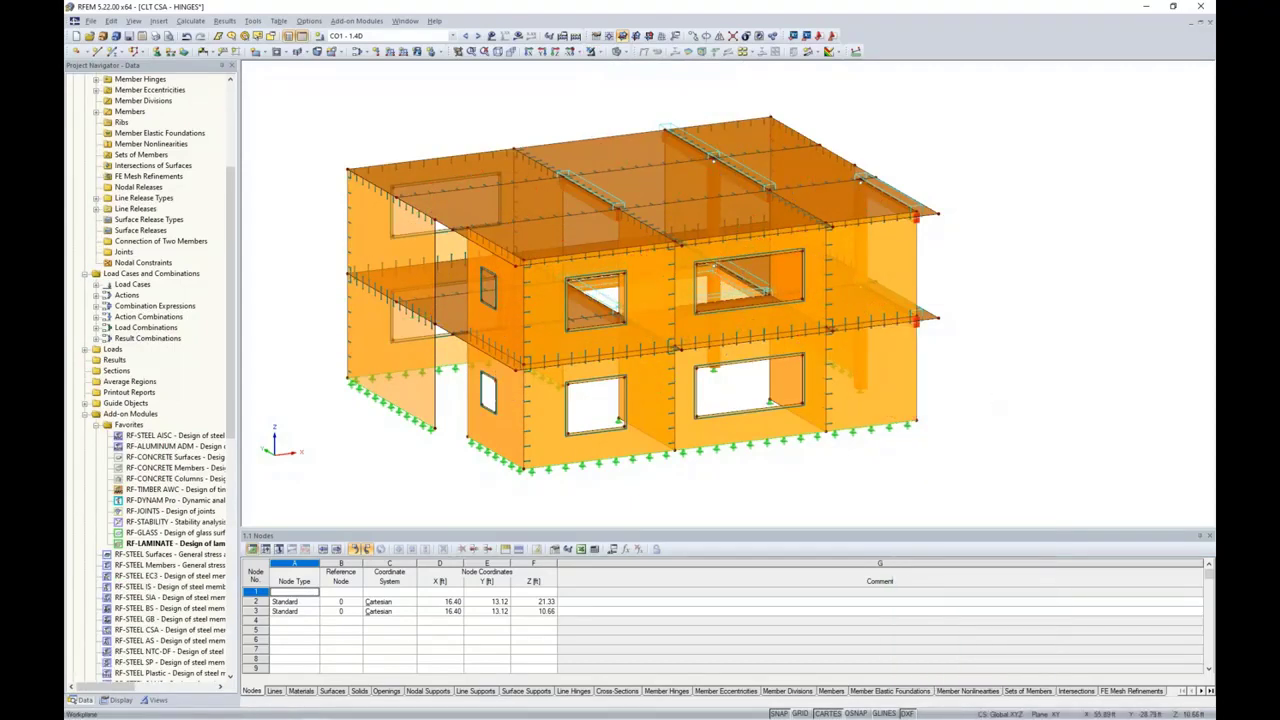
# Step: Run the RF-LAMINATE calculation and open the maximum stress ratios sorted by surface
pyautogui.doubleClick(172, 545)
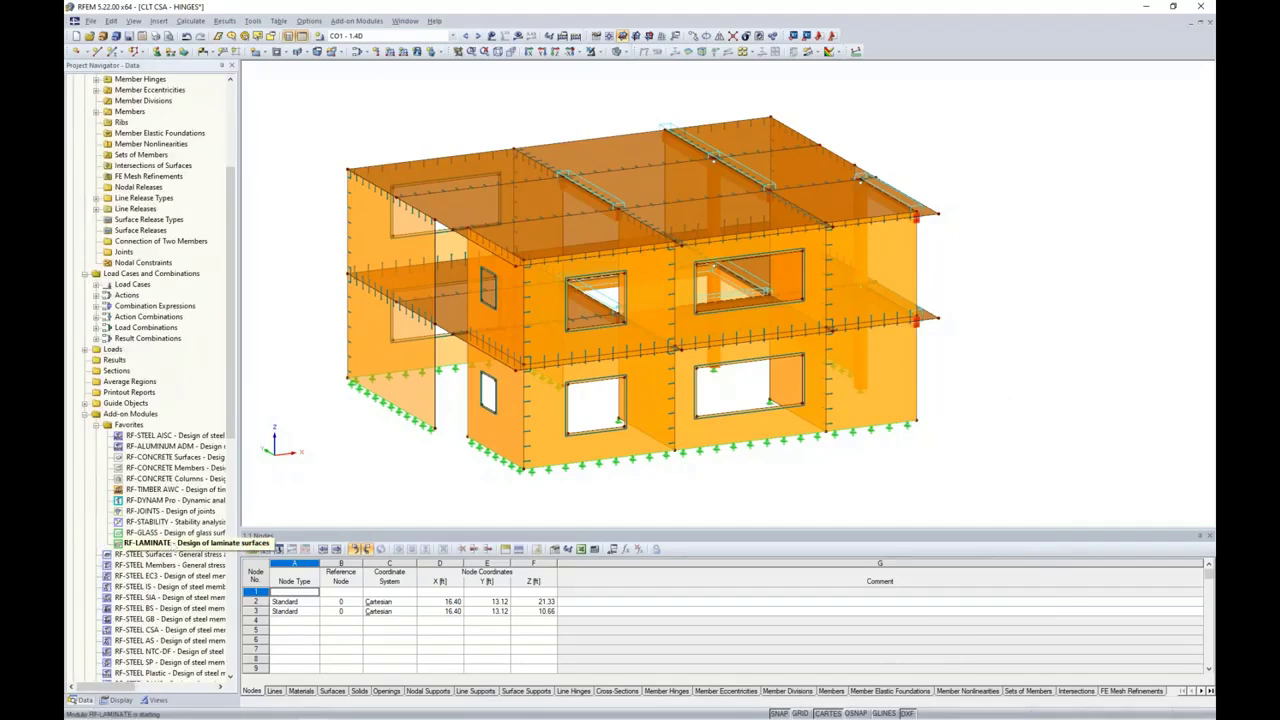
pyautogui.click(448, 567)
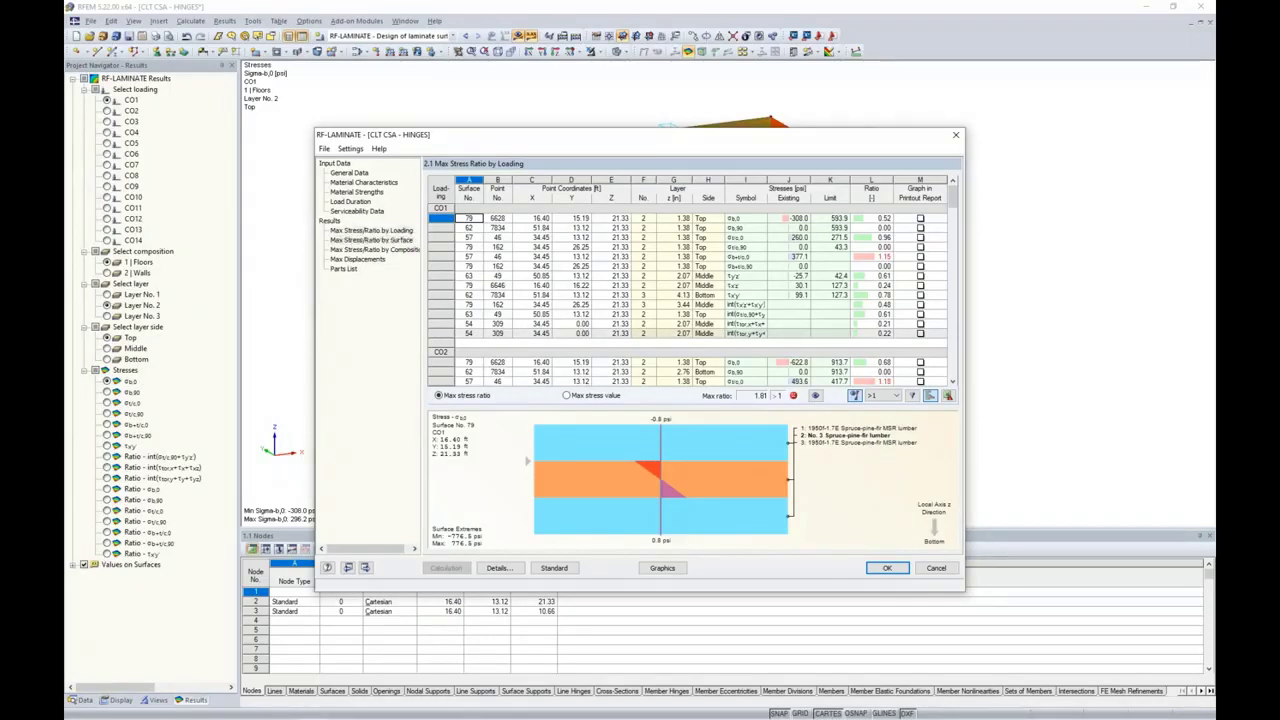
pyautogui.click(371, 240)
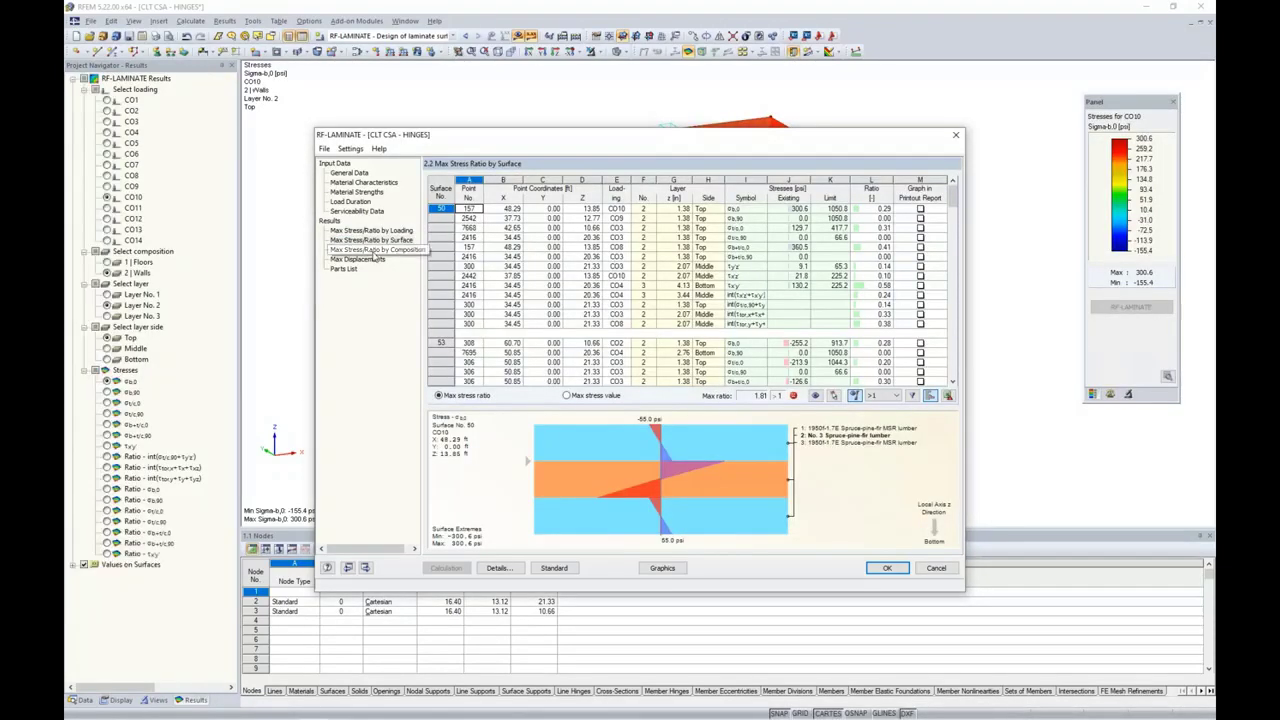
# Step: View the CO3 stresses on the walls: Sigma-t/c,90 for surface 50 and Sigma-t/c,0 for surface 53, both in layer 2
pyautogui.moveTo(575, 148); pyautogui.dragTo(570, 440)
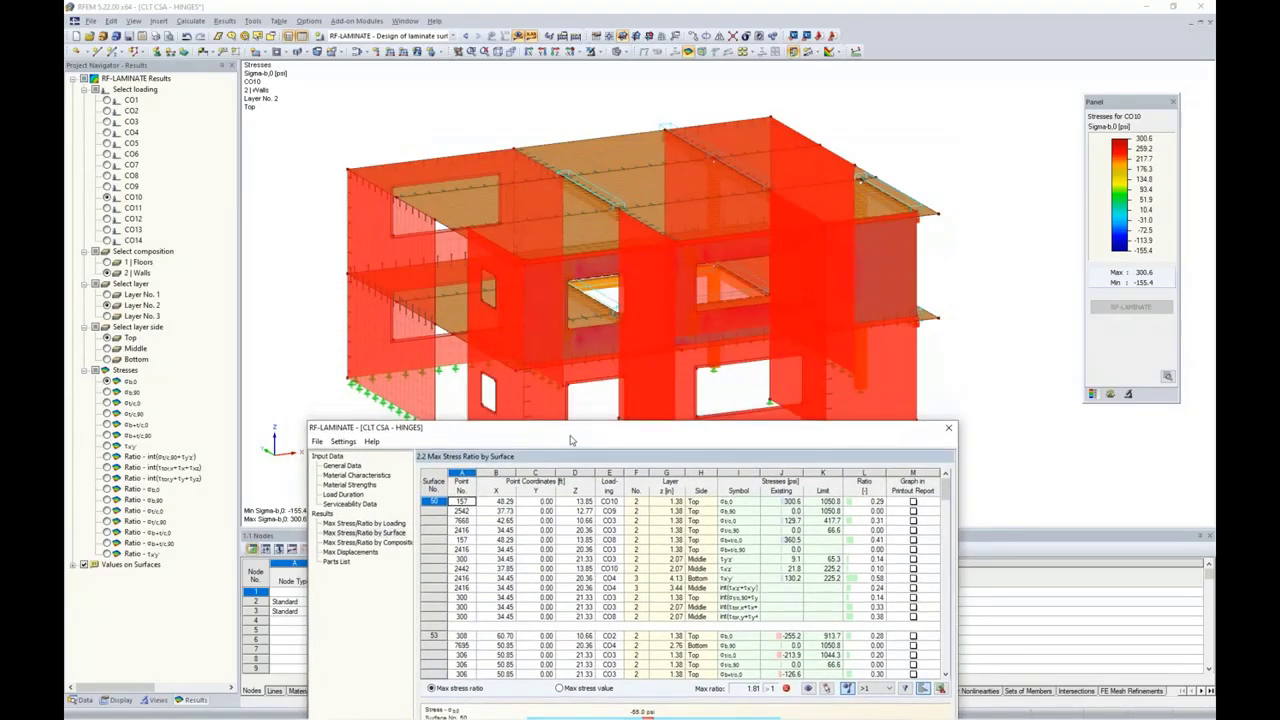
pyautogui.click(668, 530)
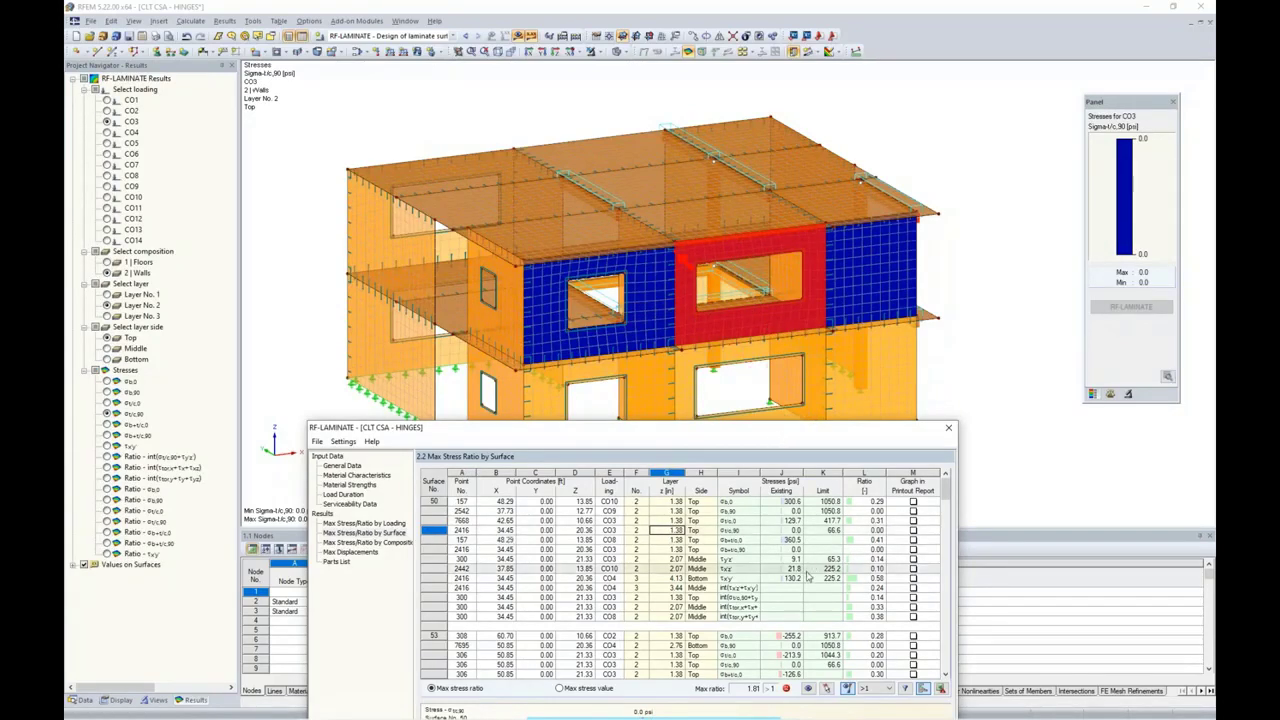
pyautogui.click(739, 655)
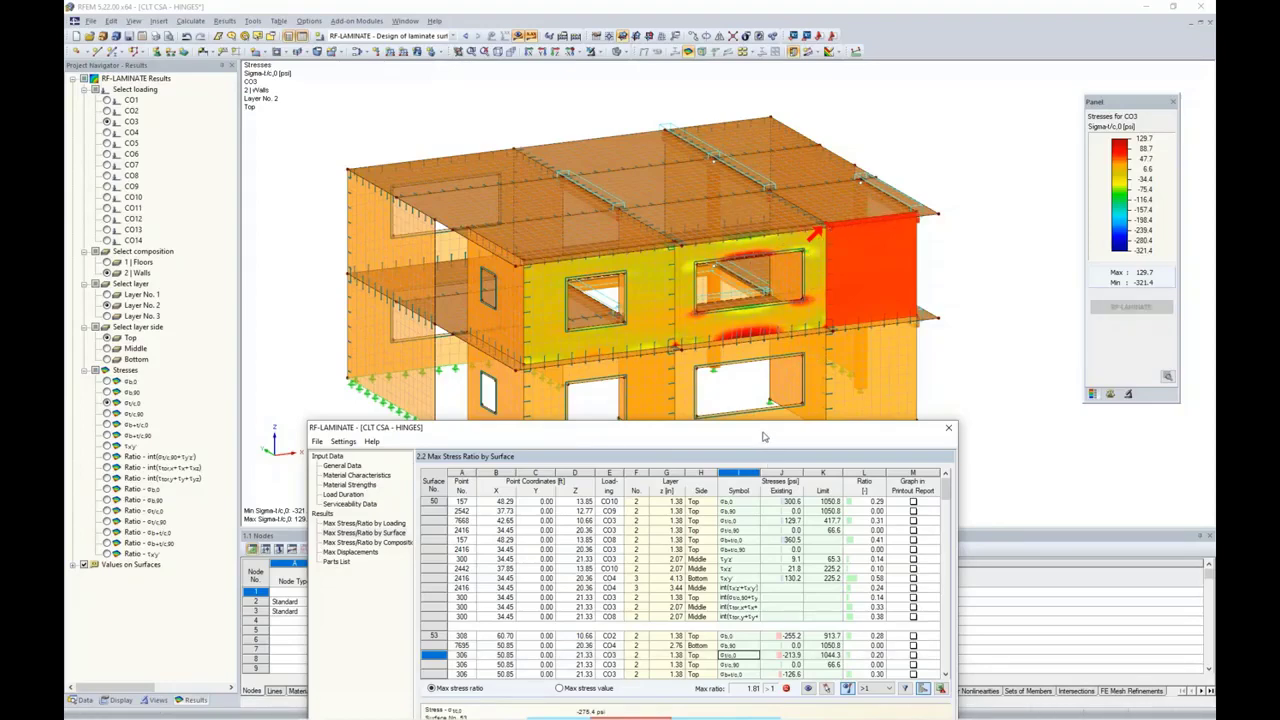
pyautogui.moveTo(763, 437); pyautogui.dragTo(789, 201)
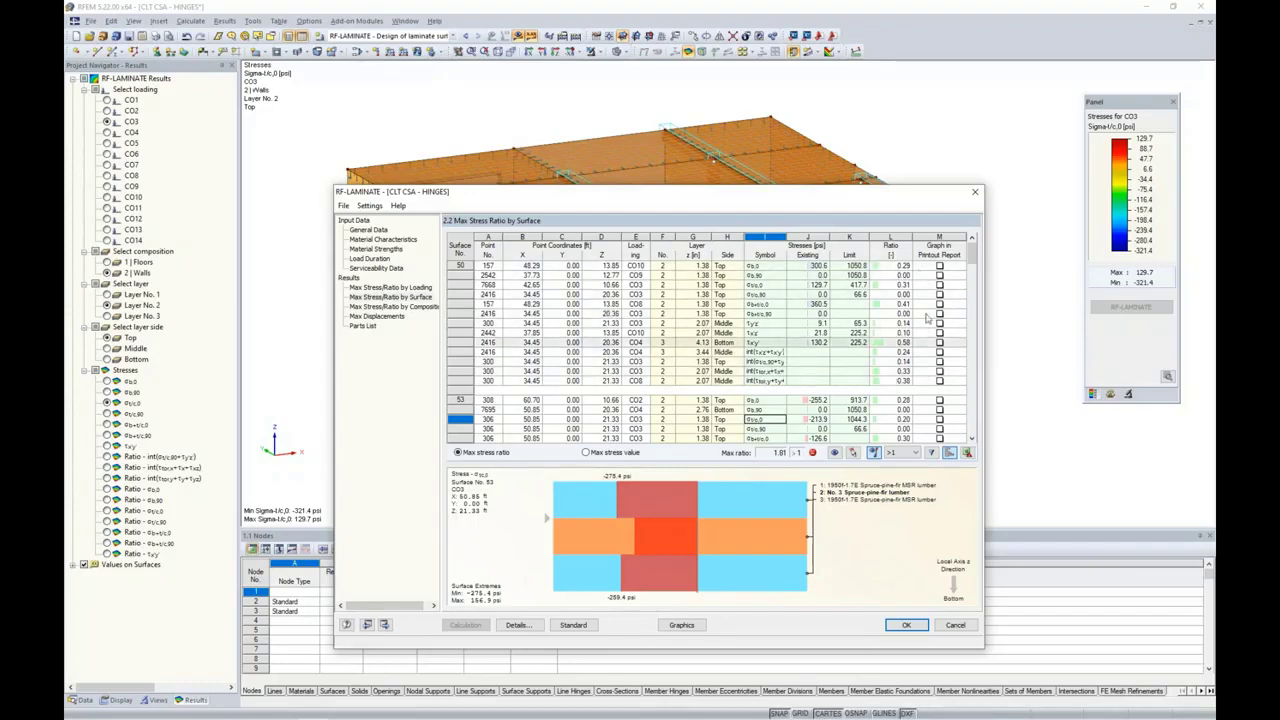
# Step: Review the maximum displacements and their ratios for all surfaces down to the overall maximum
pyautogui.moveTo(832, 200); pyautogui.dragTo(816, 124)
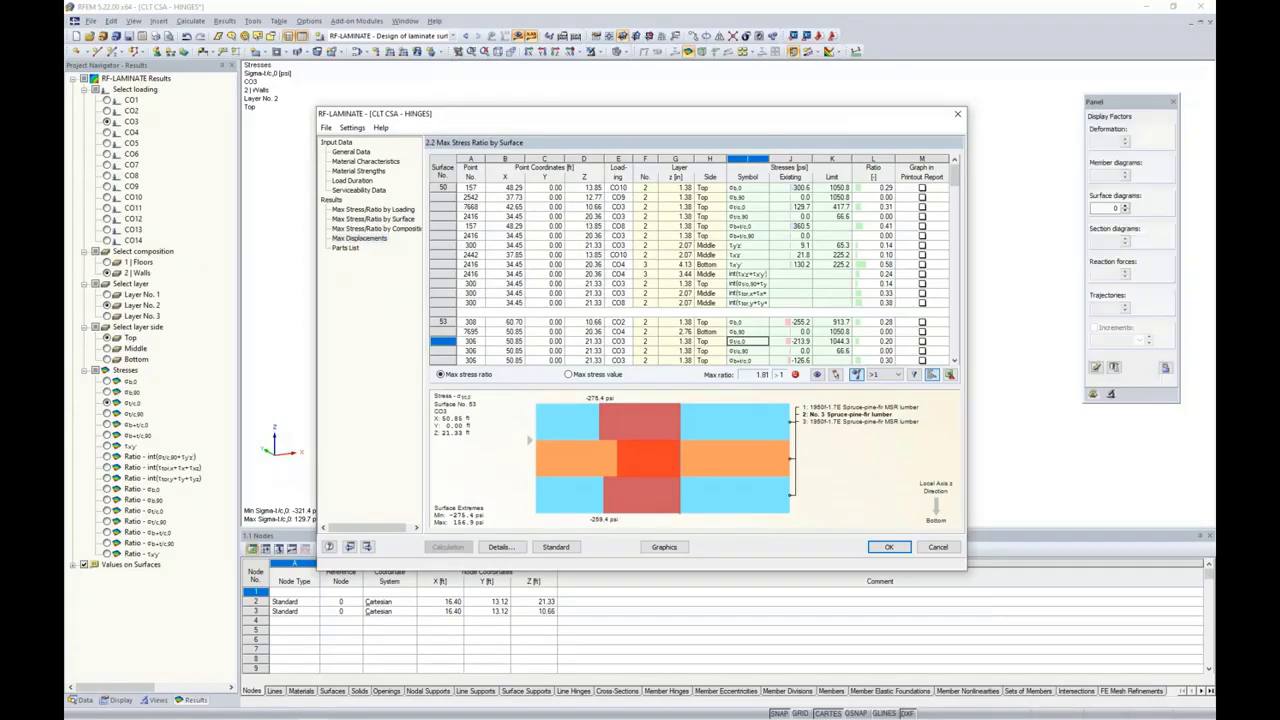
pyautogui.click(359, 238)
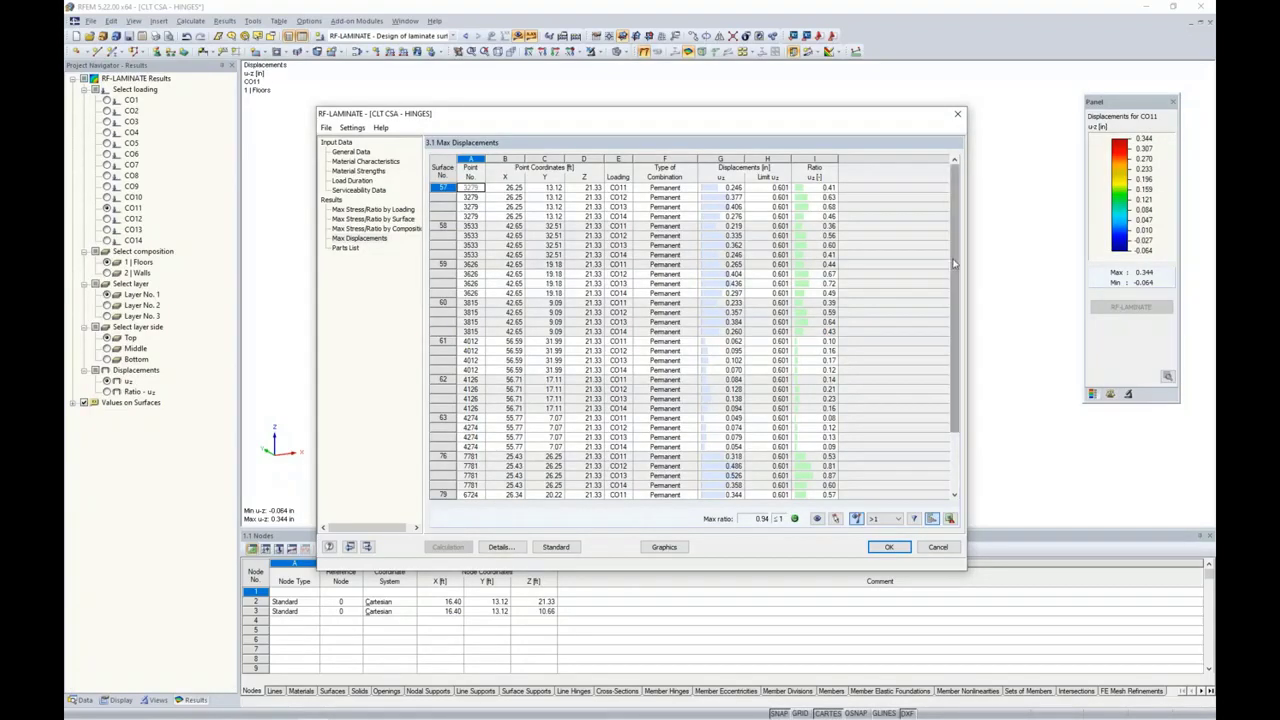
pyautogui.scroll(-3, 957, 288)
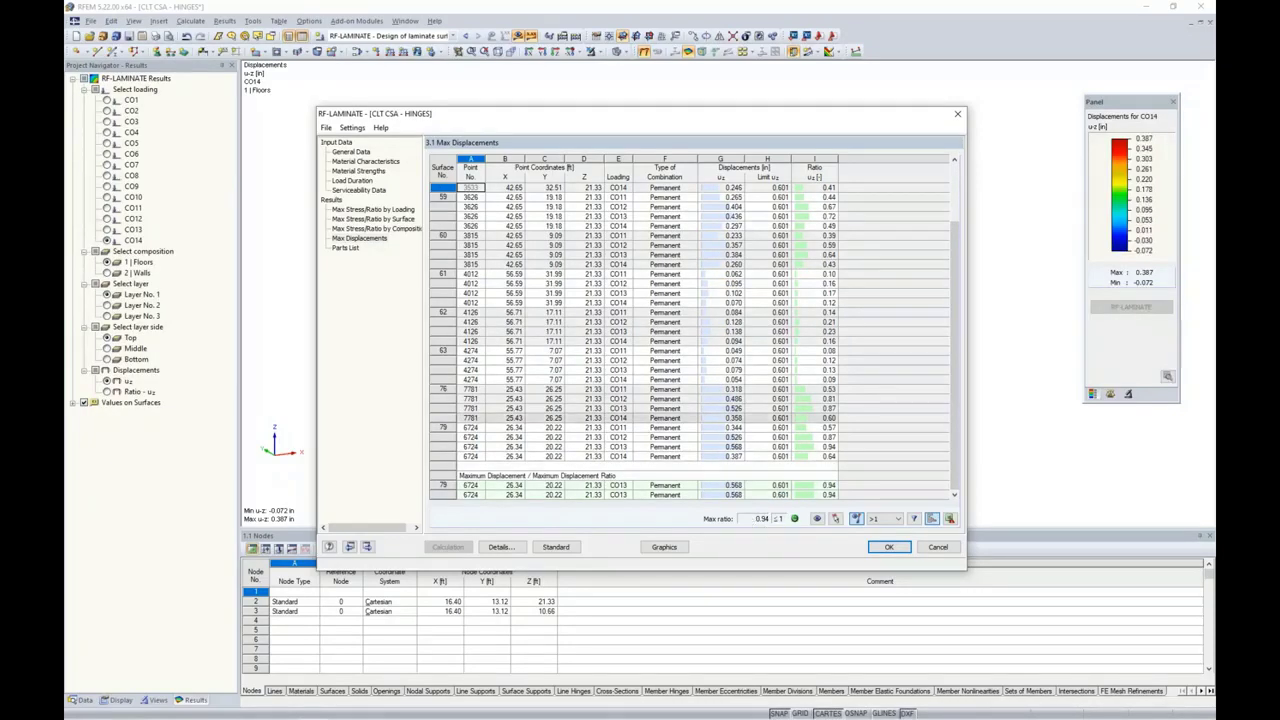
# Step: Return to the maximum stress ratios by surface and view the Microsoft Excel export options without exporting
pyautogui.click(394, 219)
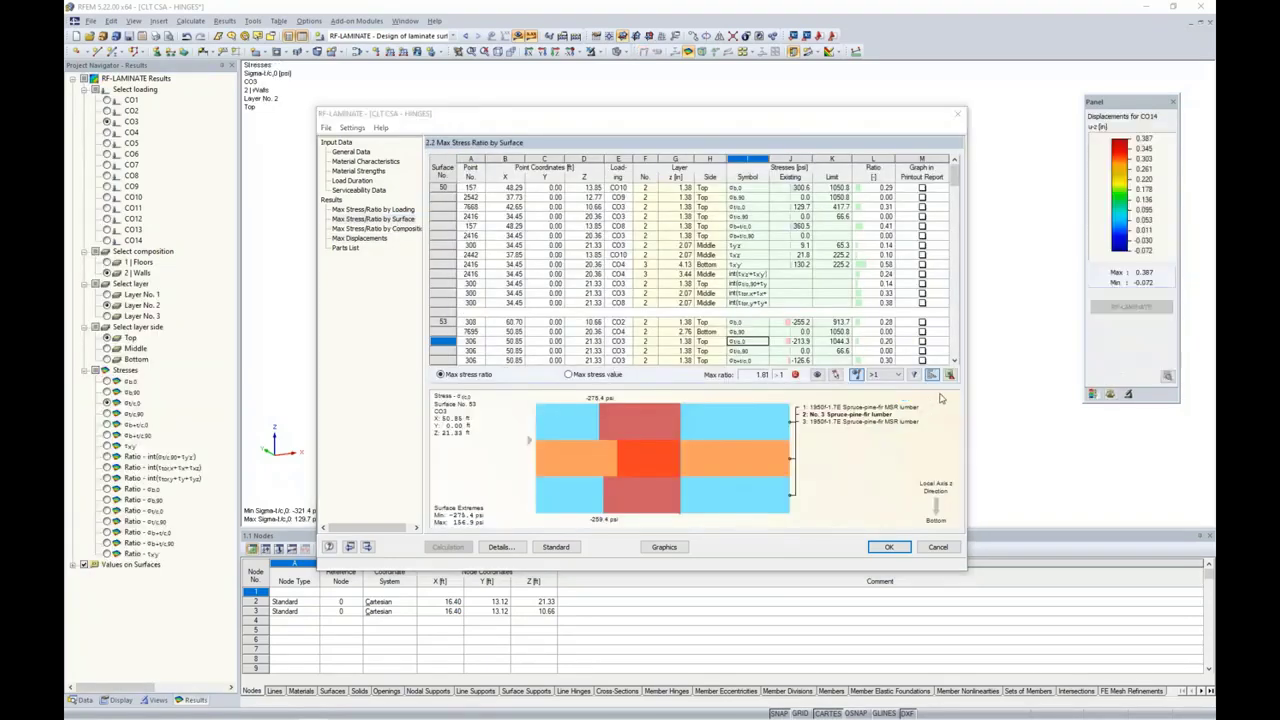
pyautogui.click(949, 375)
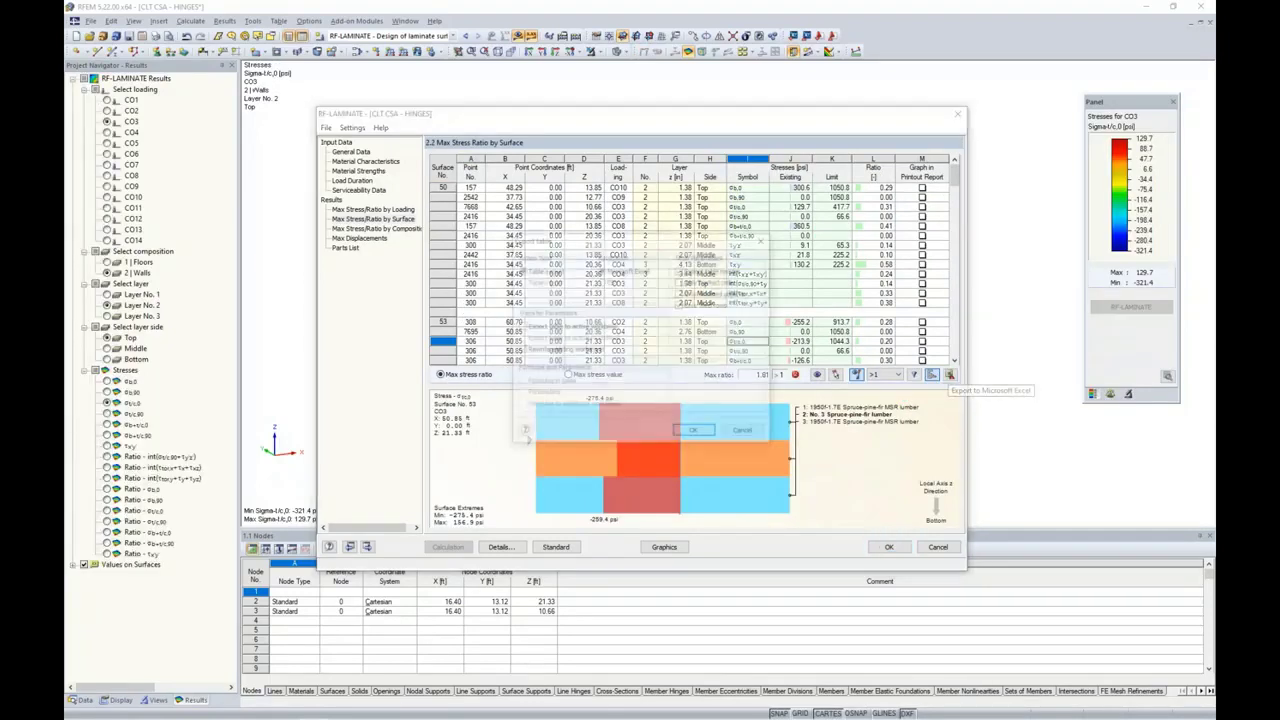
pyautogui.click(743, 434)
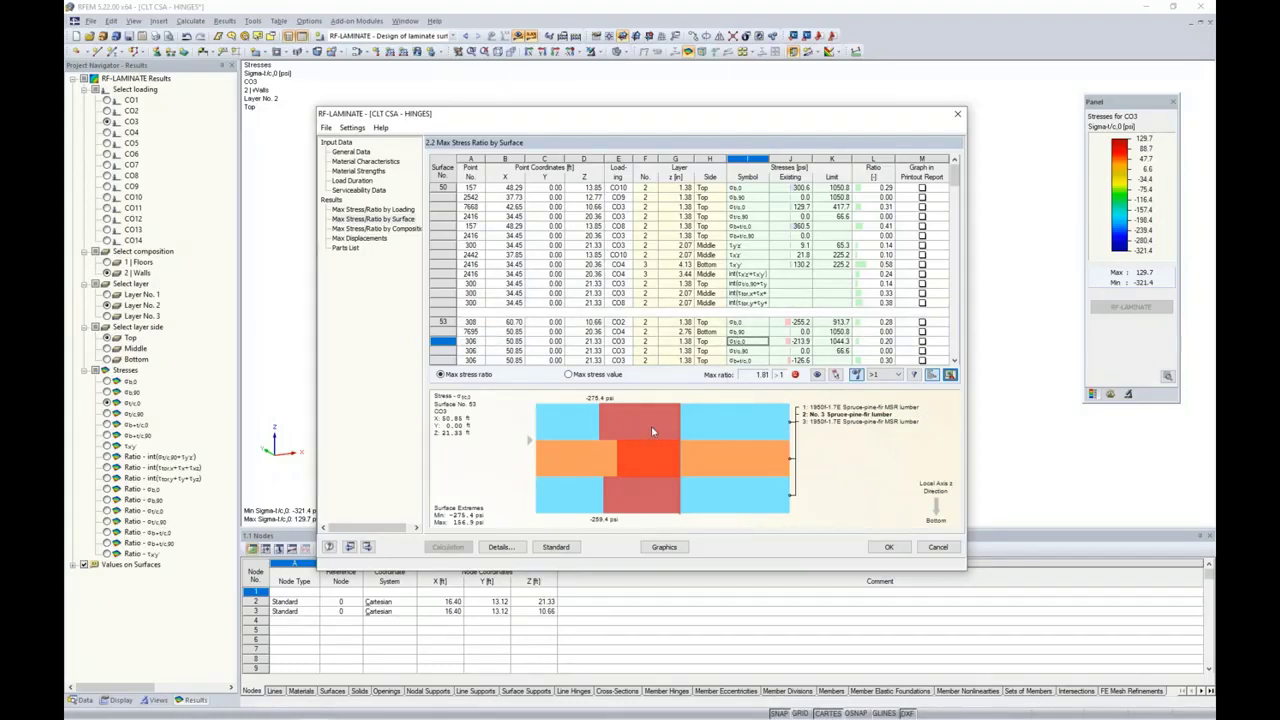
# Step: Step back through the stress rows from surface 53 to the Tau-x'z' distribution of surface 50 under CO10
pyautogui.press('Up')
pyautogui.press('Up')
pyautogui.press('Up')
pyautogui.press('Up')
pyautogui.press('Up')
pyautogui.press('Up')
pyautogui.press('Up')
pyautogui.press('Up')
pyautogui.press('Up')
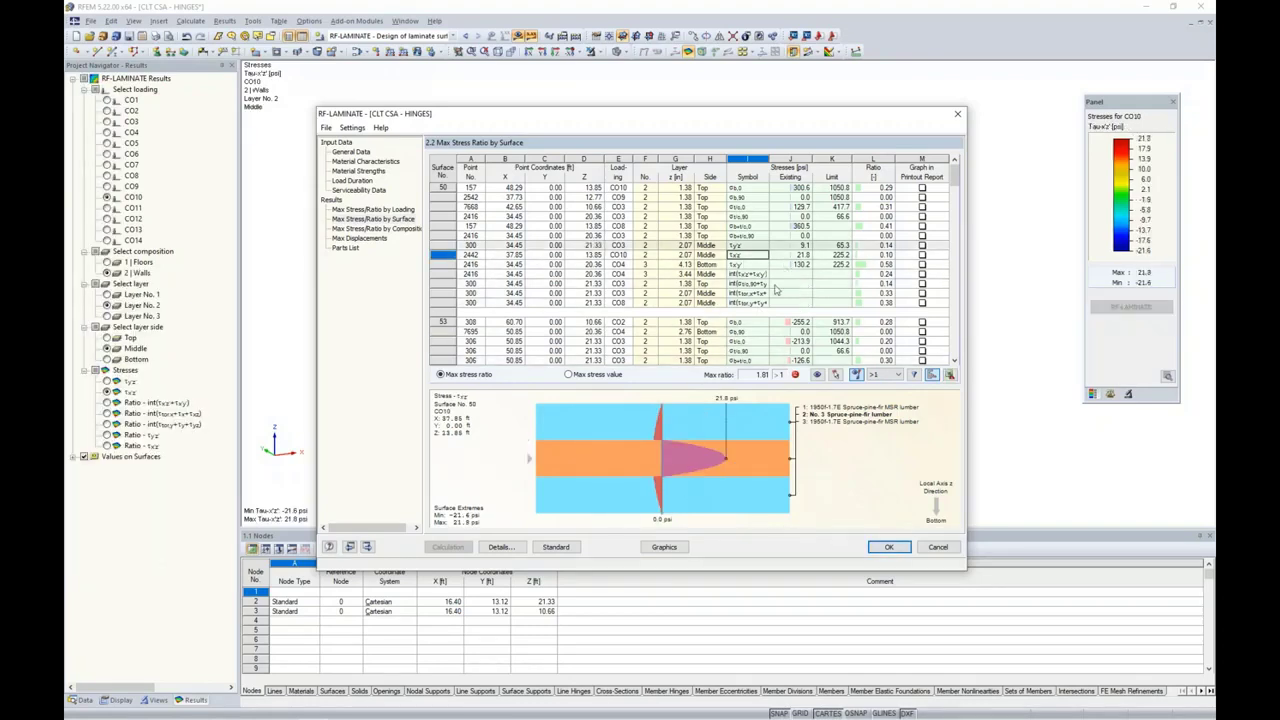
# Step: Review the parts list of the laminate surfaces and return to the maximum stress ratios by surface
pyautogui.click(345, 249)
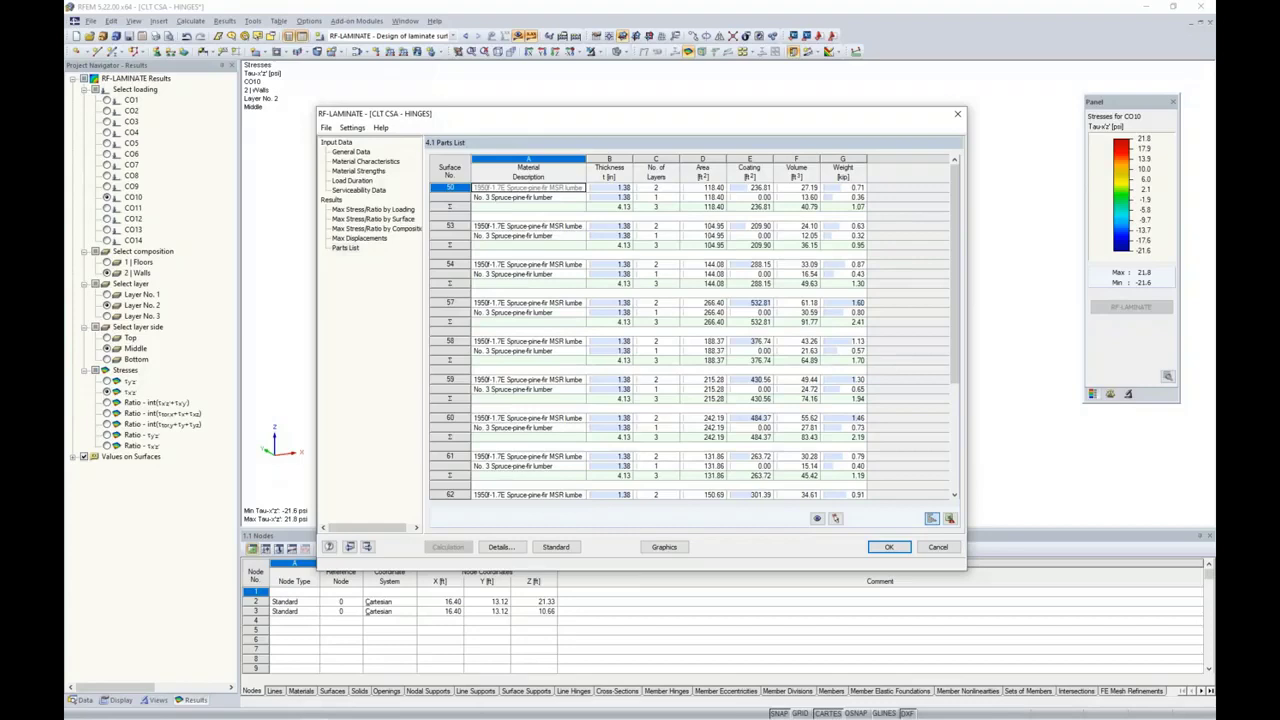
pyautogui.click(365, 210)
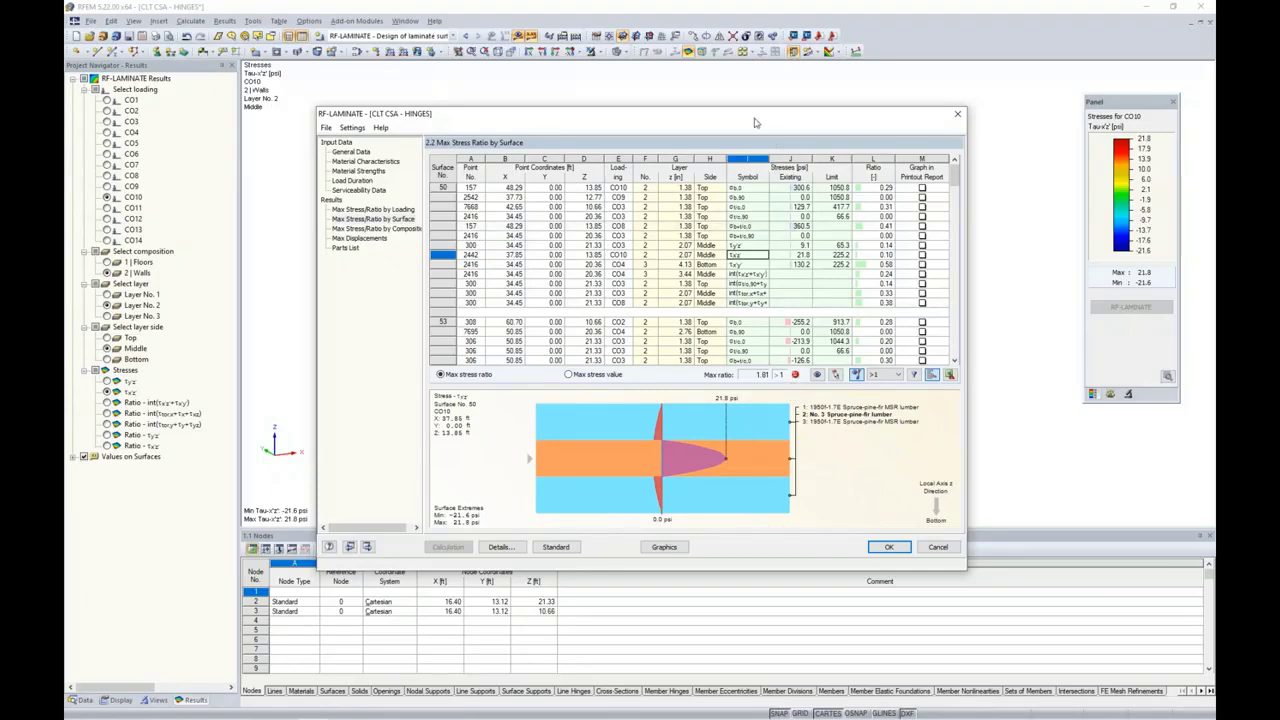
# Step: Filter the maximum stress ratios by surface to show only the rows with a ratio greater than 1
pyautogui.moveTo(756, 121); pyautogui.dragTo(740, 147)
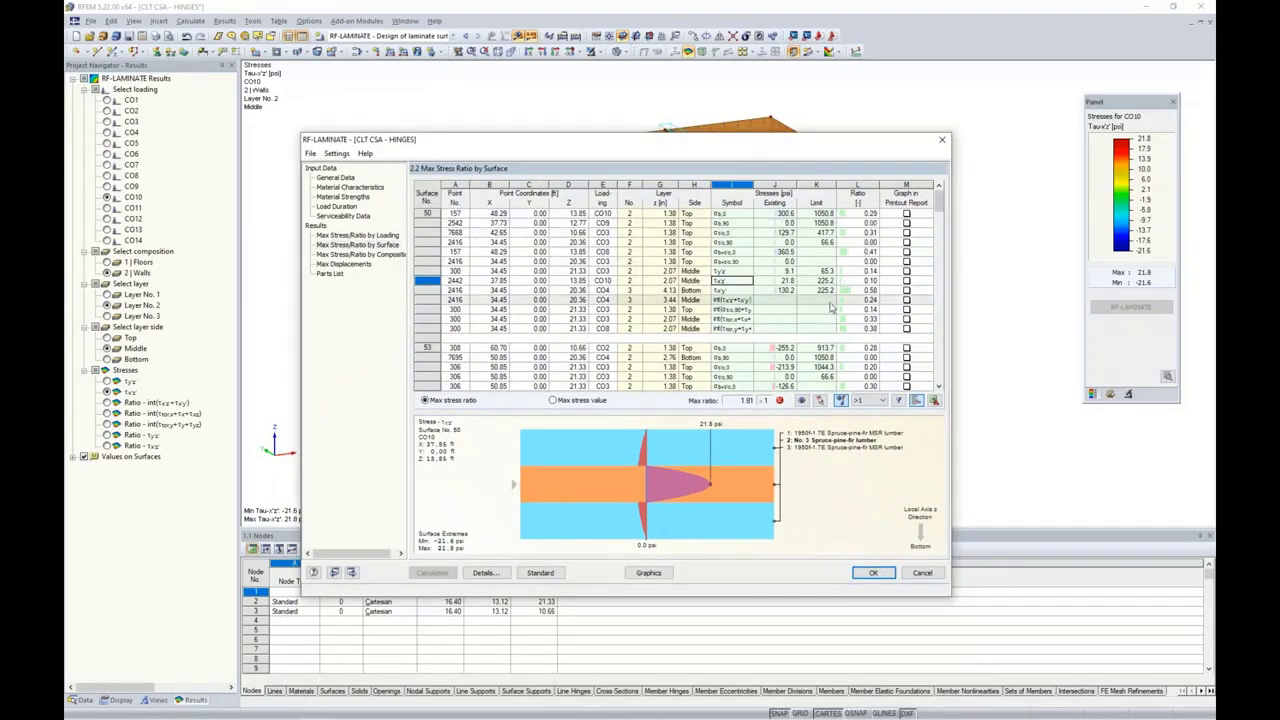
pyautogui.click(882, 401)
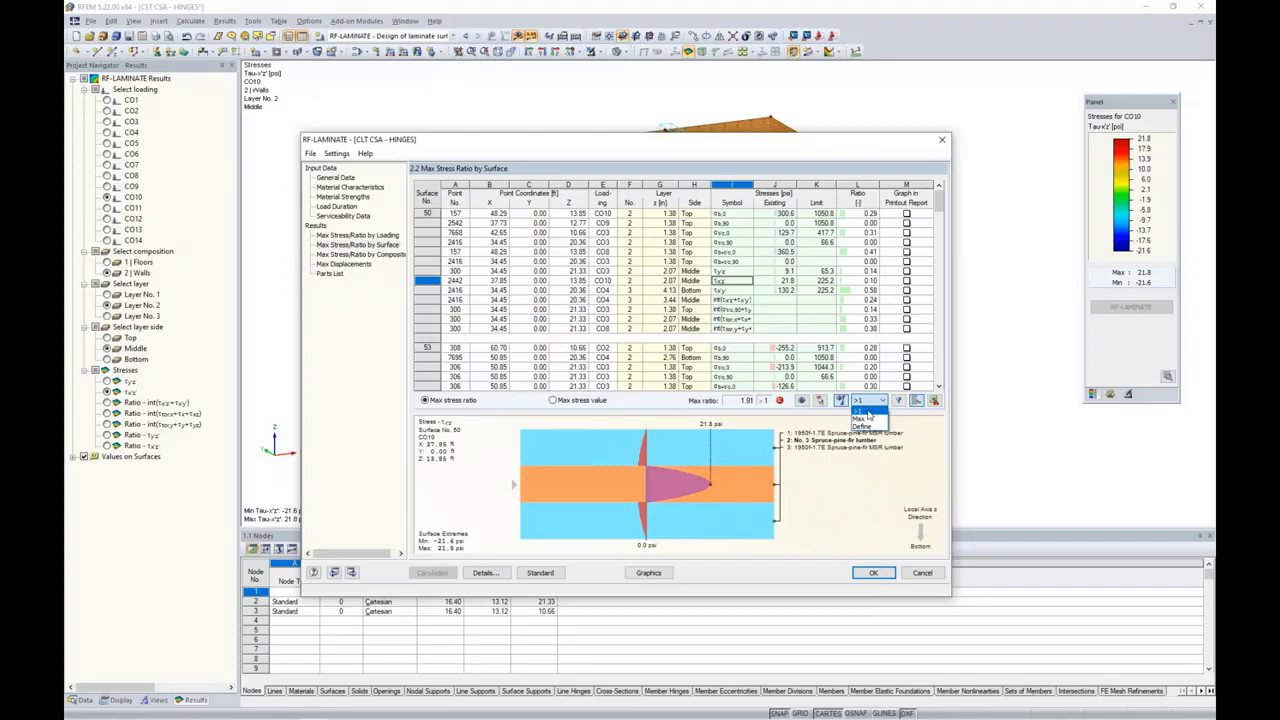
pyautogui.click(862, 410)
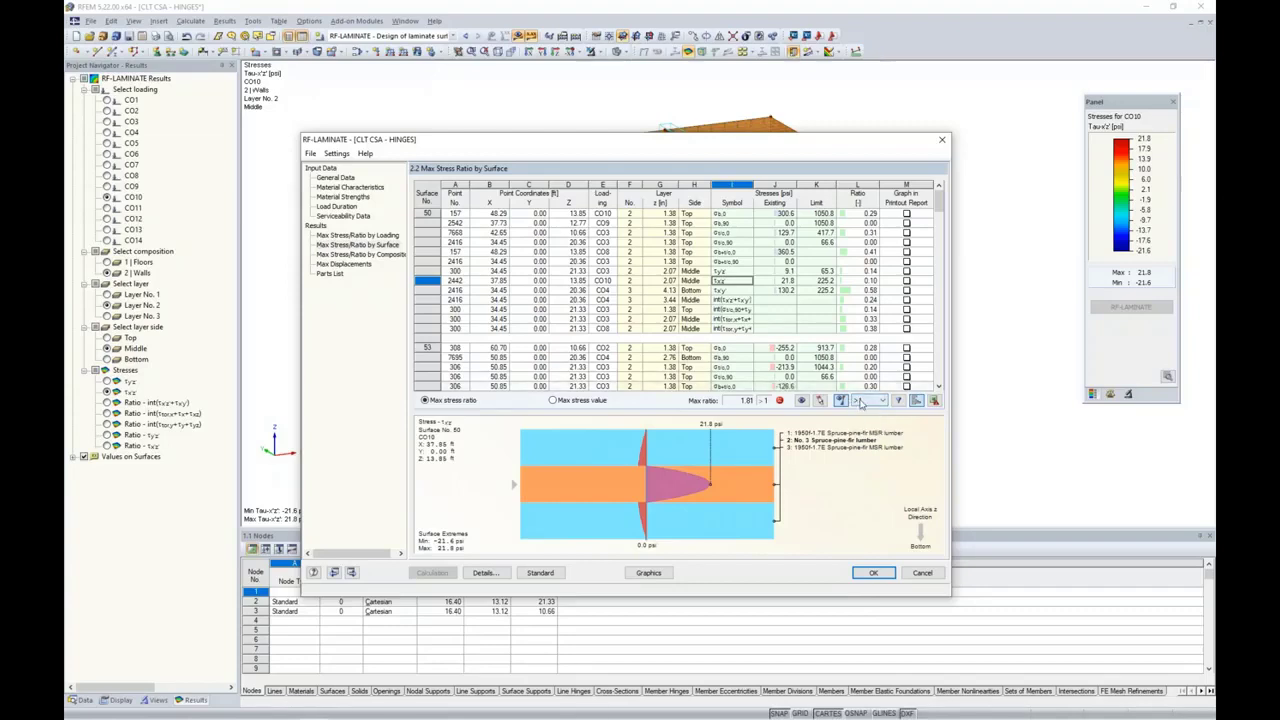
pyautogui.click(898, 400)
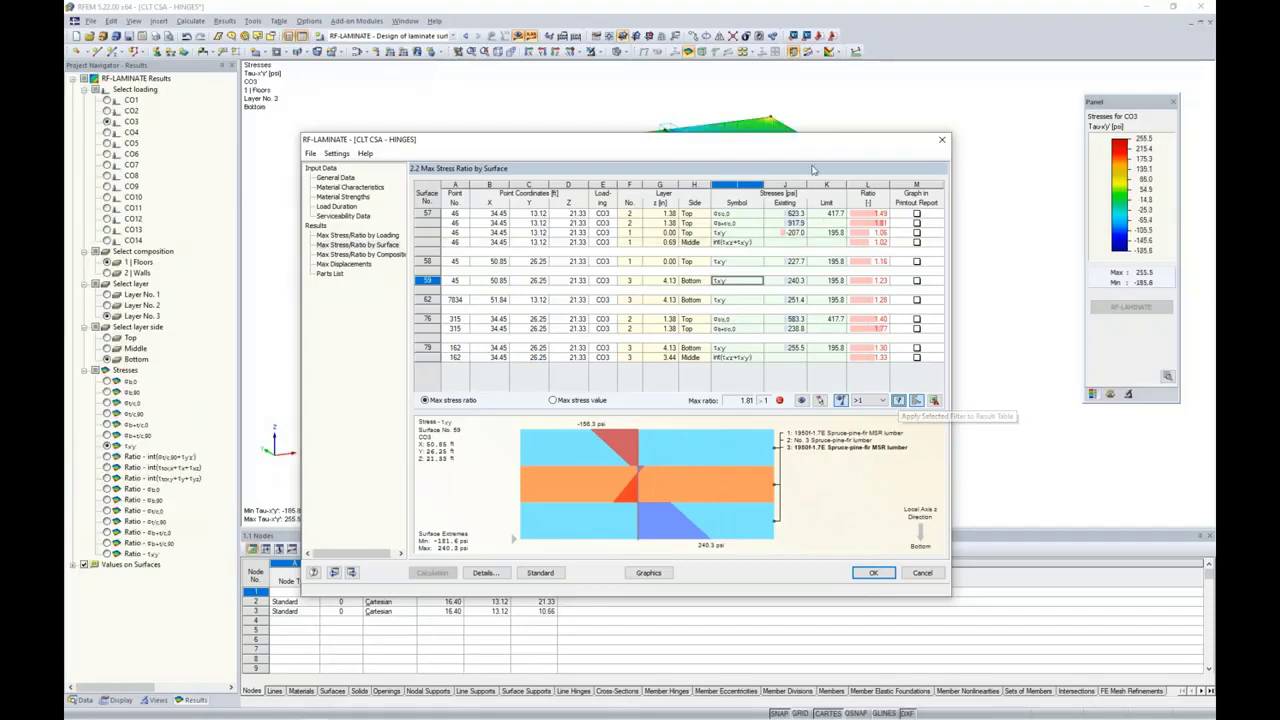
# Step: Step through the filtered CO3 stress rows from surface 57 to surface 76 and compare each critical location on the roof
pyautogui.moveTo(799, 144); pyautogui.dragTo(795, 277)
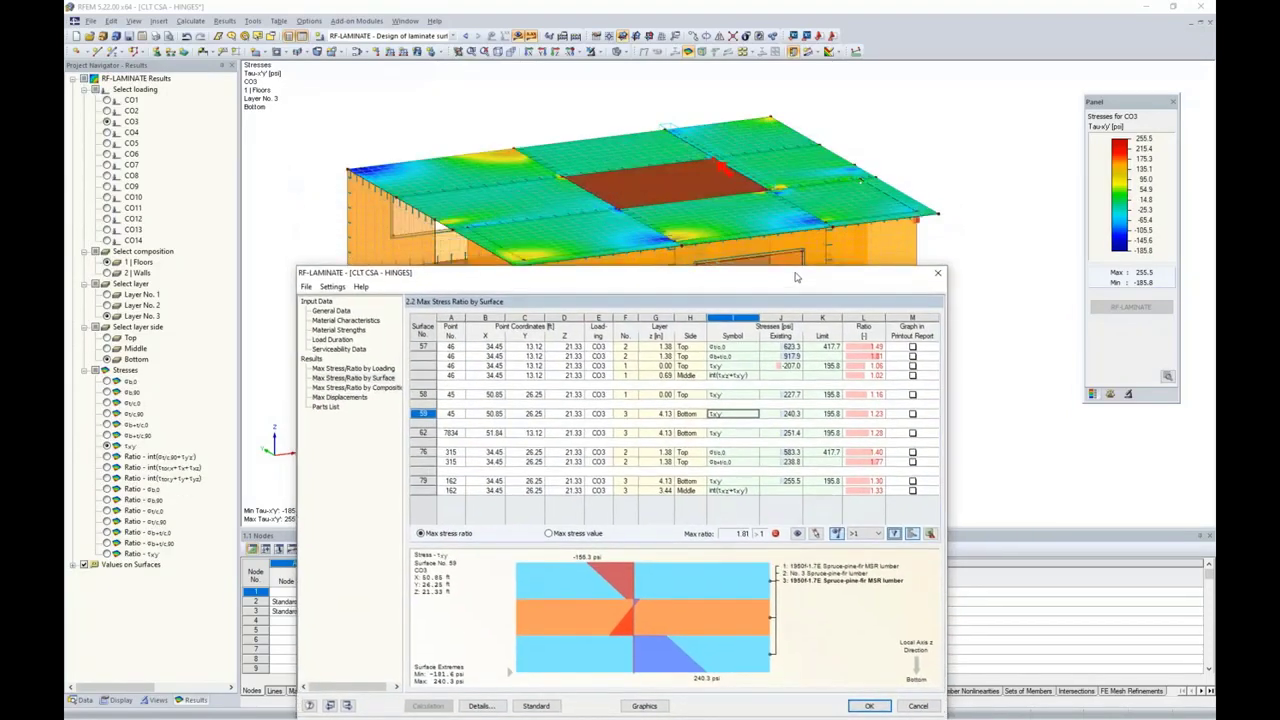
pyautogui.click(740, 349)
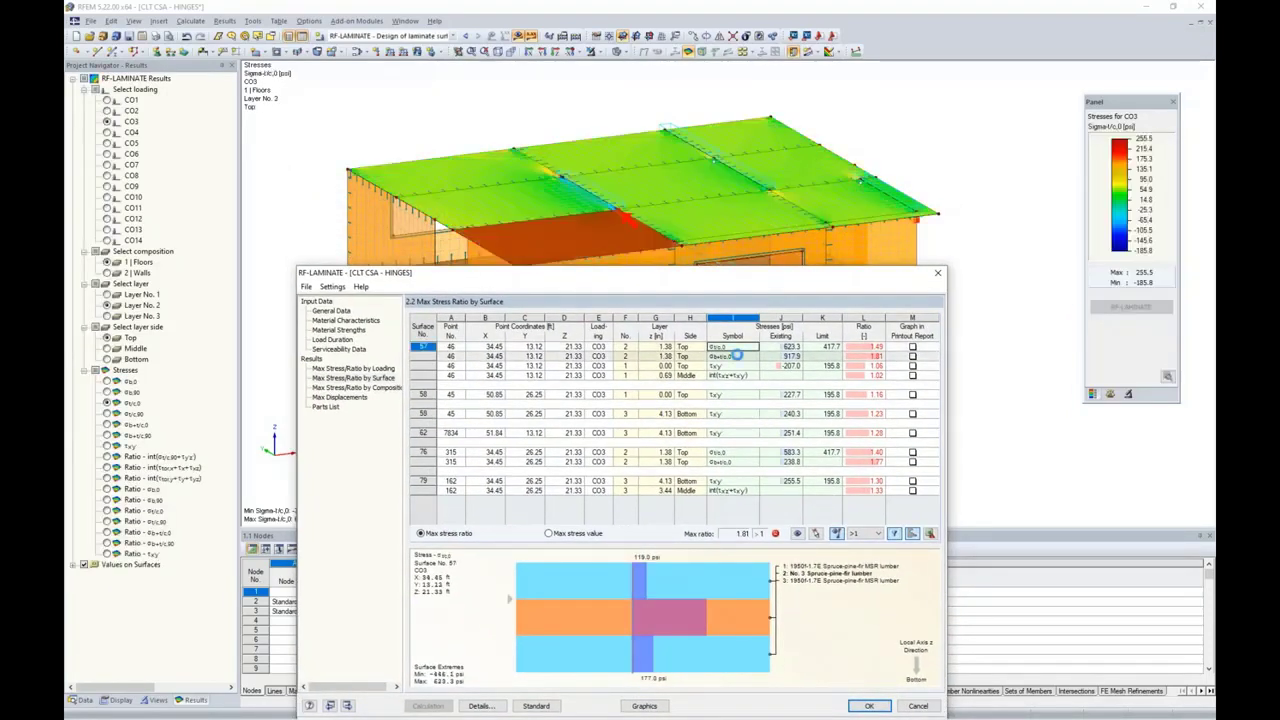
pyautogui.click(733, 366)
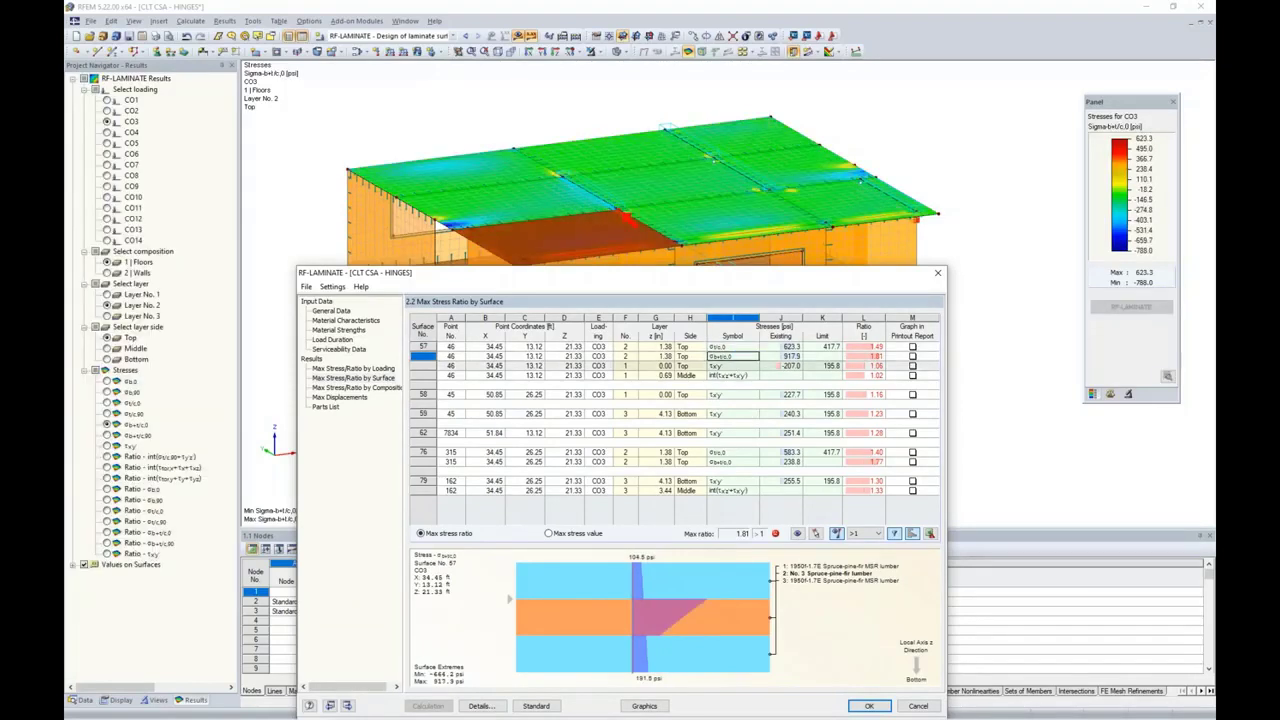
pyautogui.click(737, 376)
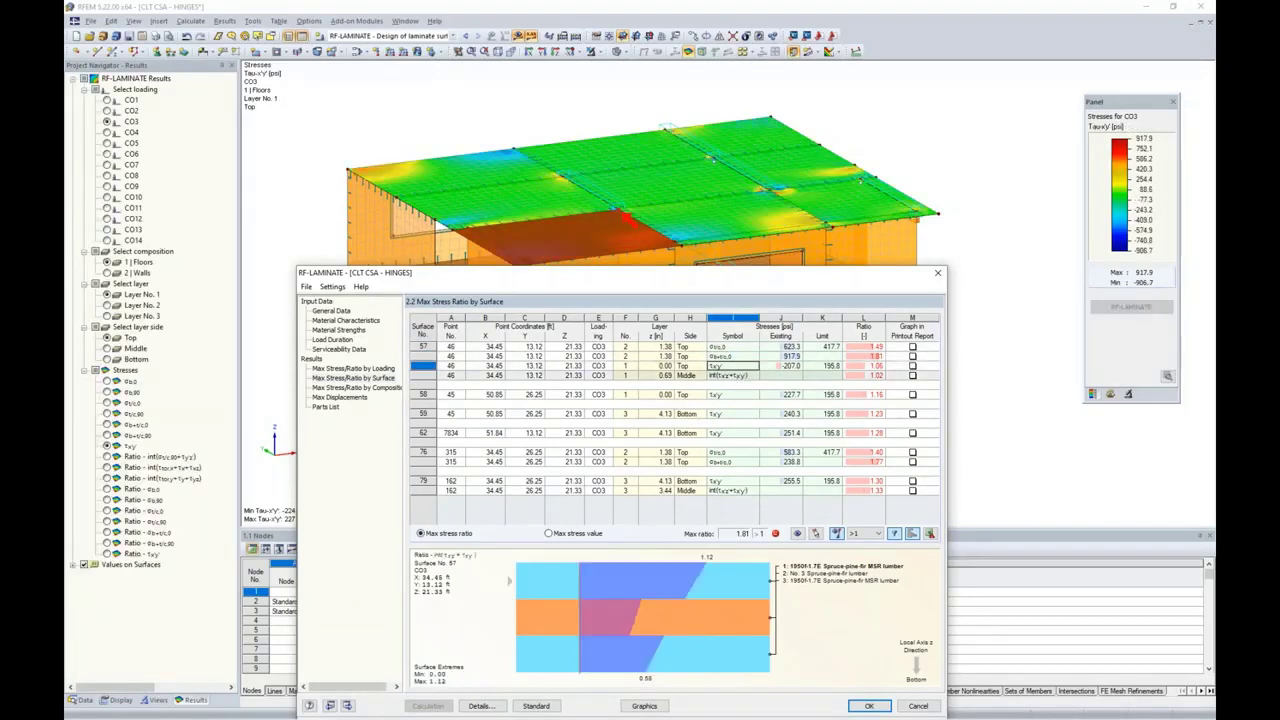
pyautogui.click(742, 402)
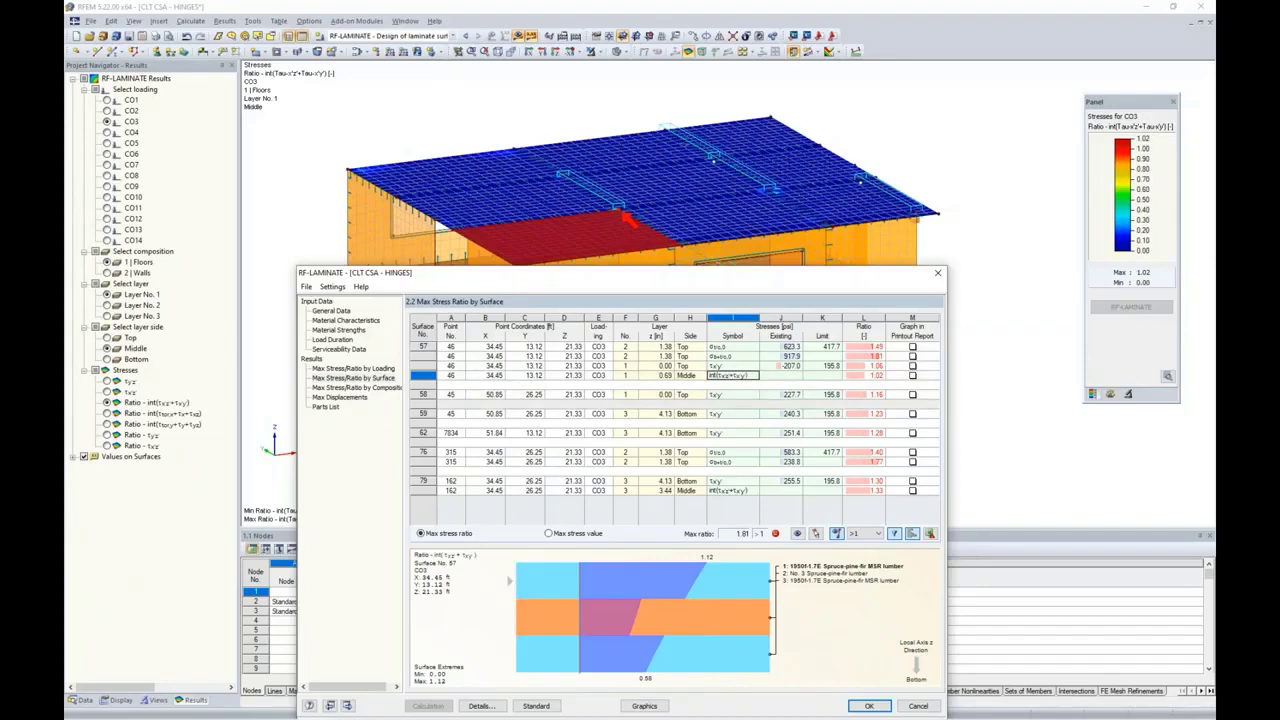
pyautogui.click(740, 395)
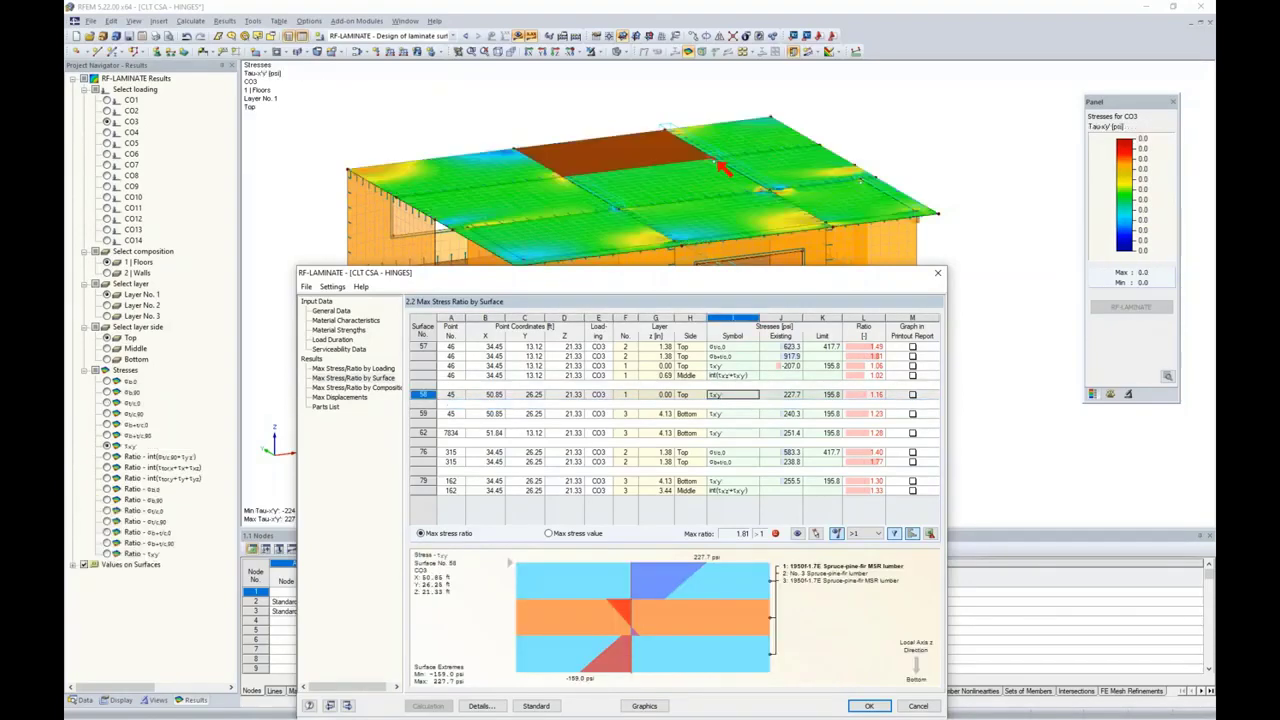
pyautogui.click(737, 414)
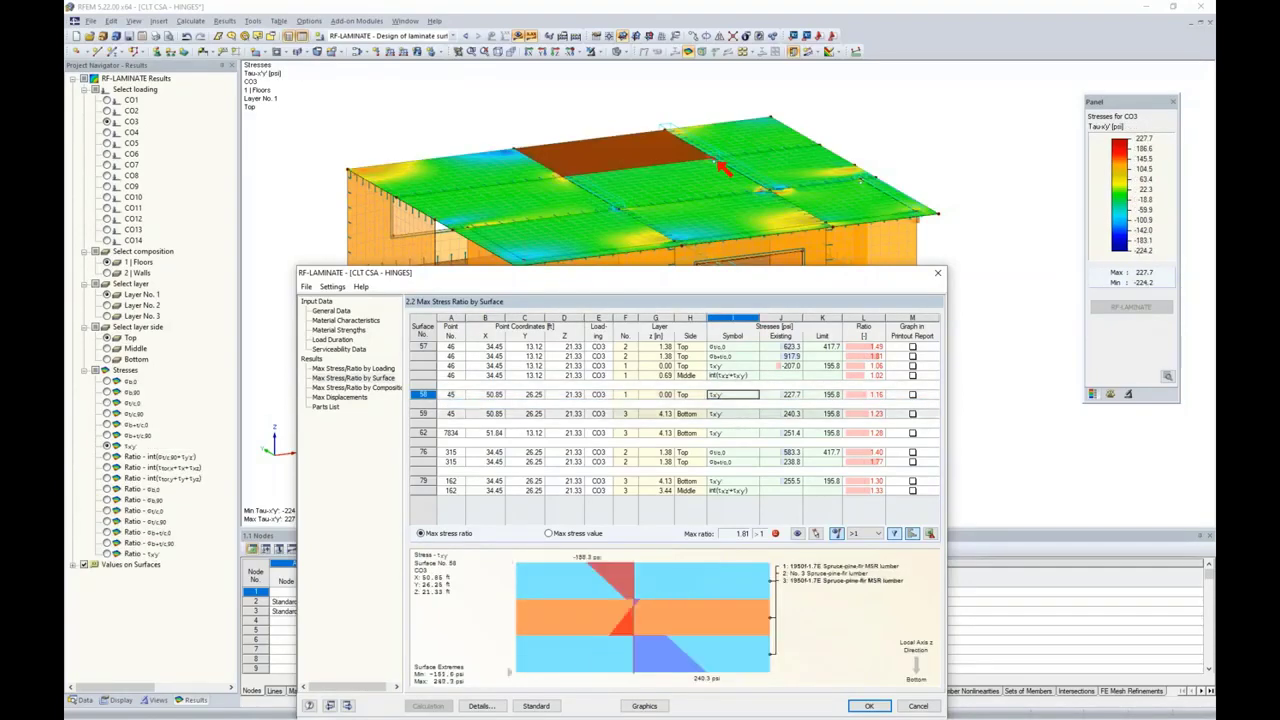
pyautogui.click(737, 433)
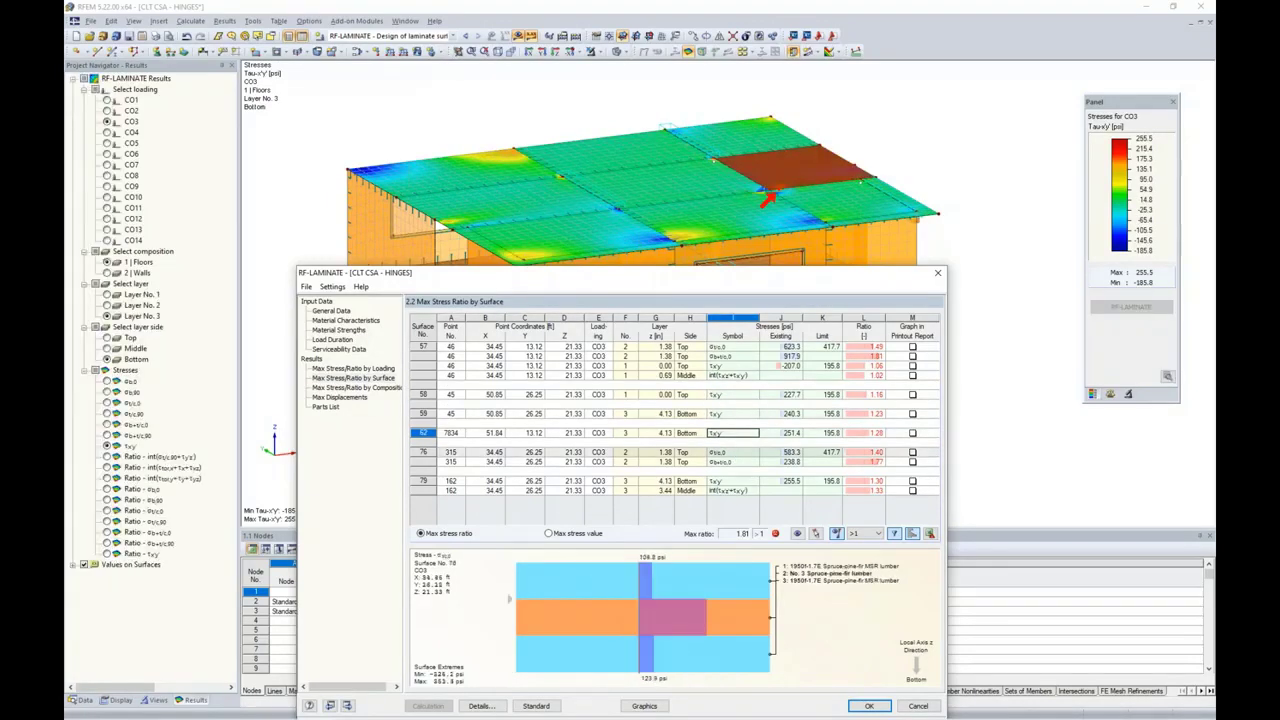
pyautogui.click(735, 462)
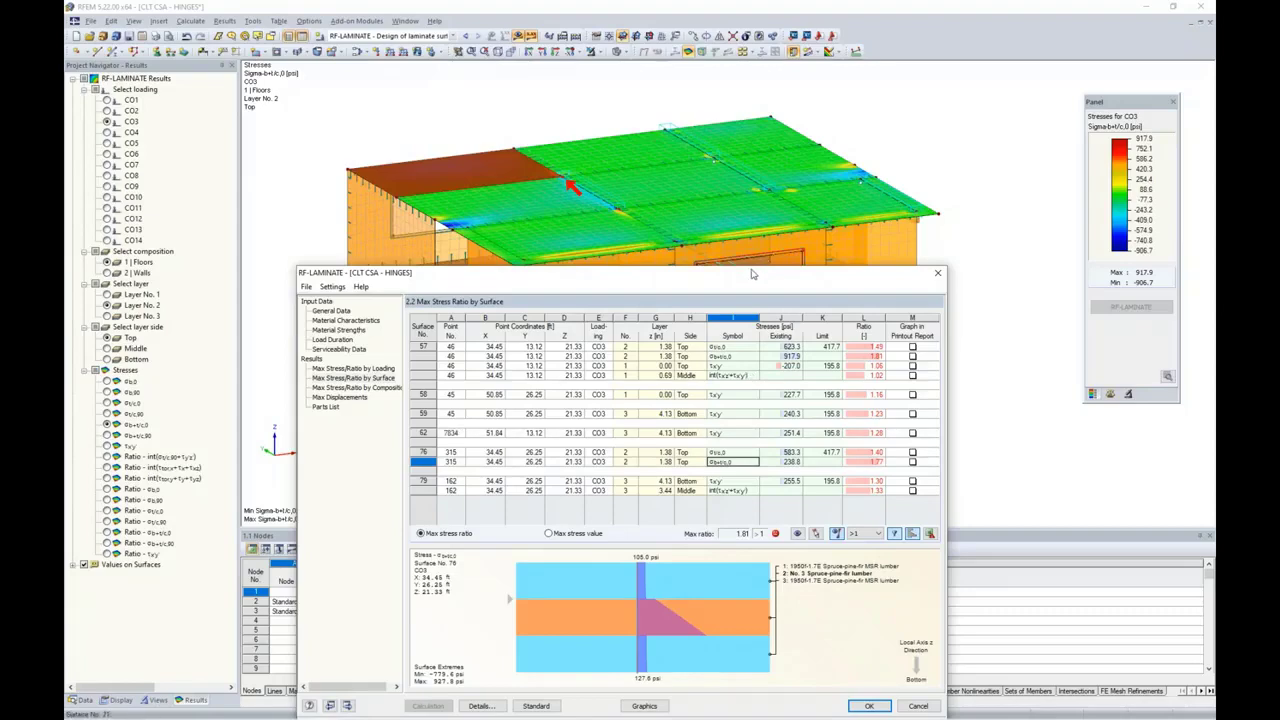
pyautogui.moveTo(740, 275); pyautogui.dragTo(757, 117)
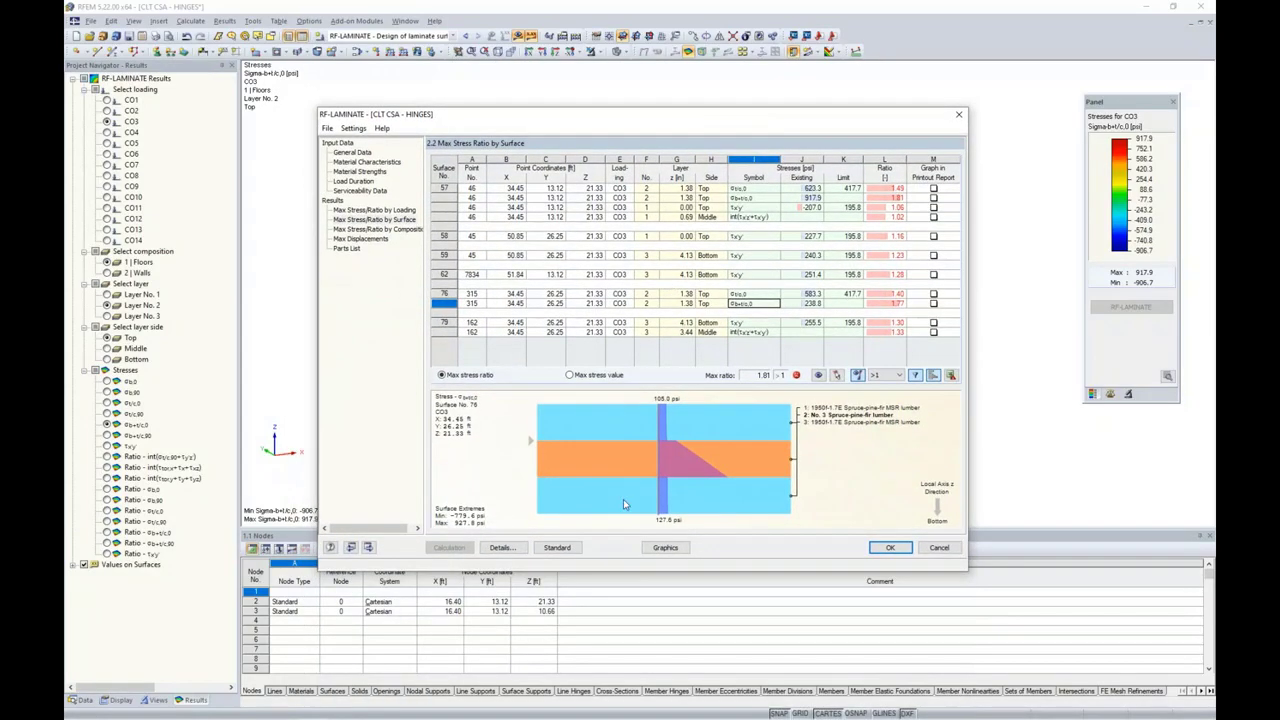
# Step: Show the results graphically on the model and display the Sigma-b+t/c,0 stress ratio for the floors under CO3
pyautogui.click(664, 548)
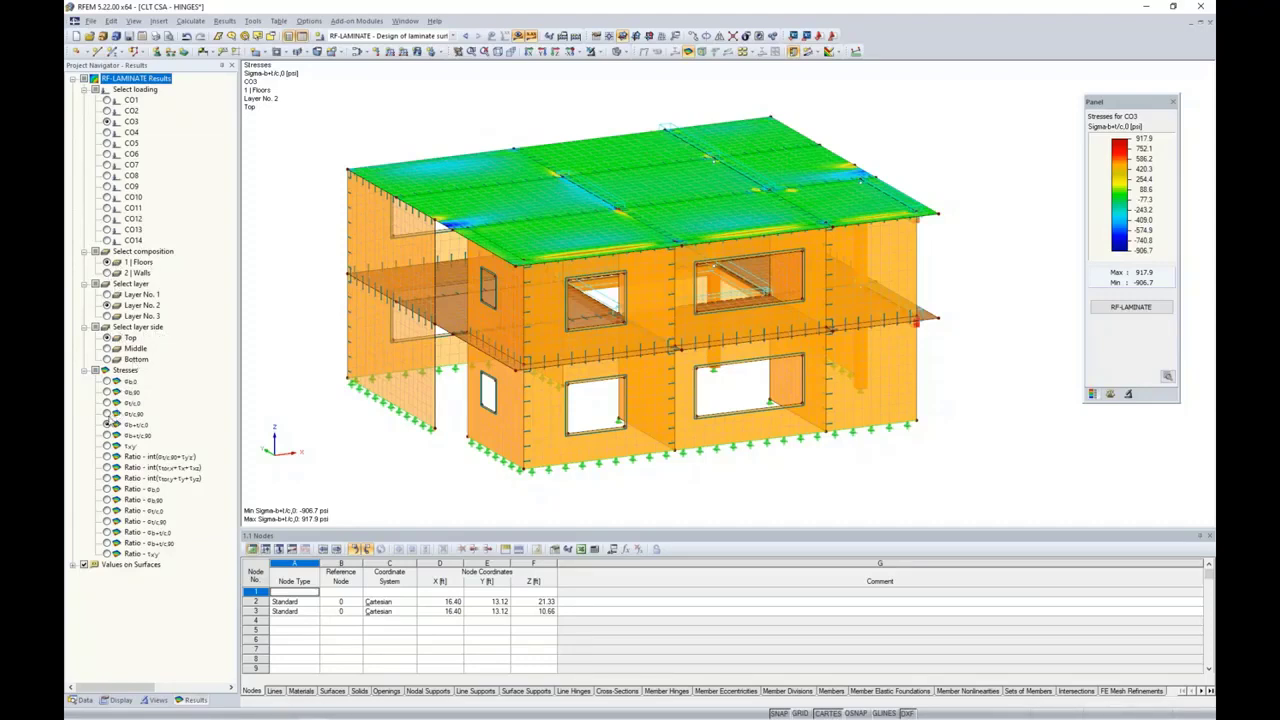
pyautogui.click(107, 413)
pyautogui.click(107, 424)
pyautogui.click(107, 532)
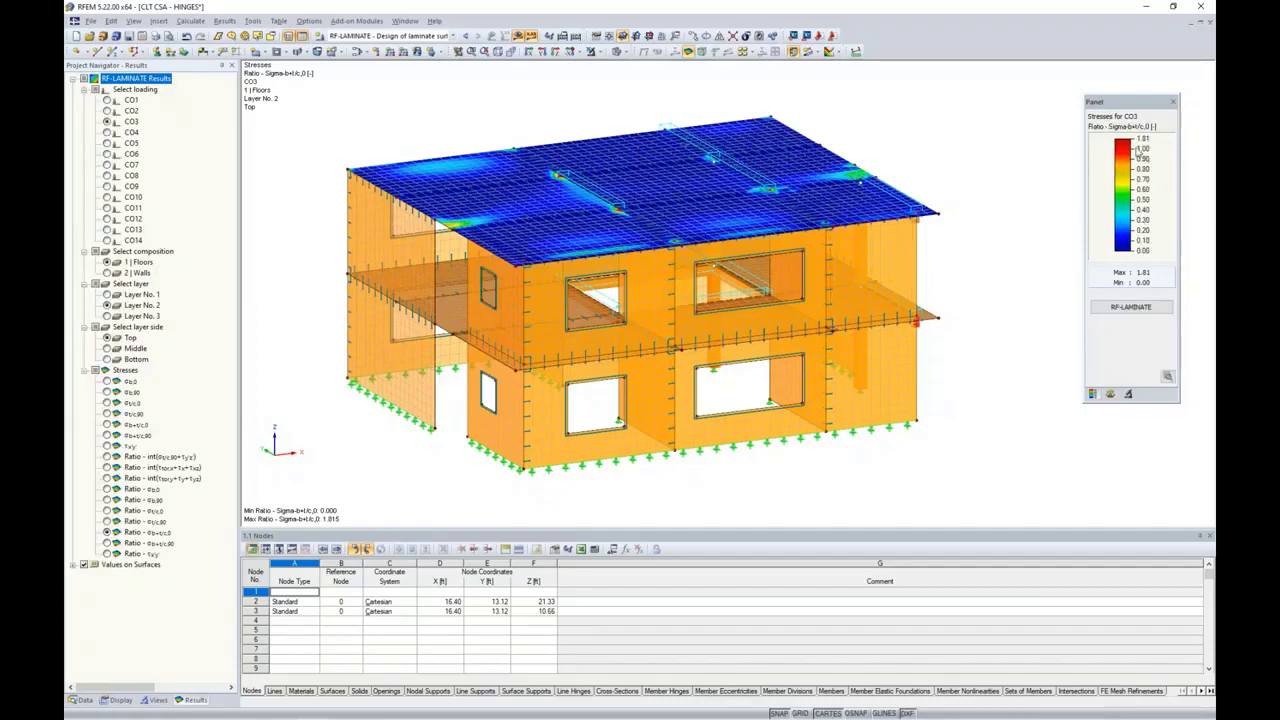
# Step: Examine the stress ratio concentrations at the ends of the roof beam and at the supporting walls from several sides
pyautogui.scroll(2, 565, 180)
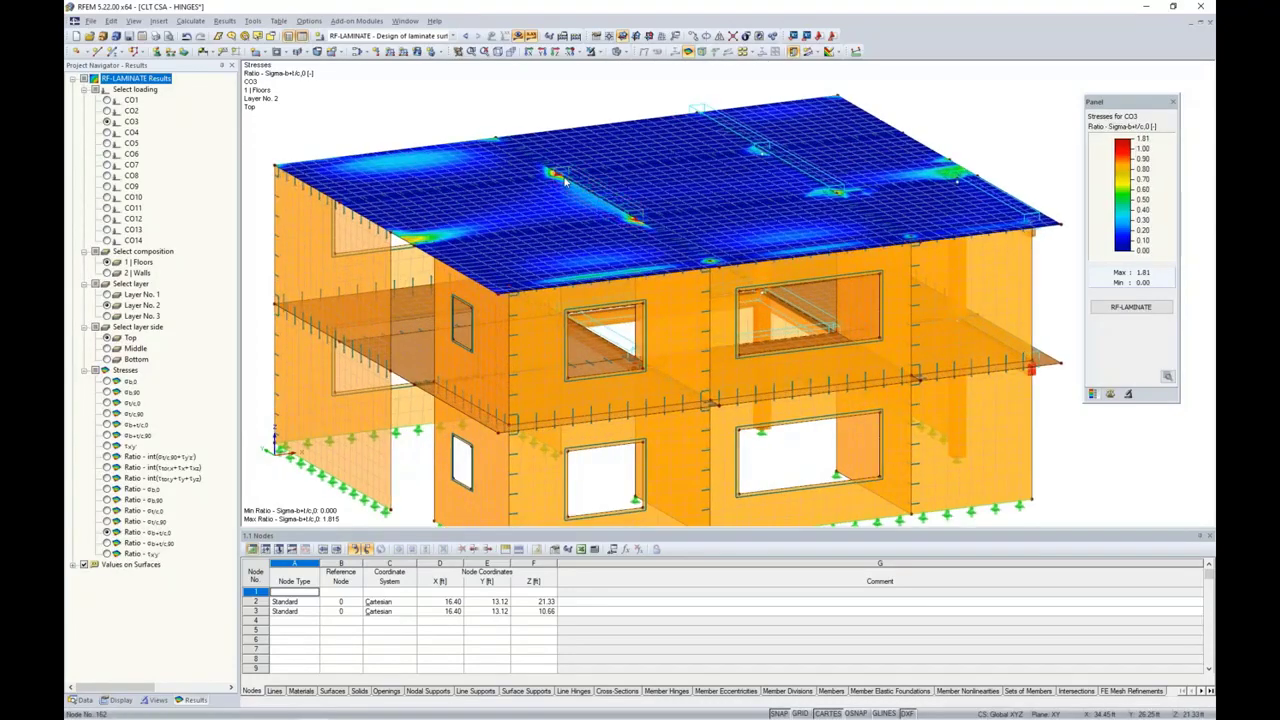
pyautogui.scroll(3, 565, 180)
pyautogui.scroll(1, 565, 180)
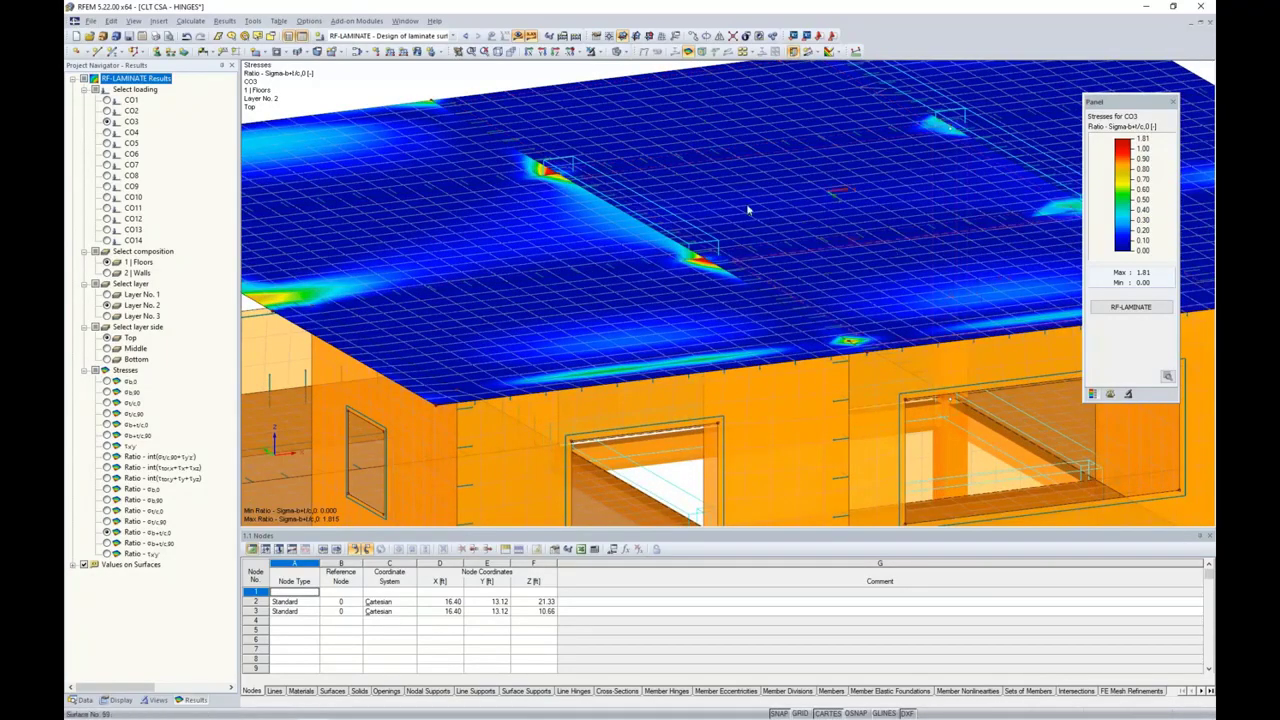
pyautogui.scroll(2, 513, 168)
pyautogui.scroll(1, 513, 168)
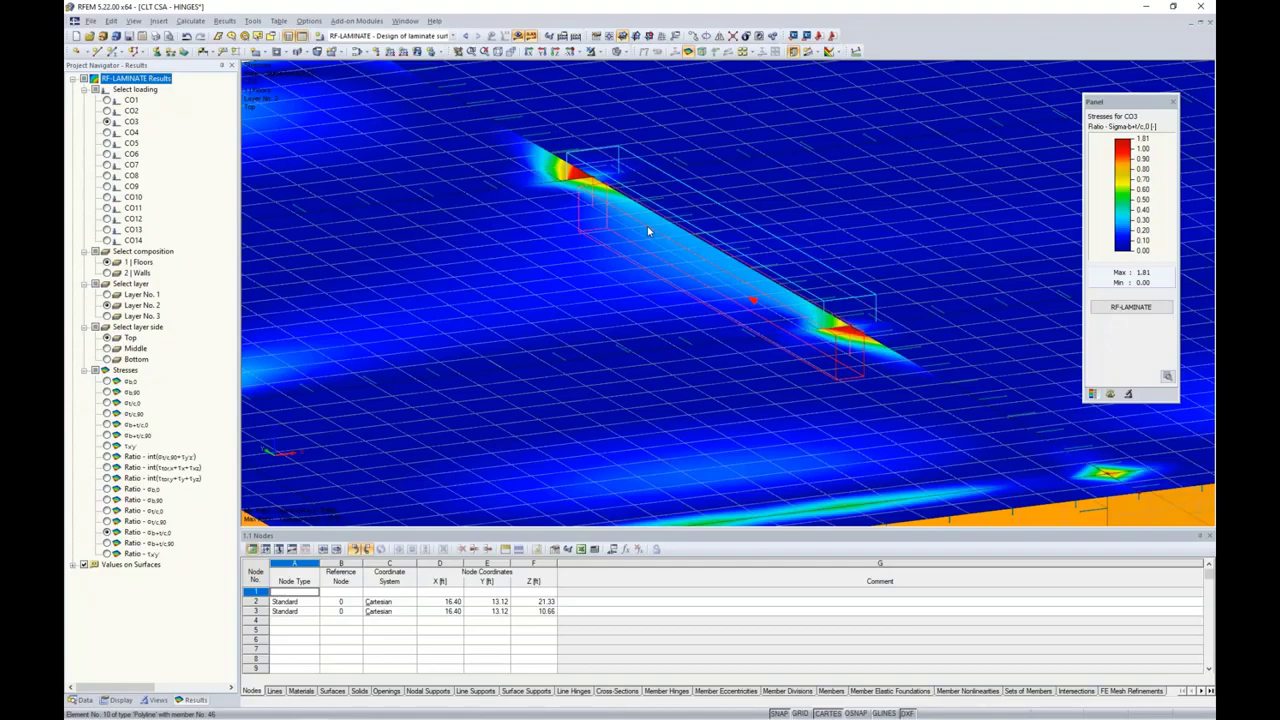
pyautogui.scroll(-5, 647, 229)
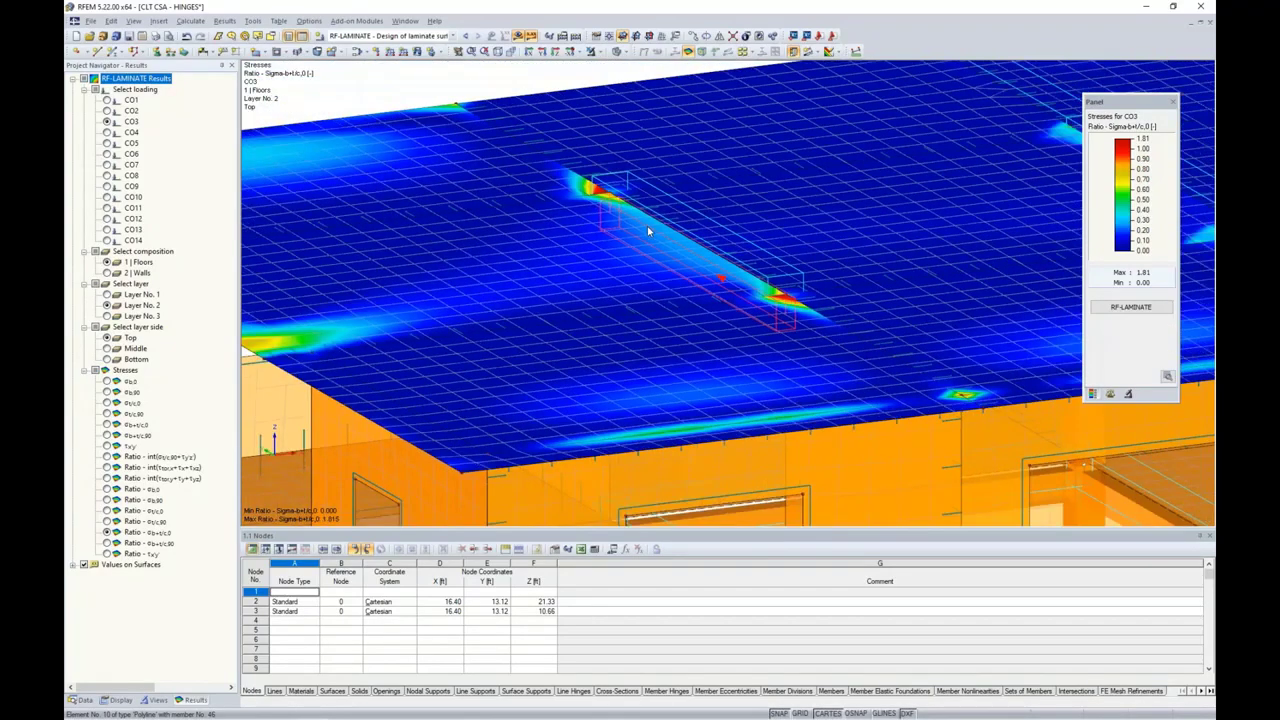
pyautogui.scroll(-1, 648, 231)
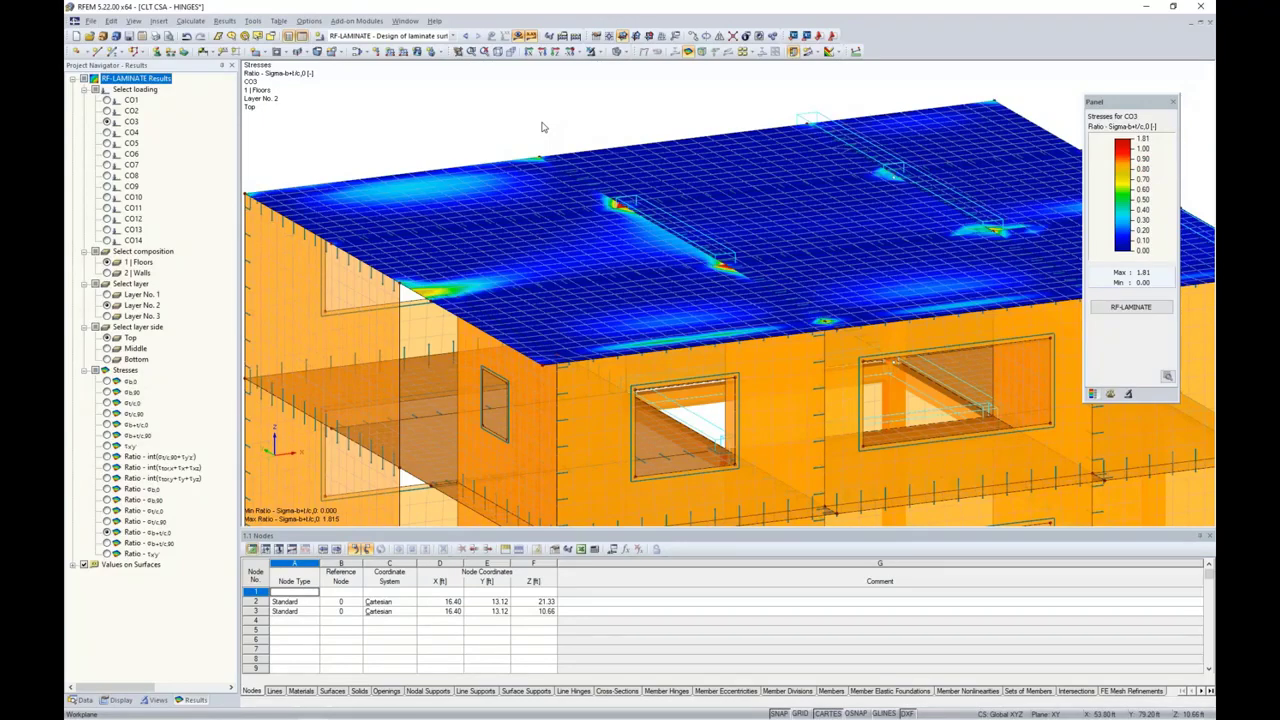
pyautogui.keyDown('ctrl'); pyautogui.moveTo(542, 127); pyautogui.dragTo(853, 305, button='middle'); pyautogui.keyUp('ctrl')
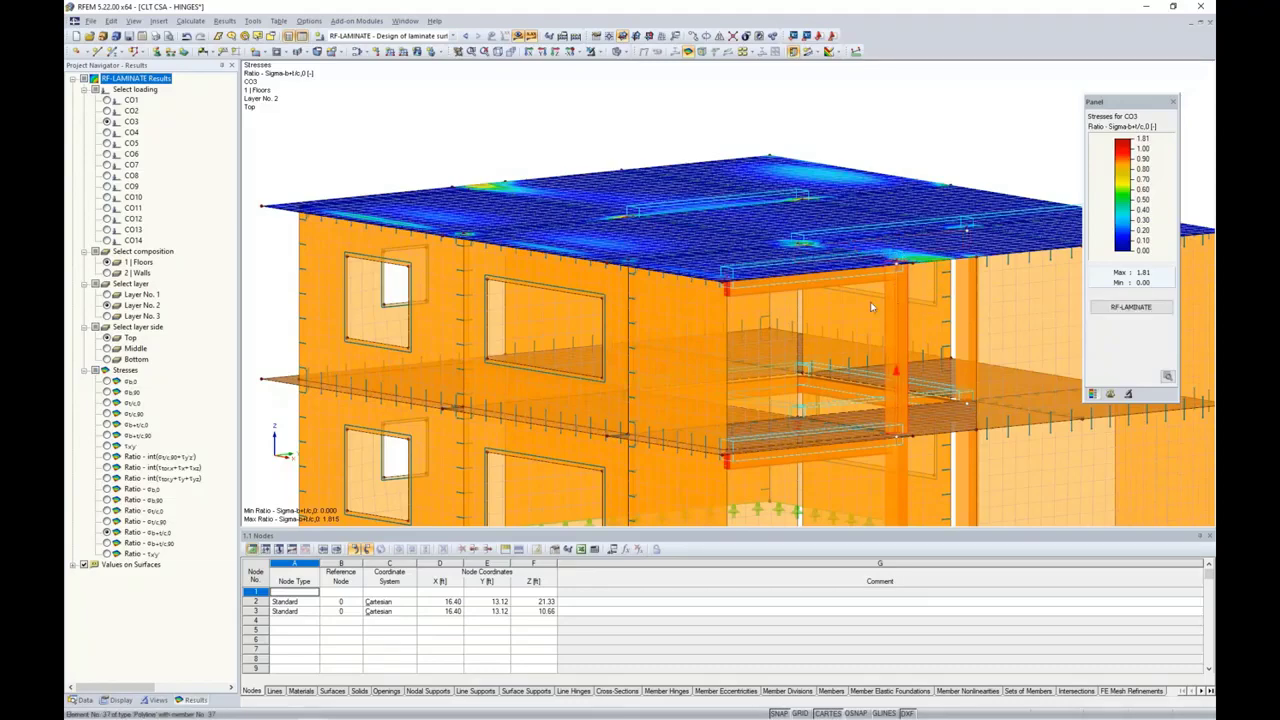
pyautogui.keyDown('ctrl'); pyautogui.moveTo(583, 300); pyautogui.dragTo(814, 403, button='middle'); pyautogui.keyUp('ctrl')
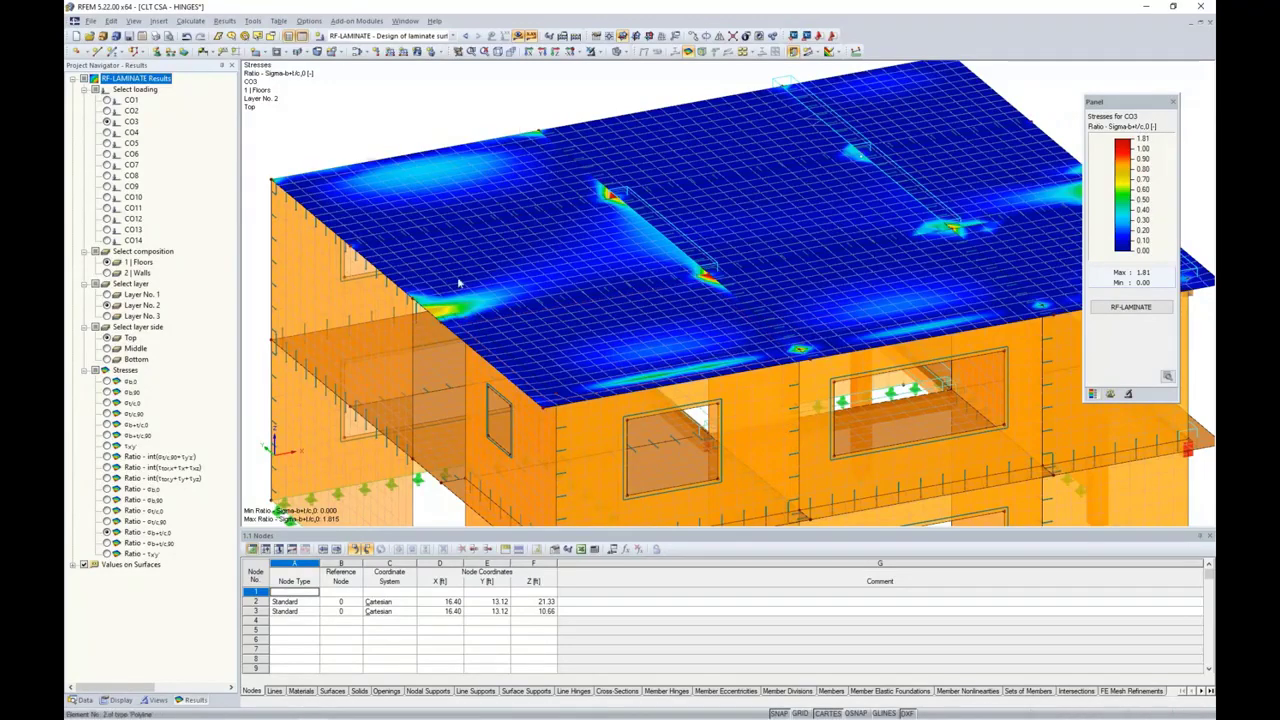
# Step: Isolate the roof by window-selecting its objects in a side view and limiting the visibility to the selection
pyautogui.keyDown('ctrl'); pyautogui.moveTo(462, 282); pyautogui.dragTo(718, 142, button='middle'); pyautogui.keyUp('ctrl')
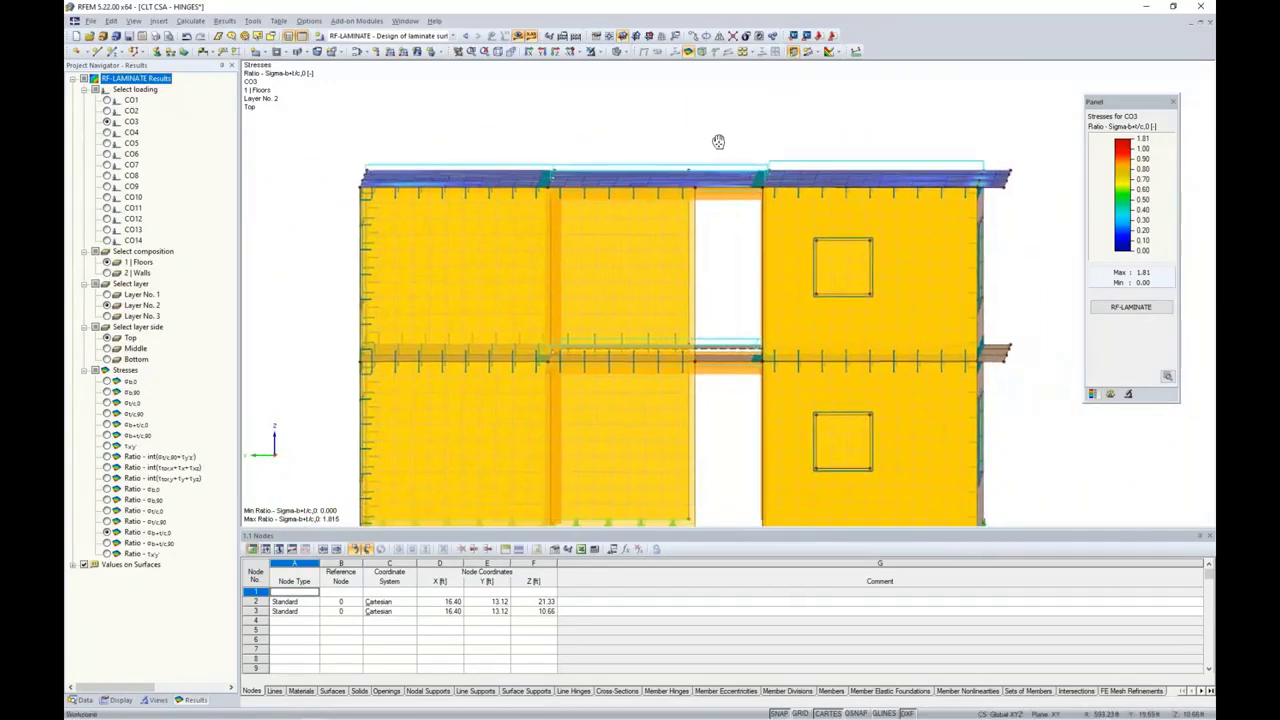
pyautogui.scroll(-1, 718, 142)
pyautogui.moveTo(332, 120); pyautogui.dragTo(988, 213)
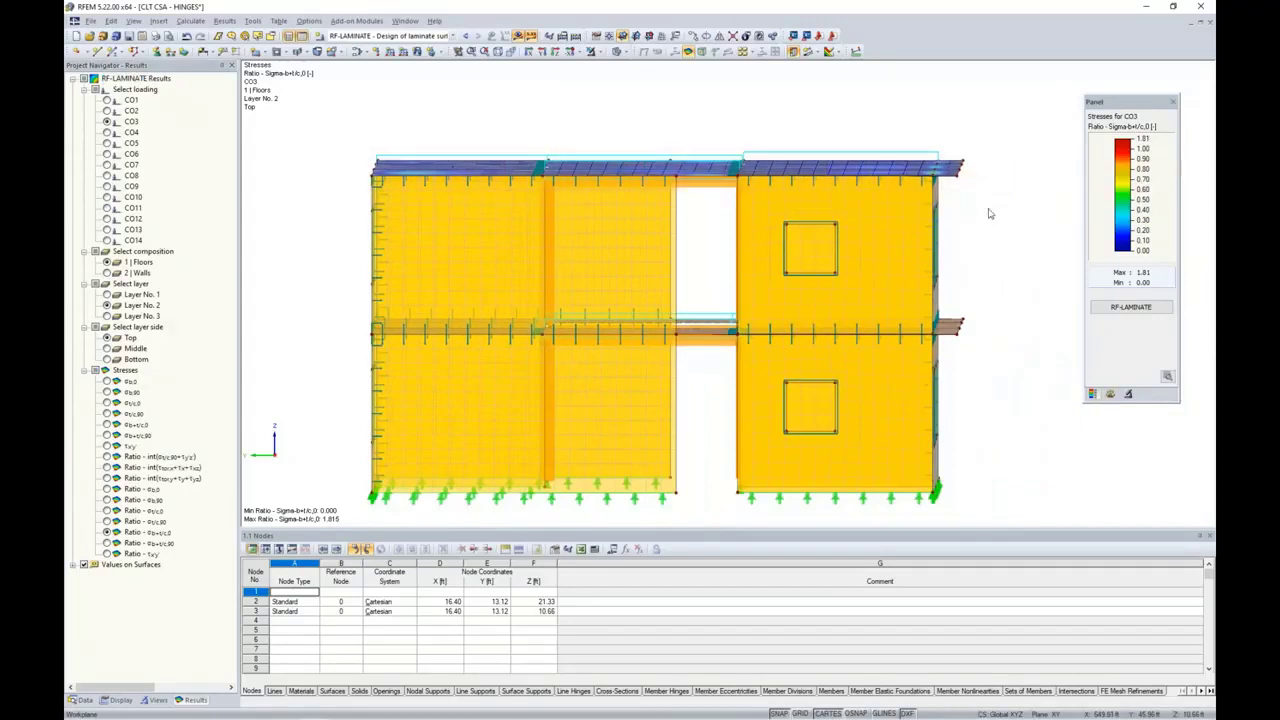
pyautogui.click(594, 51)
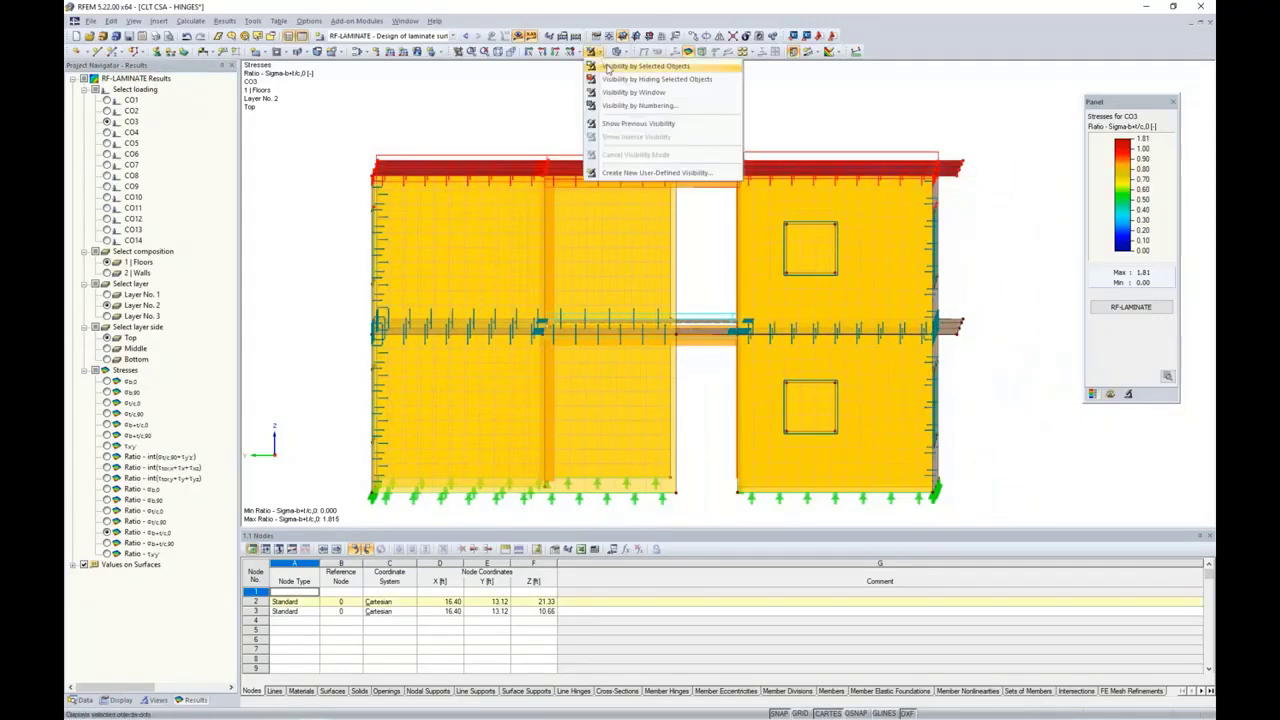
pyautogui.click(607, 66)
pyautogui.keyDown('ctrl'); pyautogui.moveTo(709, 114); pyautogui.dragTo(590, 252, button='middle'); pyautogui.keyUp('ctrl')
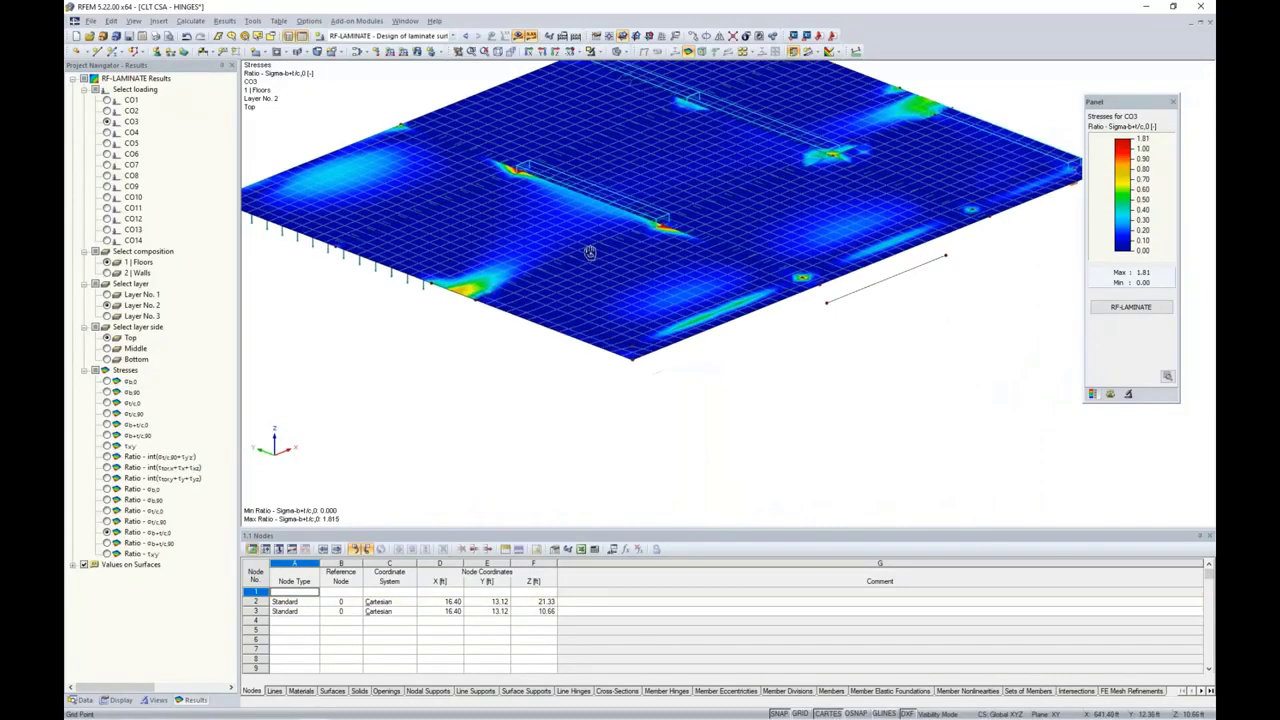
pyautogui.scroll(-3, 590, 252)
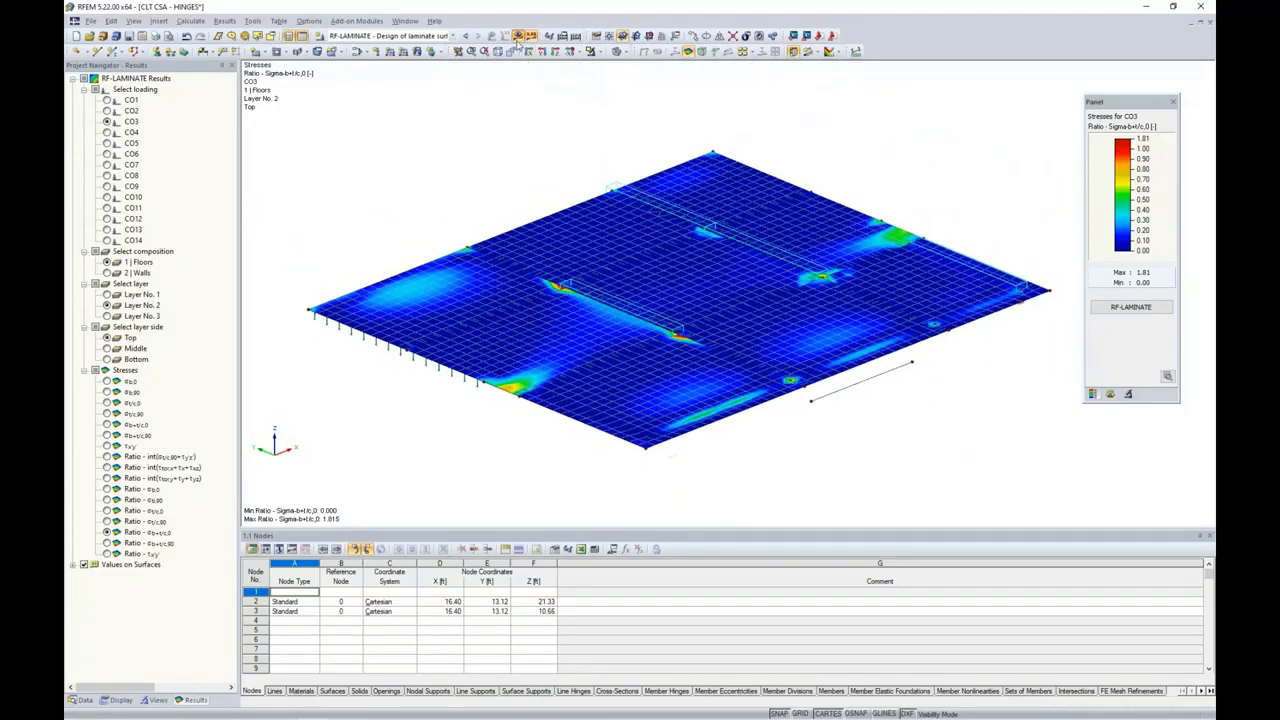
# Step: Hide the stress results and start a new circular FE mesh refinement on node 162 at the roof beam's end
pyautogui.click(518, 36)
pyautogui.scroll(5, 574, 320)
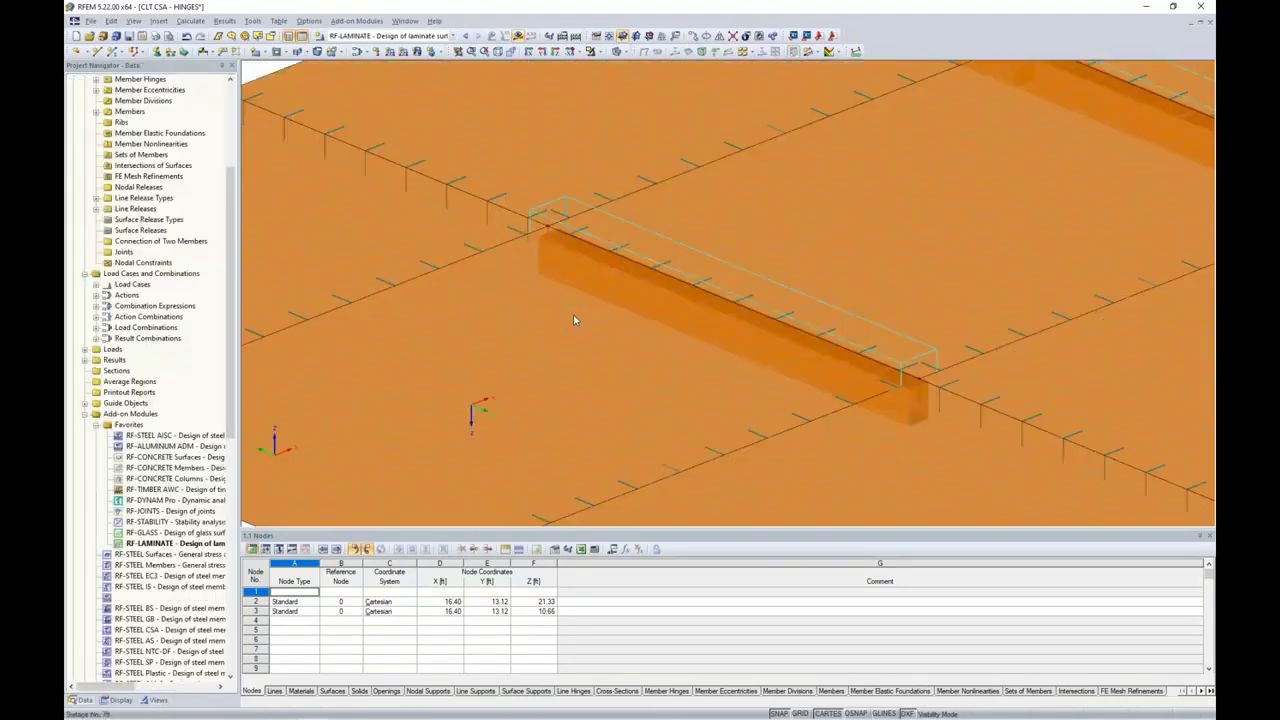
pyautogui.scroll(-3, 574, 320)
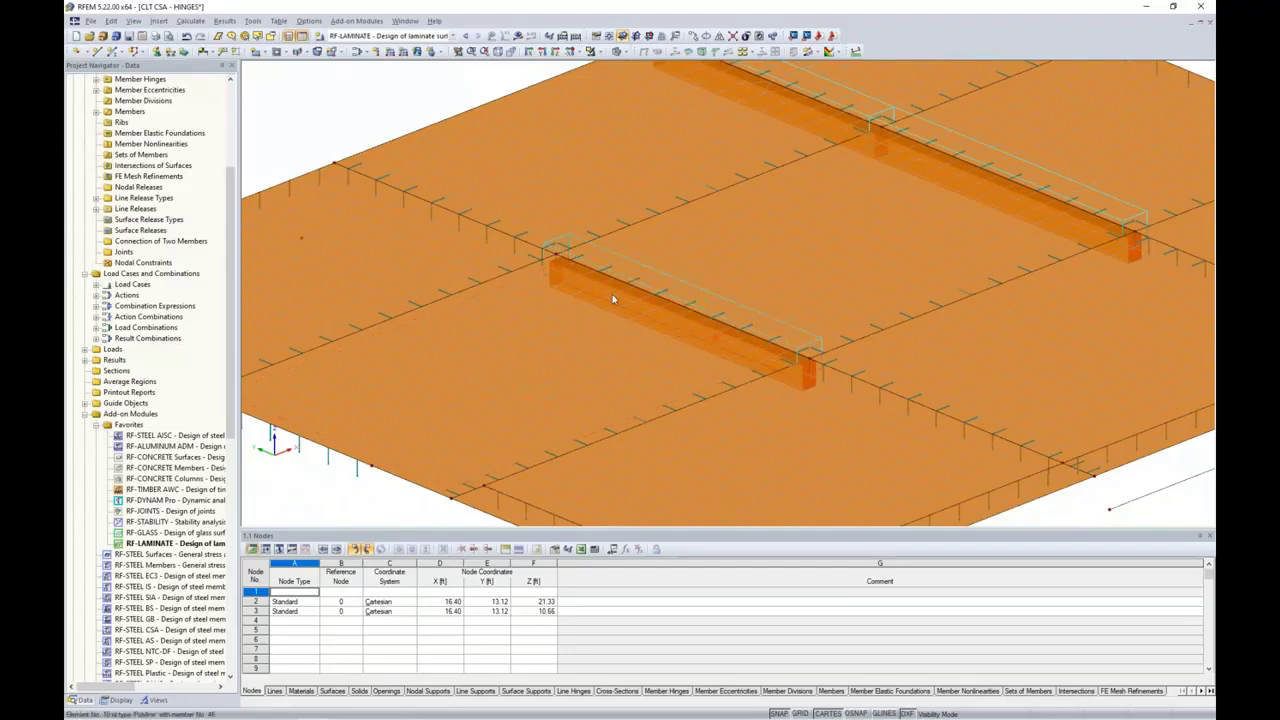
pyautogui.rightClick(556, 260)
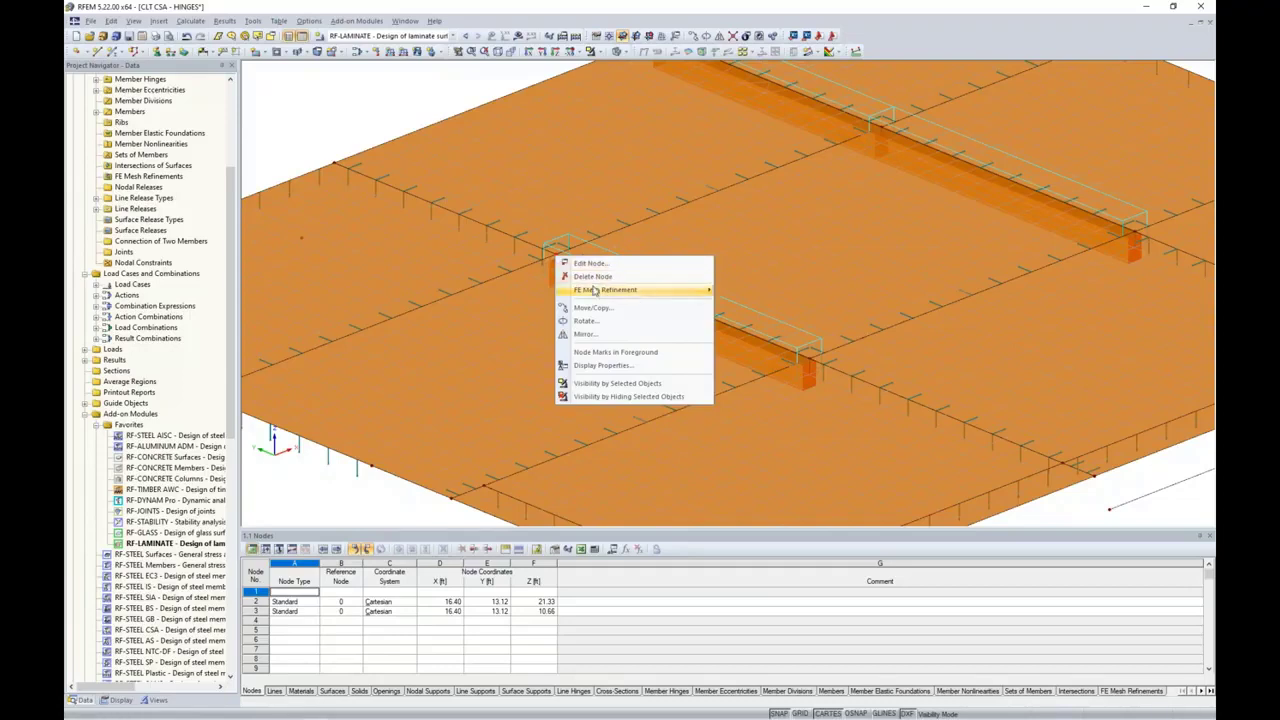
pyautogui.moveTo(598, 291)
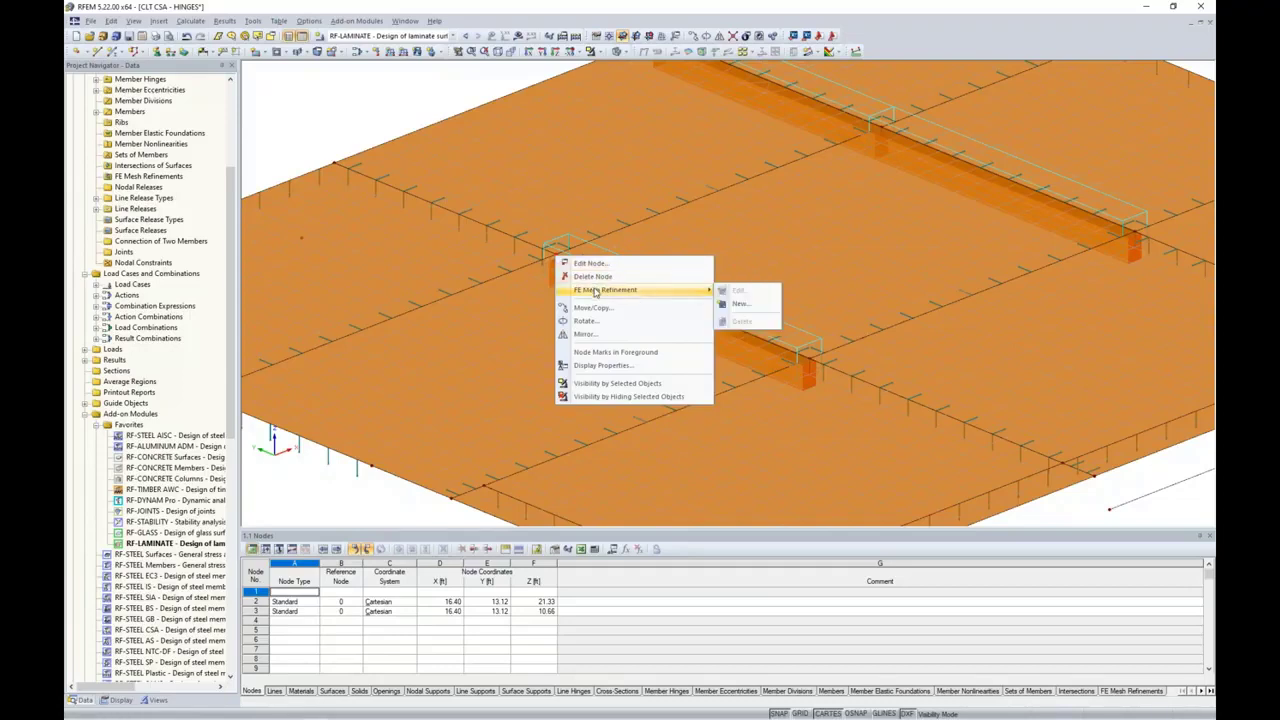
pyautogui.click(740, 303)
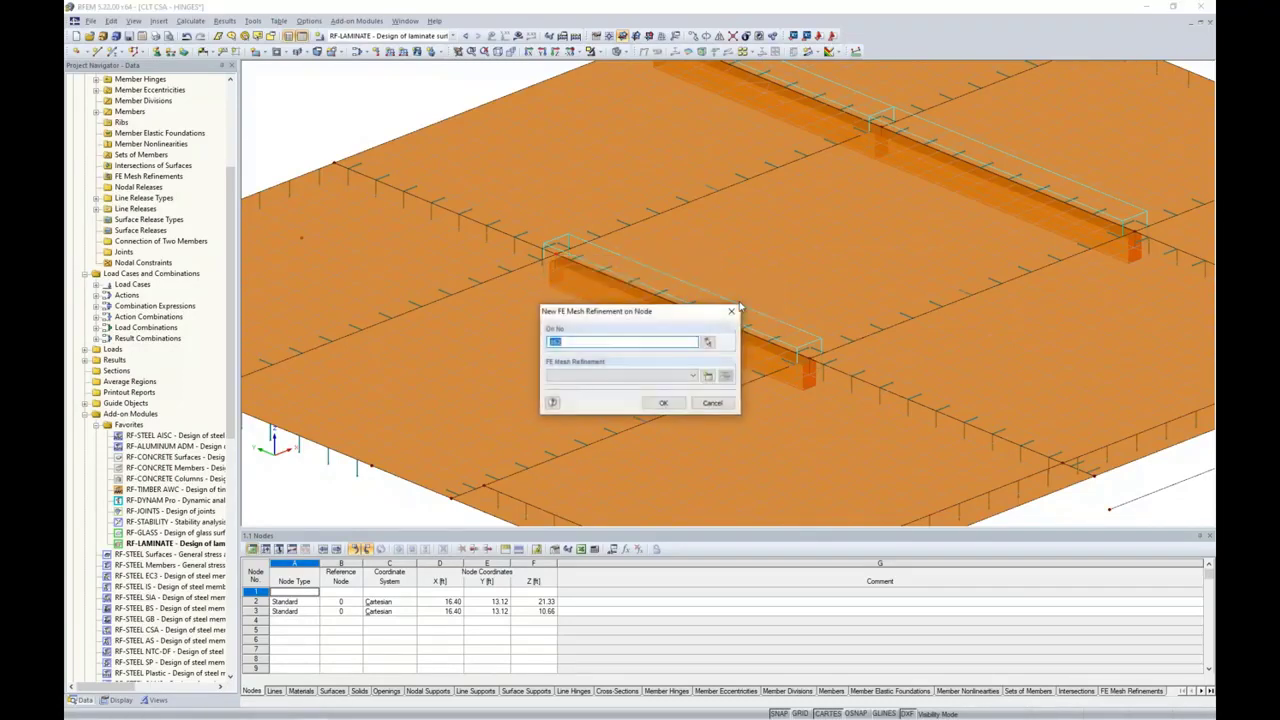
pyautogui.click(714, 377)
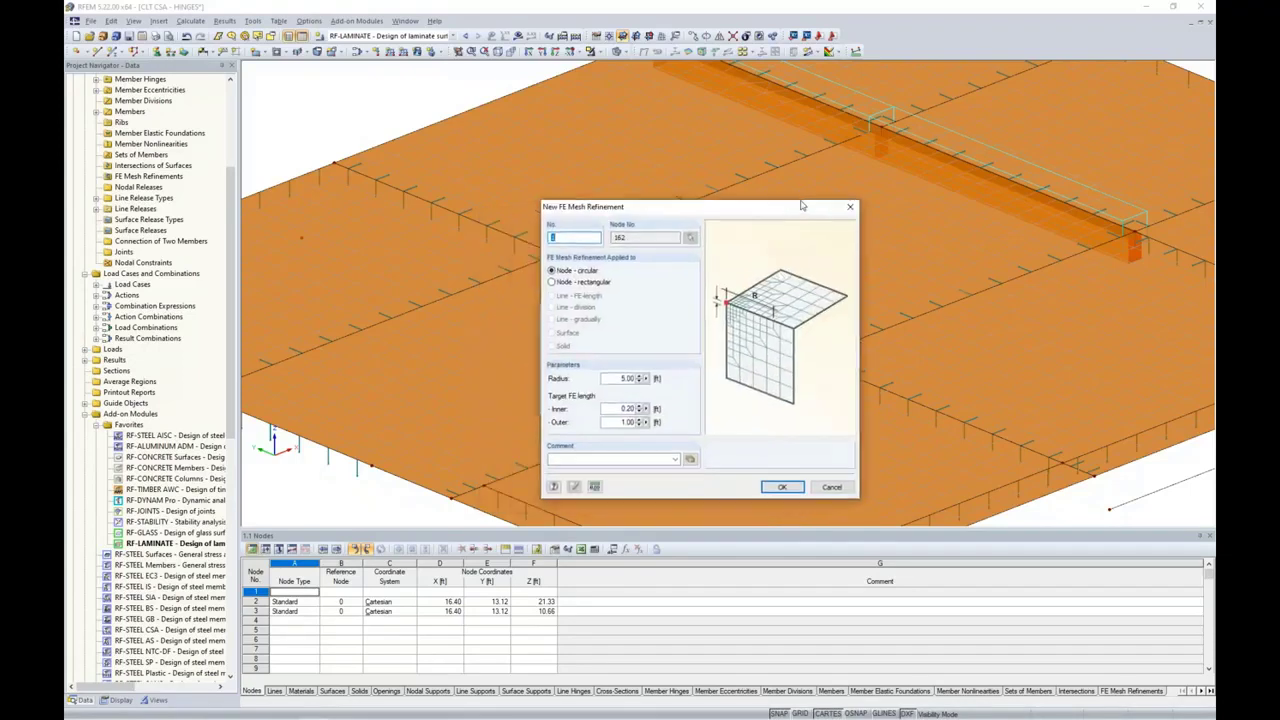
pyautogui.moveTo(801, 205); pyautogui.dragTo(956, 162)
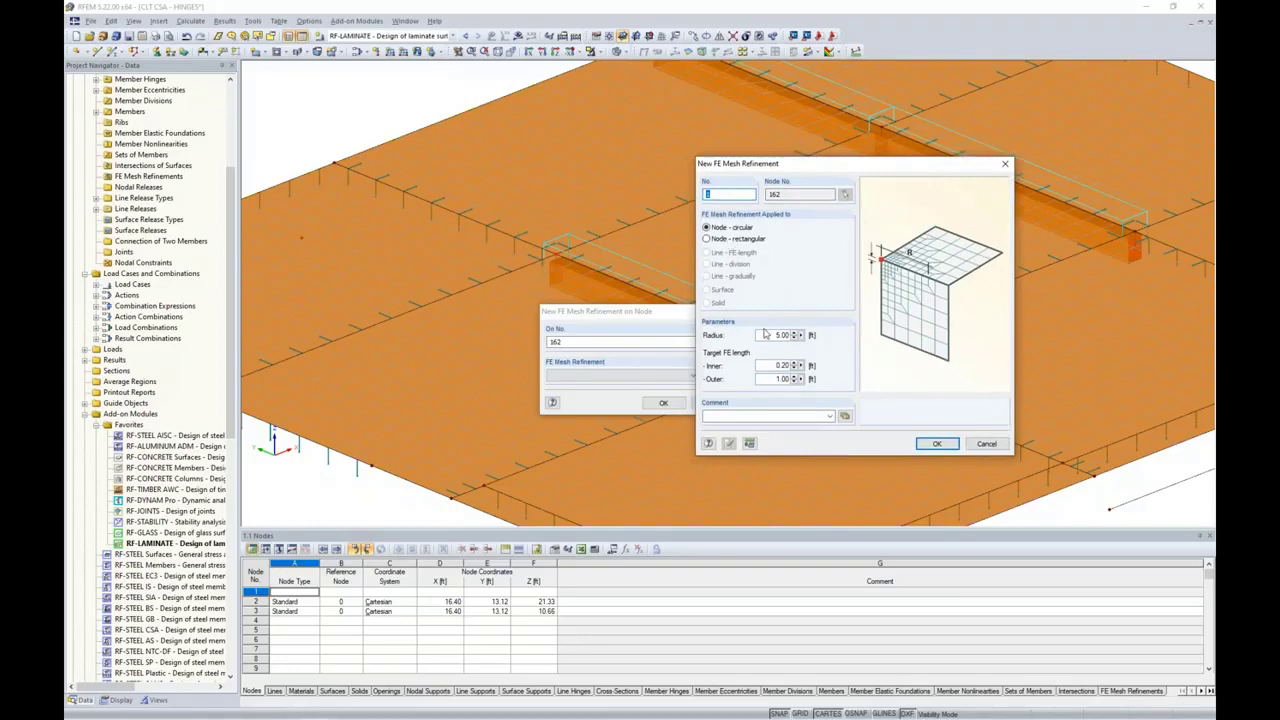
# Step: Set the refinement radius to 2.0 ft and the outer target FE length to 0.5 ft, then apply it to node 162 despite deleting results
pyautogui.doubleClick(765, 334)
pyautogui.write('2.0')
pyautogui.doubleClick(776, 379)
pyautogui.write('0.5')
pyautogui.click(936, 443)
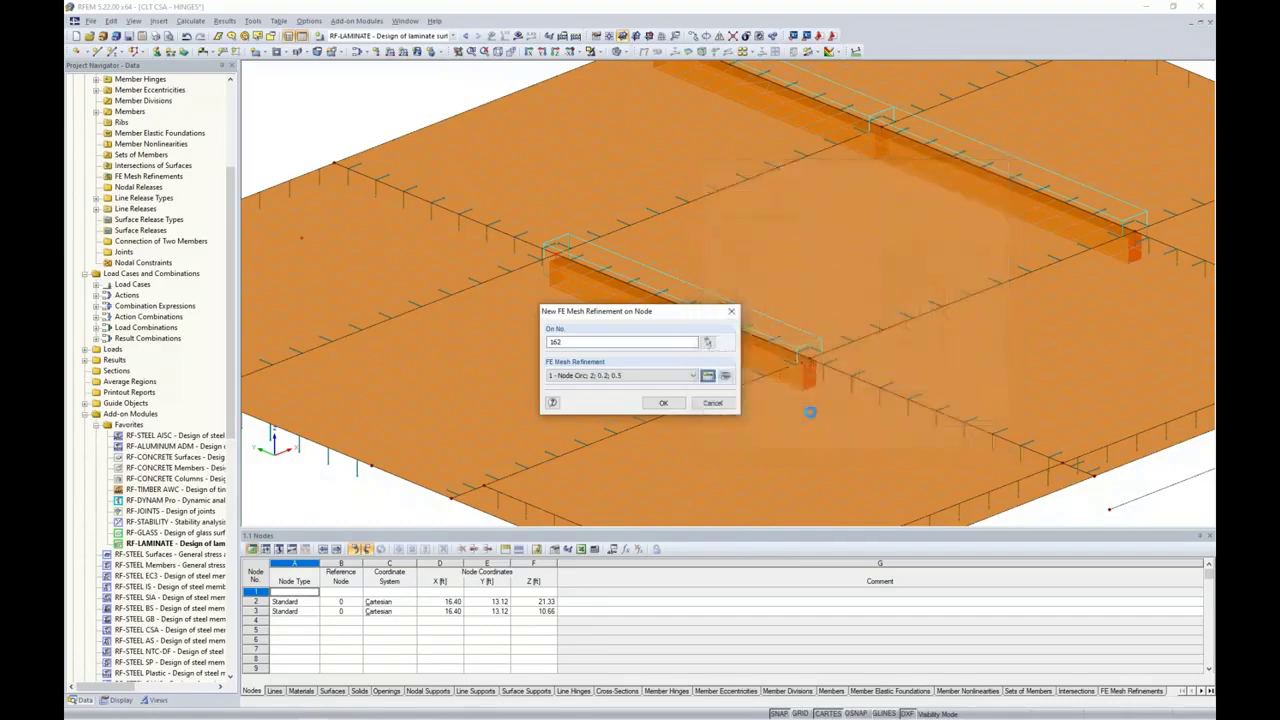
pyautogui.click(663, 402)
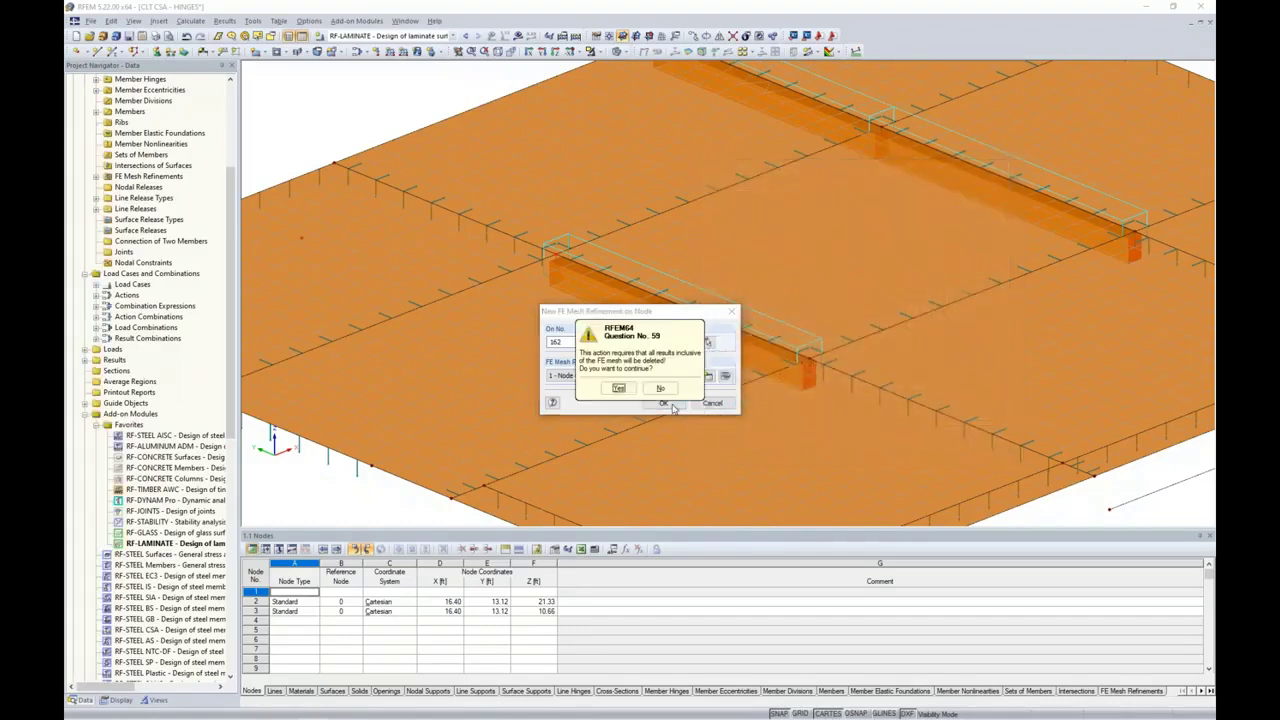
pyautogui.click(622, 402)
pyautogui.click(663, 402)
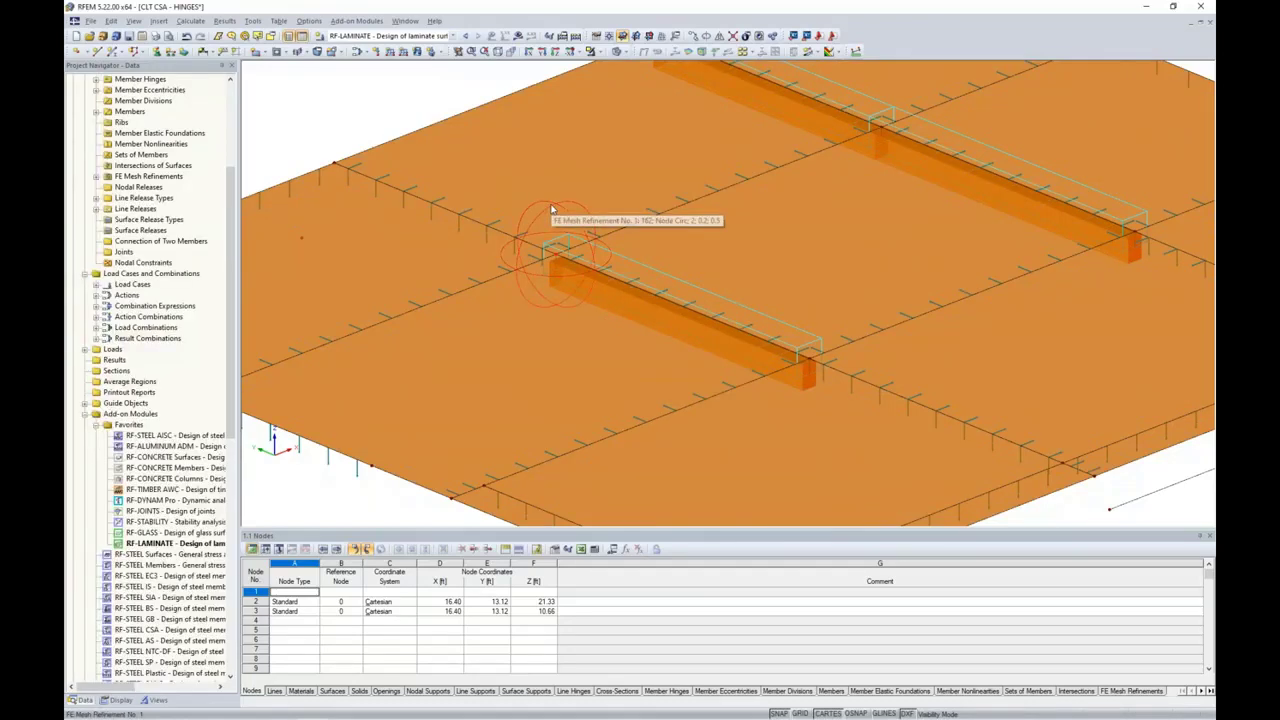
# Step: Switch the model to wireframe display and generate the FE mesh to check the refinement around the beam end
pyautogui.click(618, 51)
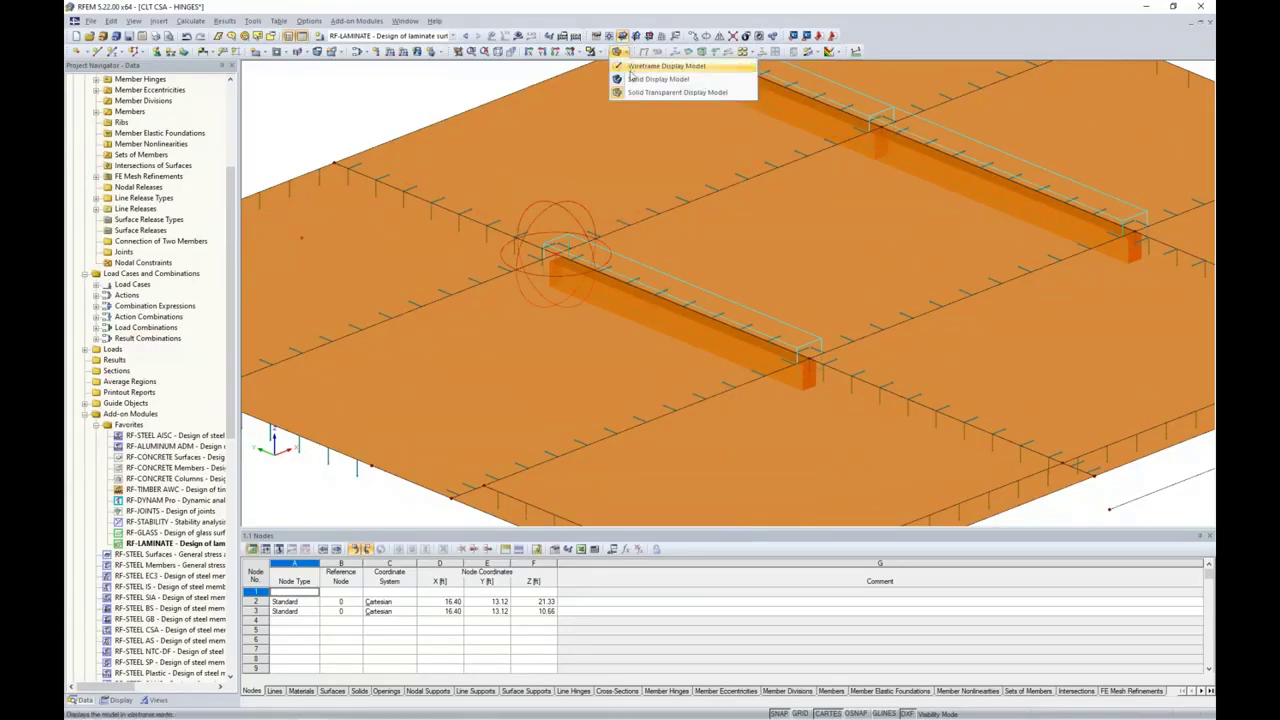
pyautogui.click(634, 67)
pyautogui.click(189, 21)
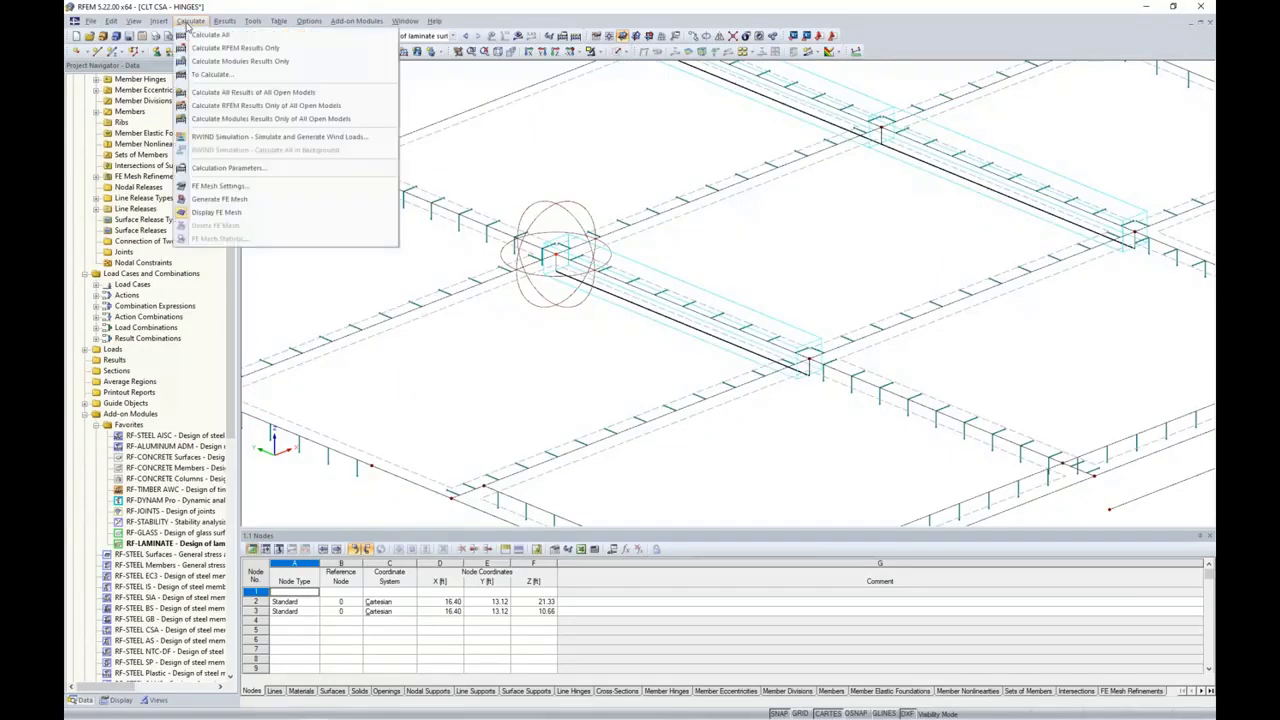
pyautogui.click(218, 199)
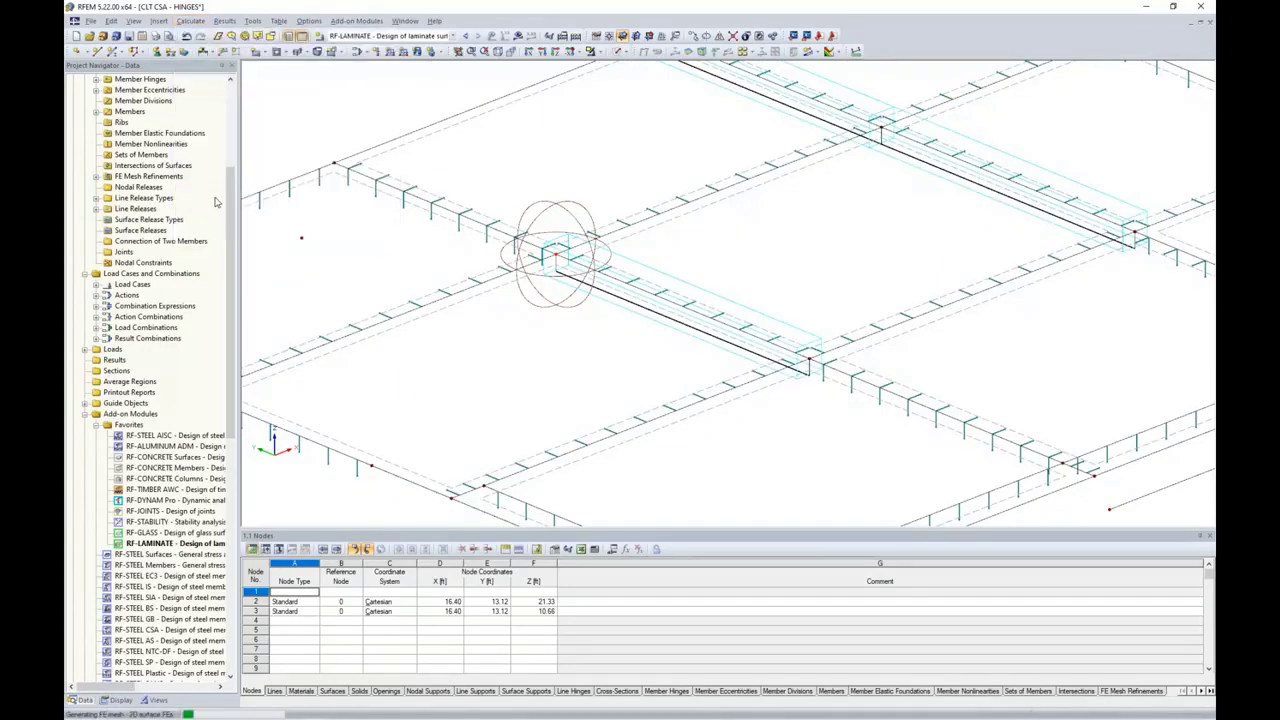
pyautogui.scroll(5, 627, 283)
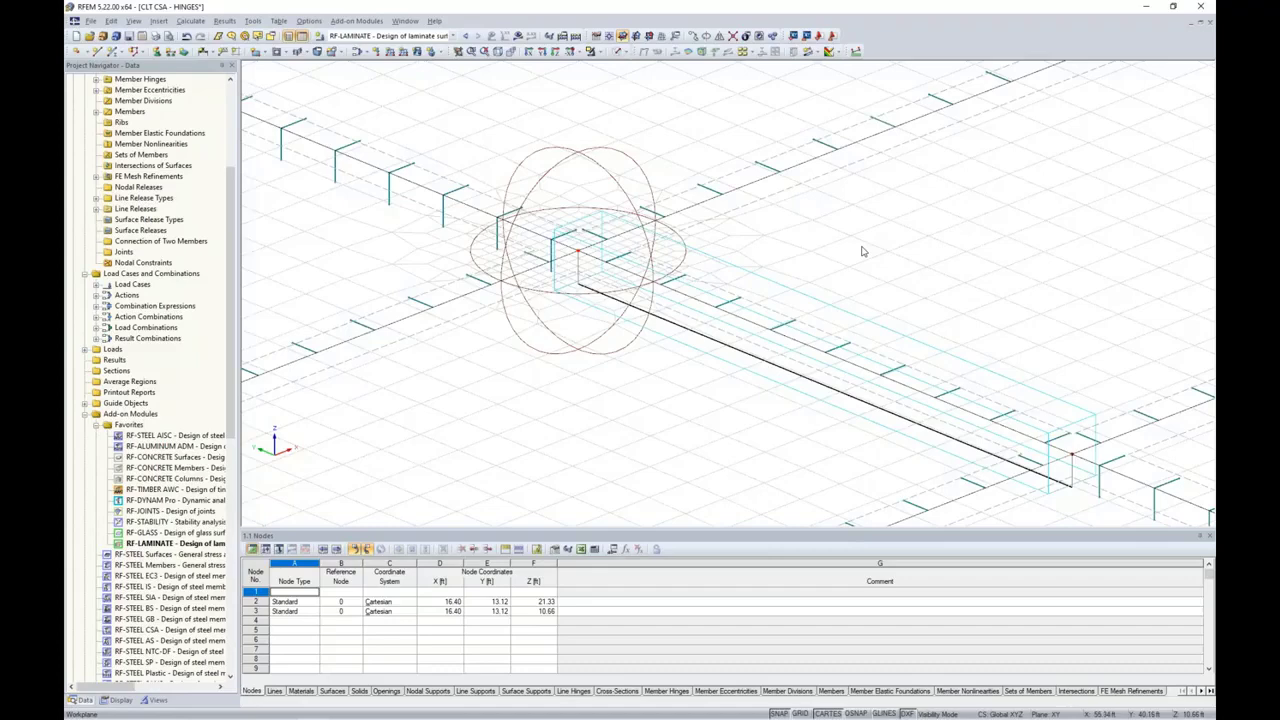
pyautogui.scroll(-3, 862, 251)
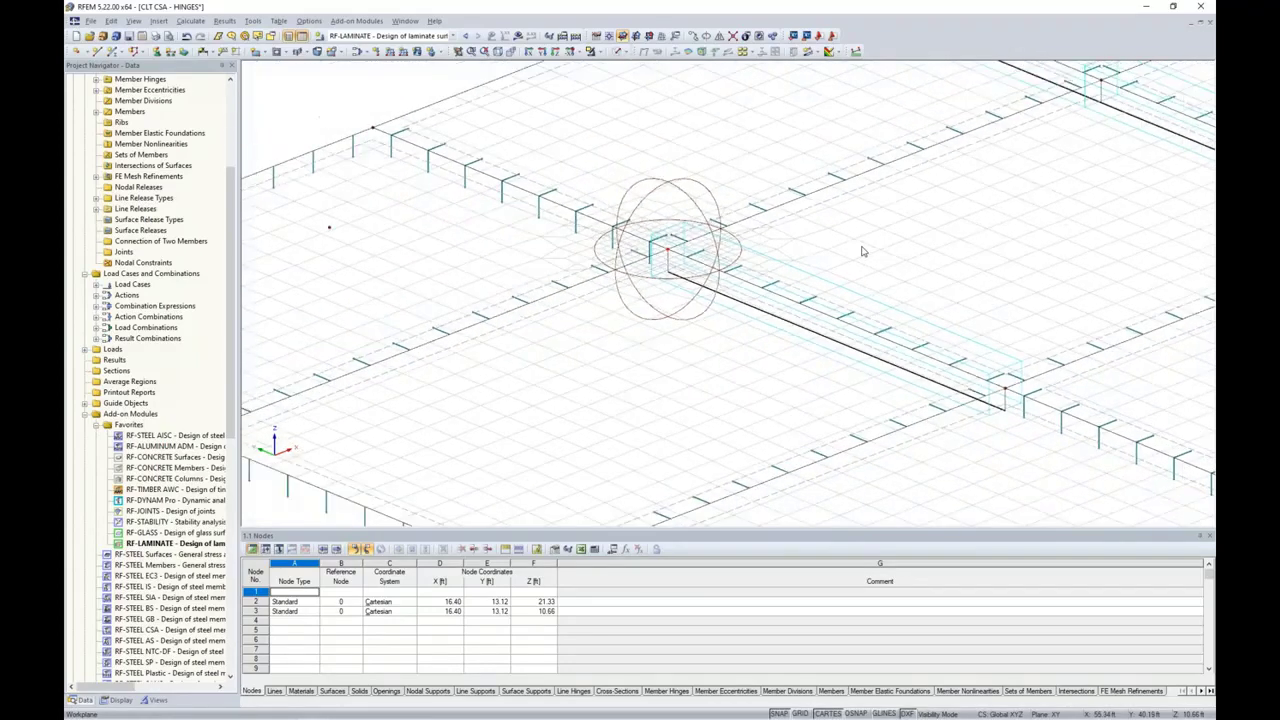
# Step: Apply the same circular FE mesh refinement to the node at the beam's other end and regenerate the FE mesh
pyautogui.moveTo(954, 283); pyautogui.dragTo(791, 257, button='middle')
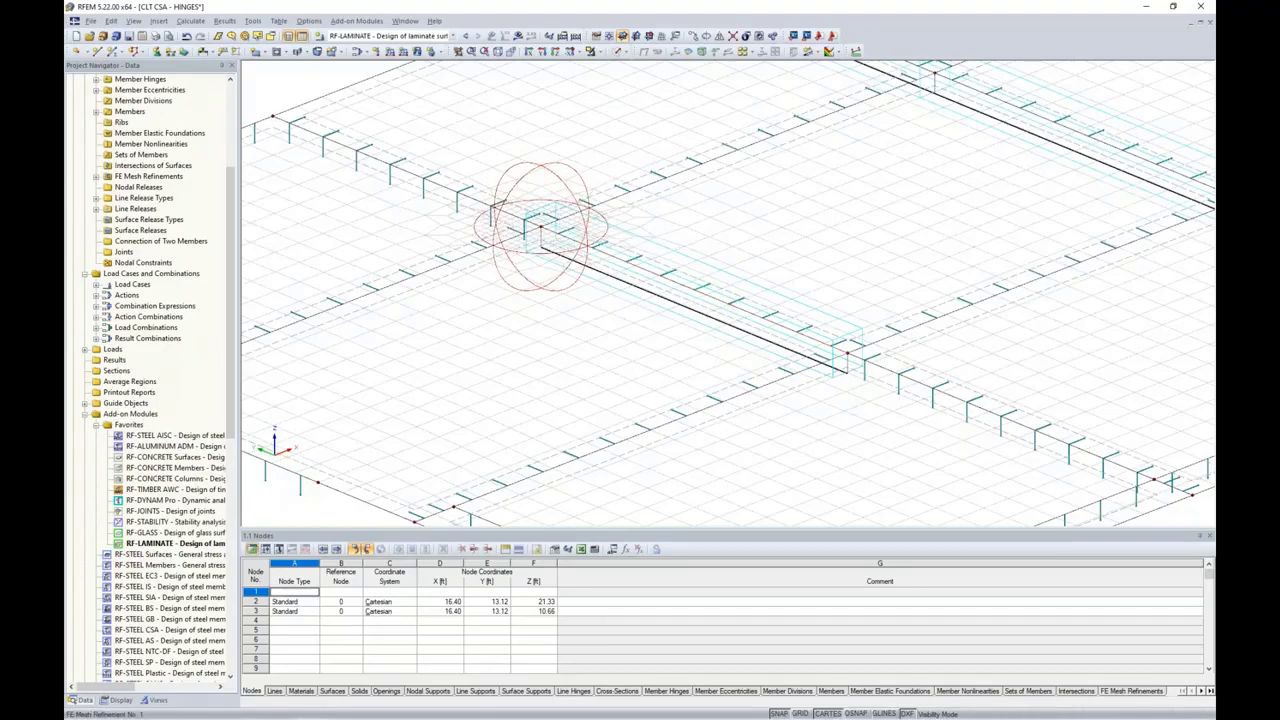
pyautogui.click(848, 354)
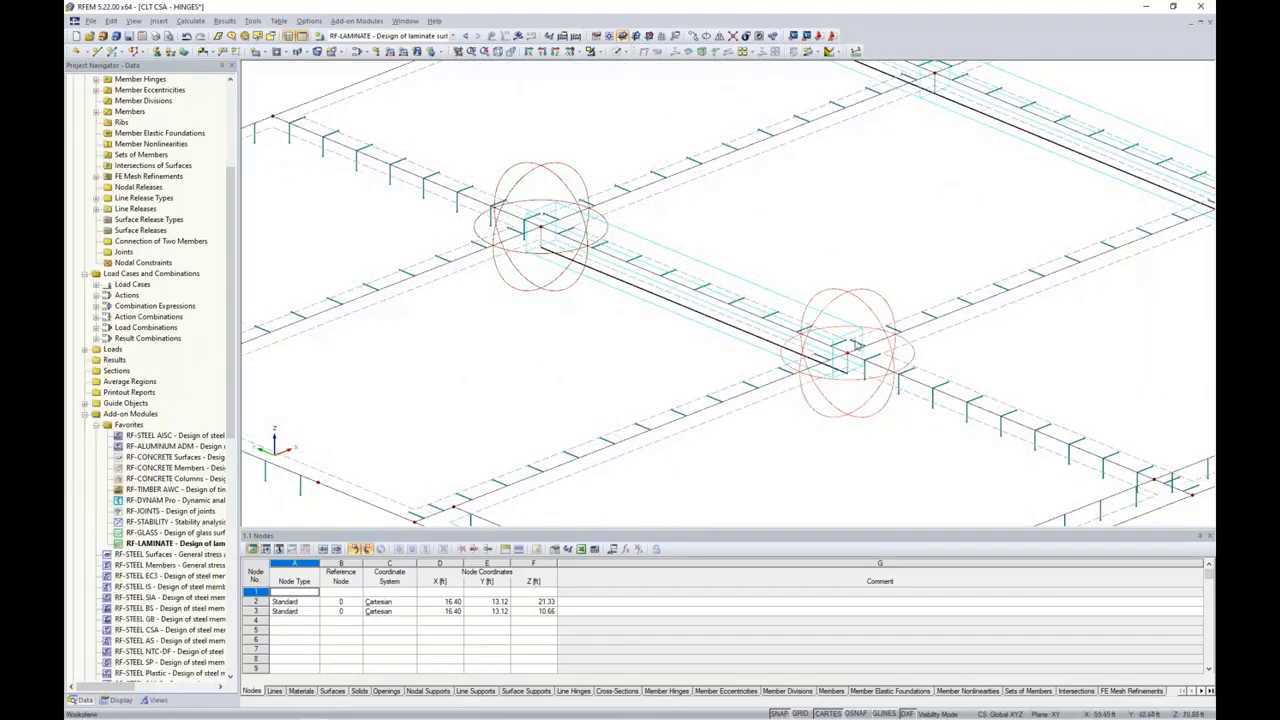
pyautogui.click(190, 21)
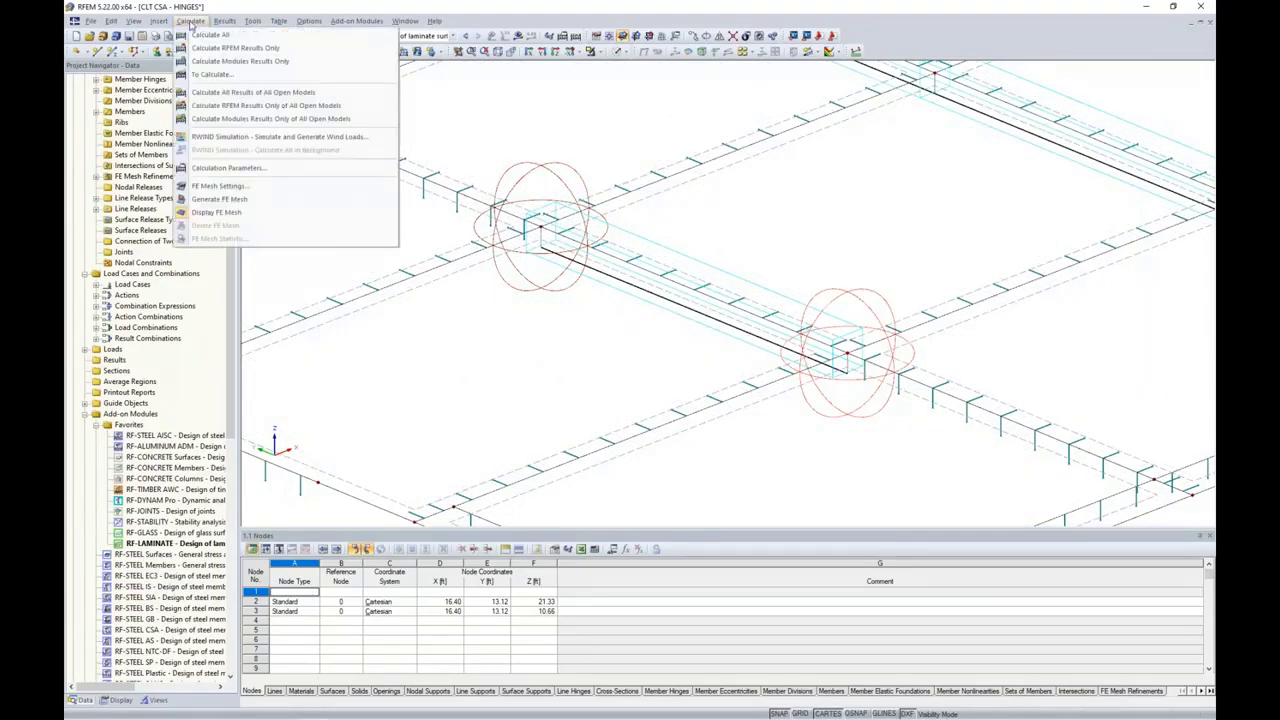
pyautogui.click(213, 200)
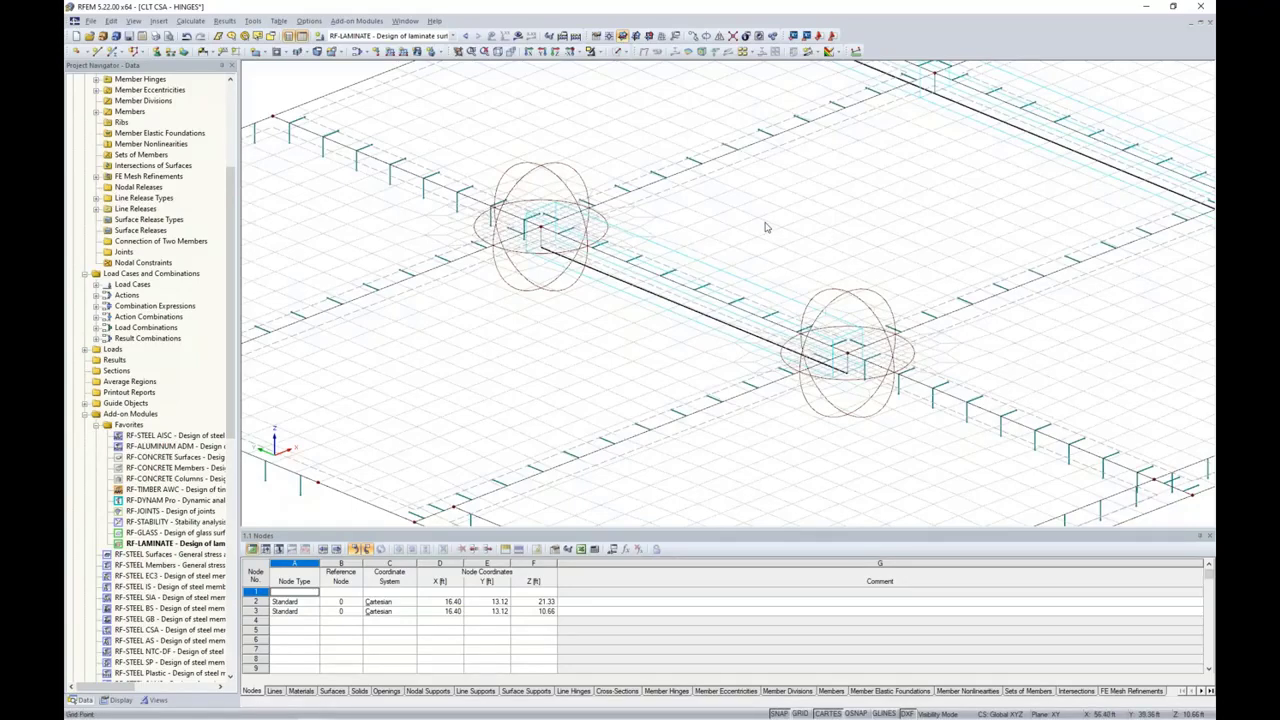
# Step: Start a new average region and assign the roof surfaces 58, 59, 76 and 79 to it, using the solid transparent display
pyautogui.scroll(-3, 596, 372)
pyautogui.moveTo(592, 372); pyautogui.dragTo(626, 341, button='middle')
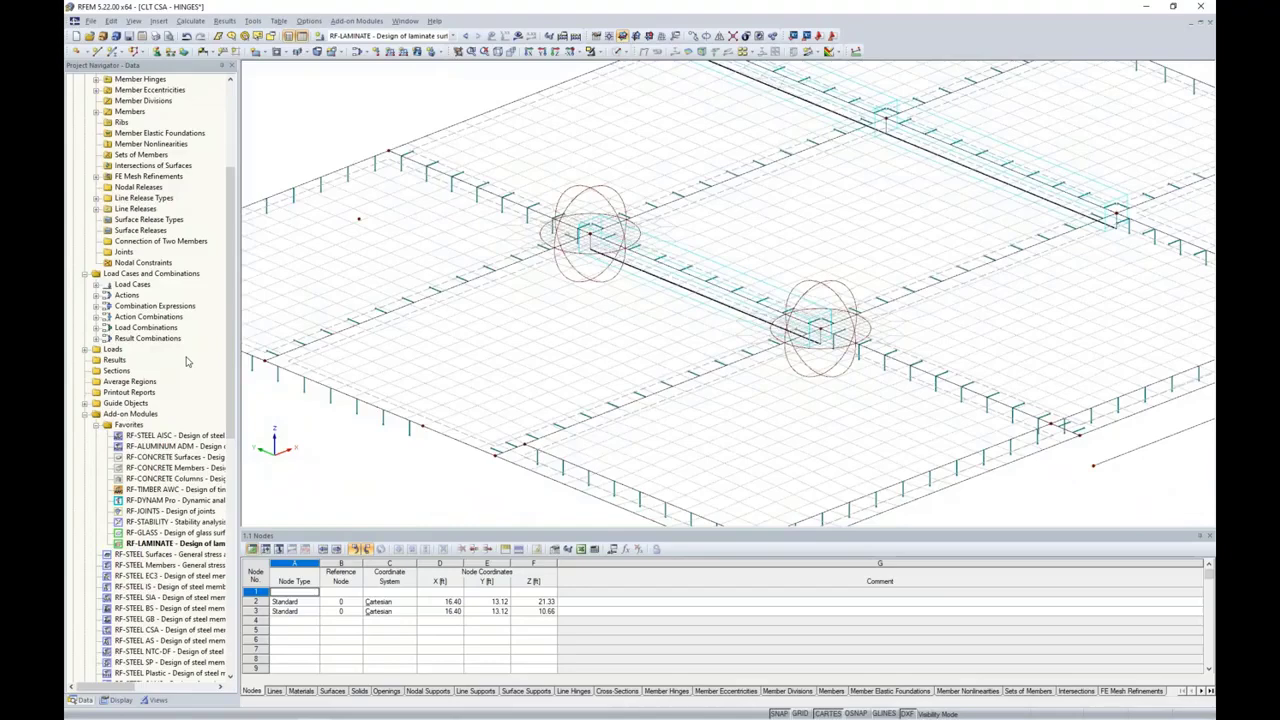
pyautogui.scroll(3, 186, 362)
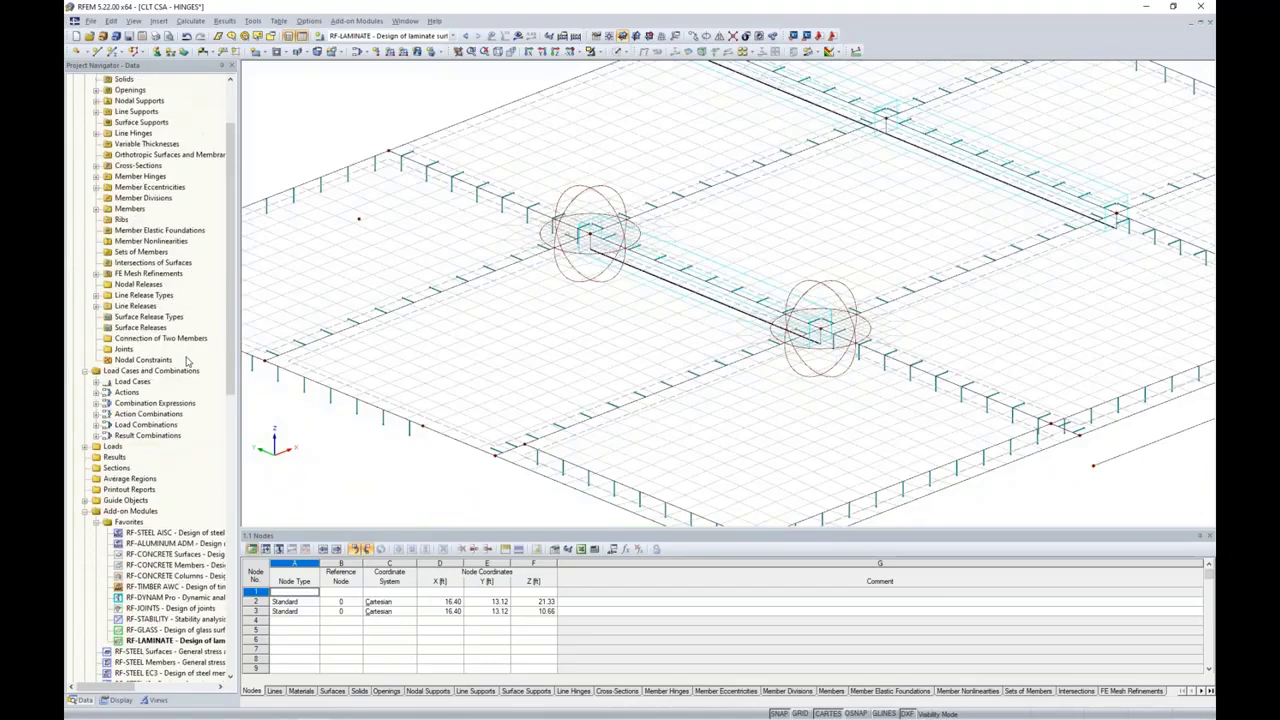
pyautogui.rightClick(146, 484)
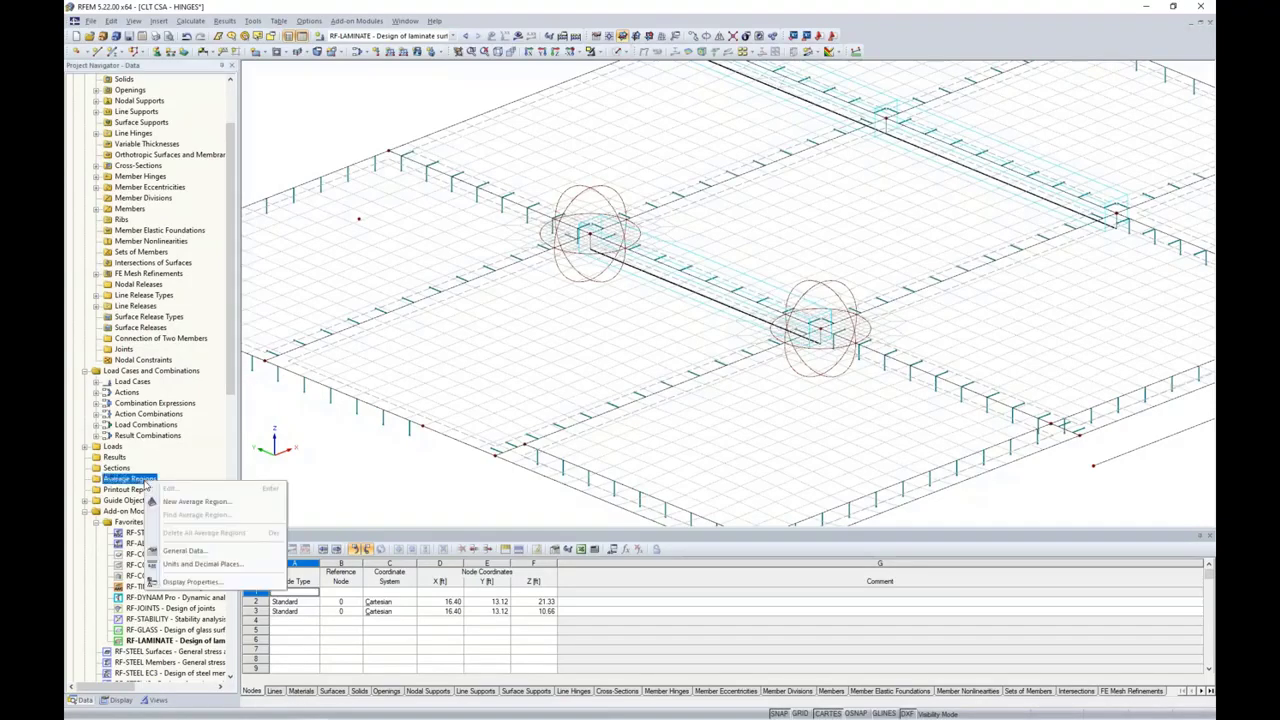
pyautogui.click(180, 502)
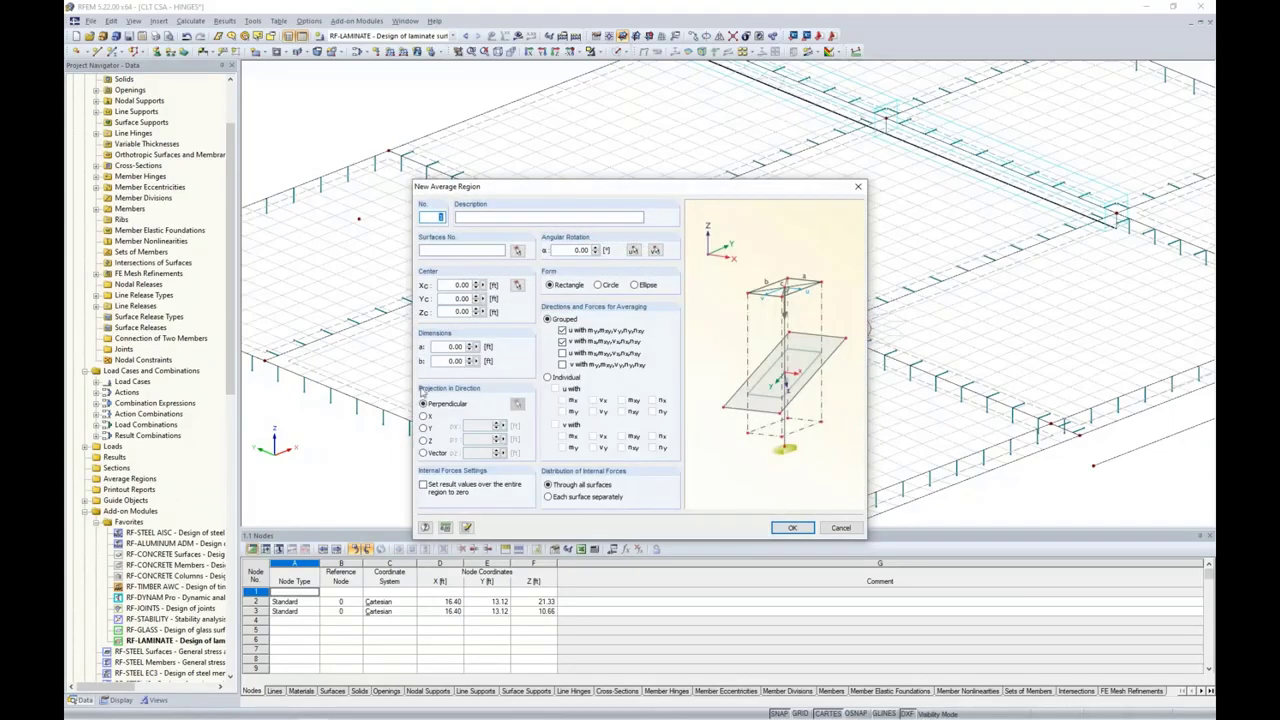
pyautogui.moveTo(500, 192); pyautogui.dragTo(652, 160)
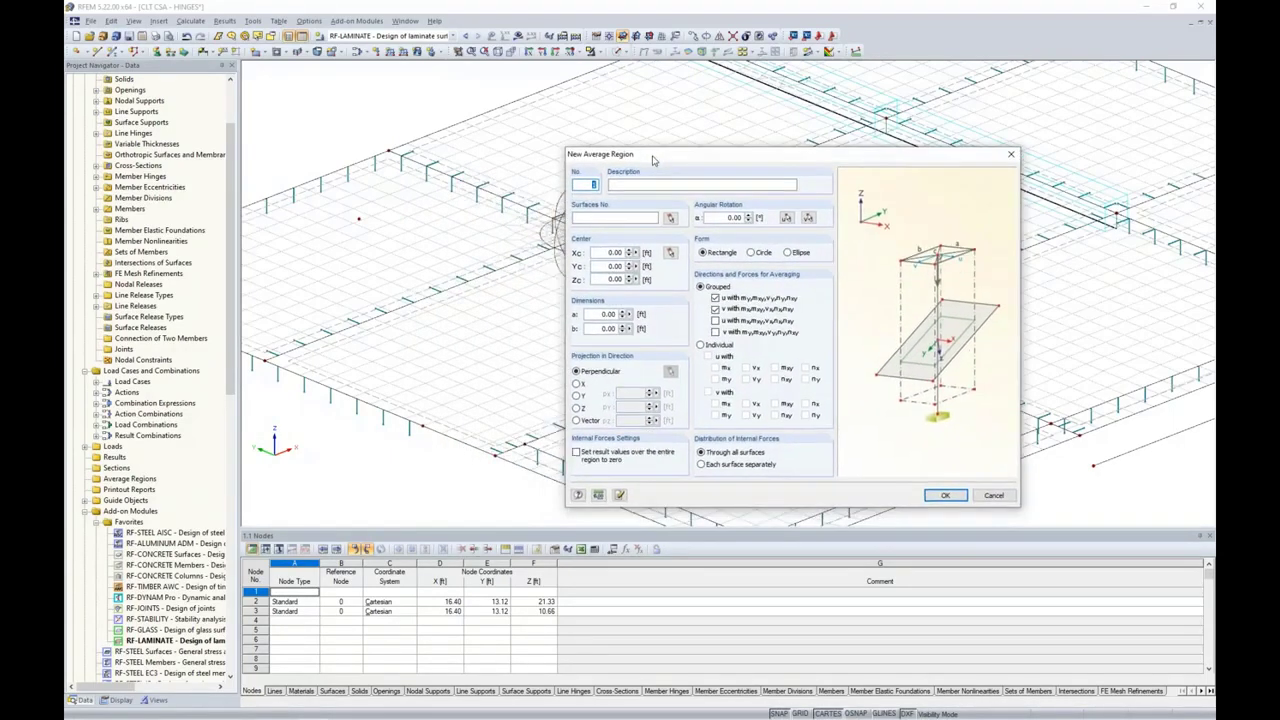
pyautogui.click(670, 219)
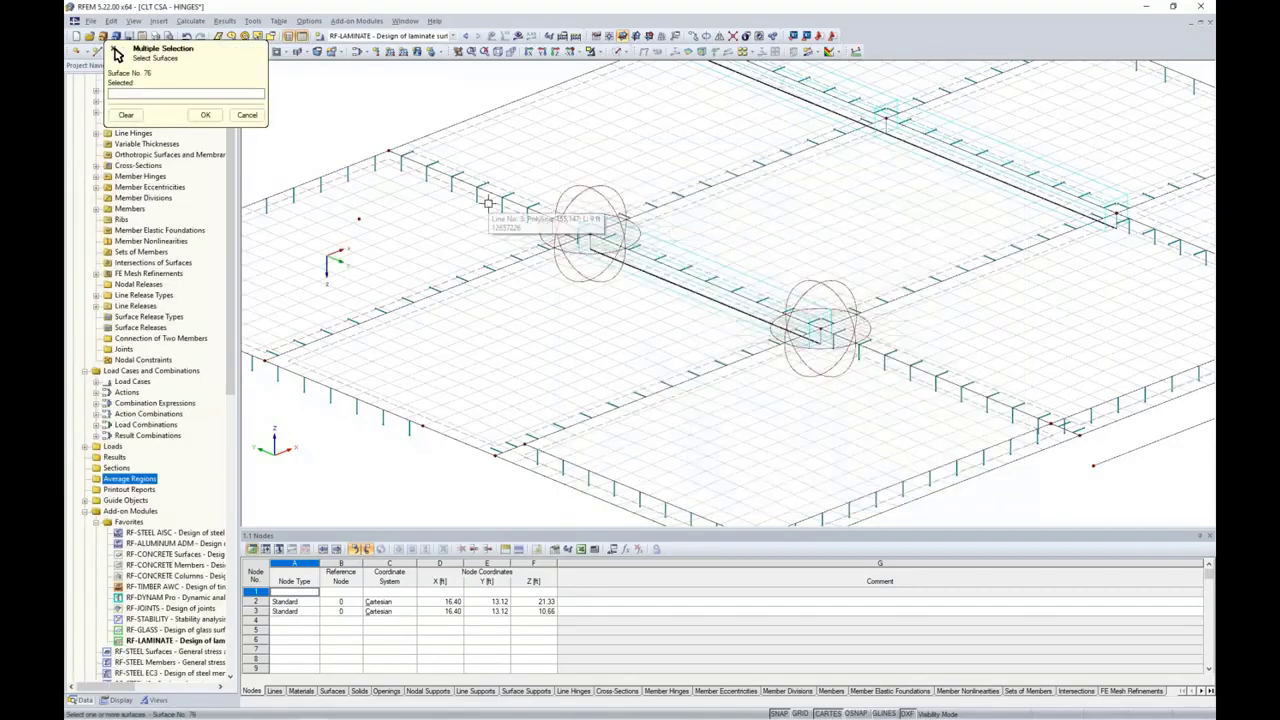
pyautogui.click(619, 51)
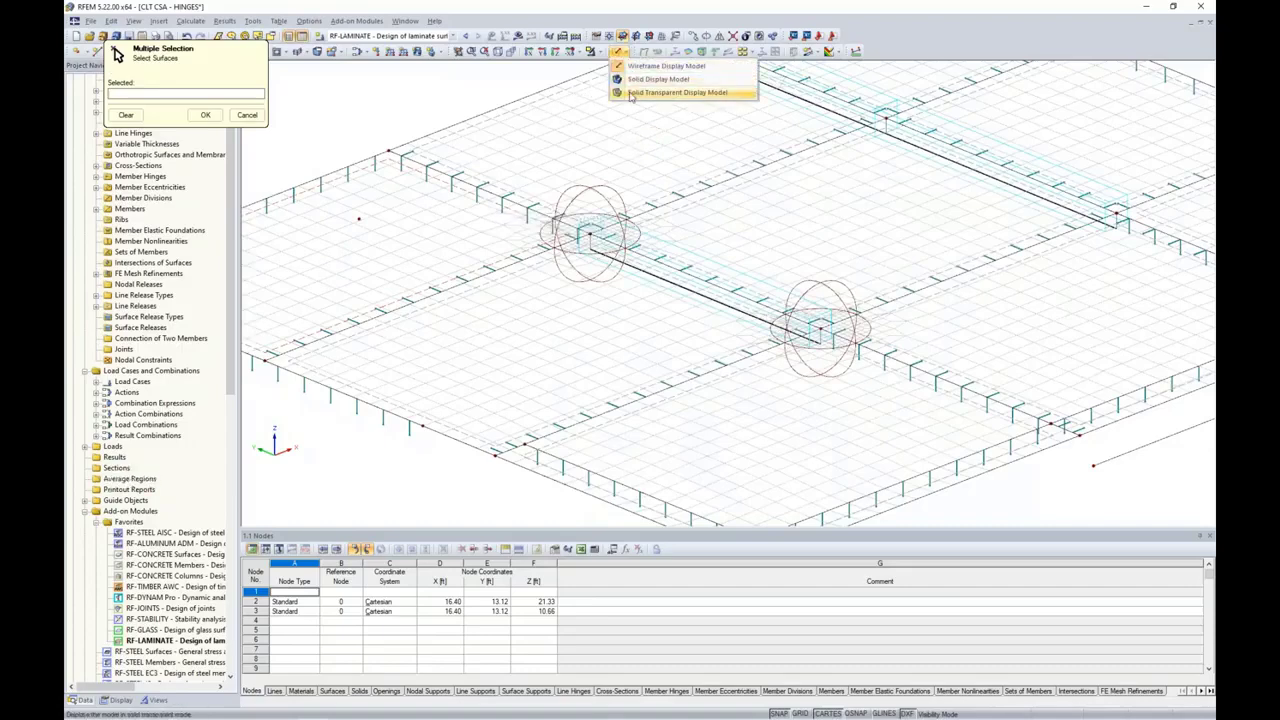
pyautogui.click(631, 93)
pyautogui.click(456, 203)
pyautogui.click(498, 232)
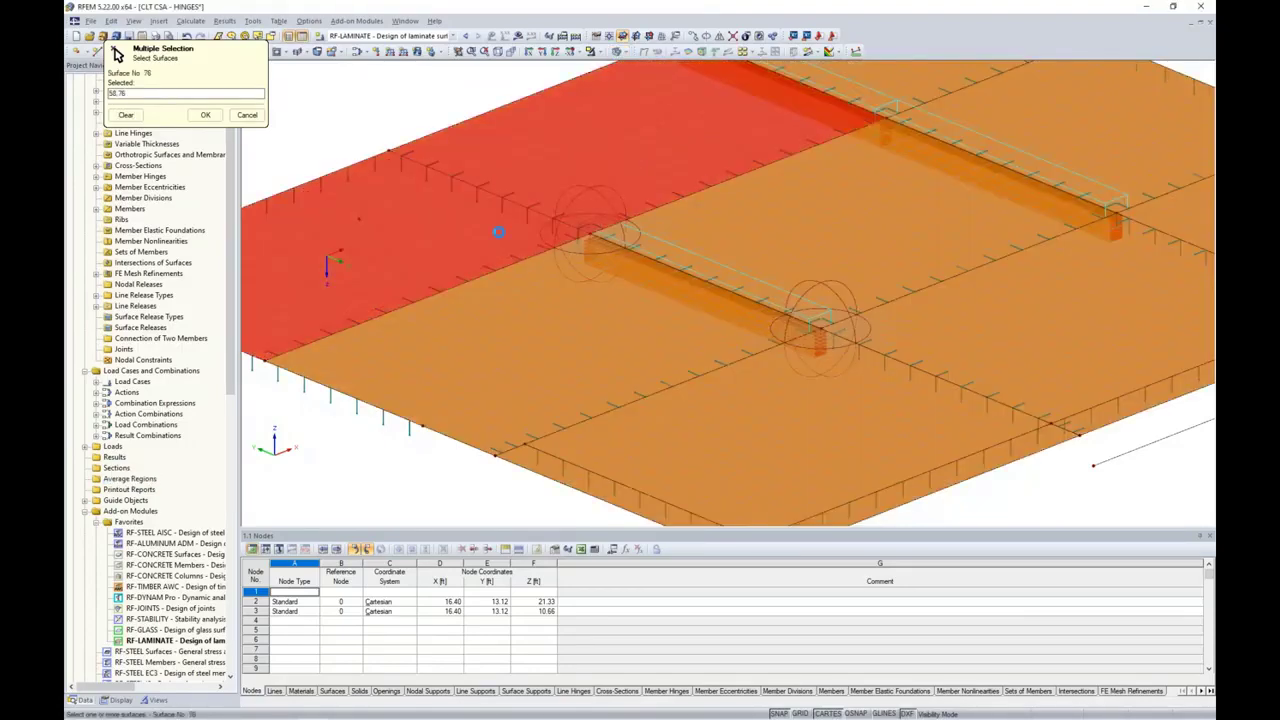
pyautogui.click(550, 352)
pyautogui.click(862, 231)
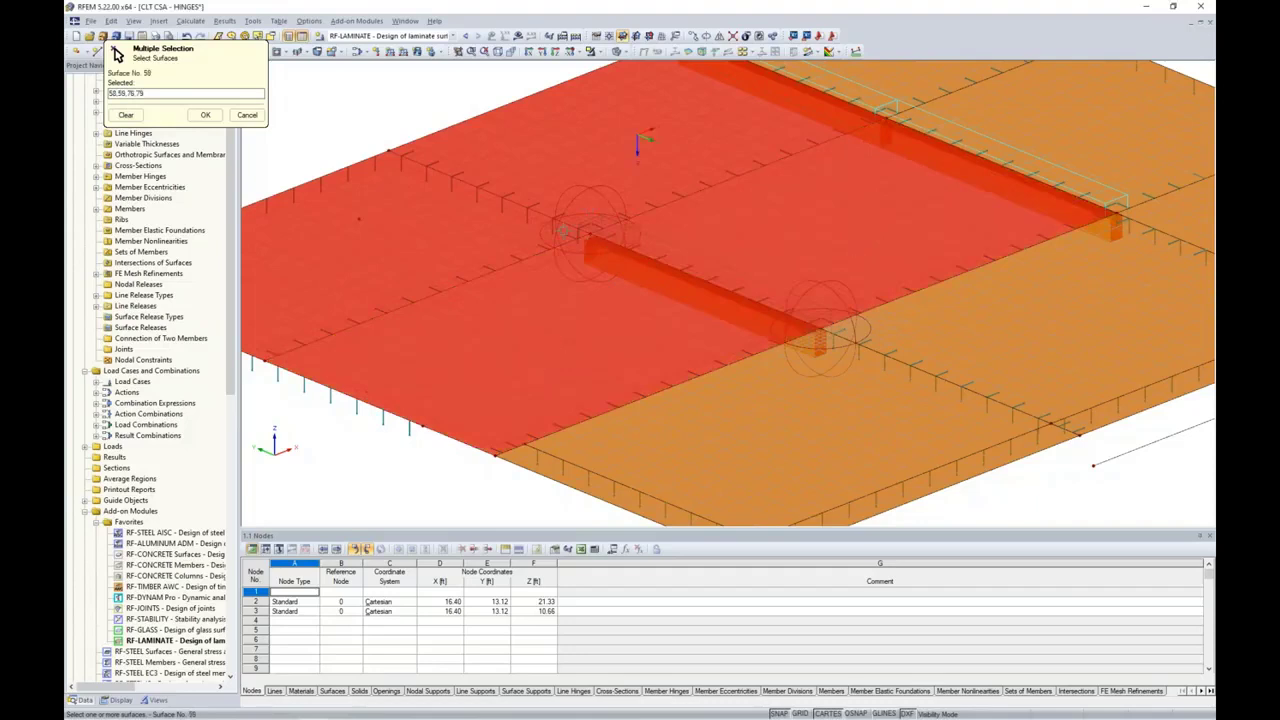
pyautogui.click(203, 116)
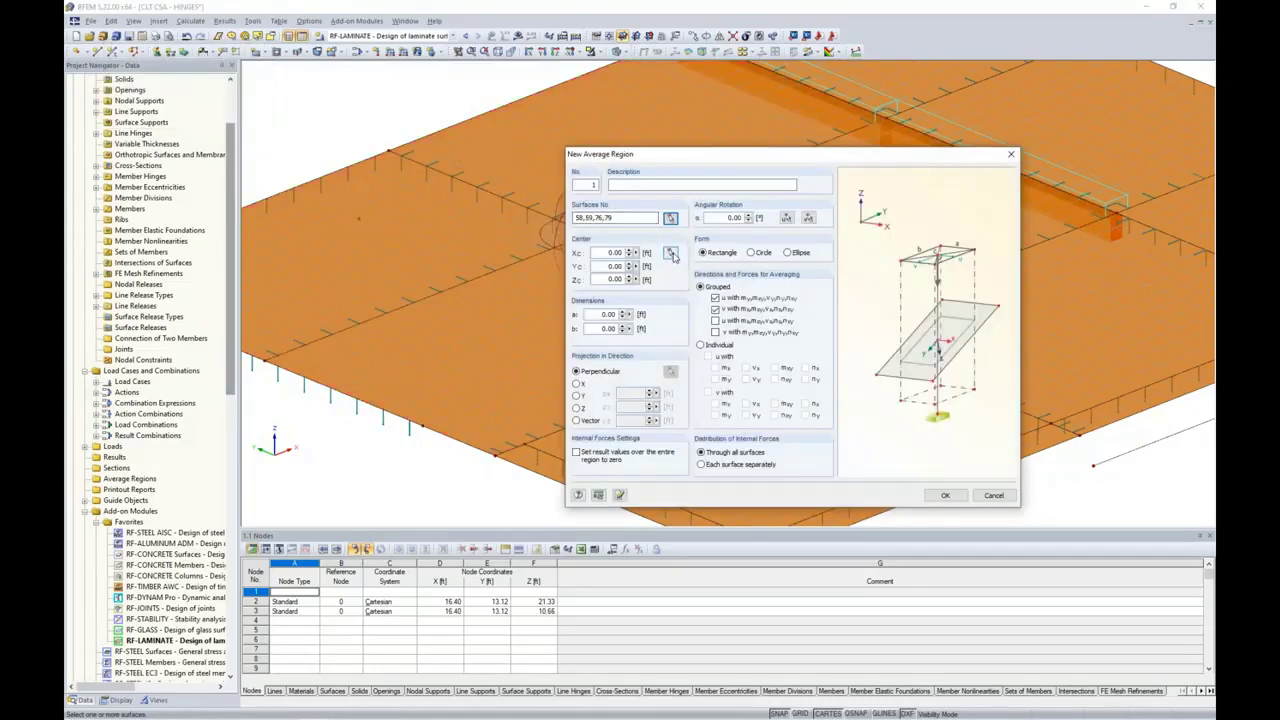
# Step: Centre the average region on node 162, size it 1.5 by 1.5 ft, and create it with all four grouped averaging options enabled
pyautogui.click(670, 253)
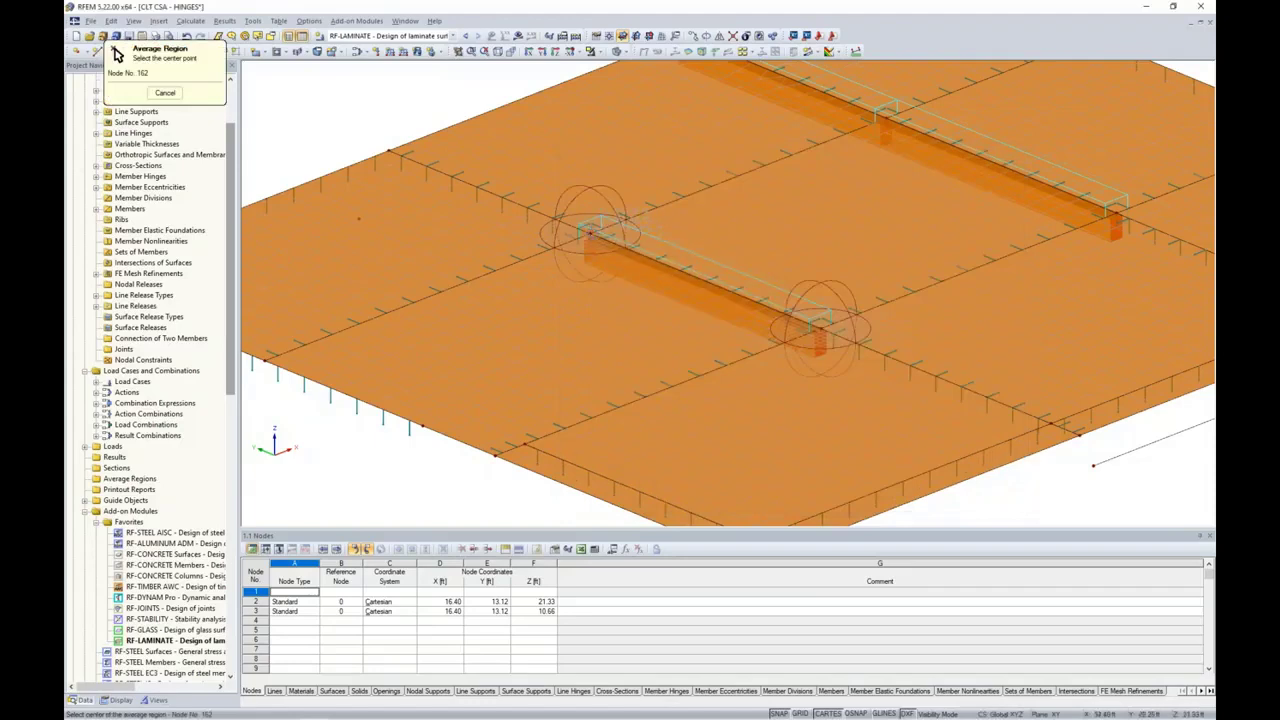
pyautogui.click(589, 231)
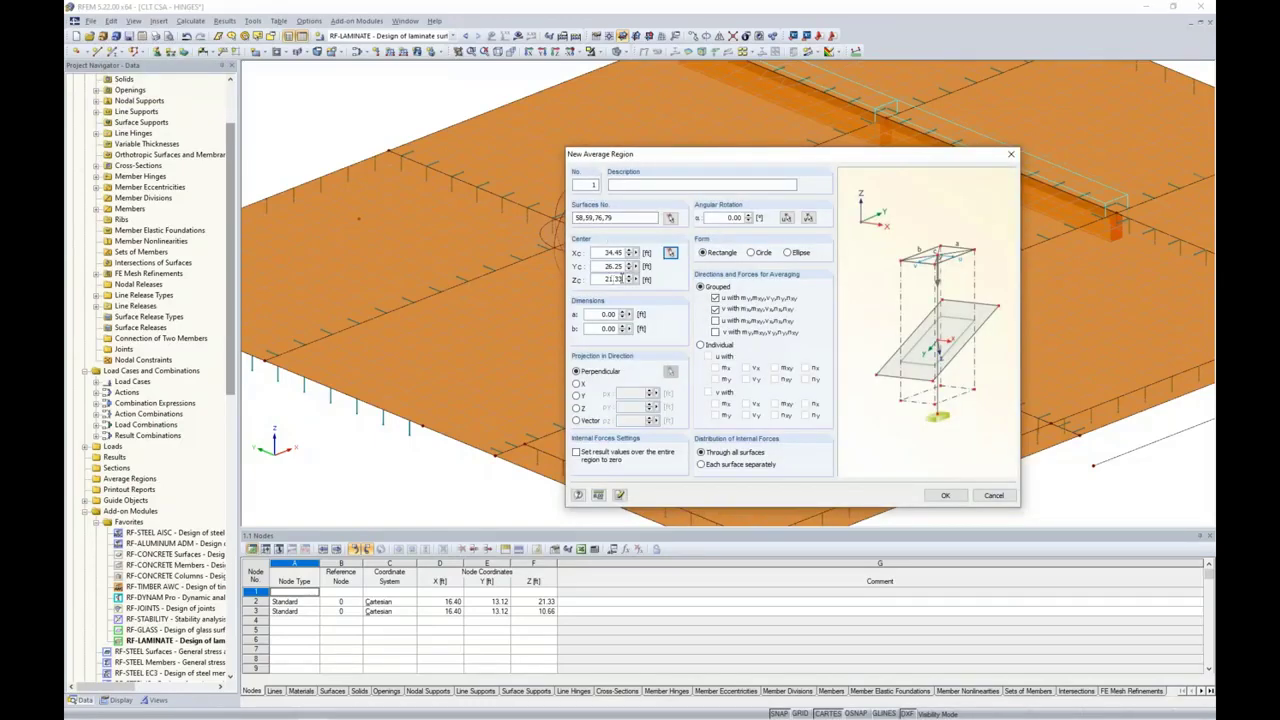
pyautogui.moveTo(599, 314); pyautogui.dragTo(637, 313)
pyautogui.write('1.5')
pyautogui.press('Tab')
pyautogui.write('1.5')
pyautogui.click(715, 320)
pyautogui.click(715, 331)
pyautogui.click(944, 495)
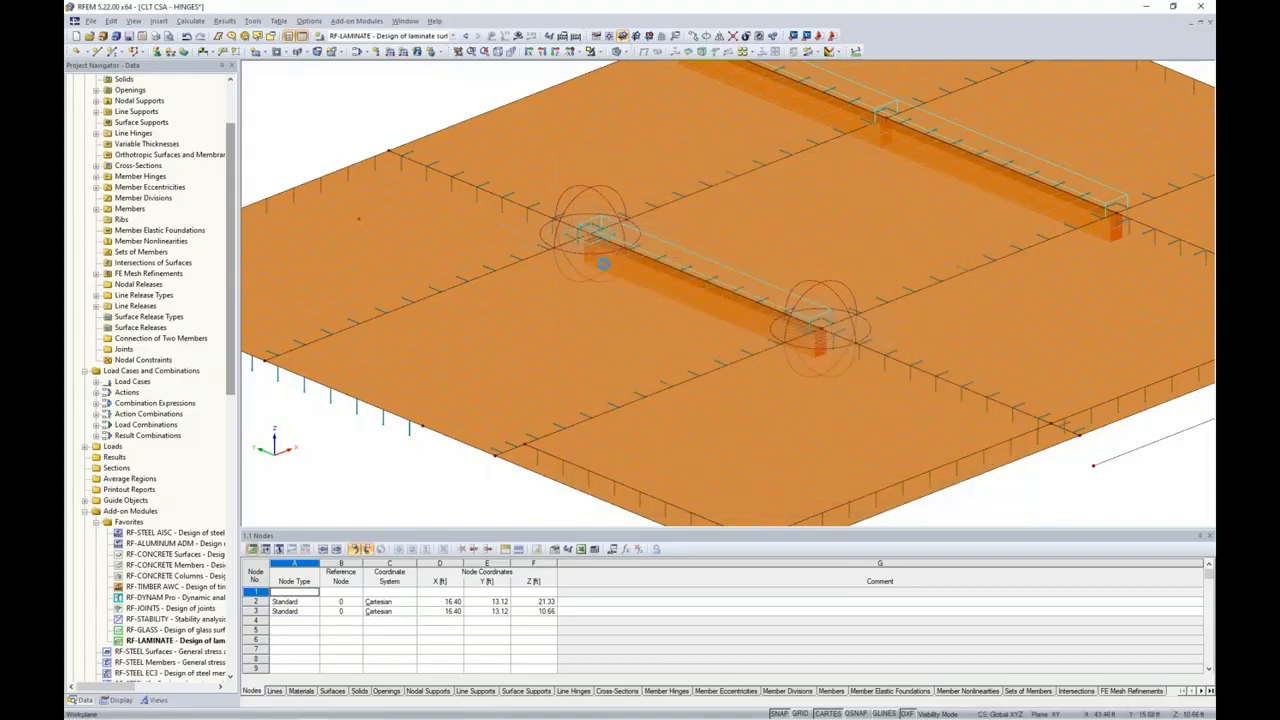
# Step: Reassign the average region at the beam's other end to roof surfaces 57, 59, 60 and 79
pyautogui.scroll(1, 565, 238)
pyautogui.scroll(1, 565, 238)
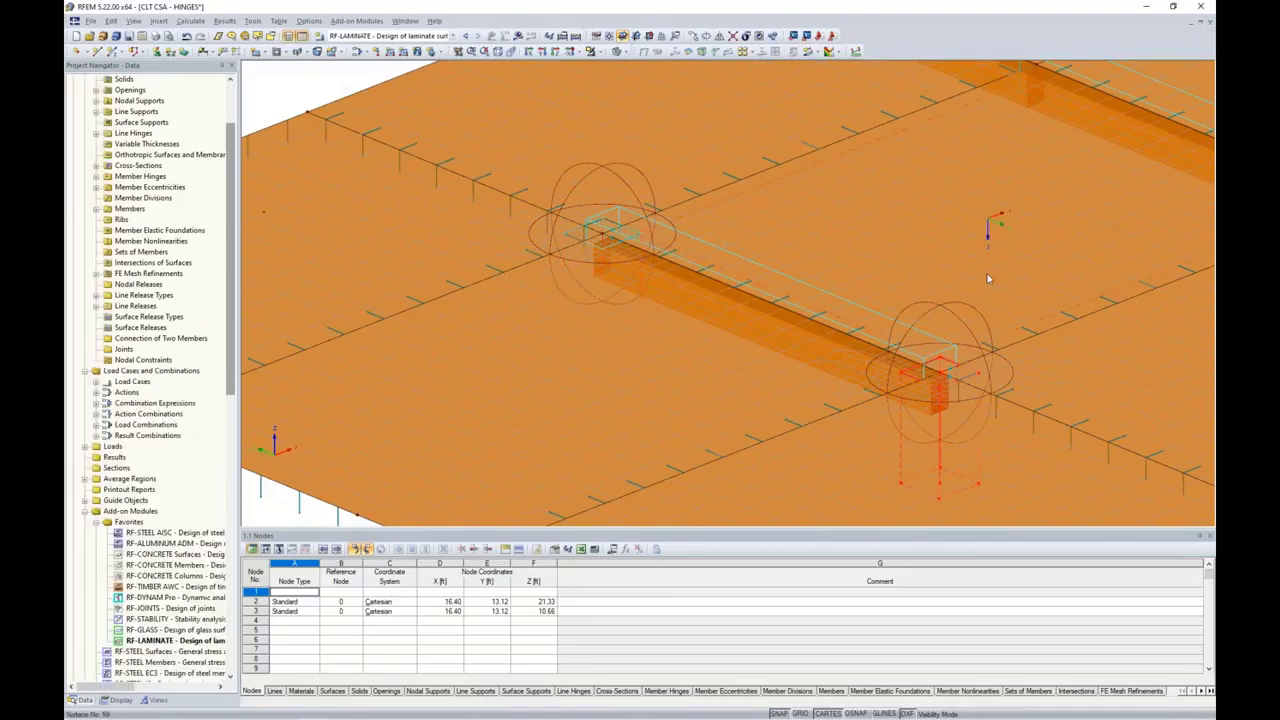
pyautogui.scroll(-1, 889, 259)
pyautogui.moveTo(906, 320); pyautogui.dragTo(793, 267, button='middle')
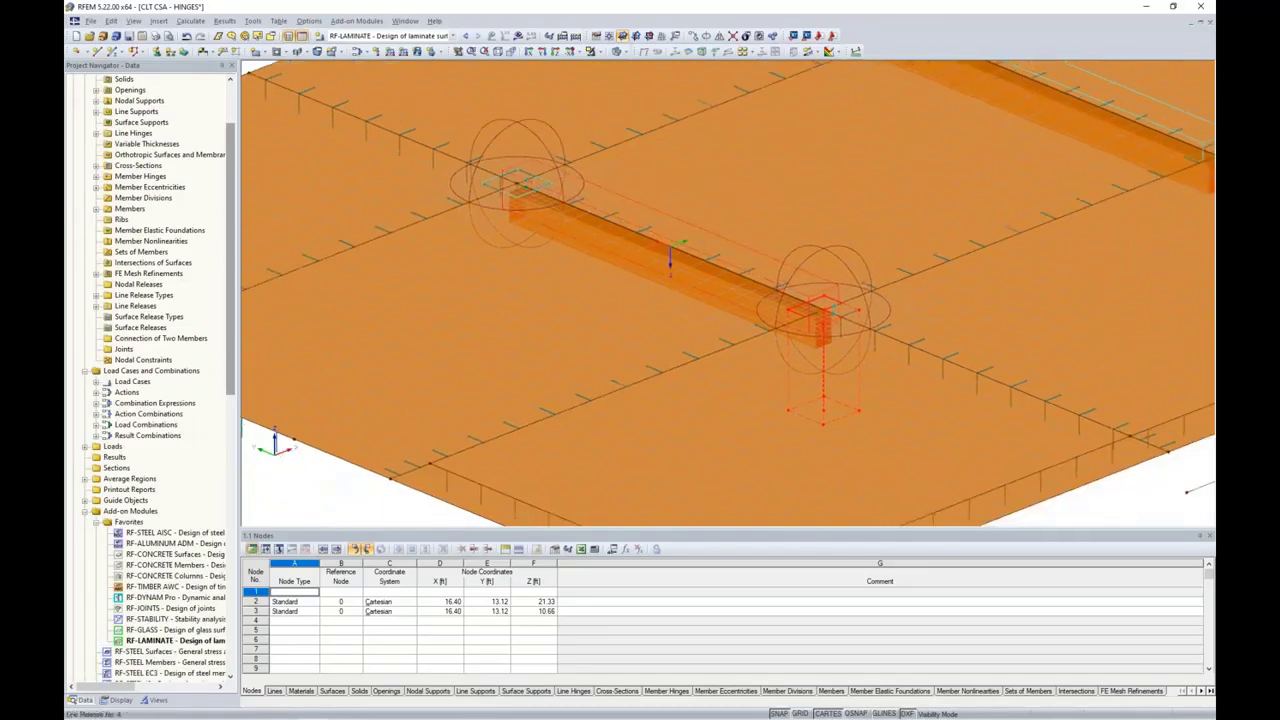
pyautogui.doubleClick(818, 302)
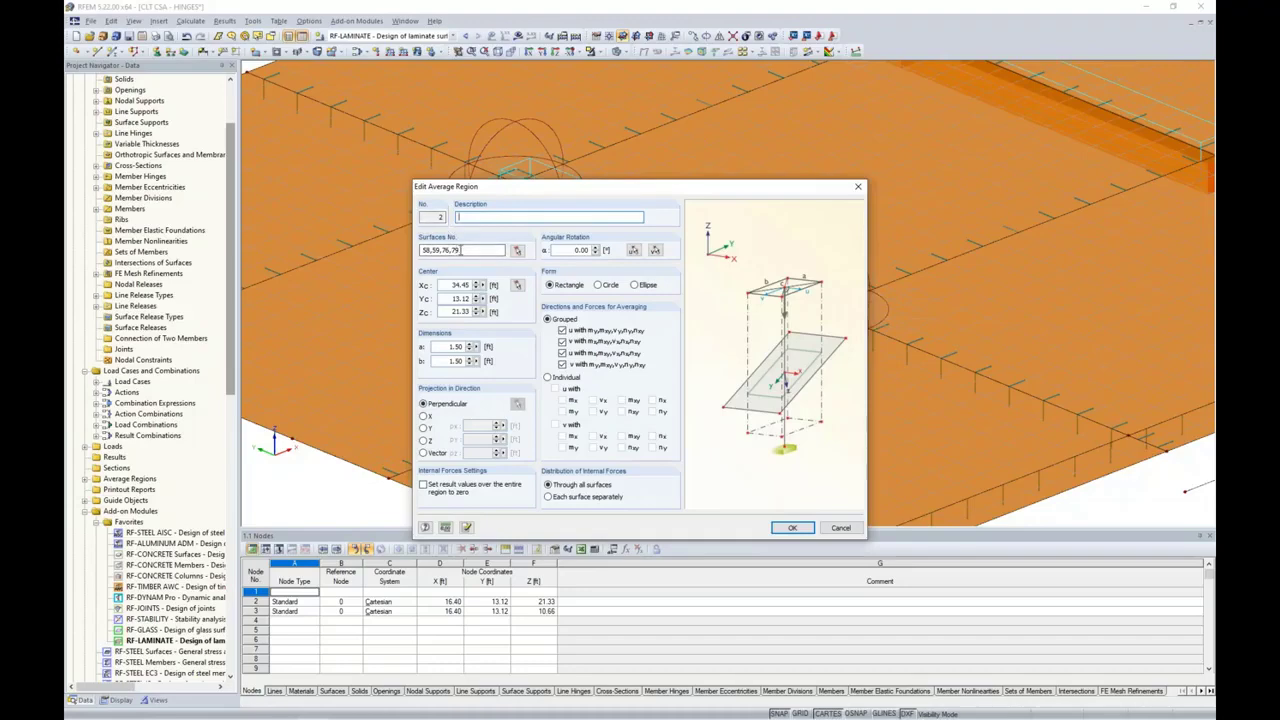
pyautogui.click(518, 251)
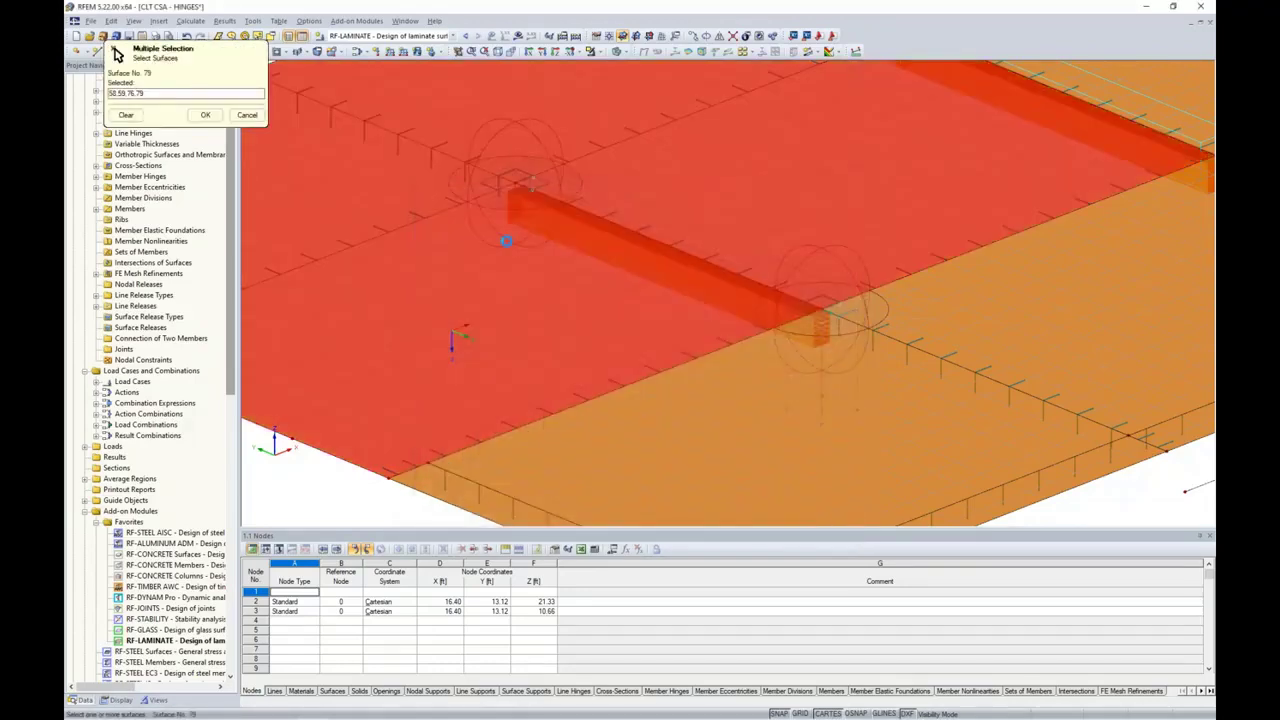
pyautogui.click(425, 185)
pyautogui.click(500, 120)
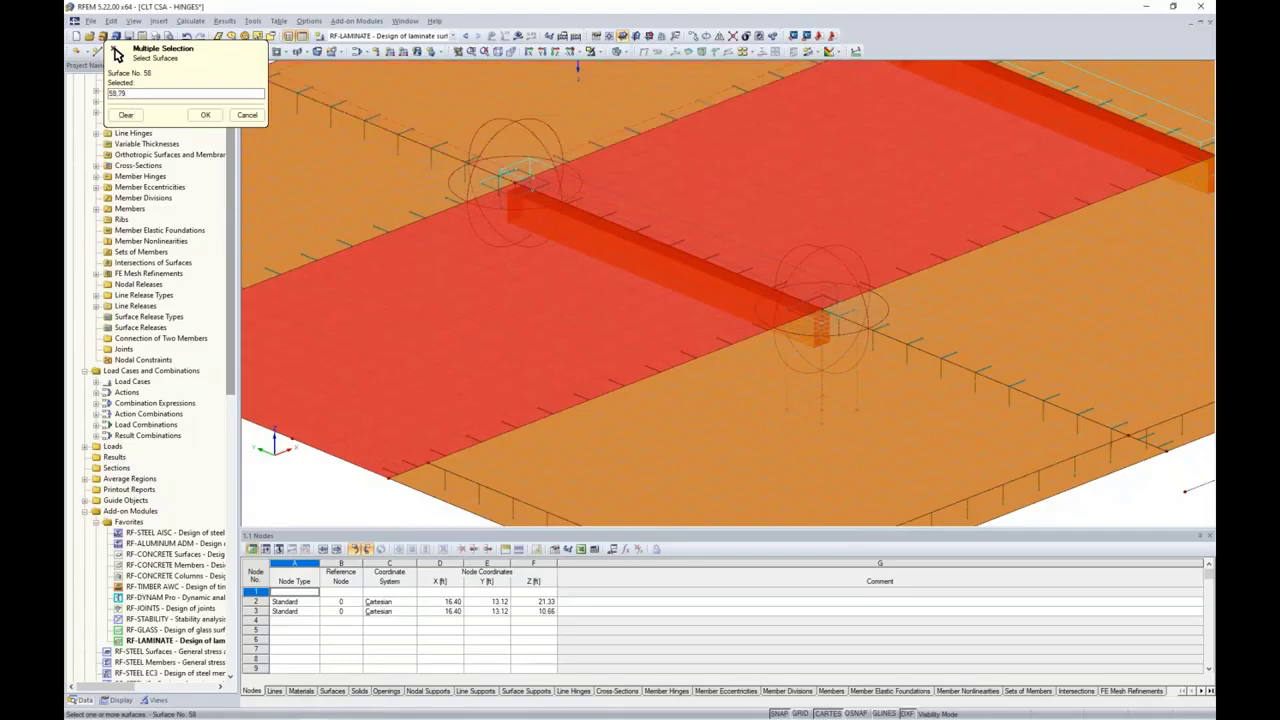
pyautogui.click(850, 349)
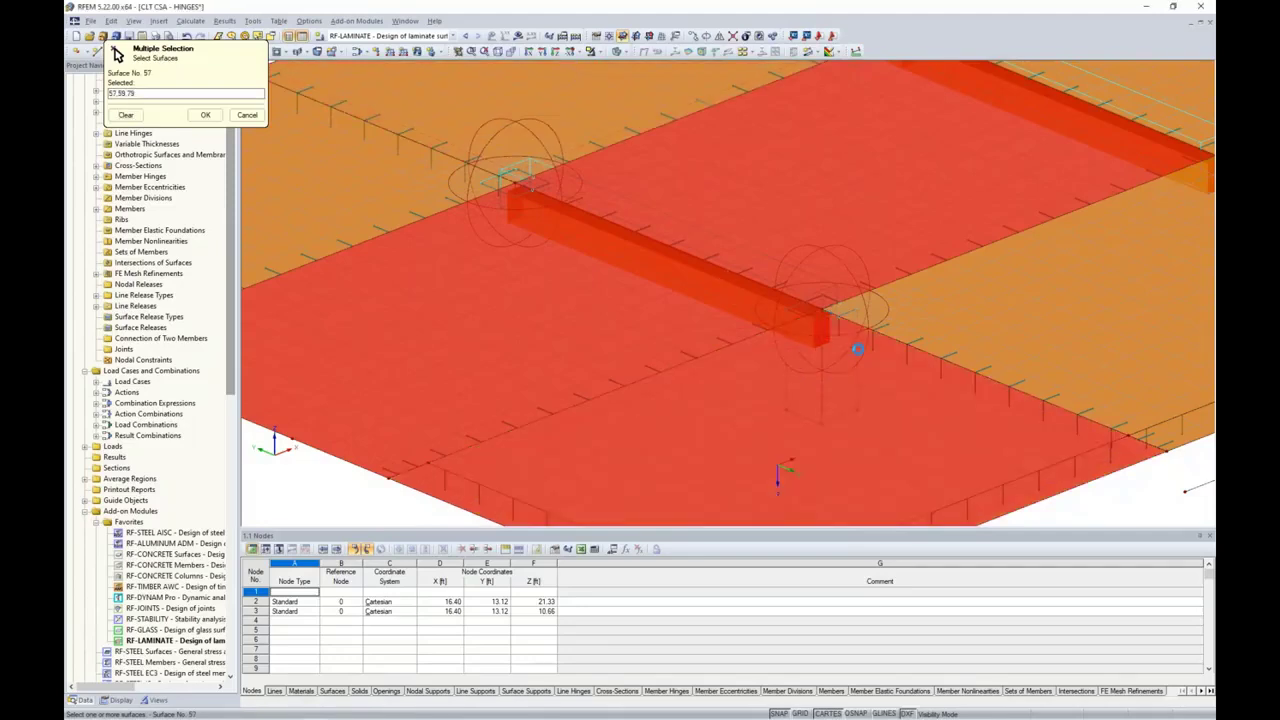
pyautogui.click(958, 306)
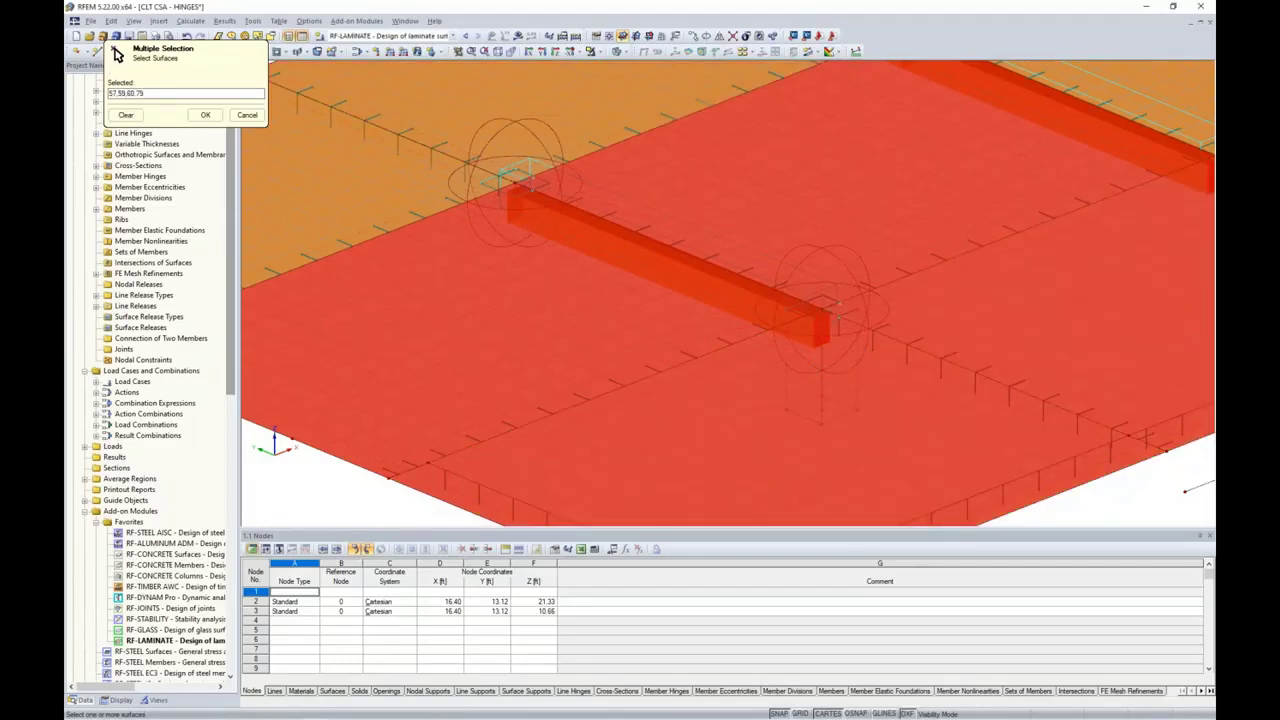
pyautogui.click(205, 114)
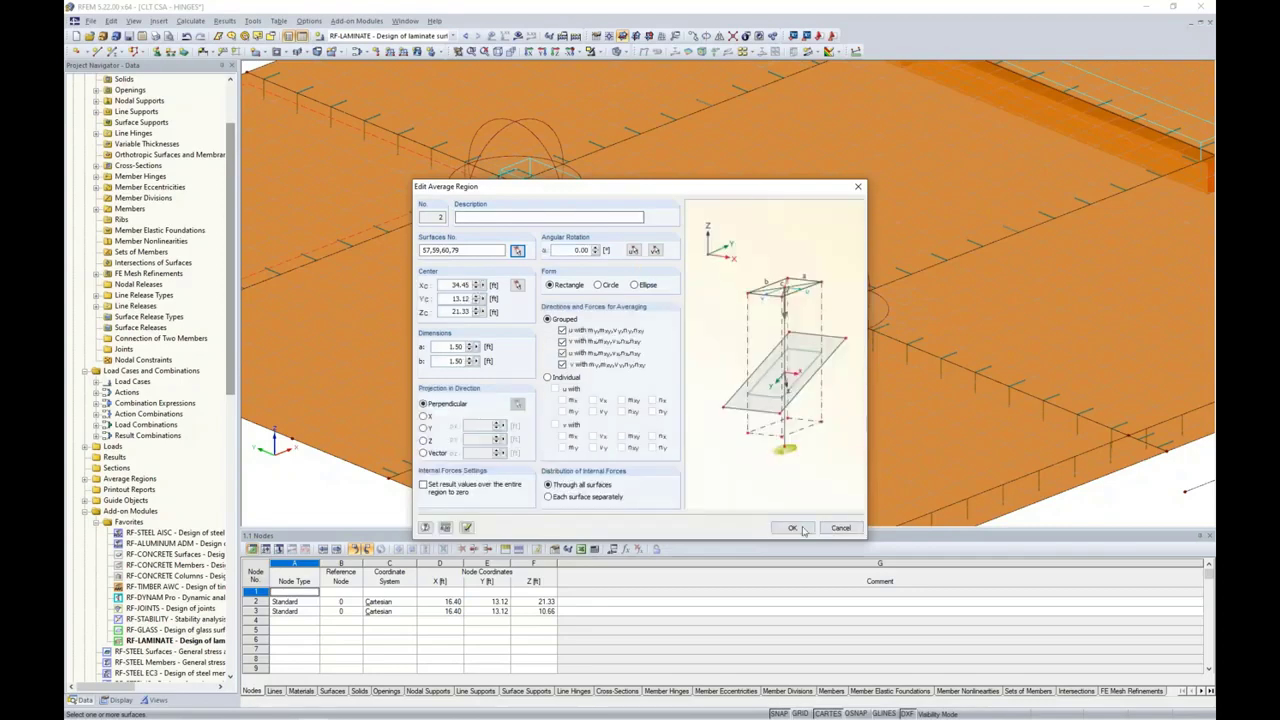
pyautogui.click(792, 528)
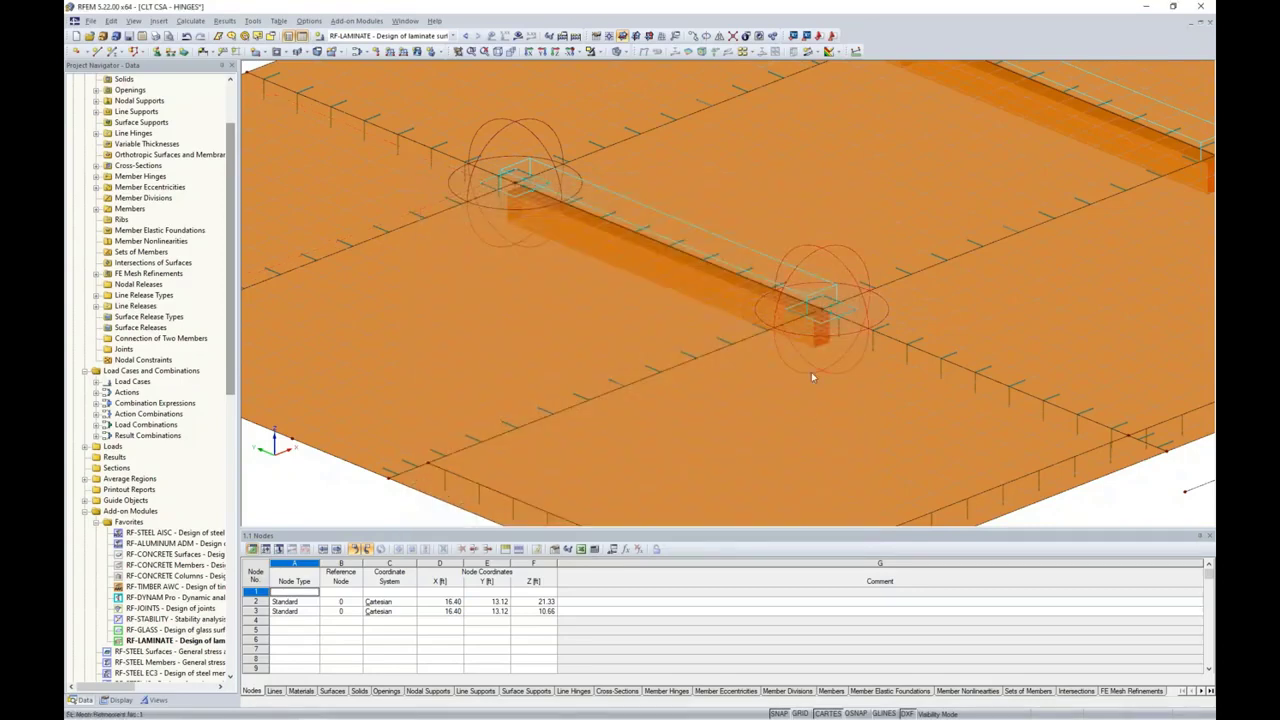
# Step: Select load combination CO1 - 1.4D, run the calculation and display its surface results on the roof
pyautogui.scroll(-1, 811, 372)
pyautogui.scroll(-1, 1093, 510)
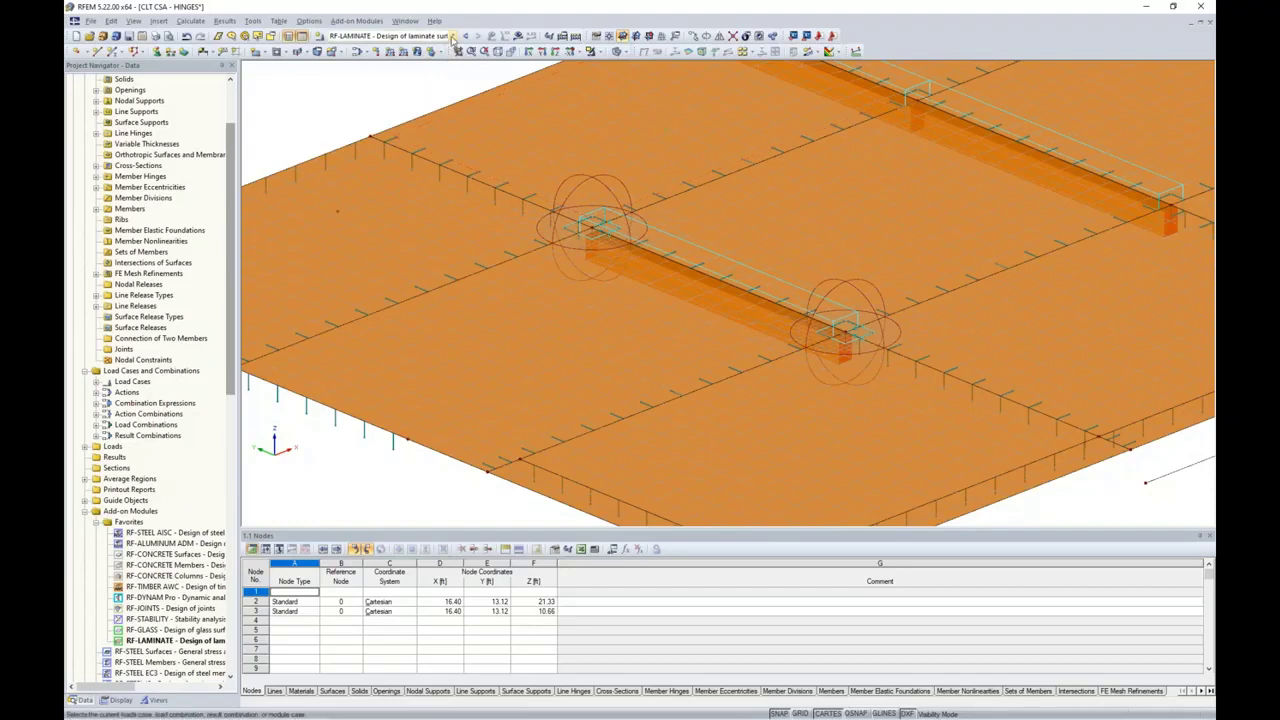
pyautogui.click(390, 36)
pyautogui.click(366, 64)
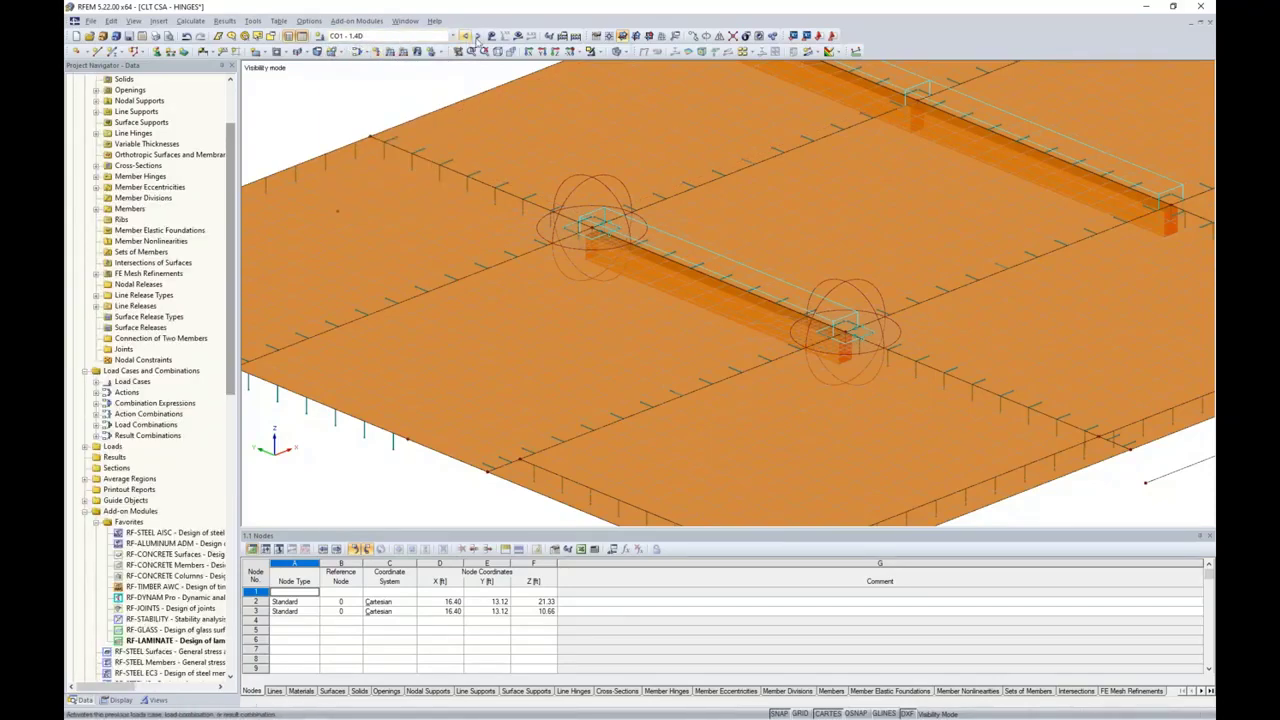
pyautogui.click(518, 36)
pyautogui.click(620, 383)
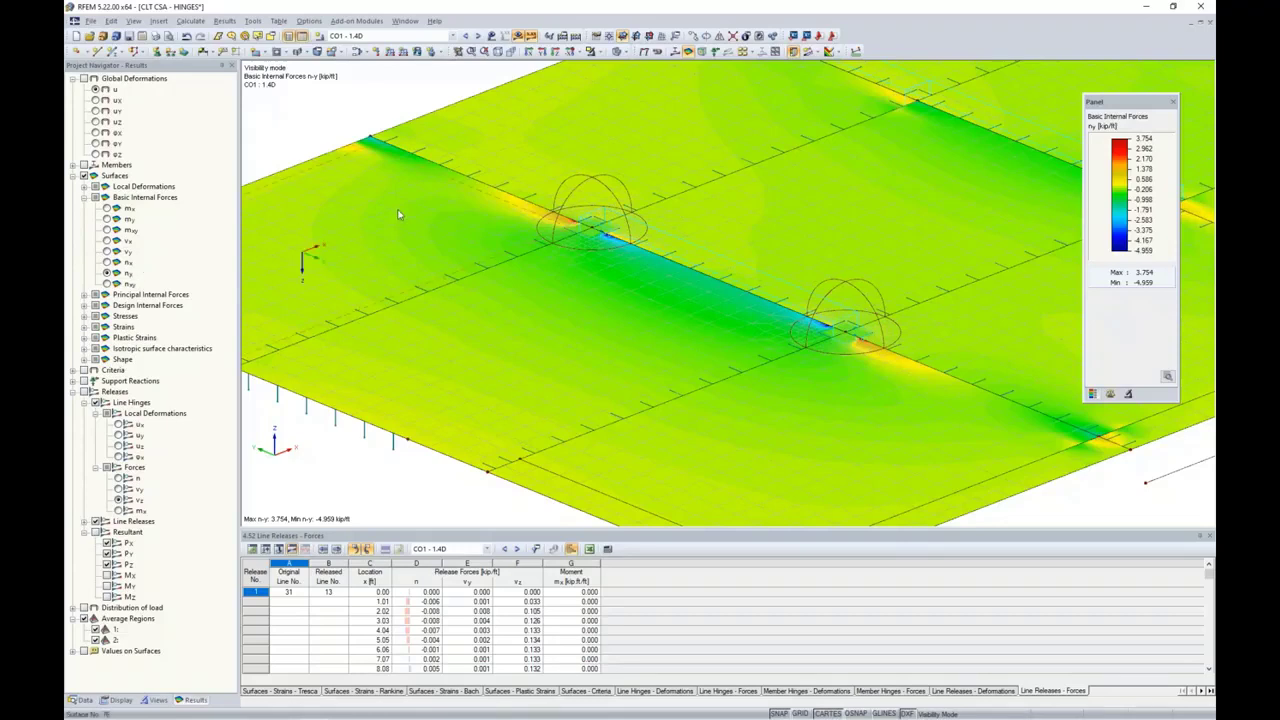
# Step: Compare the roof's basic internal forces ny around both beam ends with the average regions switched off and on
pyautogui.scroll(2, 587, 234)
pyautogui.scroll(1, 587, 234)
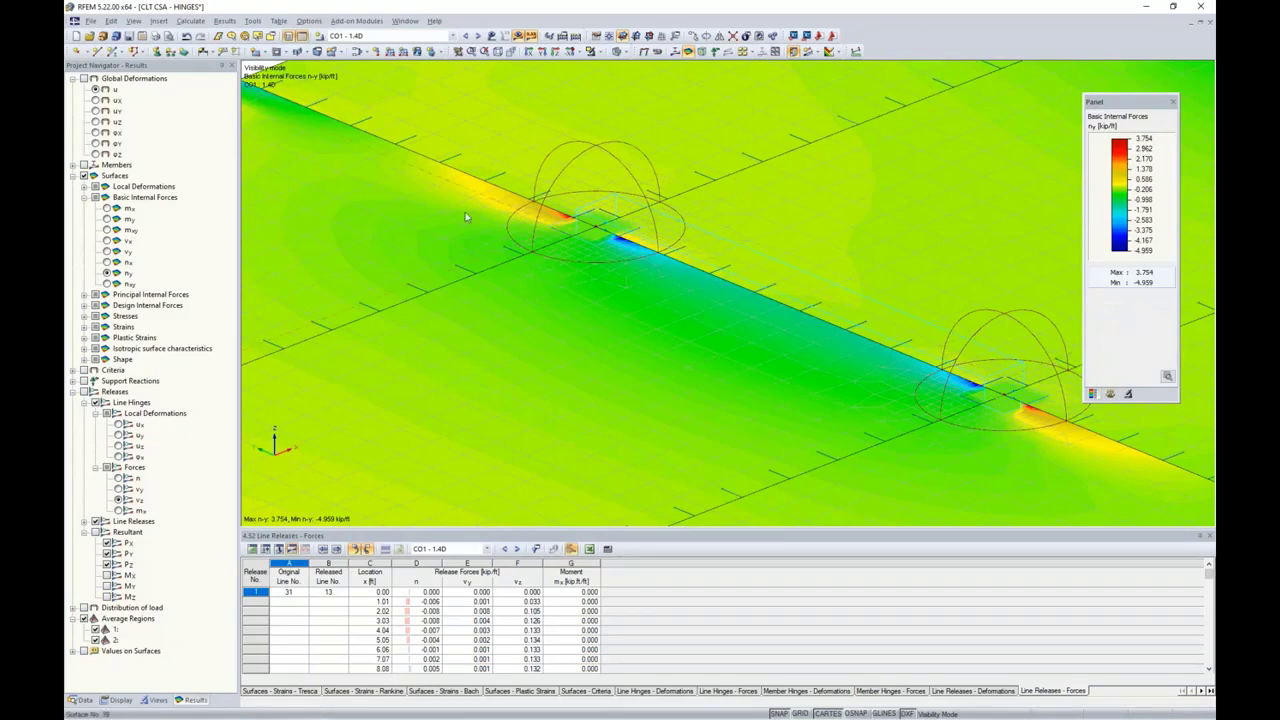
pyautogui.click(73, 393)
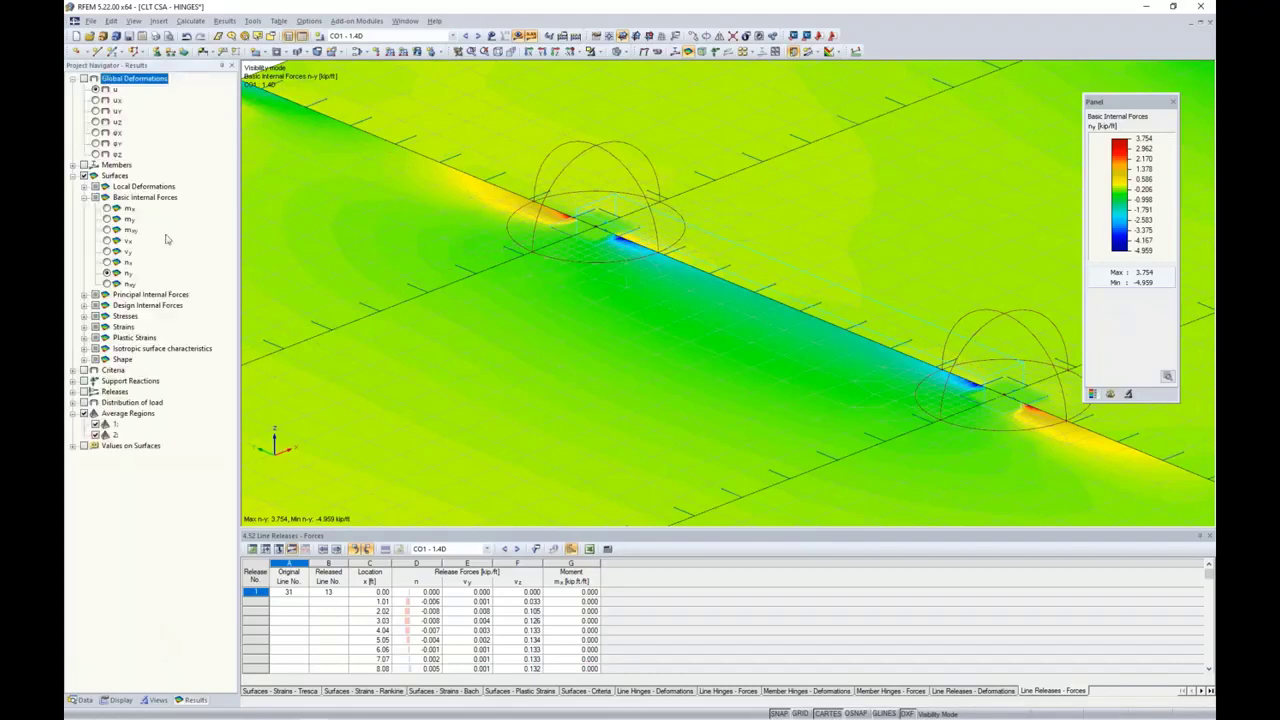
pyautogui.click(84, 413)
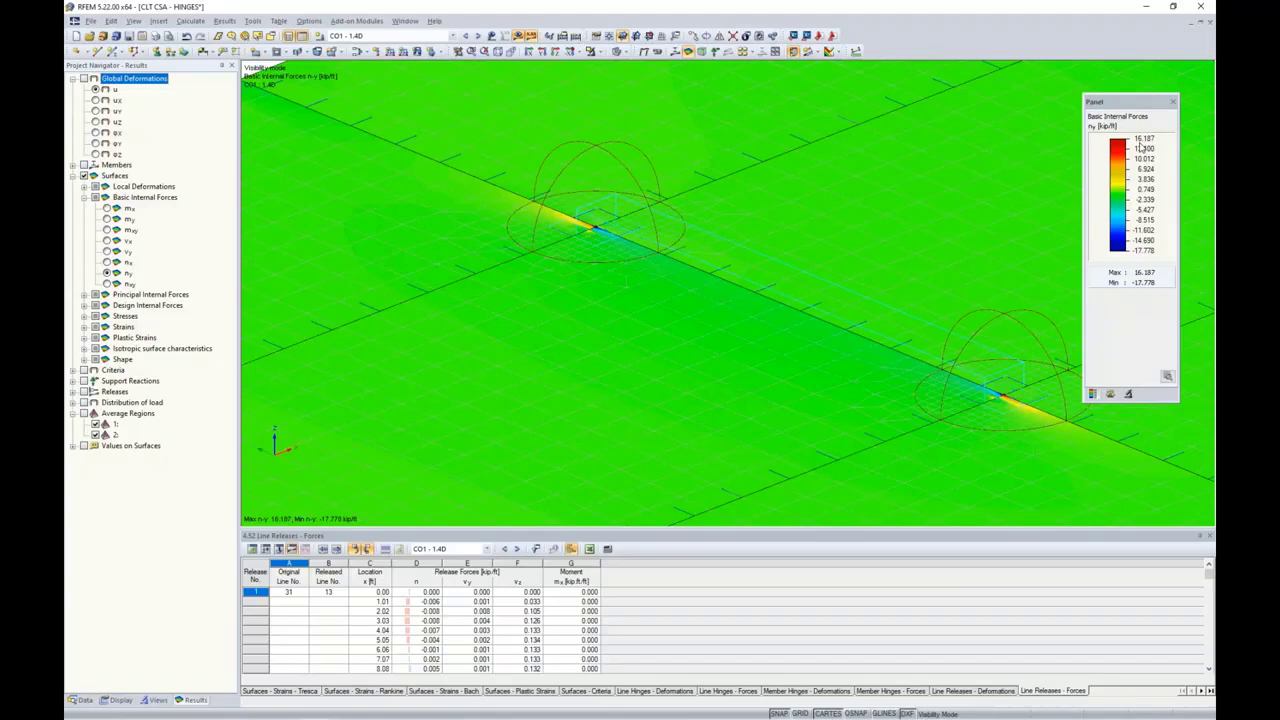
pyautogui.click(84, 413)
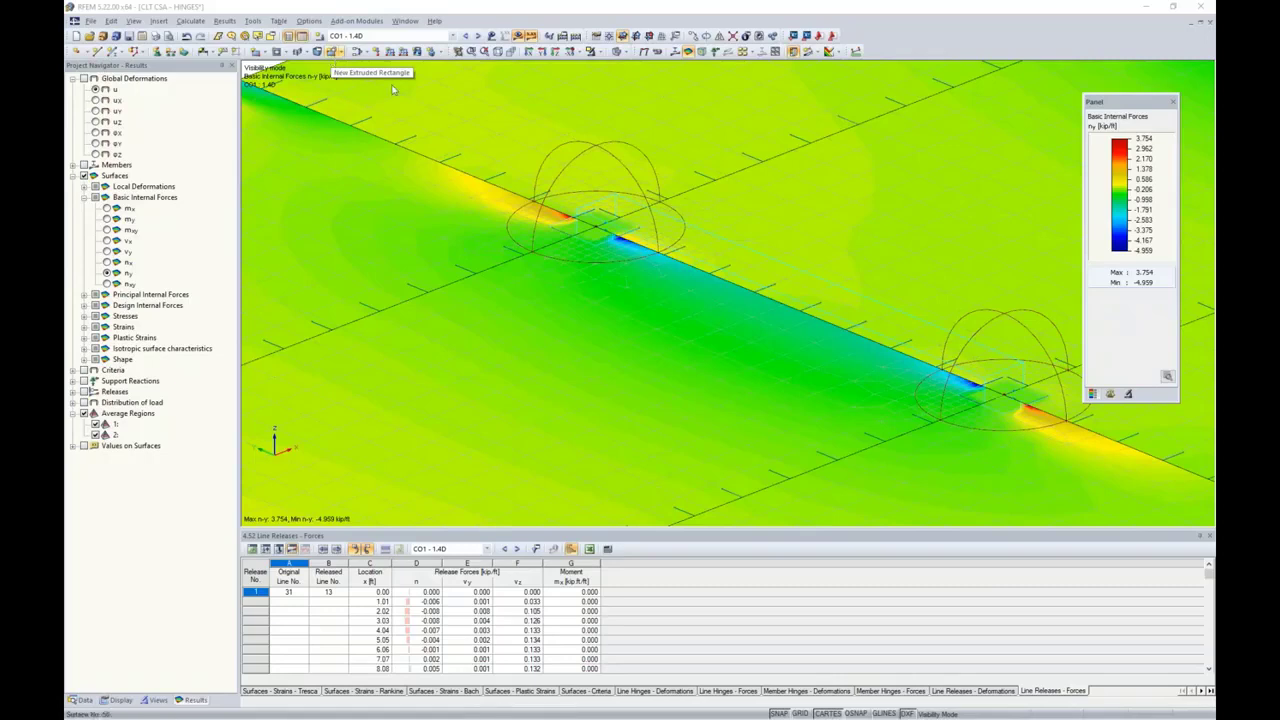
# Step: Hide the calculated results and switch to the CLT CSA - FINISH model
pyautogui.scroll(-3, 590, 230)
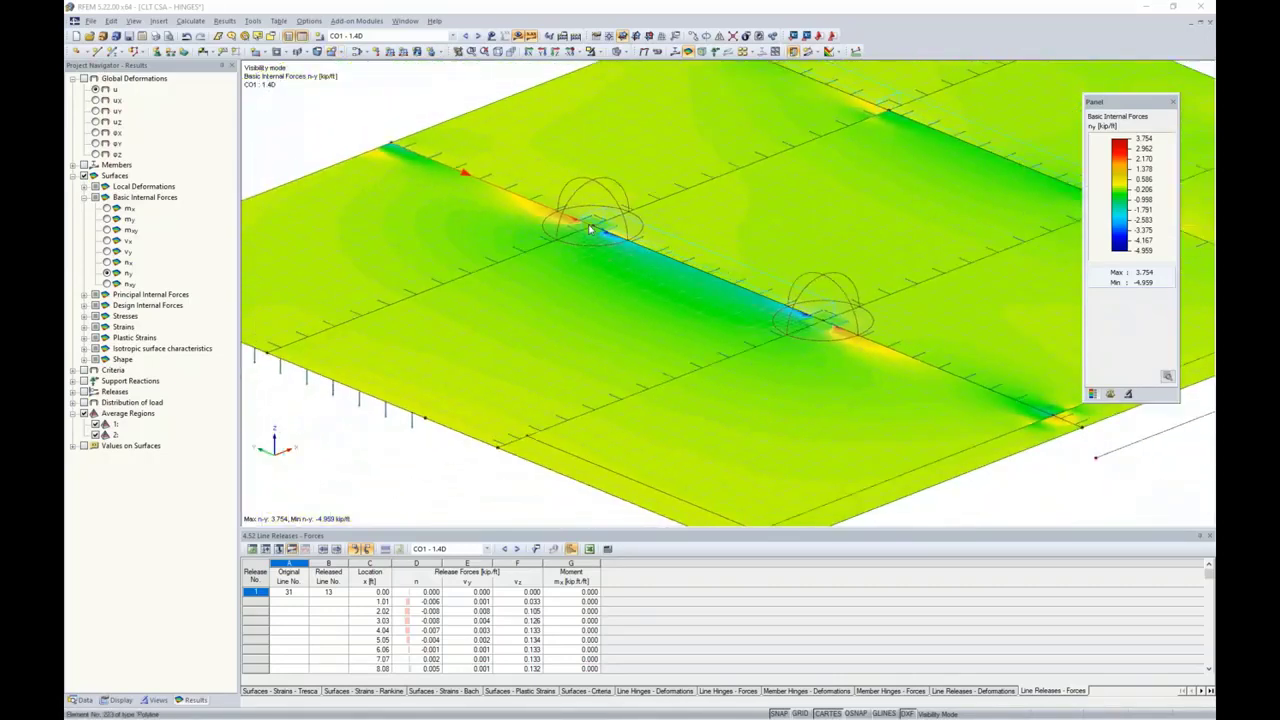
pyautogui.scroll(-1, 590, 230)
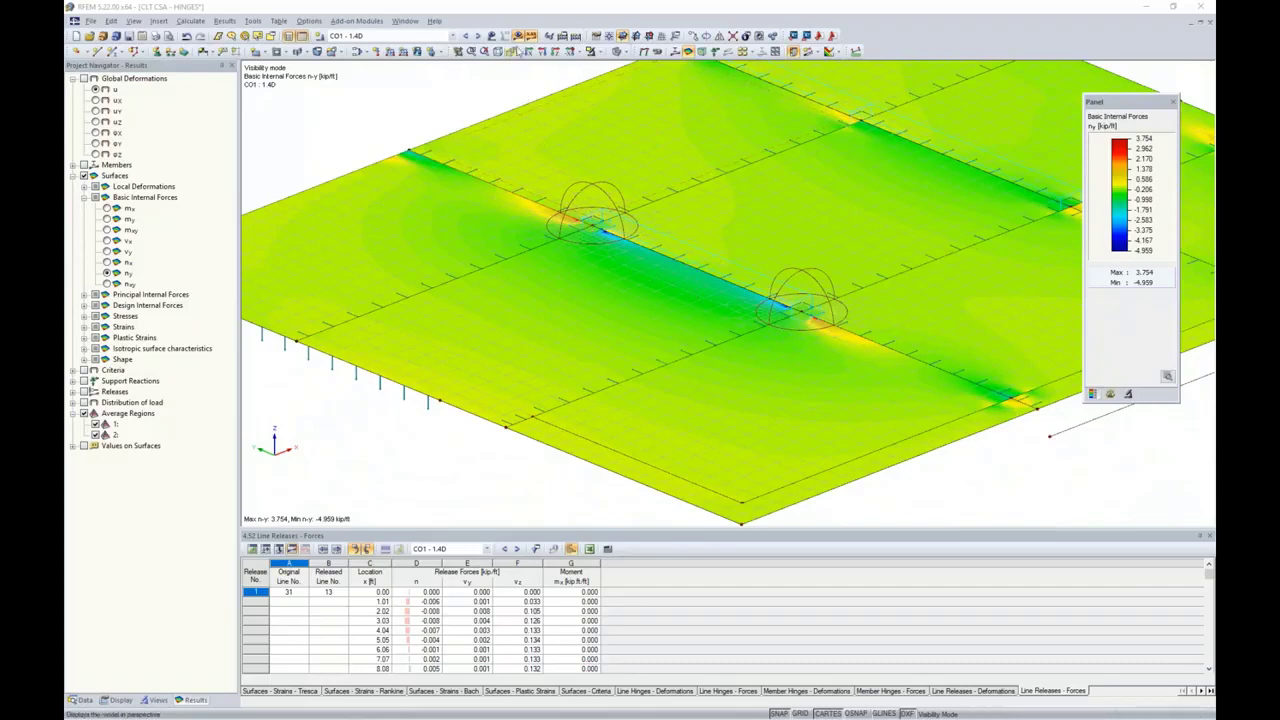
pyautogui.click(491, 36)
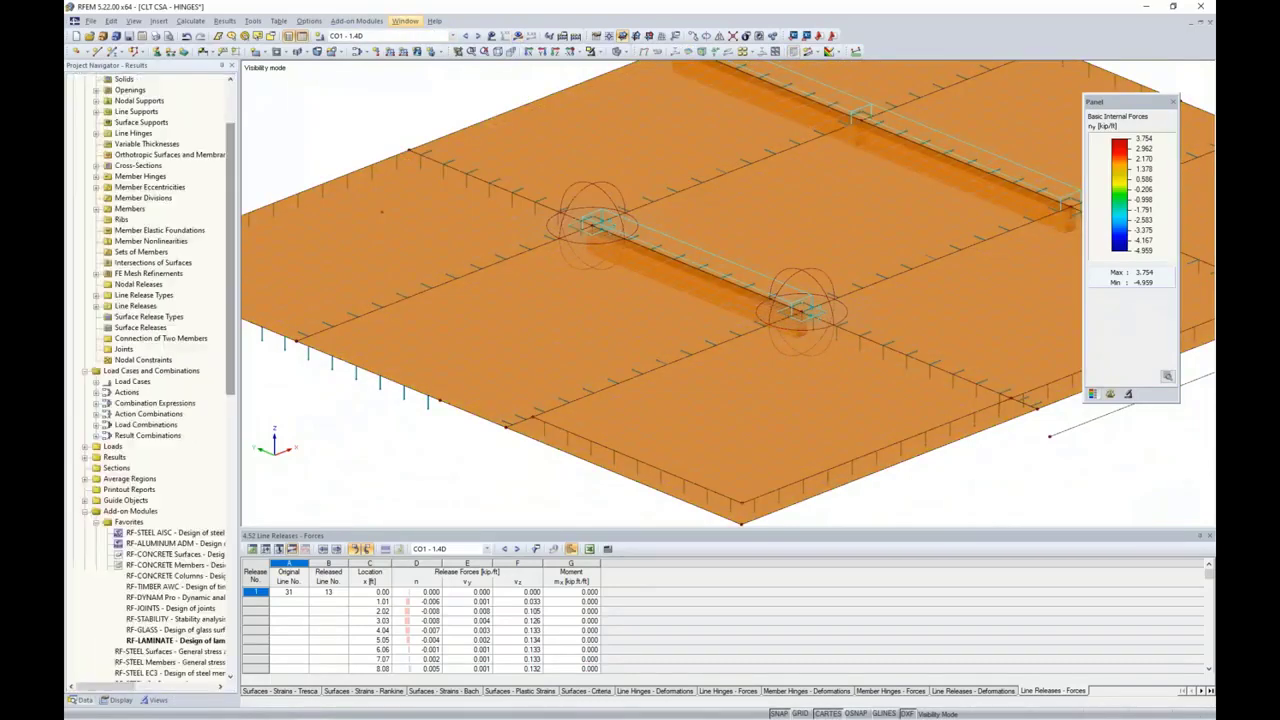
pyautogui.click(405, 21)
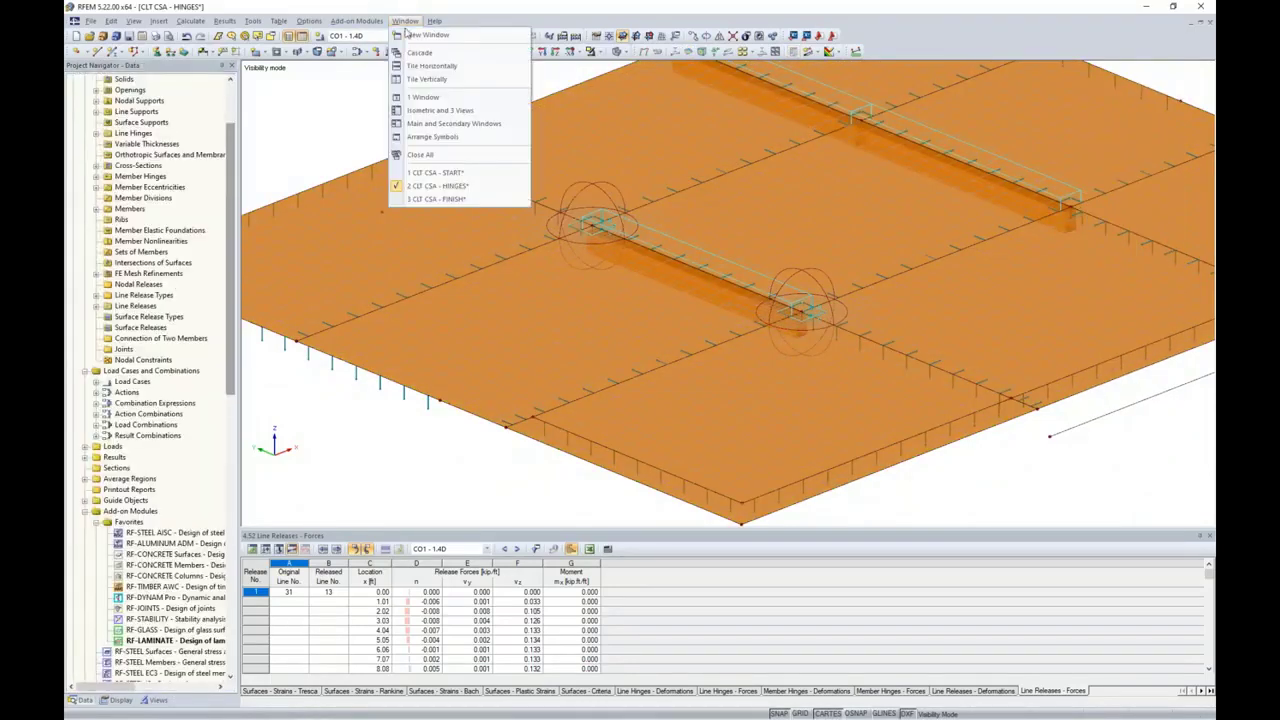
pyautogui.click(428, 200)
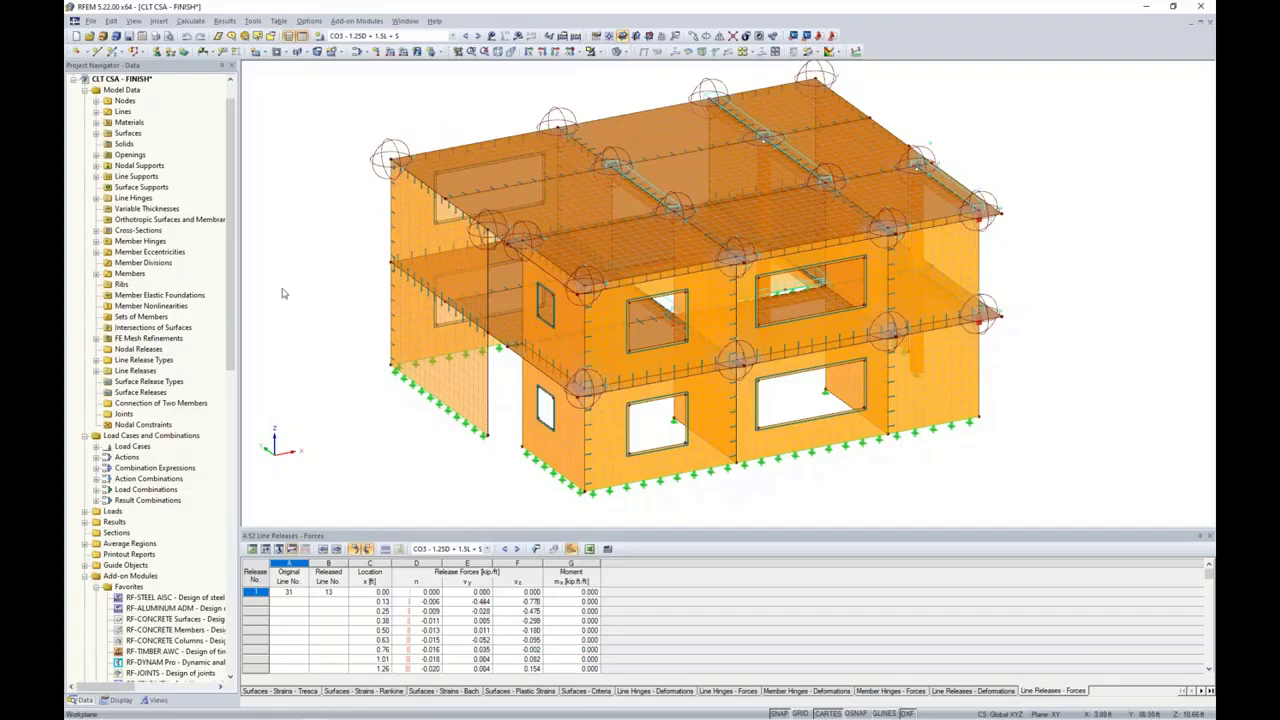
# Step: Open the RF-LAMINATE results and examine the details option that applies smoothed internal forces in the defined average regions
pyautogui.scroll(-5, 140, 396)
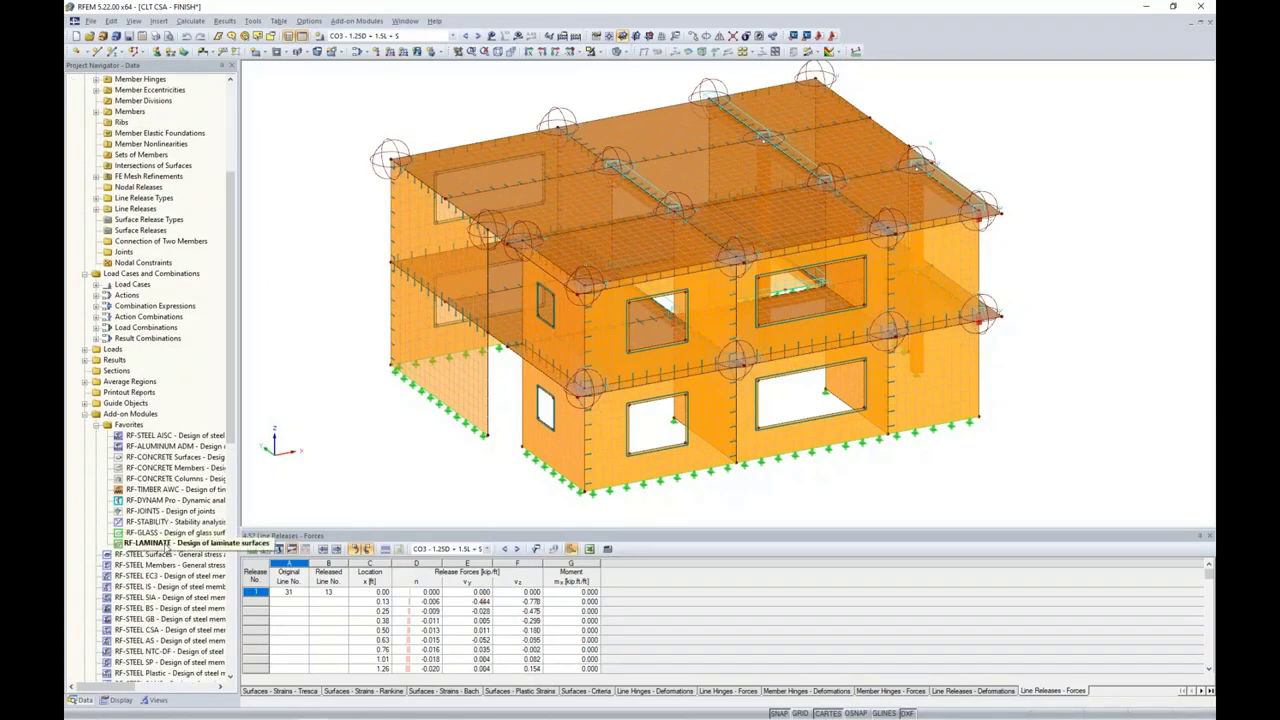
pyautogui.doubleClick(150, 543)
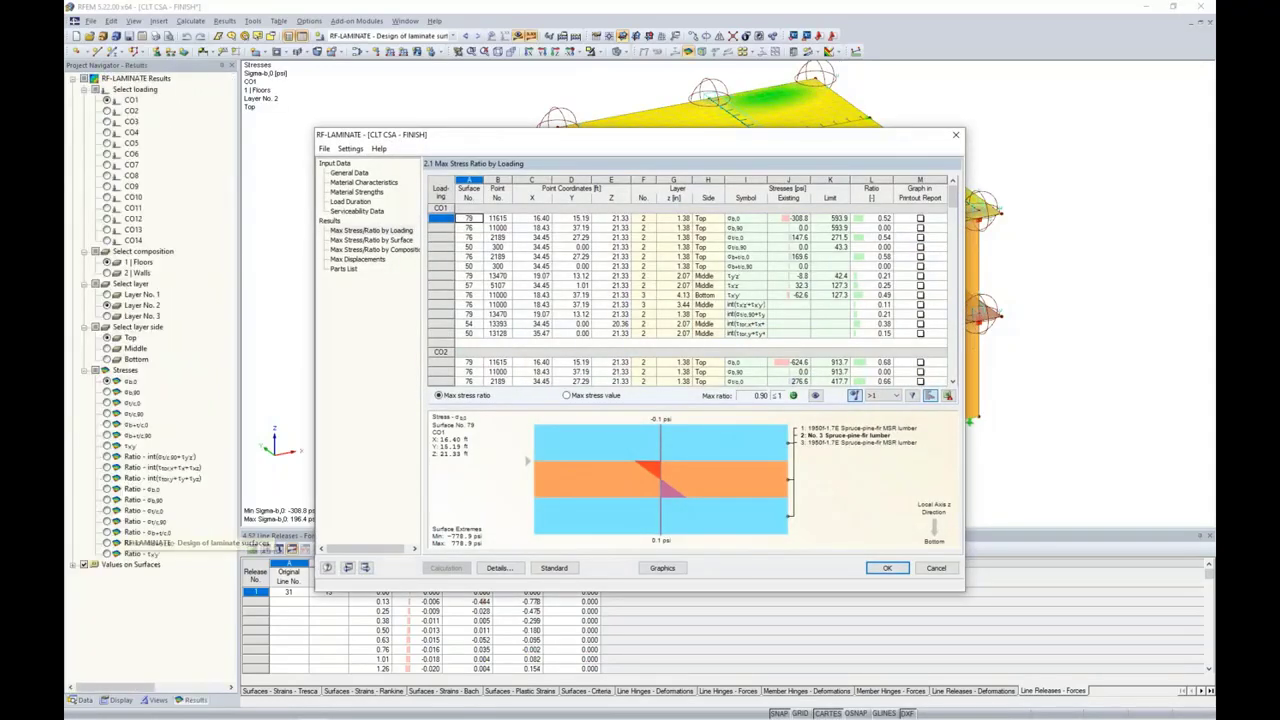
pyautogui.moveTo(632, 141); pyautogui.dragTo(673, 143)
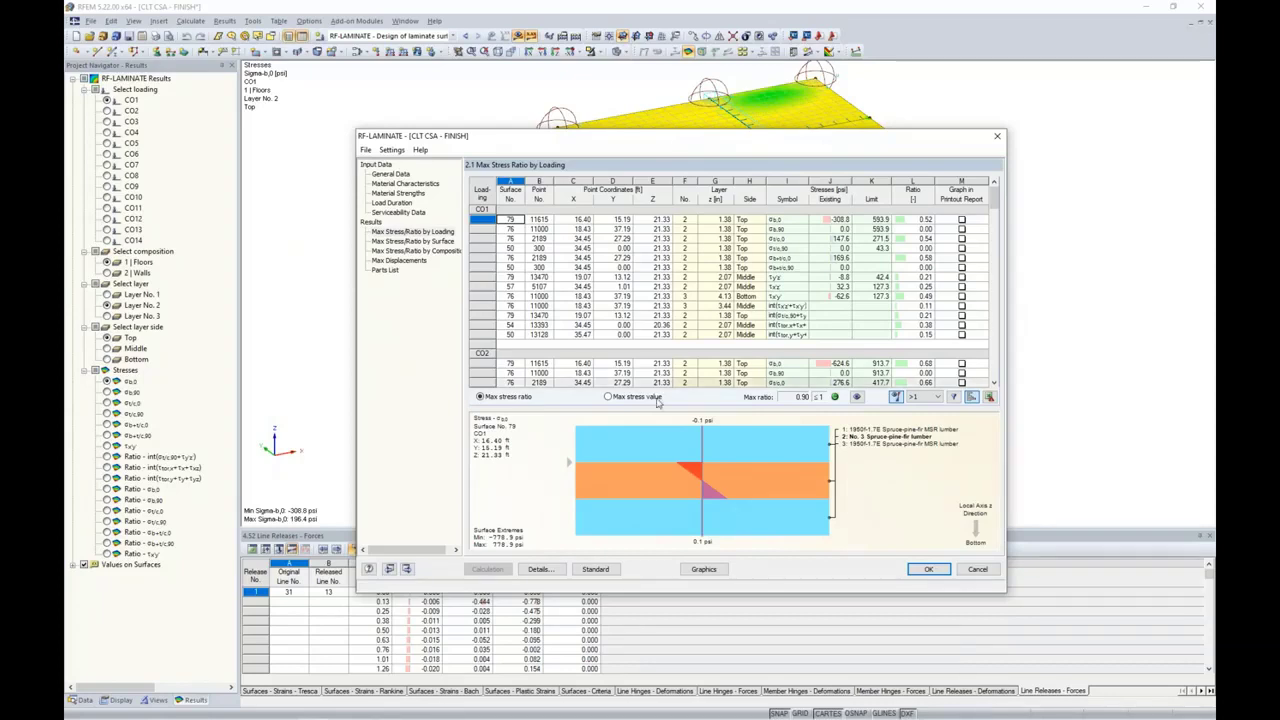
pyautogui.click(551, 569)
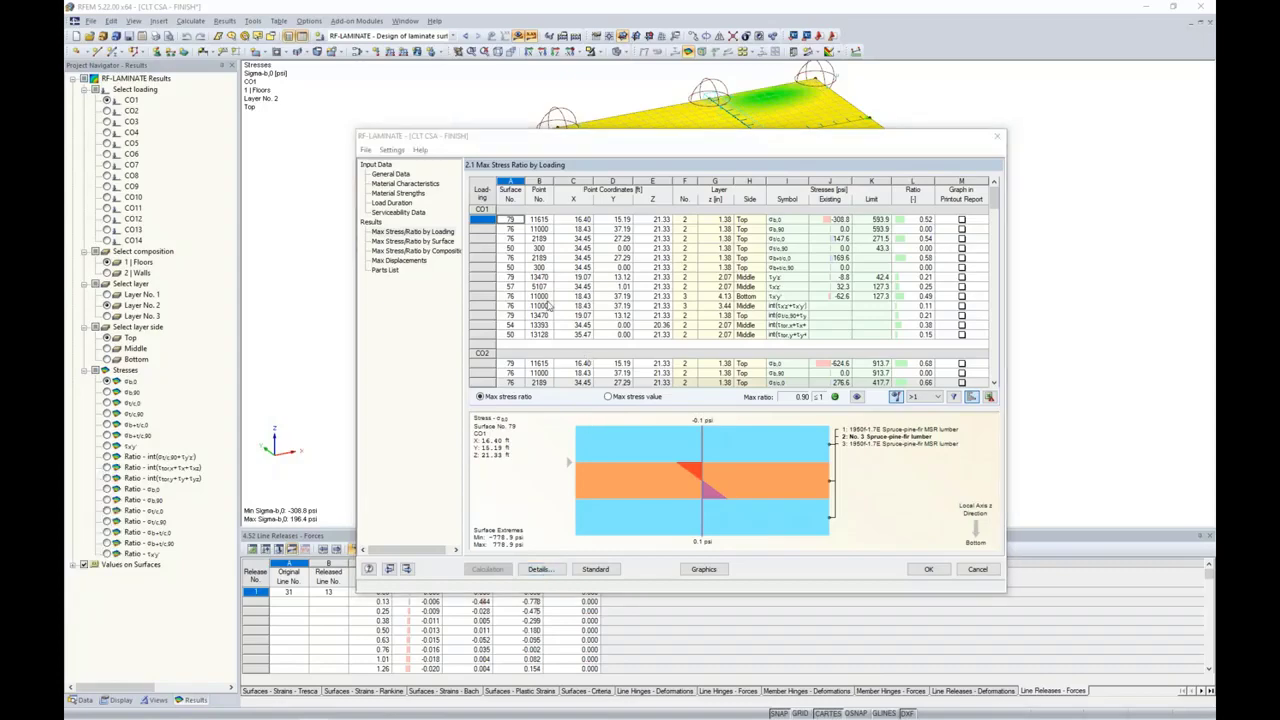
pyautogui.click(498, 180)
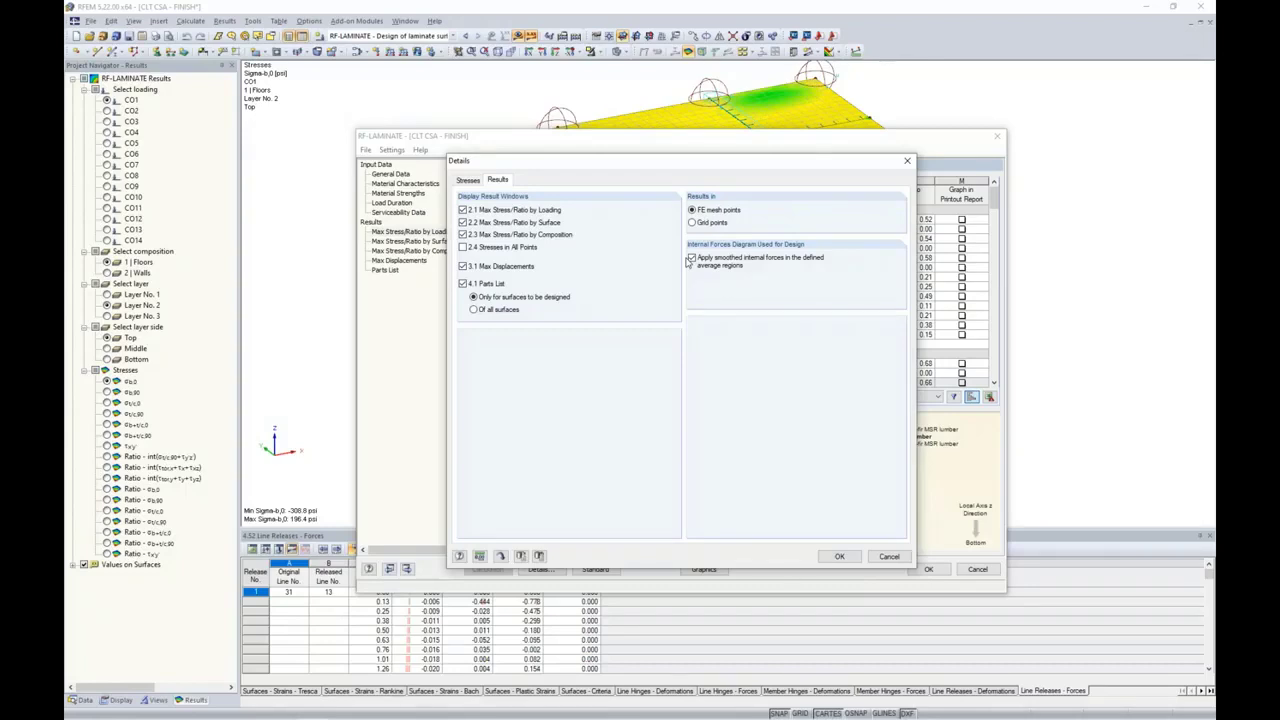
pyautogui.click(889, 556)
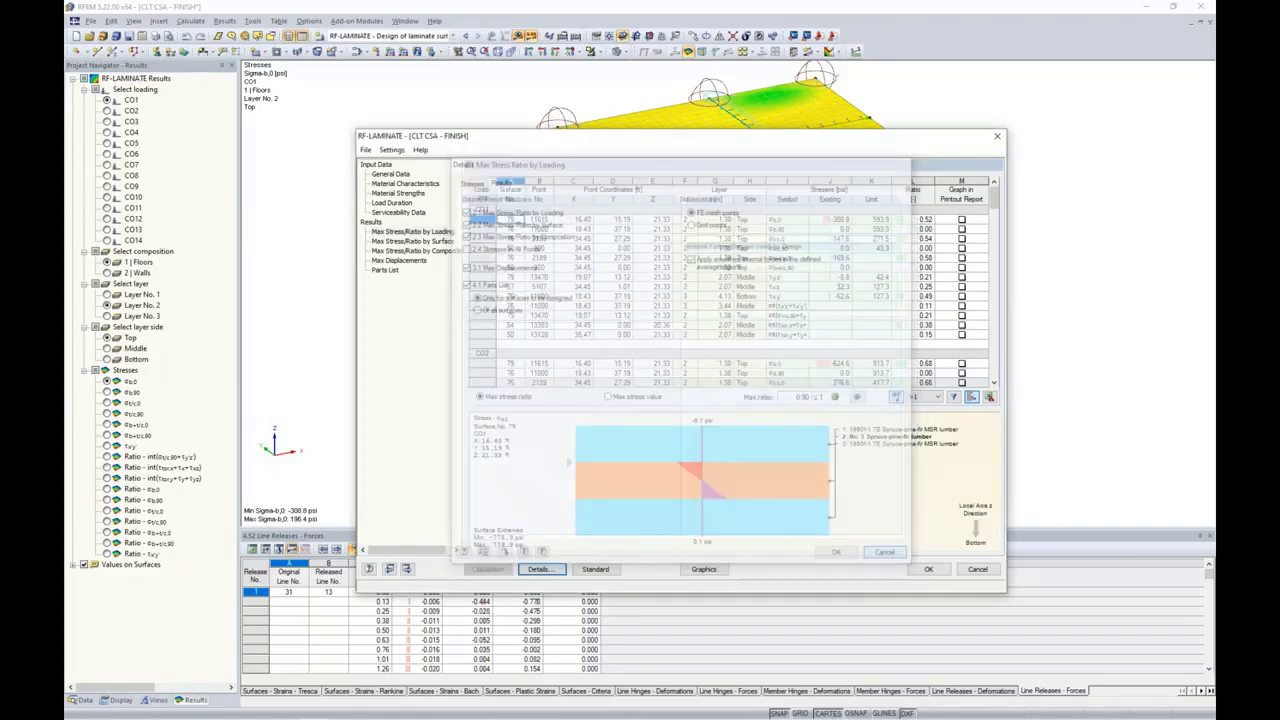
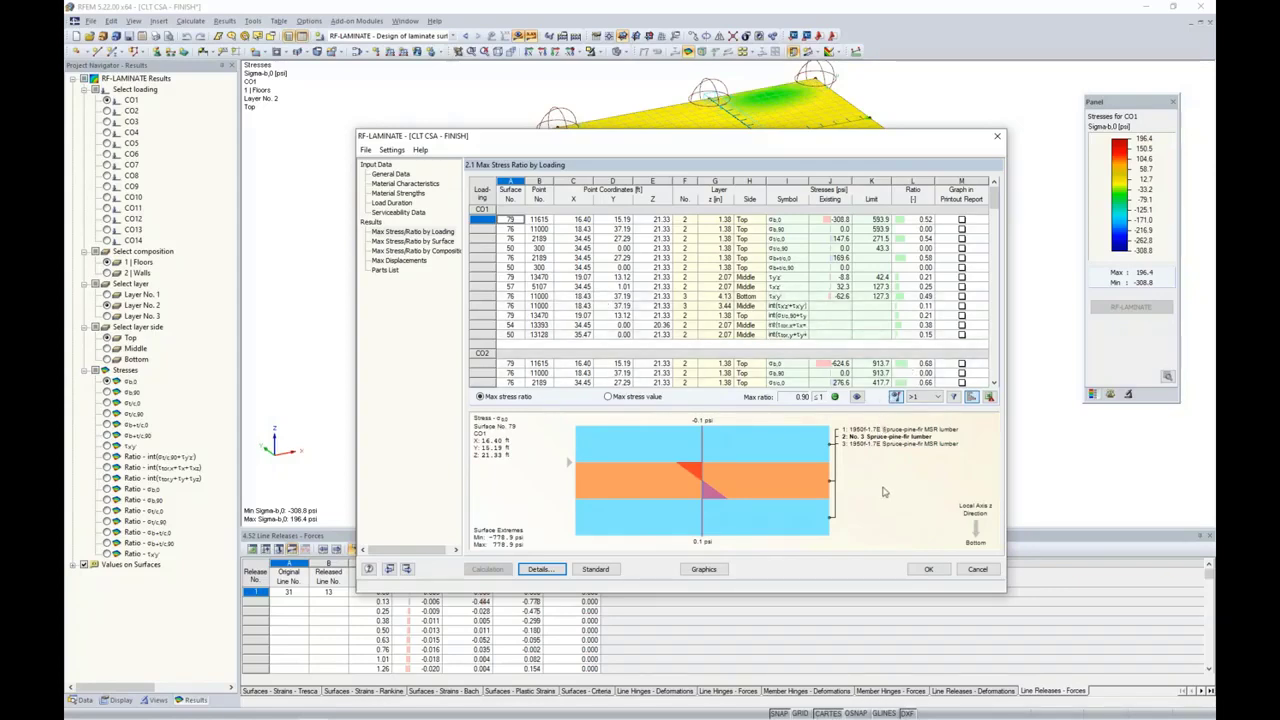
# Step: Leave the RF-LAMINATE module and show the results of load combination CO3 - 1.25D + 1.5L + S
pyautogui.click(929, 569)
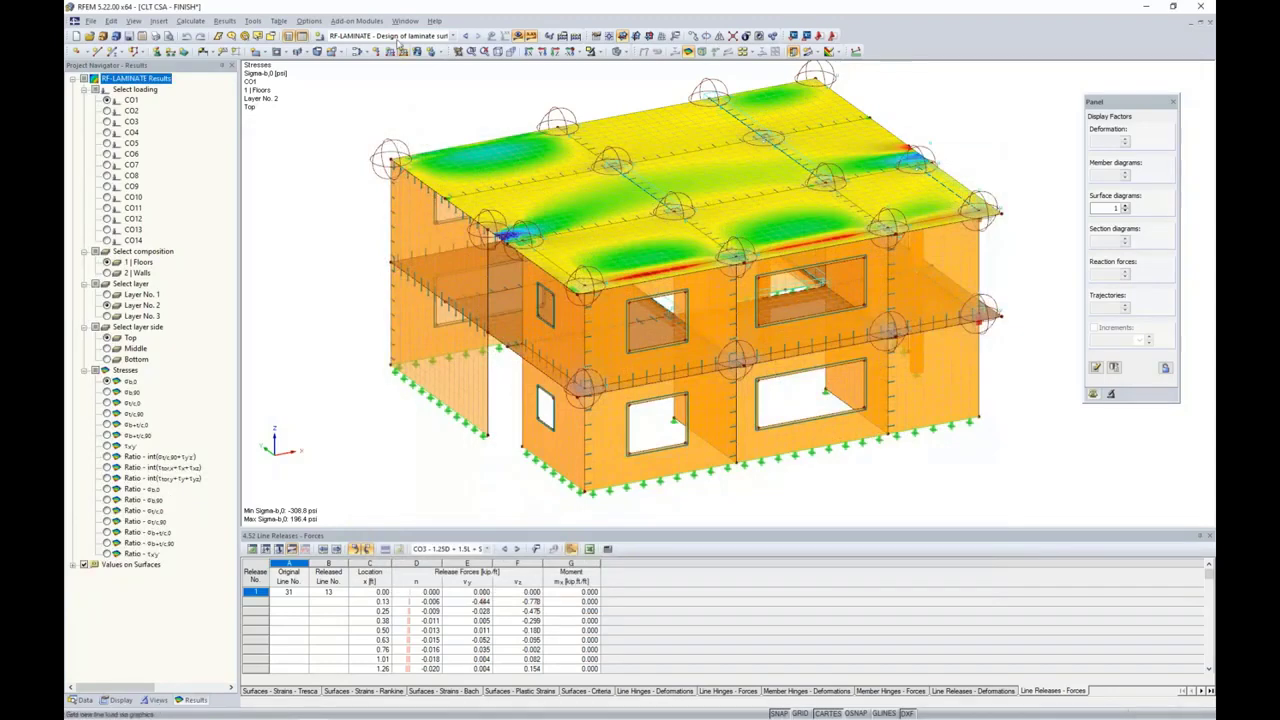
pyautogui.click(453, 35)
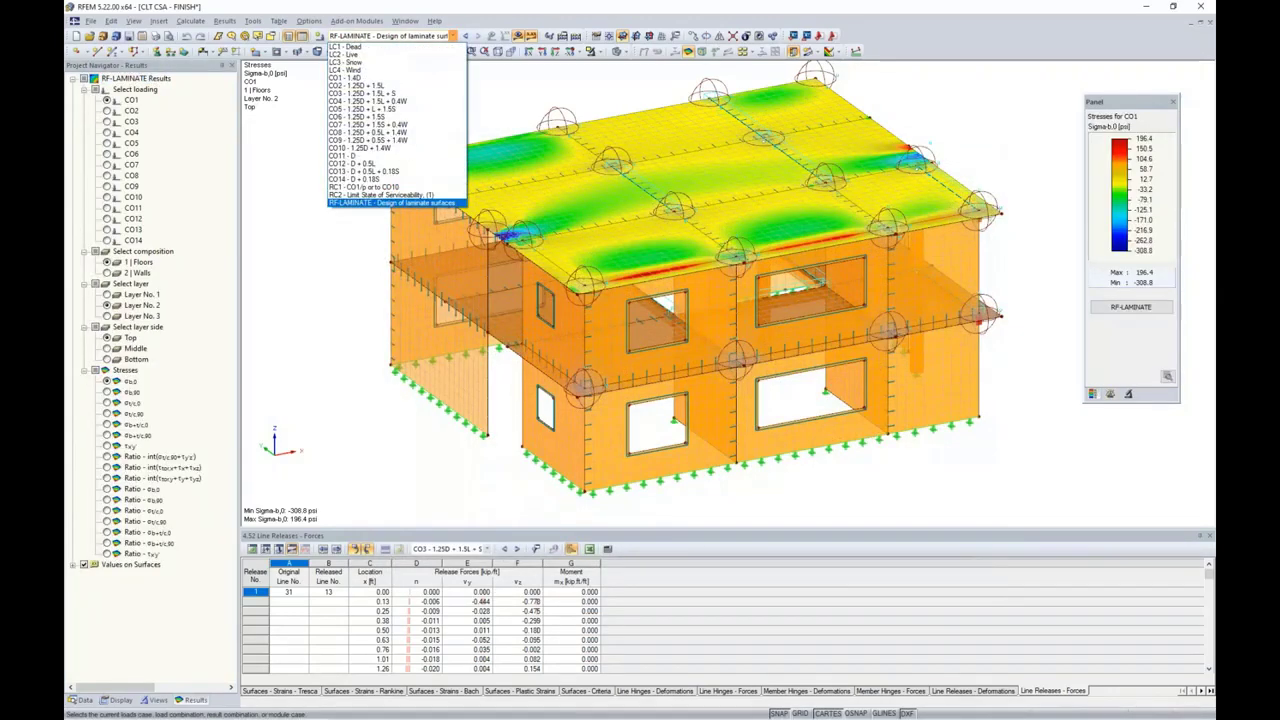
pyautogui.click(386, 95)
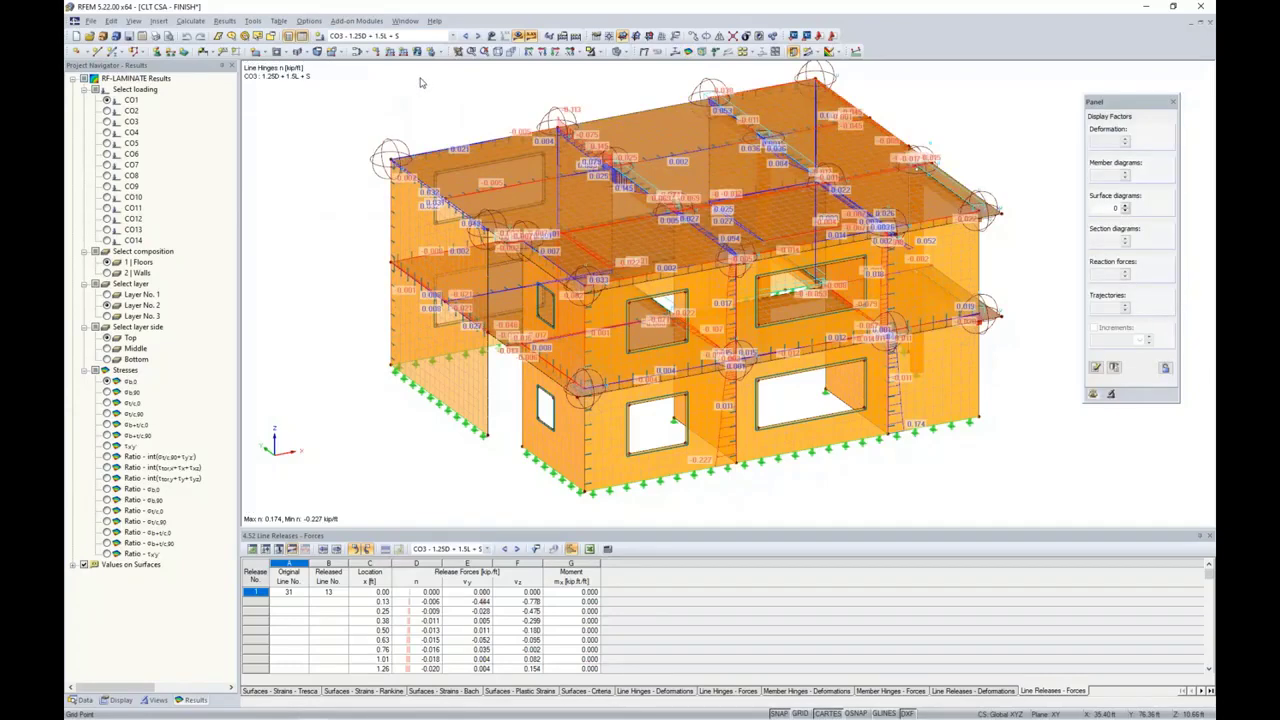
# Step: Turn off the release results and display the member internal forces Mz, viewing the building from the column side
pyautogui.click(85, 208)
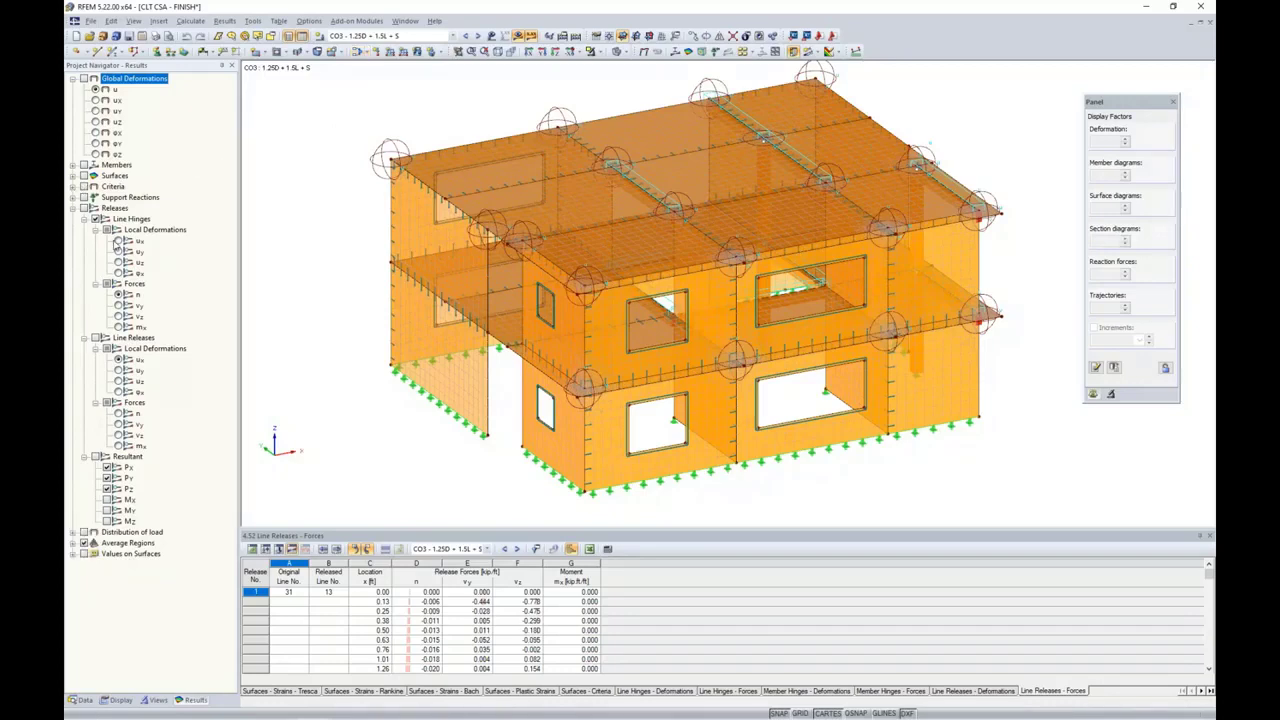
pyautogui.click(73, 208)
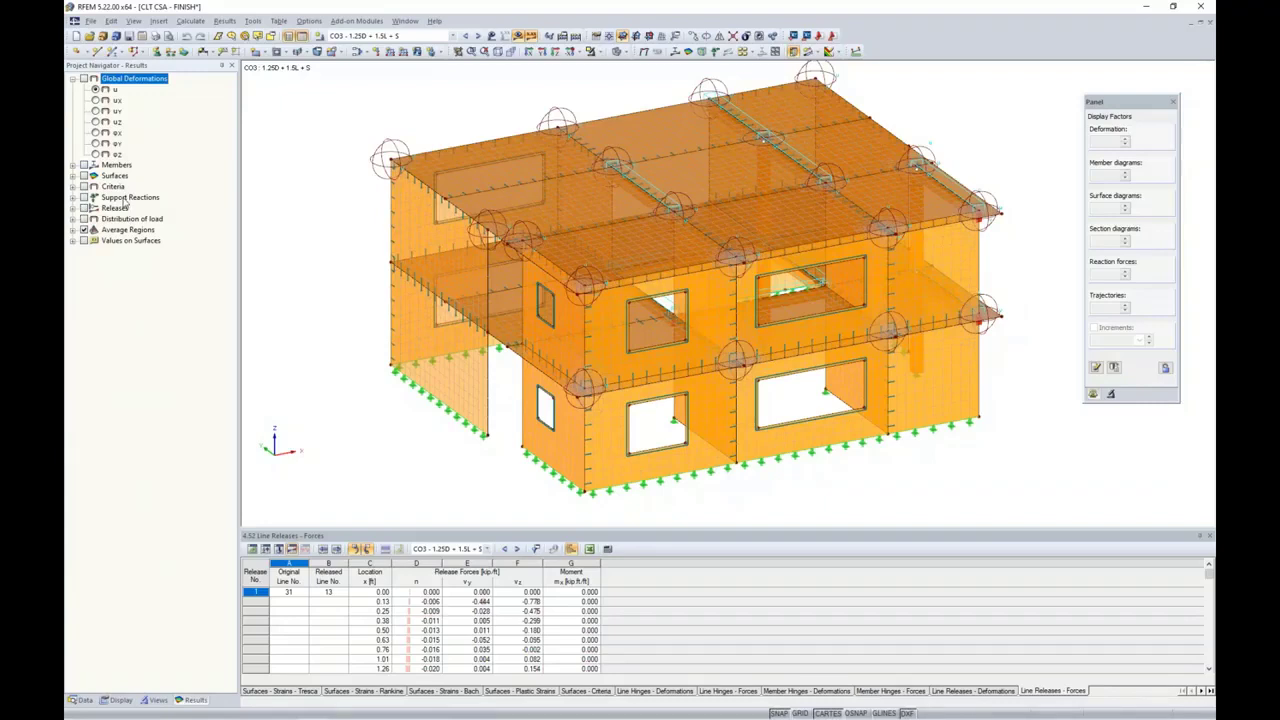
pyautogui.click(73, 165)
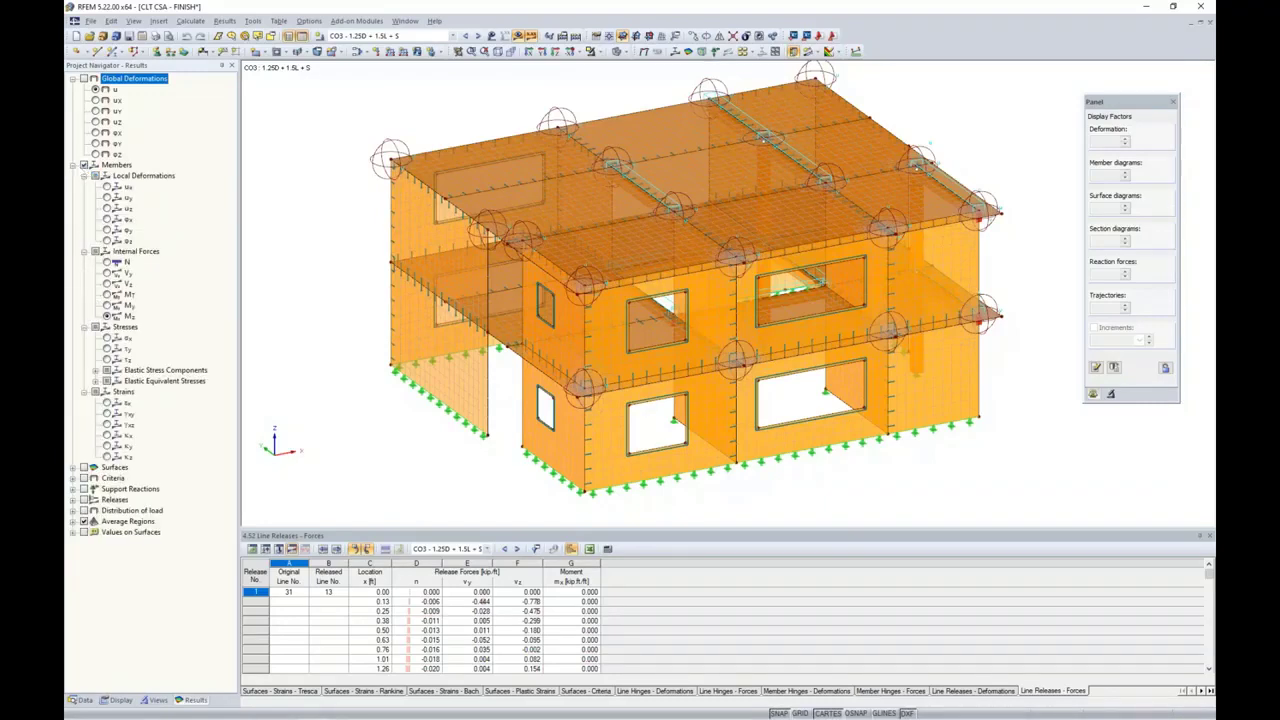
pyautogui.keyDown('ctrl'); pyautogui.moveTo(1007, 278); pyautogui.dragTo(720, 260, button='middle'); pyautogui.keyUp('ctrl')
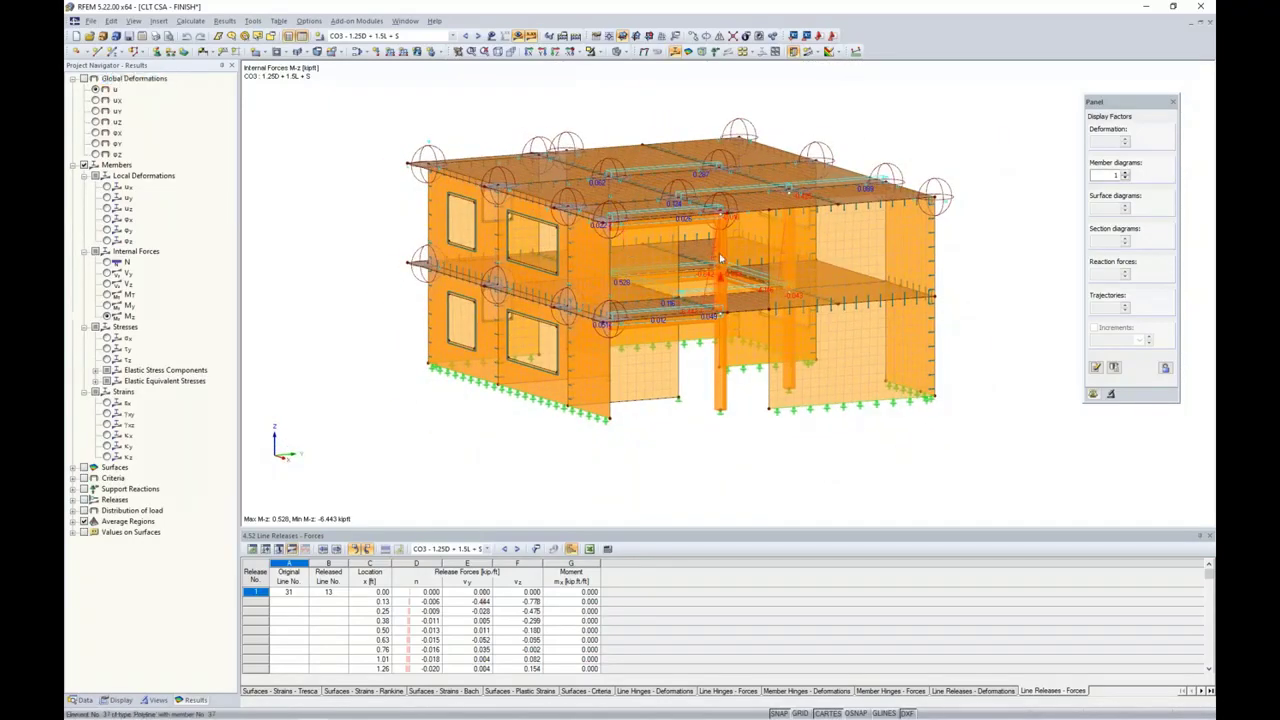
# Step: Isolate the selected upper-storey corner column so only its member results are displayed
pyautogui.click(601, 57)
pyautogui.click(614, 70)
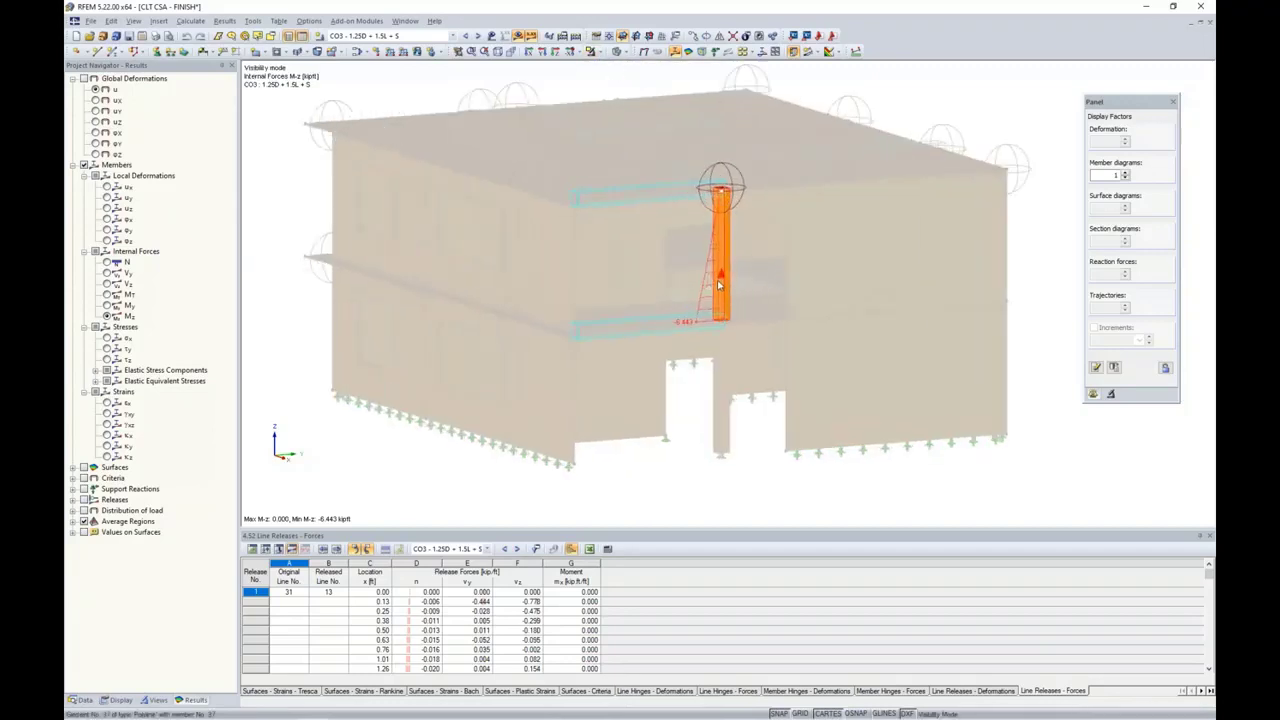
pyautogui.scroll(3, 718, 285)
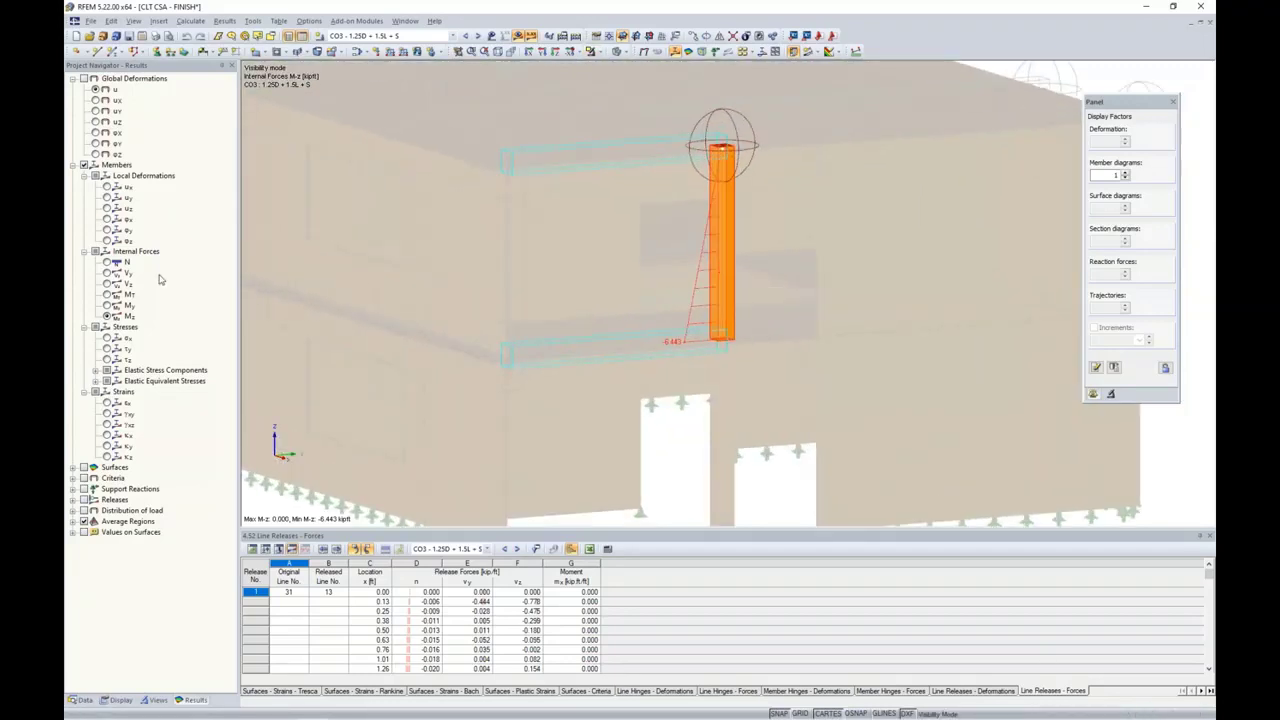
# Step: Review the isolated column's internal force diagrams for N, Vy, Vz and My
pyautogui.click(107, 262)
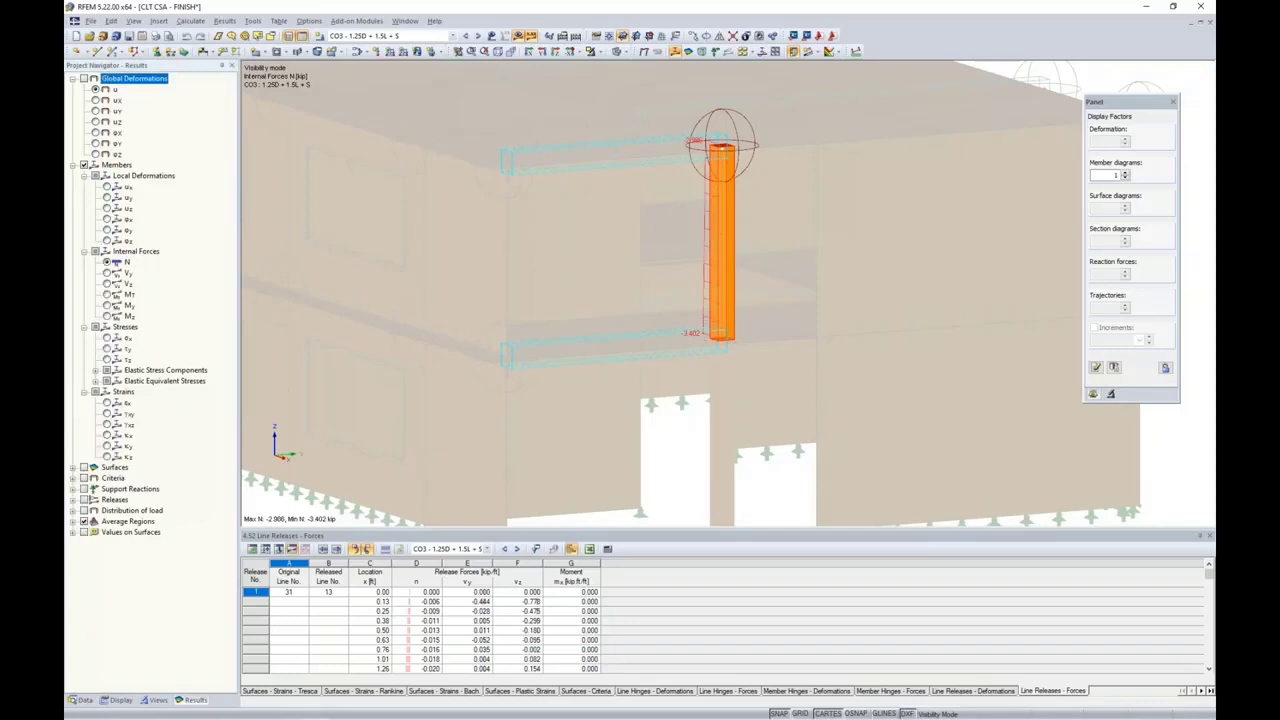
pyautogui.click(107, 273)
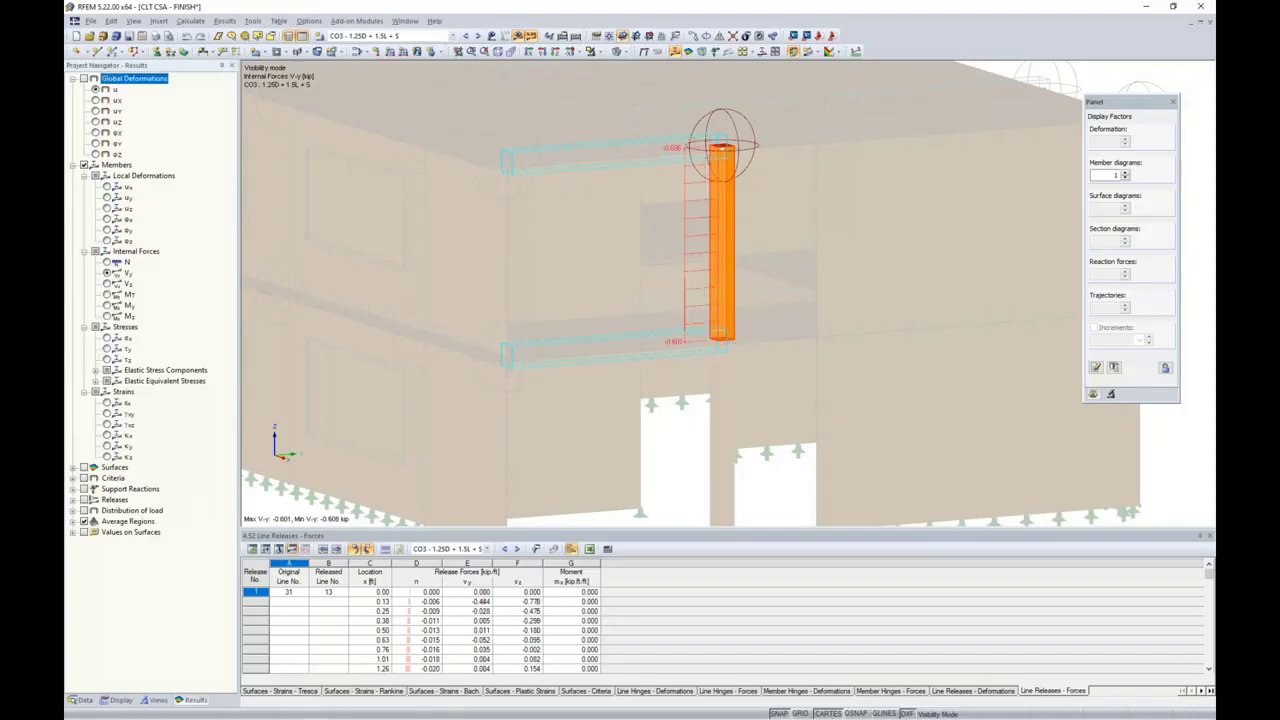
pyautogui.click(107, 284)
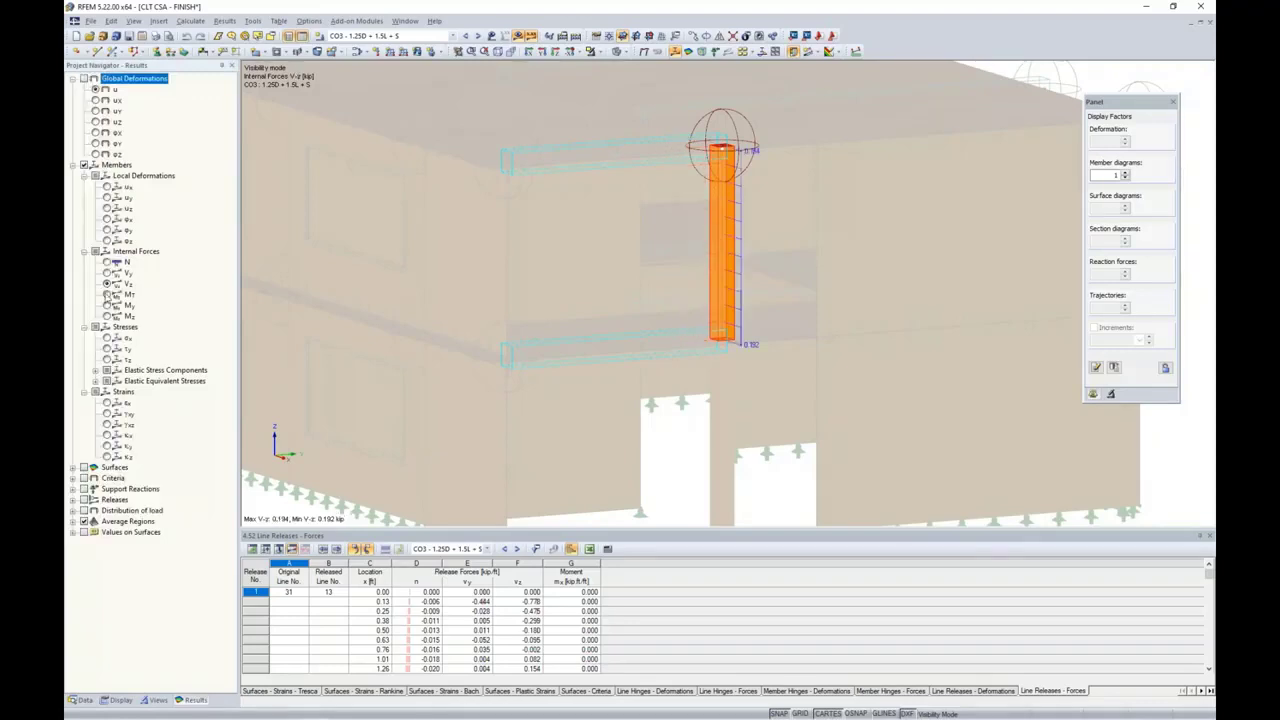
pyautogui.click(107, 305)
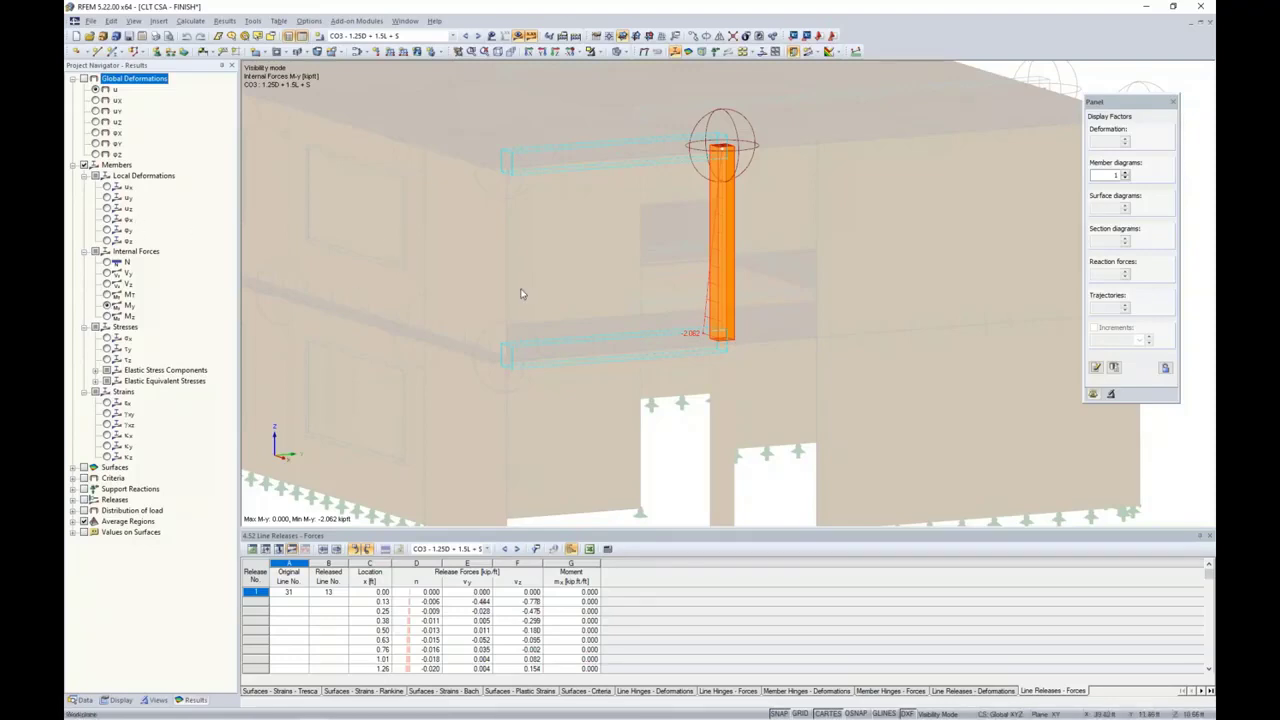
pyautogui.scroll(-3, 520, 293)
pyautogui.keyDown('ctrl'); pyautogui.moveTo(520, 293); pyautogui.dragTo(567, 333, button='middle'); pyautogui.keyUp('ctrl')
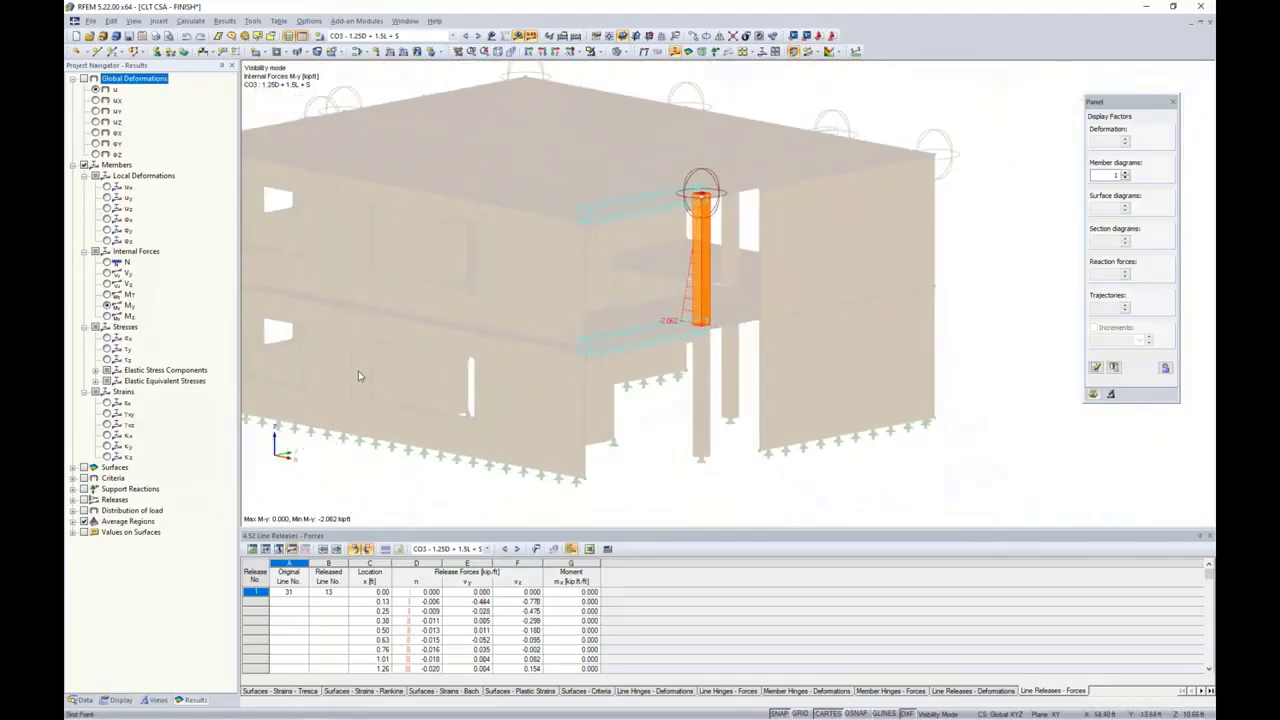
# Step: Turn off the member results and cancel the visibility mode to show the whole building again
pyautogui.click(84, 165)
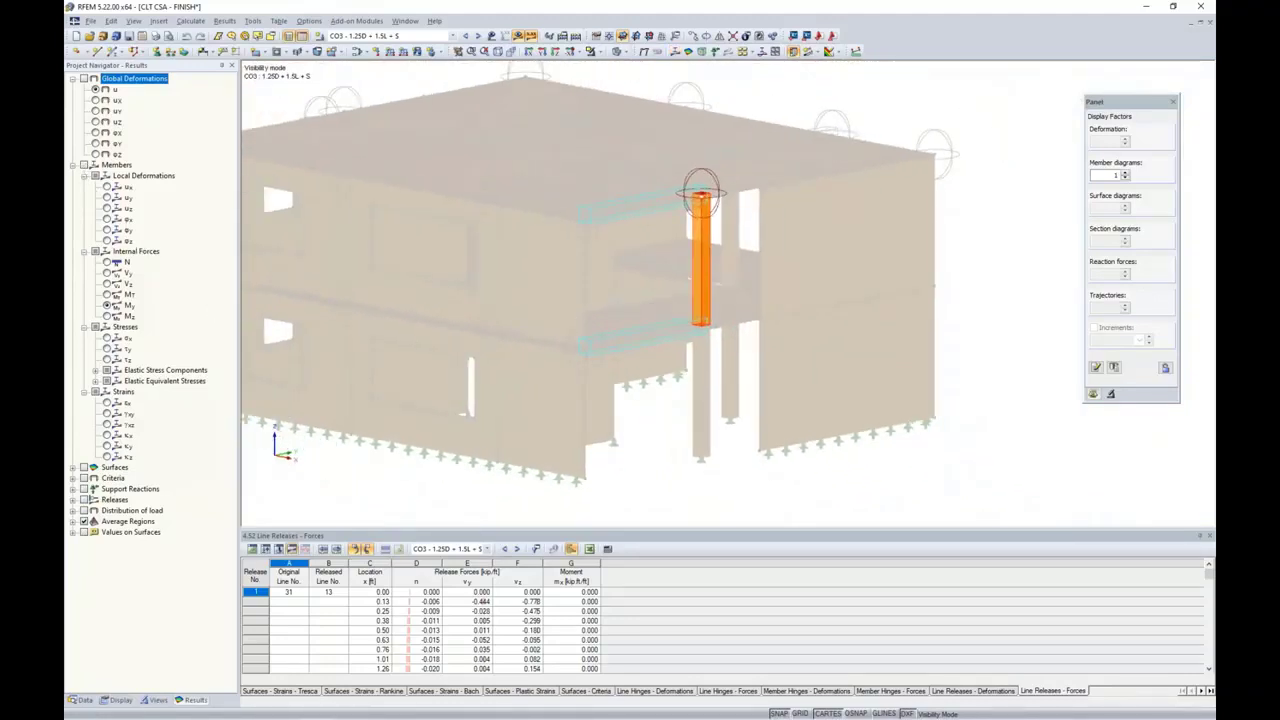
pyautogui.click(591, 51)
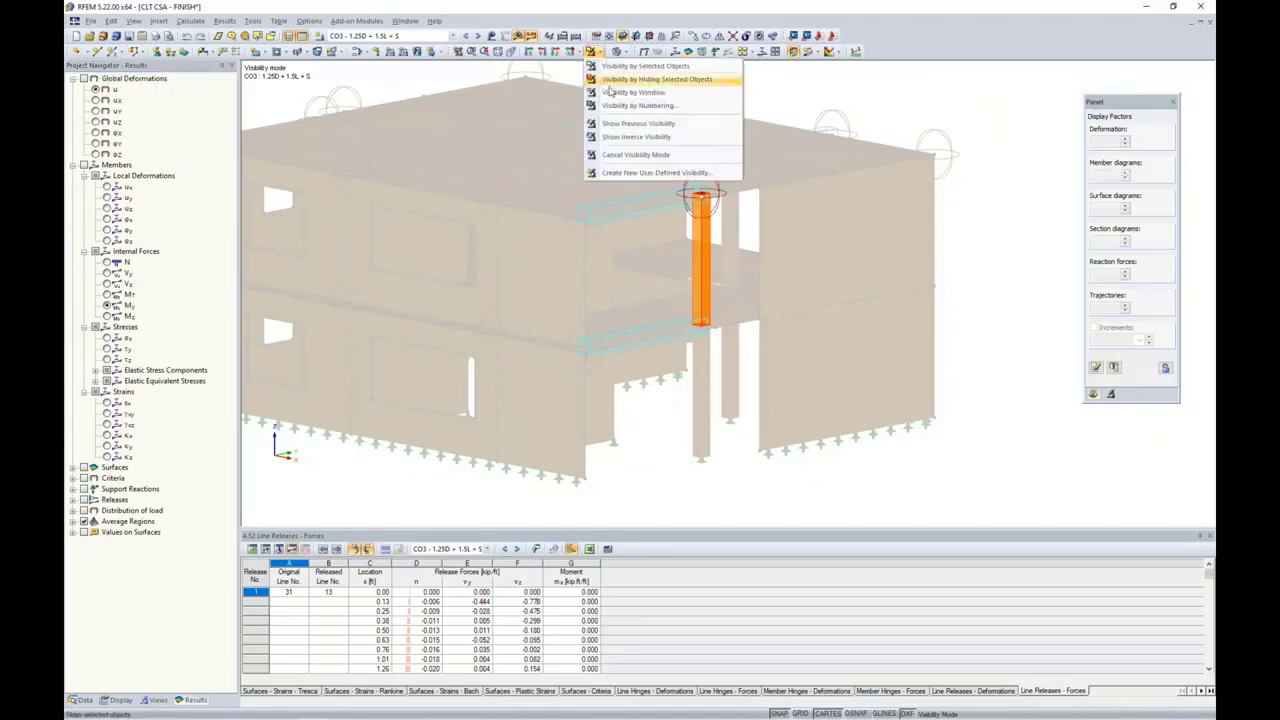
pyautogui.click(620, 158)
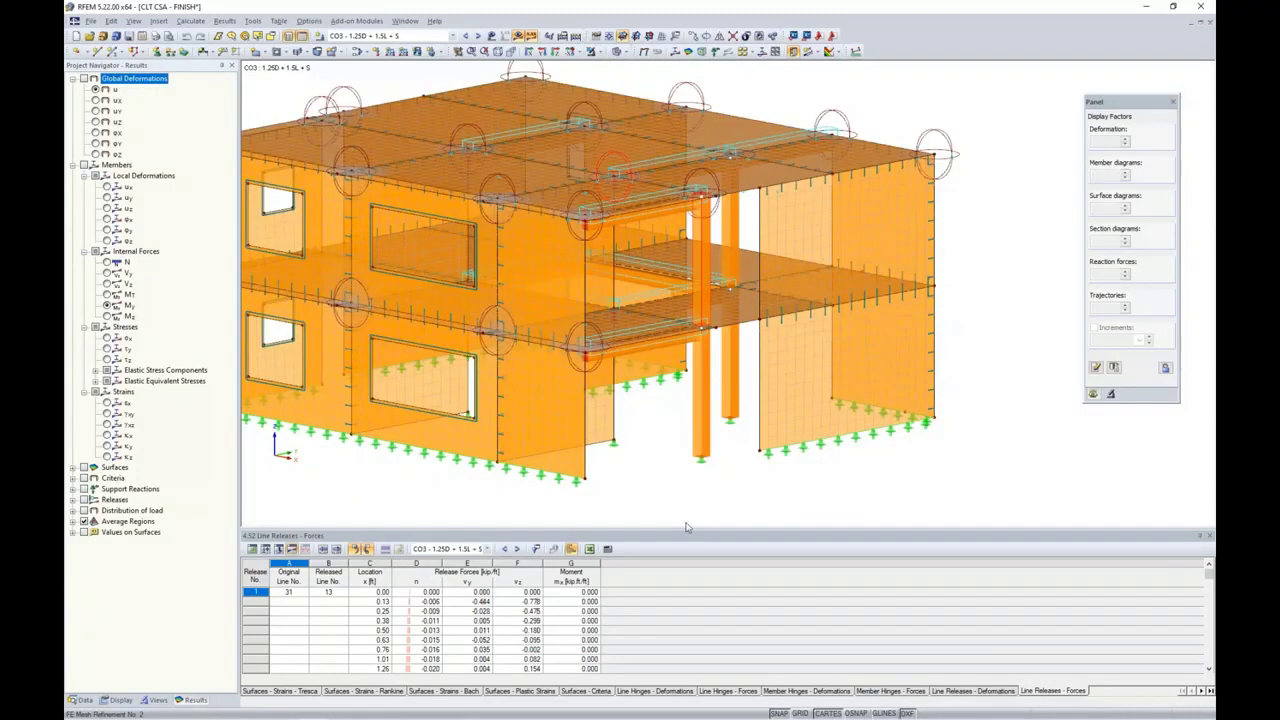
pyautogui.moveTo(669, 487); pyautogui.dragTo(782, 475, button='middle')
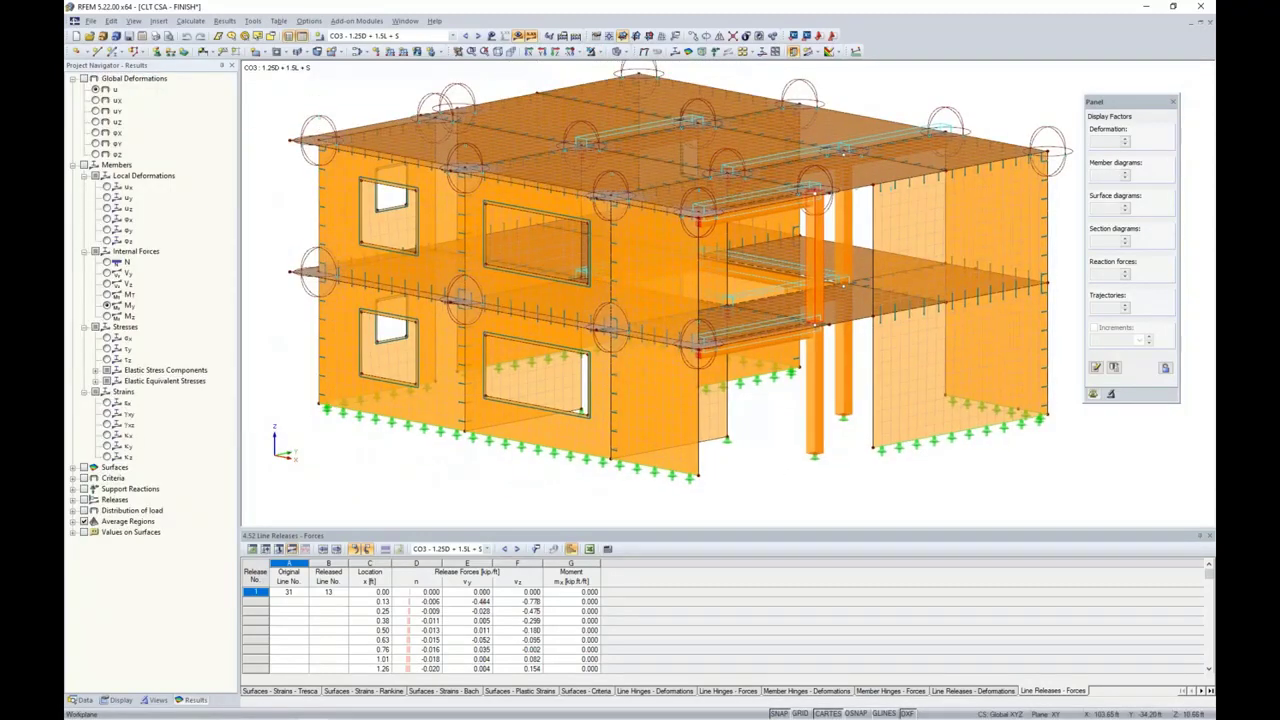
# Step: Hide the FE mesh refinements and the FE mesh in the model display
pyautogui.click(117, 700)
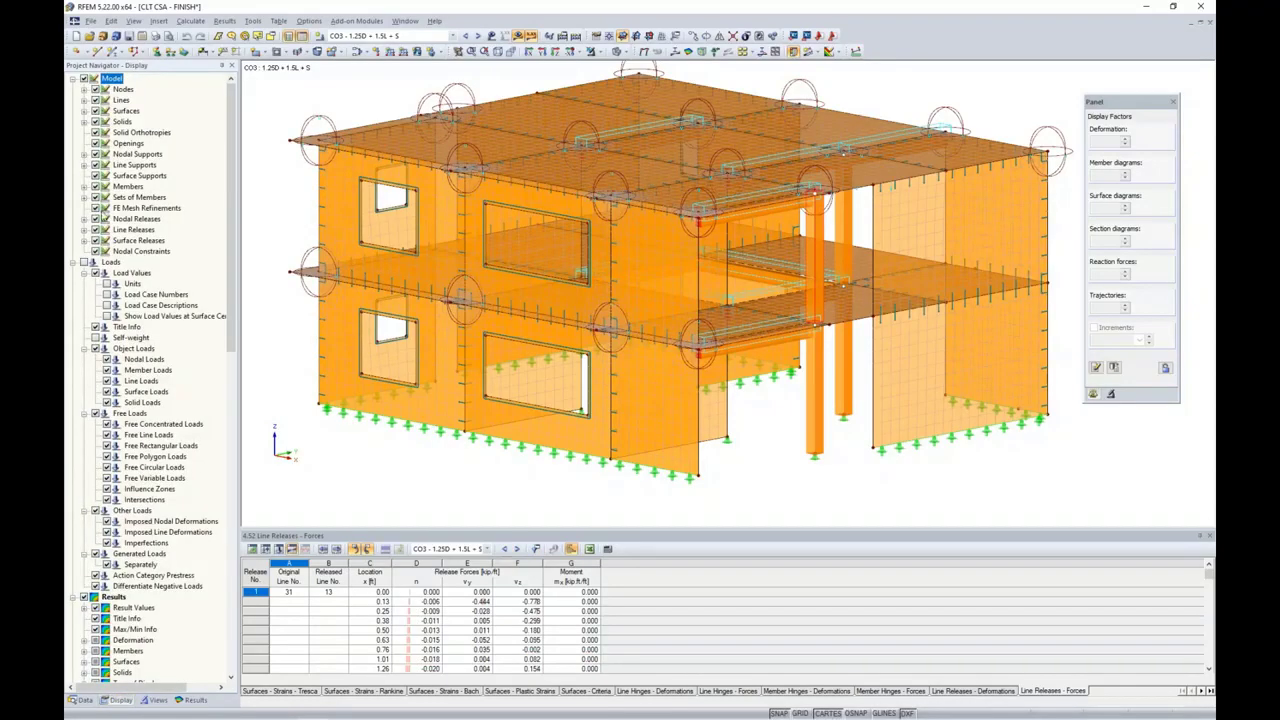
pyautogui.click(95, 208)
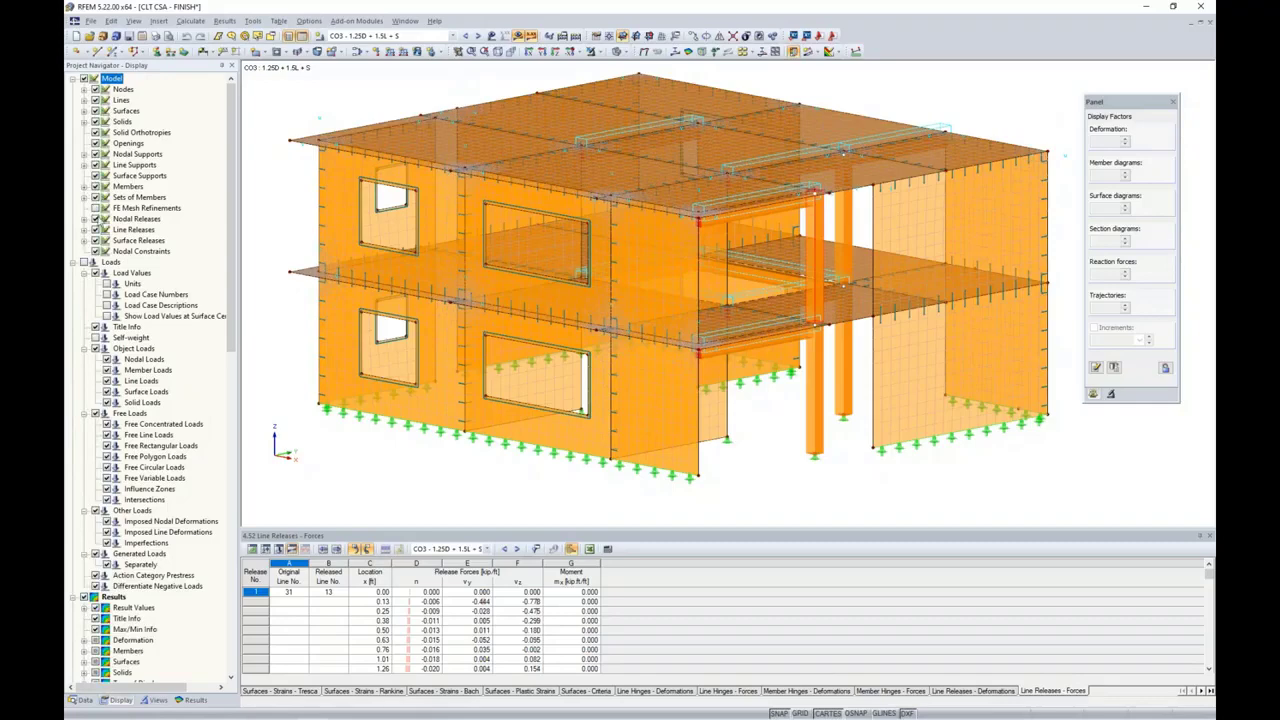
pyautogui.scroll(-8, 143, 434)
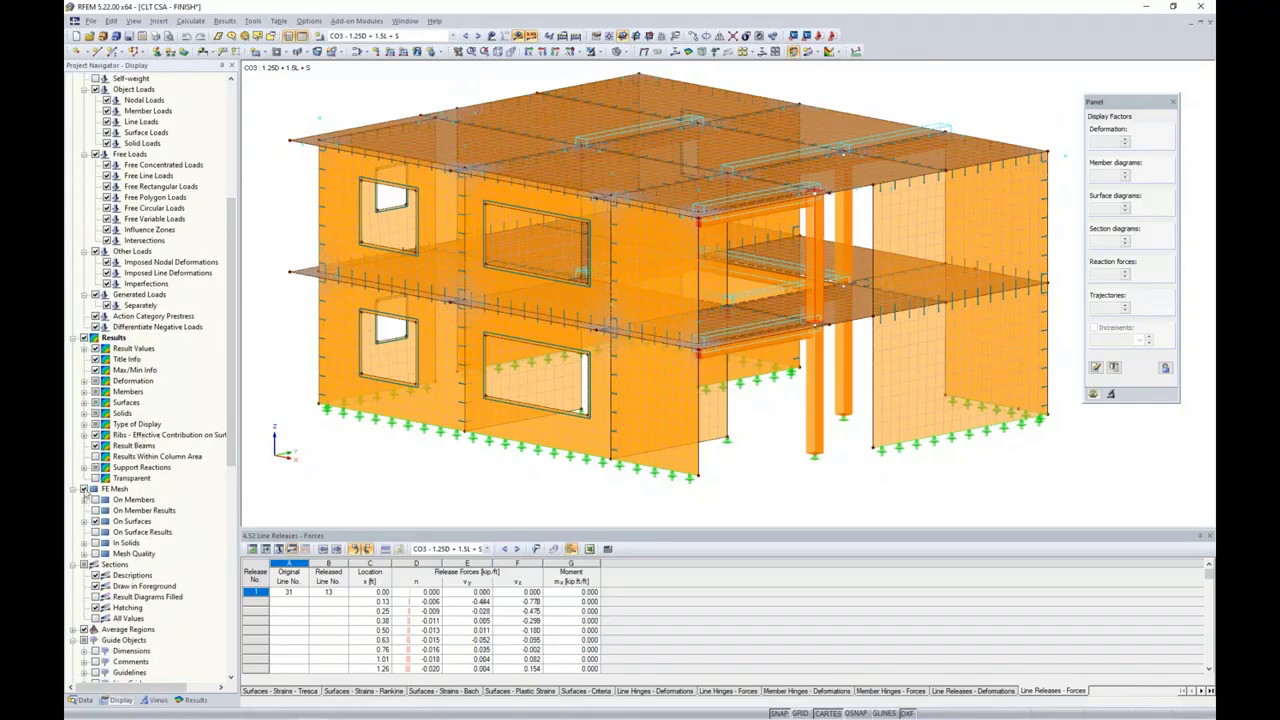
pyautogui.click(84, 489)
pyautogui.scroll(-2, 130, 530)
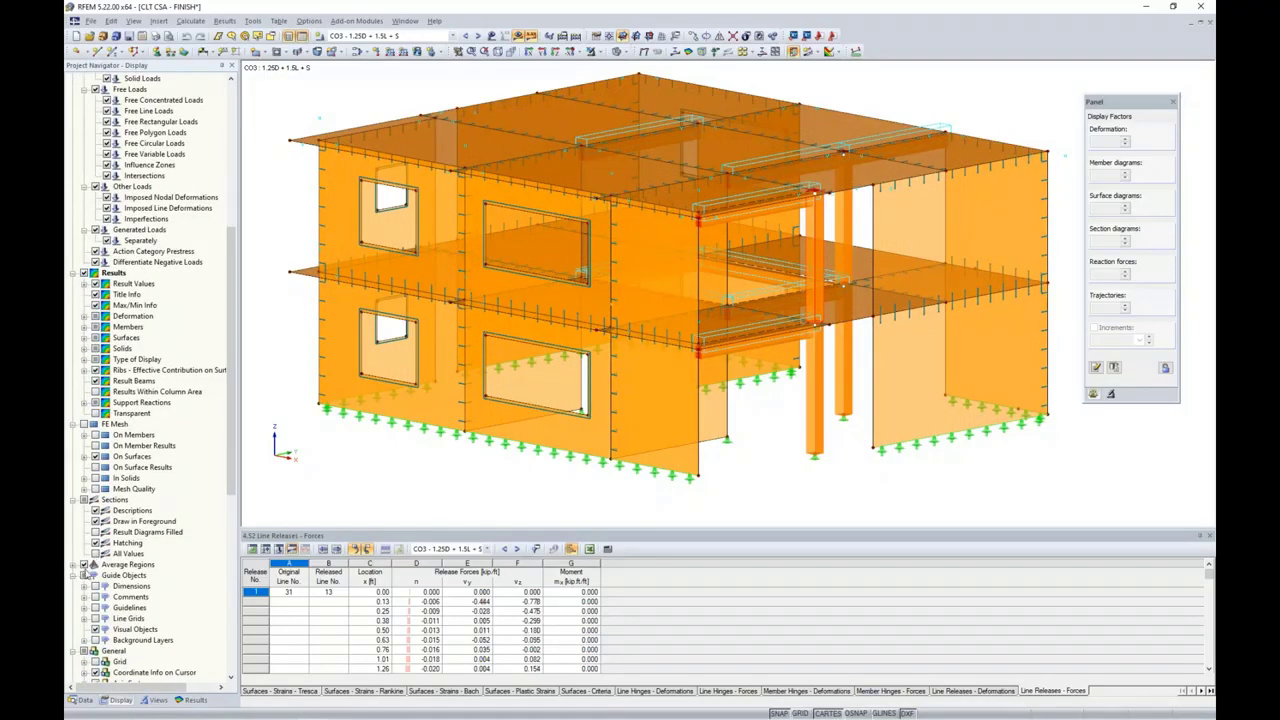
# Step: Return to the result settings and expand the release results to list the line hinge deformations and forces
pyautogui.click(195, 699)
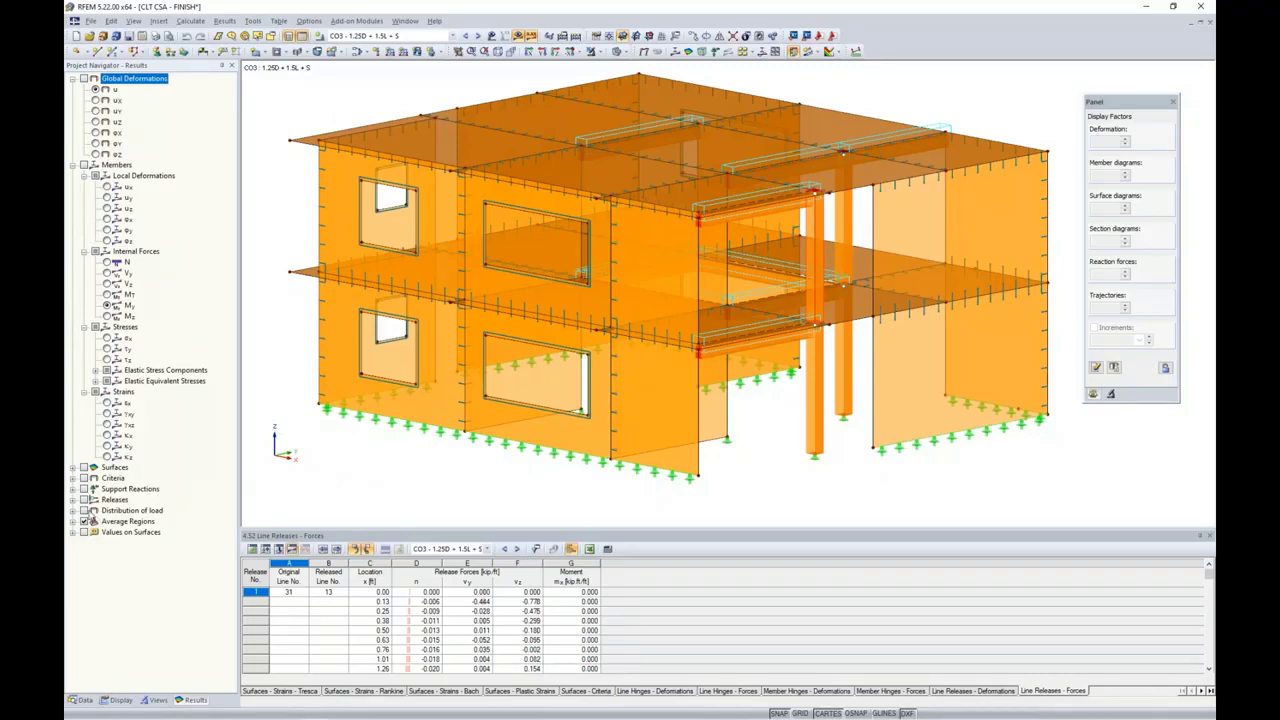
pyautogui.click(72, 501)
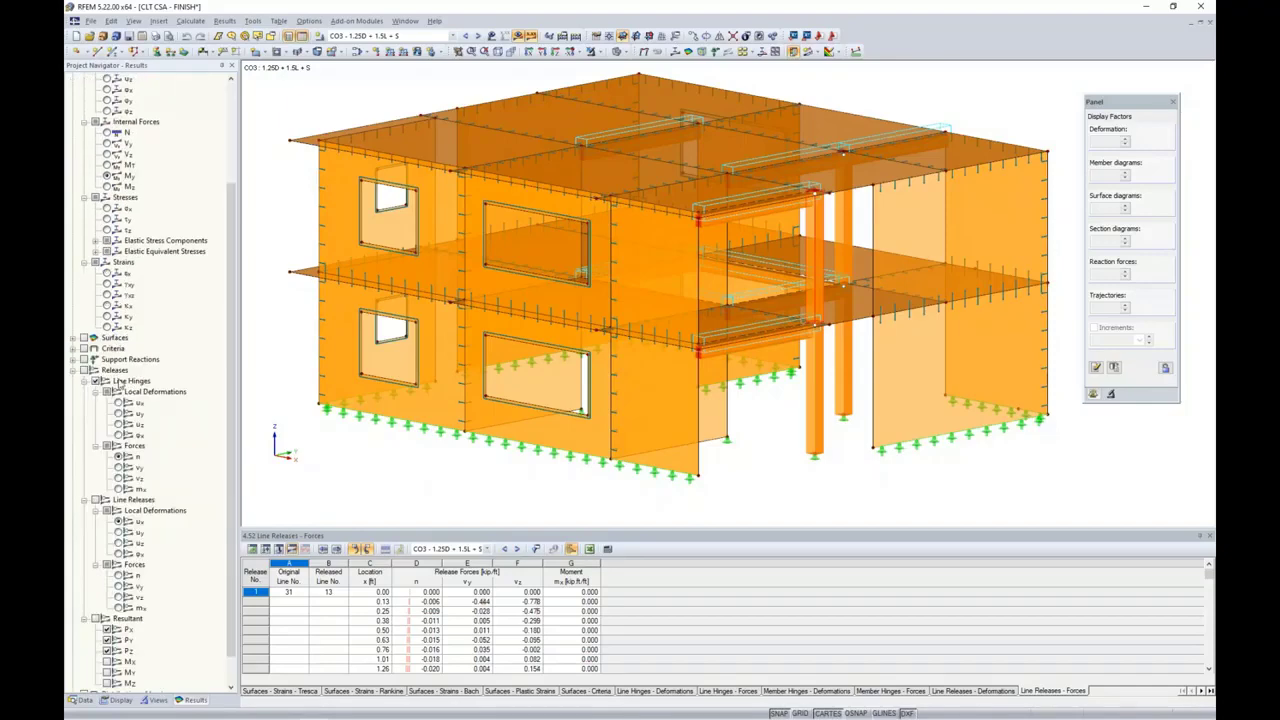
pyautogui.scroll(-1, 119, 384)
# Step: Isolate the three adjoining ground-floor wall panels on the windowed side of the building
pyautogui.keyDown('ctrl'); pyautogui.moveTo(415, 454); pyautogui.dragTo(940, 355, button='middle'); pyautogui.keyUp('ctrl')
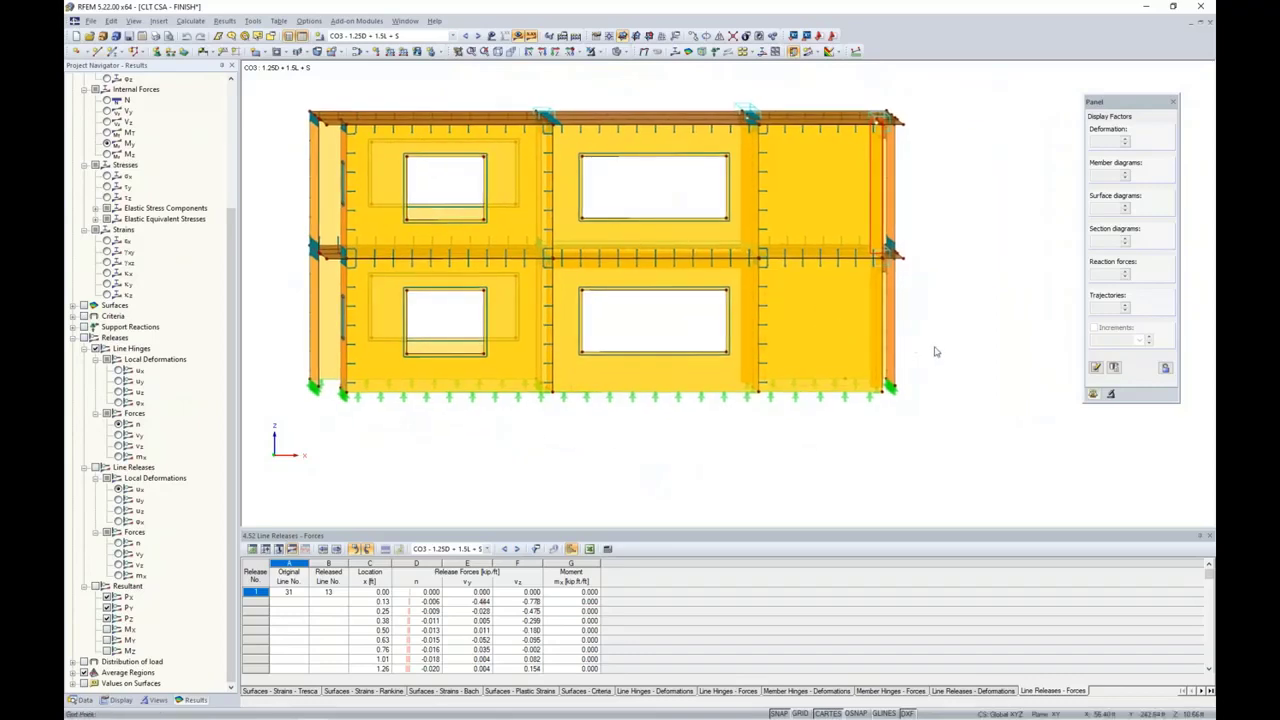
pyautogui.click(830, 377)
pyautogui.keyDown('ctrl'); pyautogui.click(692, 390); pyautogui.keyUp('ctrl')
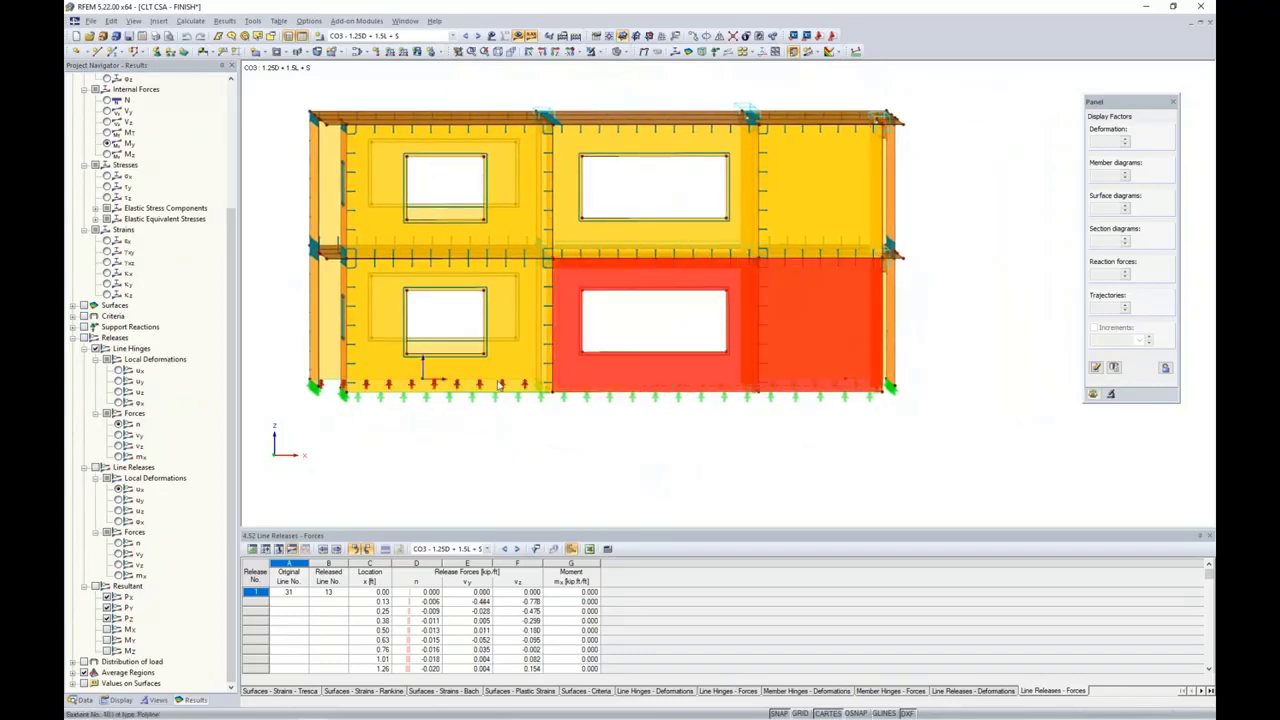
pyautogui.keyDown('ctrl'); pyautogui.click(500, 383); pyautogui.keyUp('ctrl')
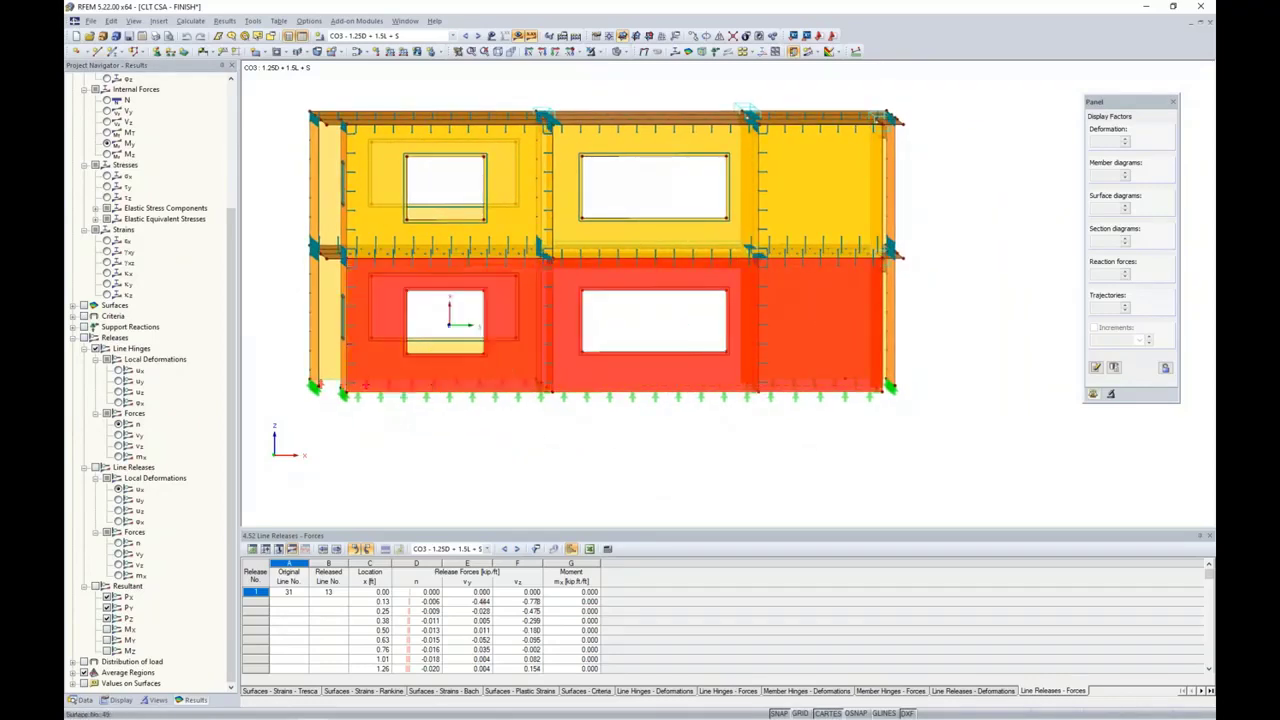
pyautogui.click(591, 51)
pyautogui.click(640, 64)
pyautogui.click(554, 427)
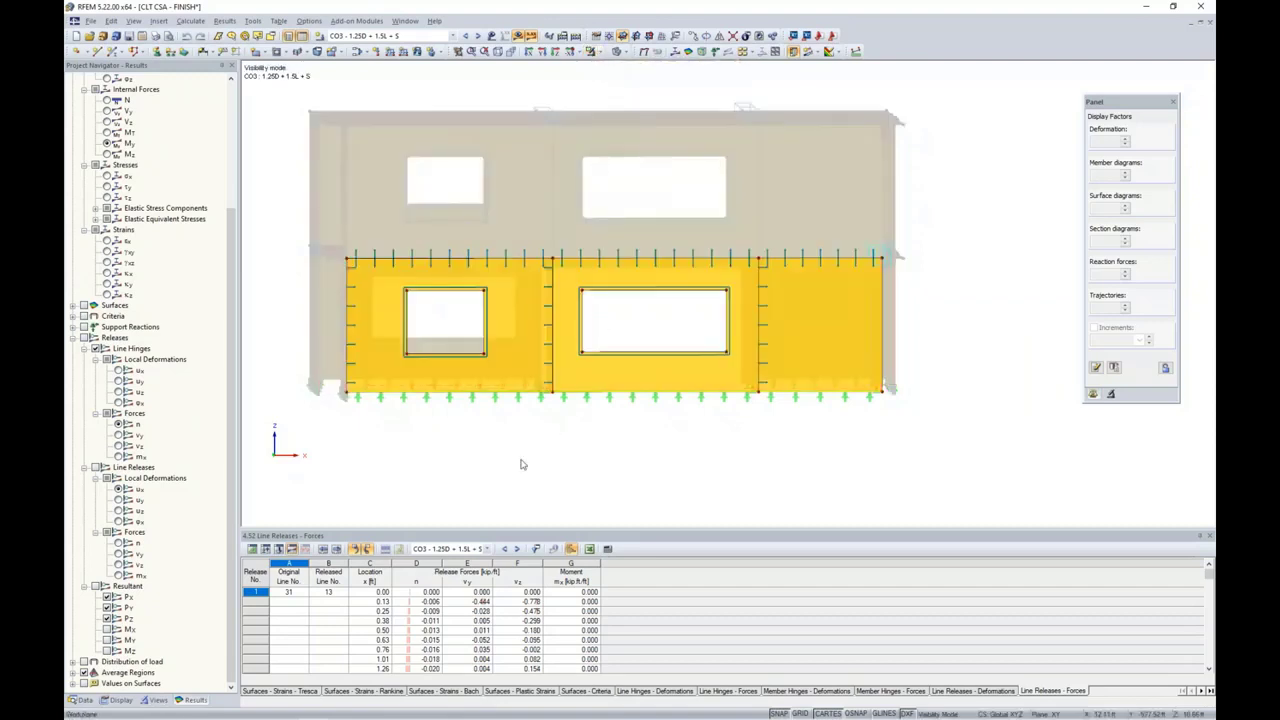
# Step: Turn on the release results and review the walls' line hinge local deformations ux, uy and uz
pyautogui.moveTo(797, 429); pyautogui.dragTo(780, 437, button='middle')
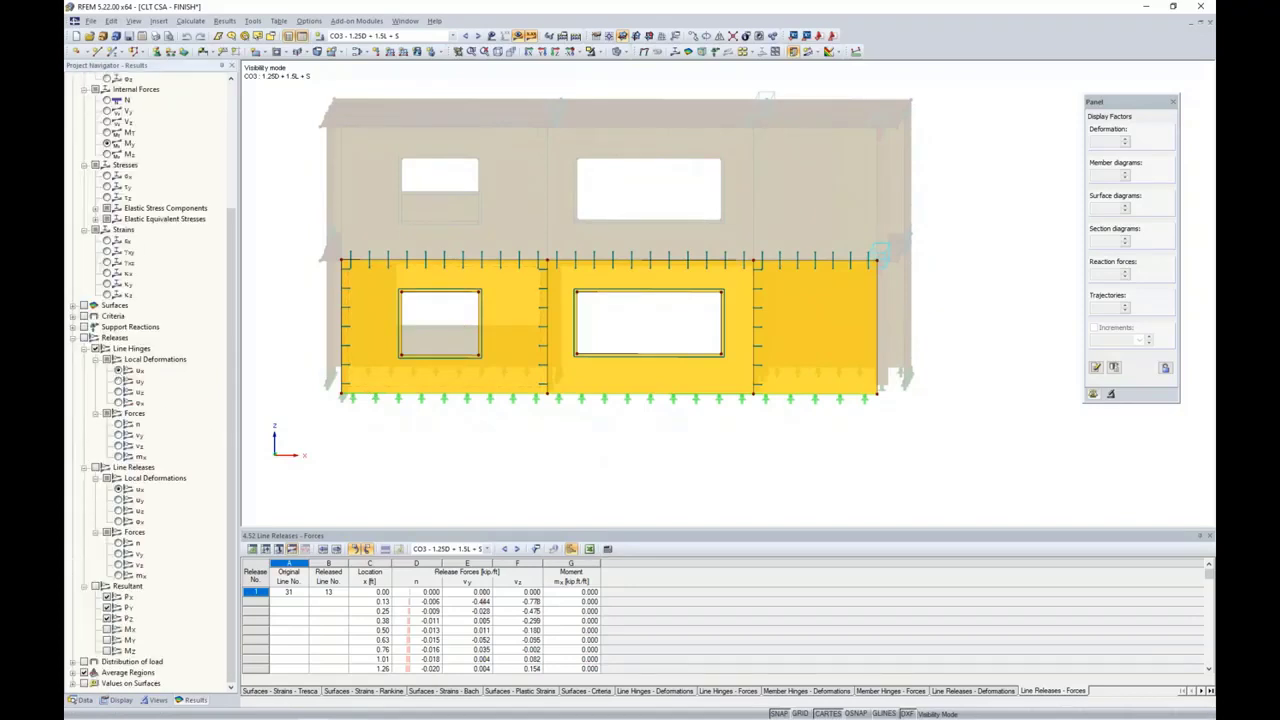
pyautogui.click(90, 338)
pyautogui.click(119, 381)
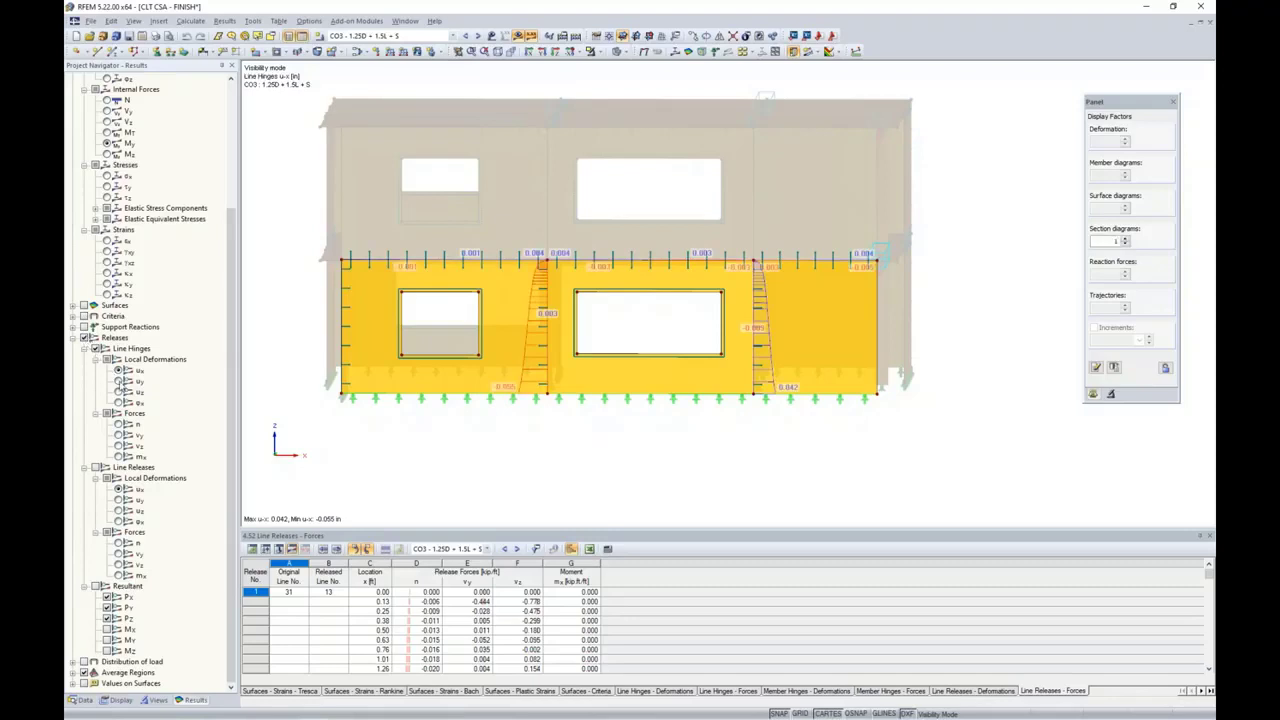
pyautogui.click(119, 392)
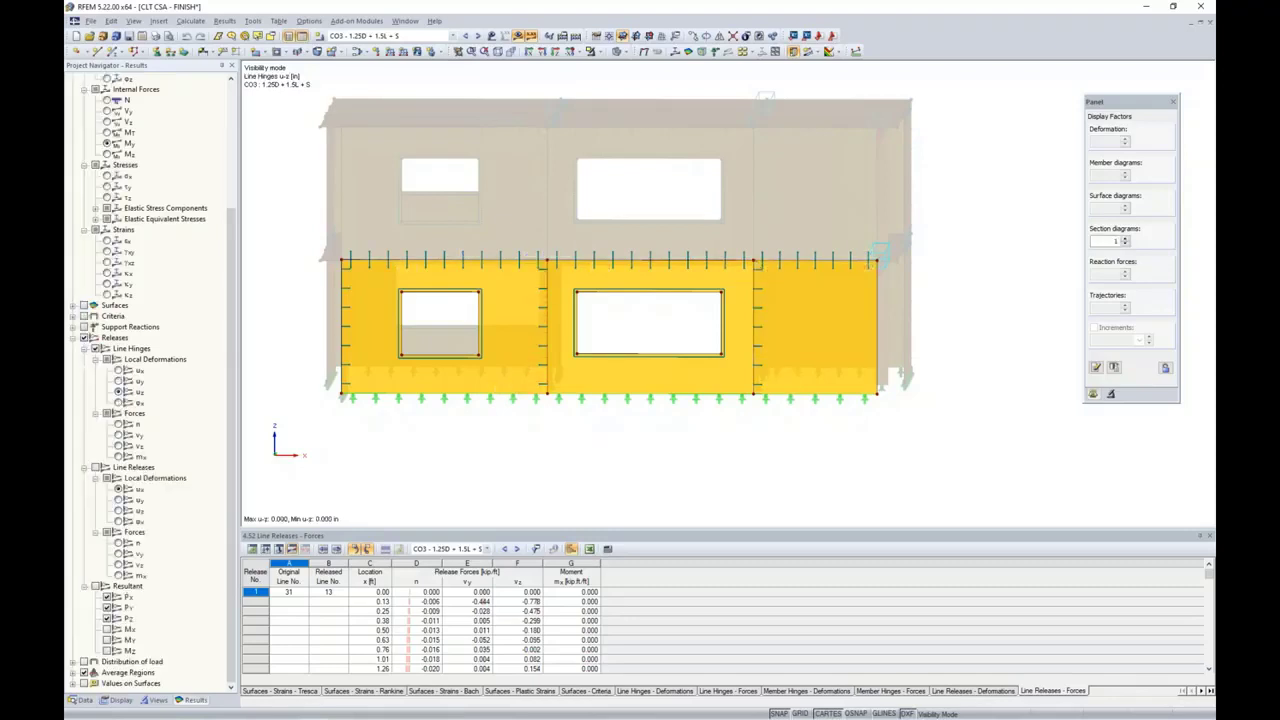
pyautogui.click(119, 370)
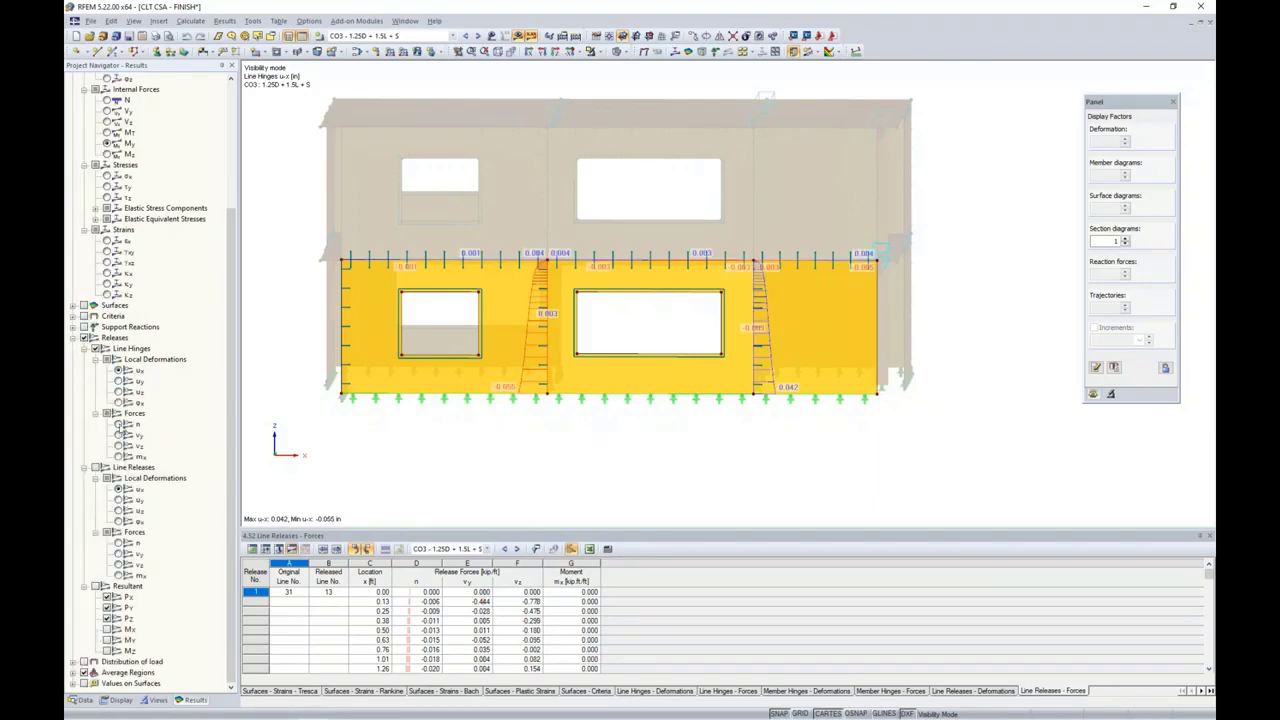
# Step: Review the walls' line hinge forces n, vy, vz and mx, ending on the vz display
pyautogui.click(119, 424)
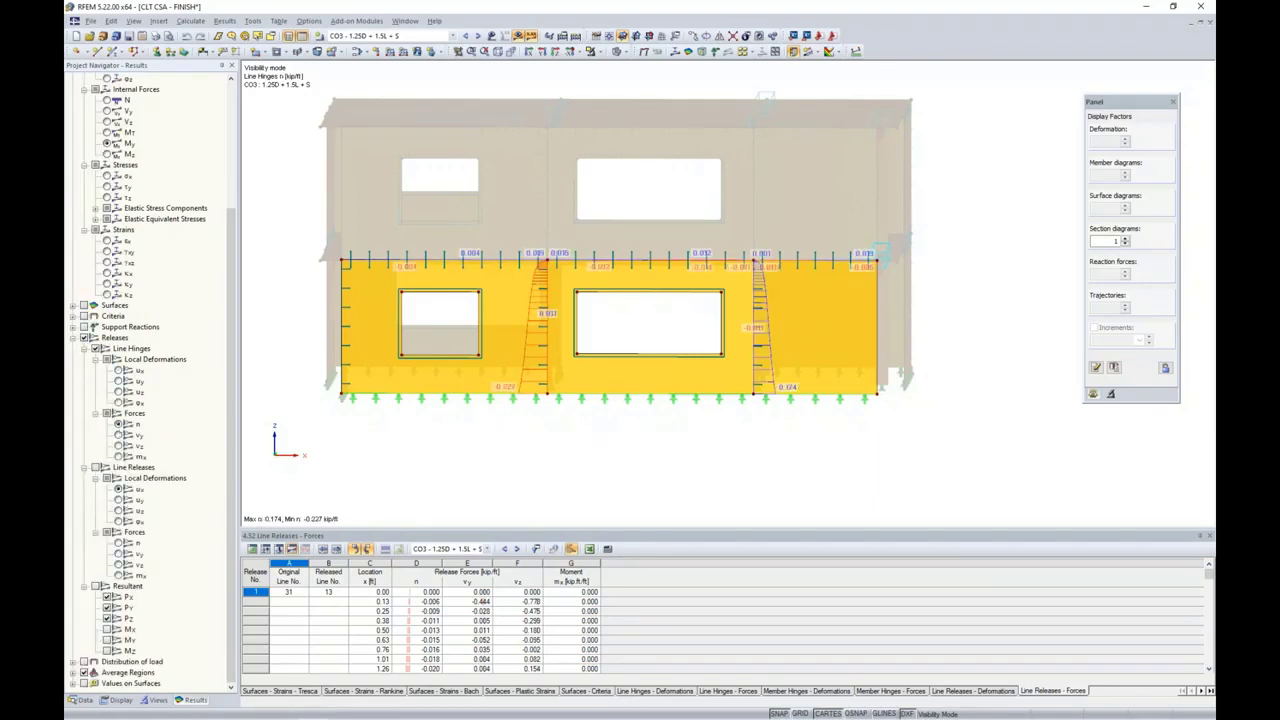
pyautogui.click(119, 435)
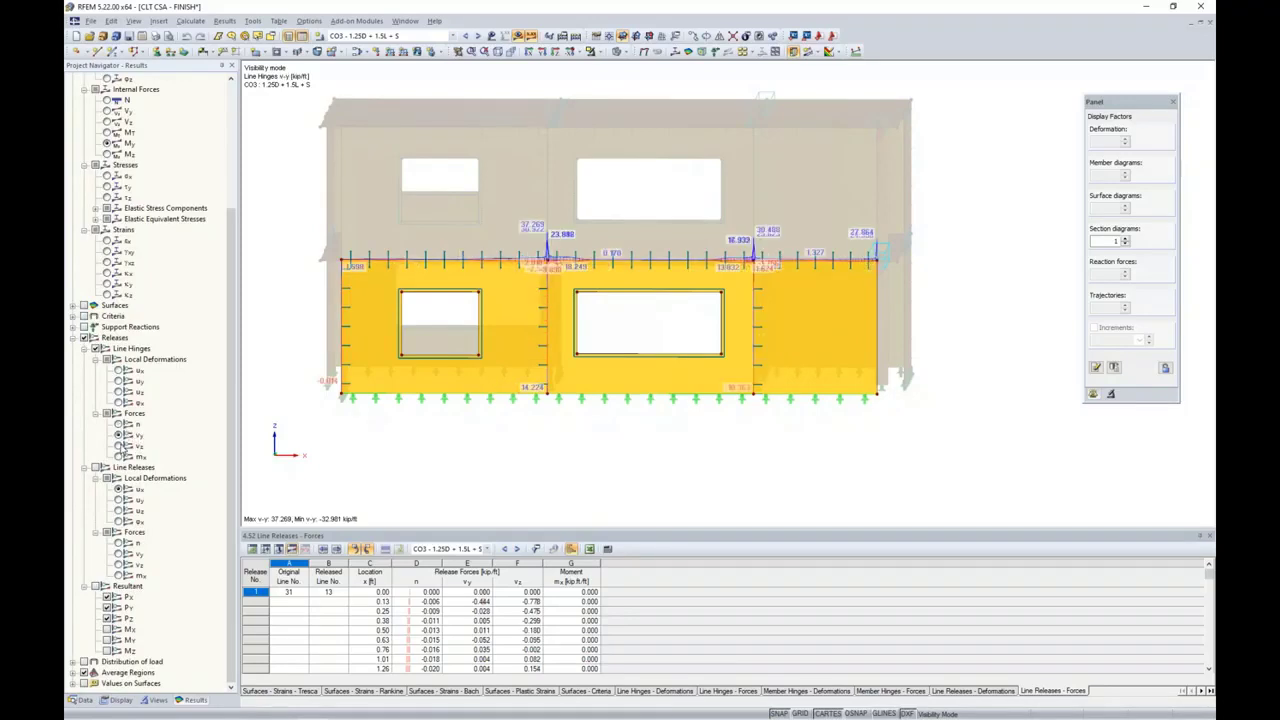
pyautogui.click(119, 446)
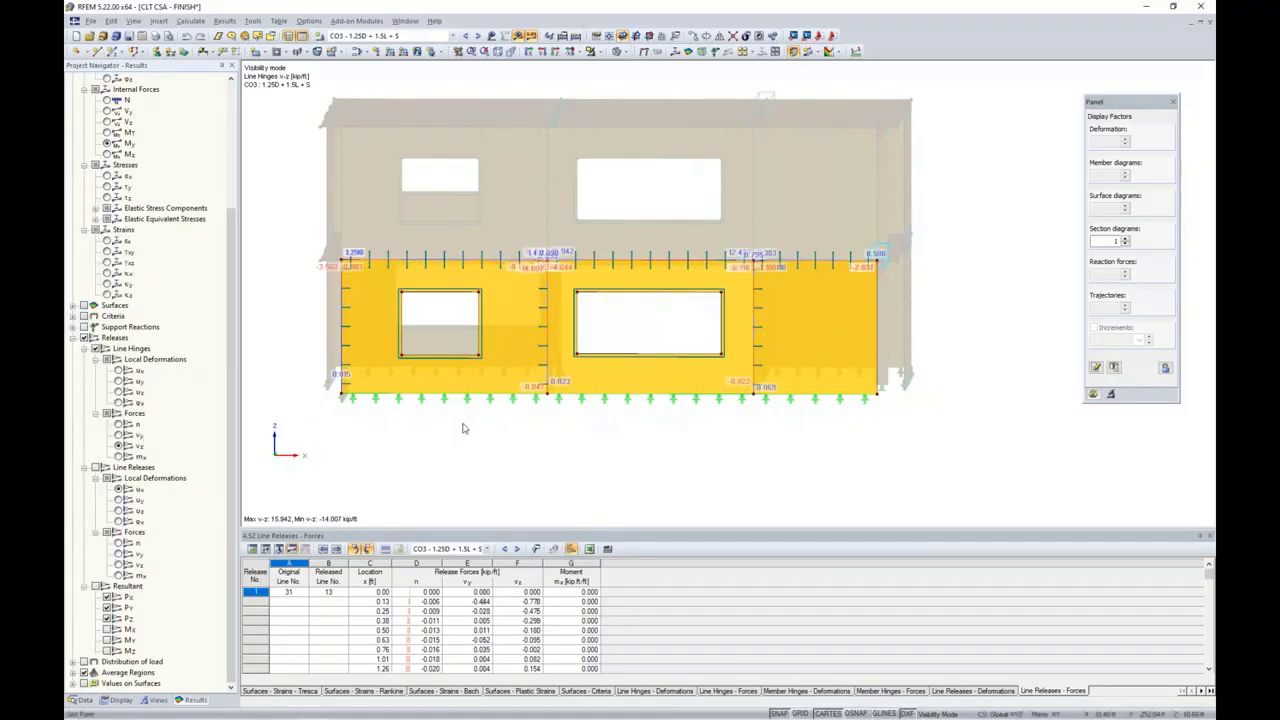
pyautogui.click(119, 456)
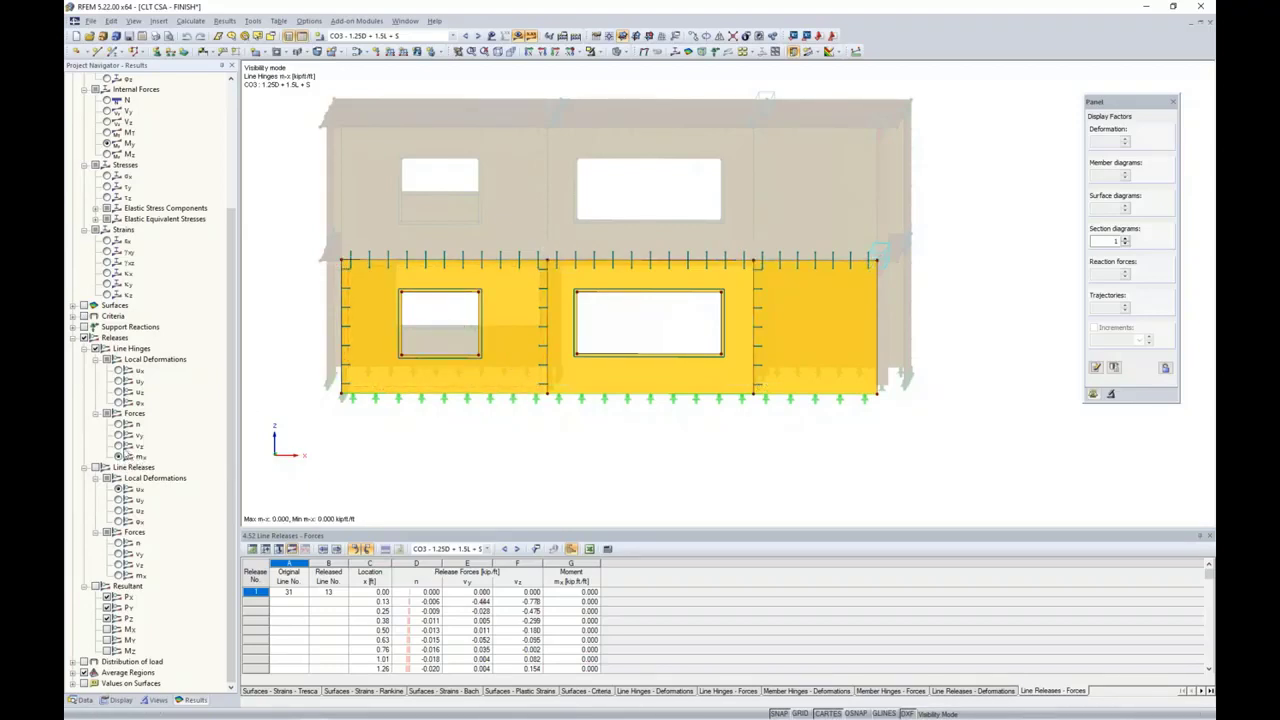
pyautogui.click(119, 446)
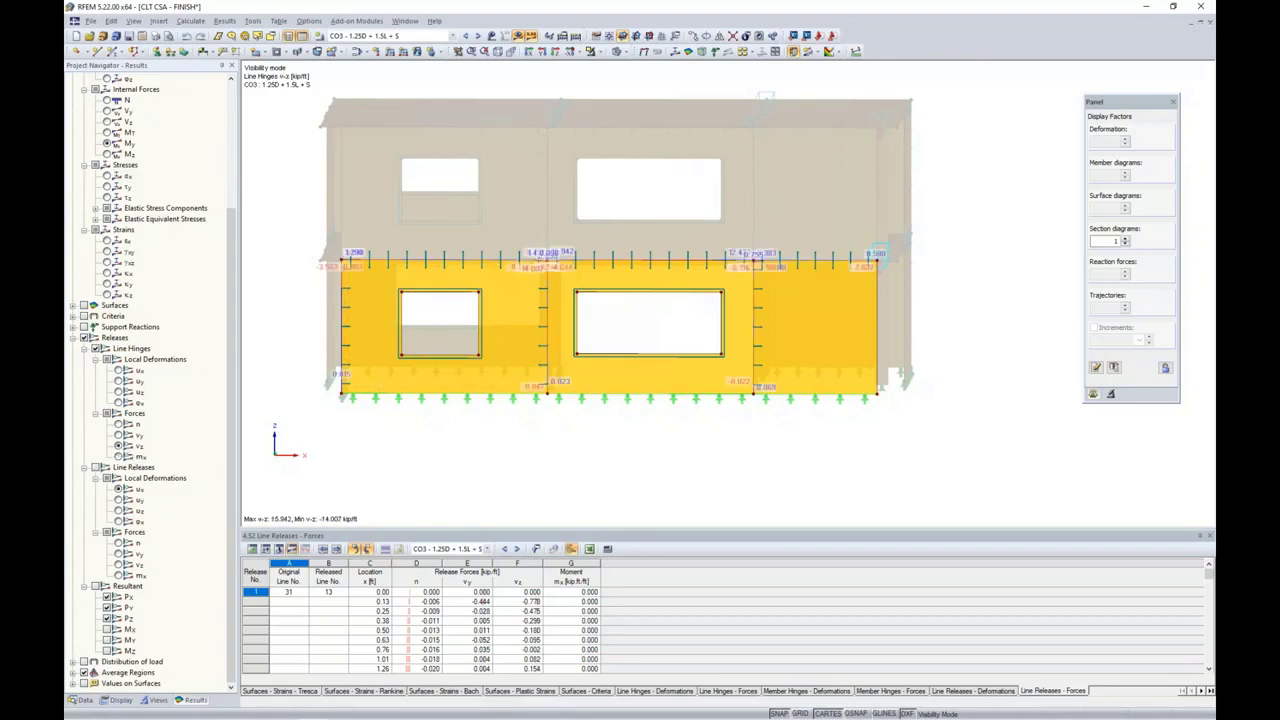
# Step: Examine the result diagrams of vz and n for the line hinge between the two windowed walls, including load combination CO4
pyautogui.rightClick(541, 332)
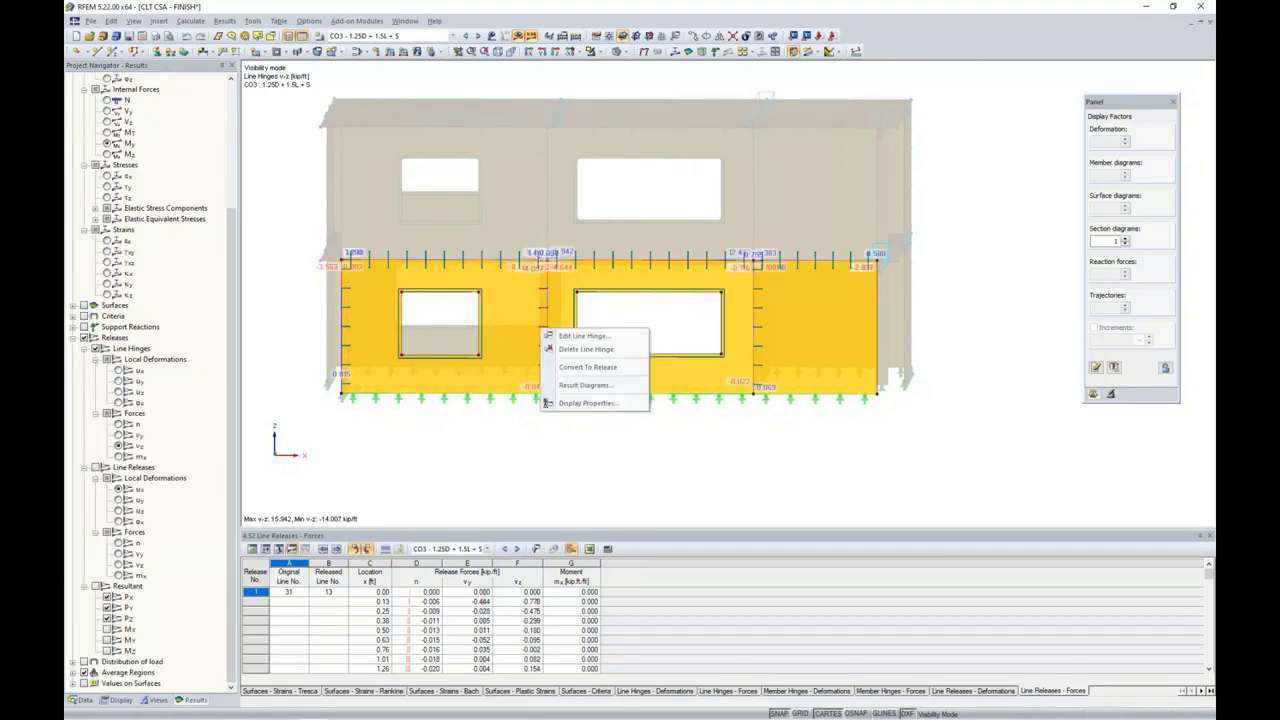
pyautogui.click(585, 385)
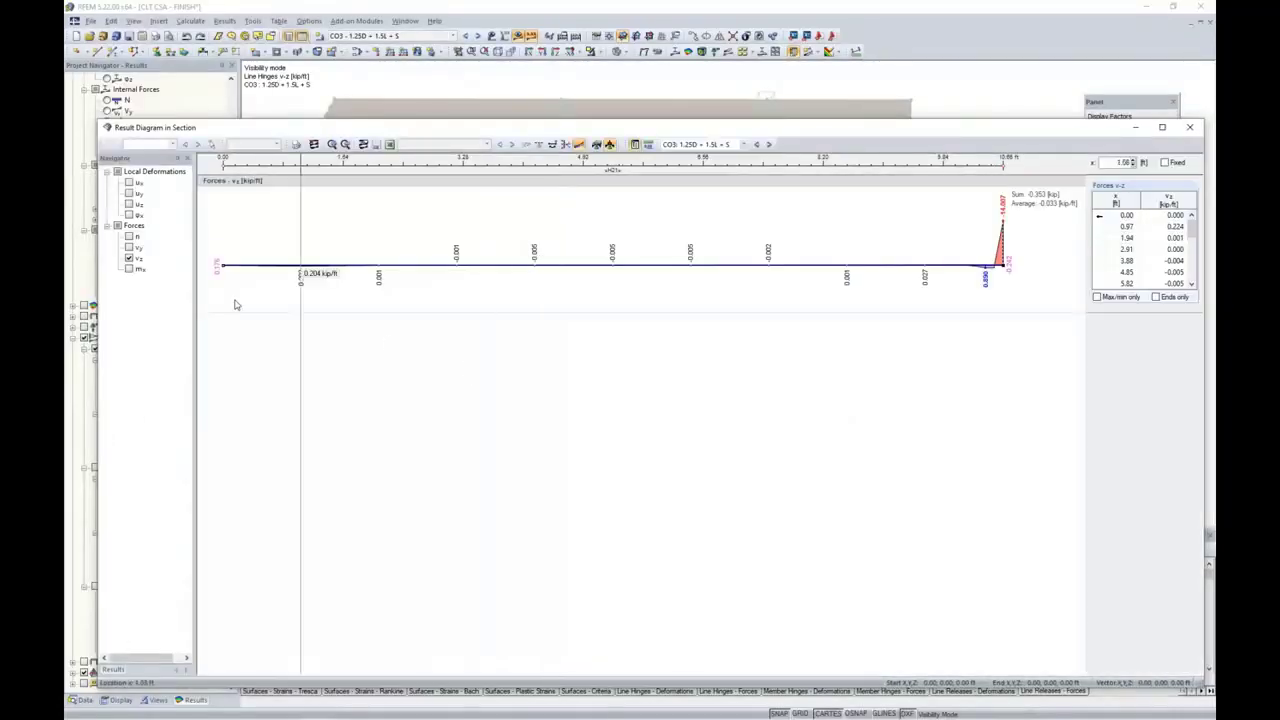
pyautogui.moveTo(210, 245); pyautogui.dragTo(230, 300)
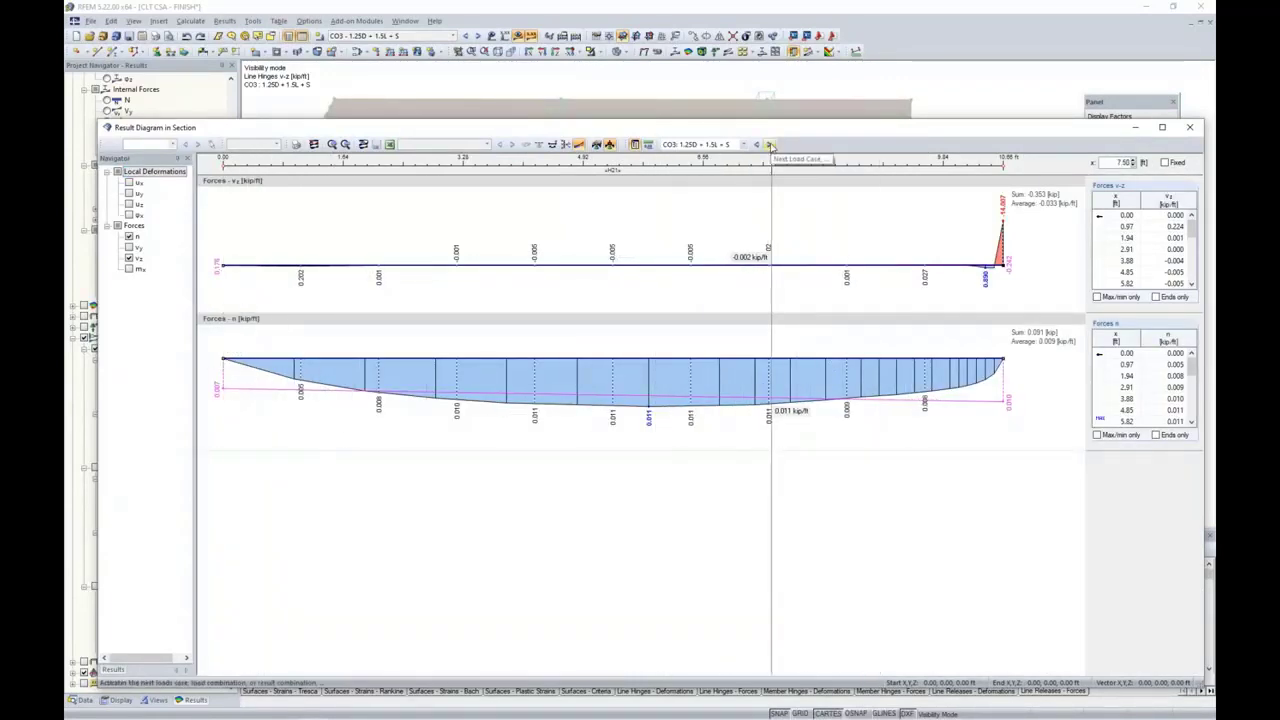
pyautogui.click(769, 145)
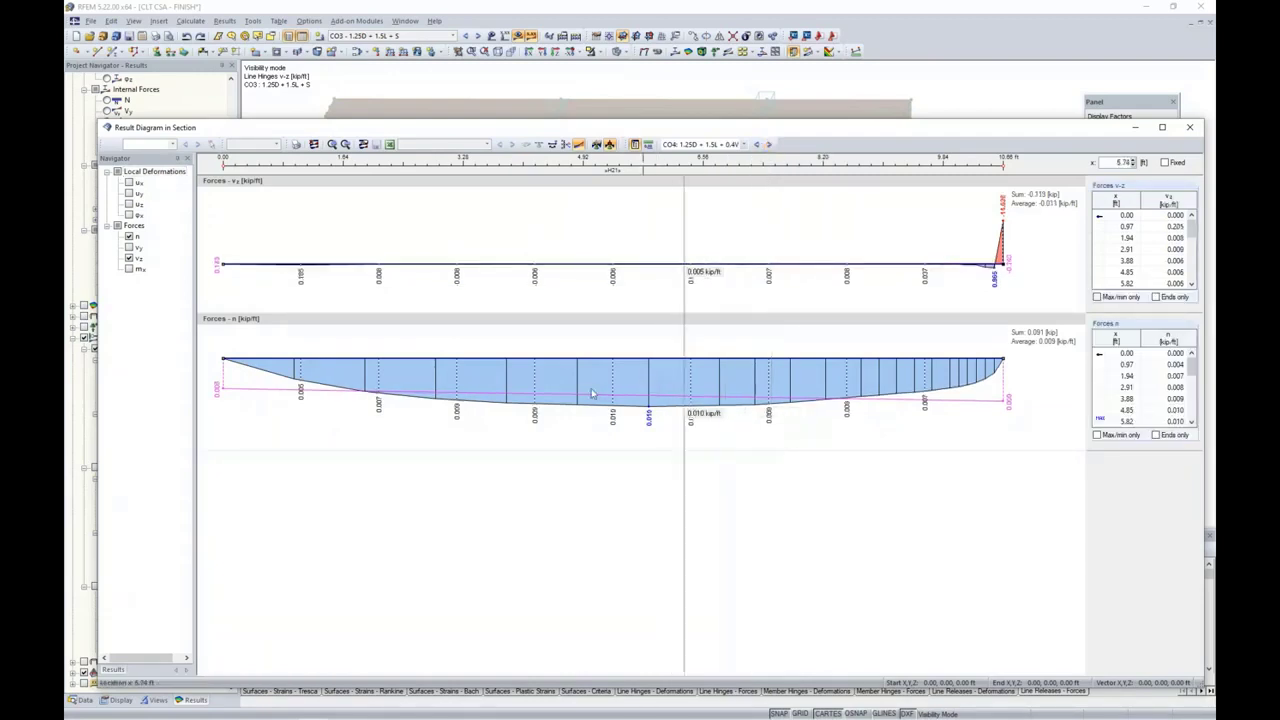
pyautogui.click(1191, 128)
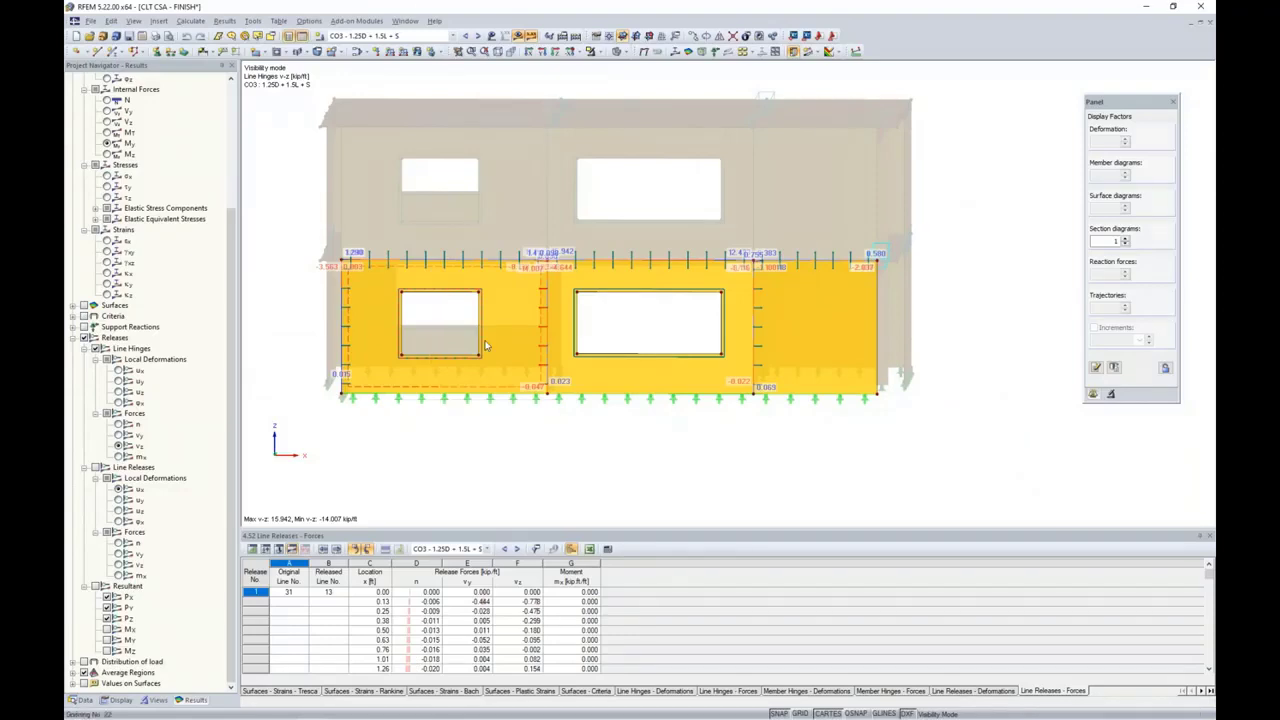
# Step: Enlarge the results table to review the line release forces by location, and look at its Microsoft Excel export options without exporting
pyautogui.moveTo(500, 528); pyautogui.dragTo(501, 424)
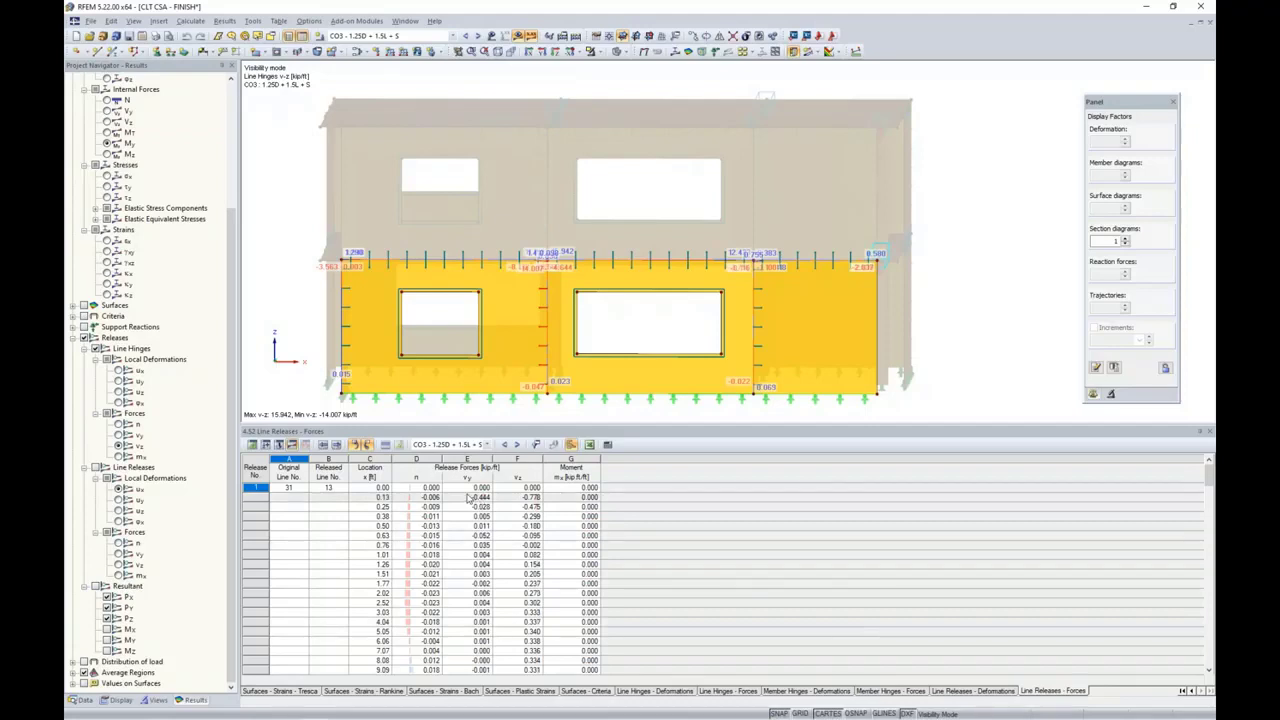
pyautogui.scroll(-1, 470, 498)
pyautogui.scroll(-1, 468, 498)
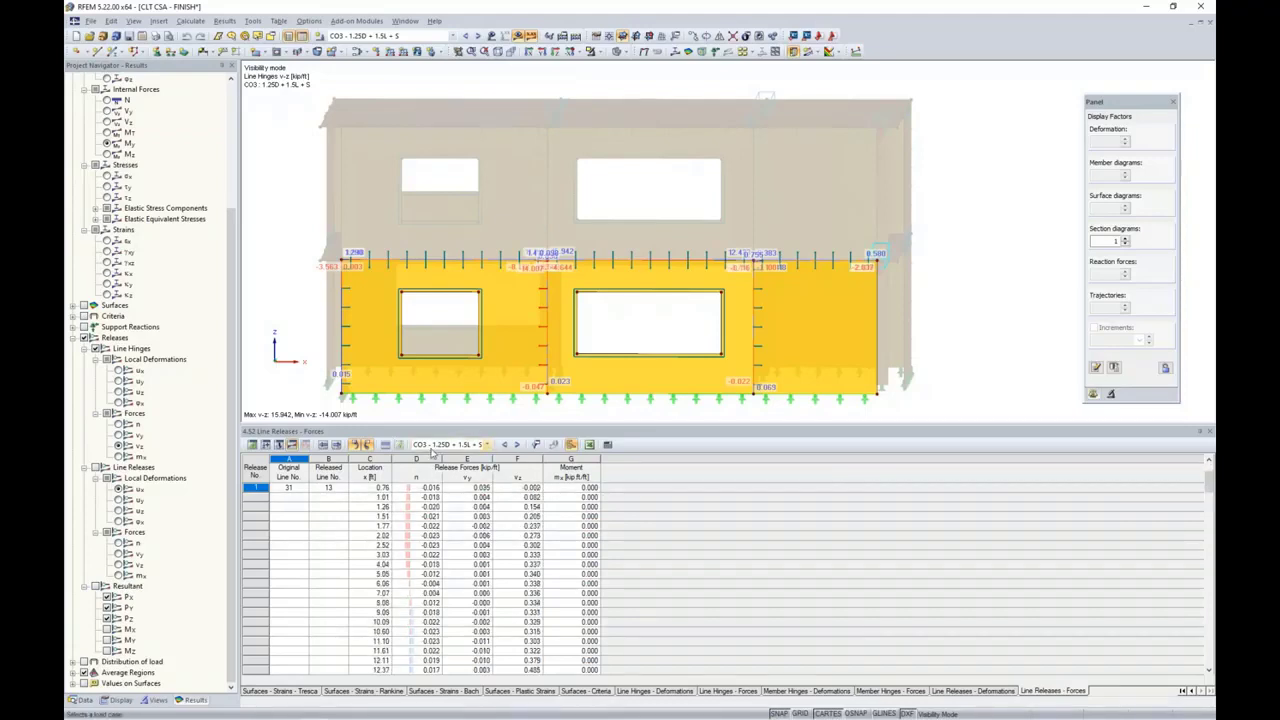
pyautogui.scroll(-1, 452, 520)
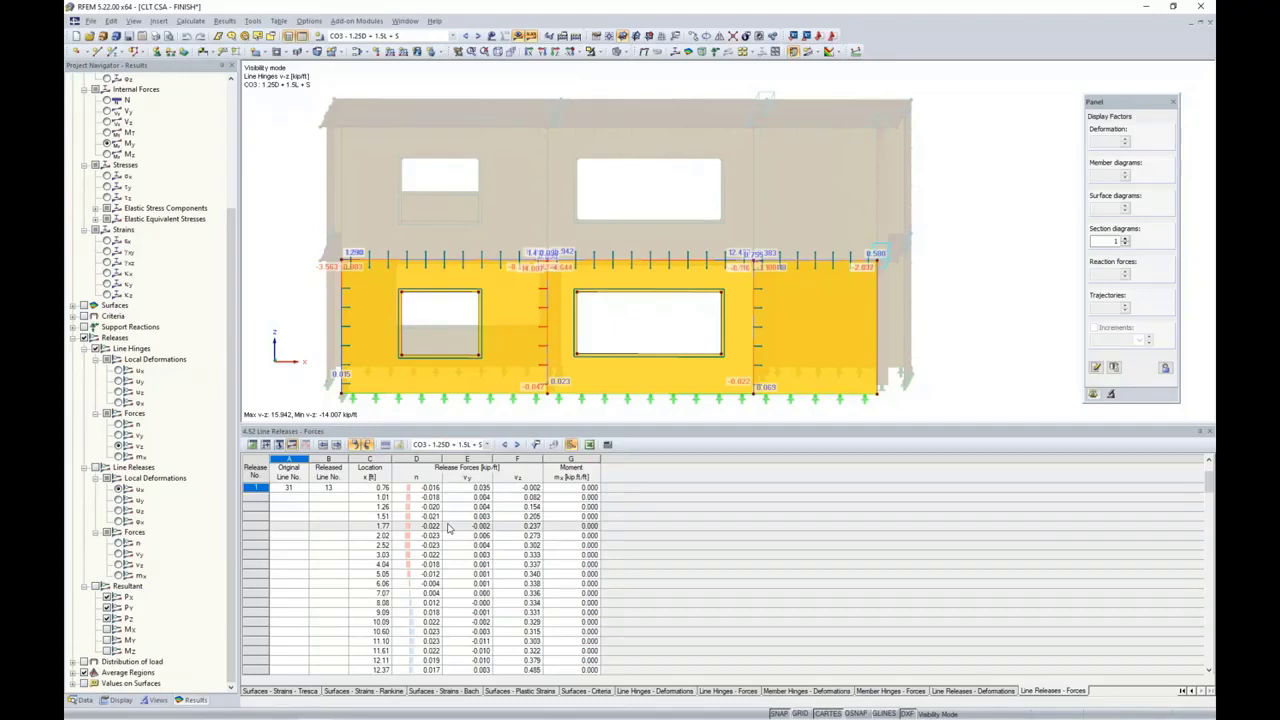
pyautogui.click(589, 446)
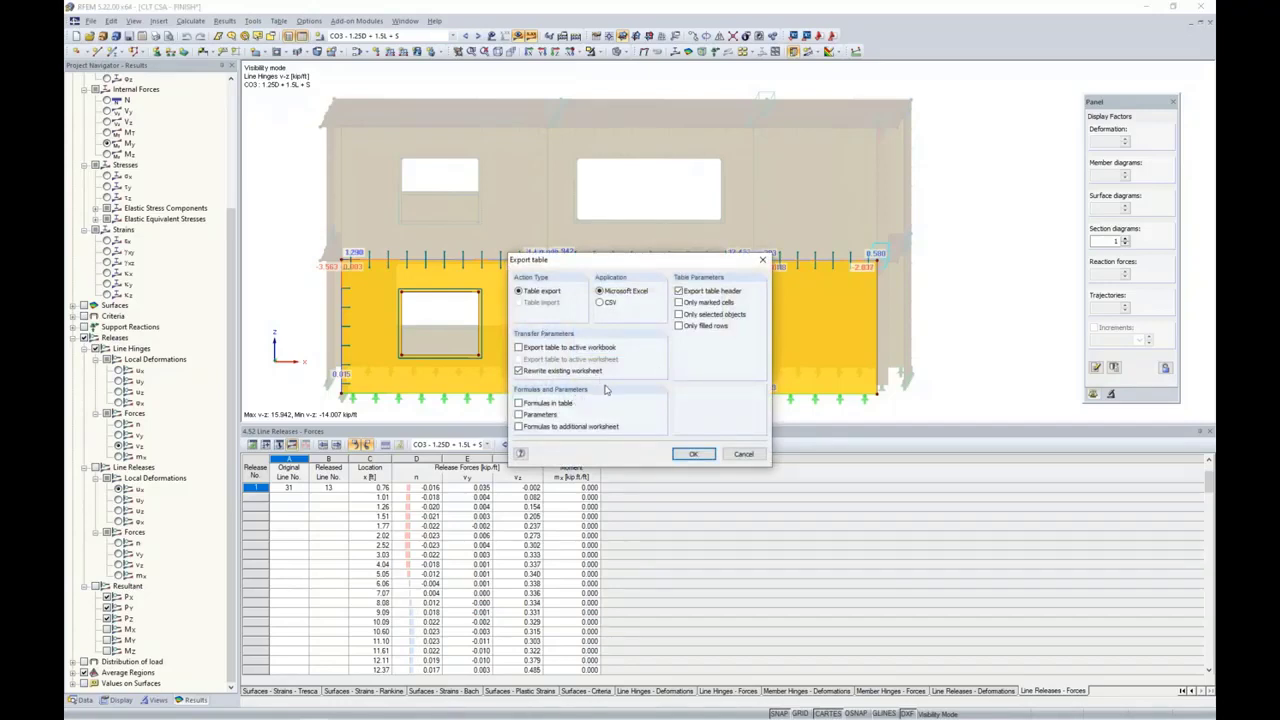
pyautogui.click(741, 455)
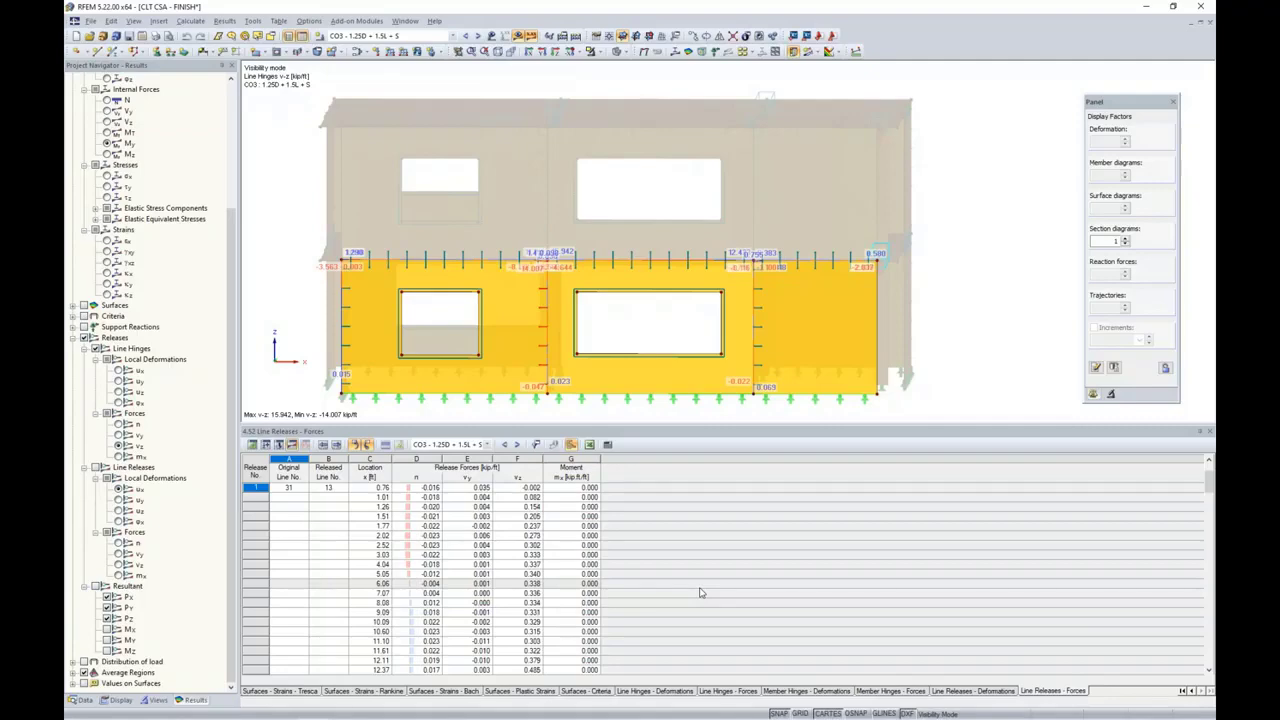
# Step: Switch to the running PowerPoint slide show of the CSA O86-14 CLT webinar
pyautogui.press('super+Tab')
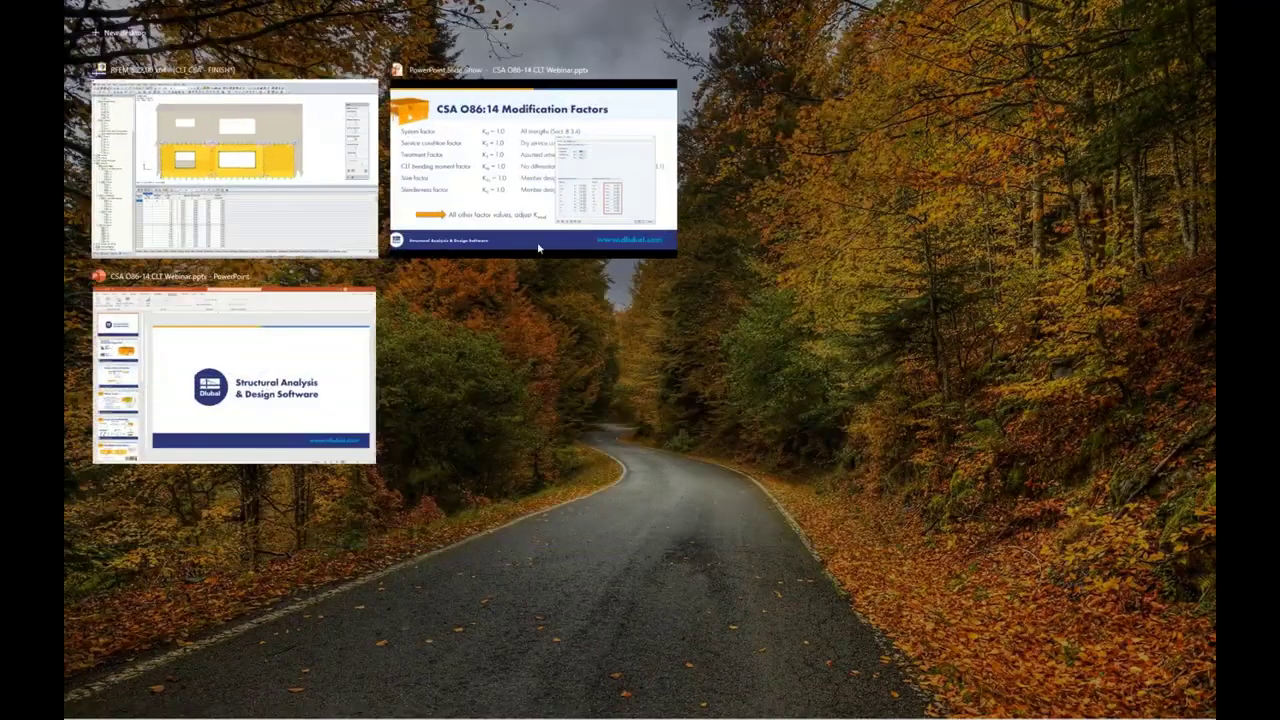
pyautogui.click(515, 207)
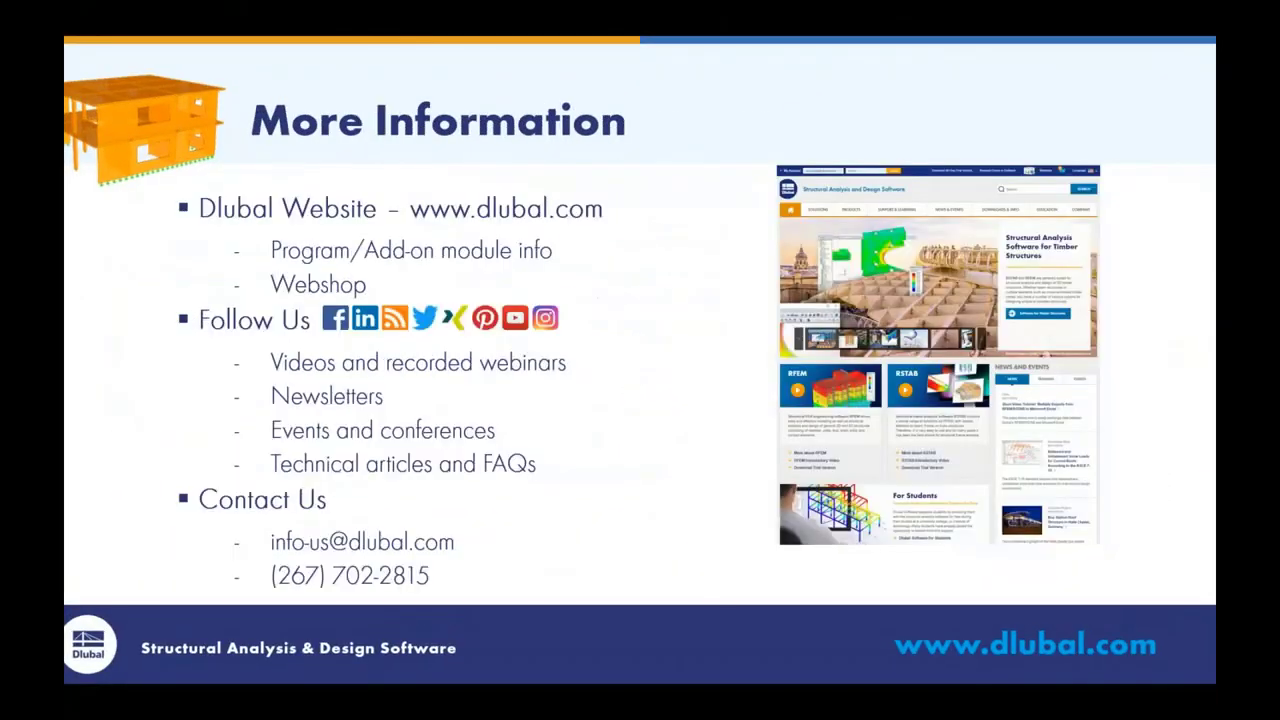